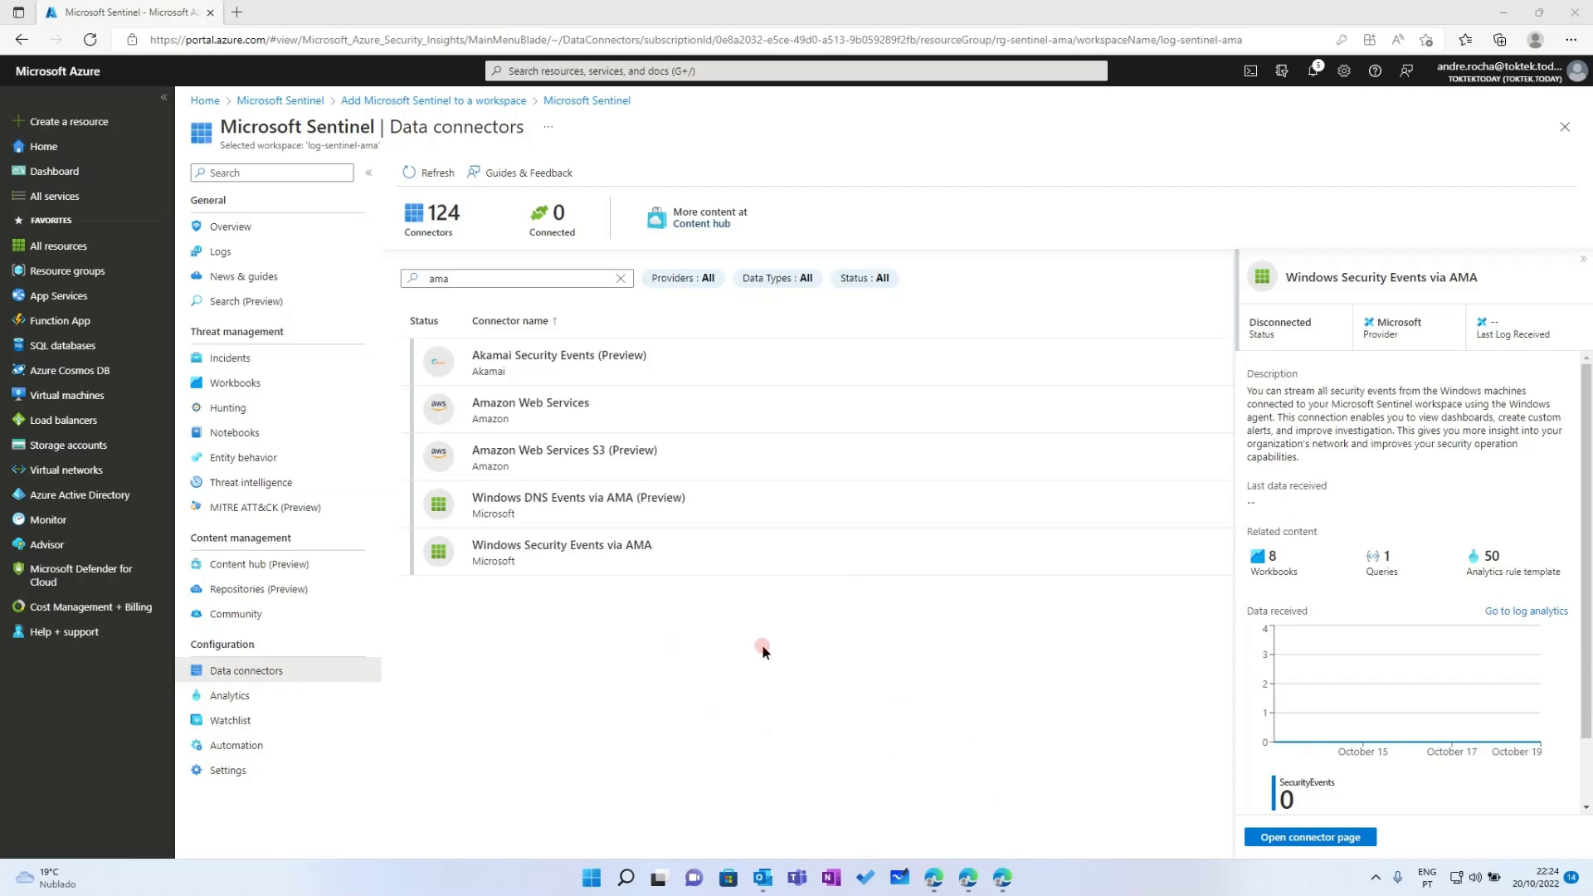
Filter Sentinel data connectors by 'ama' and open the Windows Security Events via AMA connector page
{"action": "left_click", "coordinate": [587, 100]}
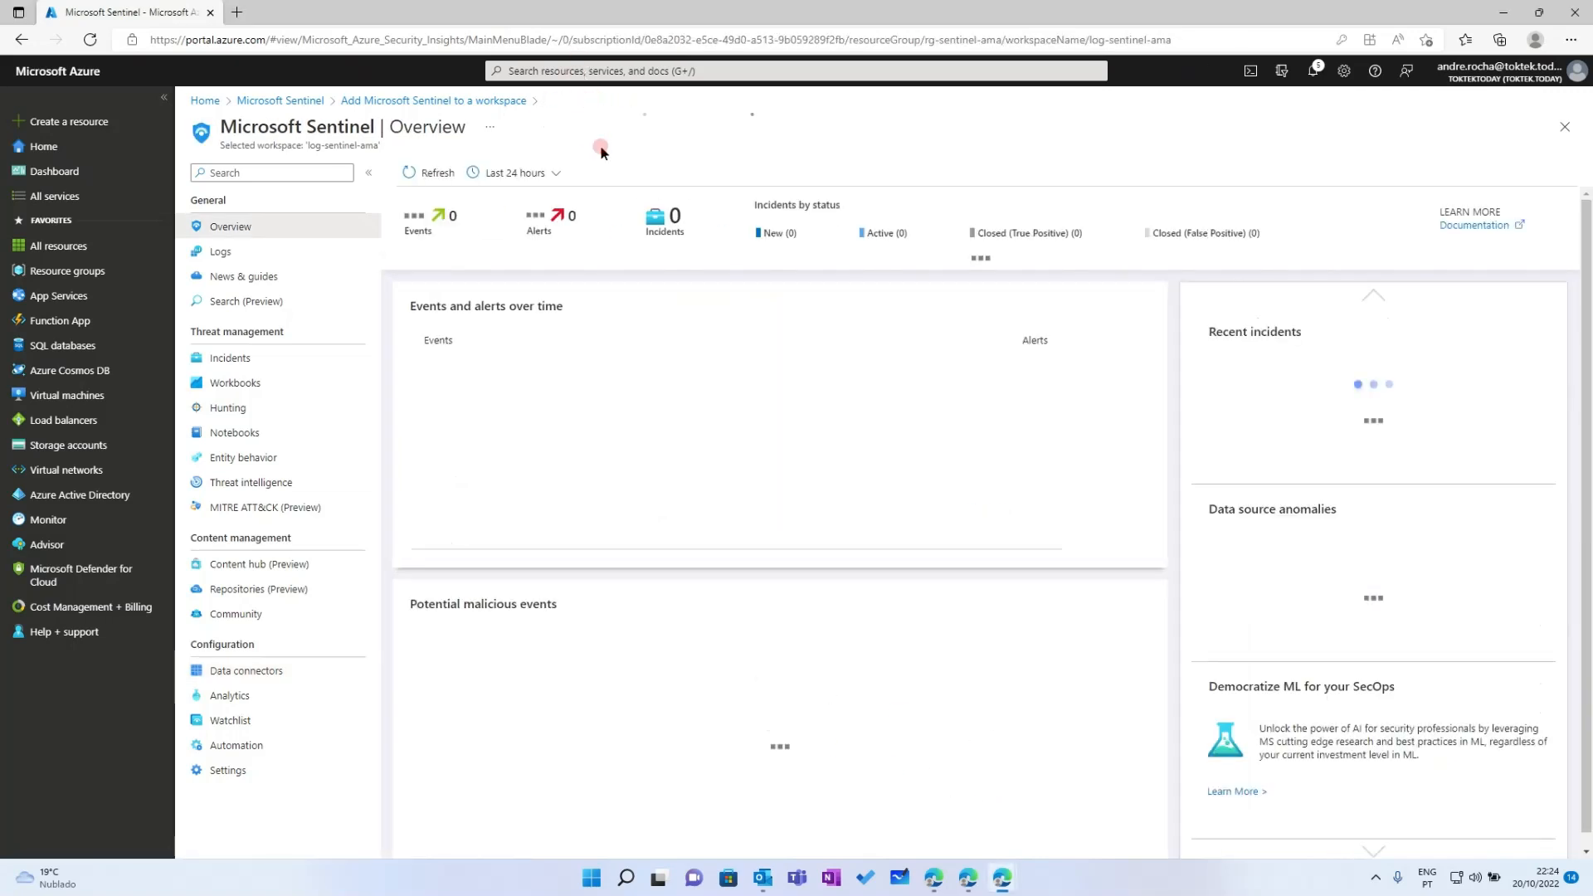
{"action": "left_click", "coordinate": [241, 672]}
{"action": "left_click", "coordinate": [624, 286]}
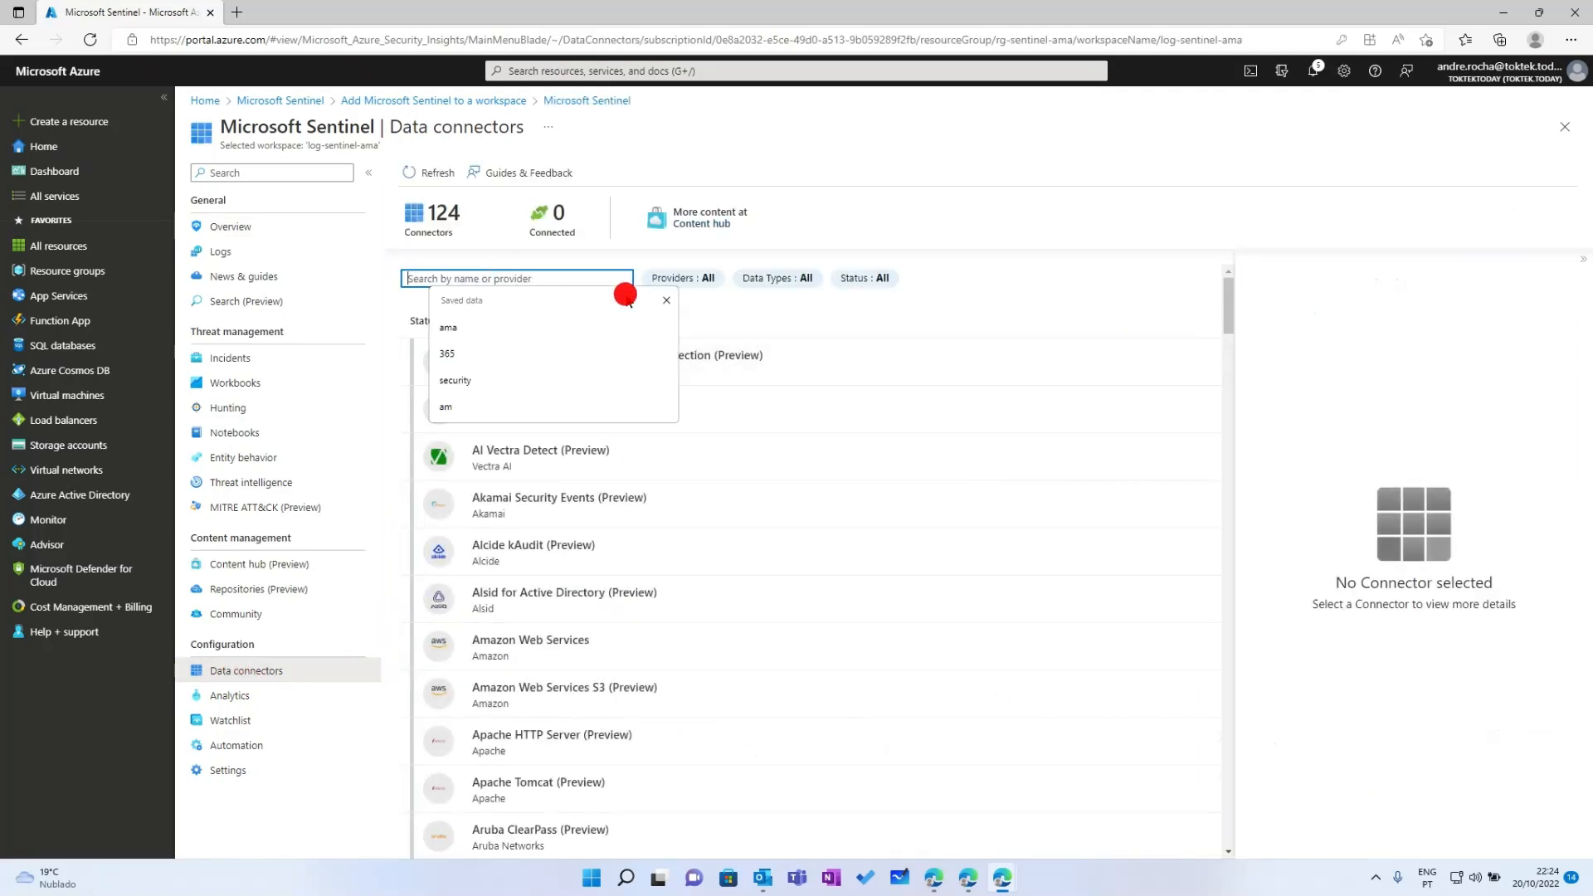
{"action": "type", "text": "ama"}
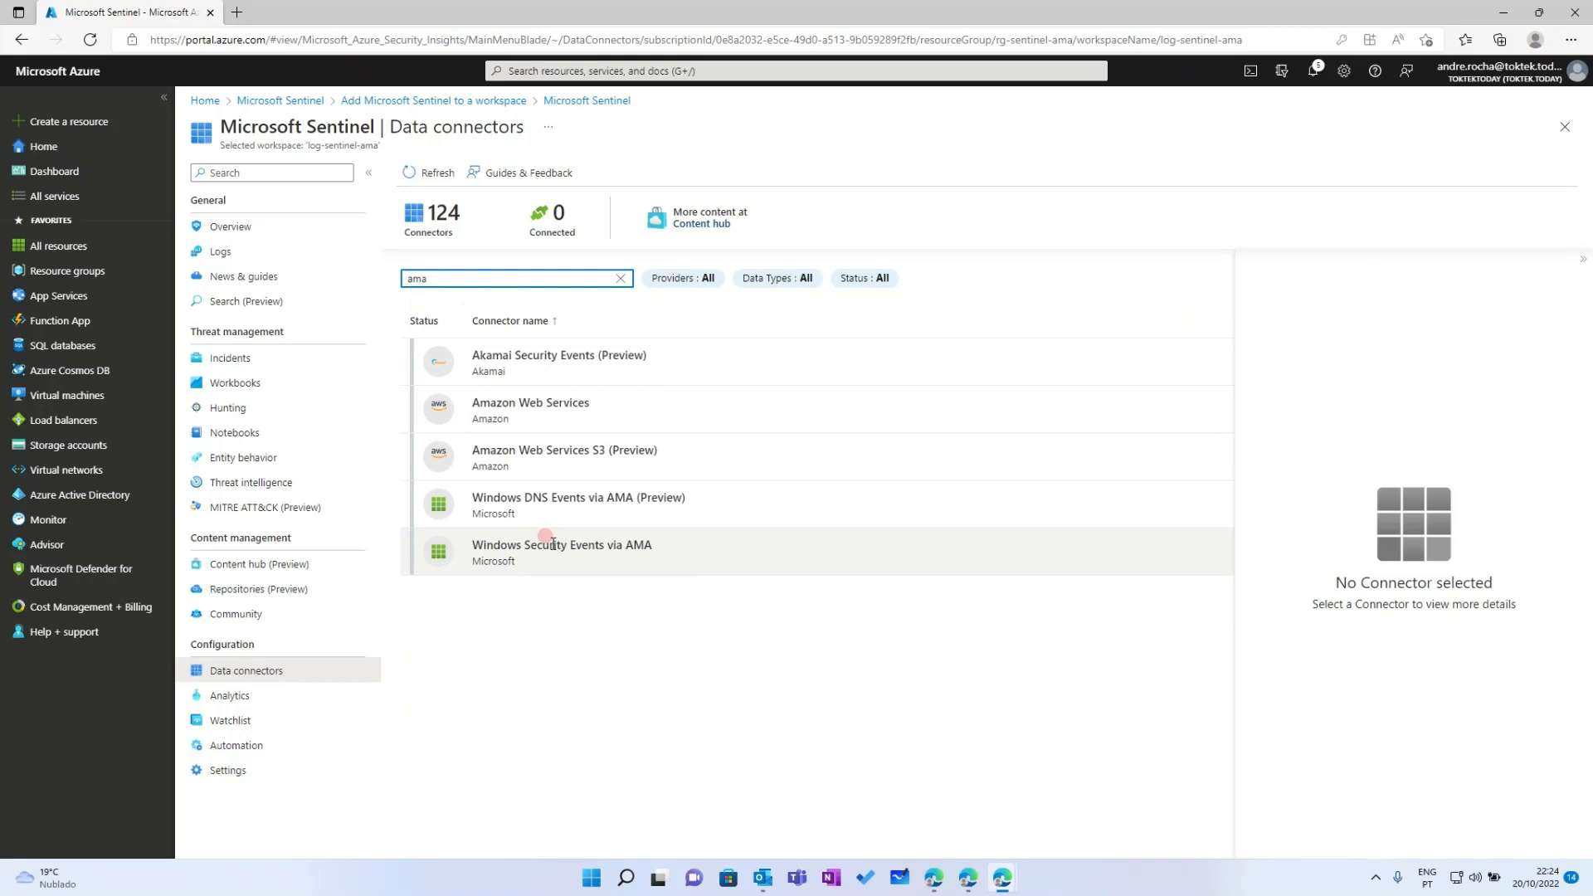
{"action": "left_click", "coordinate": [552, 544]}
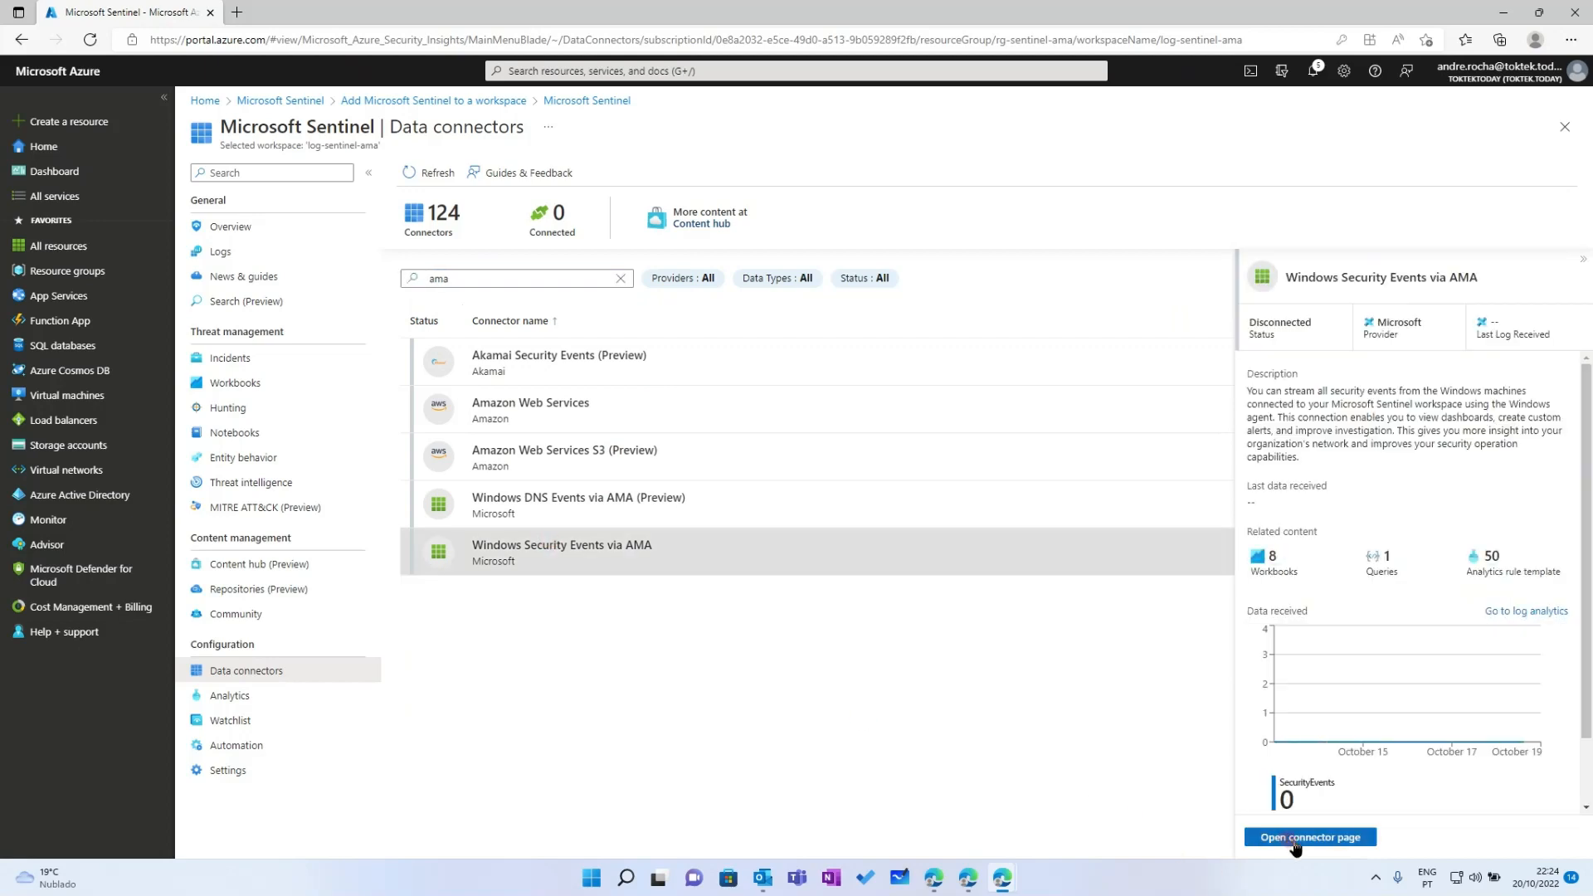
{"action": "left_click", "coordinate": [1295, 838]}
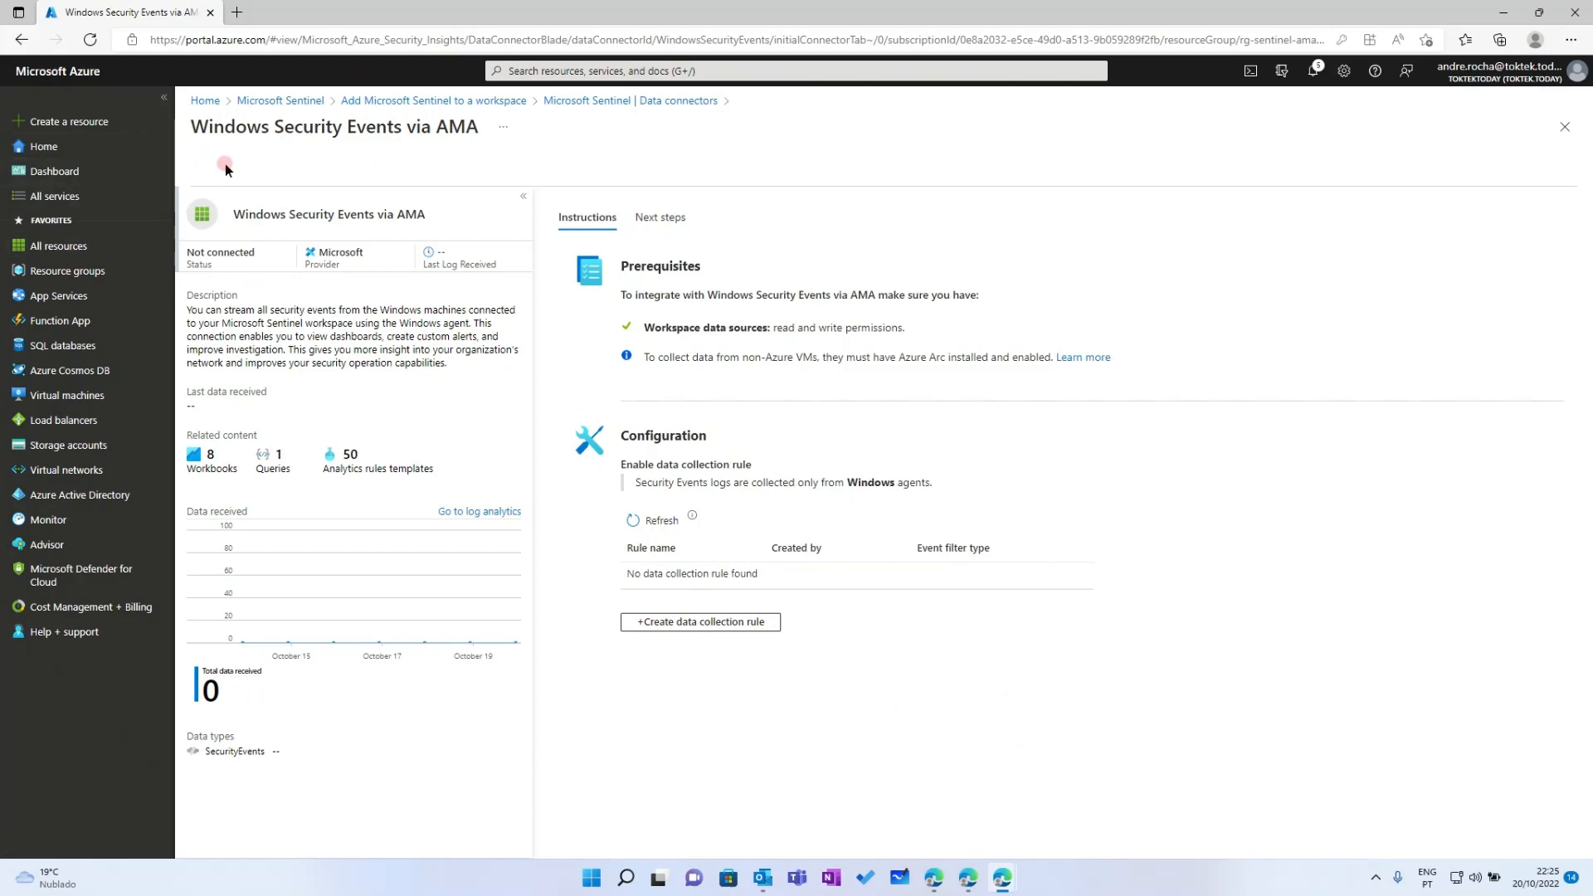
{"action": "left_click", "coordinate": [572, 71]}
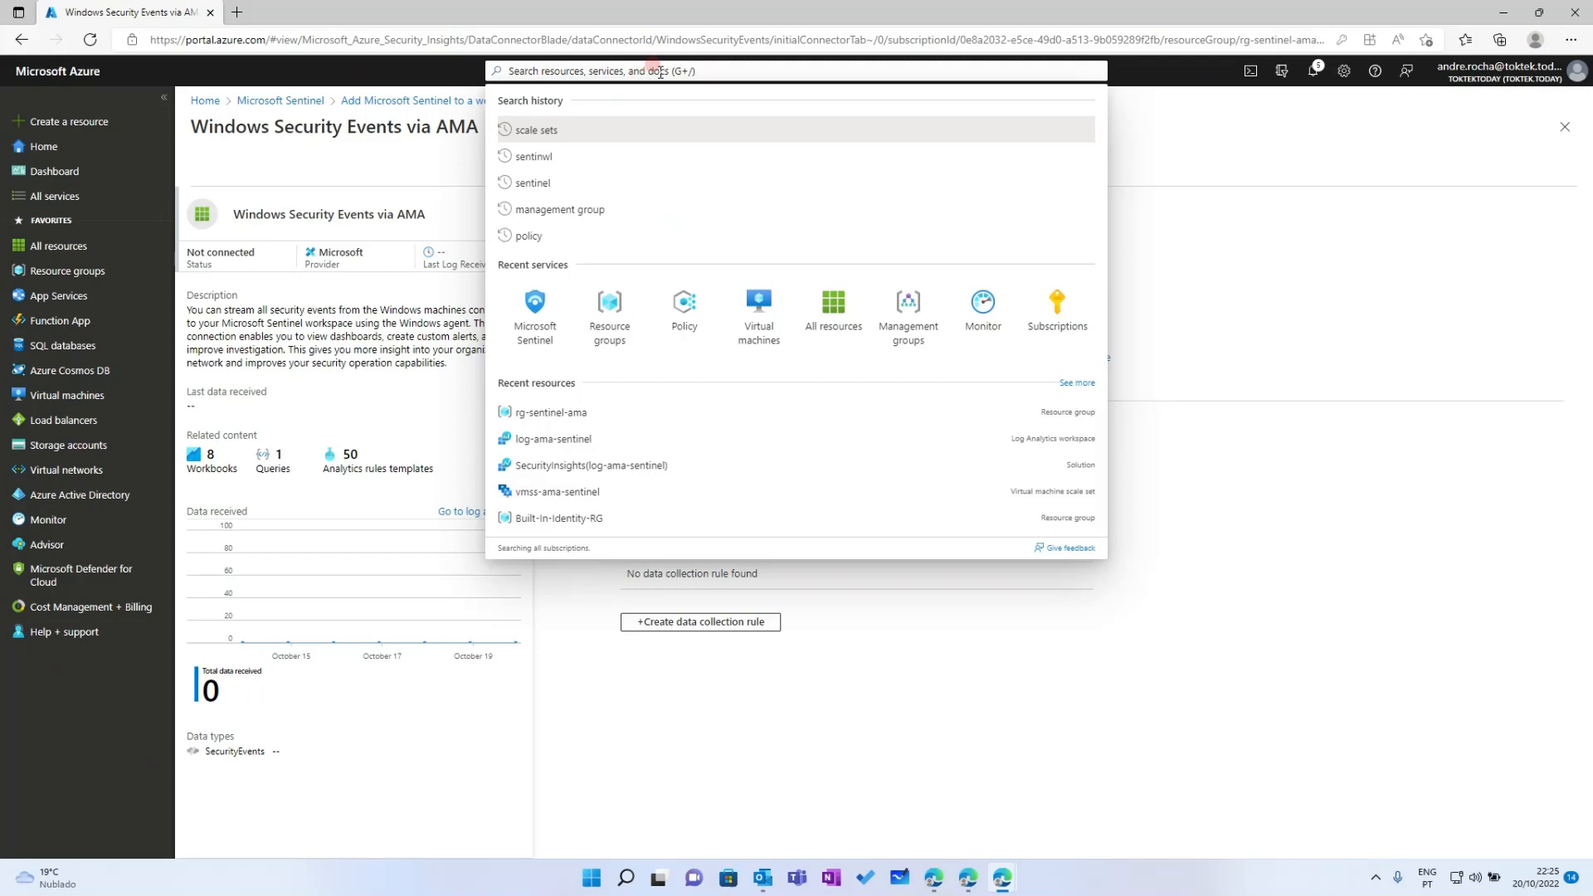
Show Management groups with DummyMgmtGrp expanded to reveal the TokTek subscription under Tenant Root Group
{"action": "left_click", "coordinate": [906, 317]}
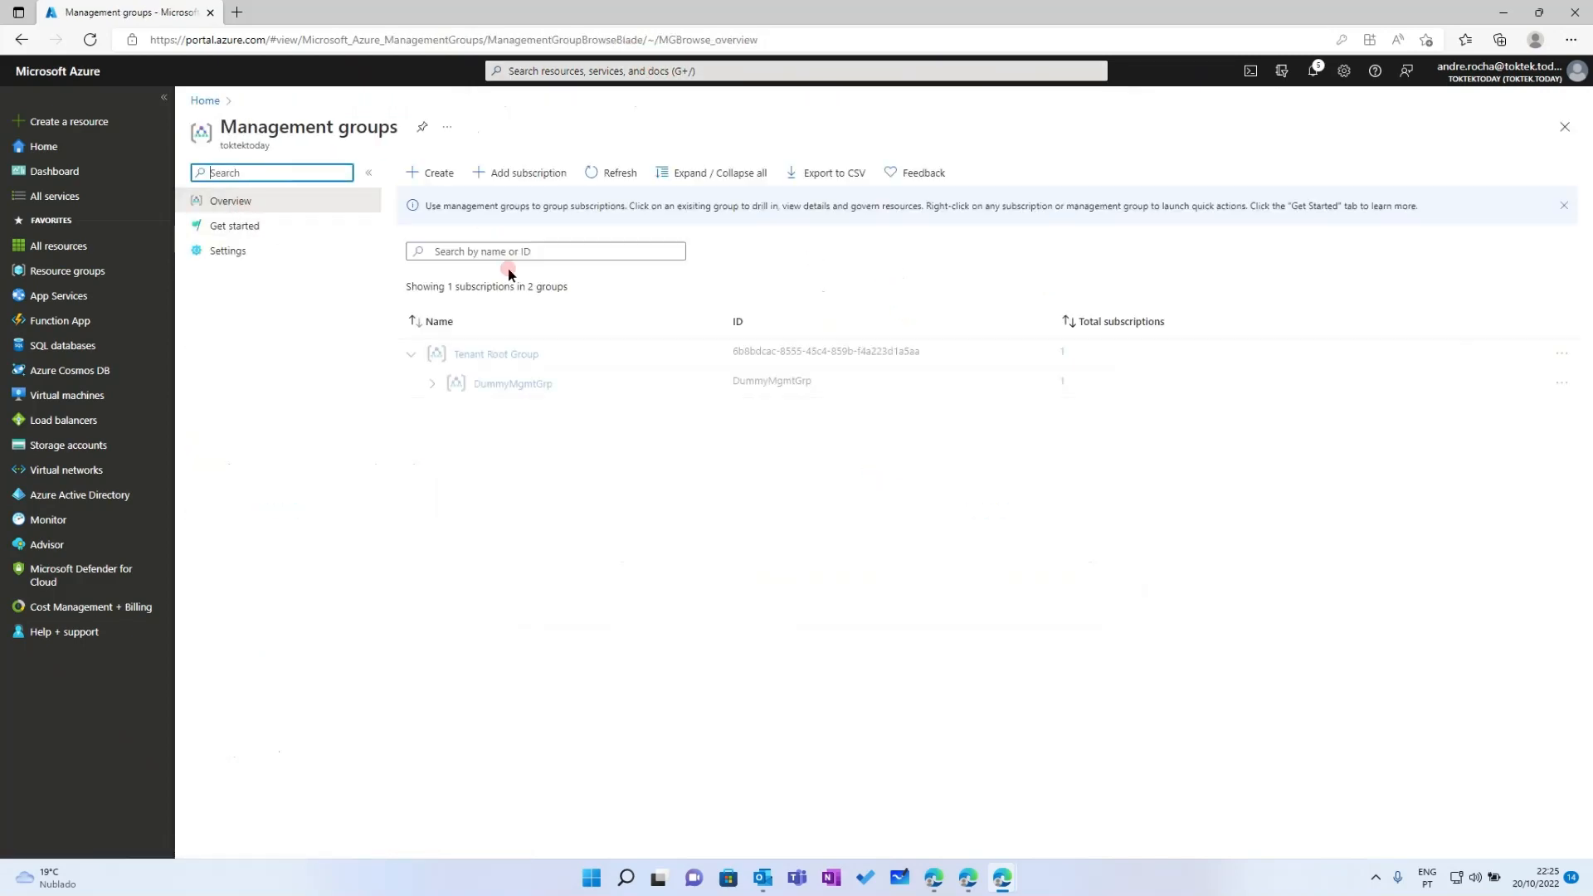
{"action": "left_click", "coordinate": [430, 385]}
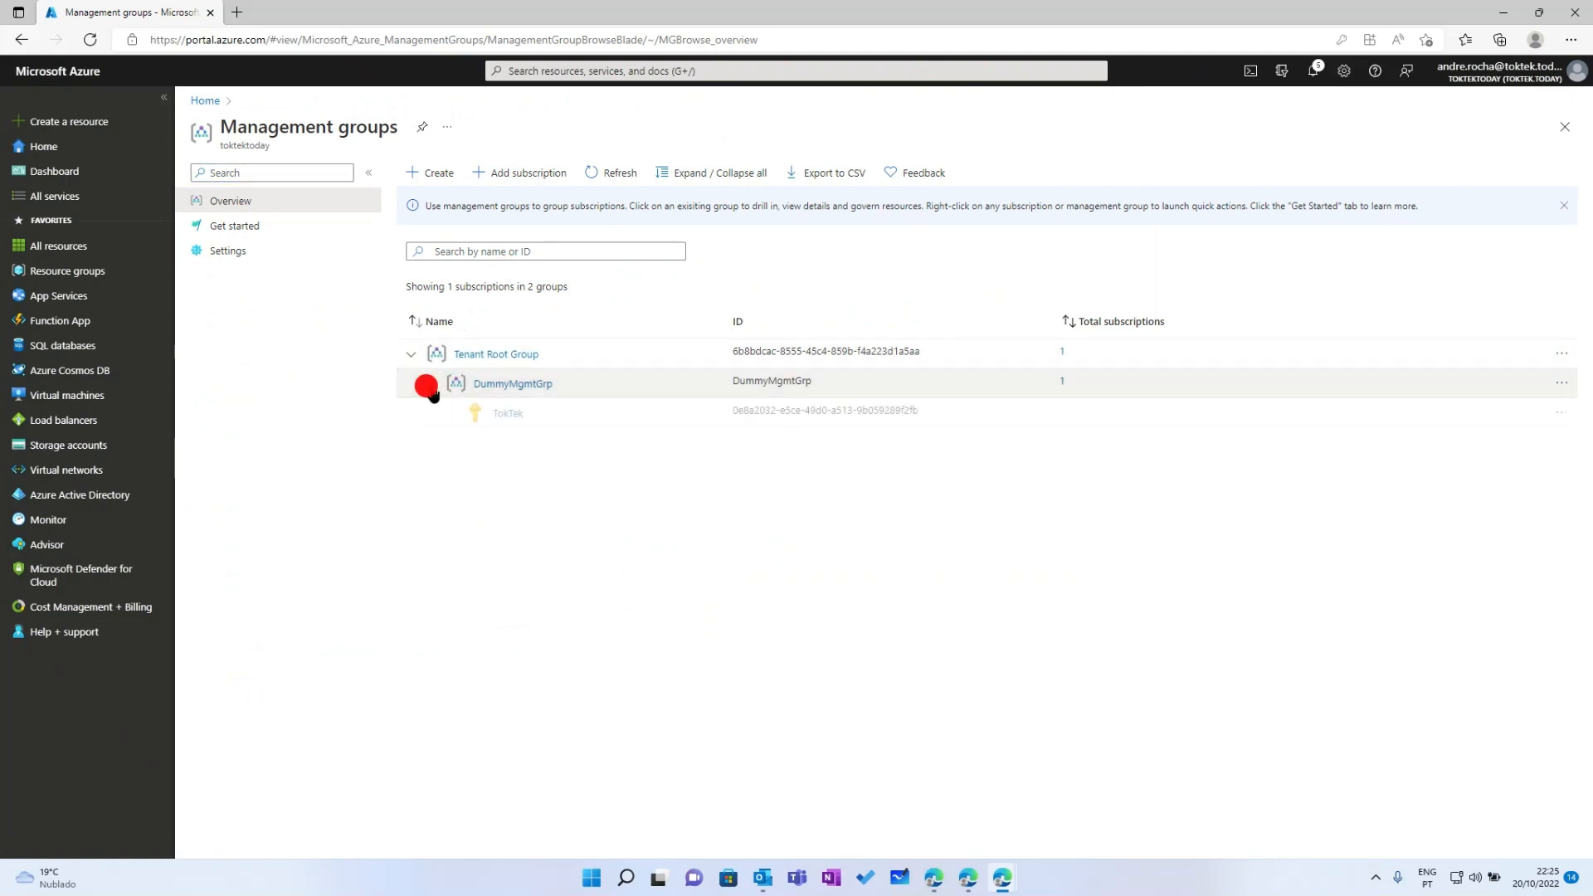
{"action": "left_click", "coordinate": [550, 487]}
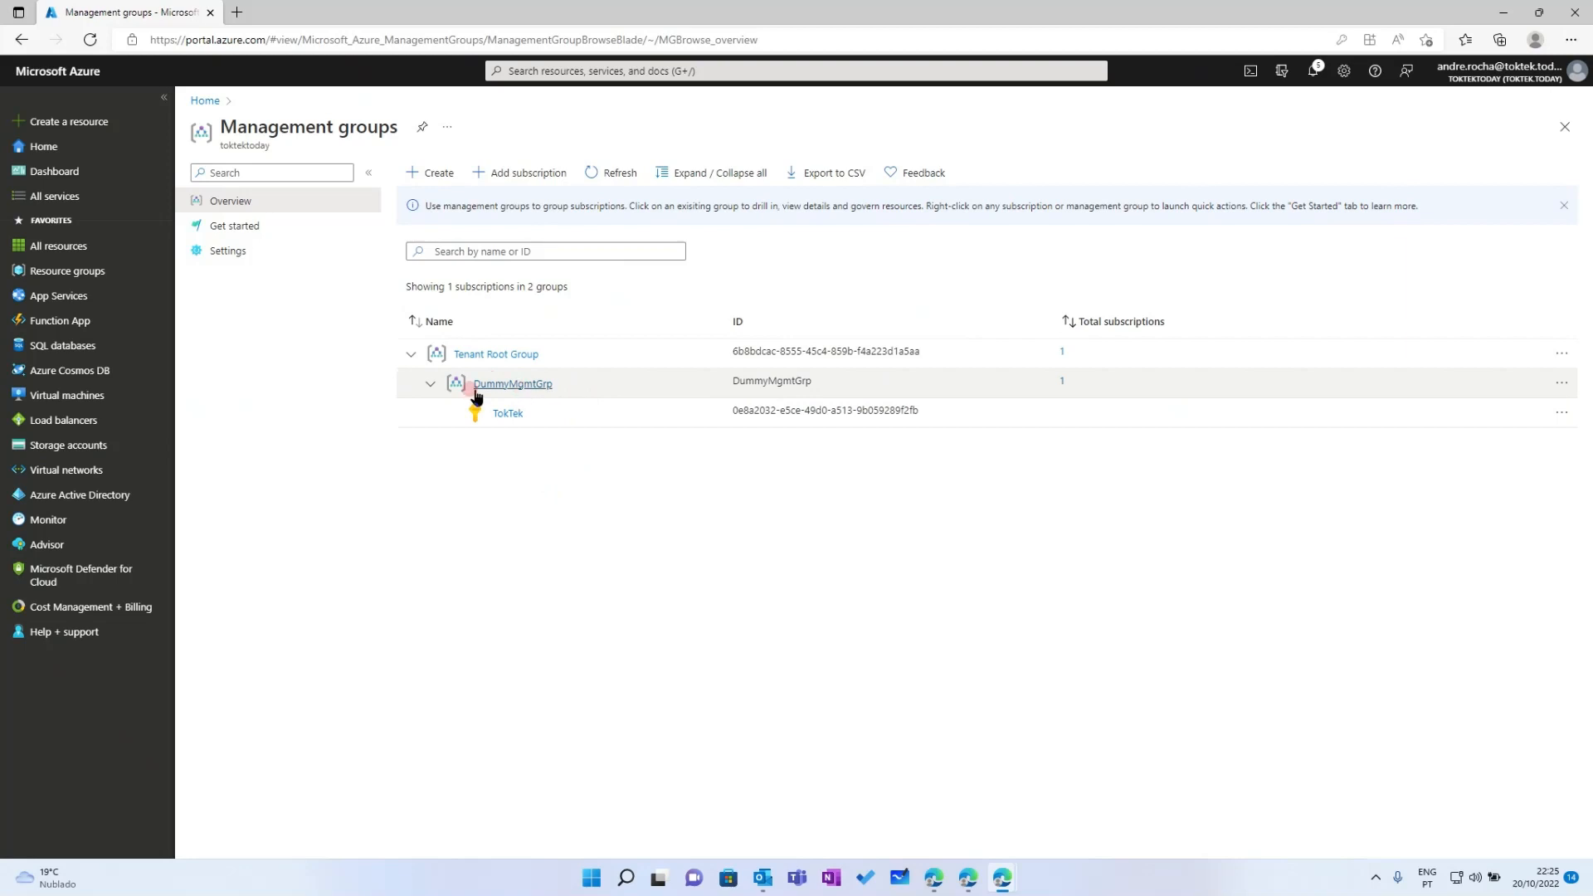
{"action": "left_click", "coordinate": [541, 387]}
{"action": "left_click", "coordinate": [477, 364]}
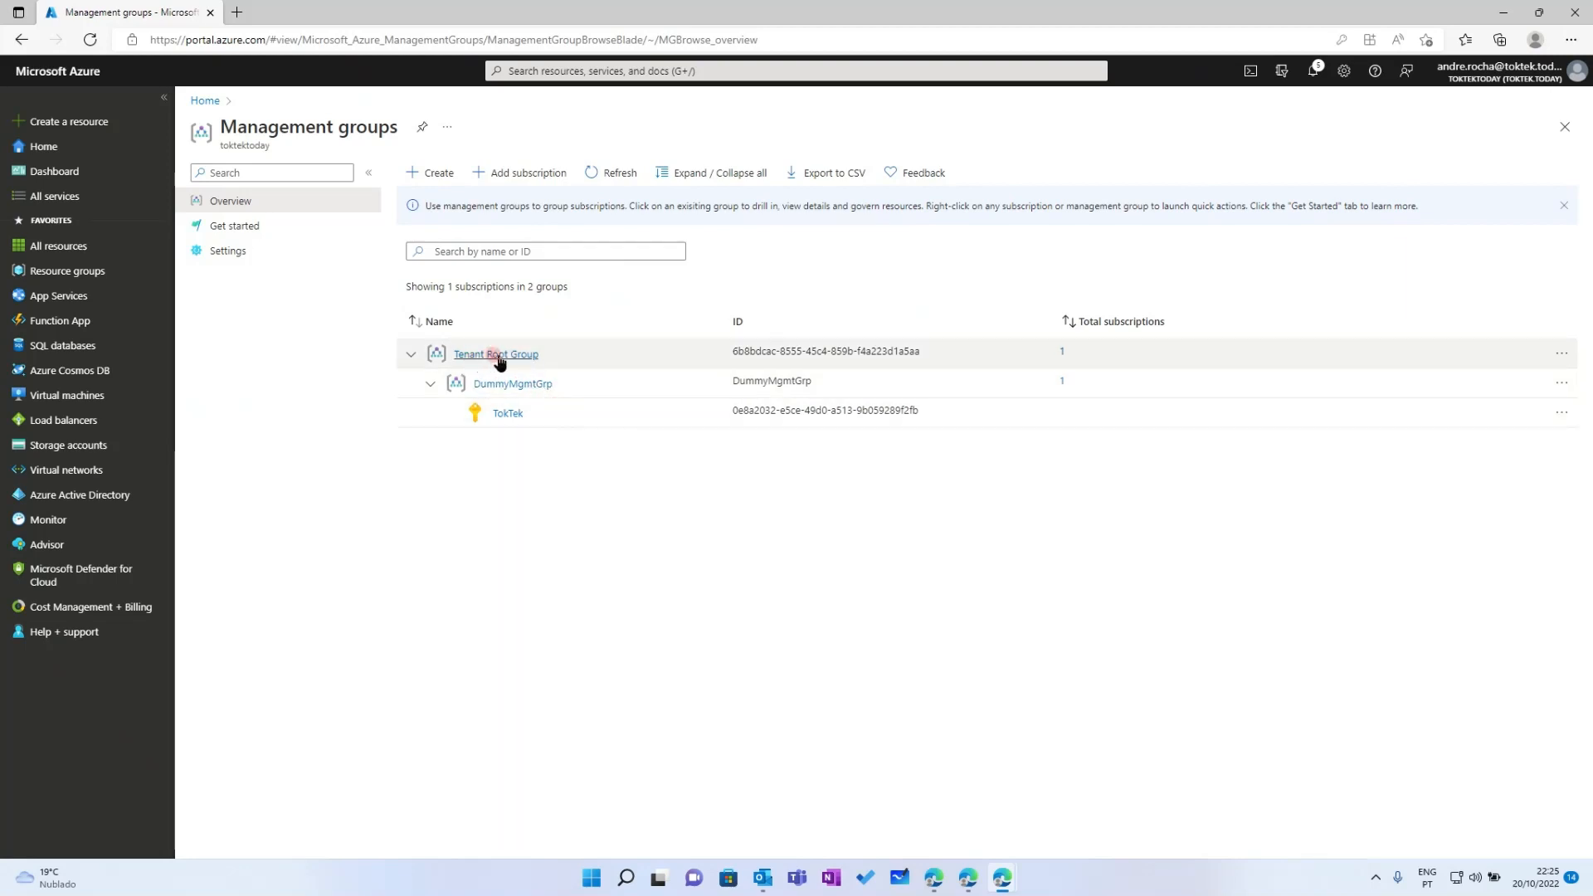
{"action": "left_click", "coordinate": [506, 411]}
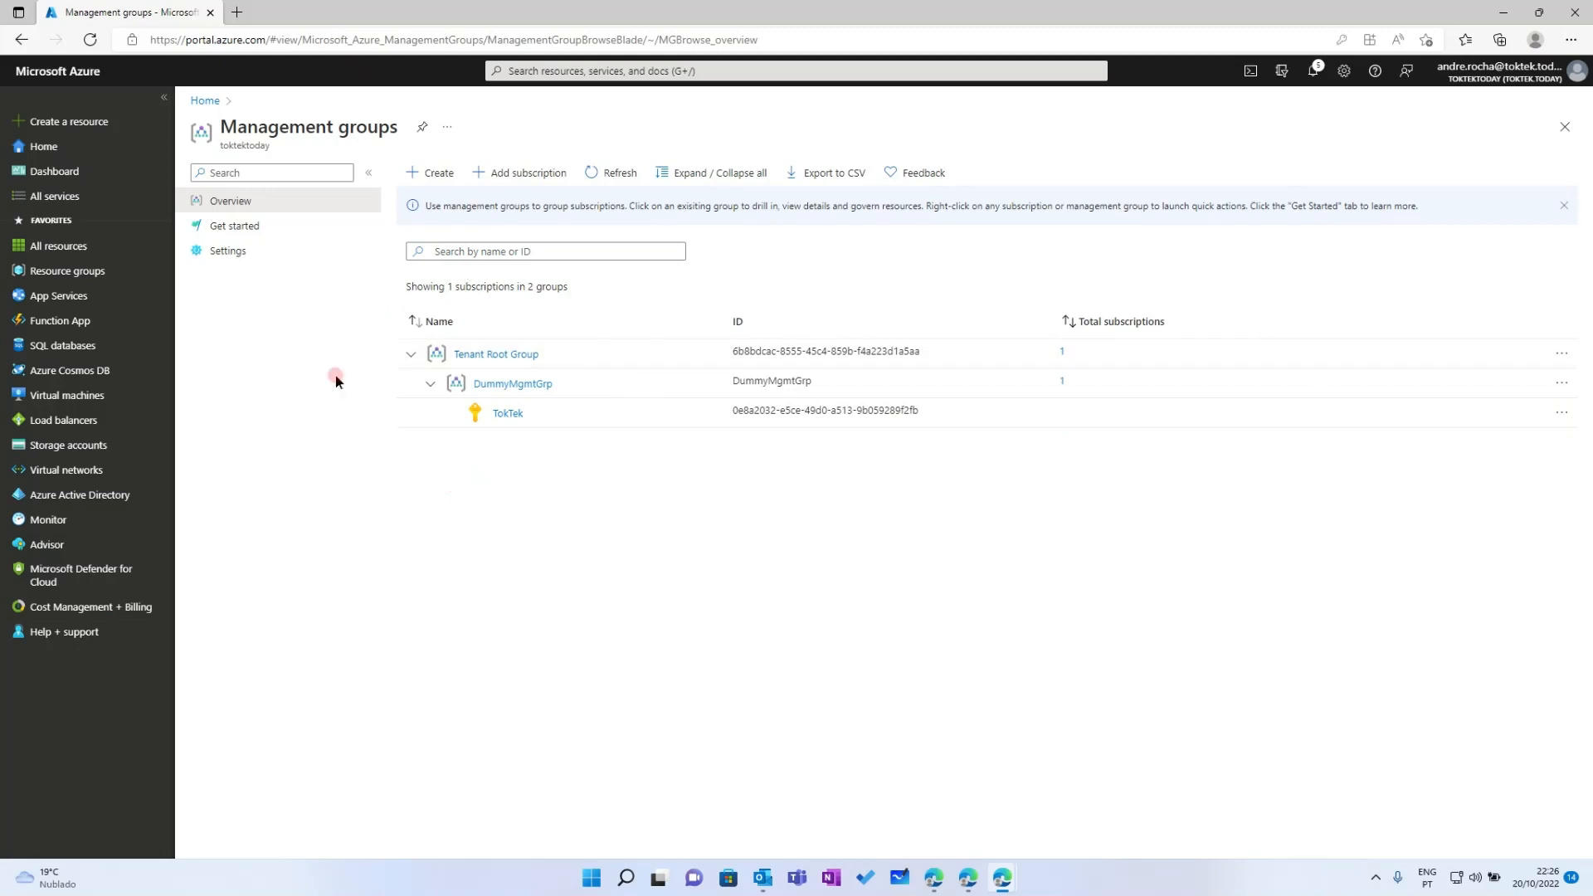
Open the rg-sentinel-ama resource group and look over its 11 West Europe resources
{"action": "left_click", "coordinate": [78, 271]}
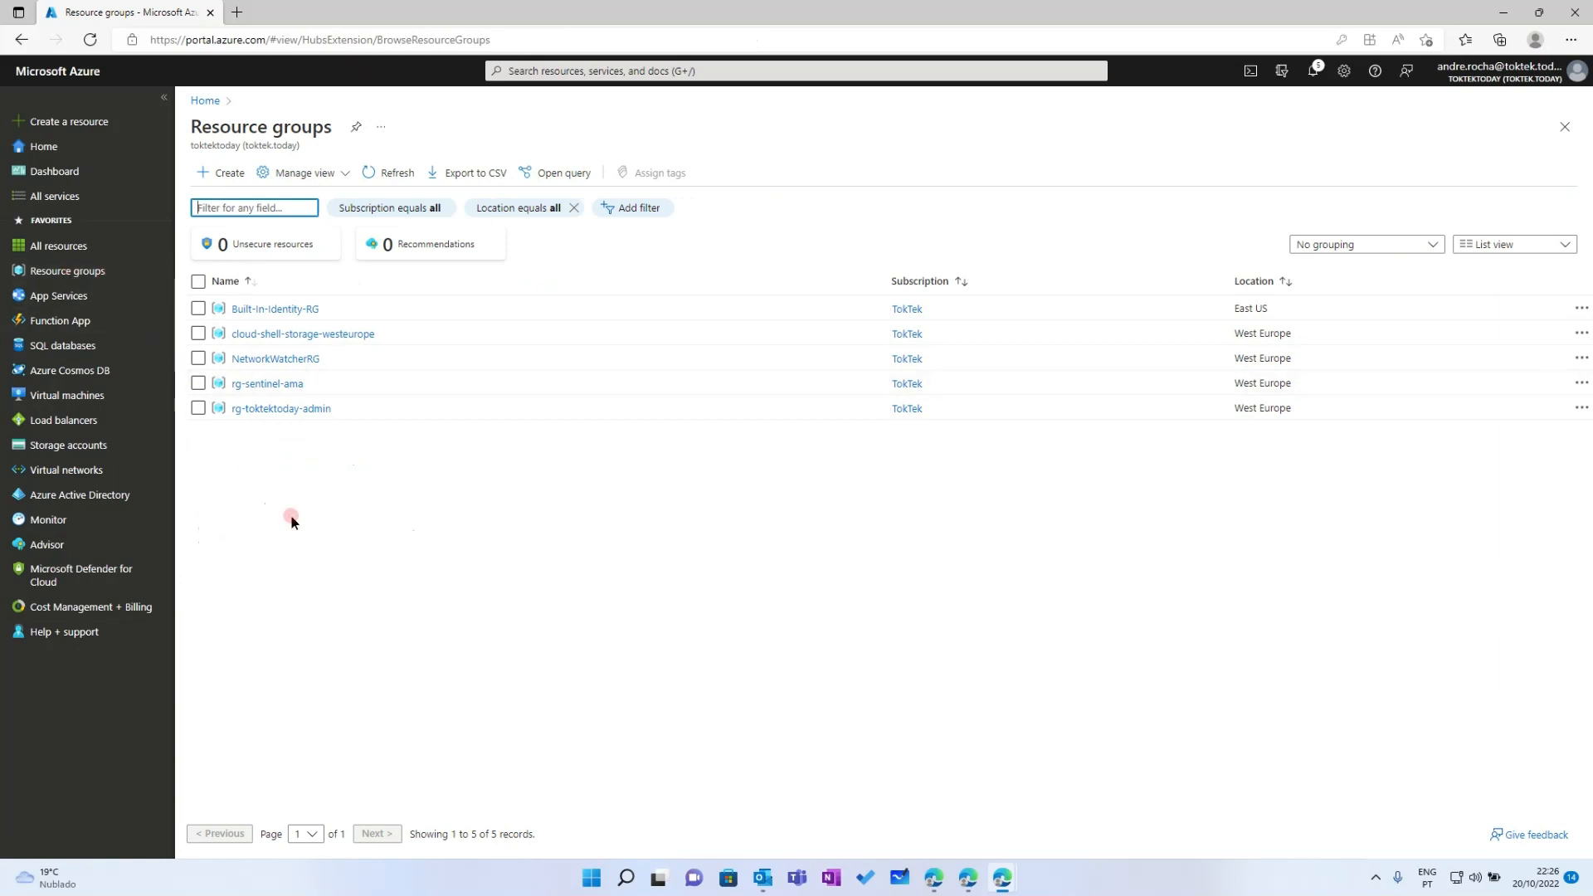
{"action": "mouse_move", "coordinate": [247, 392]}
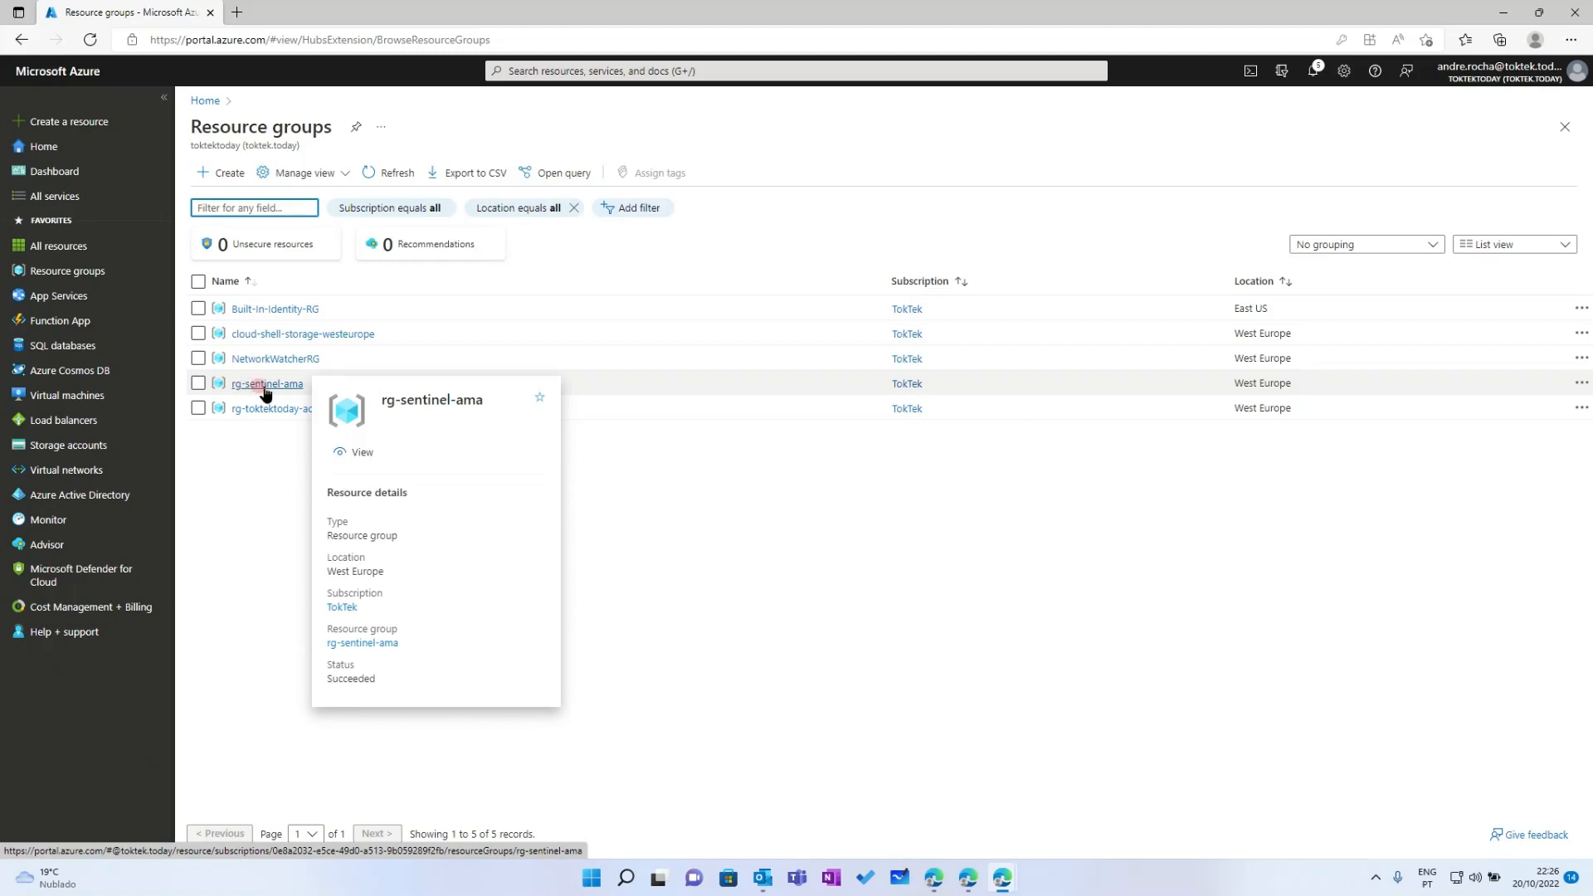
{"action": "left_click", "coordinate": [265, 385]}
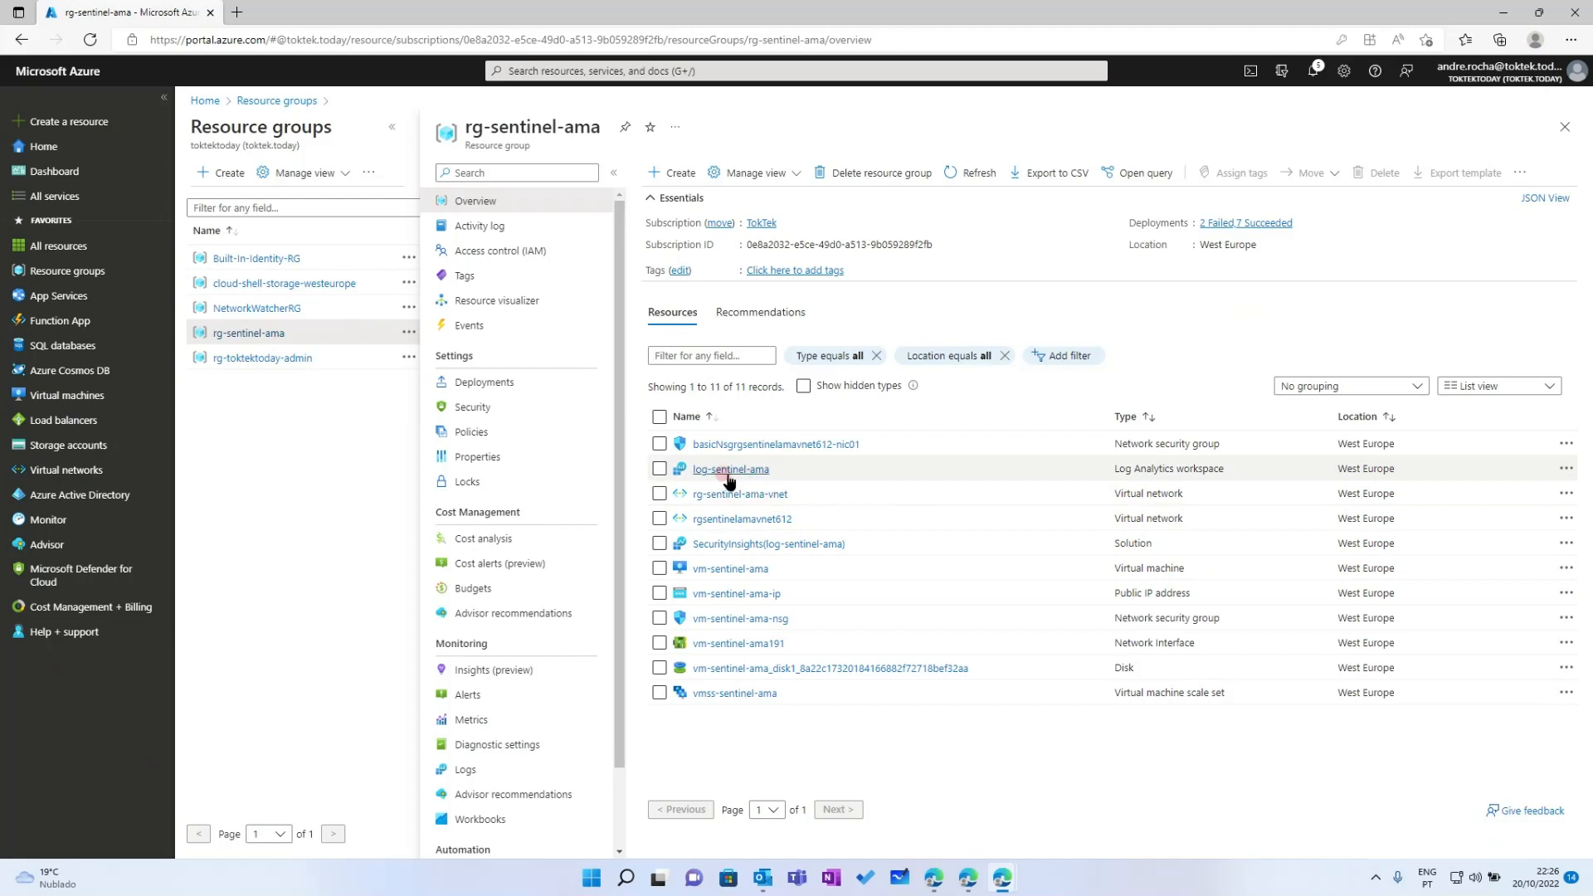
{"action": "mouse_move", "coordinate": [731, 480]}
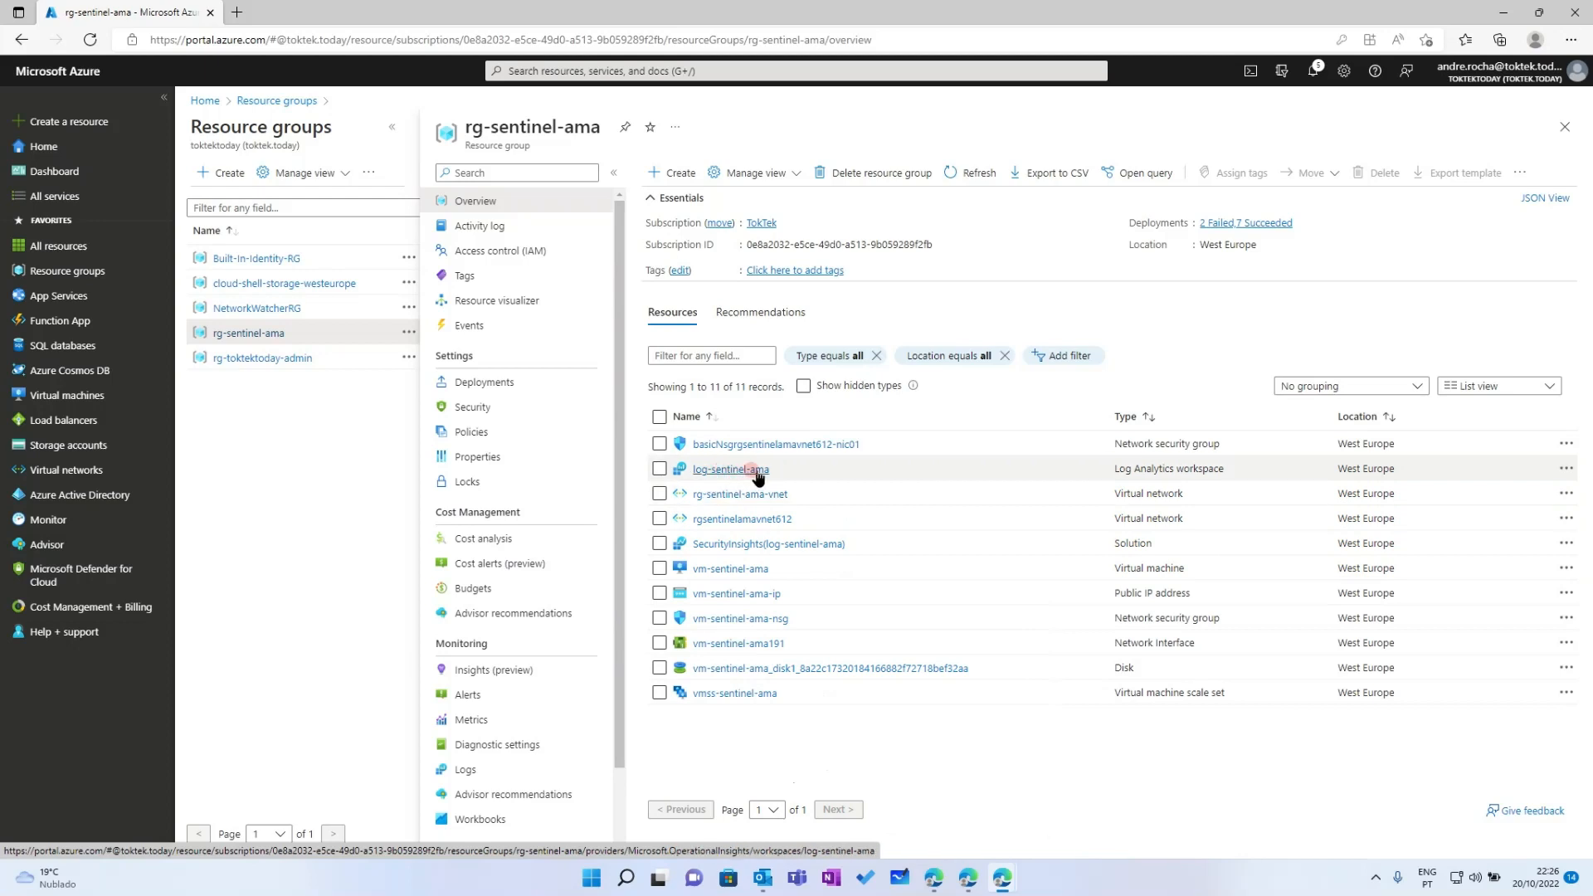
{"action": "mouse_move", "coordinate": [728, 572]}
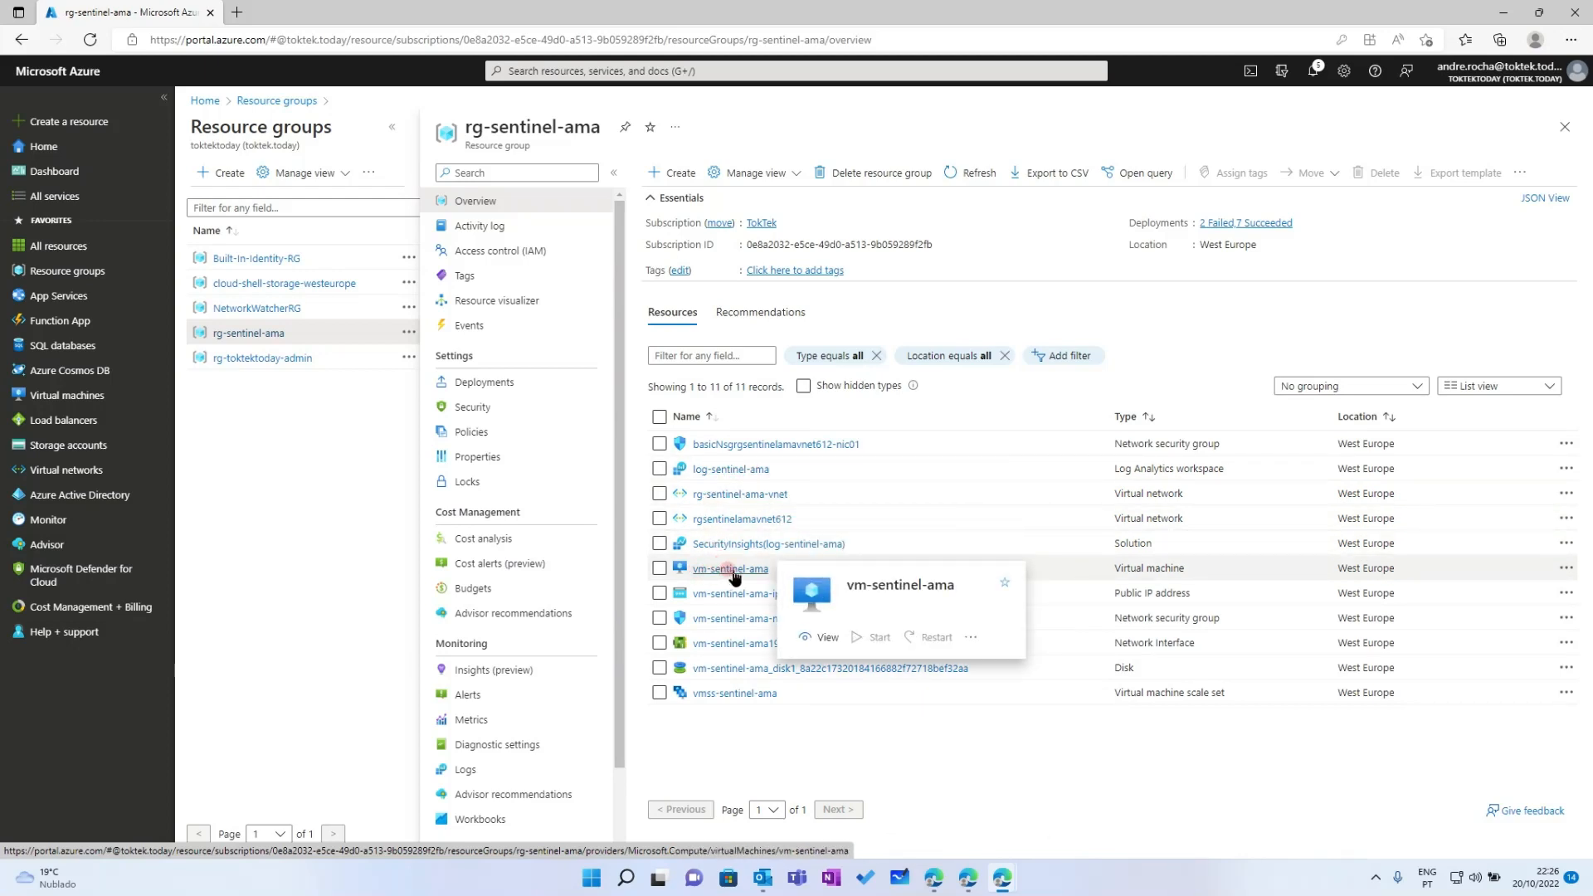
{"action": "mouse_move", "coordinate": [755, 699]}
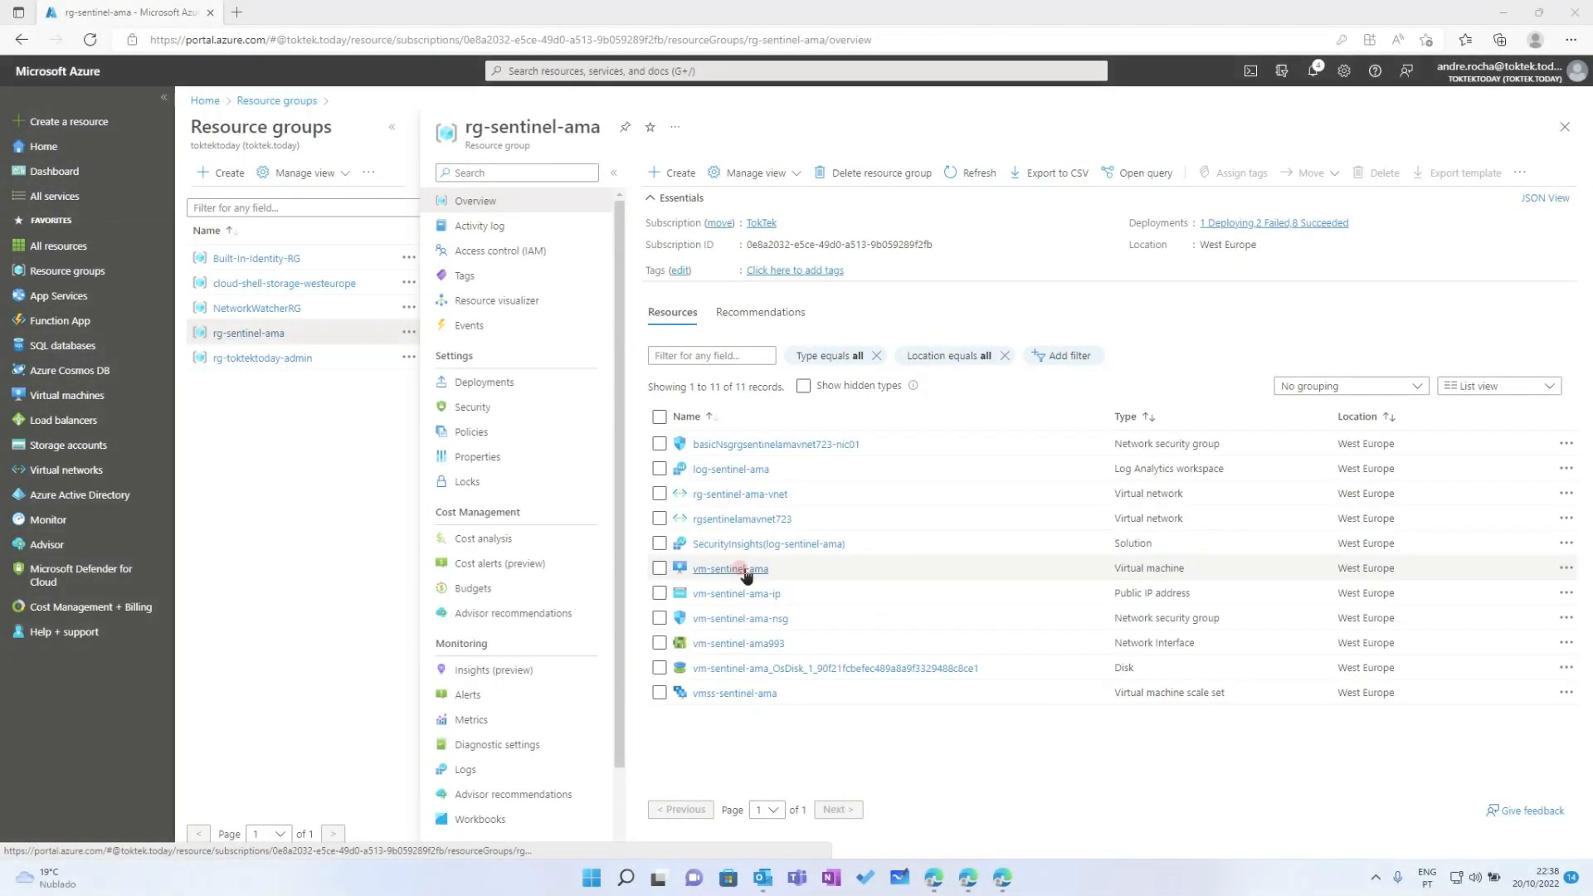
Open the vm-sentinel-ama virtual machine and check that it has no extensions installed
{"action": "left_click", "coordinate": [744, 570]}
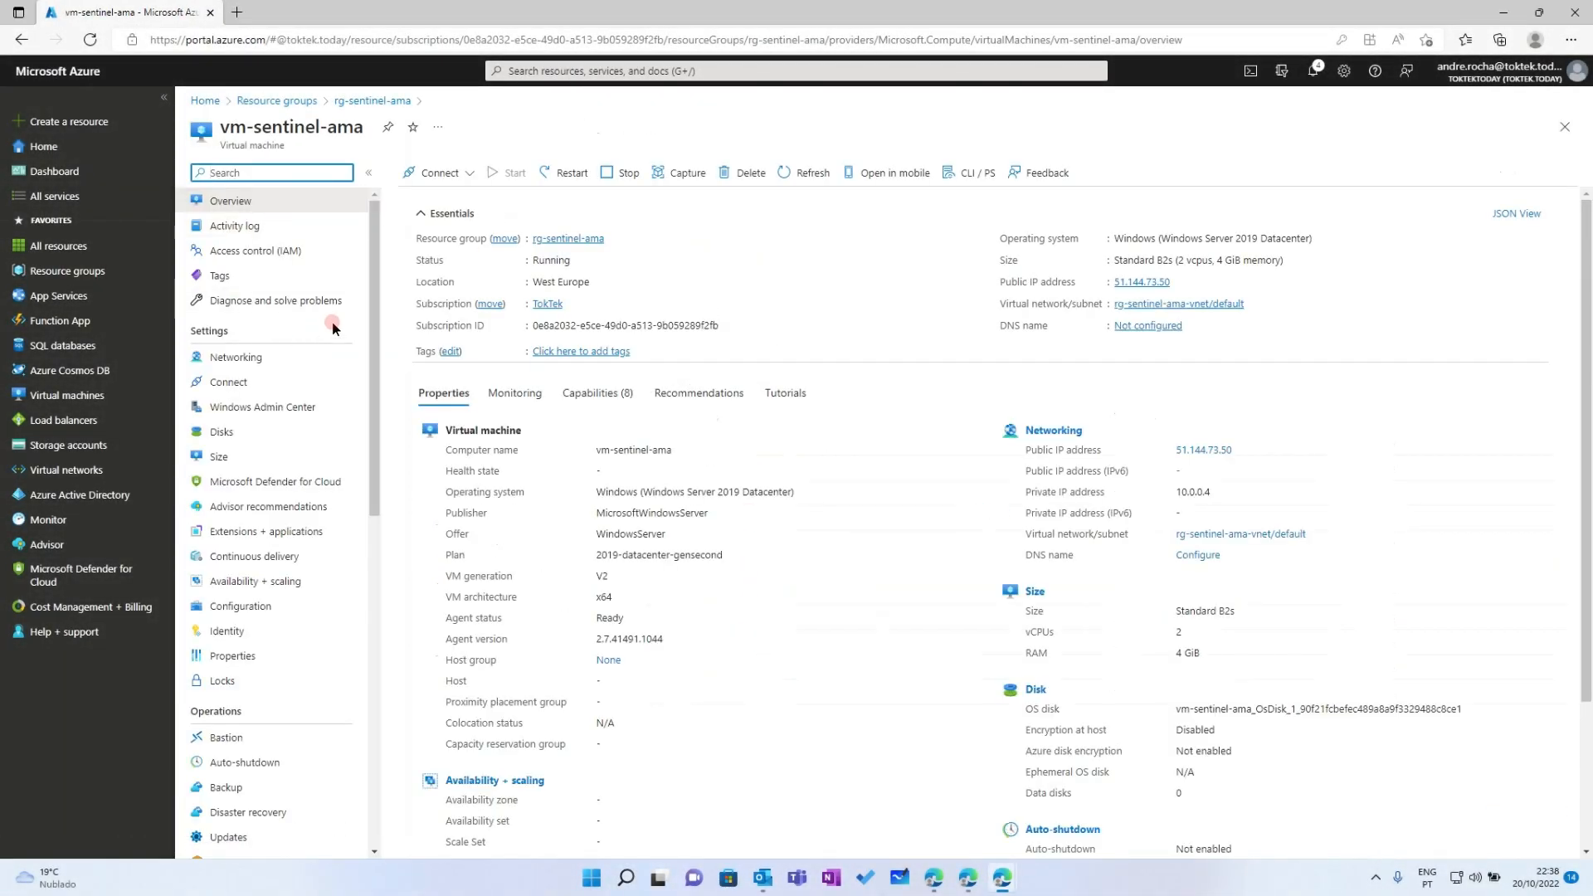
{"action": "mouse_move", "coordinate": [373, 313]}
{"action": "left_mouse_down"}
{"action": "mouse_move", "coordinate": [371, 378]}
{"action": "mouse_move", "coordinate": [371, 306]}
{"action": "left_mouse_up"}
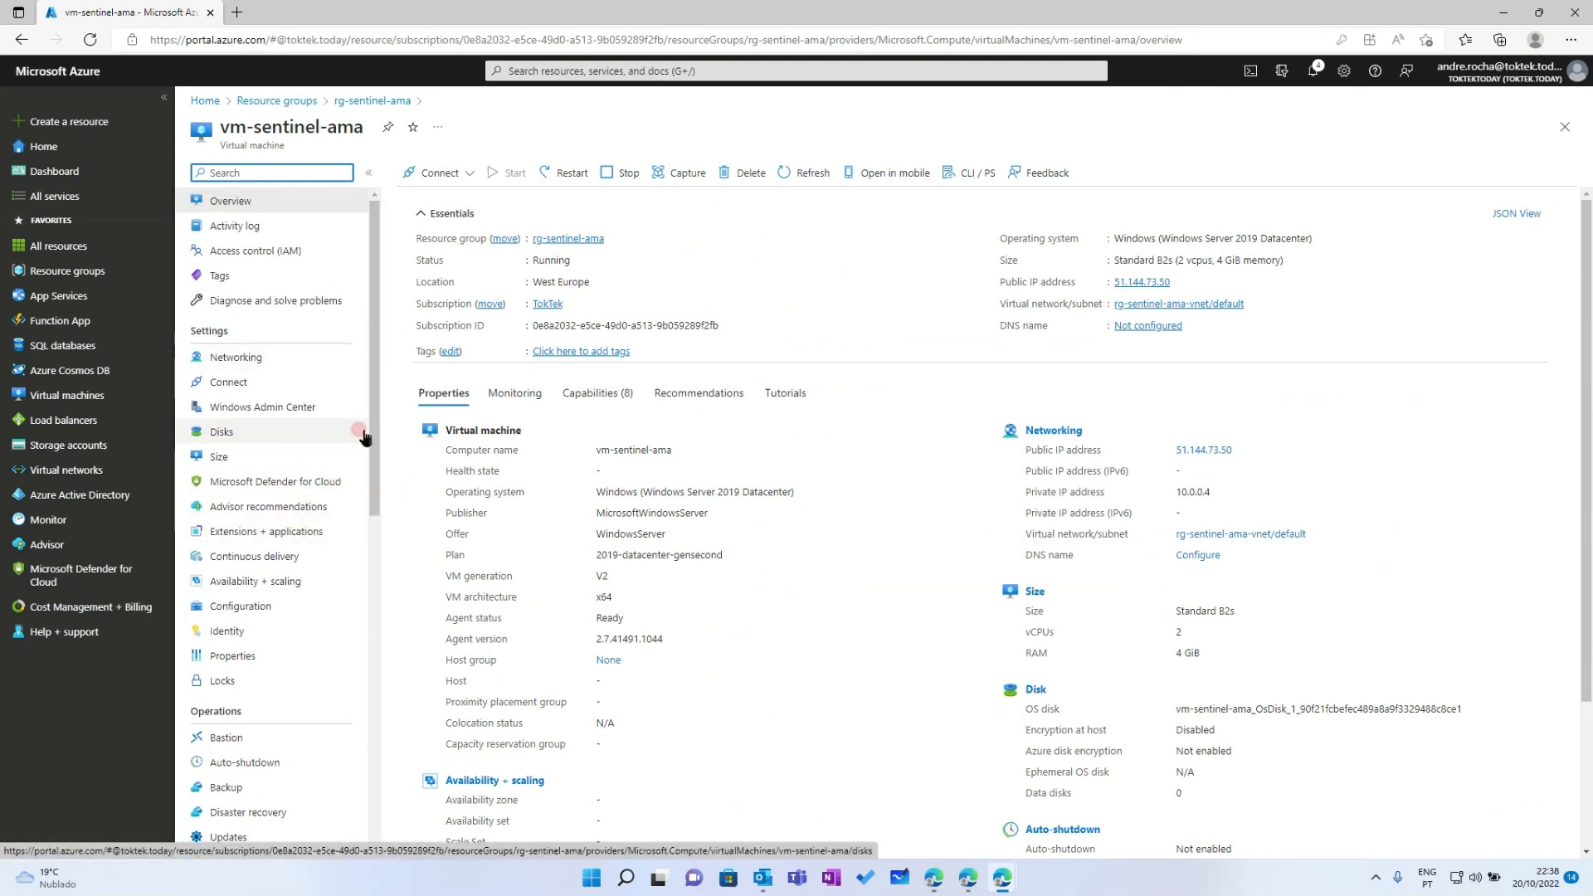
{"action": "left_click_drag", "start_coordinate": [373, 437], "coordinate": [371, 512]}
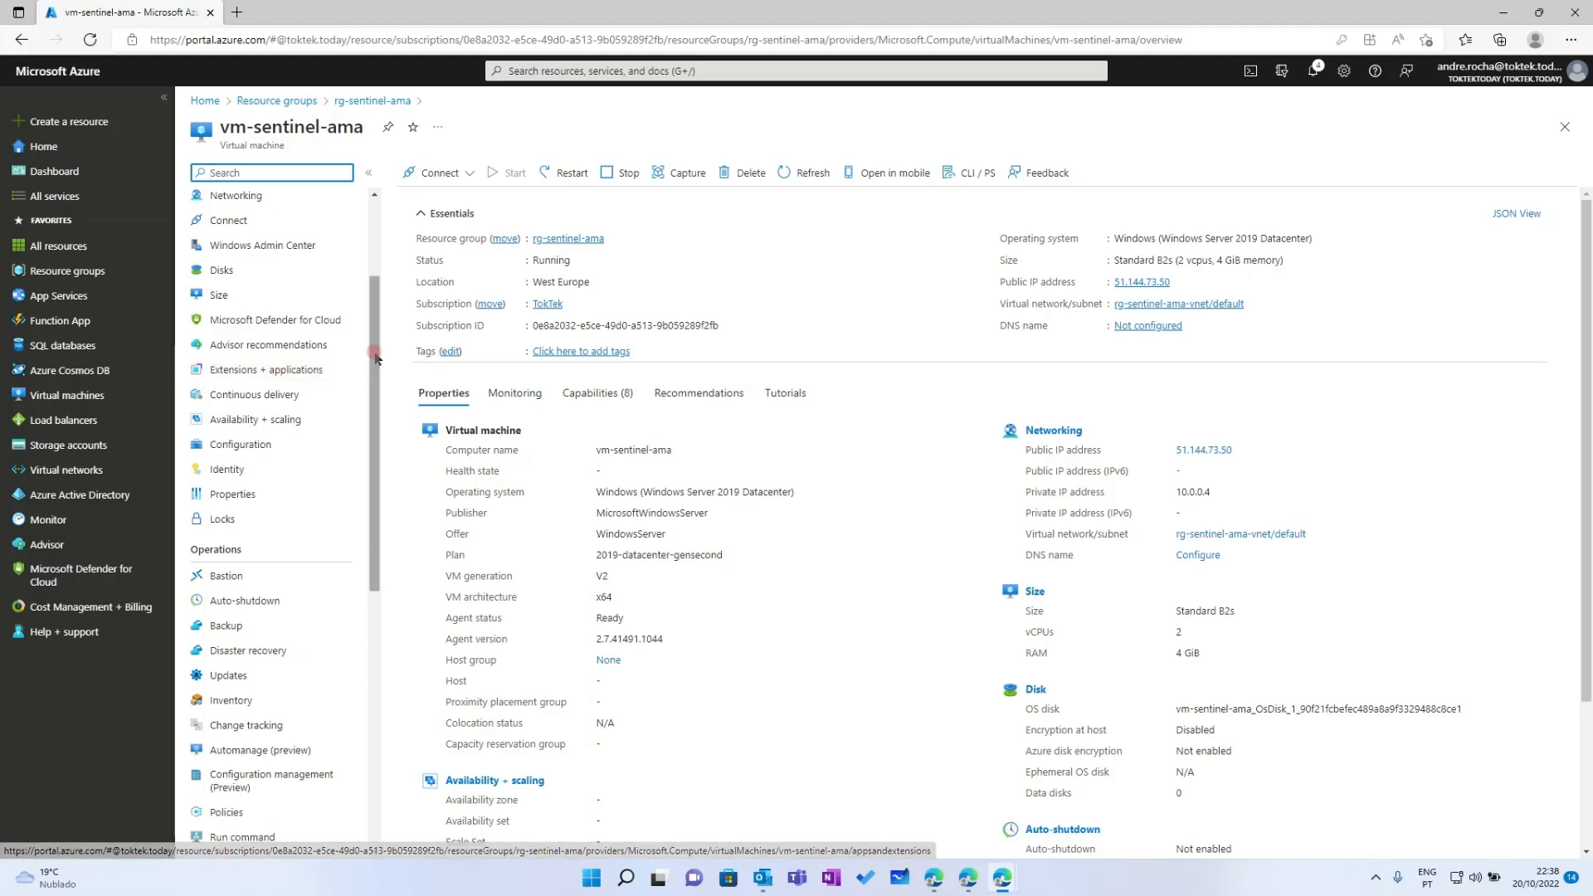
{"action": "left_click", "coordinate": [272, 373]}
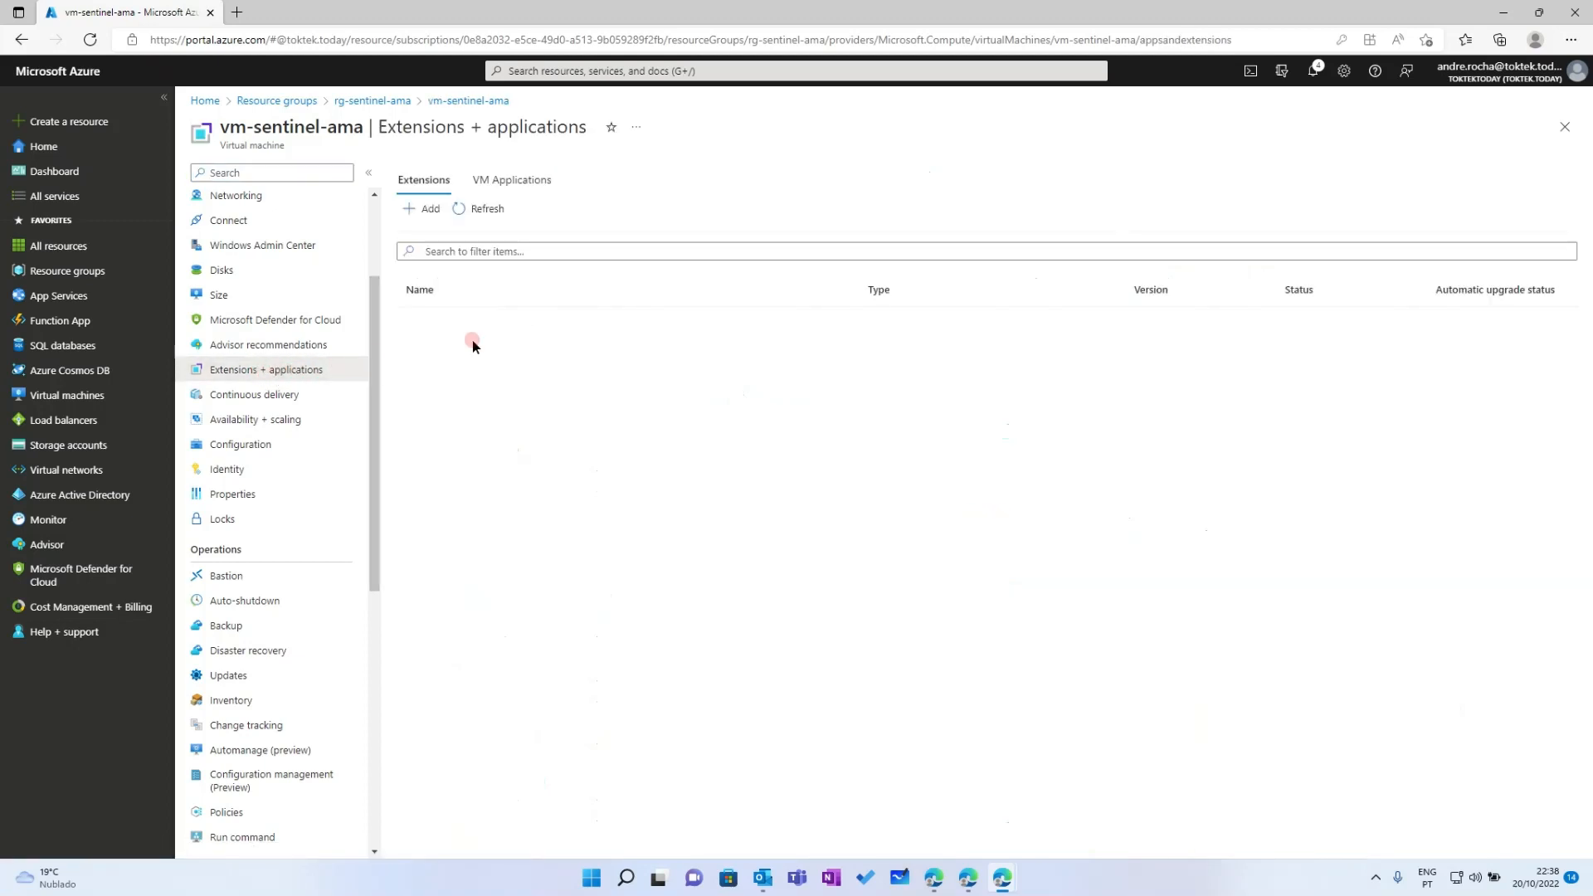
{"action": "left_click", "coordinate": [508, 334]}
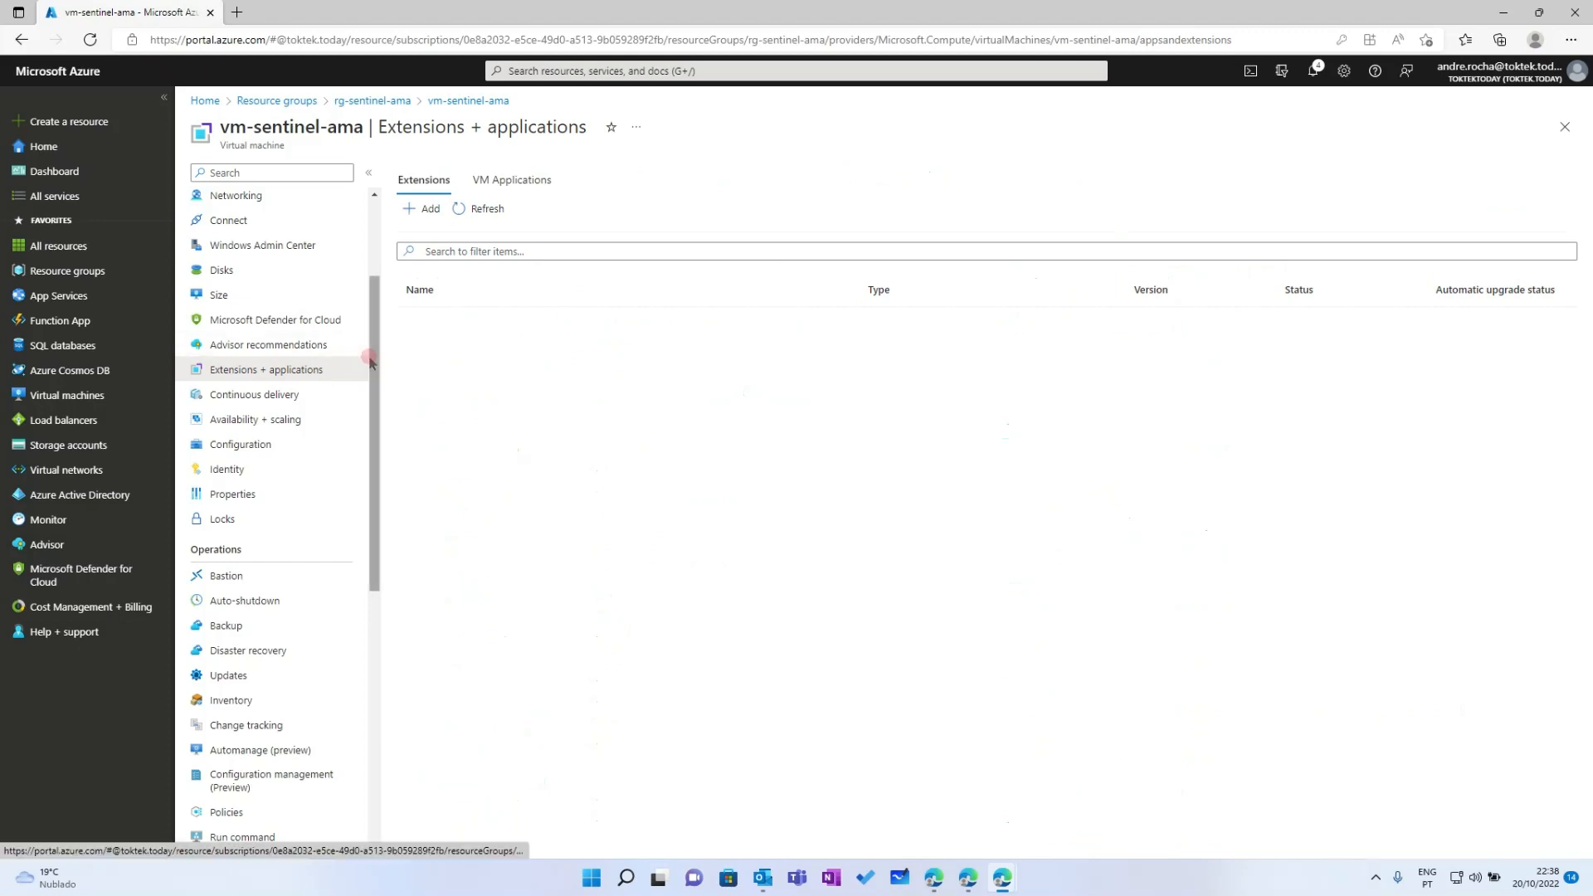
{"action": "left_click_drag", "start_coordinate": [373, 363], "coordinate": [375, 395]}
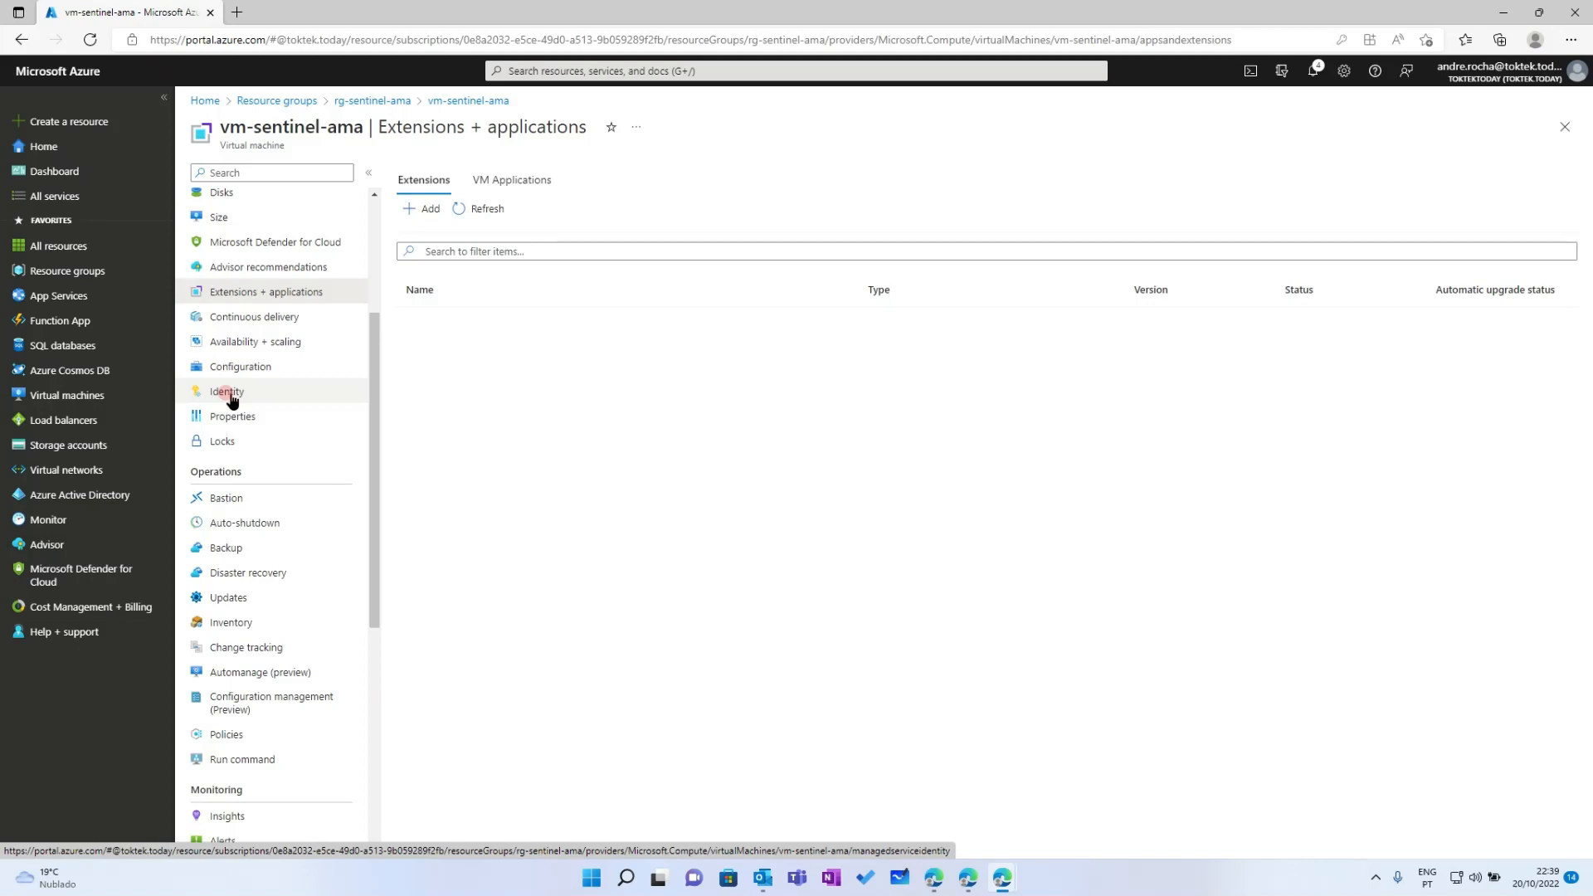
Confirm the VM has no user-assigned managed identity, then return to its overview
{"action": "left_click", "coordinate": [232, 397]}
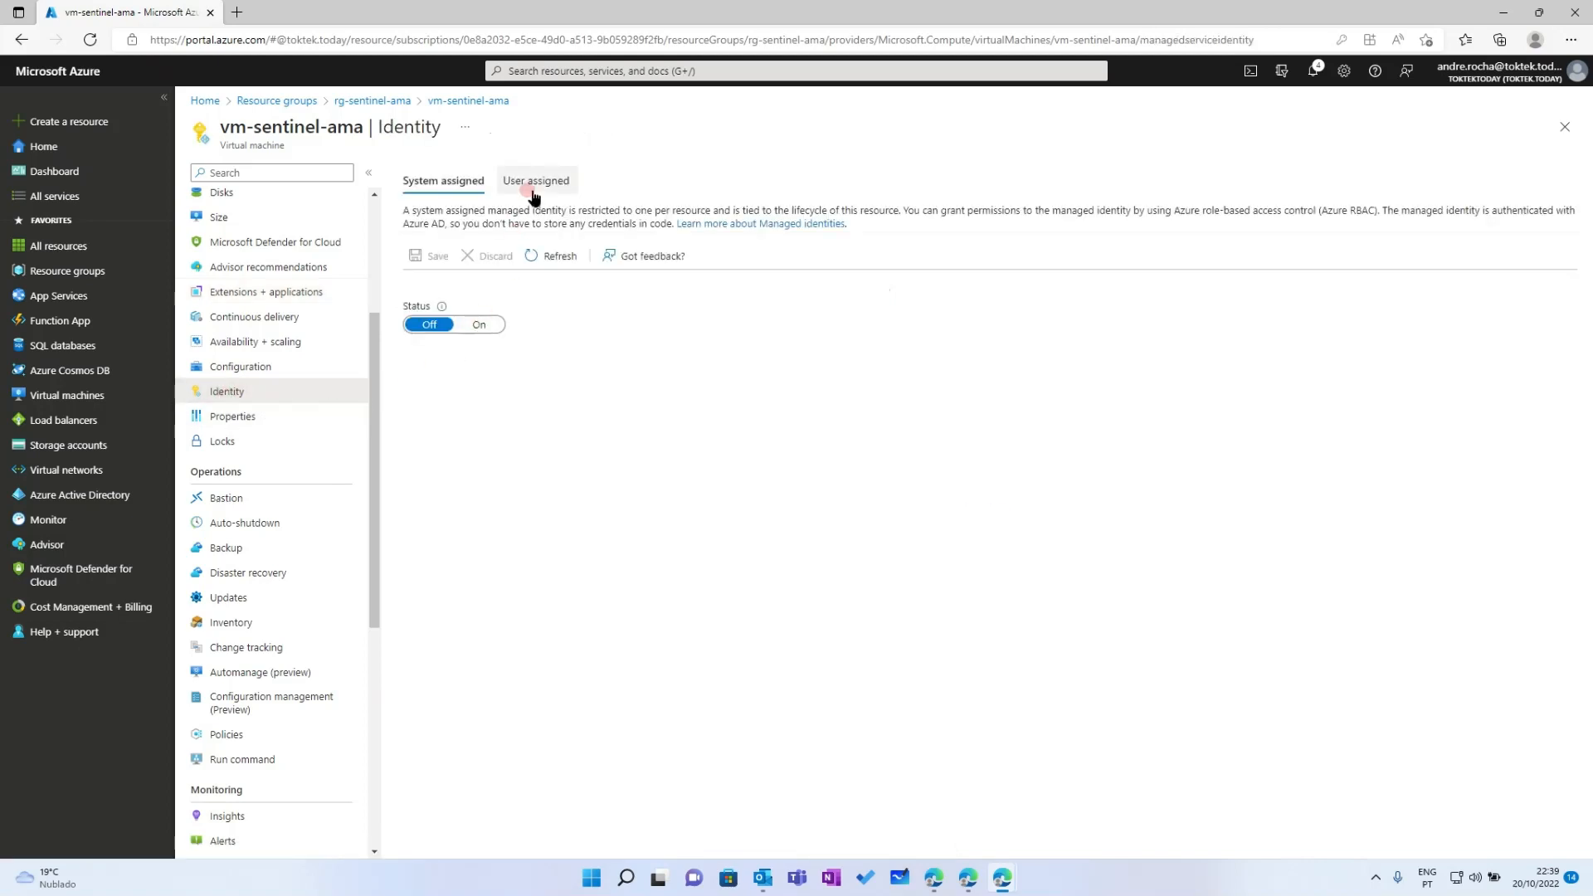
{"action": "left_click", "coordinate": [533, 182]}
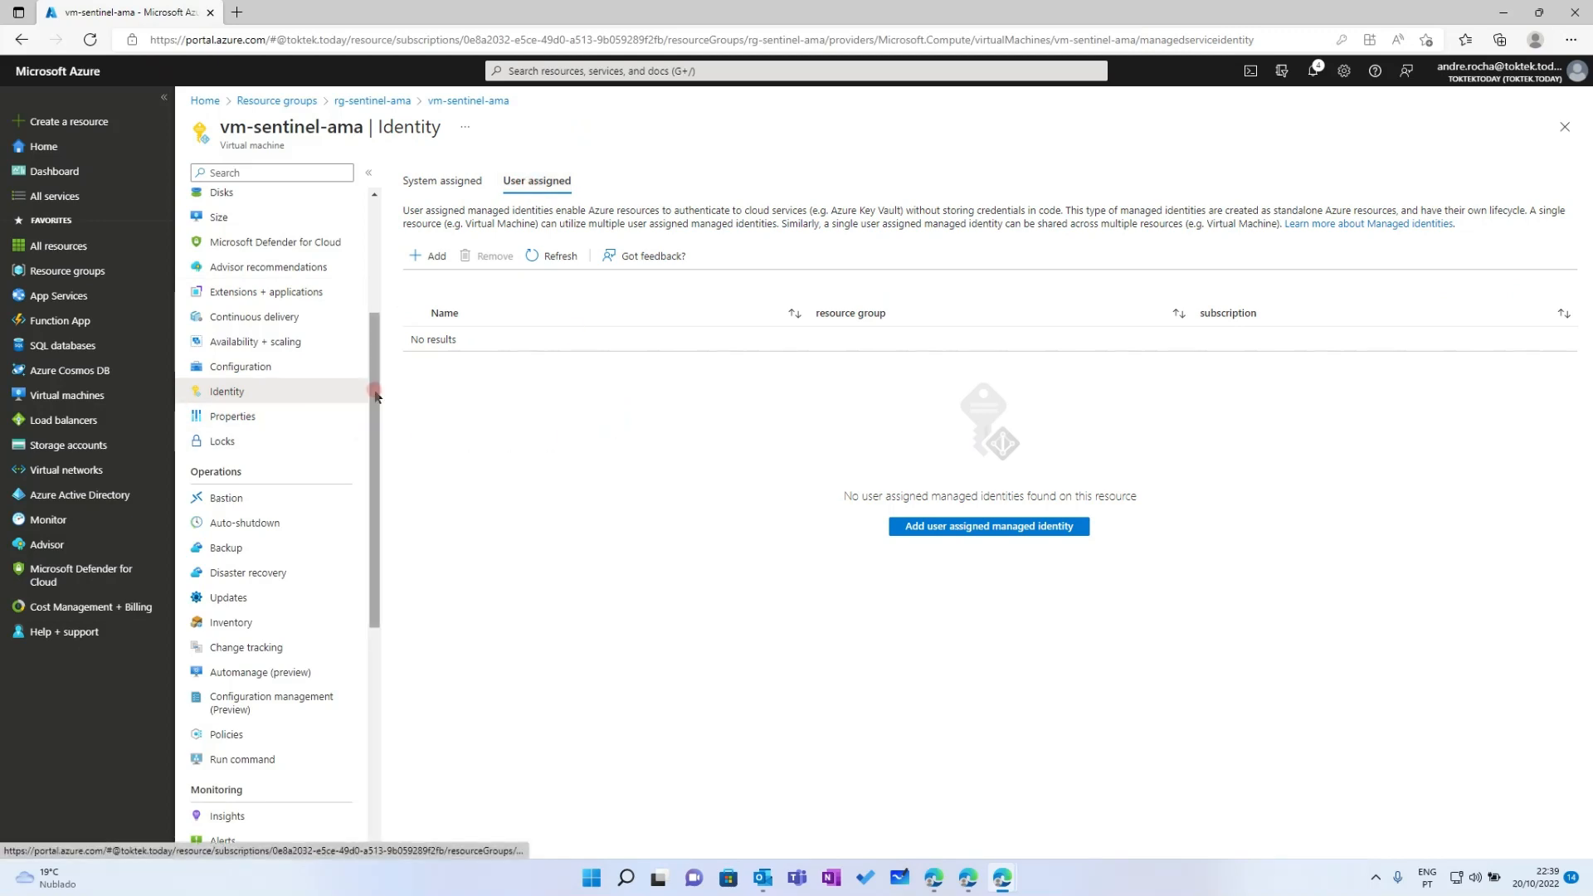
{"action": "left_click_drag", "start_coordinate": [375, 398], "coordinate": [377, 280]}
{"action": "left_click", "coordinate": [238, 203]}
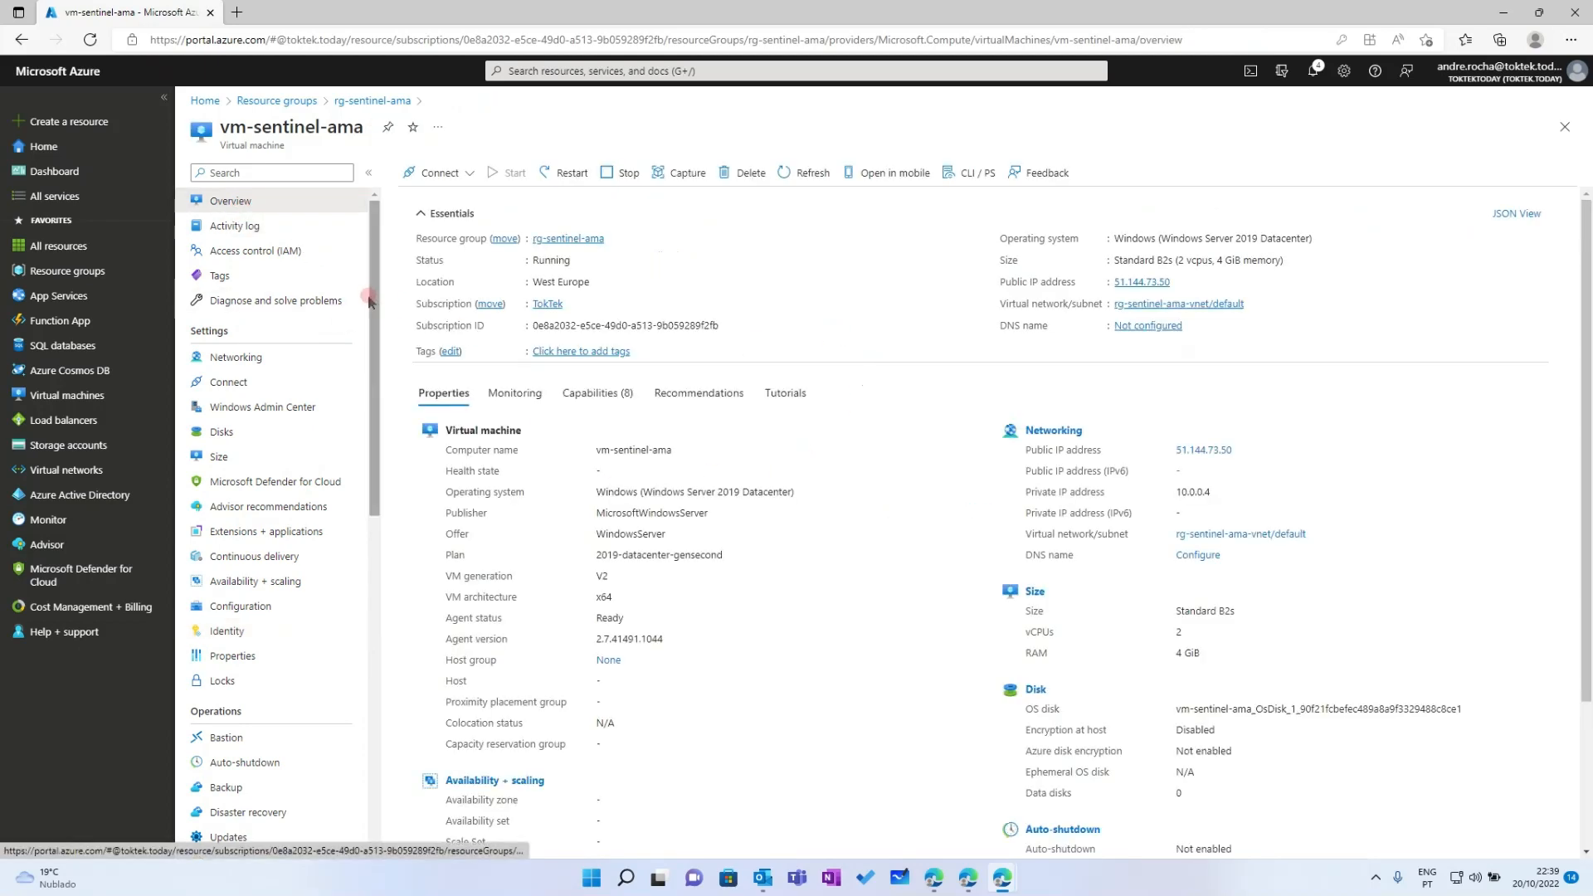
{"action": "left_click_drag", "start_coordinate": [374, 242], "coordinate": [368, 322]}
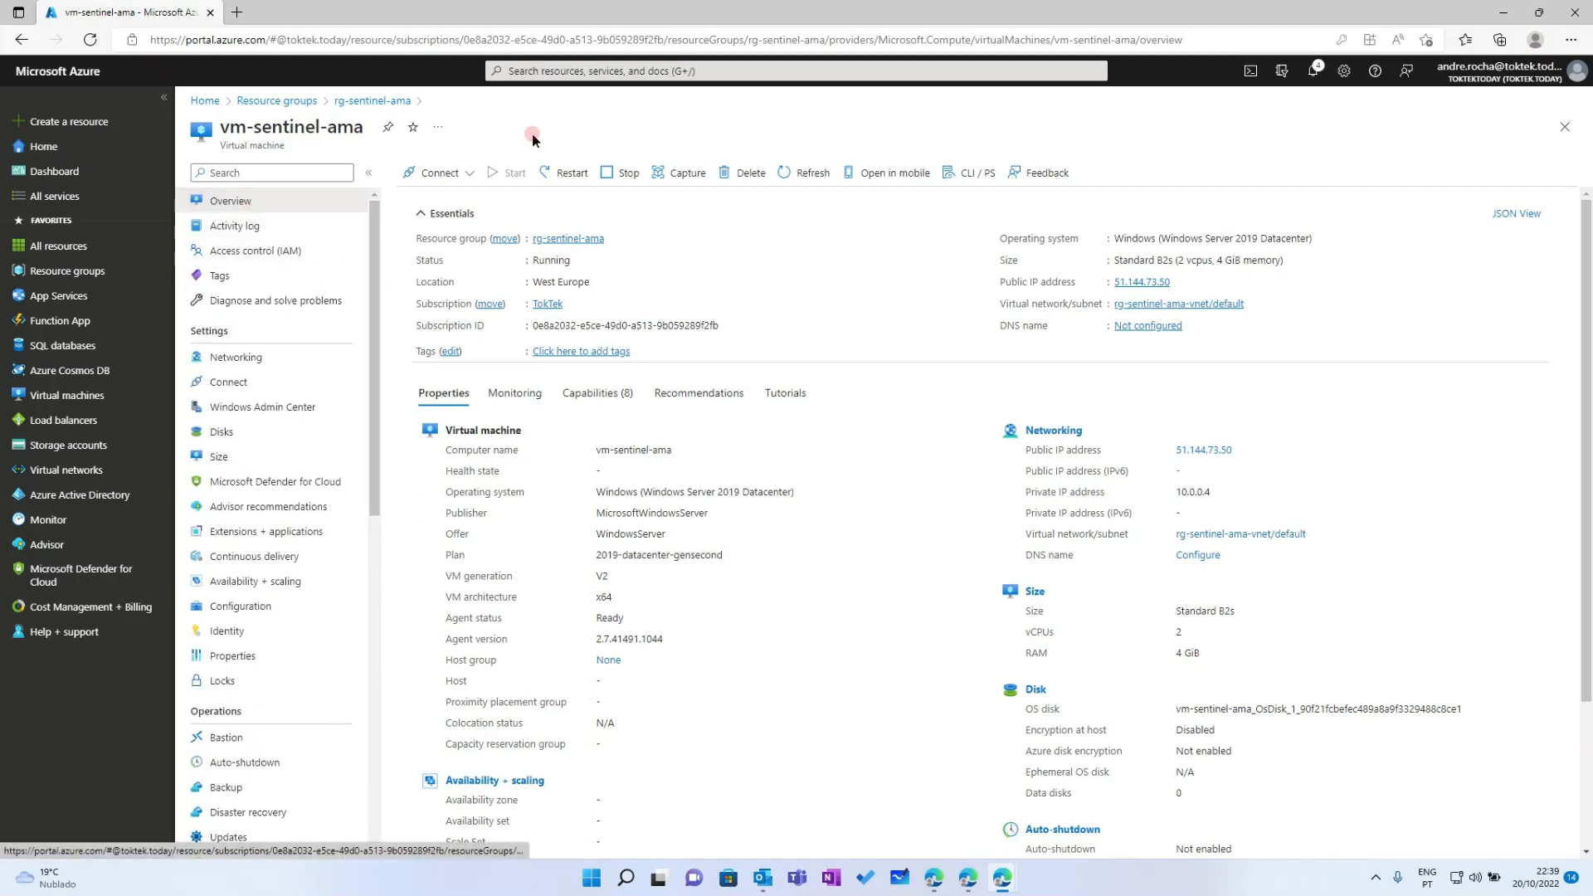
{"action": "left_click", "coordinate": [561, 65]}
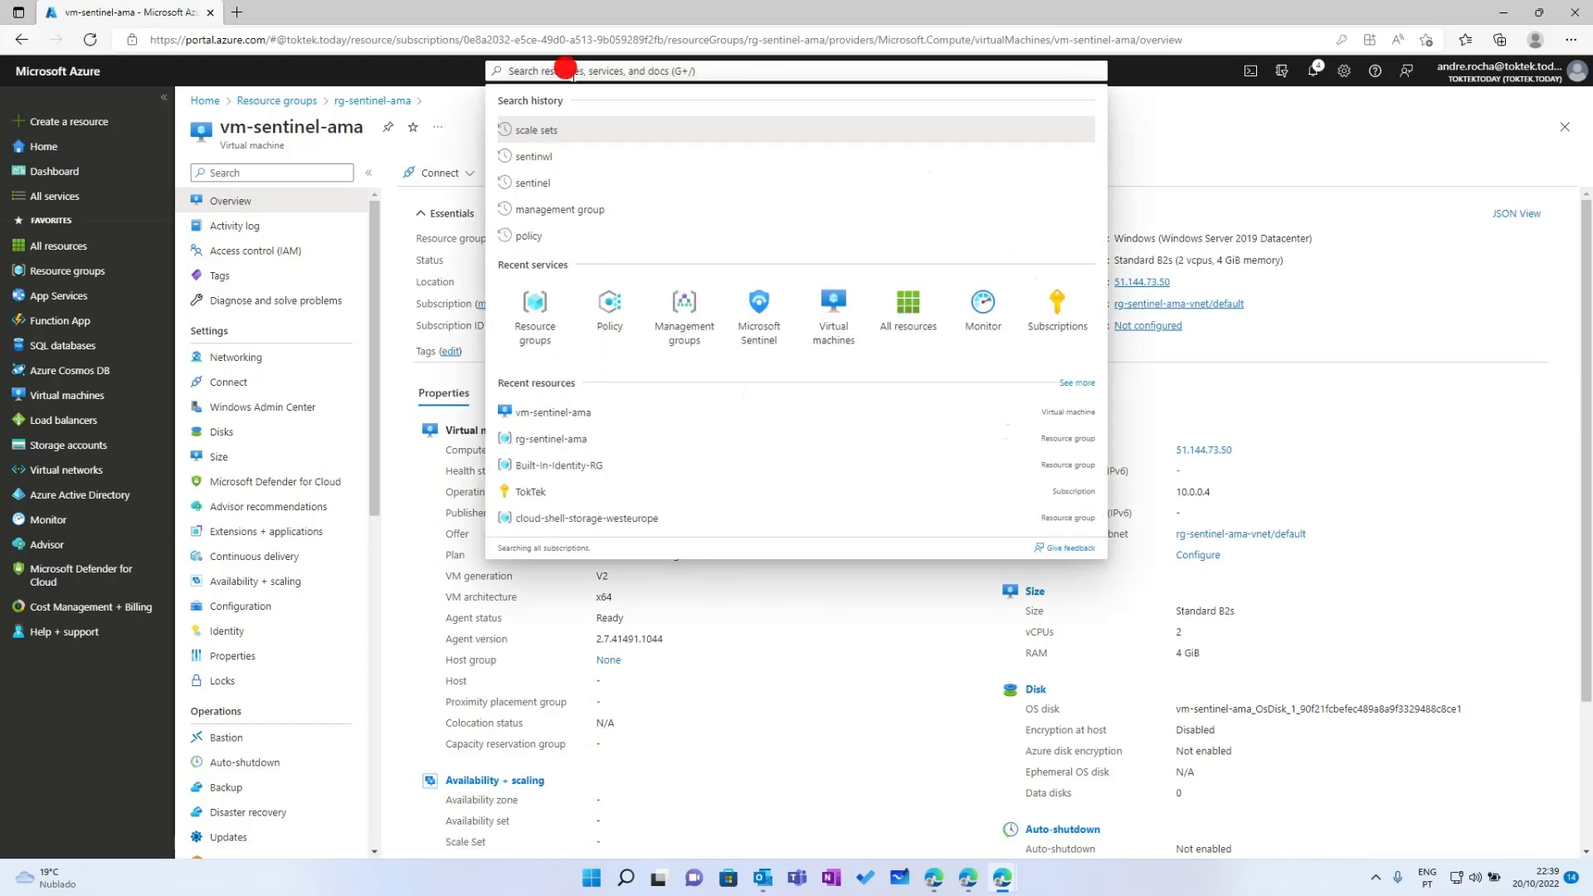
In the log-sentinel-ama Sentinel workspace, filter connectors by 'ama' and open Windows Security Events via AMA
{"action": "type", "text": "sentinel"}
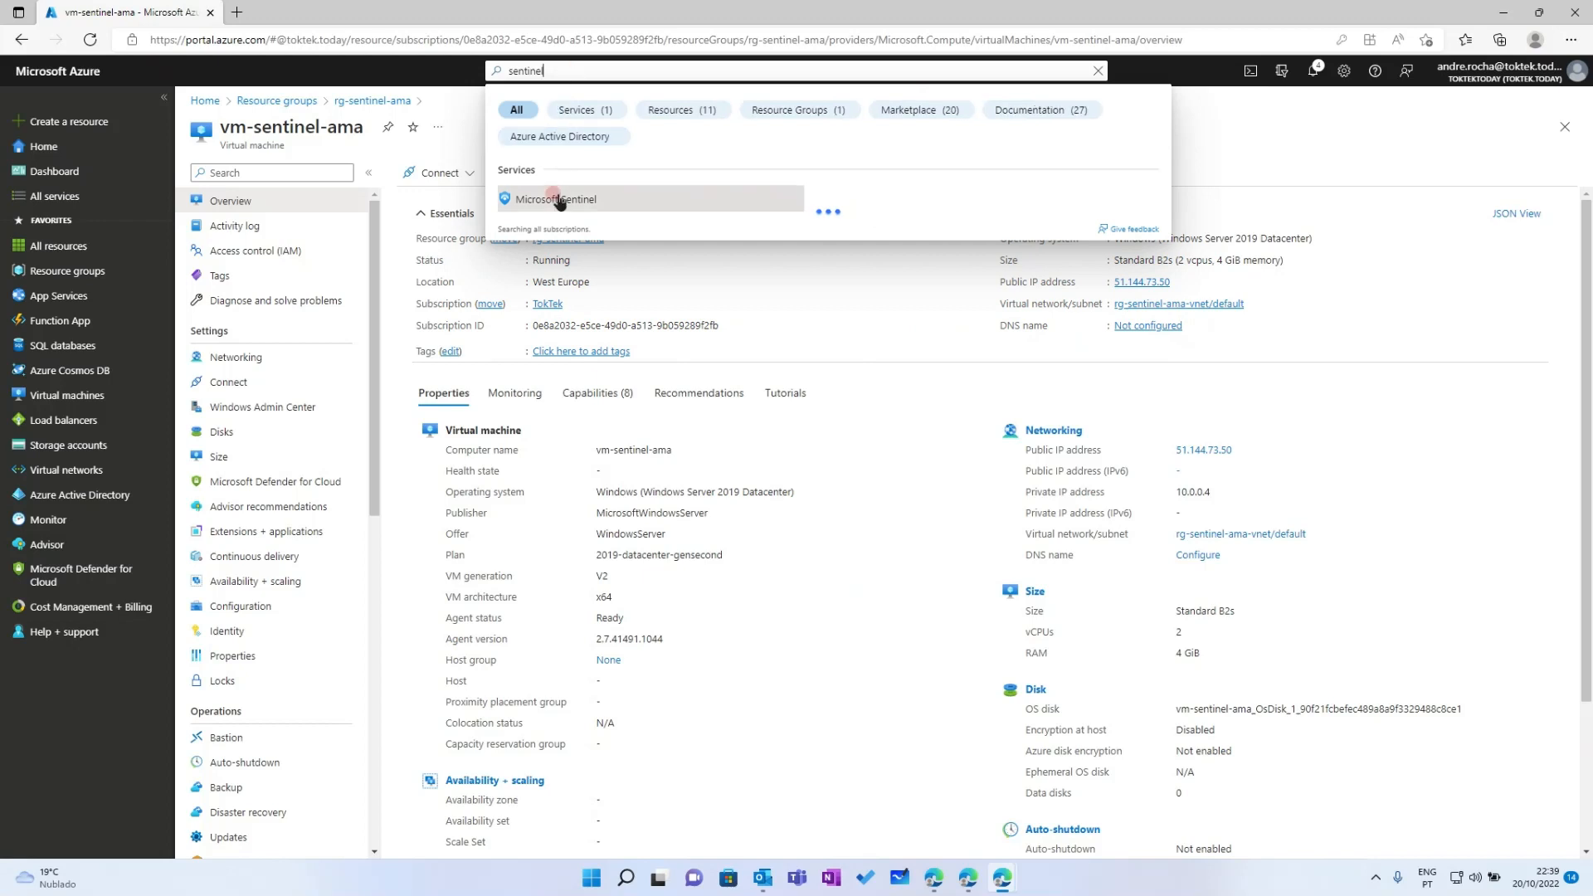
{"action": "left_click", "coordinate": [565, 200]}
{"action": "left_click", "coordinate": [279, 292]}
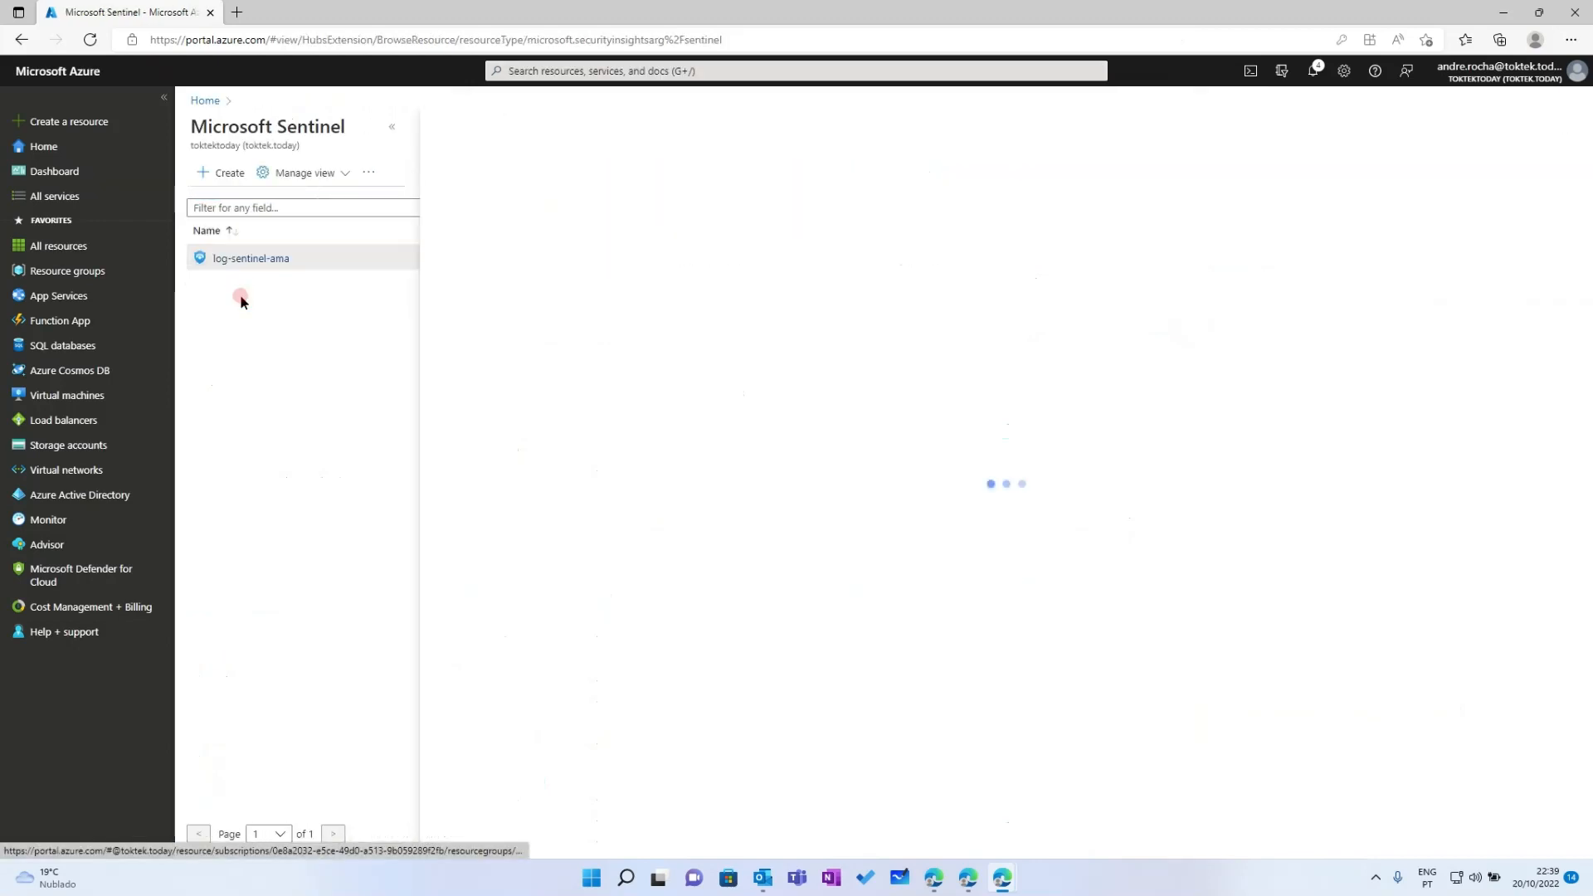
{"action": "left_click", "coordinate": [467, 670]}
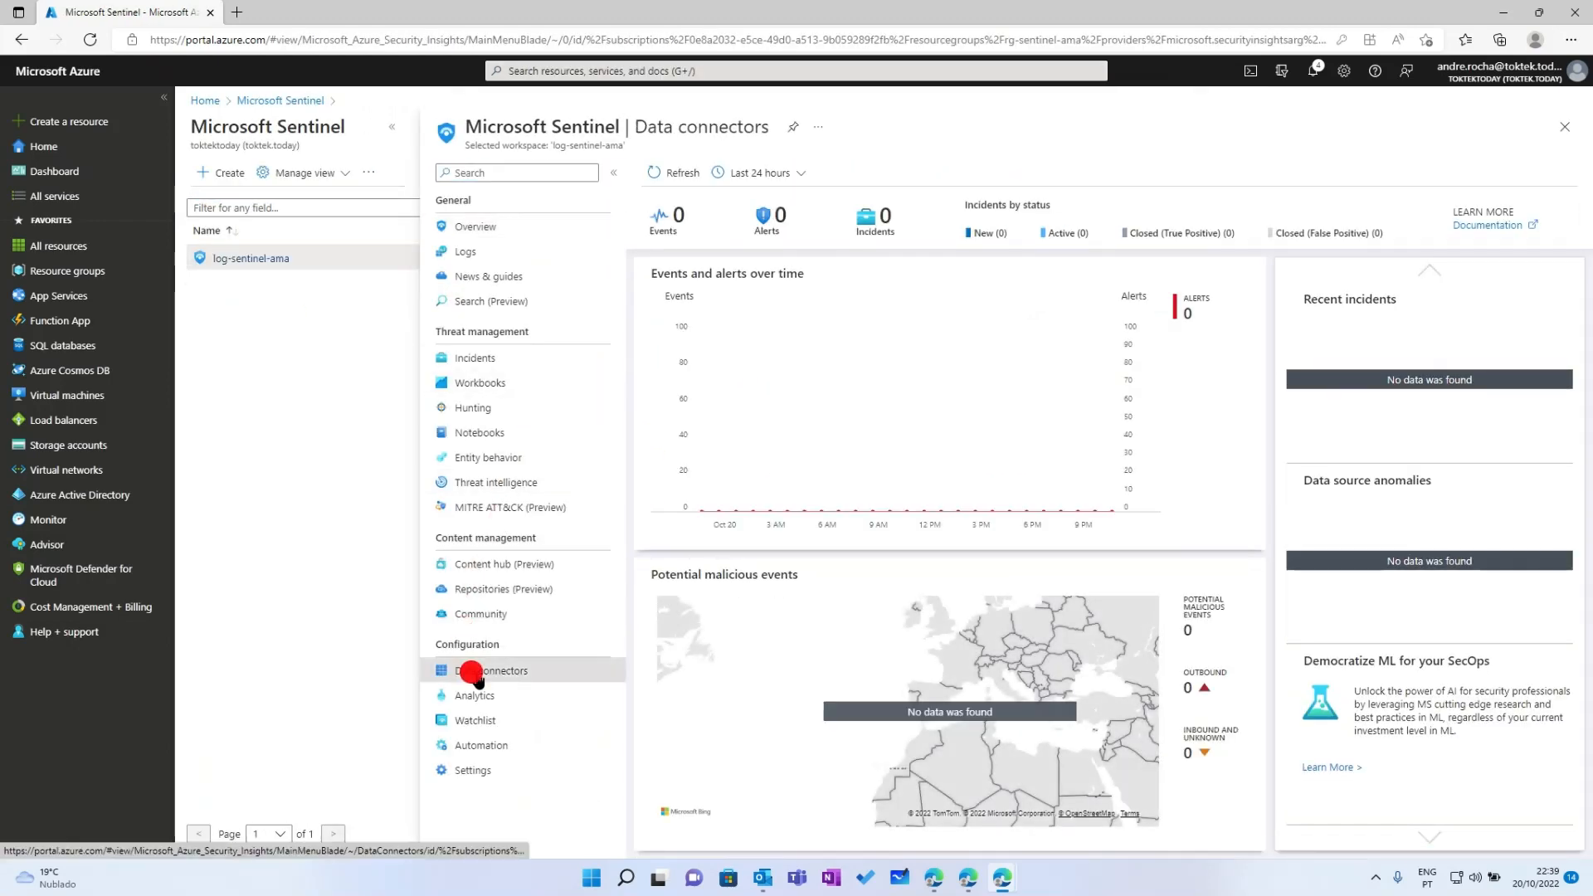
{"action": "left_click", "coordinate": [704, 278]}
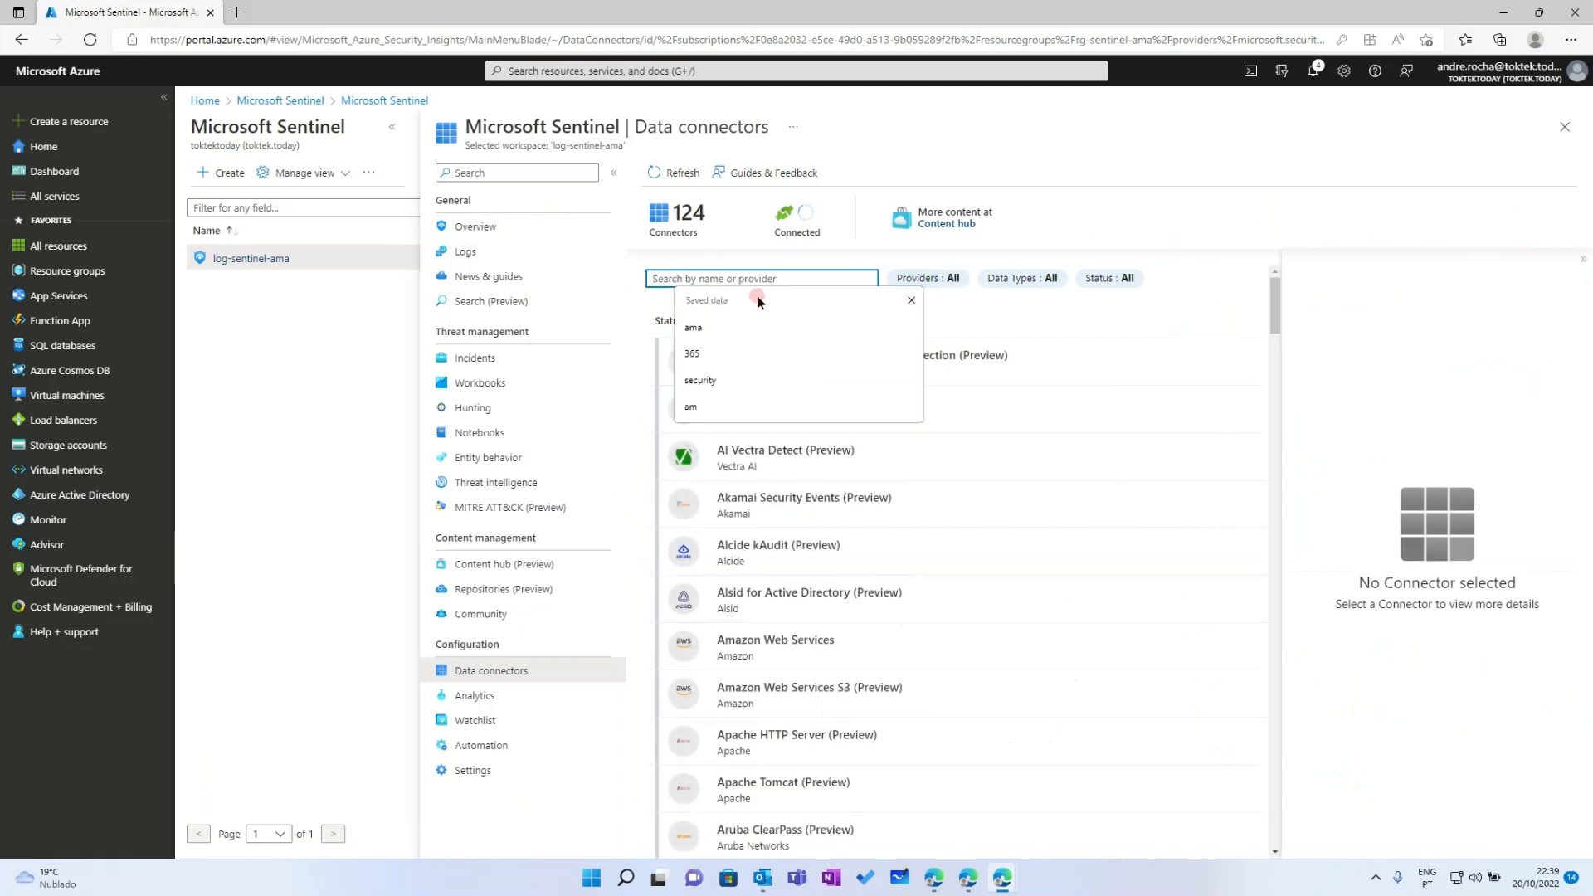
{"action": "type", "text": "ama"}
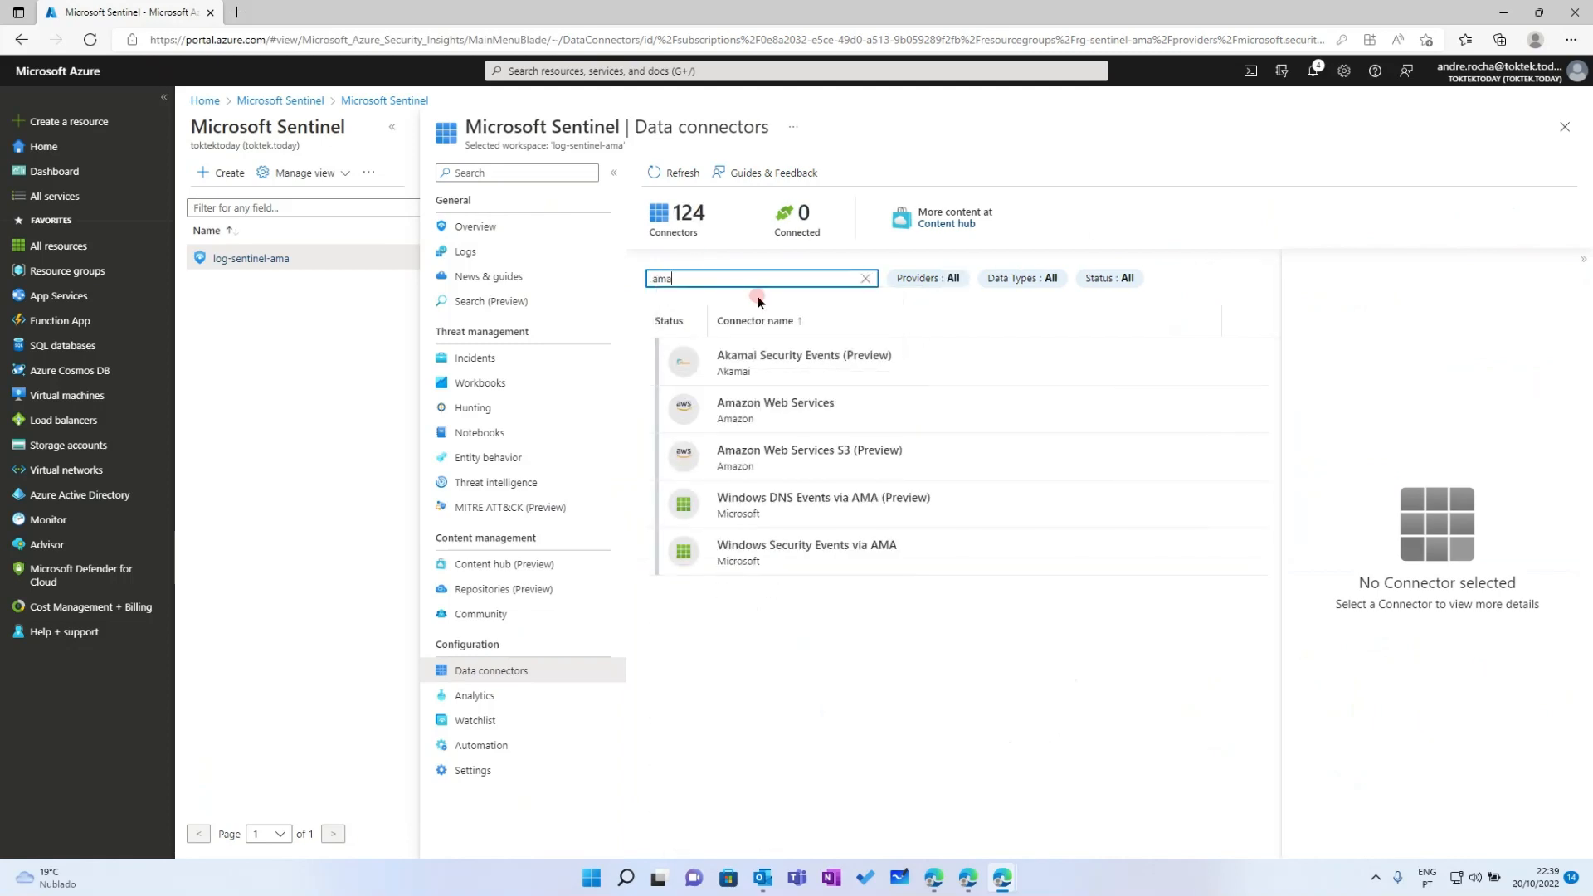
{"action": "left_click", "coordinate": [753, 547]}
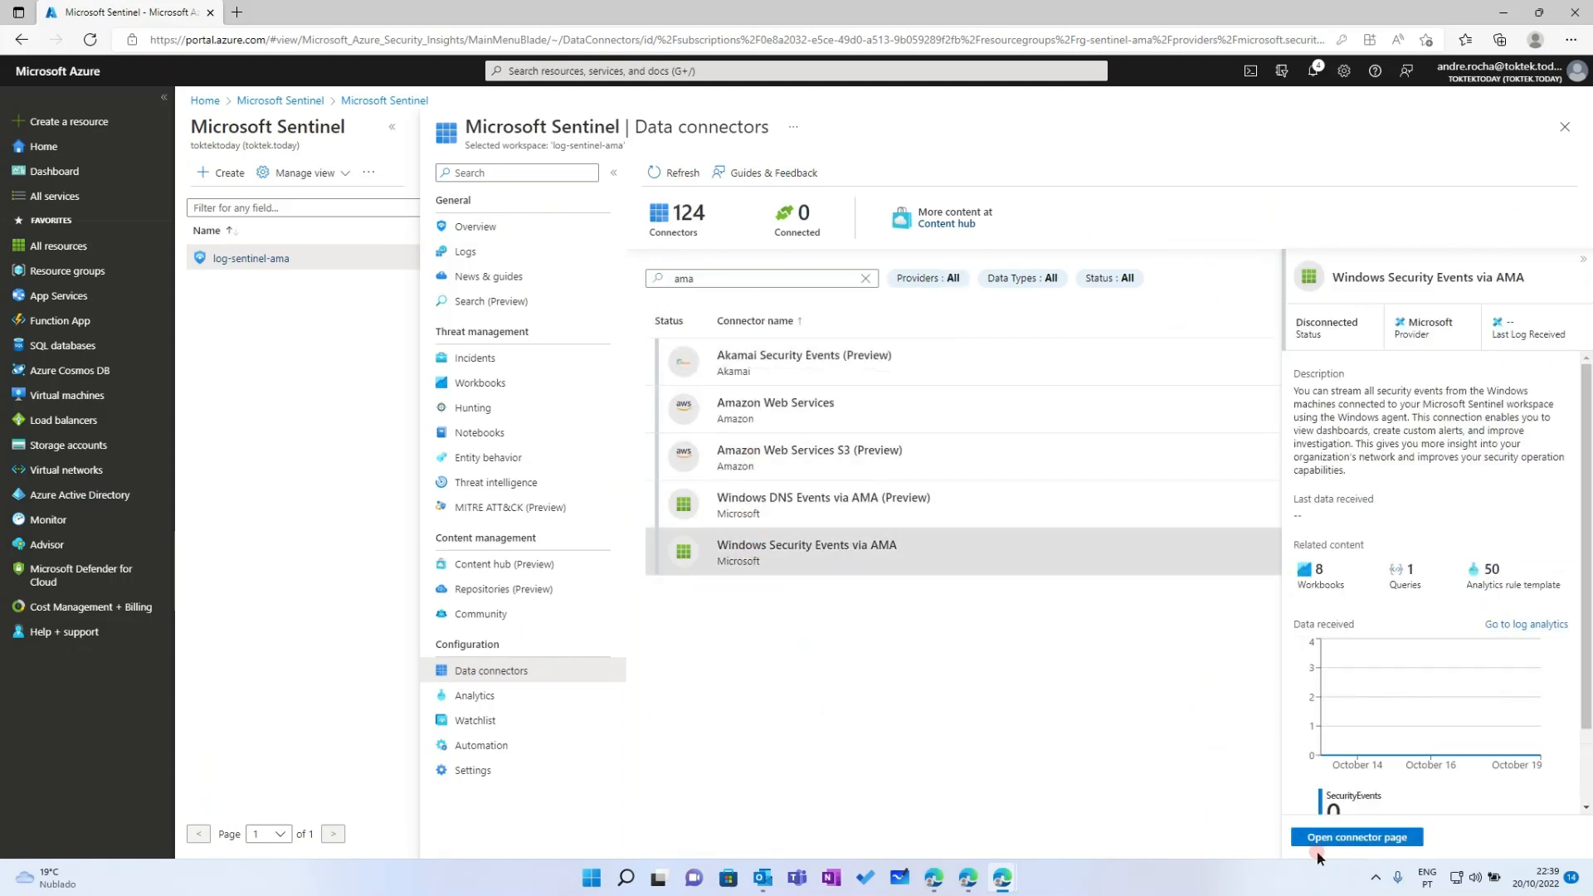
{"action": "left_click", "coordinate": [1357, 837]}
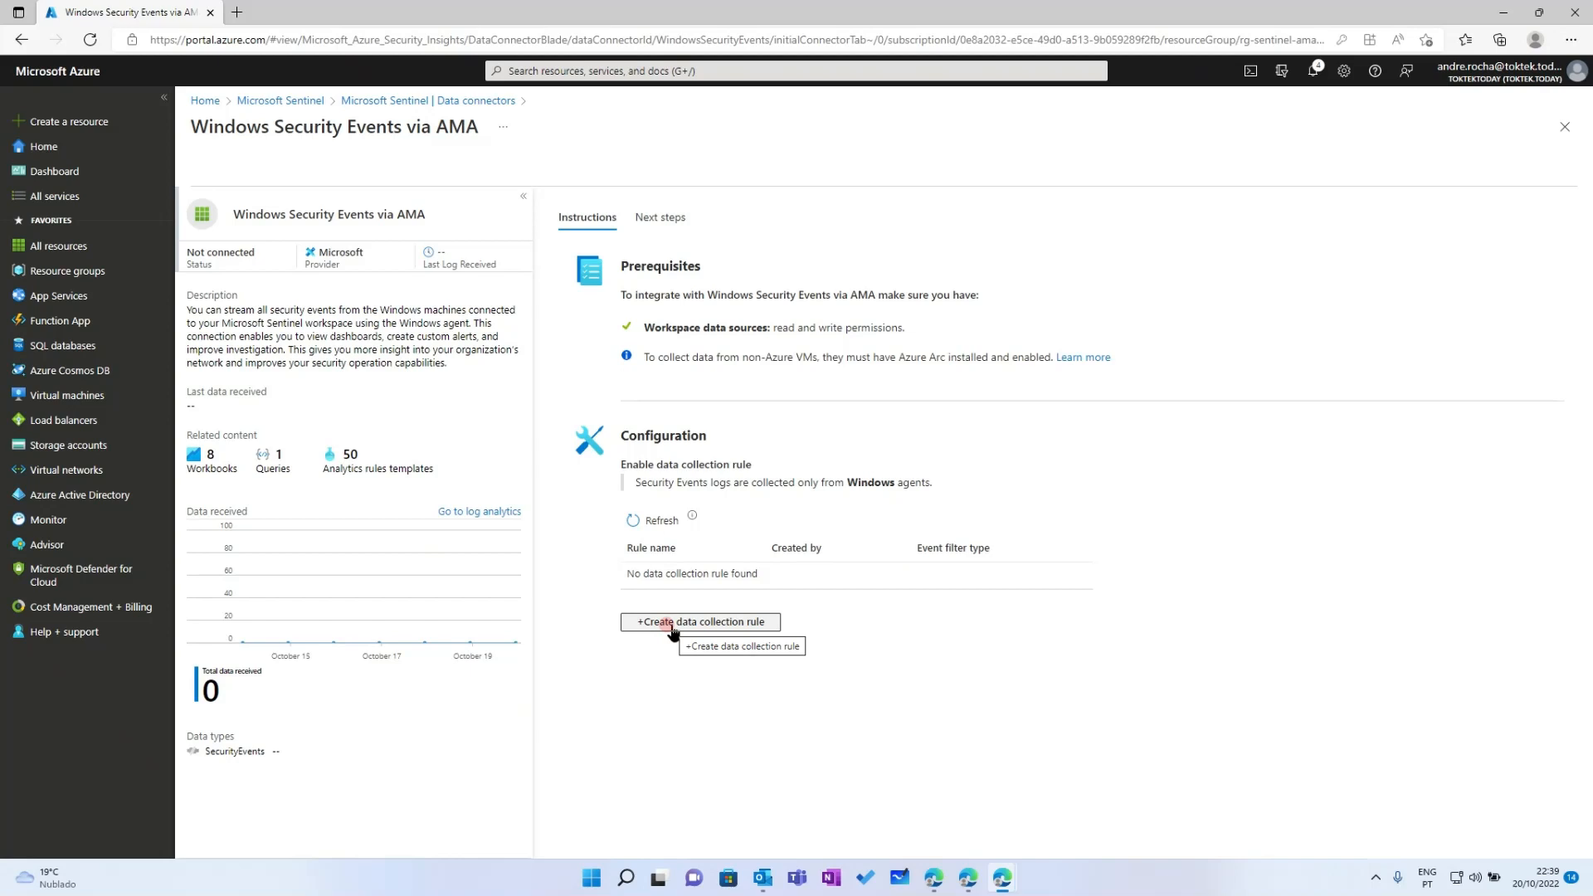
Begin a new data collection rule named dcr-sentinel-ama-securityevents on the Basics tab
{"action": "left_click", "coordinate": [670, 628]}
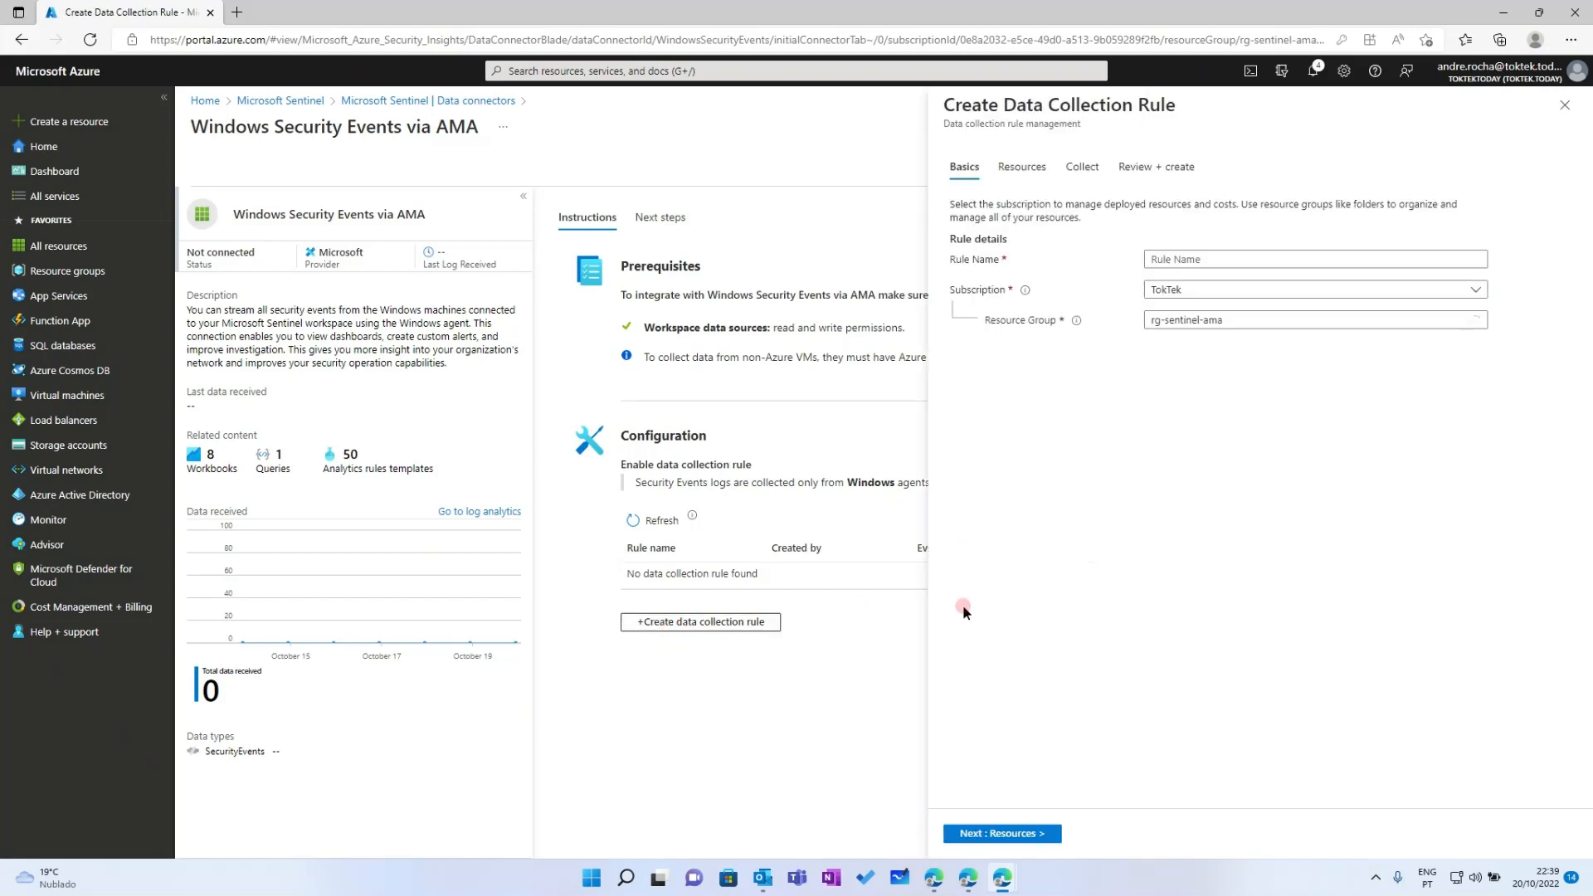
{"action": "left_click", "coordinate": [1174, 259]}
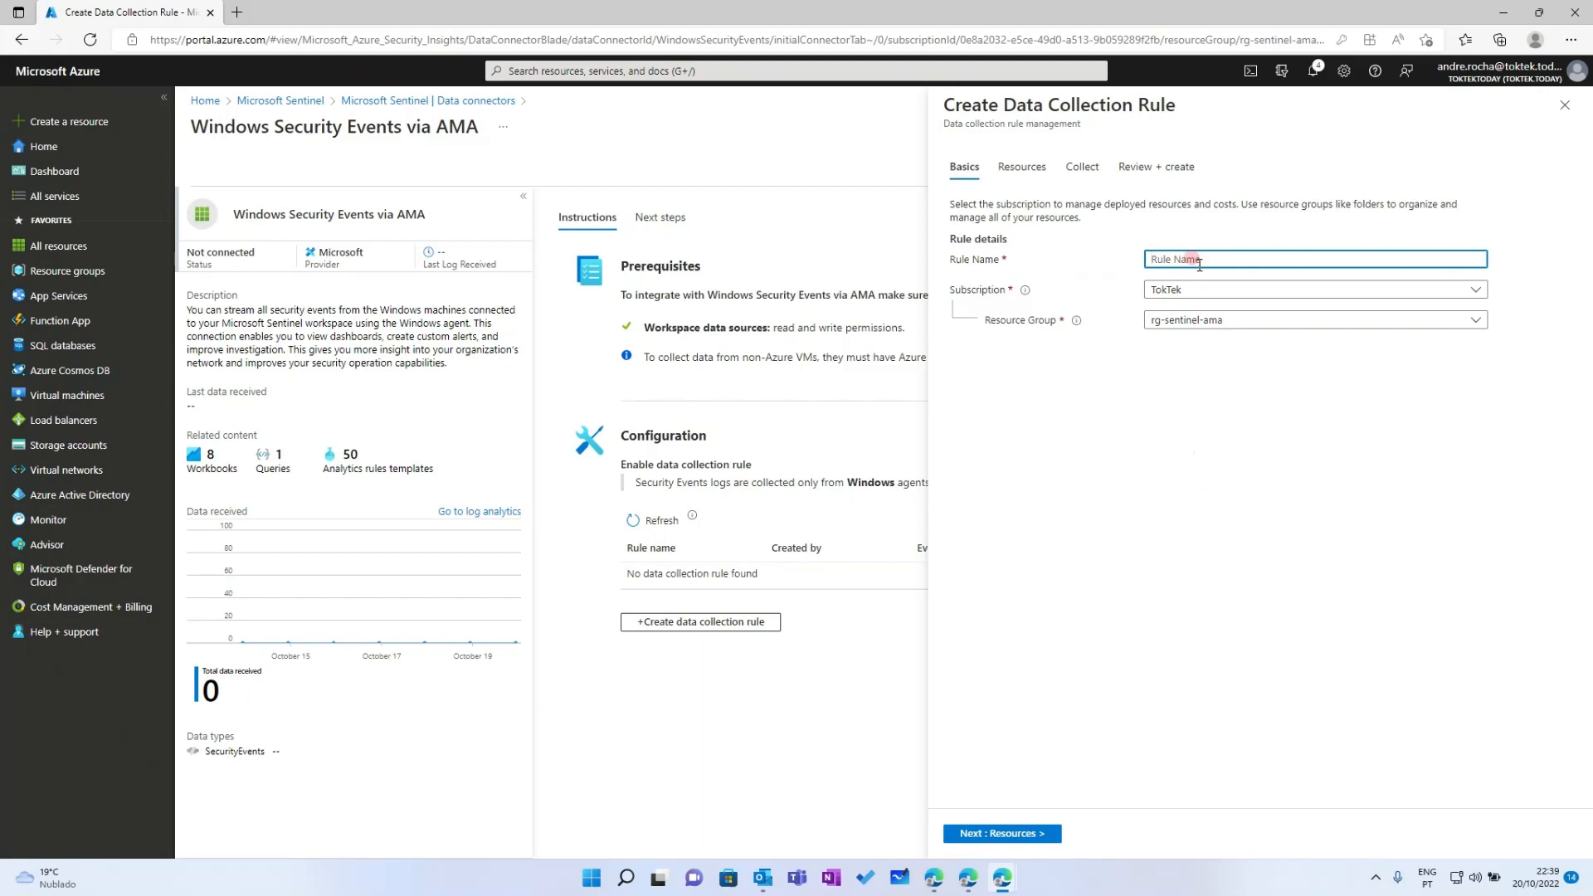
{"action": "type", "text": "dcr-sentinel-ama-securityevents"}
{"action": "left_click", "coordinate": [1284, 384]}
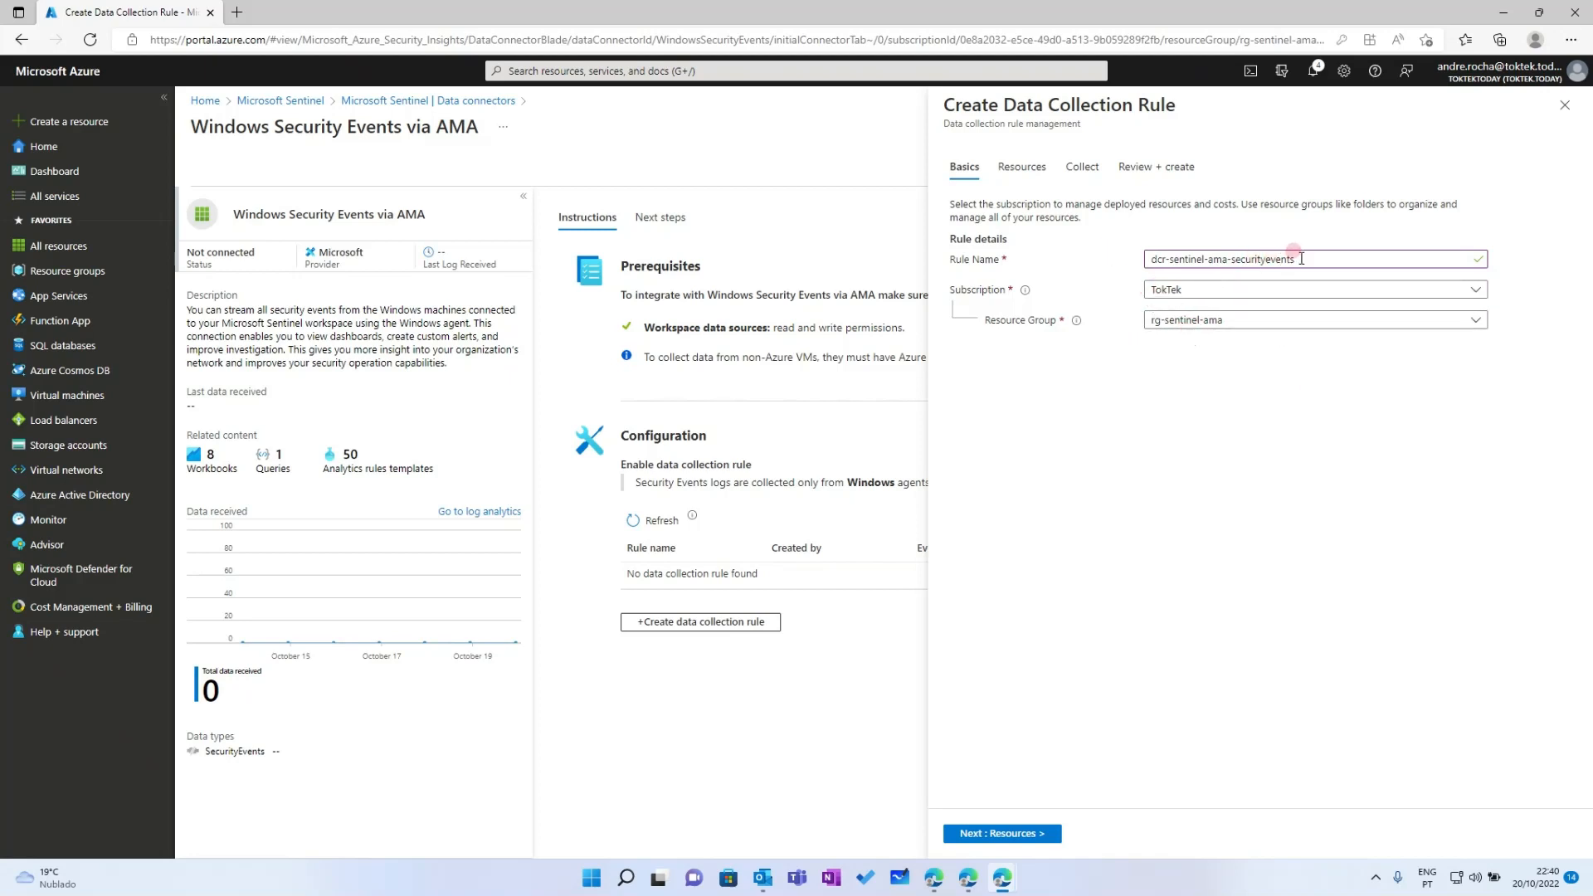
{"action": "left_click_drag", "start_coordinate": [1297, 259], "coordinate": [1145, 259]}
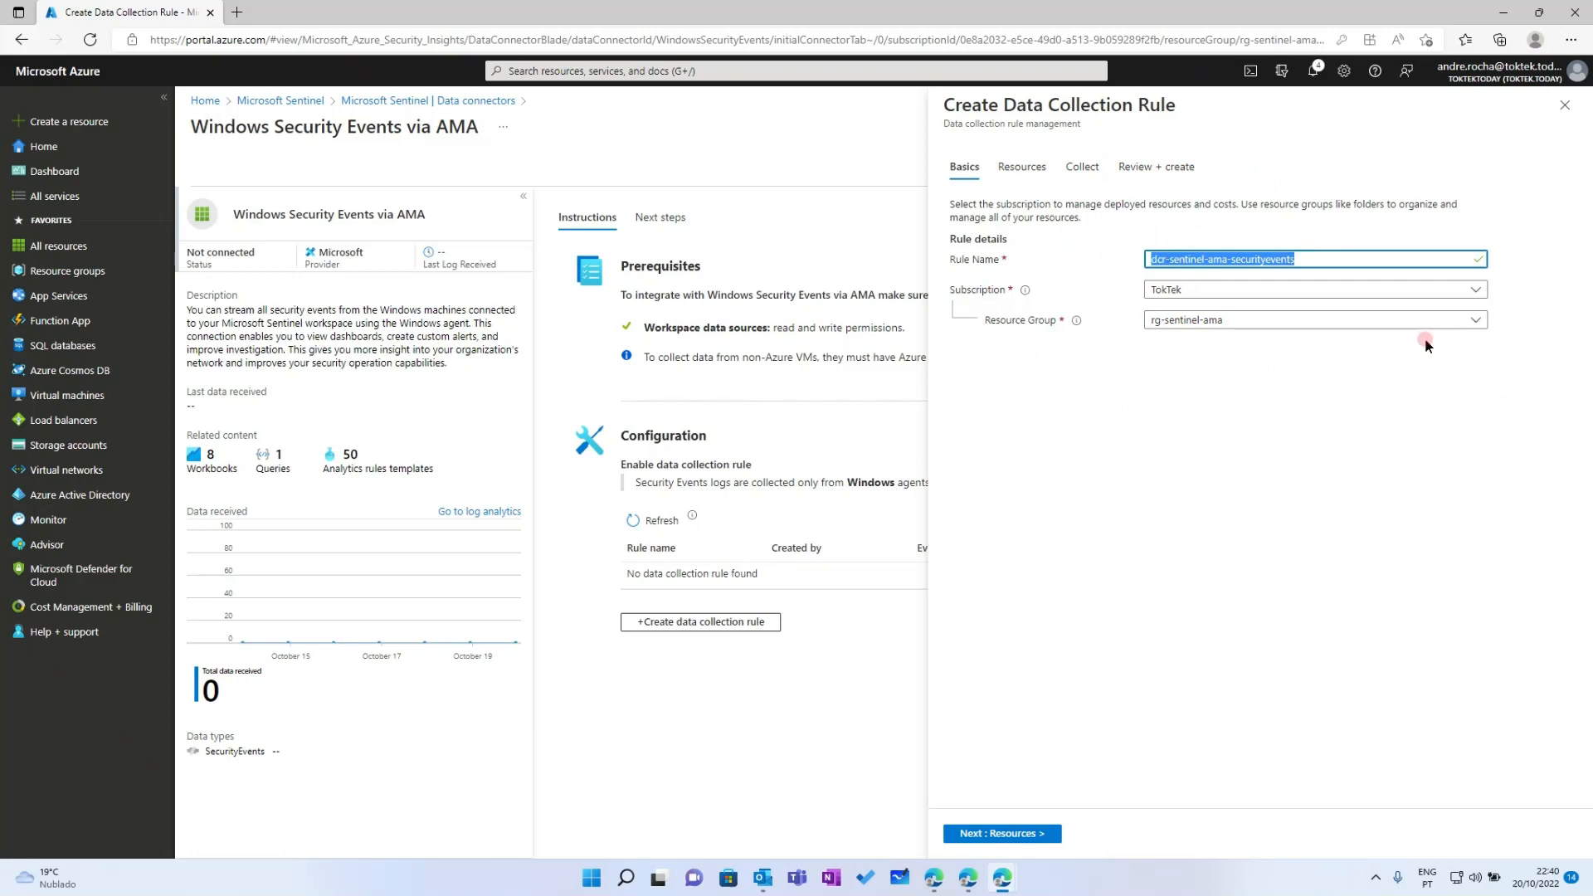
On the Resources step, browse the scope picker and cancel without adding any machines
{"action": "left_click", "coordinate": [1013, 168]}
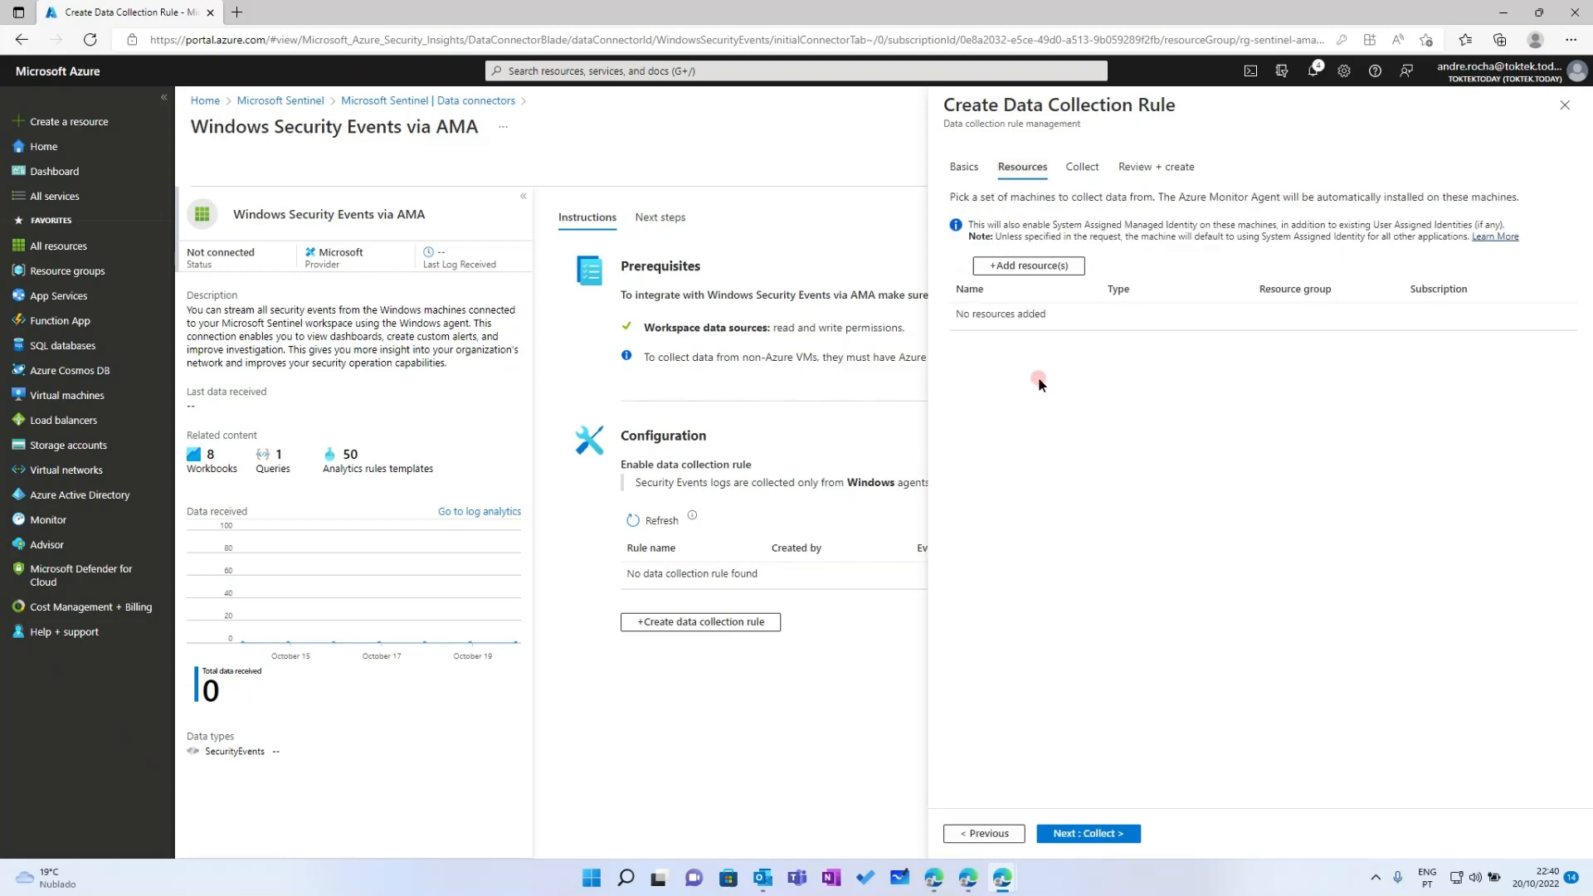
{"action": "left_click", "coordinate": [1015, 266]}
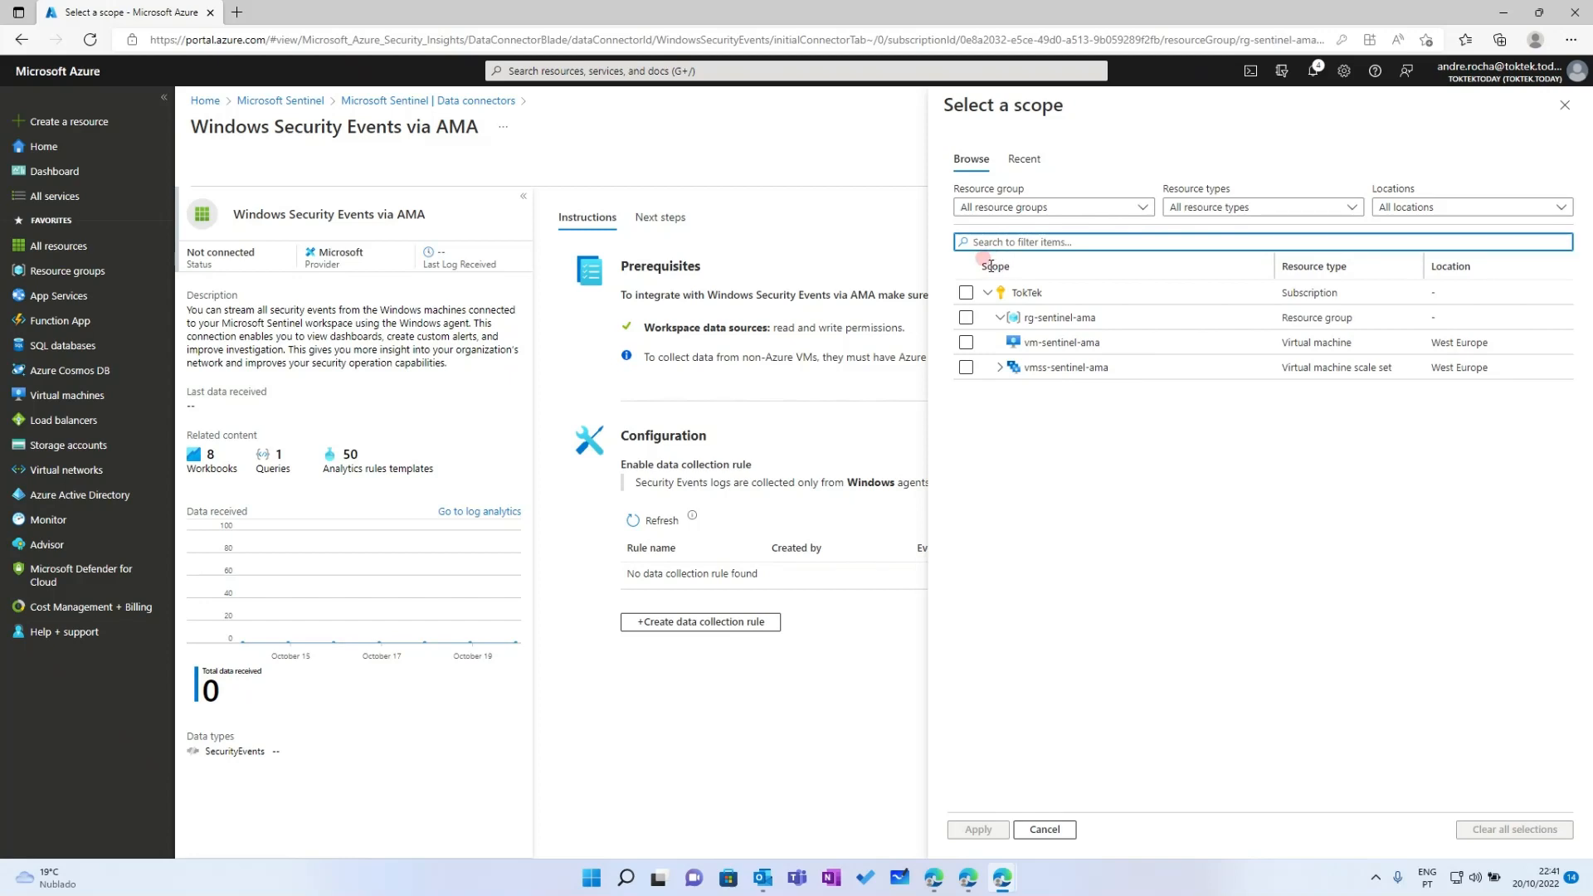
{"action": "double_click", "coordinate": [1021, 268]}
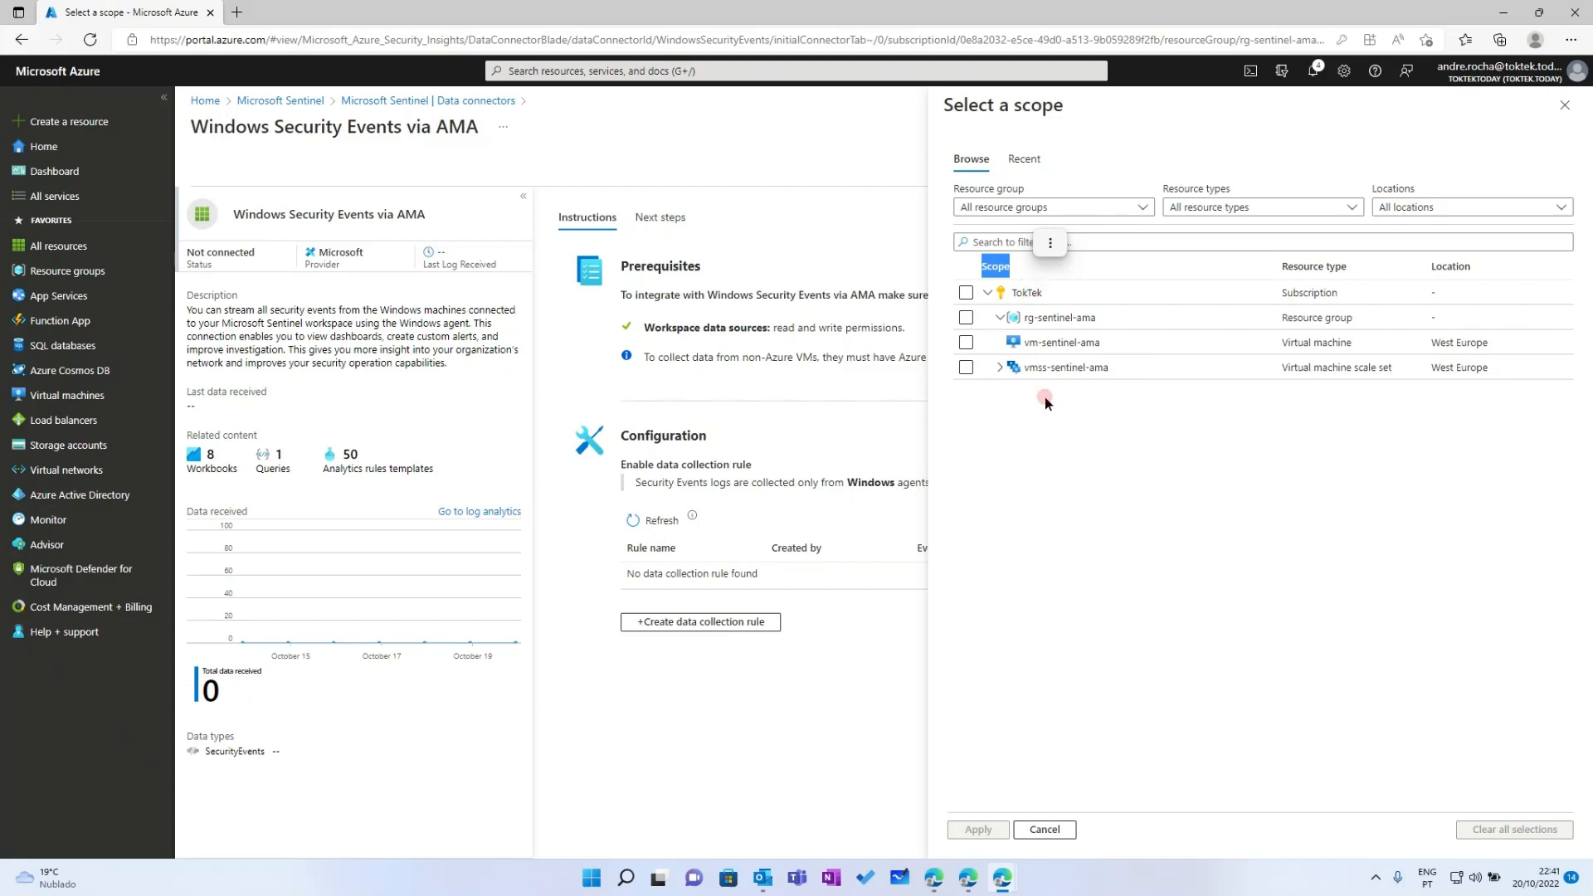
{"action": "left_click", "coordinate": [1107, 426]}
{"action": "left_click", "coordinate": [994, 265]}
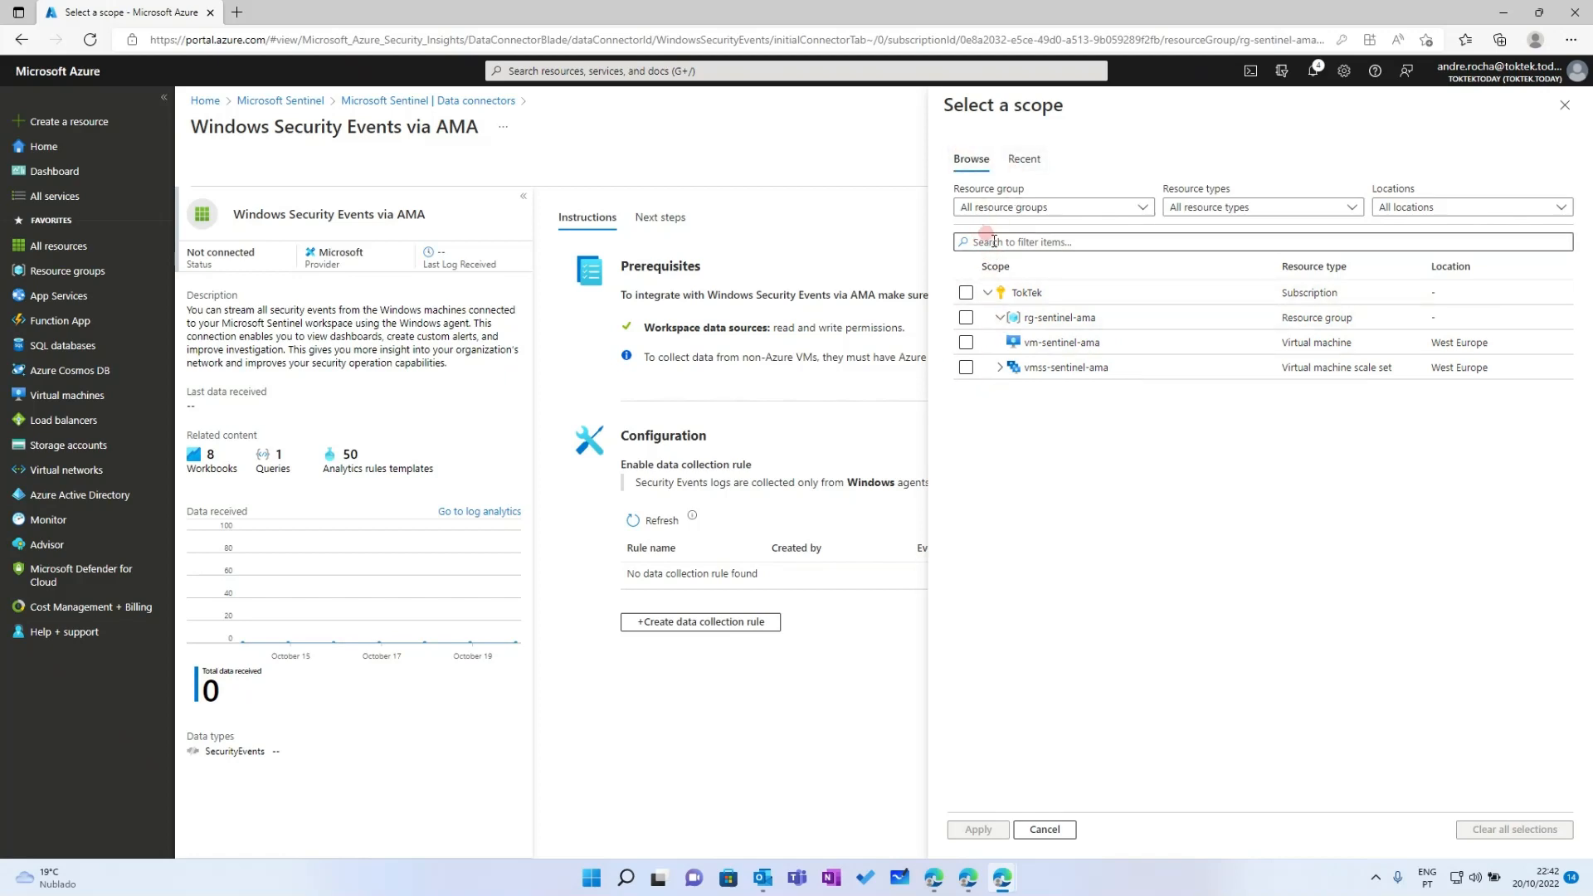
{"action": "left_click", "coordinate": [1052, 829]}
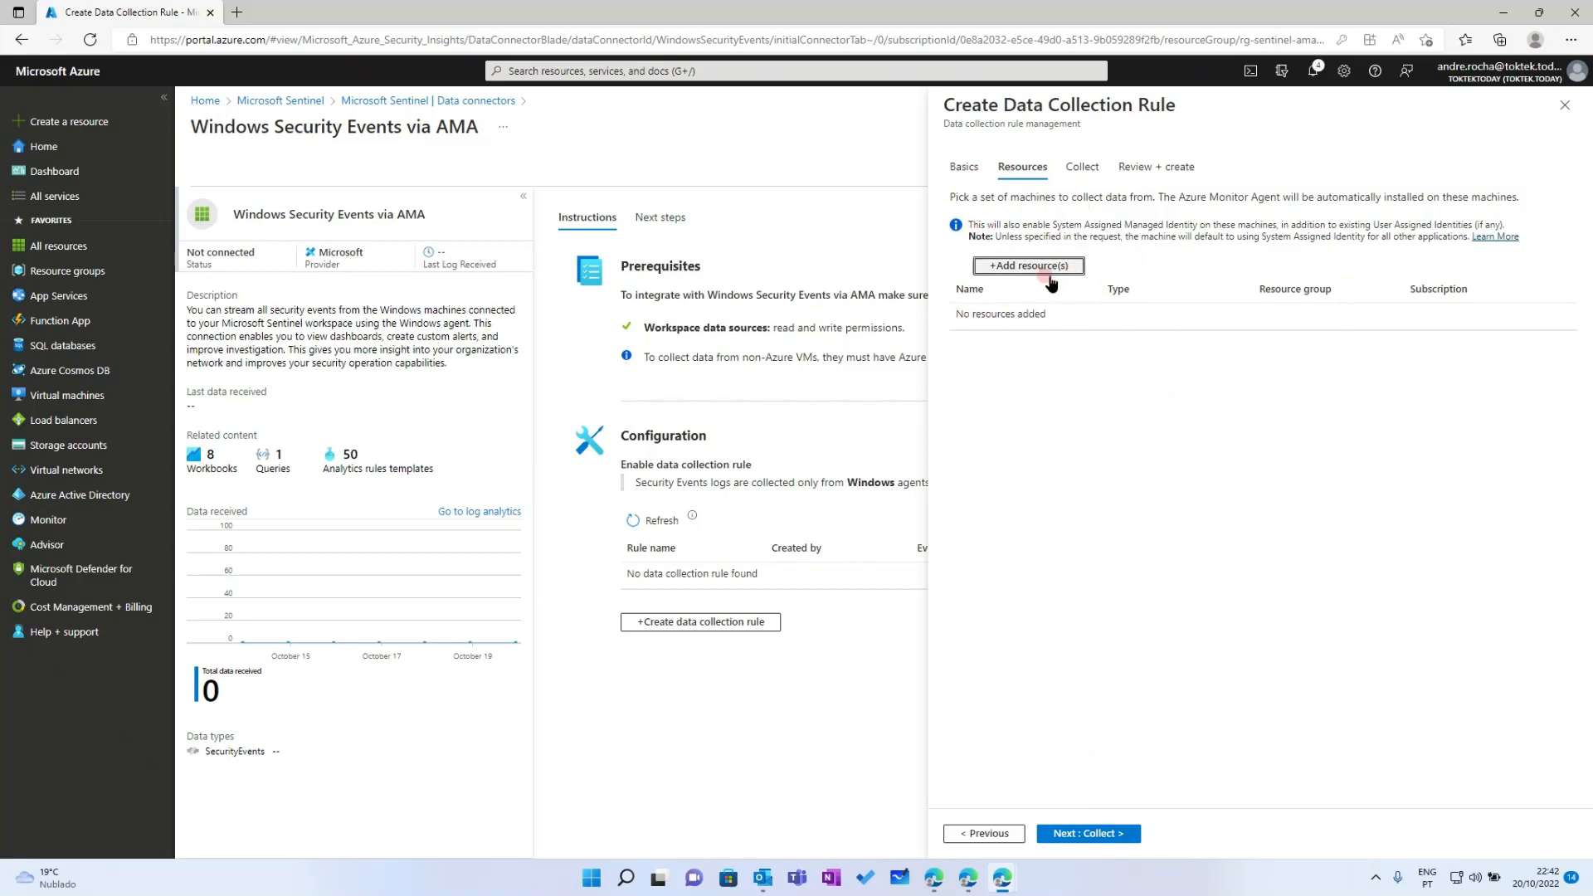
Set the rule to collect All Security Events
{"action": "left_click", "coordinate": [1085, 169]}
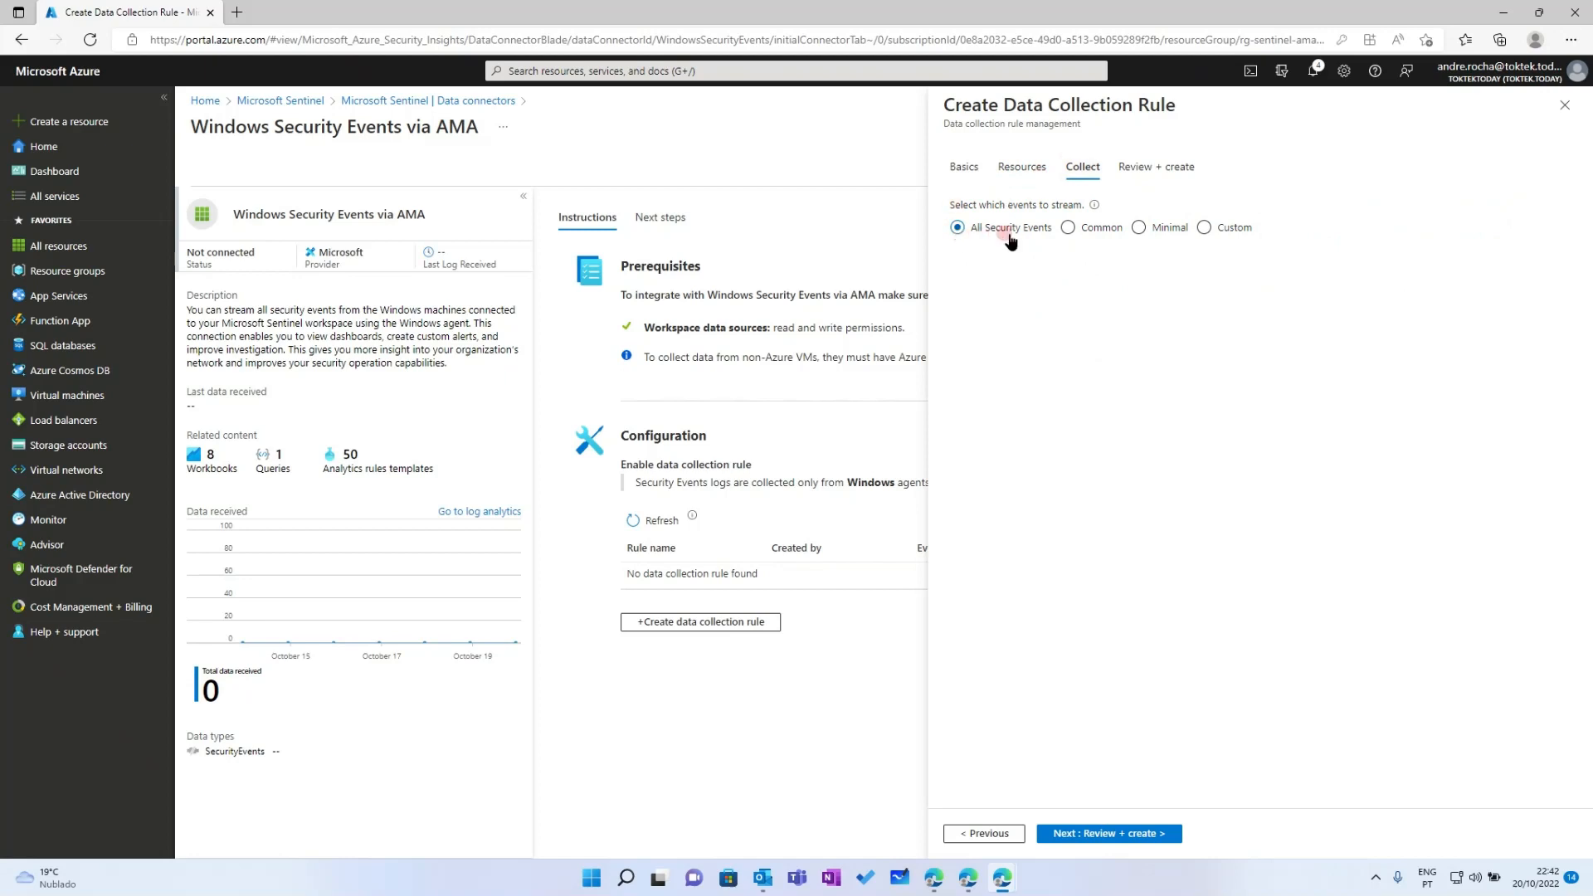
{"action": "left_click", "coordinate": [974, 233]}
{"action": "left_click", "coordinate": [965, 170]}
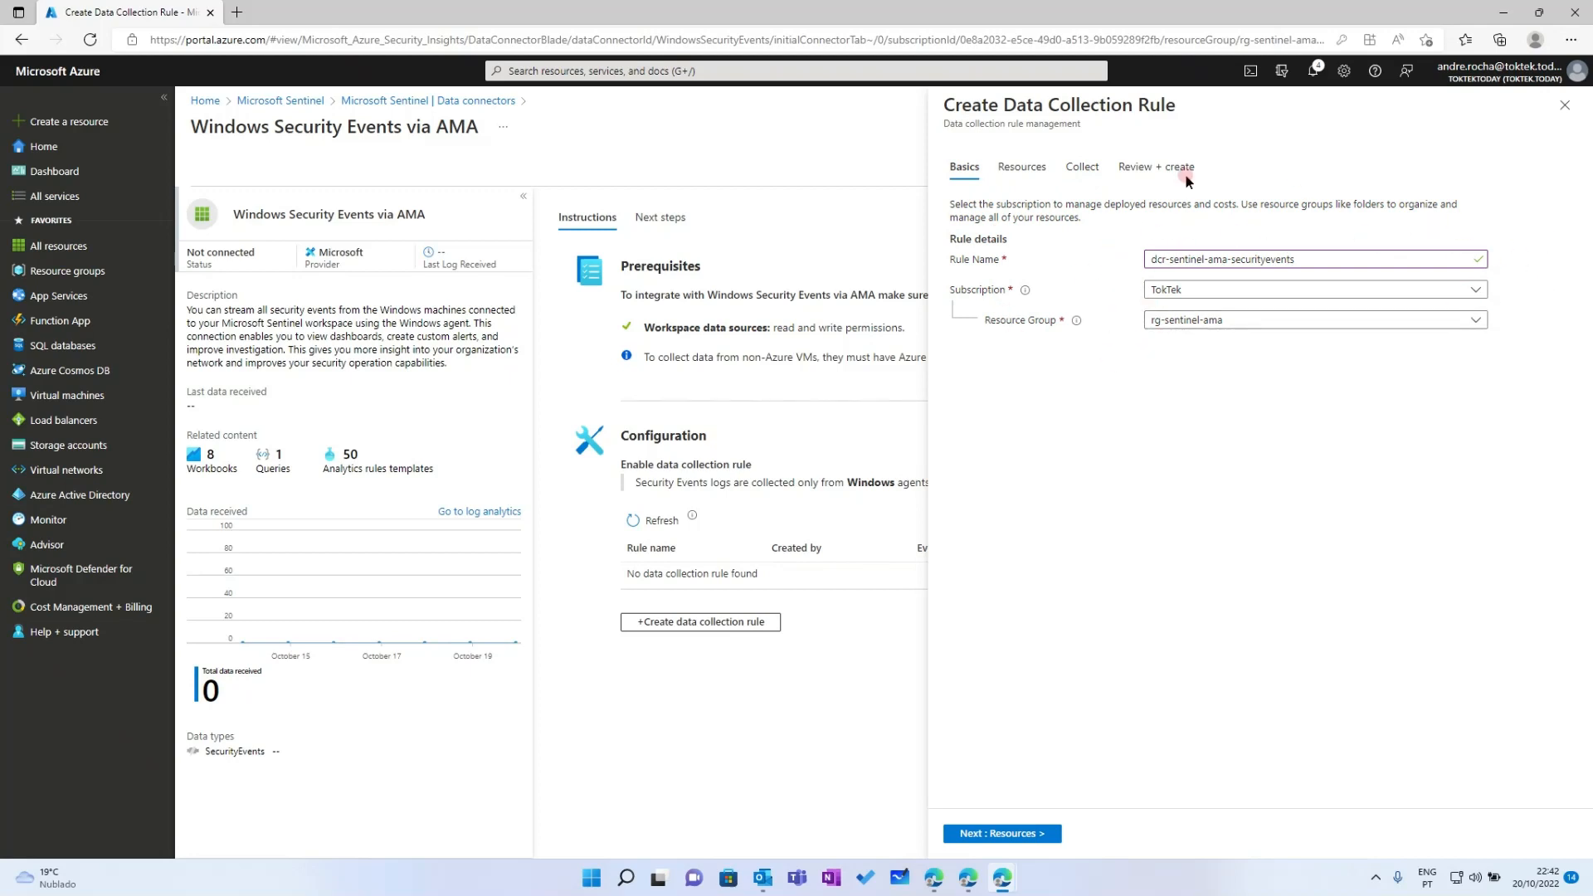
{"action": "left_click", "coordinate": [1034, 169]}
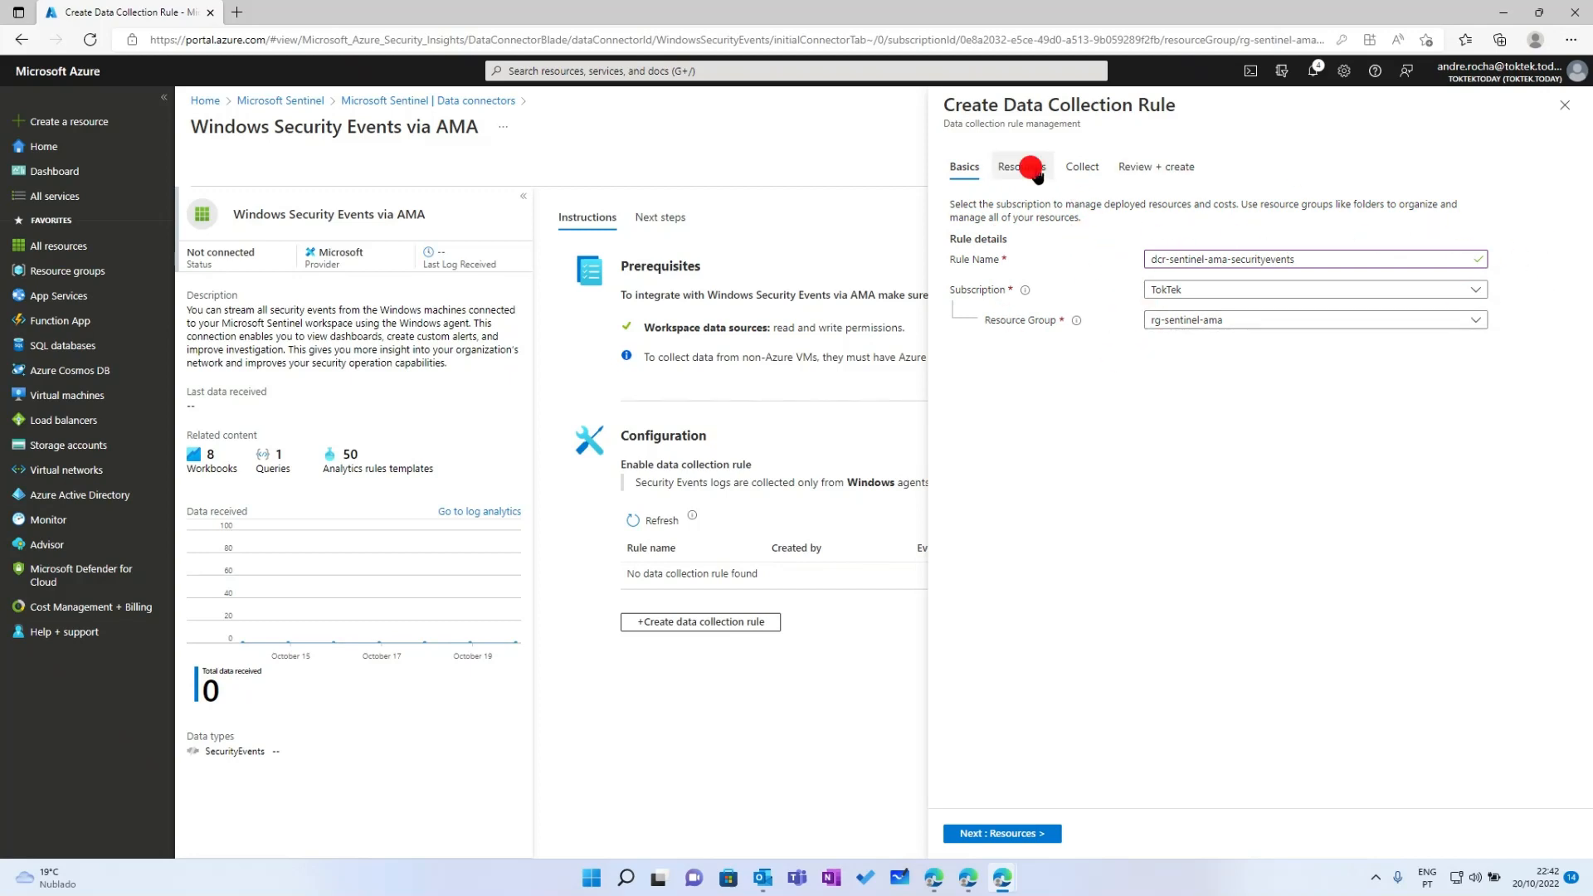
{"action": "left_click", "coordinate": [1083, 168]}
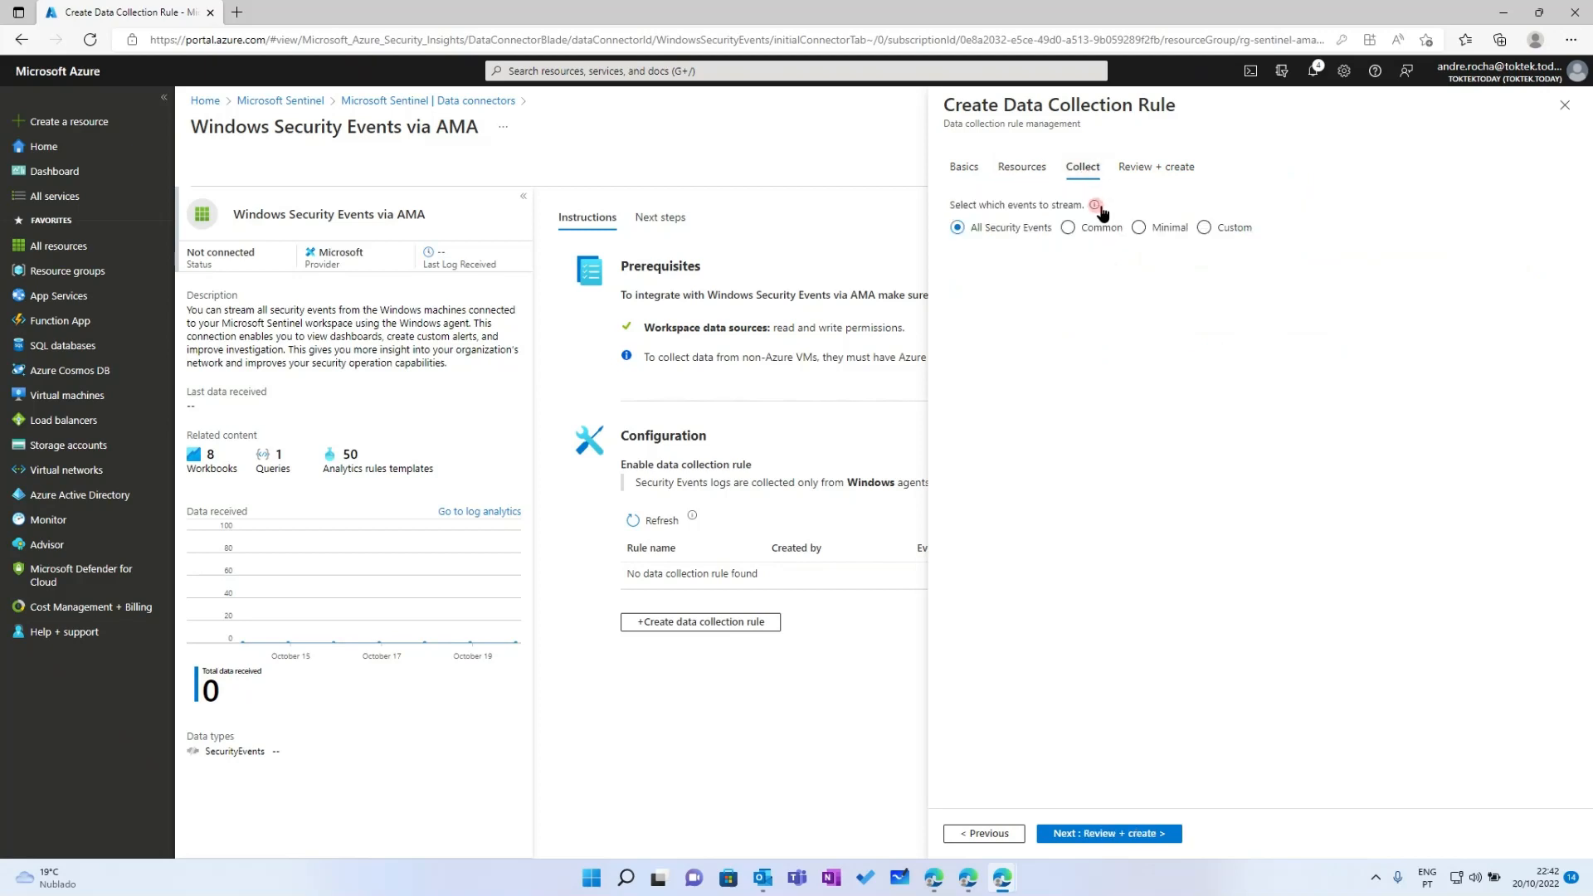
{"action": "mouse_move", "coordinate": [1094, 205]}
Validate and create the data collection rule
{"action": "left_click", "coordinate": [1105, 836]}
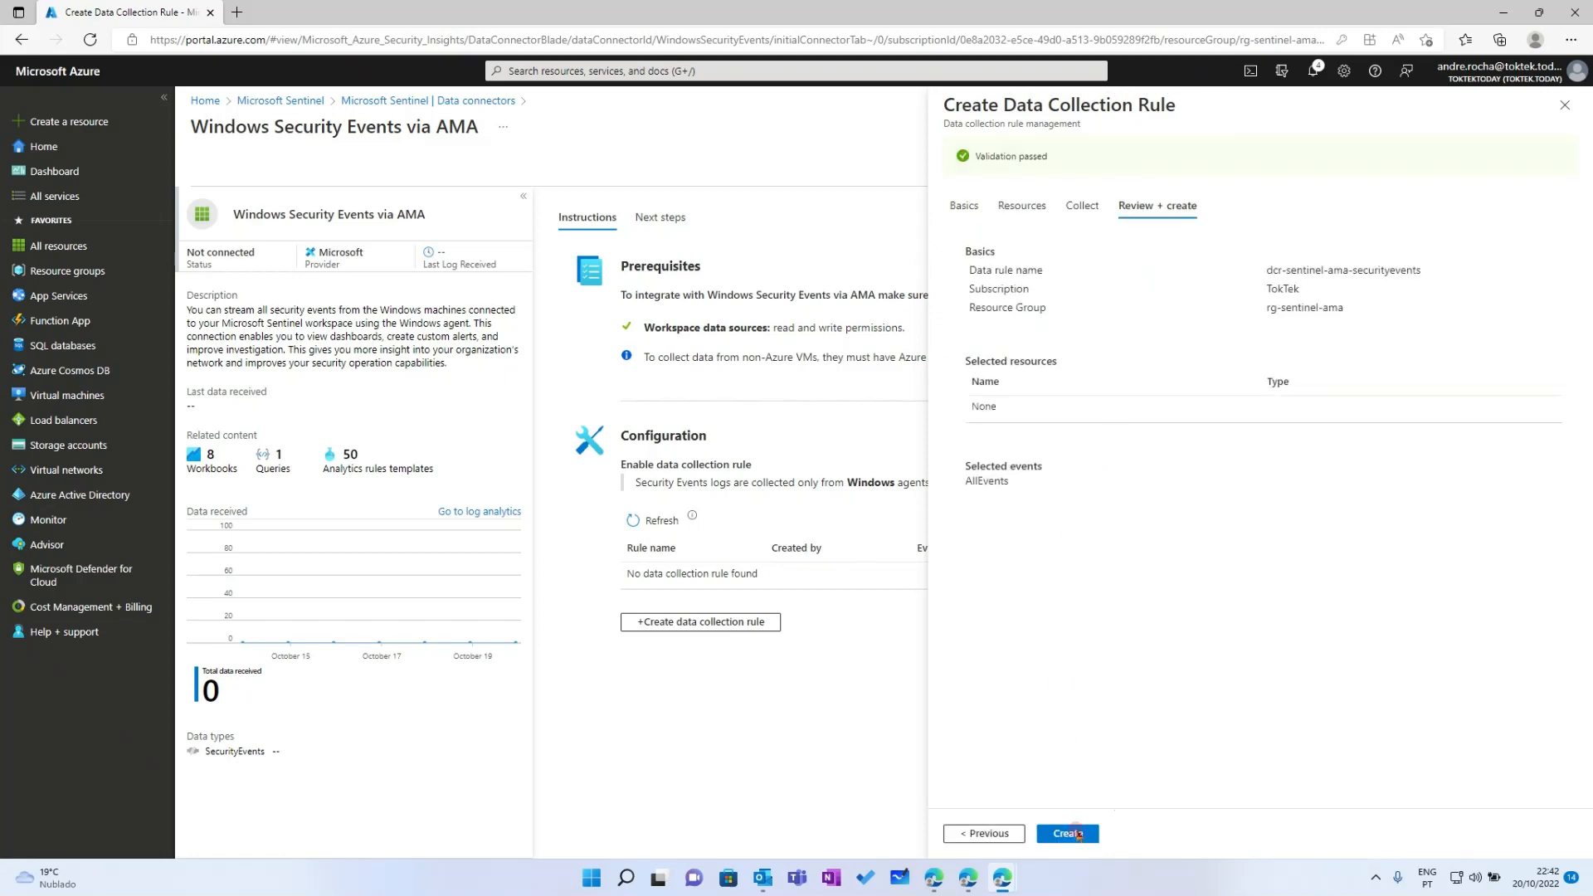
{"action": "left_click", "coordinate": [1073, 835]}
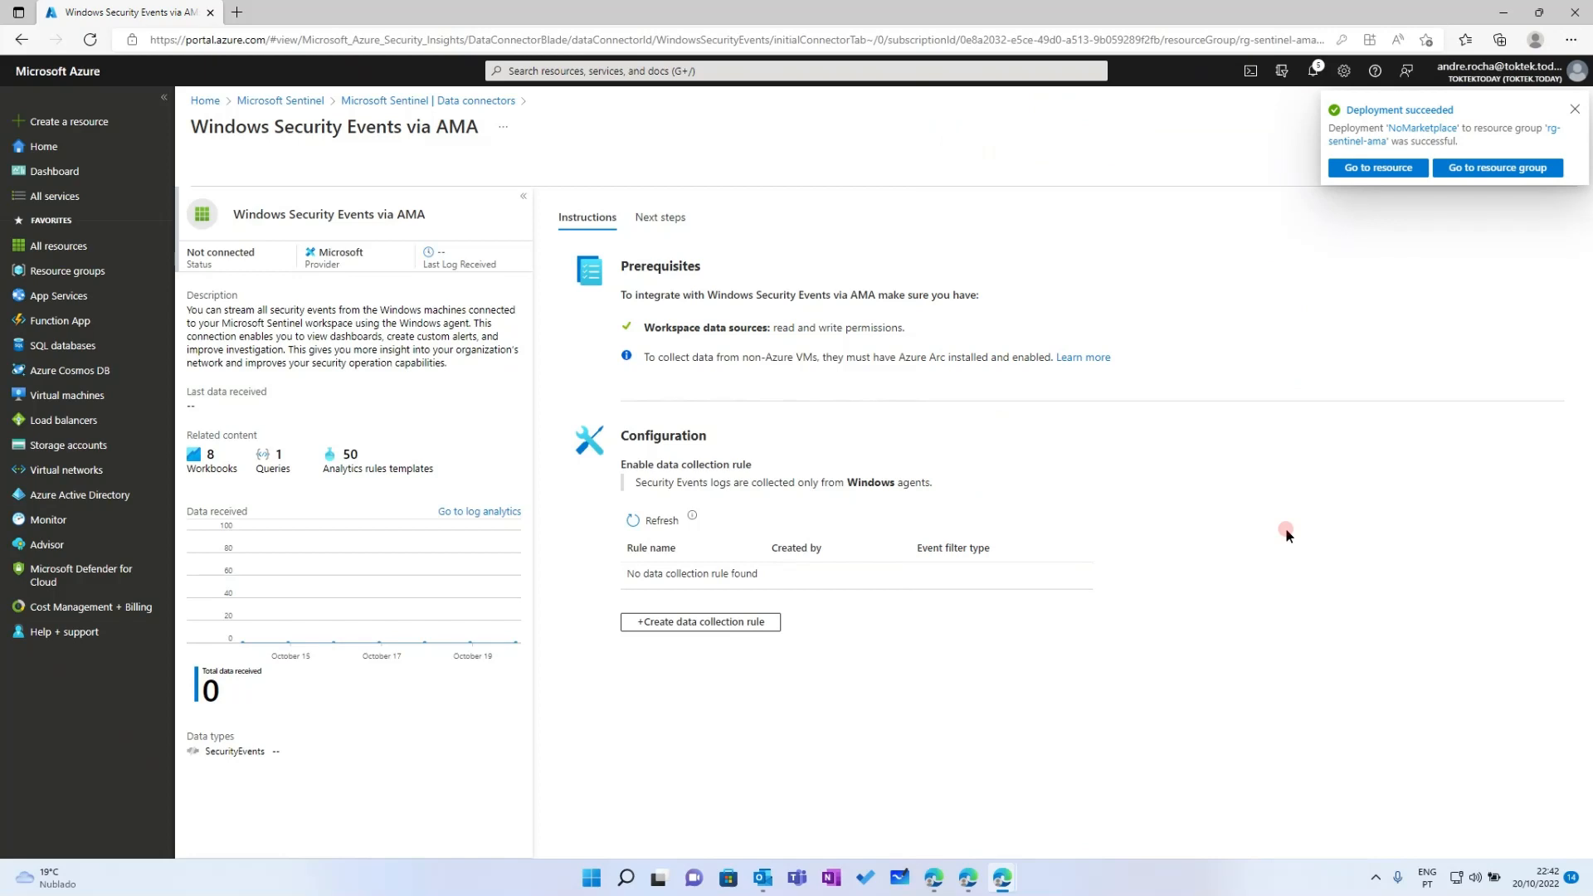
{"action": "left_click", "coordinate": [58, 271]}
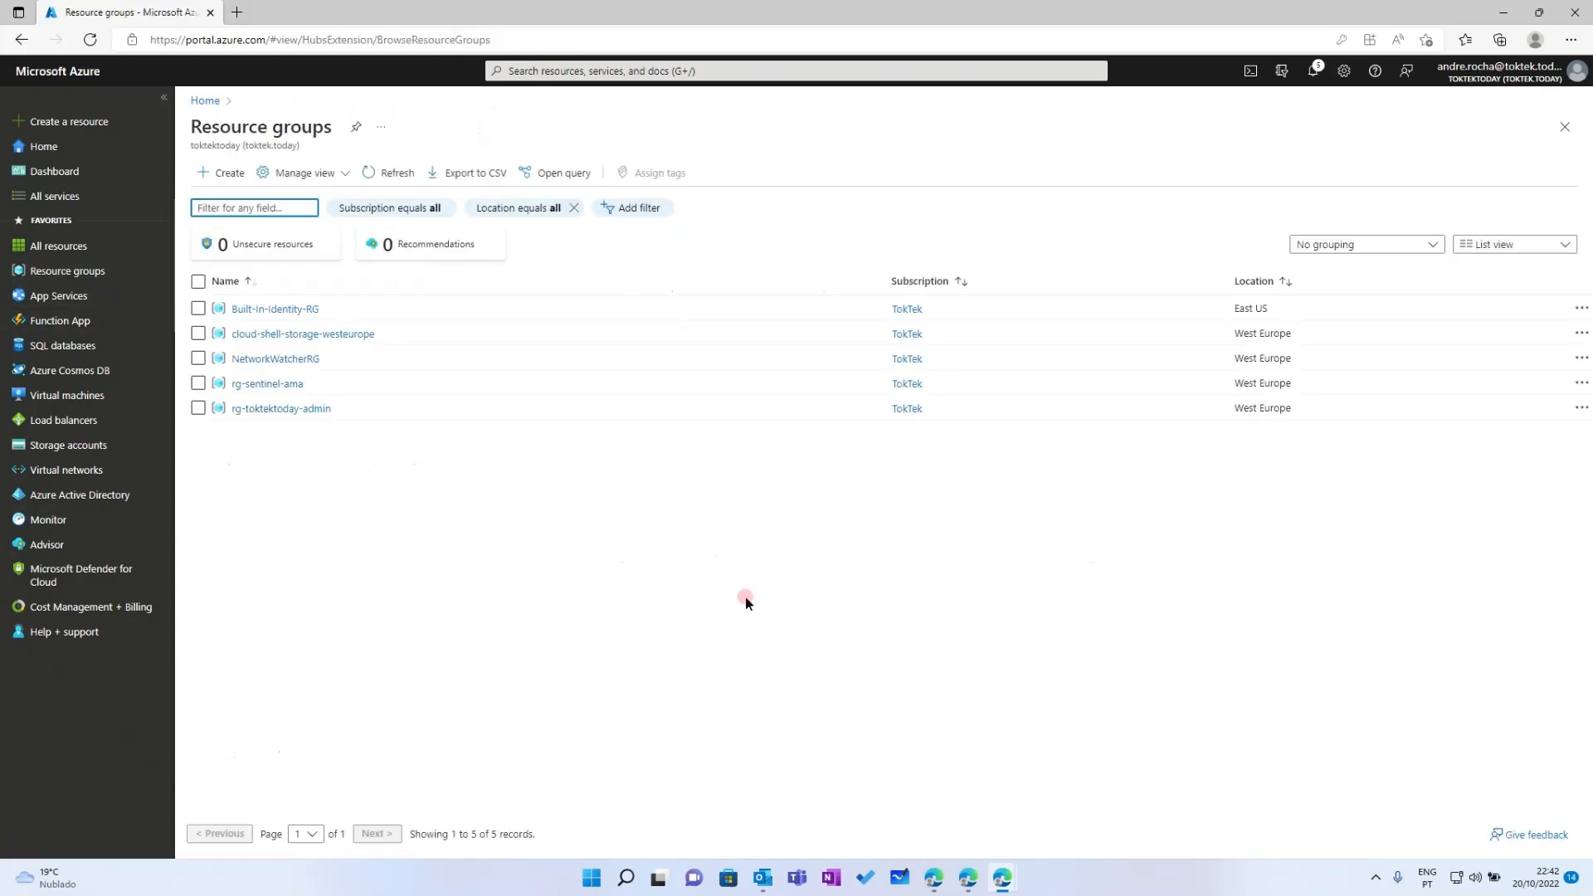
Open rg-sentinel-ama and refresh so dcr-sentinel-ama-securityevents appears among its 12 resources
{"action": "left_click", "coordinate": [267, 384]}
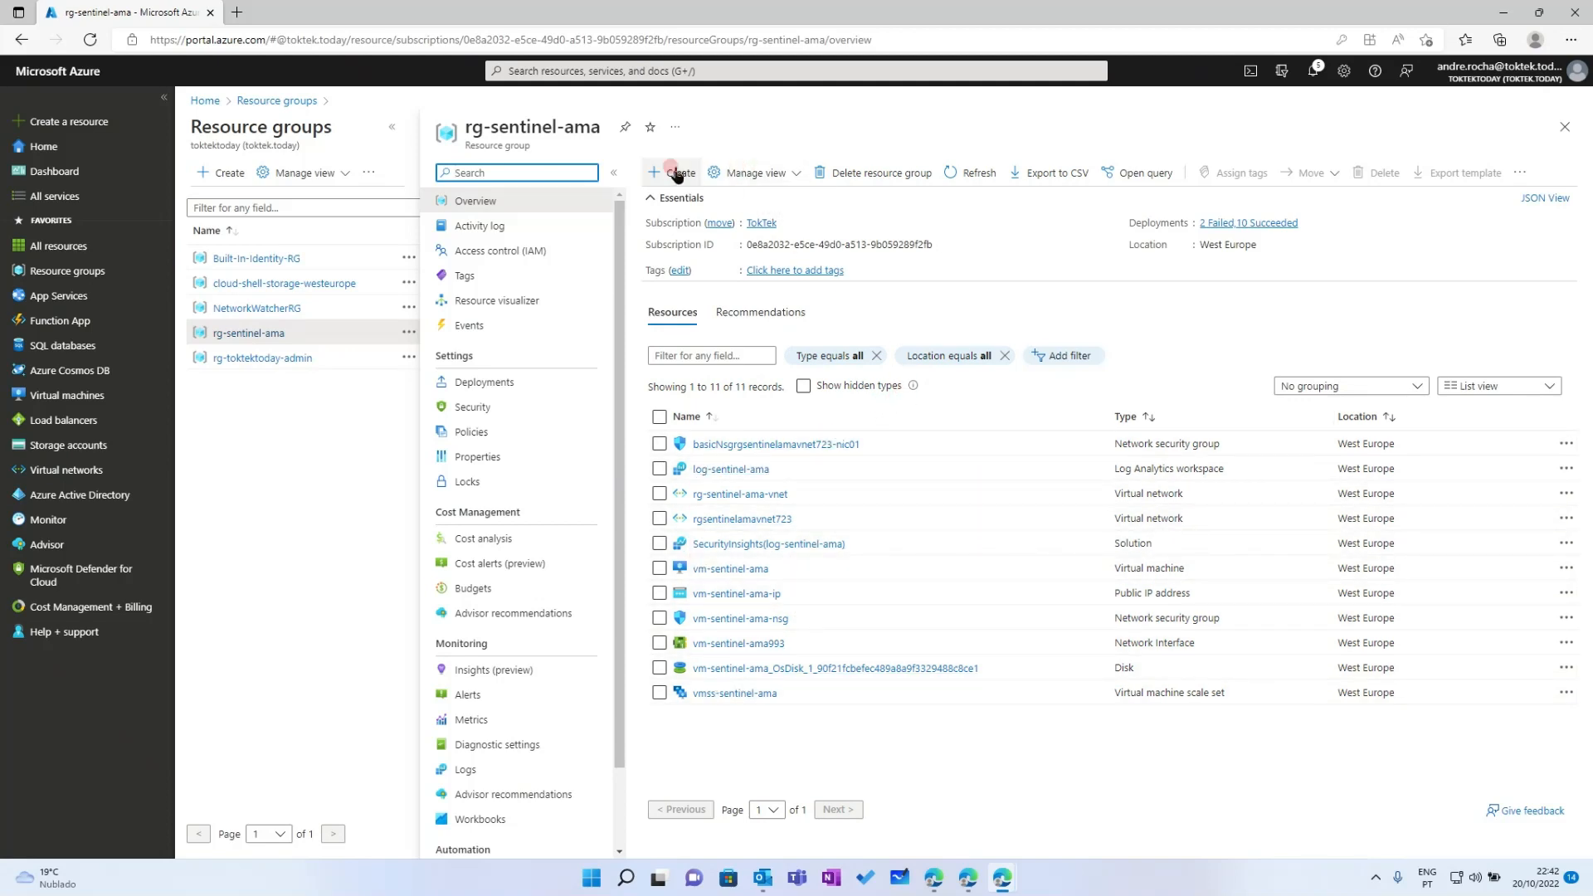
{"action": "left_click", "coordinate": [956, 172]}
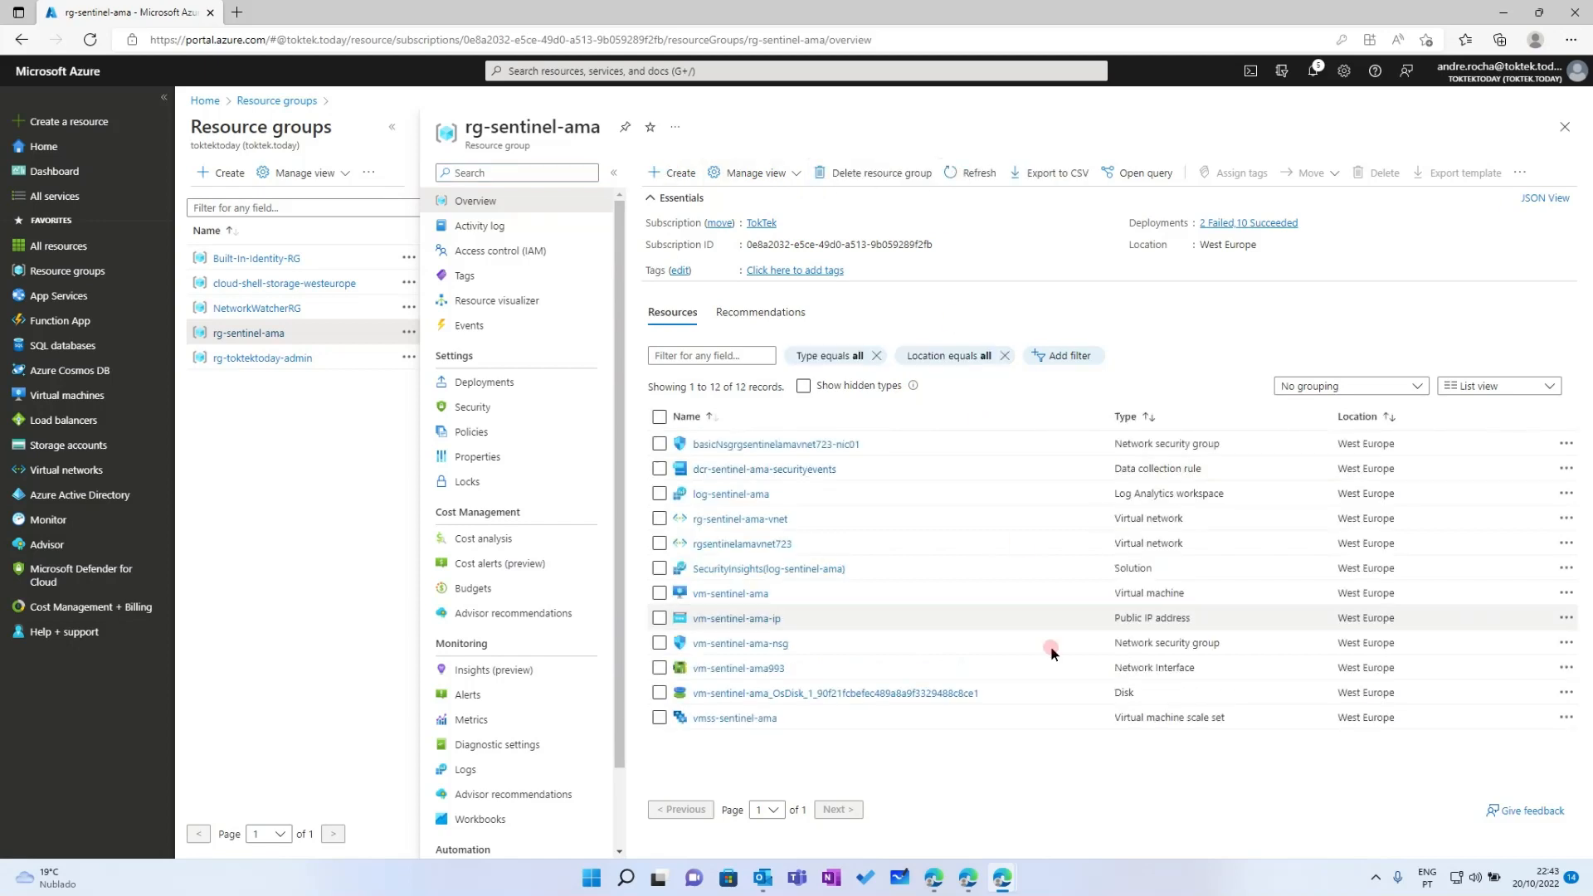
Open dcr-sentinel-ama-securityevents, check its empty Data sources and Resources, and start adding a data source
{"action": "left_click", "coordinate": [706, 469]}
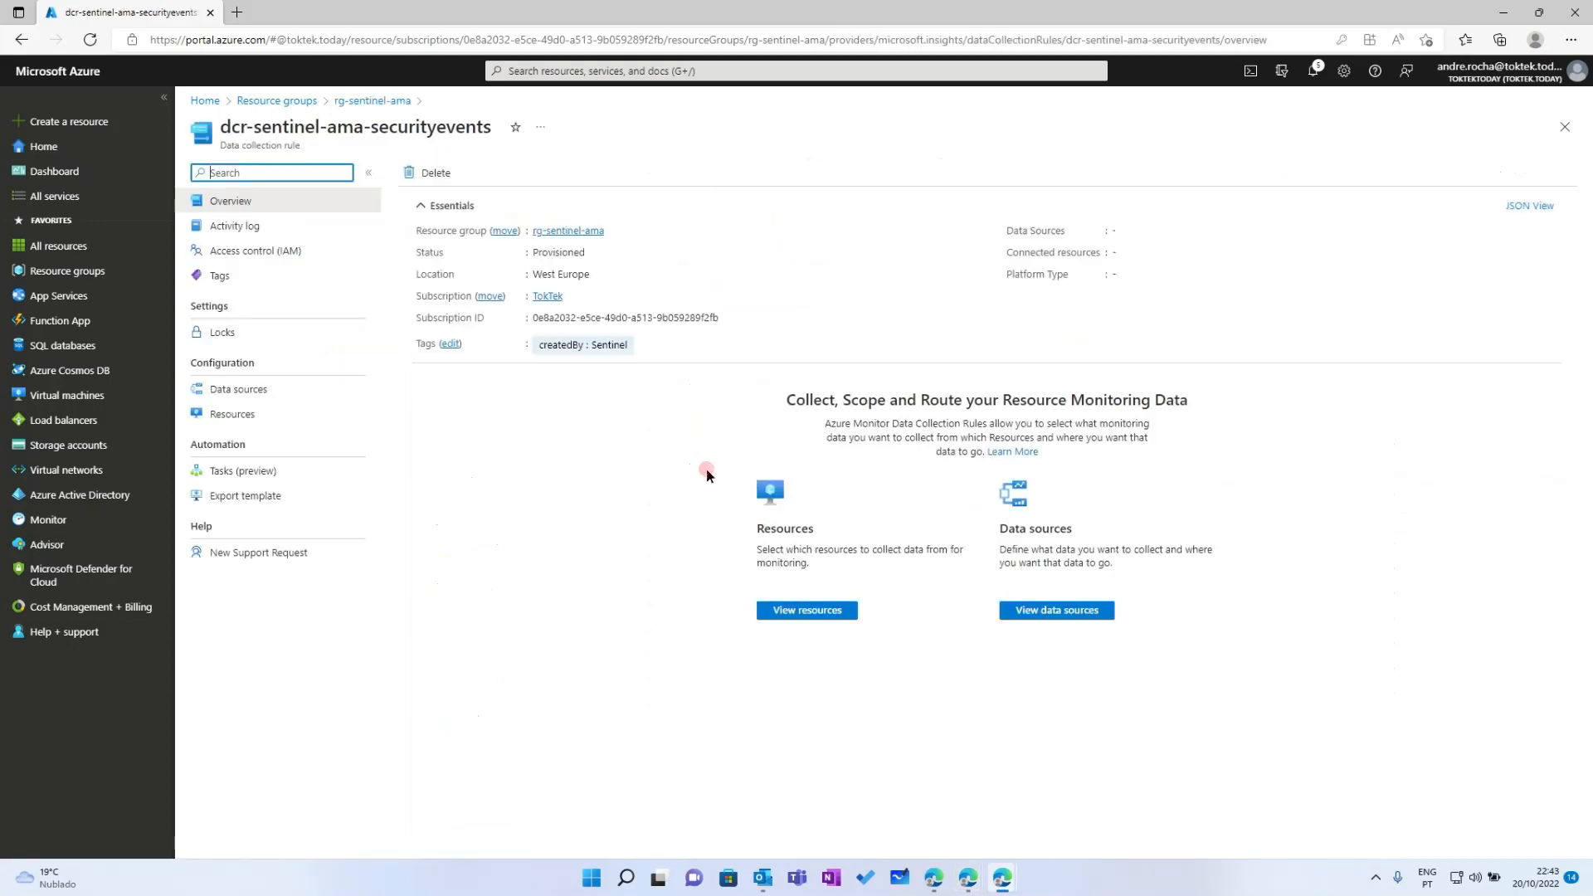
{"action": "left_click", "coordinate": [217, 389]}
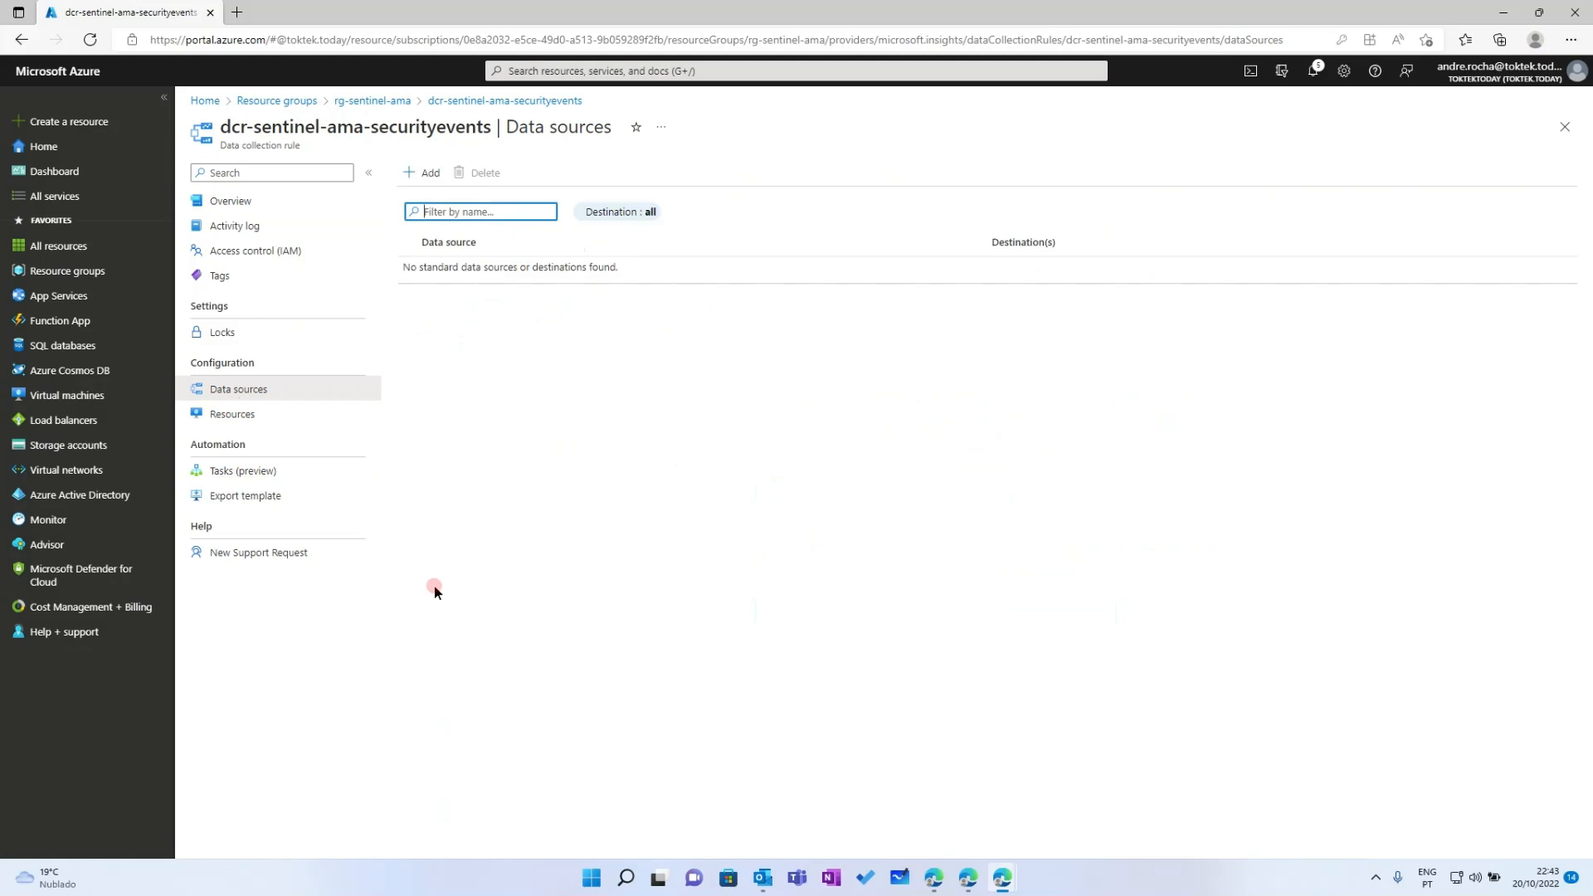
{"action": "left_click", "coordinate": [209, 414]}
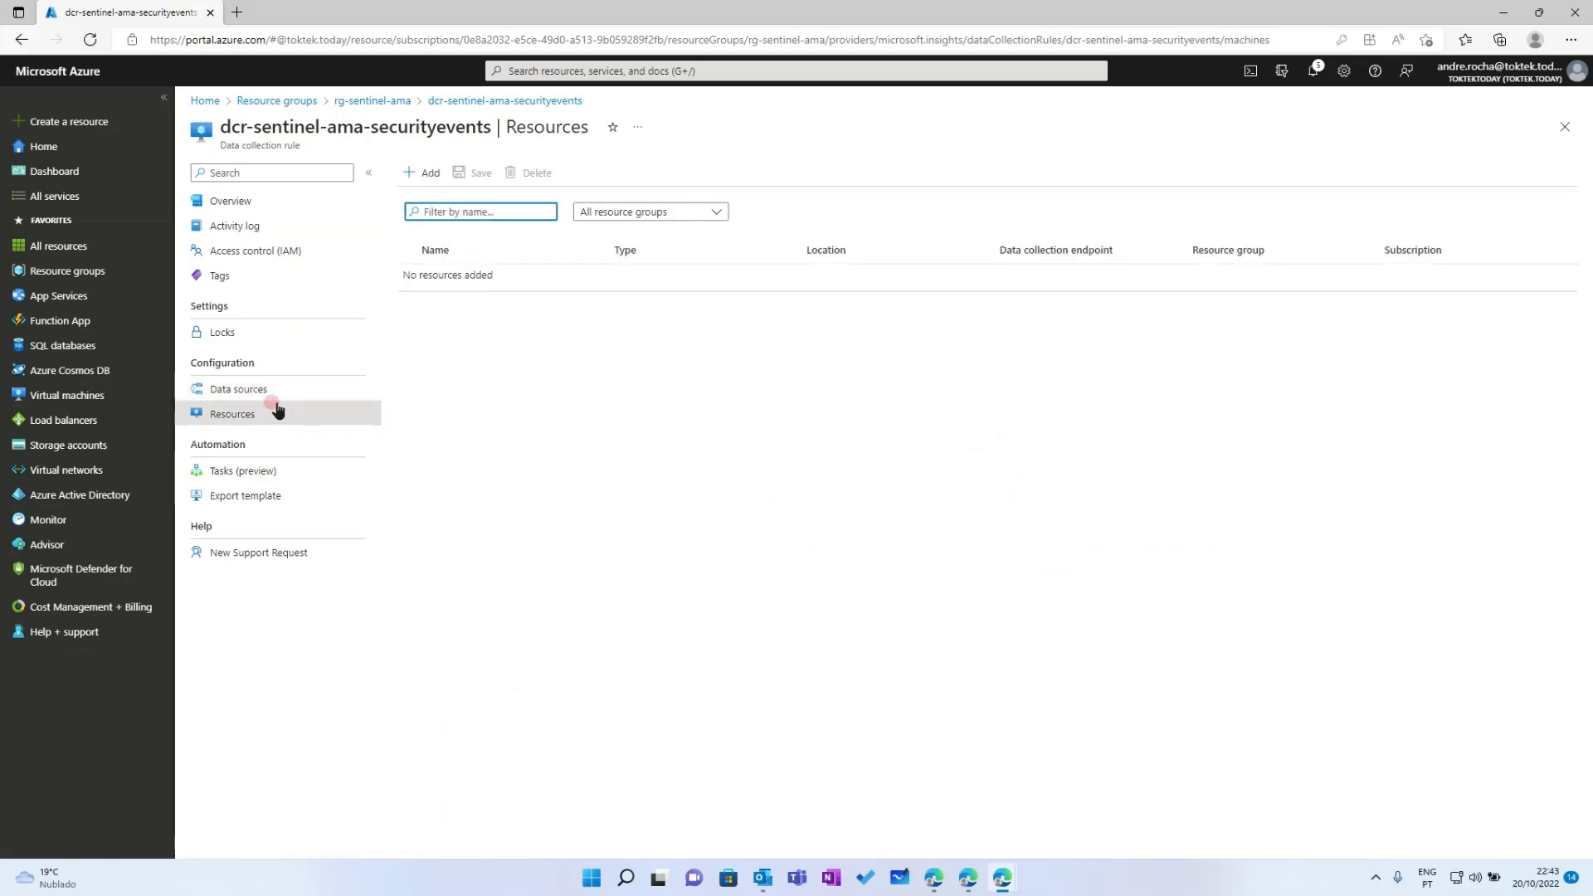
{"action": "left_click", "coordinate": [257, 390]}
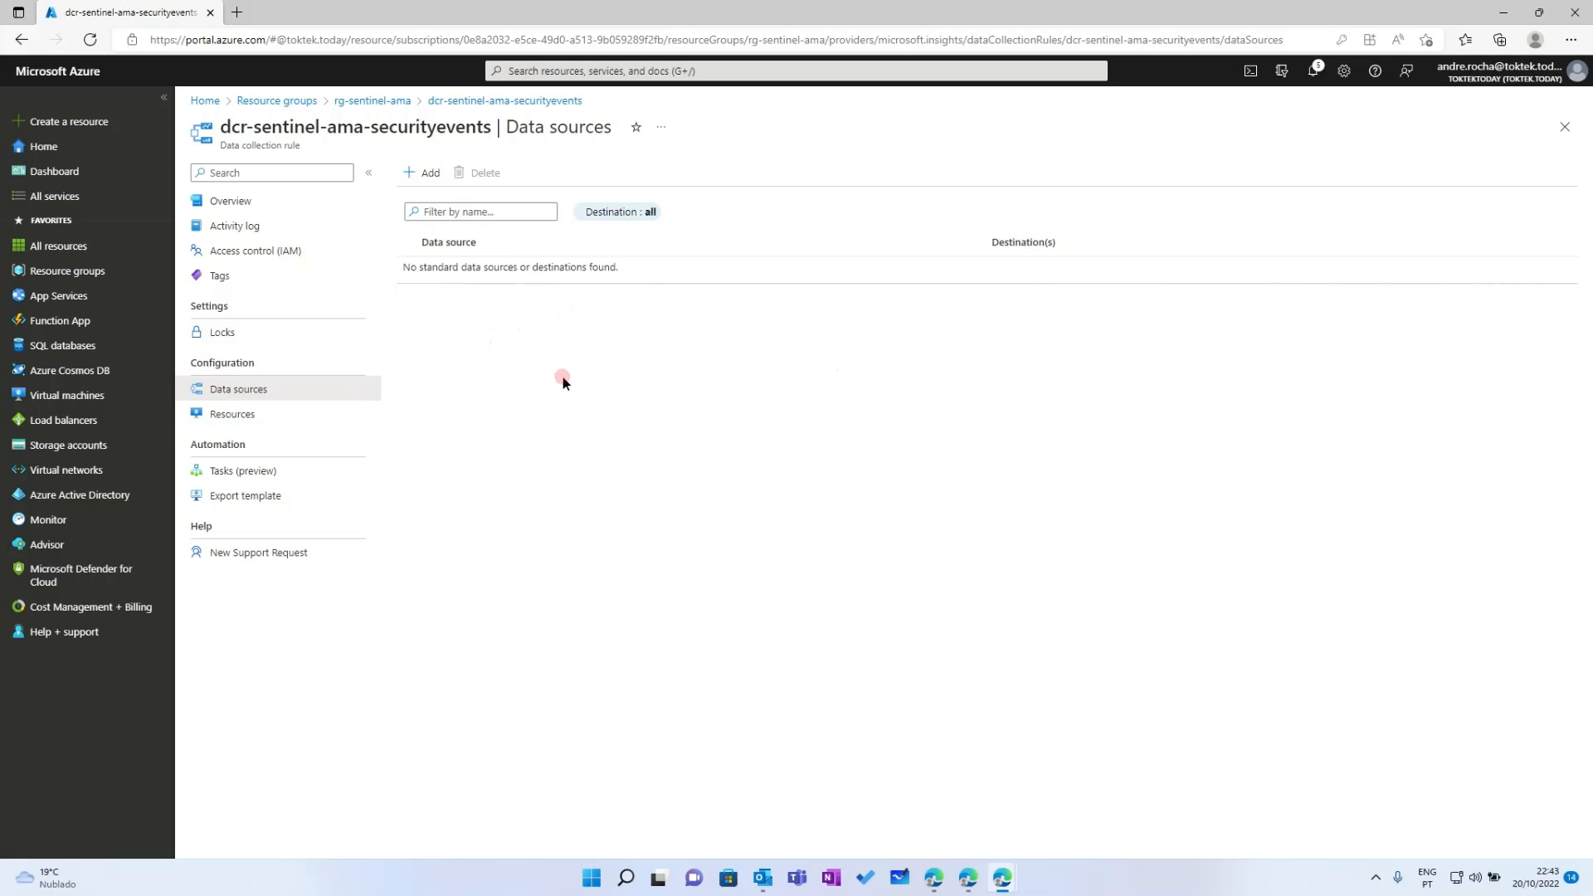
{"action": "left_click", "coordinate": [420, 175]}
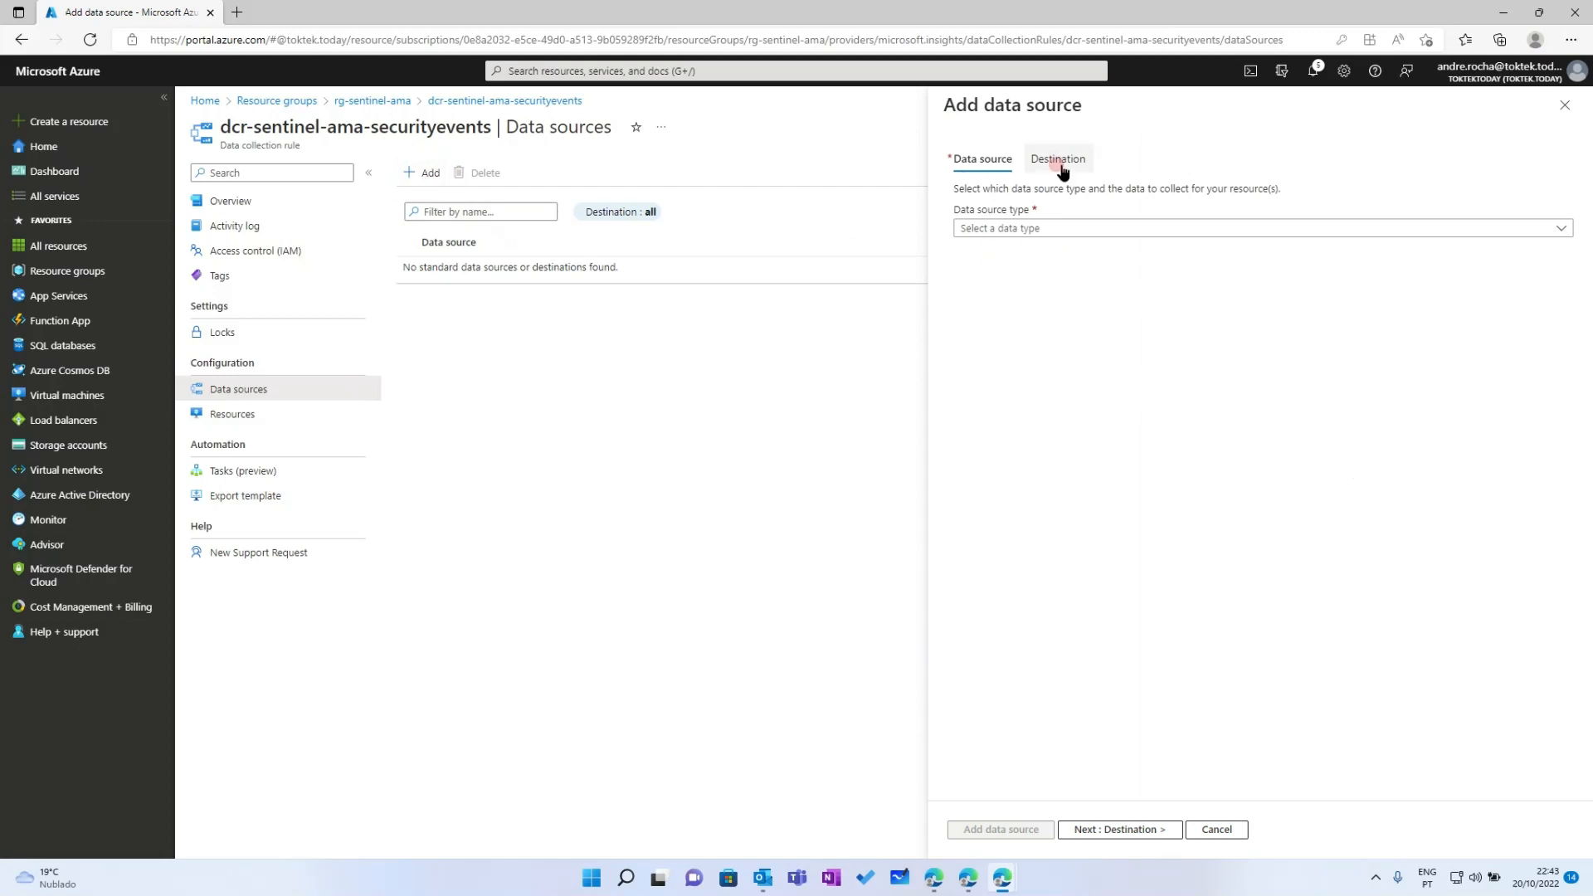
Try Windows Event Logs as the data source type and select the rule name in the heading
{"action": "left_click", "coordinate": [1032, 233]}
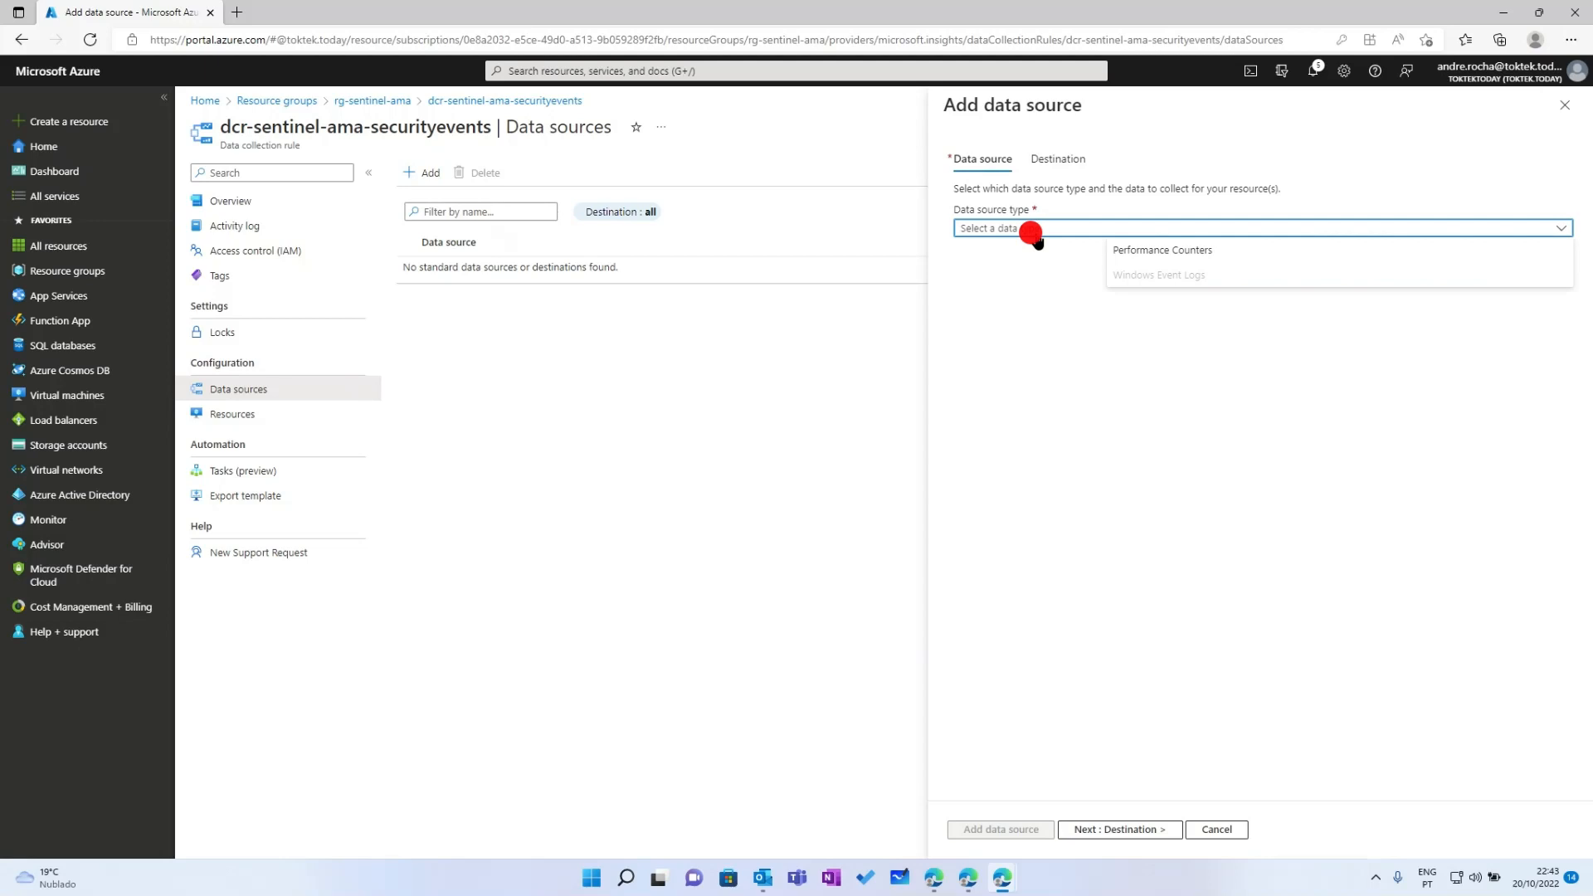
{"action": "left_click", "coordinate": [1157, 282]}
{"action": "left_click_drag", "start_coordinate": [220, 126], "coordinate": [492, 123]}
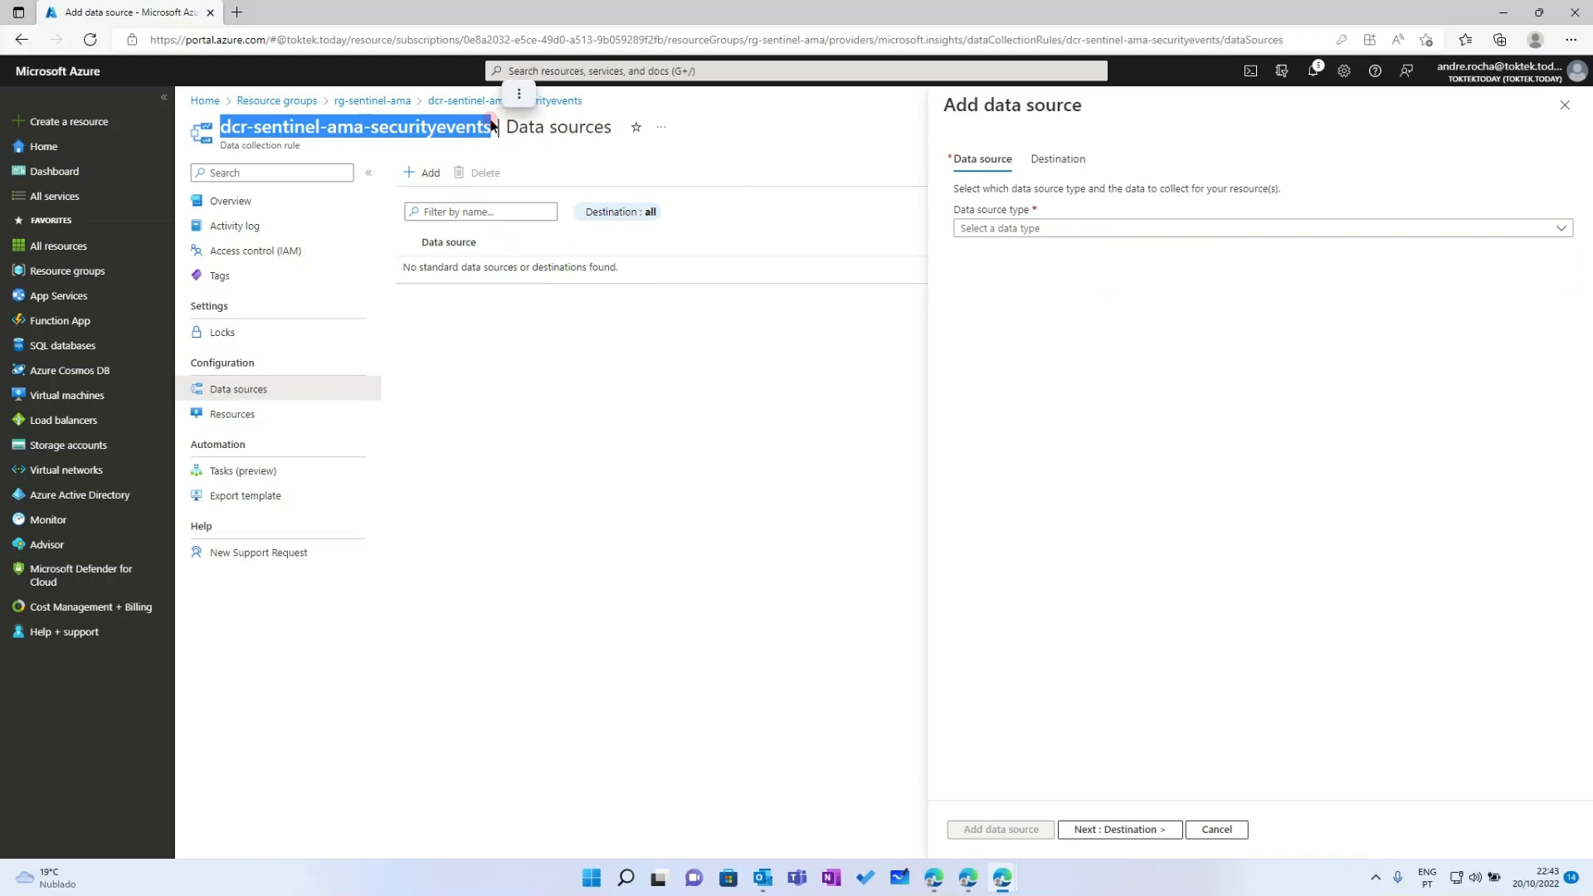
{"action": "left_click", "coordinate": [1124, 370]}
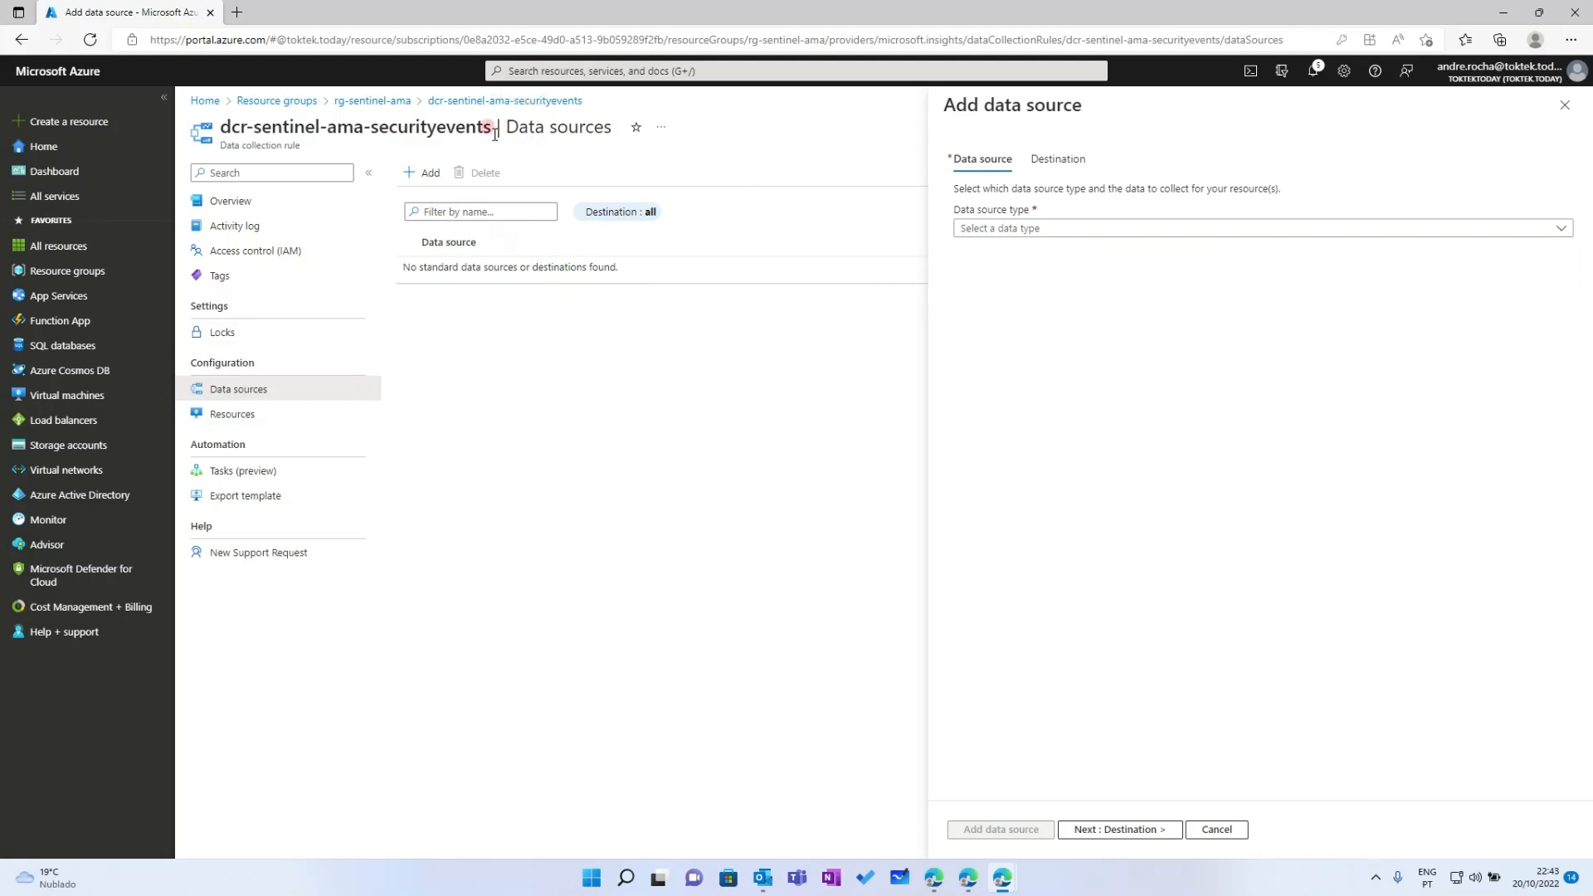
{"action": "left_click_drag", "start_coordinate": [495, 132], "coordinate": [219, 124]}
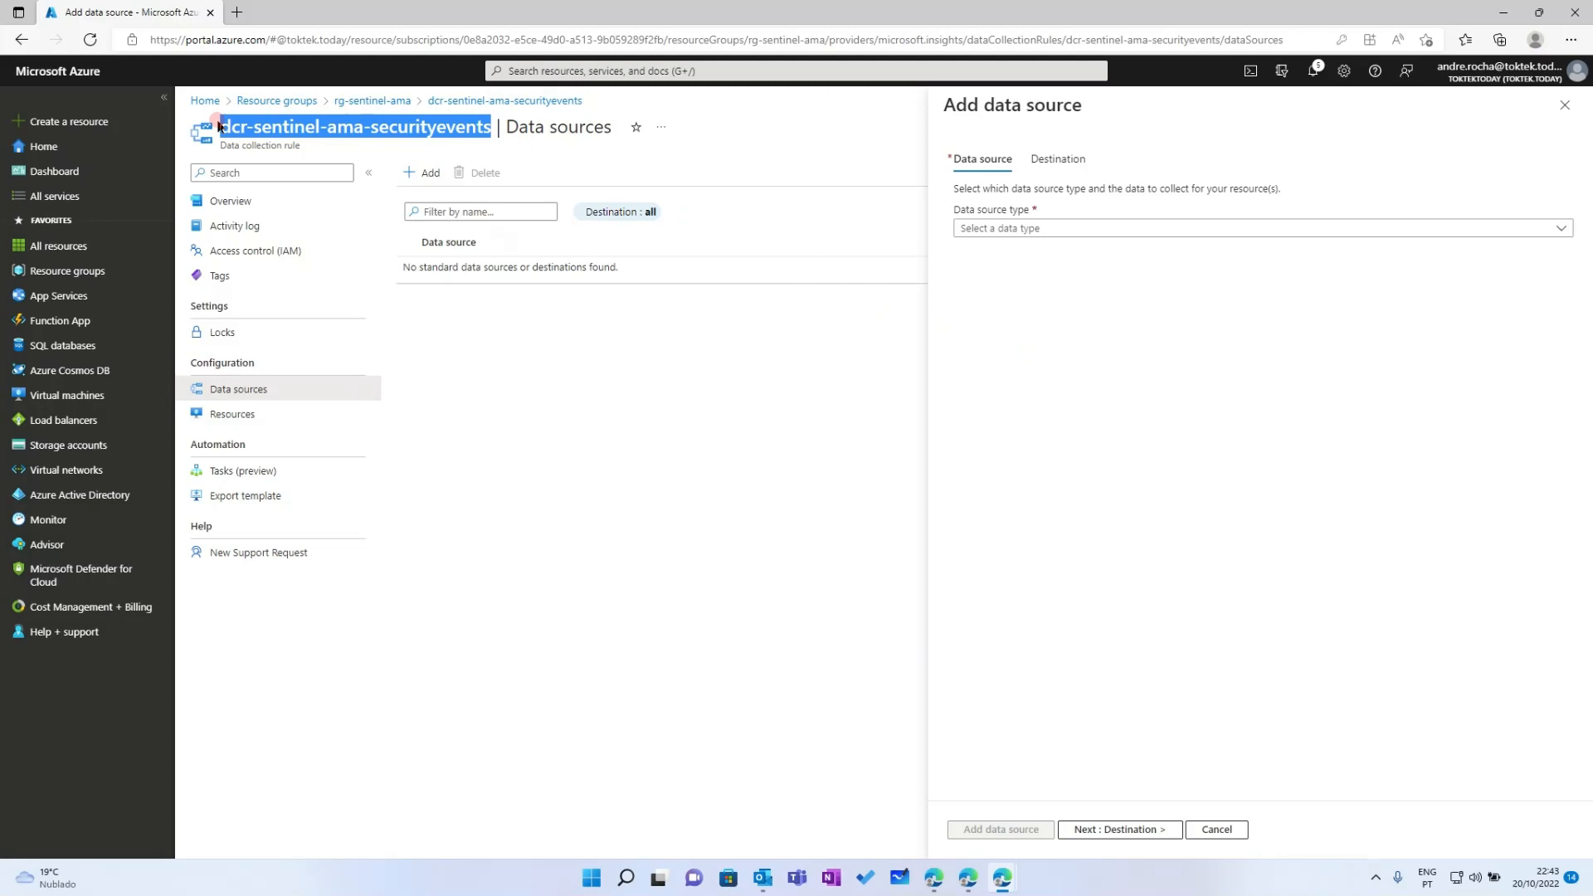
{"action": "left_click", "coordinate": [1034, 349]}
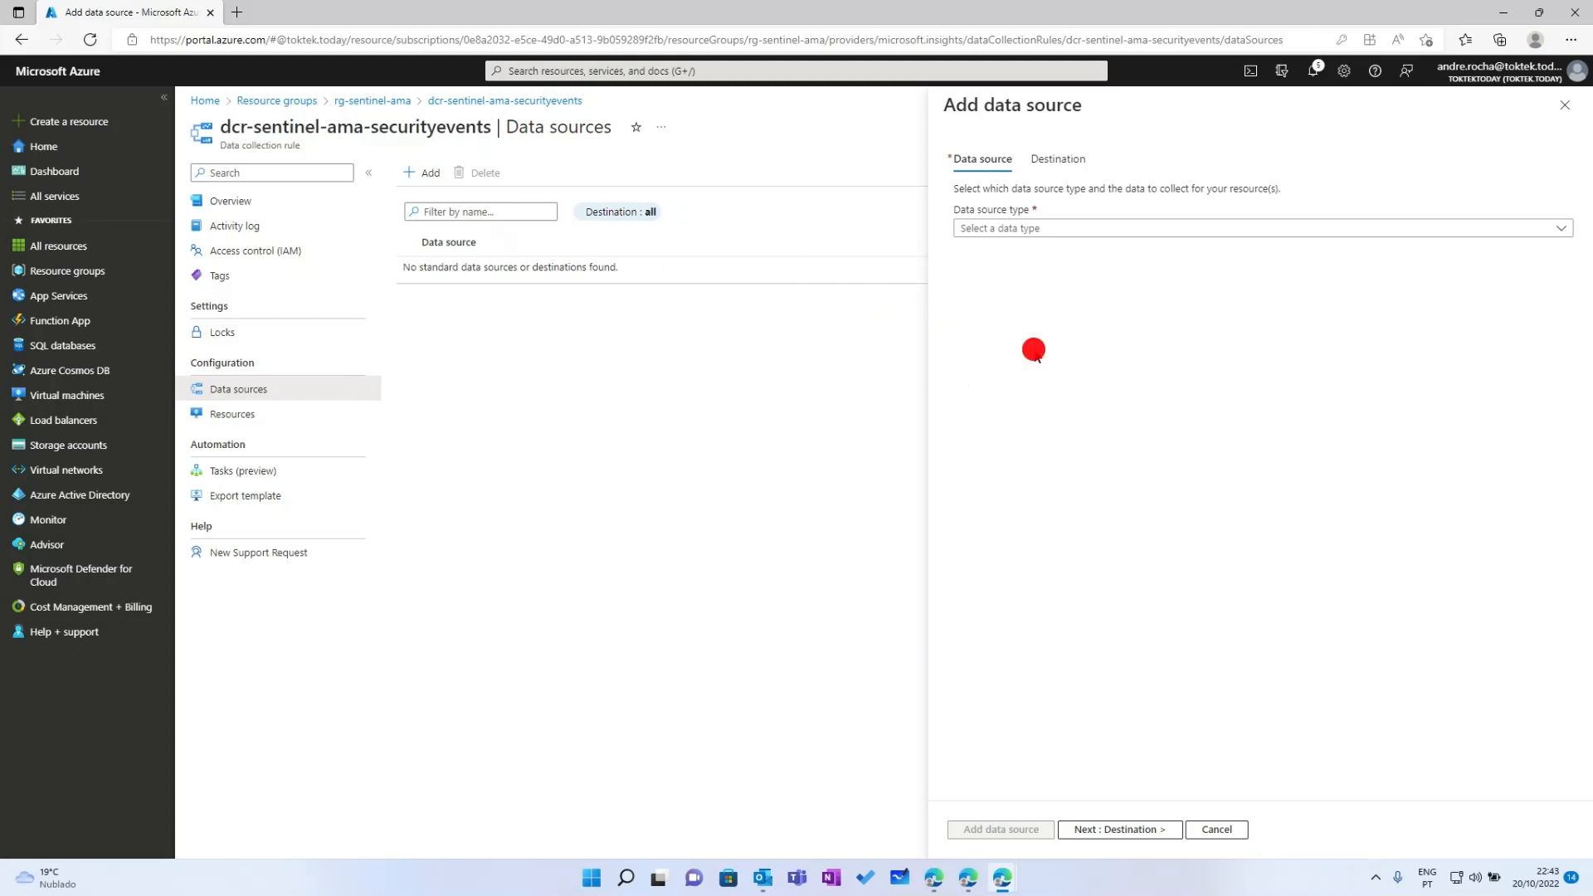
Set the data source type to Performance Counters
{"action": "left_click", "coordinate": [1025, 239]}
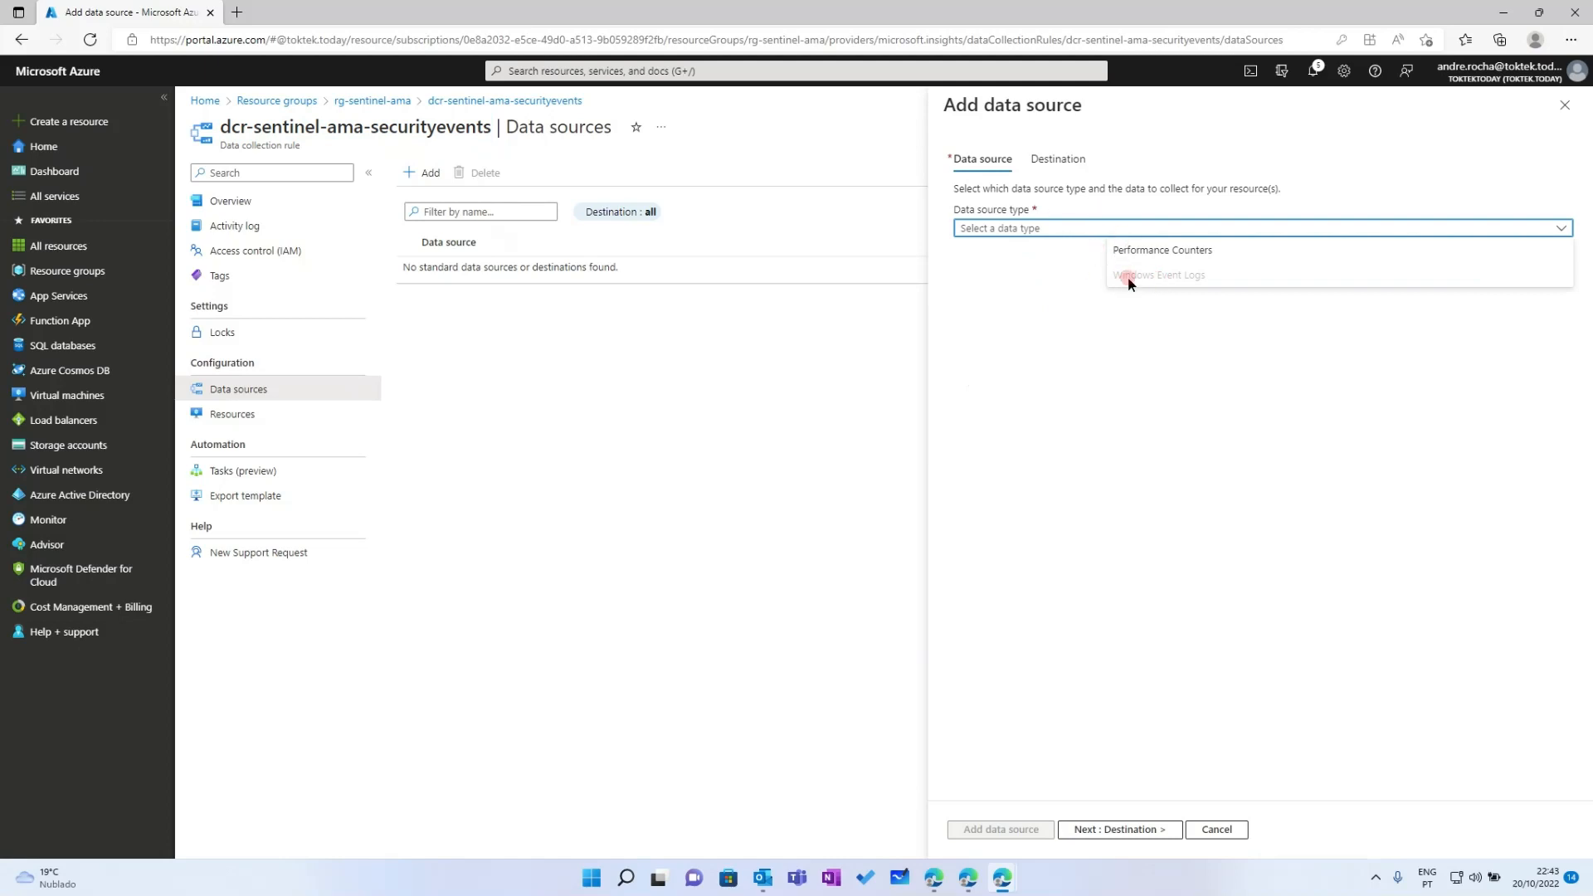
{"action": "left_click", "coordinate": [1174, 296]}
{"action": "left_click", "coordinate": [1069, 228]}
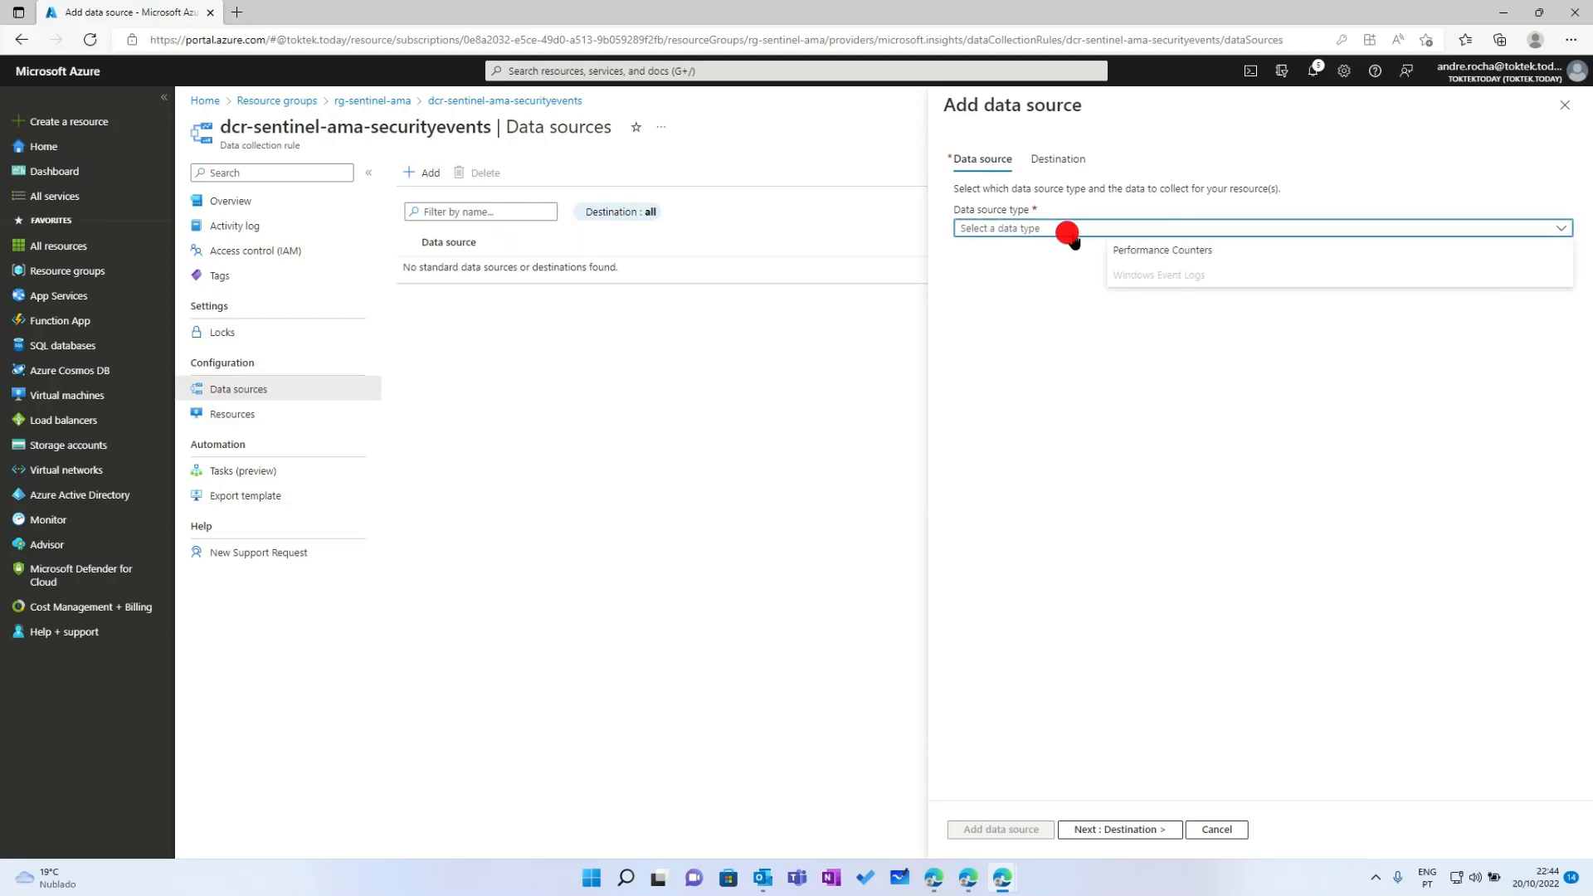
{"action": "left_click", "coordinate": [1148, 253]}
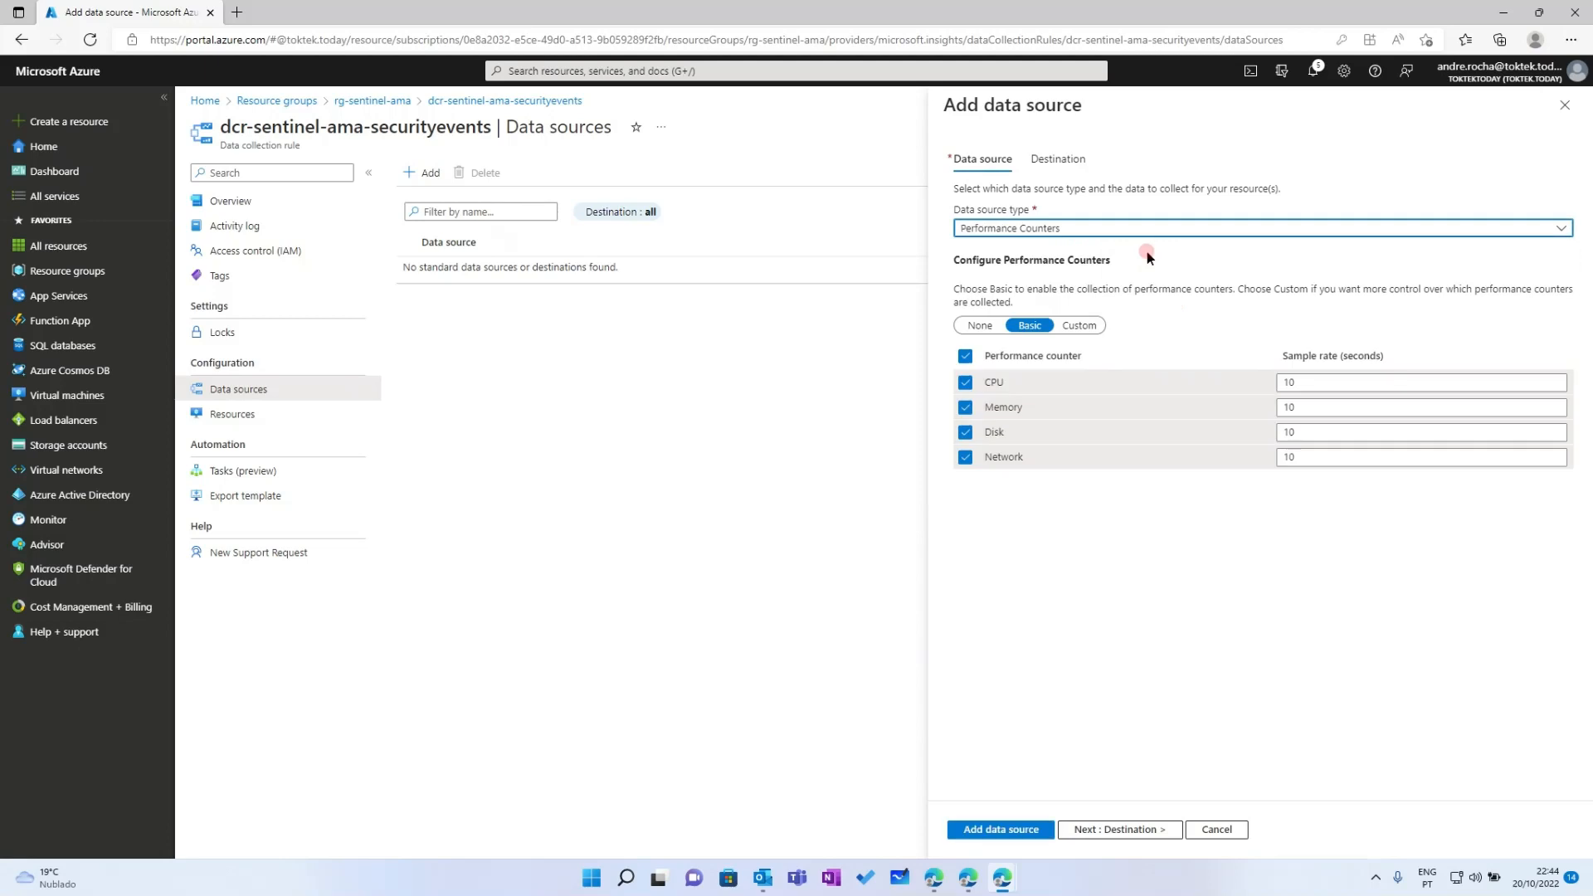
{"action": "left_click", "coordinate": [1066, 229]}
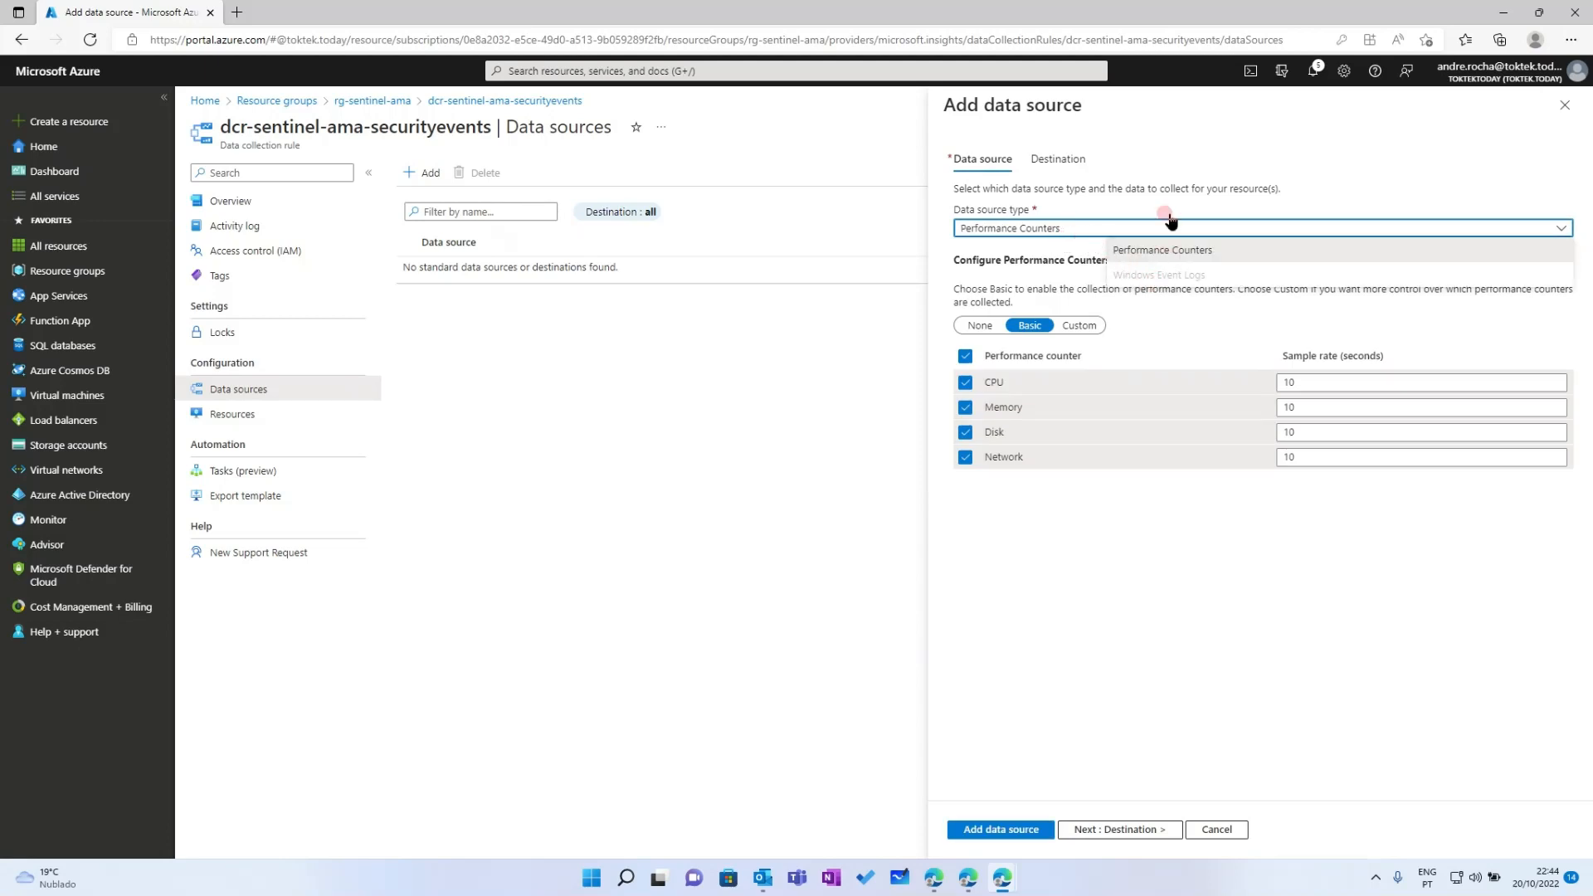
{"action": "left_click", "coordinate": [1173, 119]}
Edit the Azure Monitor Metrics destination row, then close the Add data source panel
{"action": "left_click", "coordinate": [1058, 159]}
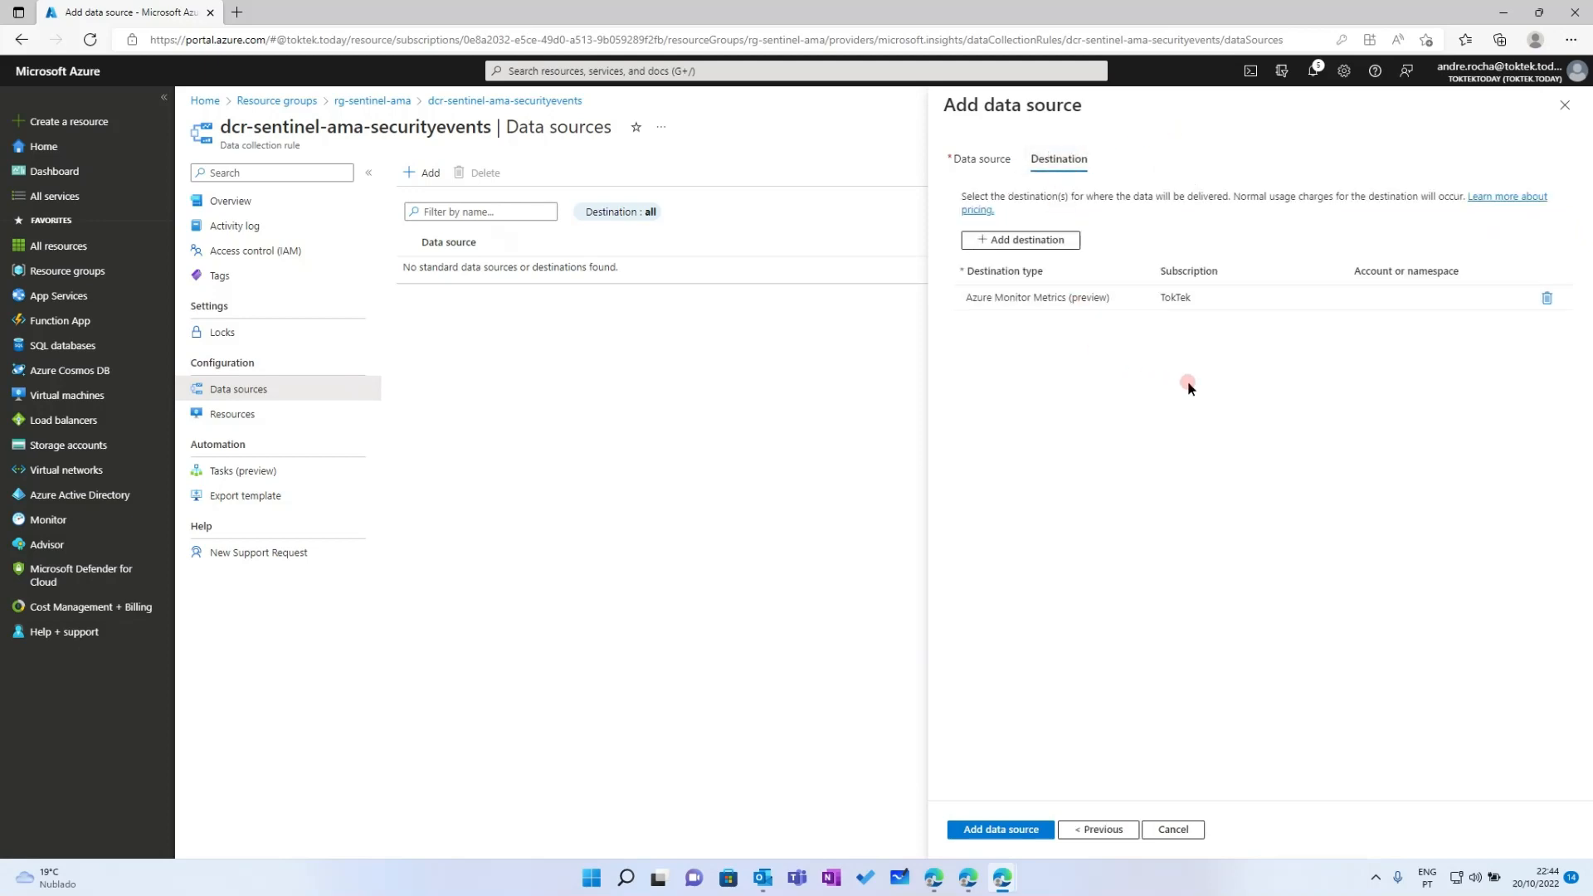
{"action": "left_click", "coordinate": [1097, 303]}
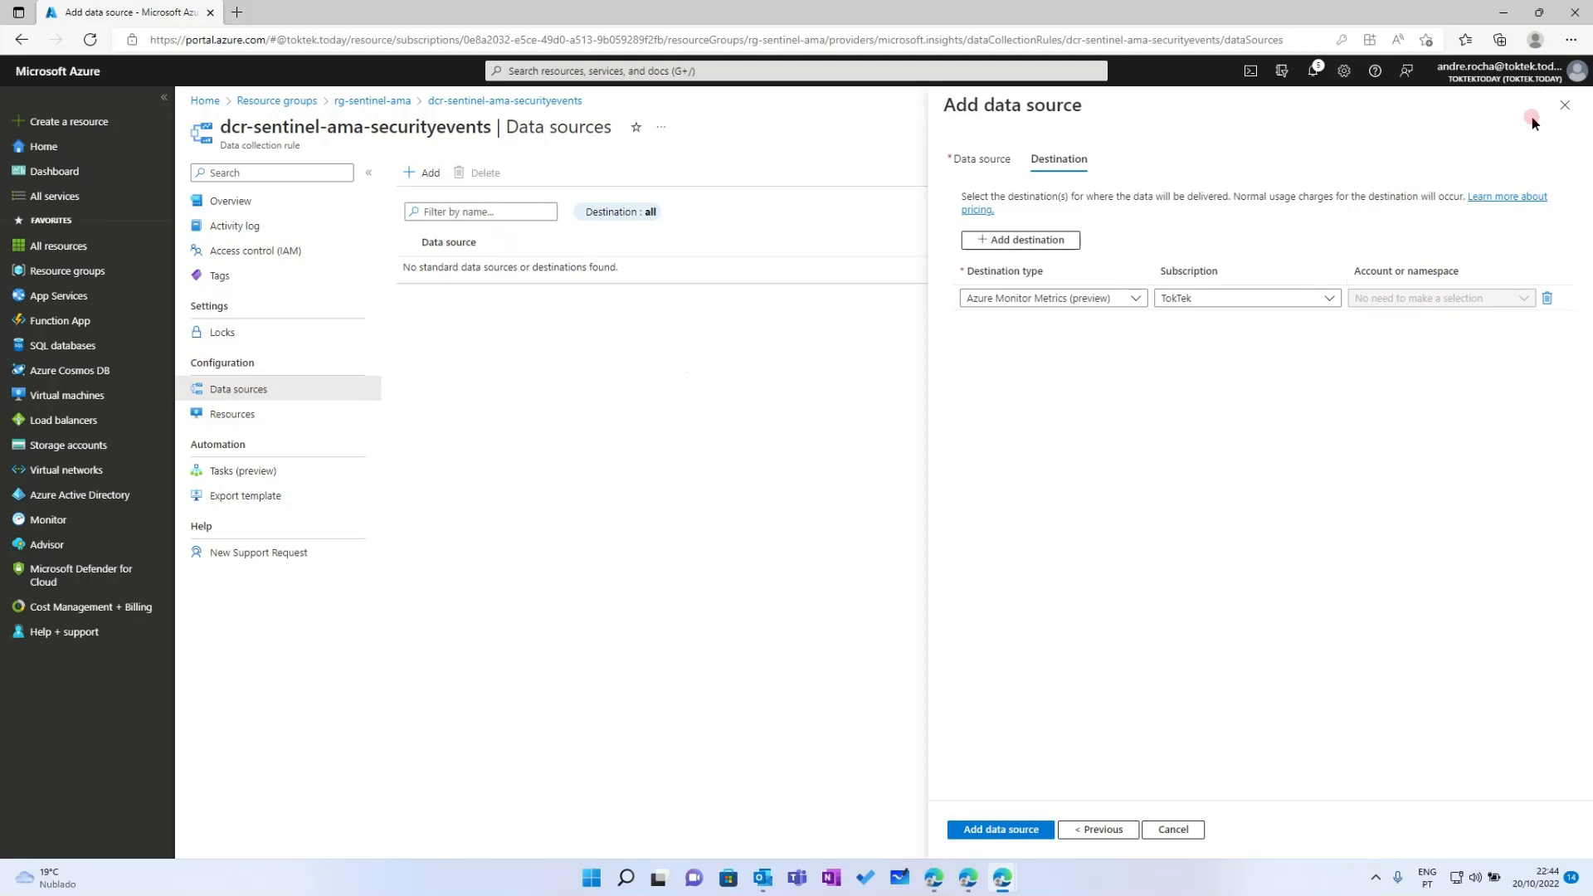
{"action": "left_click", "coordinate": [1565, 105]}
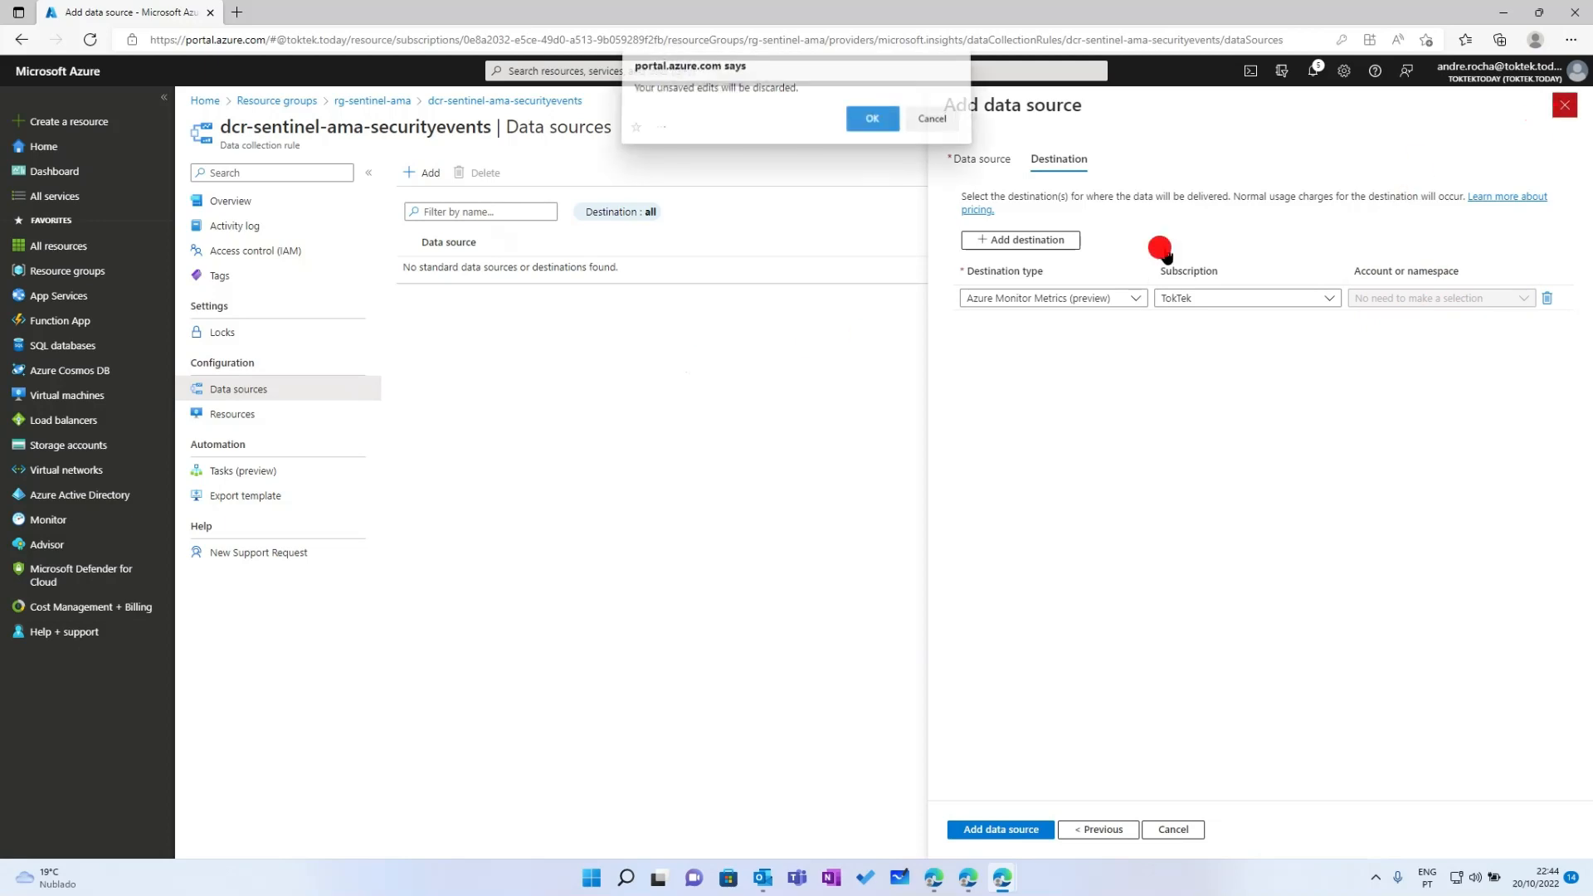
Discard the unsaved data source, reopen and close Add data source, then go to Resources
{"action": "left_click", "coordinate": [875, 121]}
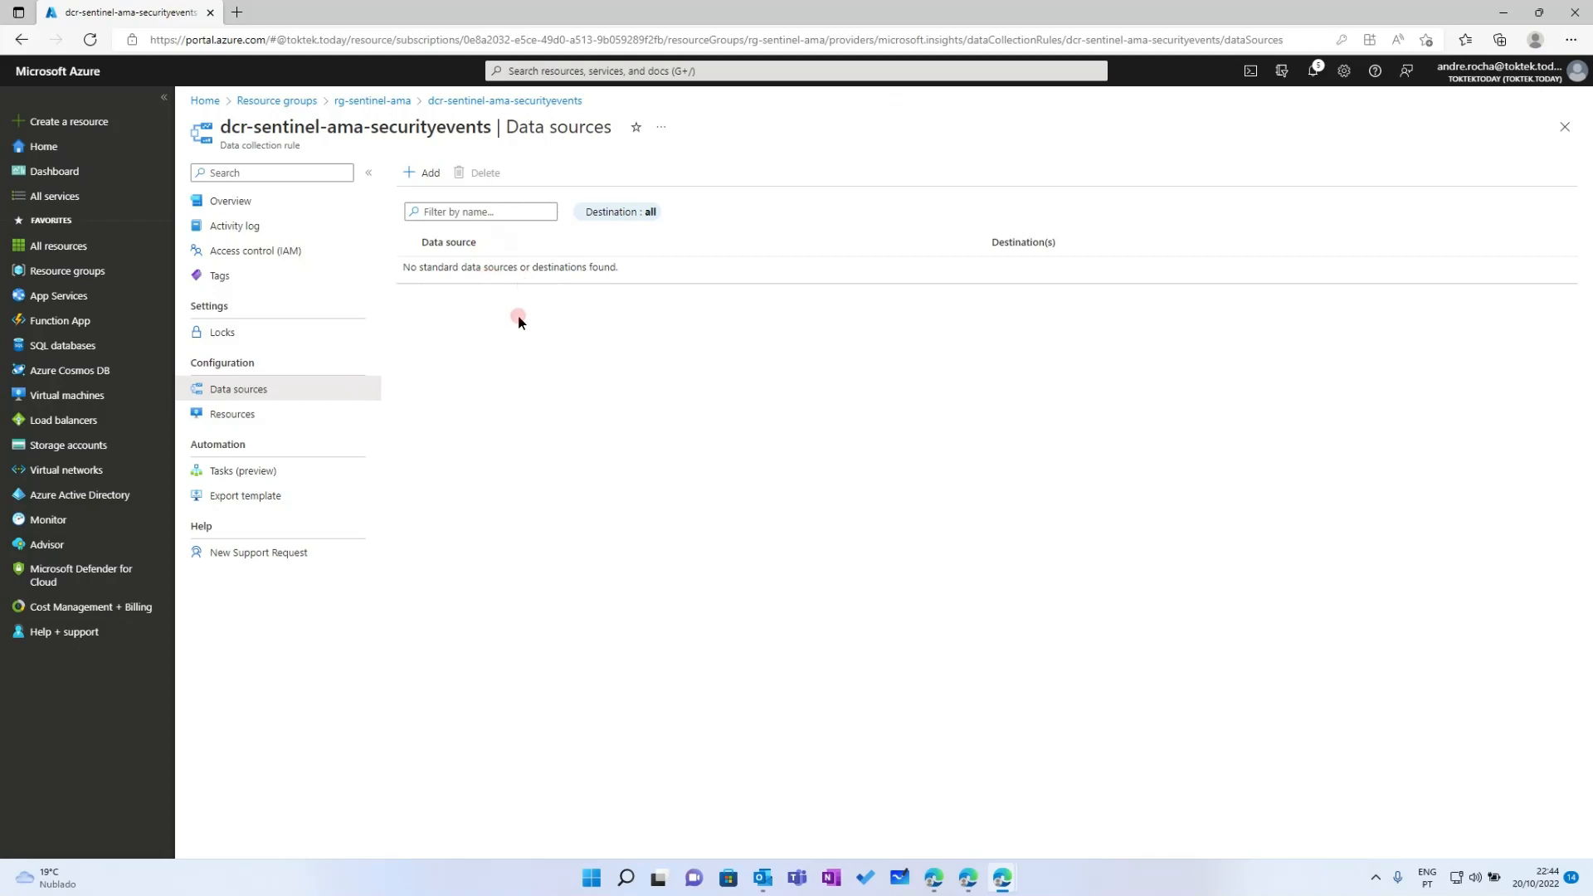
{"action": "left_click", "coordinate": [430, 176]}
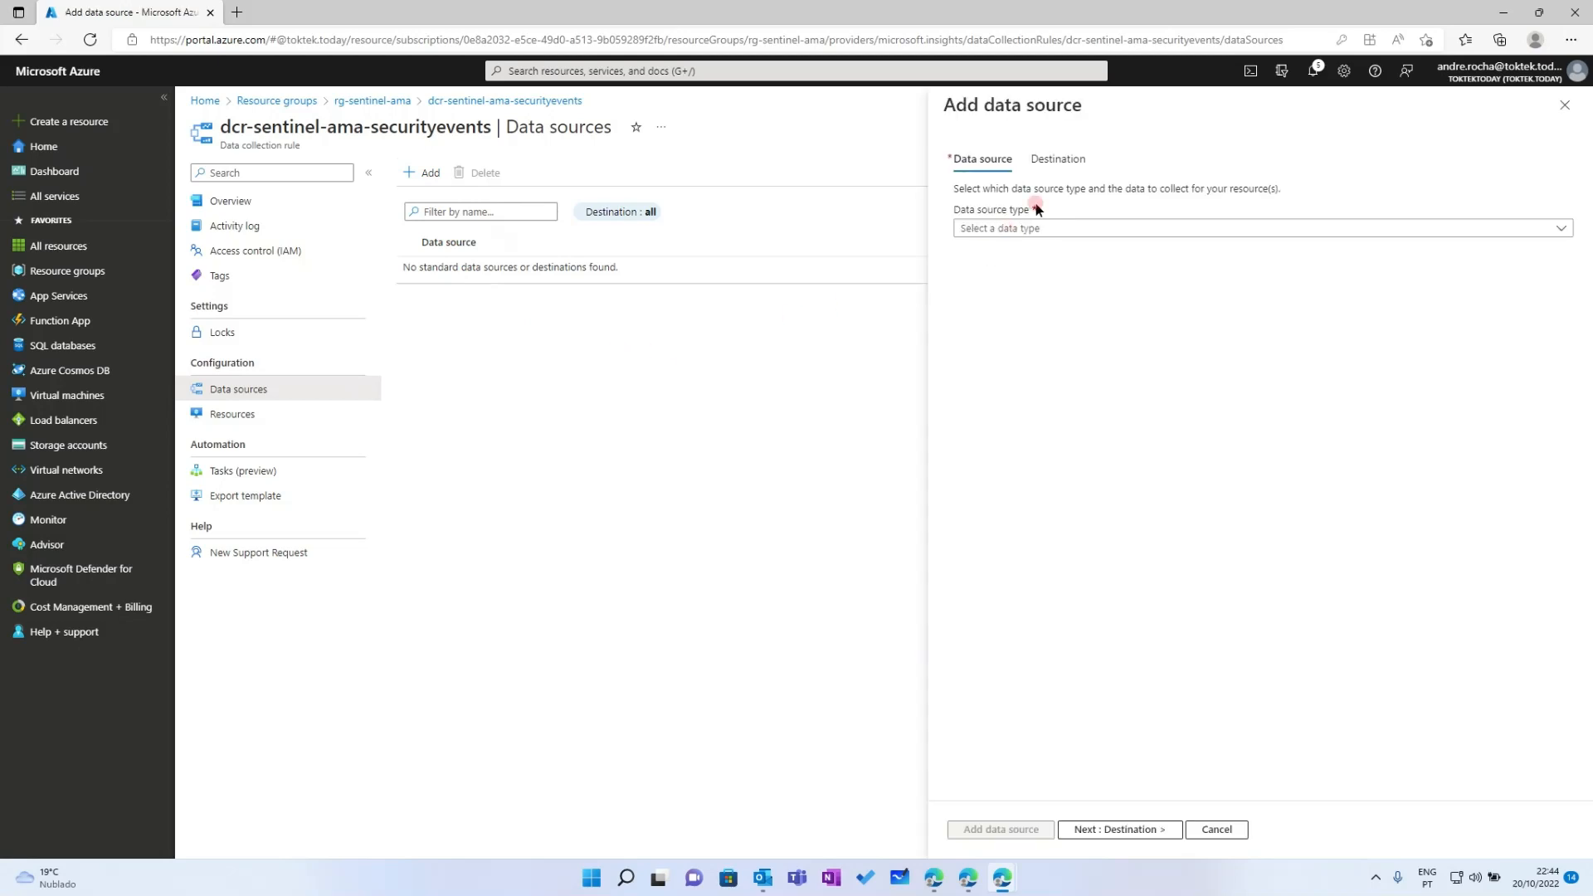
{"action": "left_click", "coordinate": [1565, 105]}
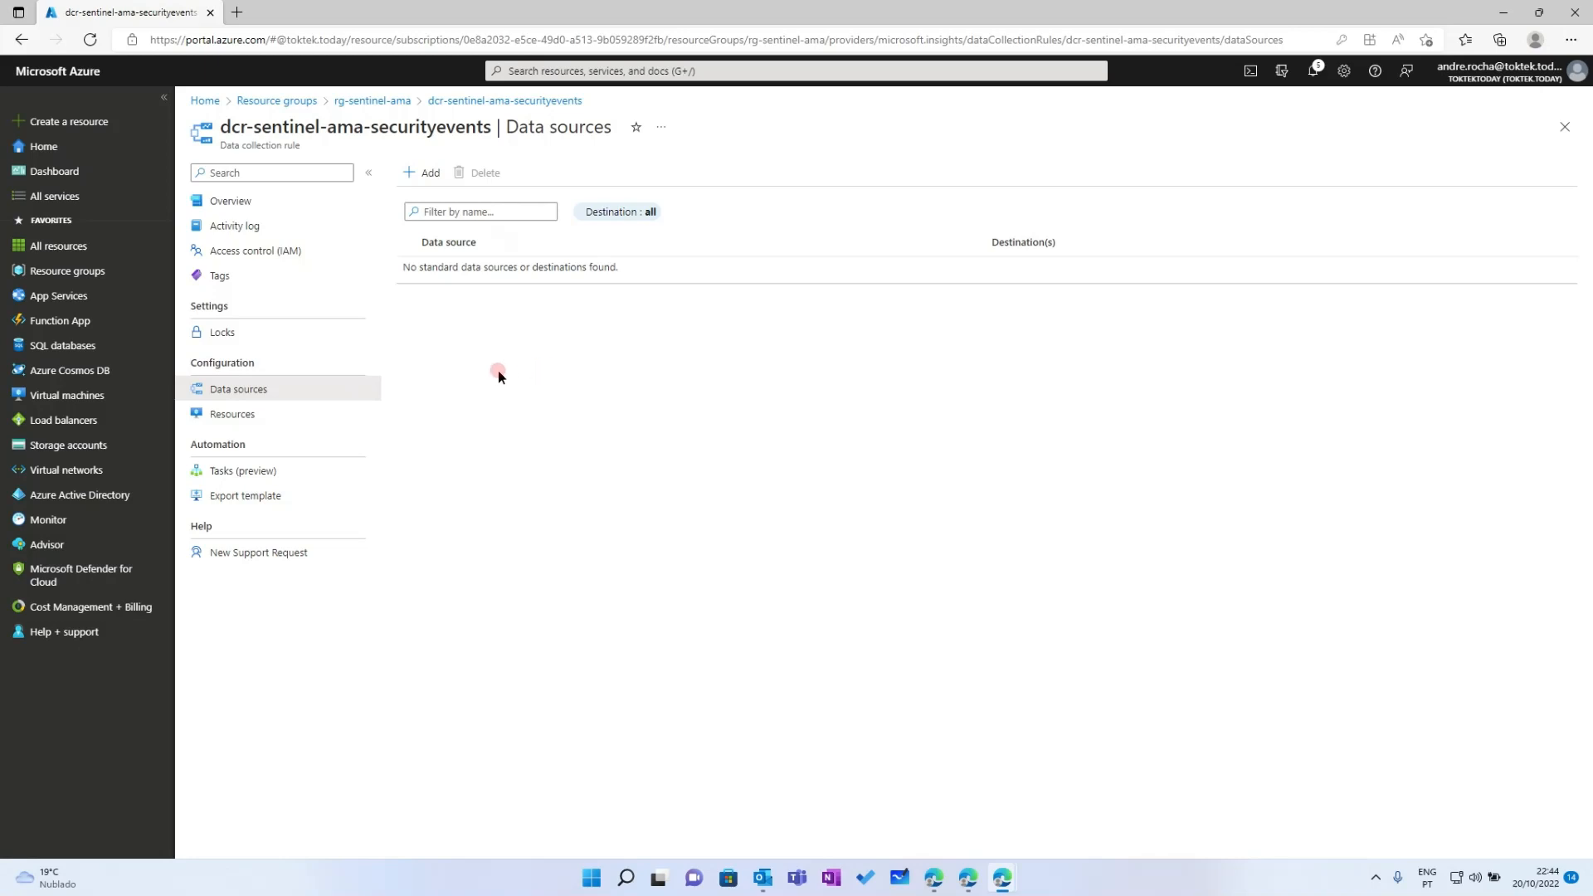
{"action": "left_click", "coordinate": [249, 417]}
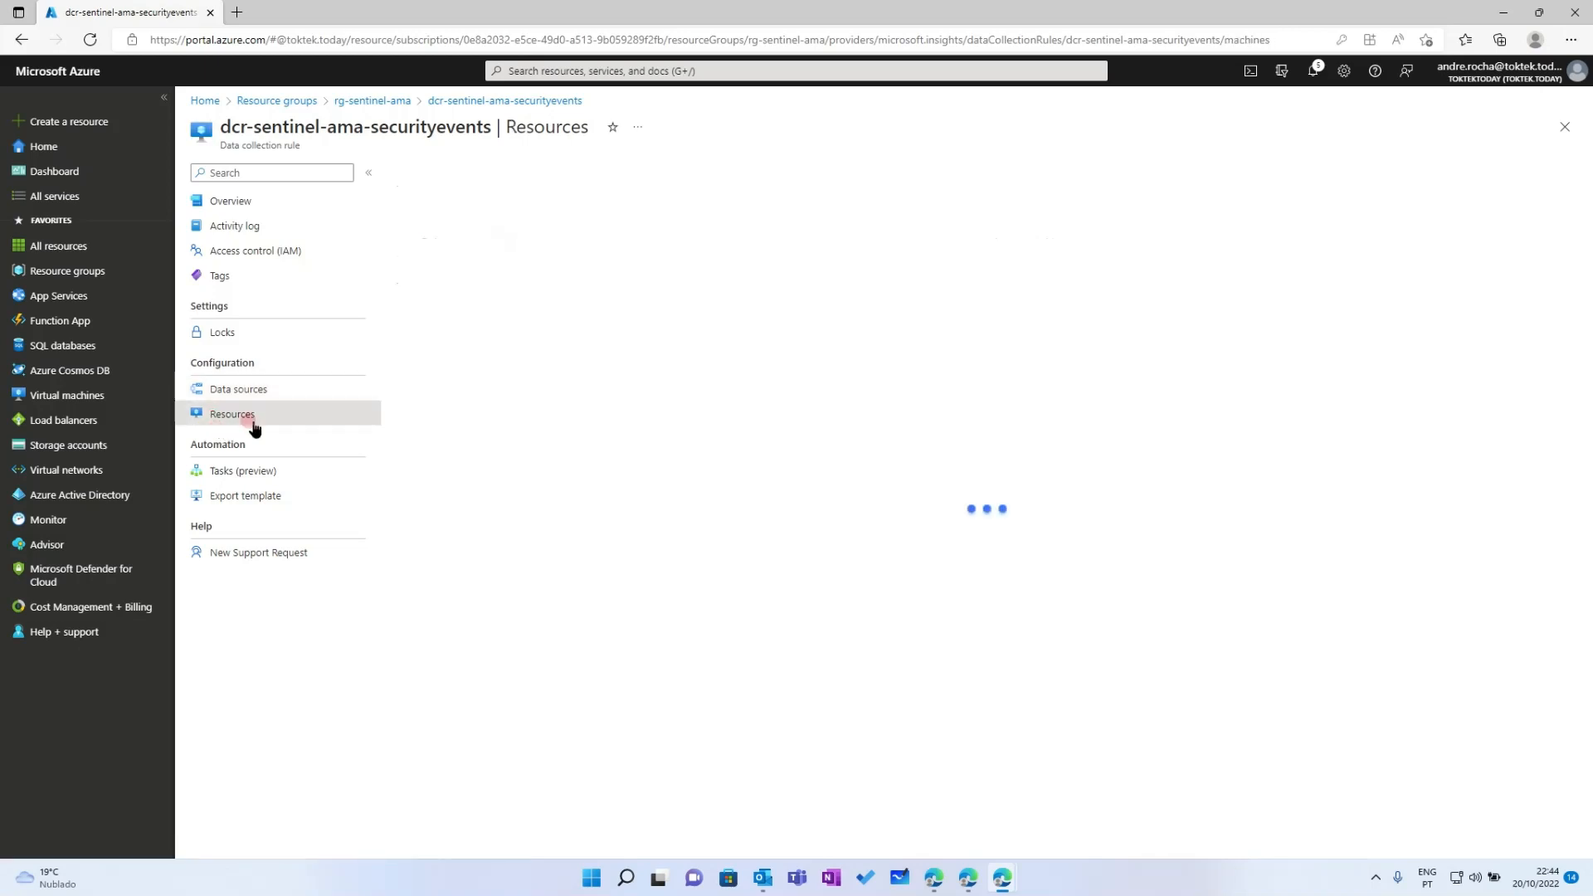
Show the empty Resources page of dcr-sentinel-ama-securityevents and bring up recent services
{"action": "left_click", "coordinate": [708, 406]}
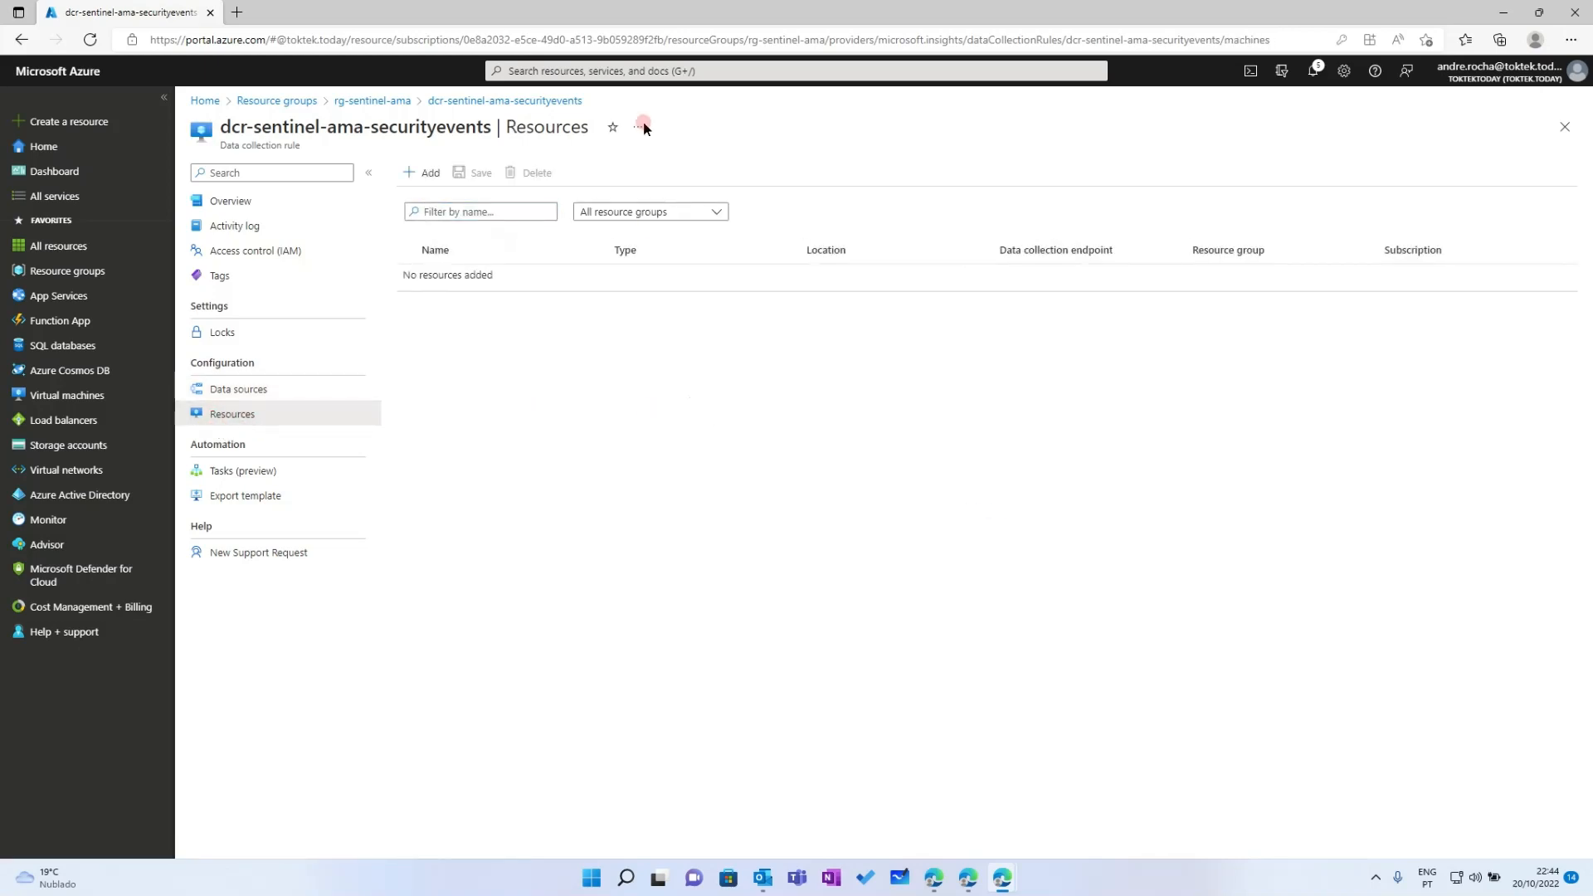
{"action": "left_click", "coordinate": [622, 66]}
{"action": "left_click", "coordinate": [676, 309]}
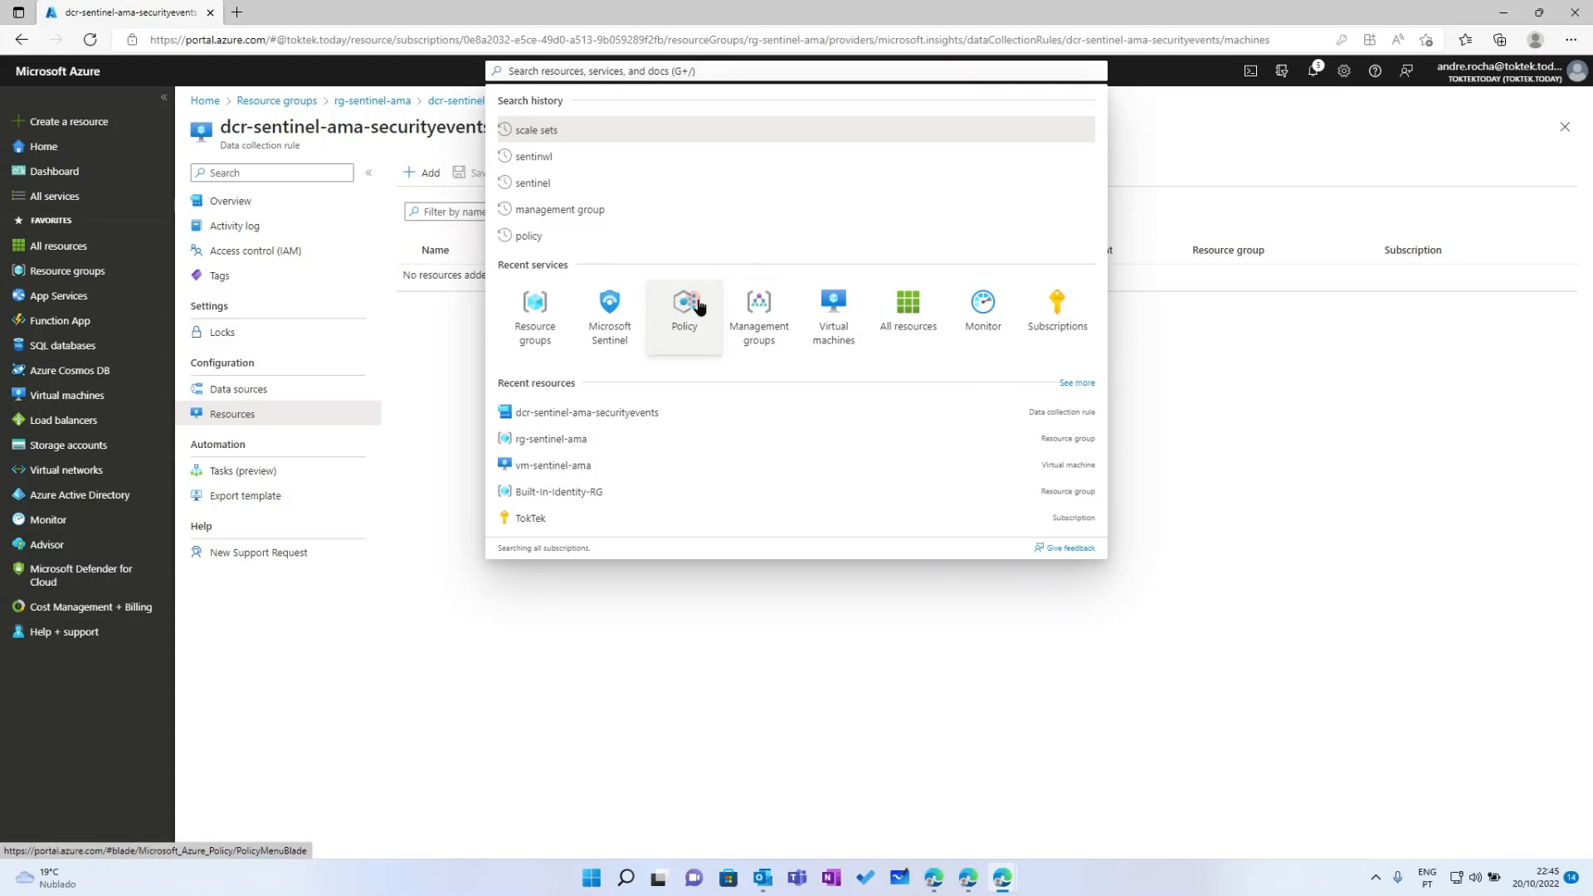
Open Azure Policy from recent services and go to its Definitions list
{"action": "left_click", "coordinate": [686, 308]}
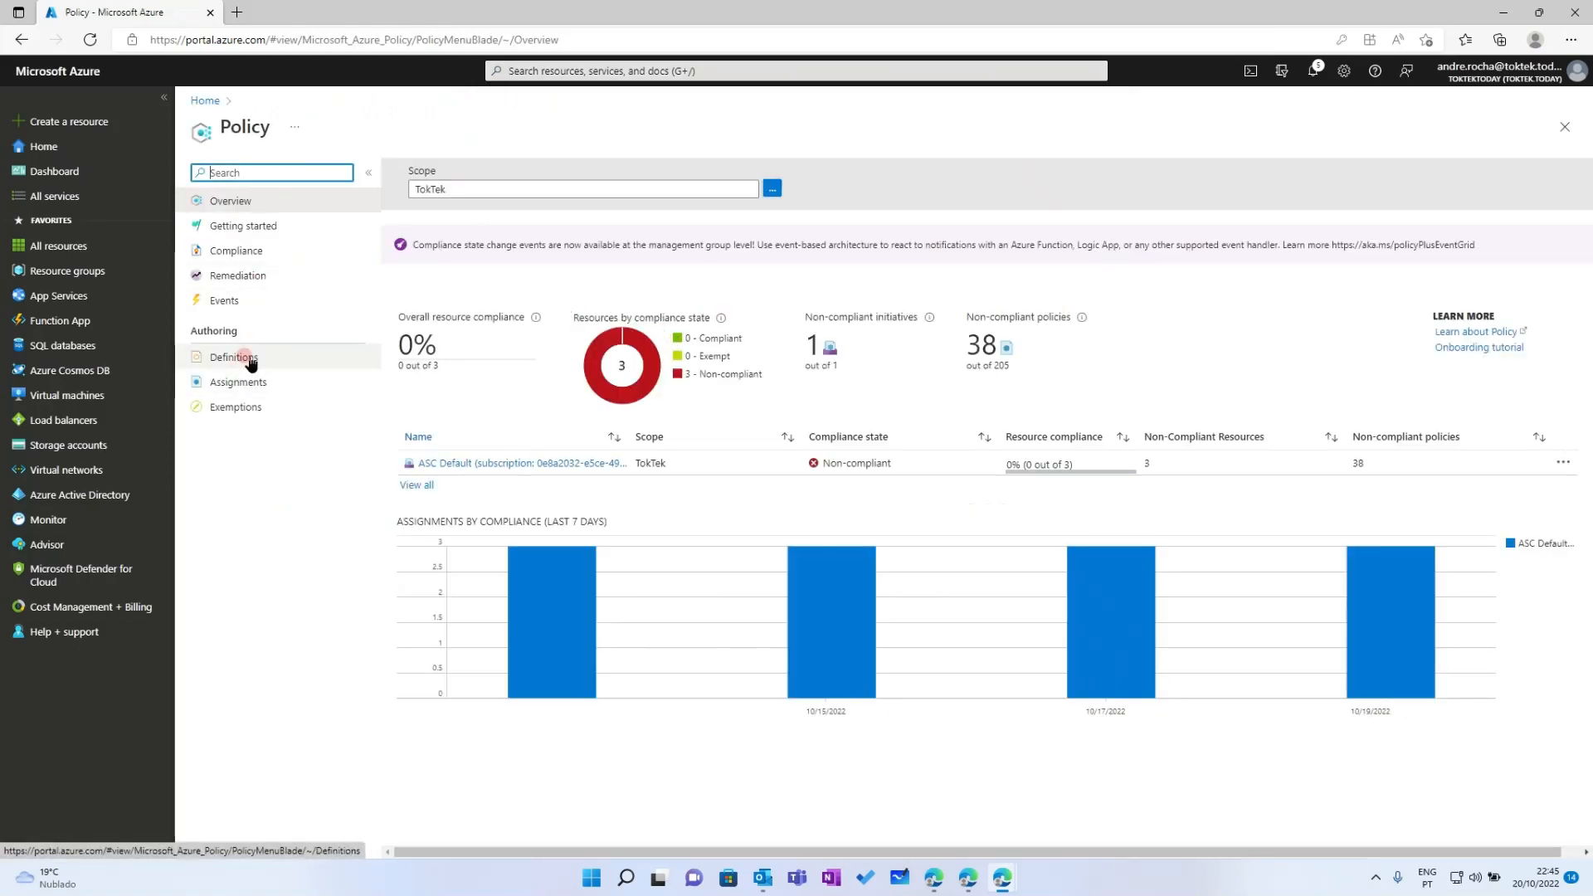
{"action": "left_click", "coordinate": [234, 358]}
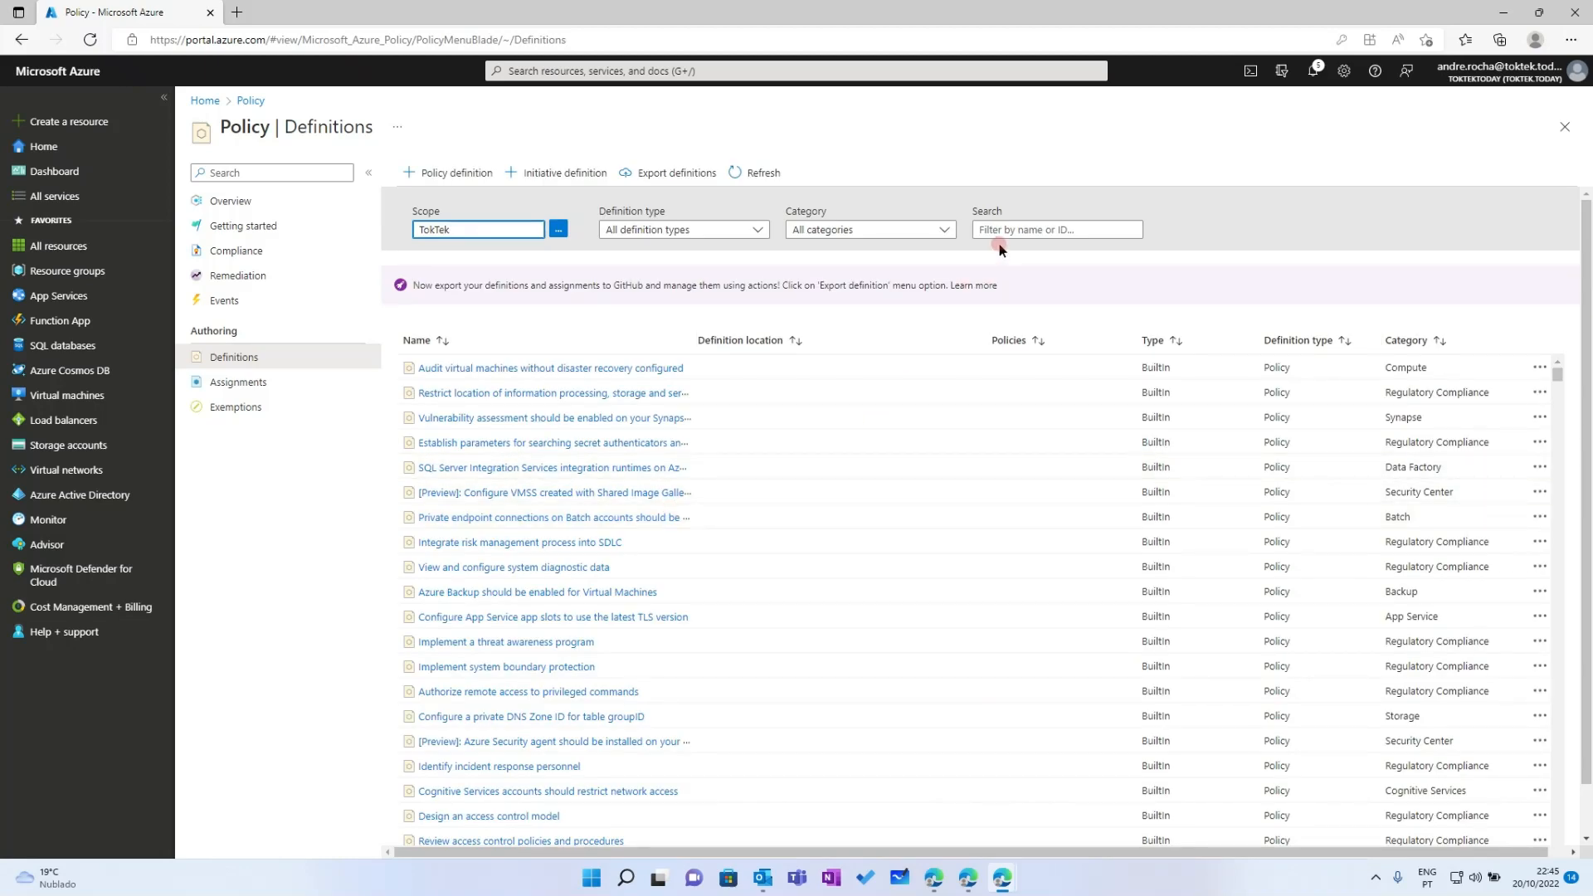
Filter definitions by 'deploy windows' and widen the Name column to read full names
{"action": "left_click", "coordinate": [1012, 226]}
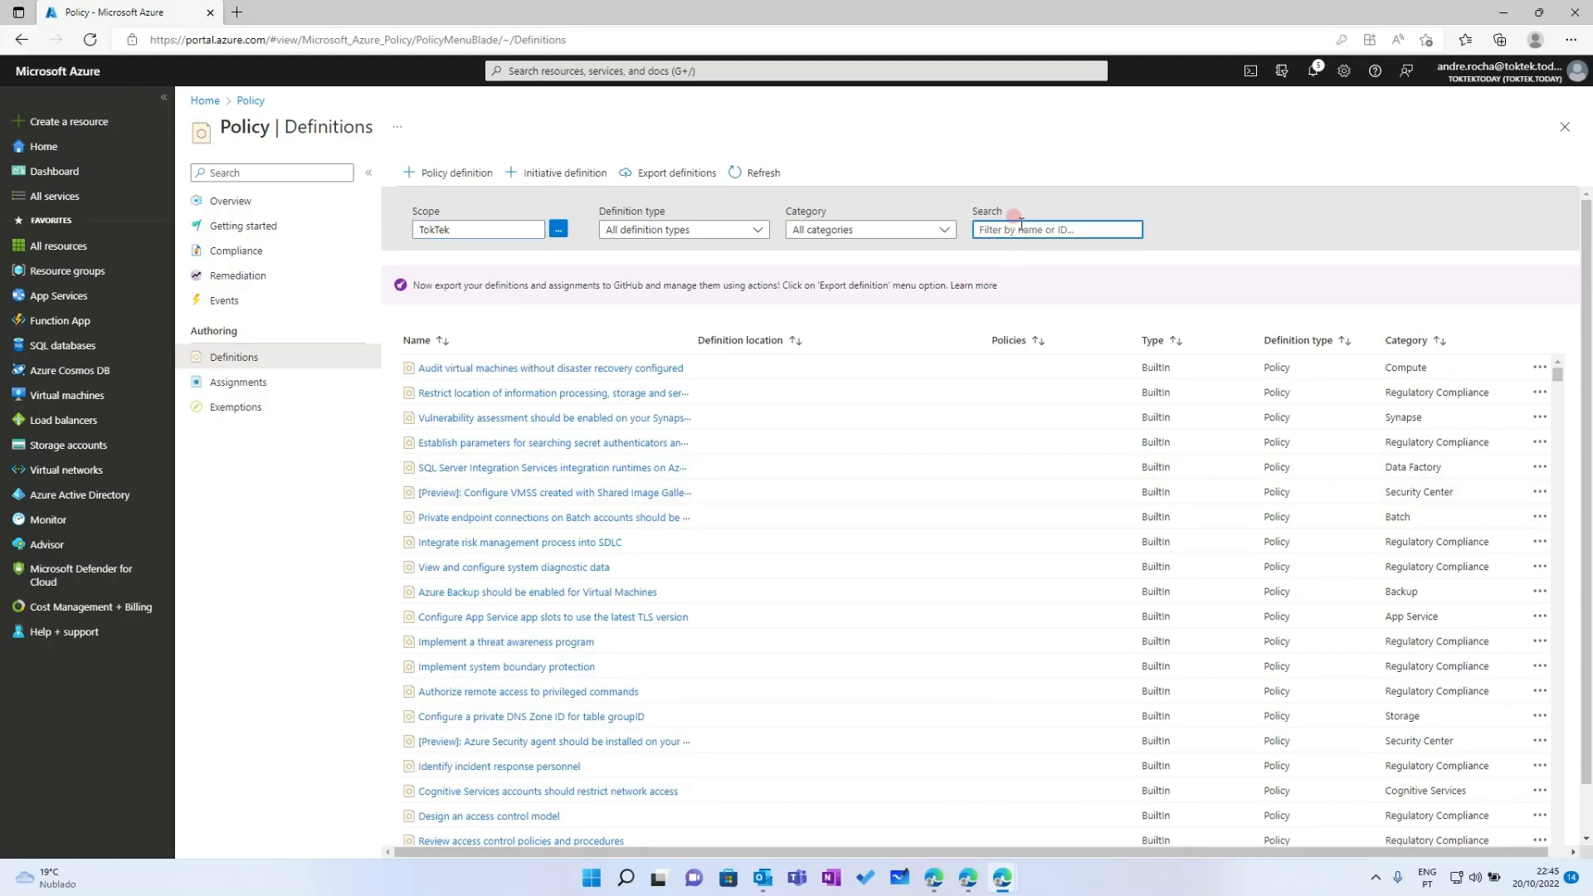
{"action": "type", "text": "deploy"}
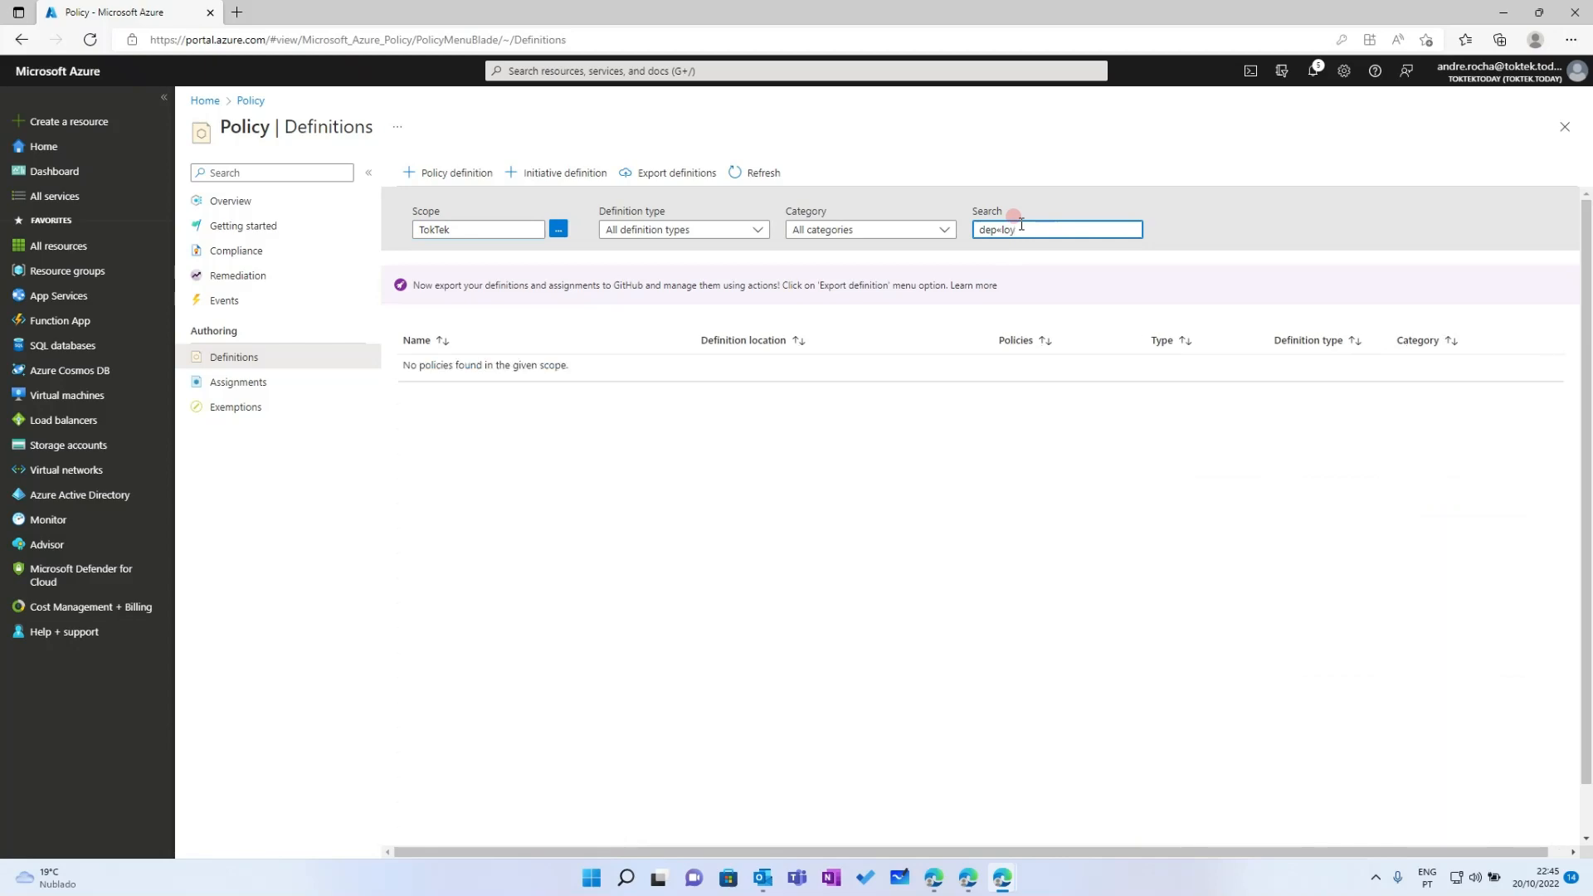
{"action": "key", "text": "BackSpace"}
{"action": "key", "text": "BackSpace"}
{"action": "key", "text": "BackSpace"}
{"action": "key", "text": "BackSpace"}
{"action": "type", "text": "lo"}
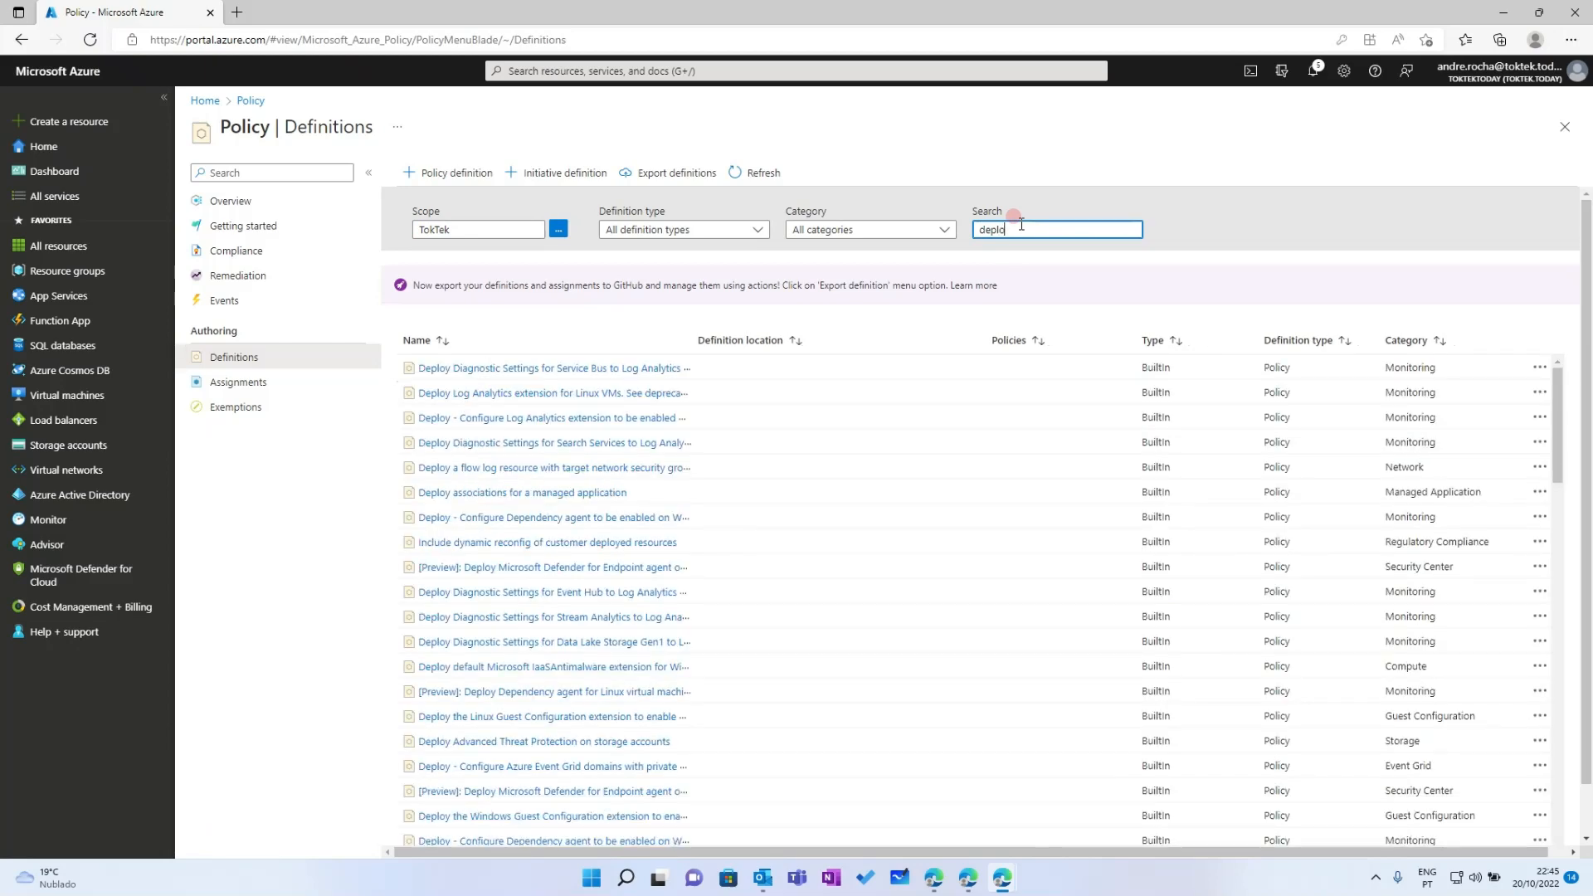
{"action": "type", "text": "y windows"}
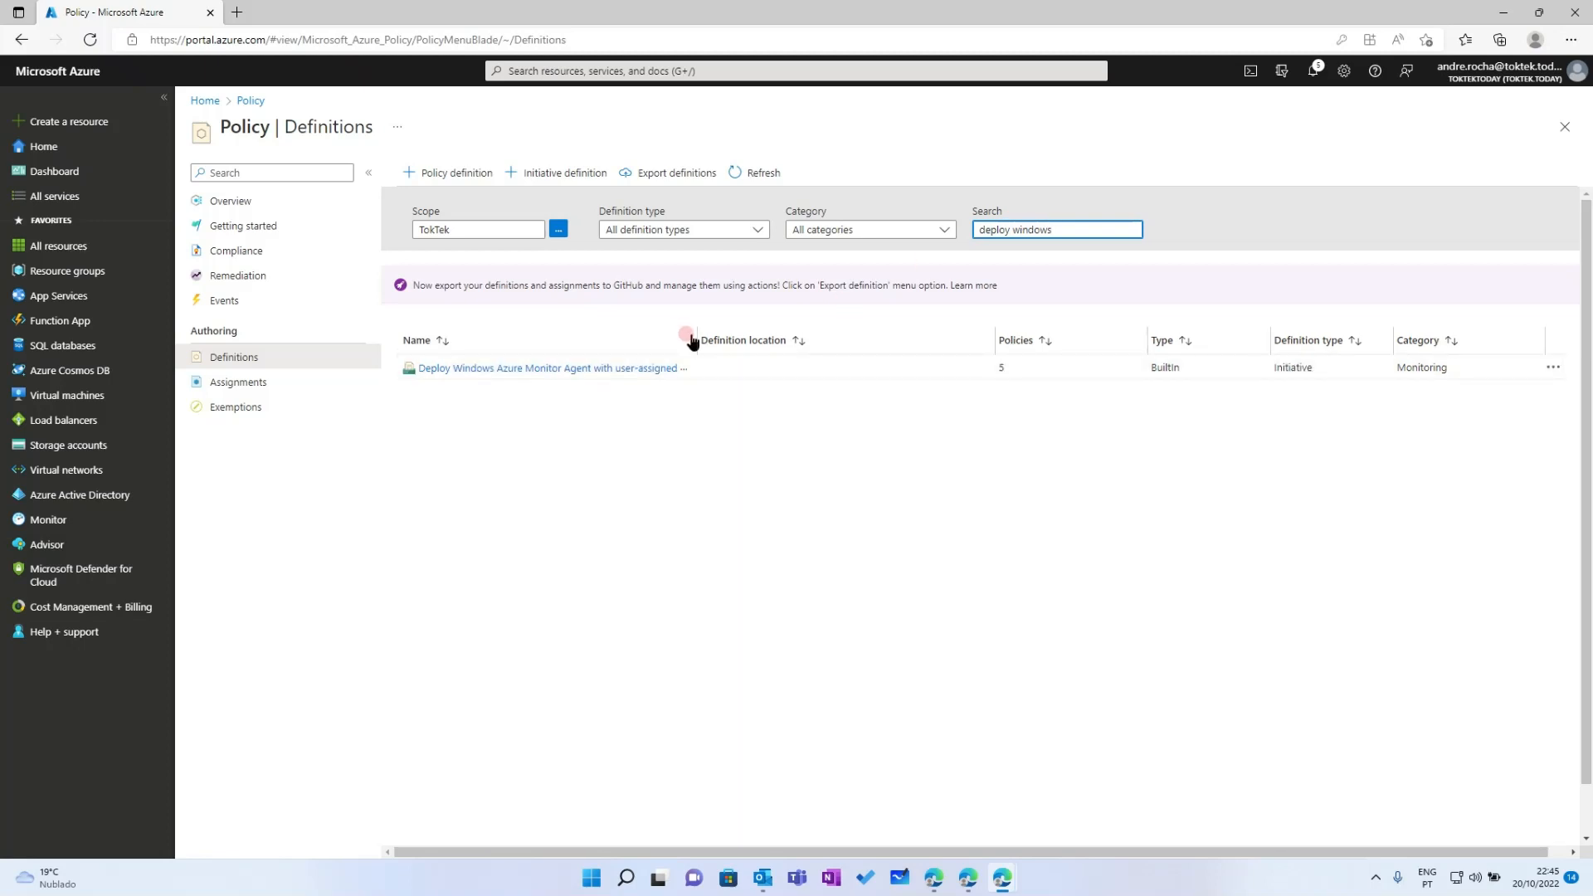
{"action": "left_click_drag", "start_coordinate": [694, 327], "coordinate": [953, 326]}
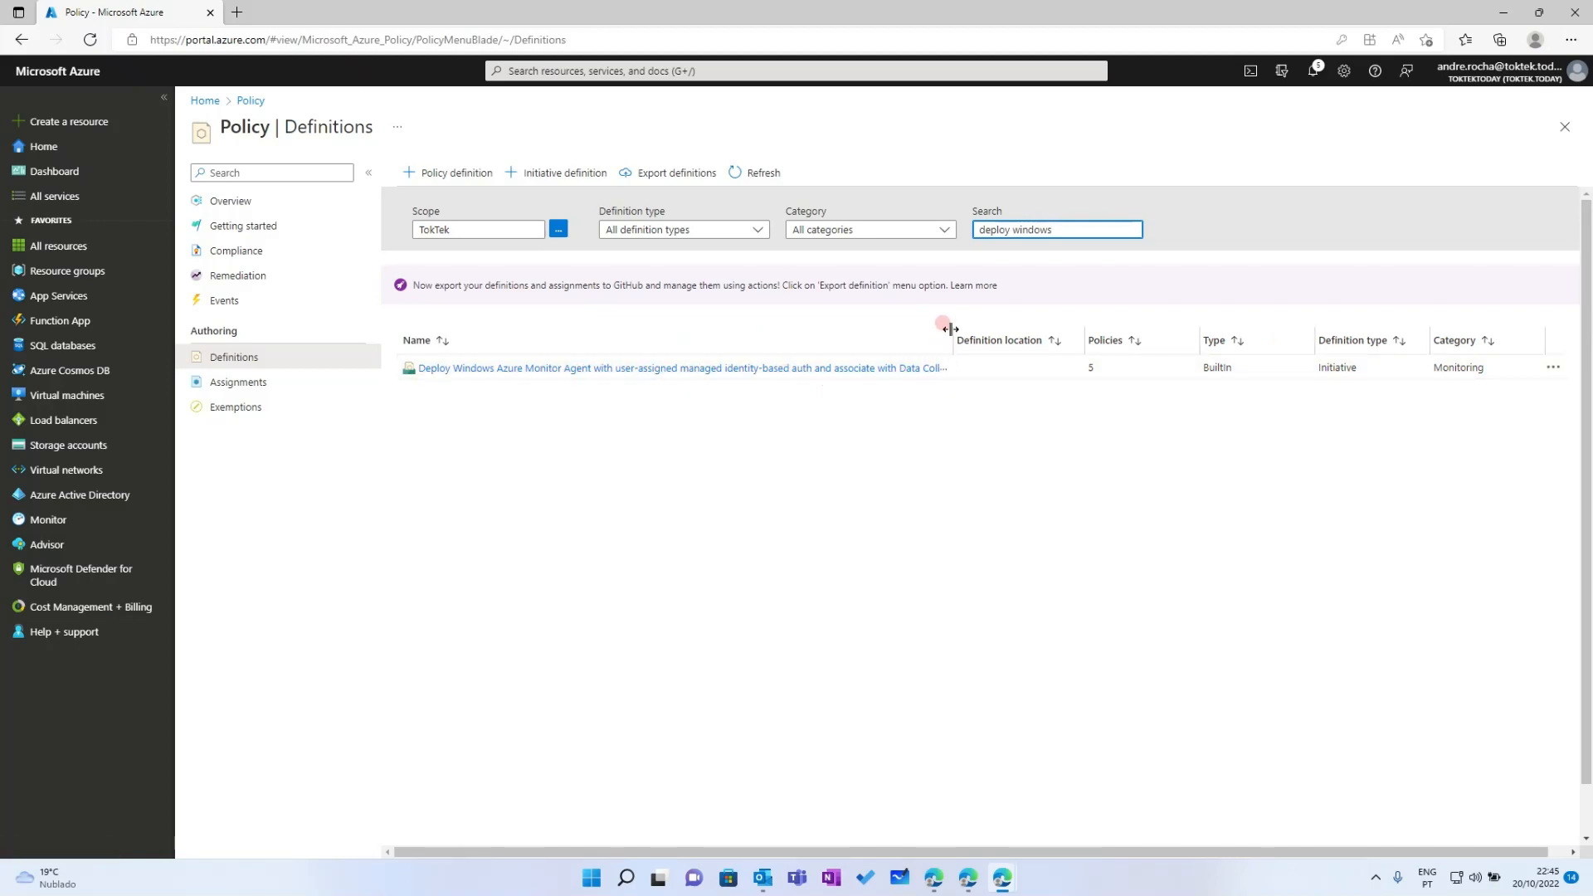
{"action": "left_click_drag", "start_coordinate": [948, 327], "coordinate": [1119, 327]}
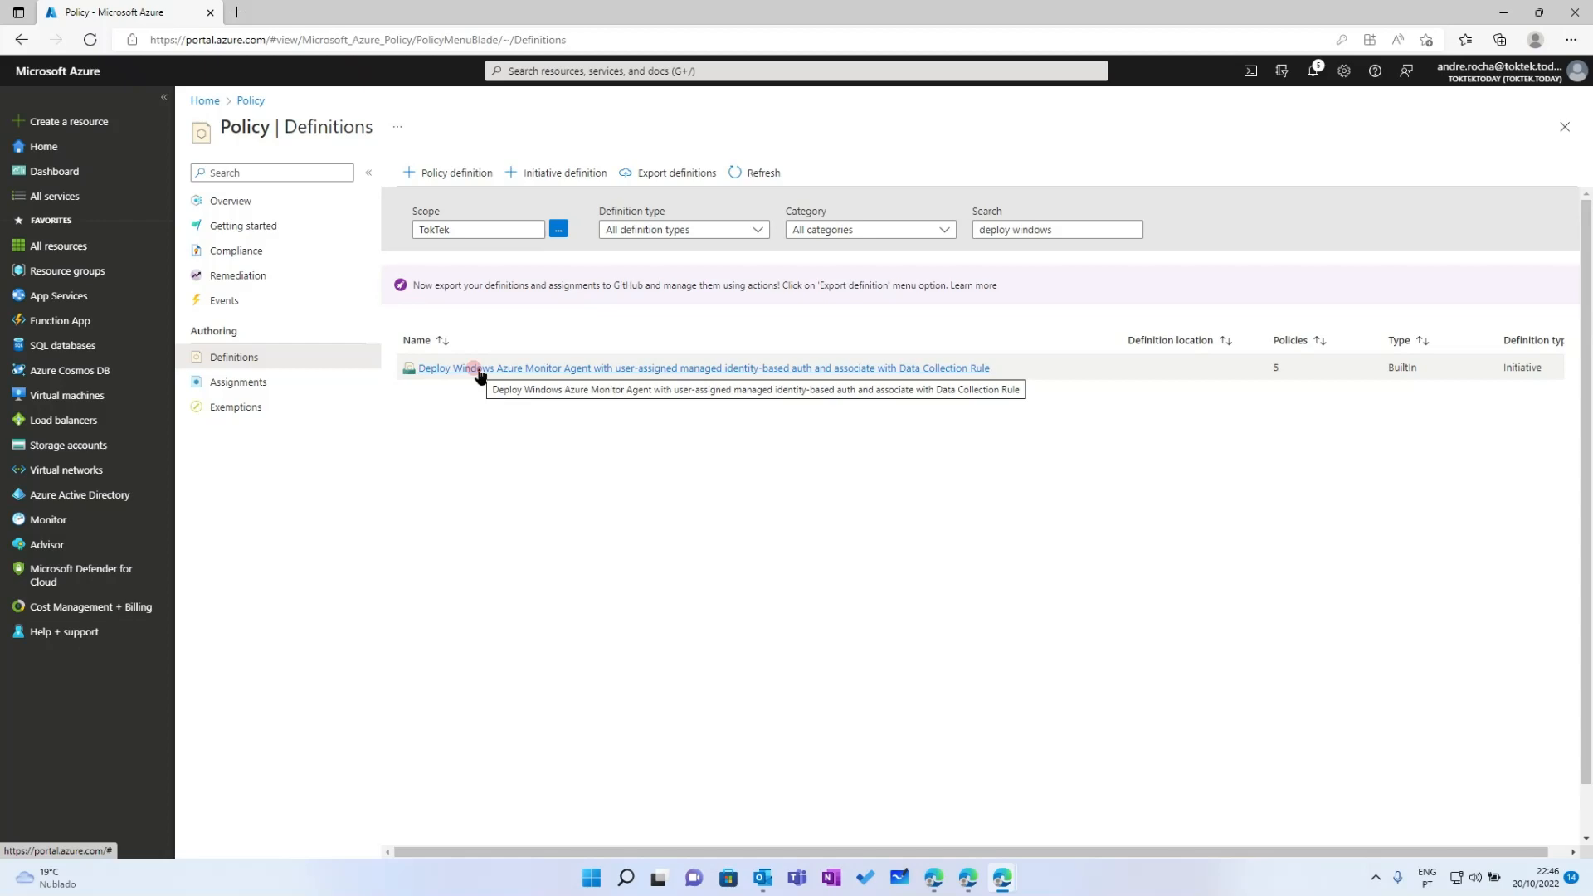
Open the Deploy Windows Azure Monitor Agent with user-assigned managed identity initiative and click Assign
{"action": "left_click", "coordinate": [535, 368]}
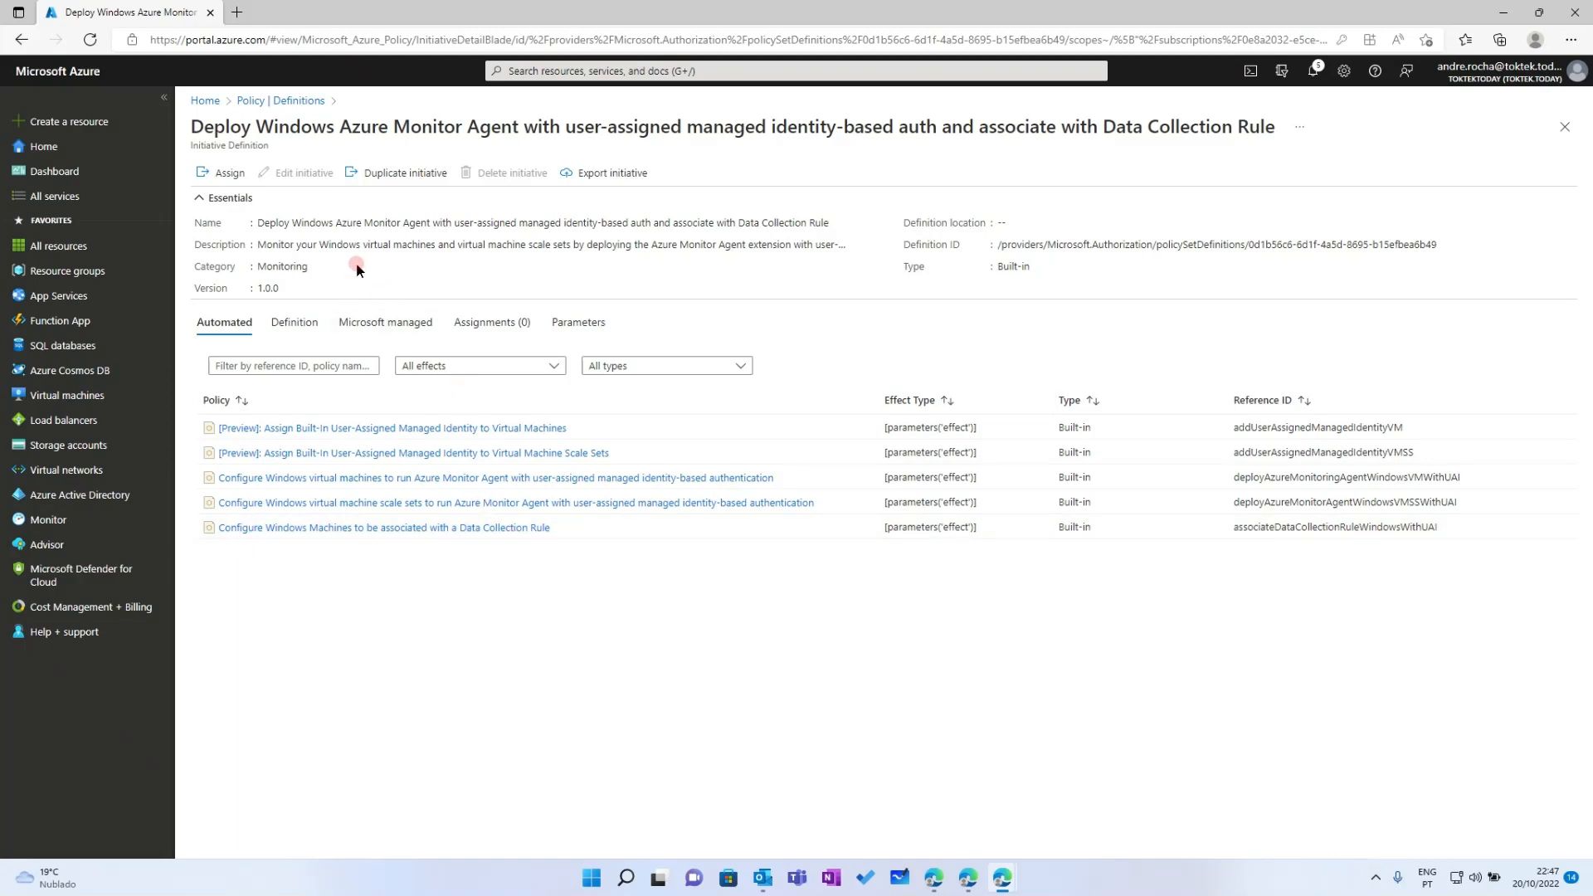
{"action": "left_click", "coordinate": [238, 173]}
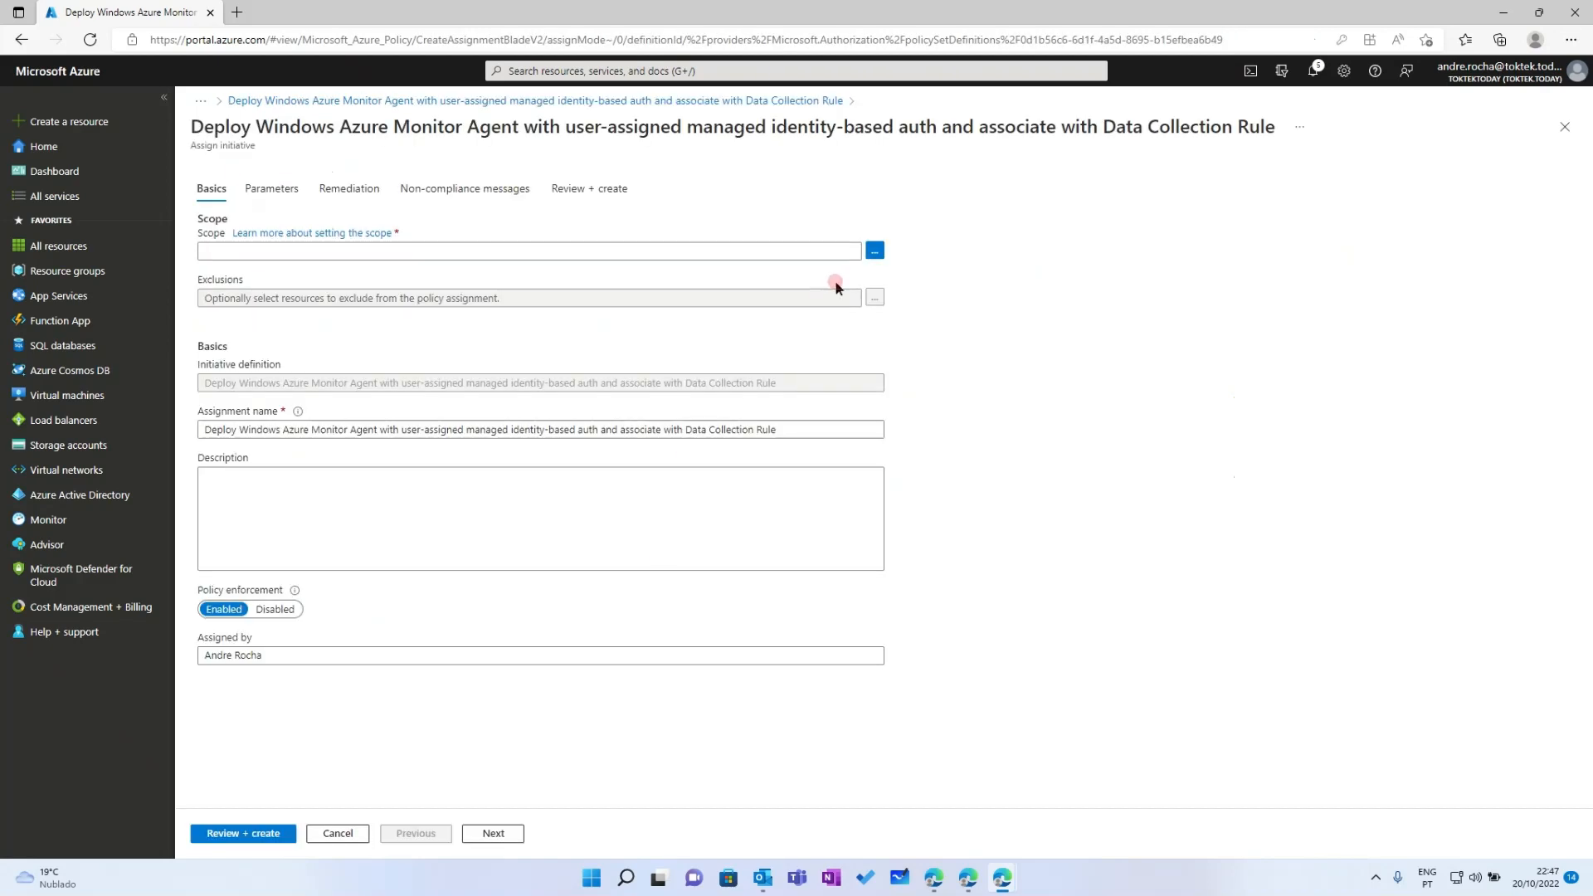
Open the Scope panel listing Tenant Root Group and DummyMgmtGrp management groups
{"action": "left_click", "coordinate": [876, 251]}
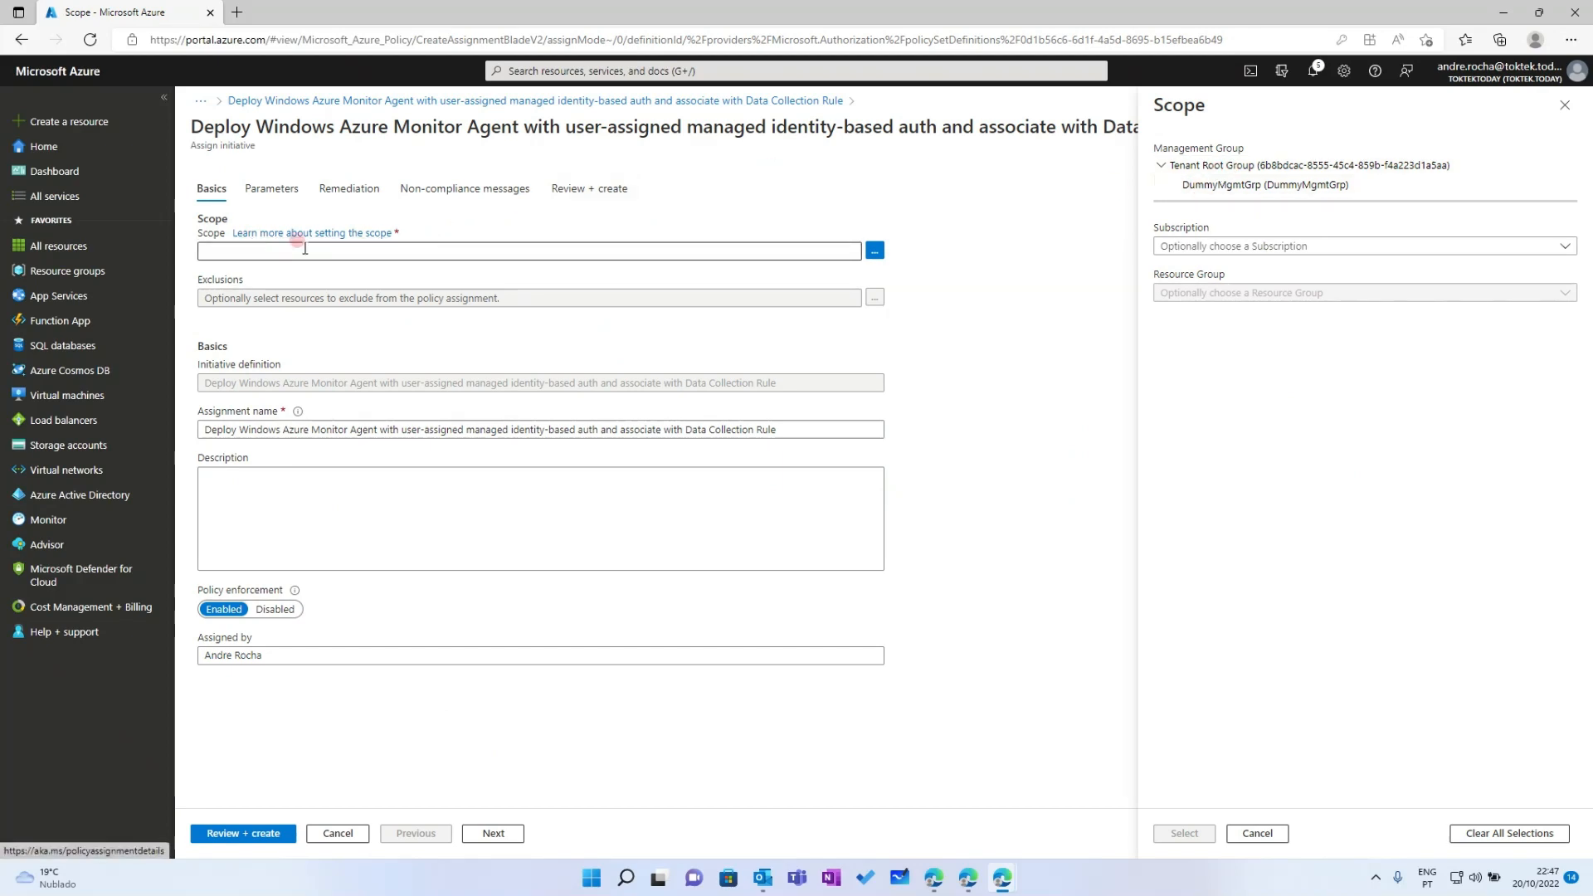
Choose Tenant Root Group as the assignment scope, leaving subscription unset, and confirm it
{"action": "left_click", "coordinate": [1234, 188]}
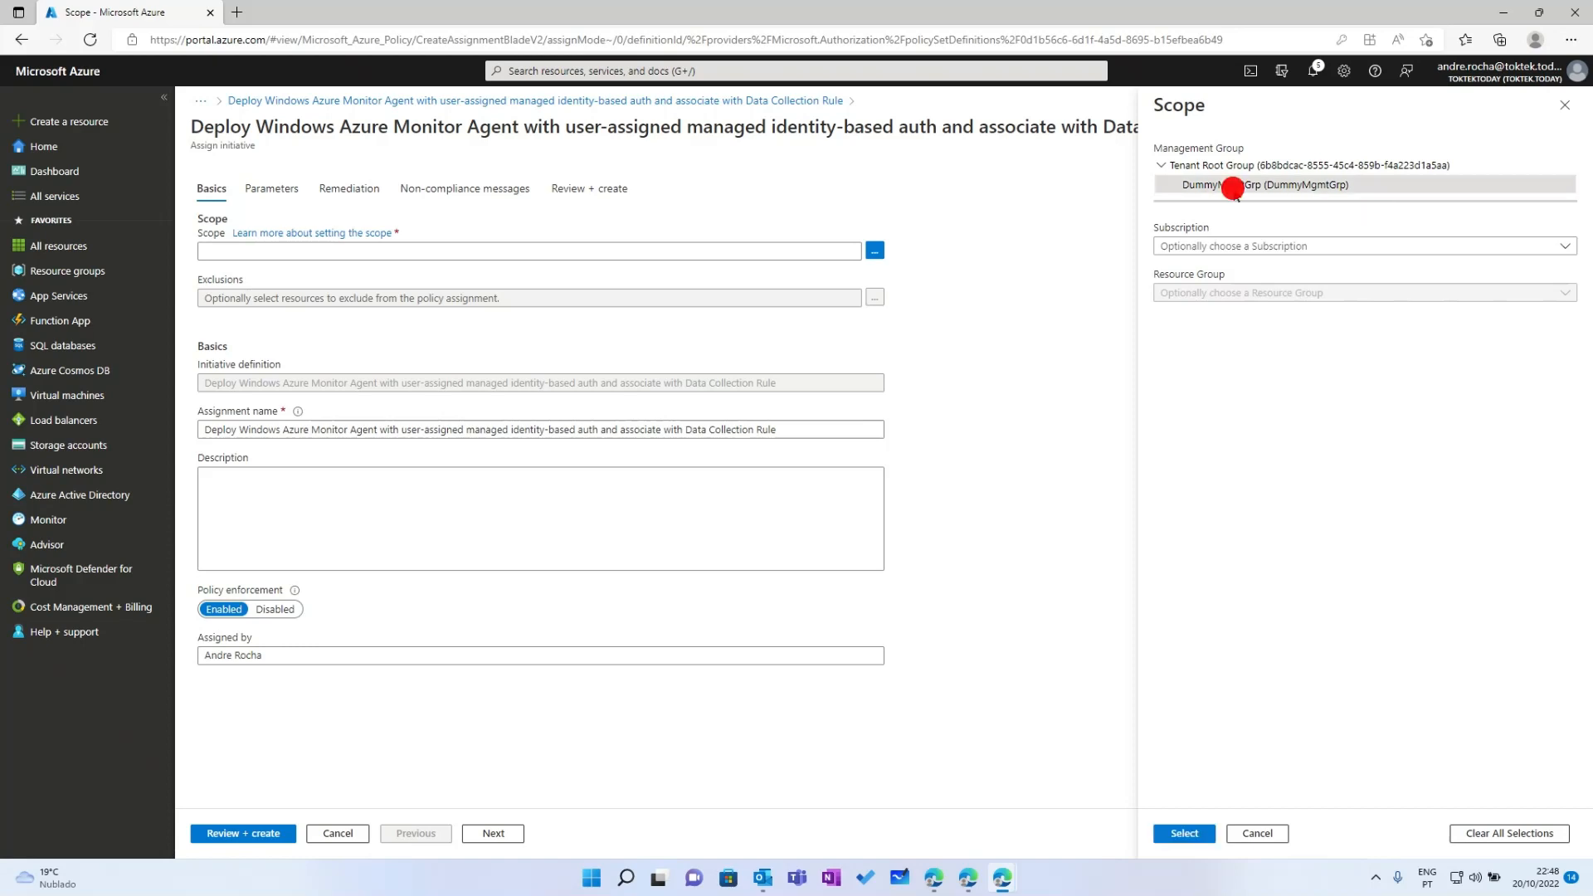
{"action": "left_click", "coordinate": [1224, 167]}
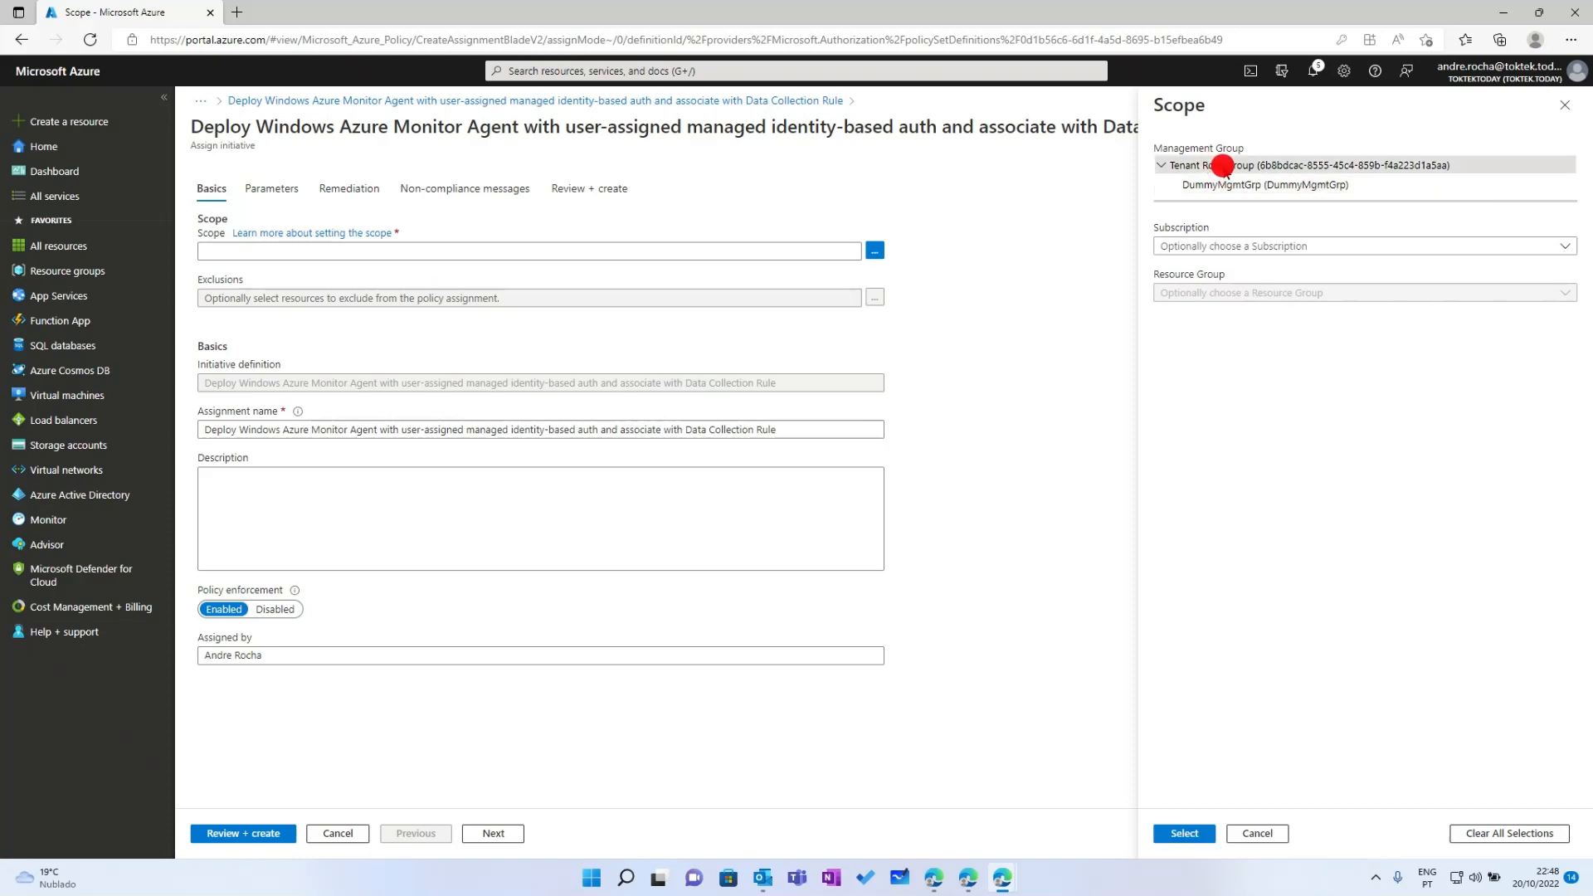
{"action": "left_click", "coordinate": [1205, 167]}
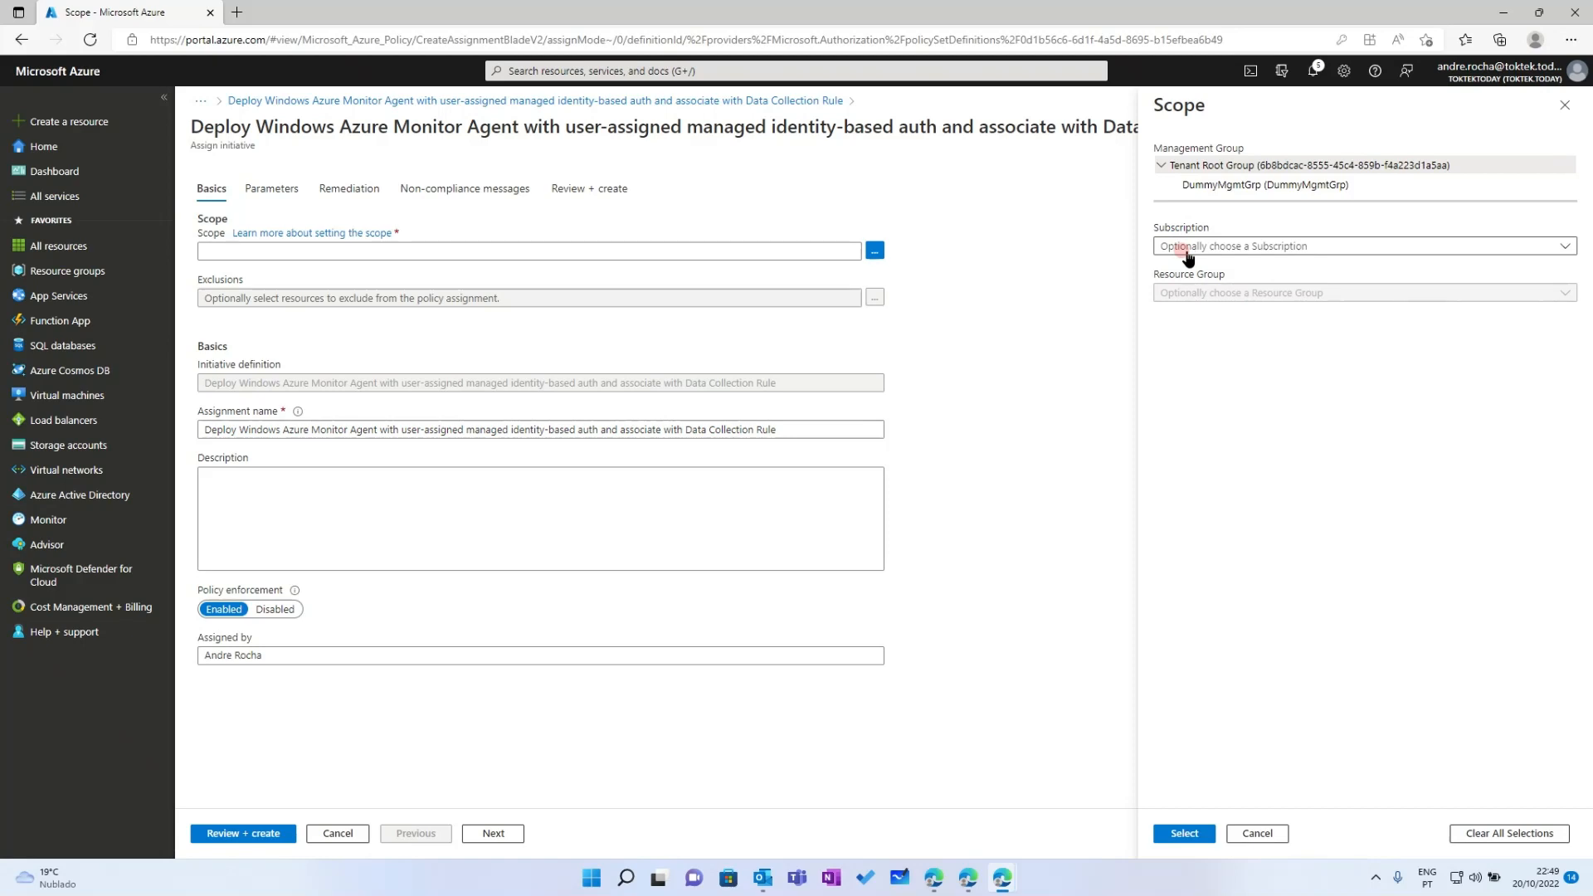
{"action": "left_click", "coordinate": [1216, 246]}
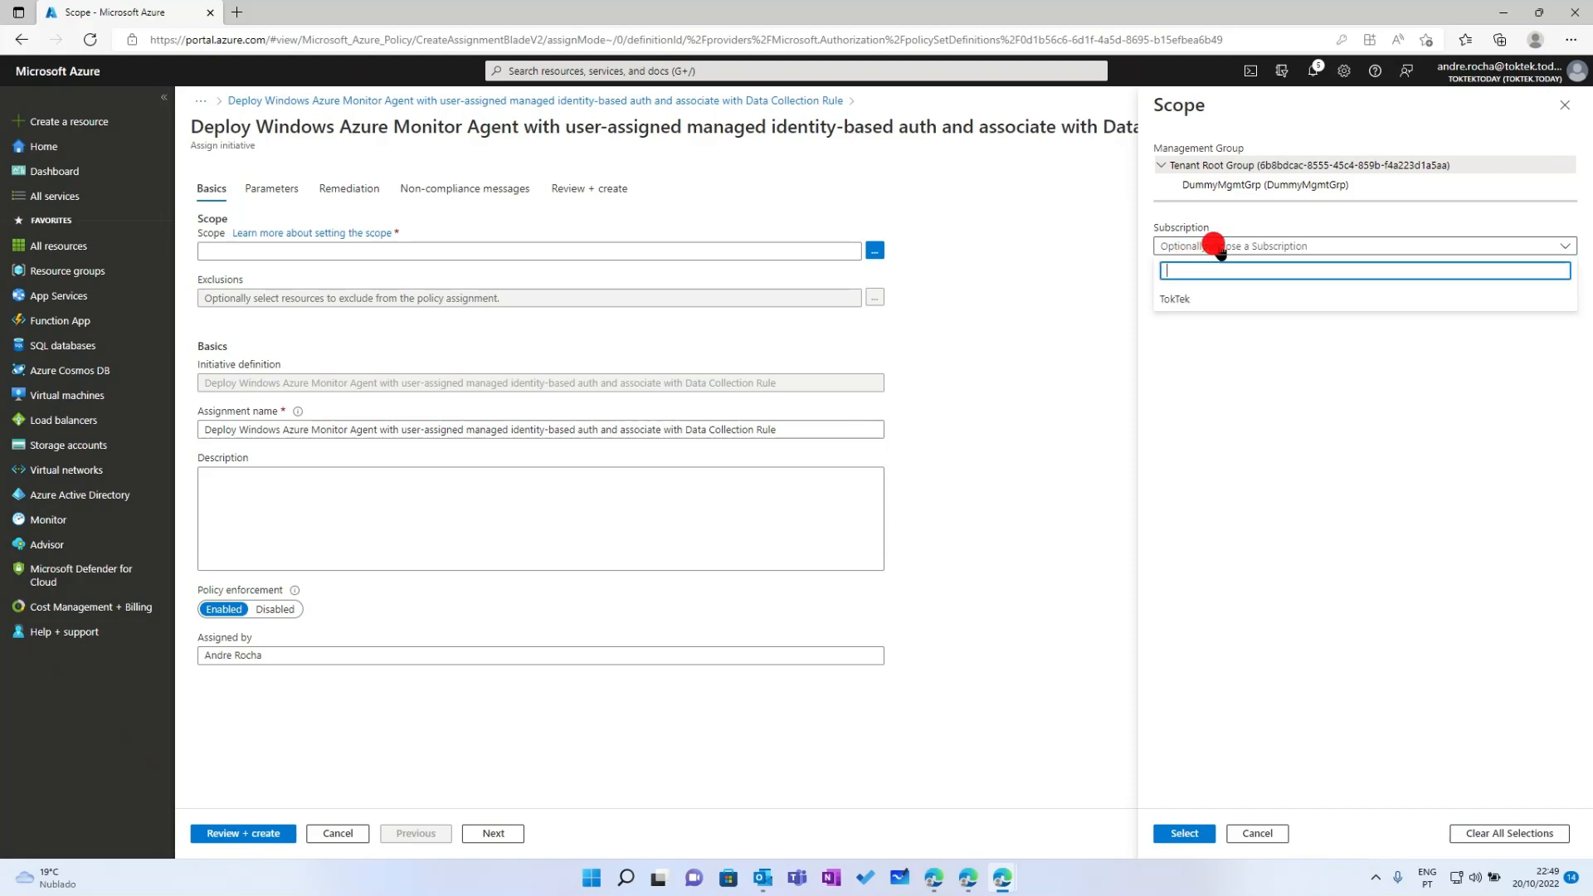
{"action": "left_click", "coordinate": [1228, 383]}
{"action": "left_click", "coordinate": [1195, 184]}
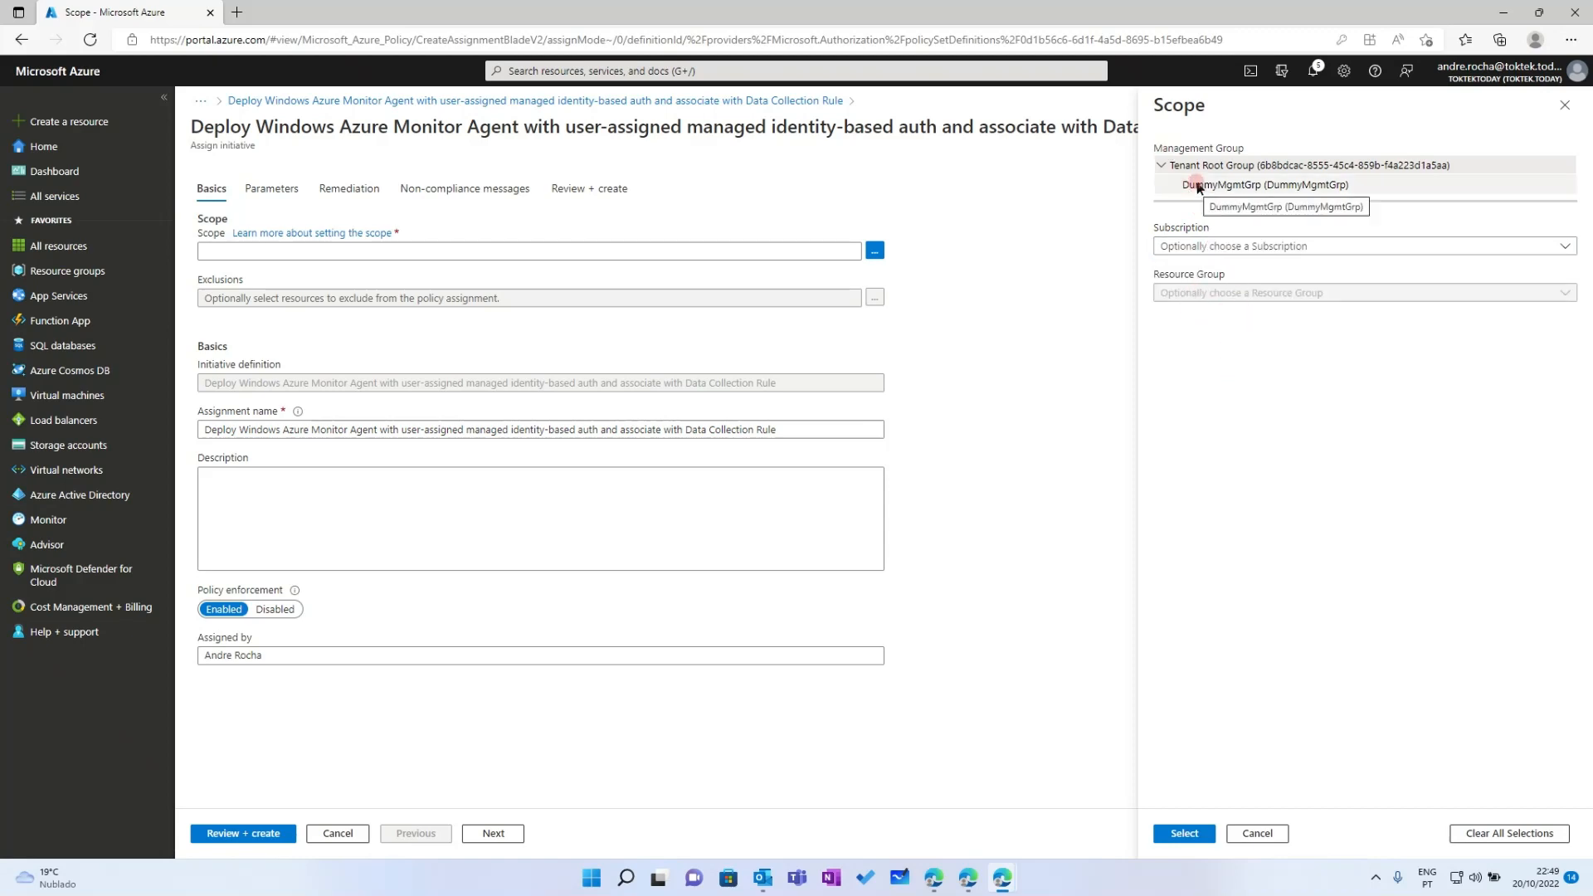
{"action": "left_click", "coordinate": [1195, 164]}
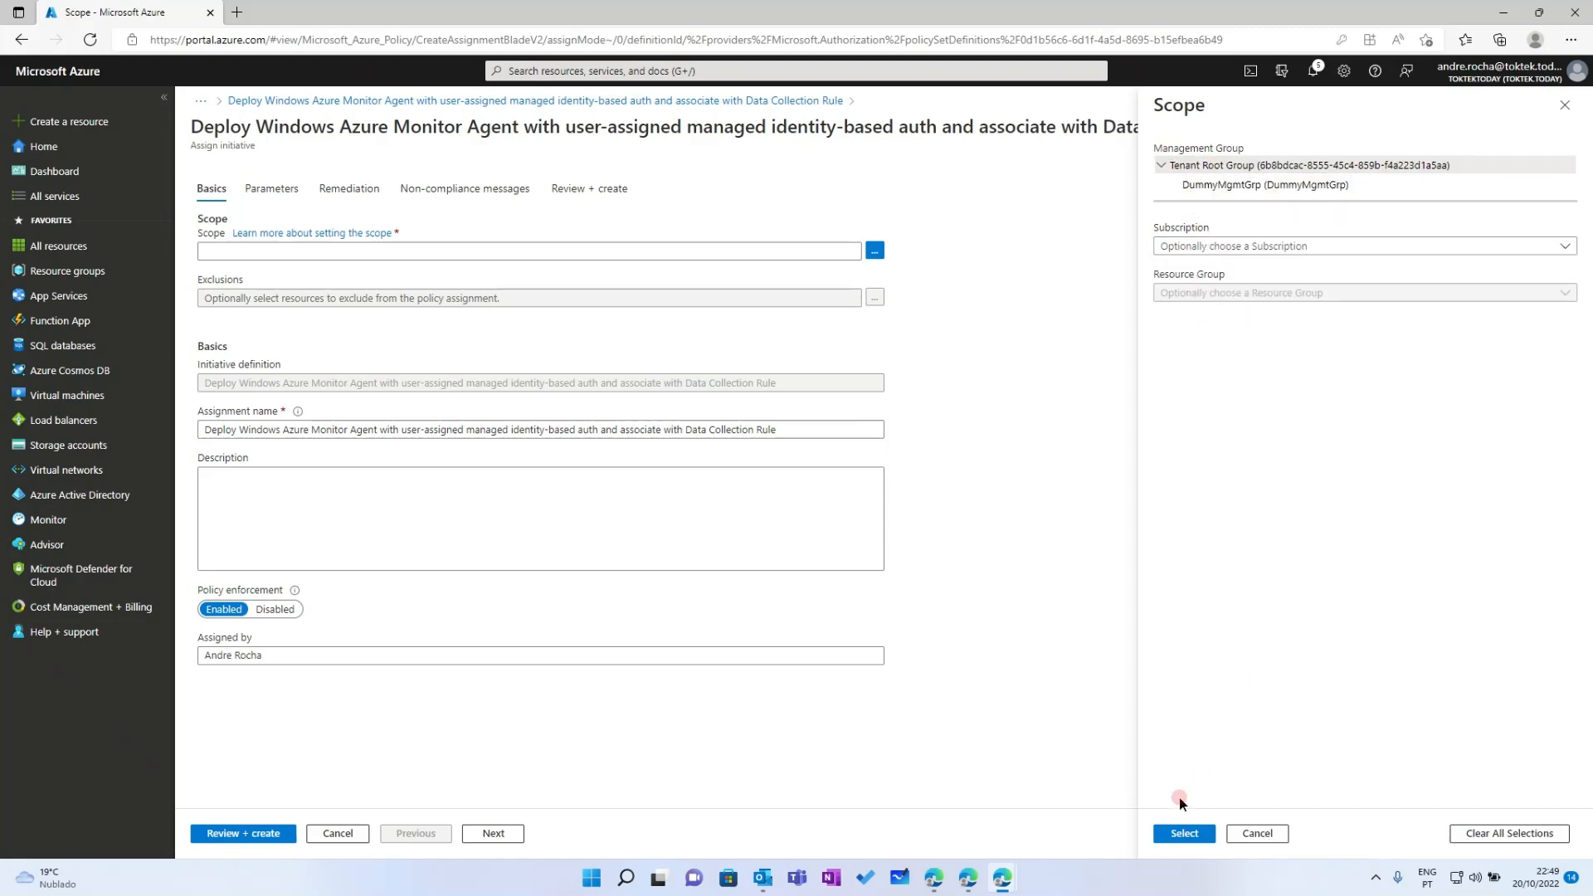
{"action": "left_click", "coordinate": [1185, 833]}
{"action": "left_click", "coordinate": [371, 312]}
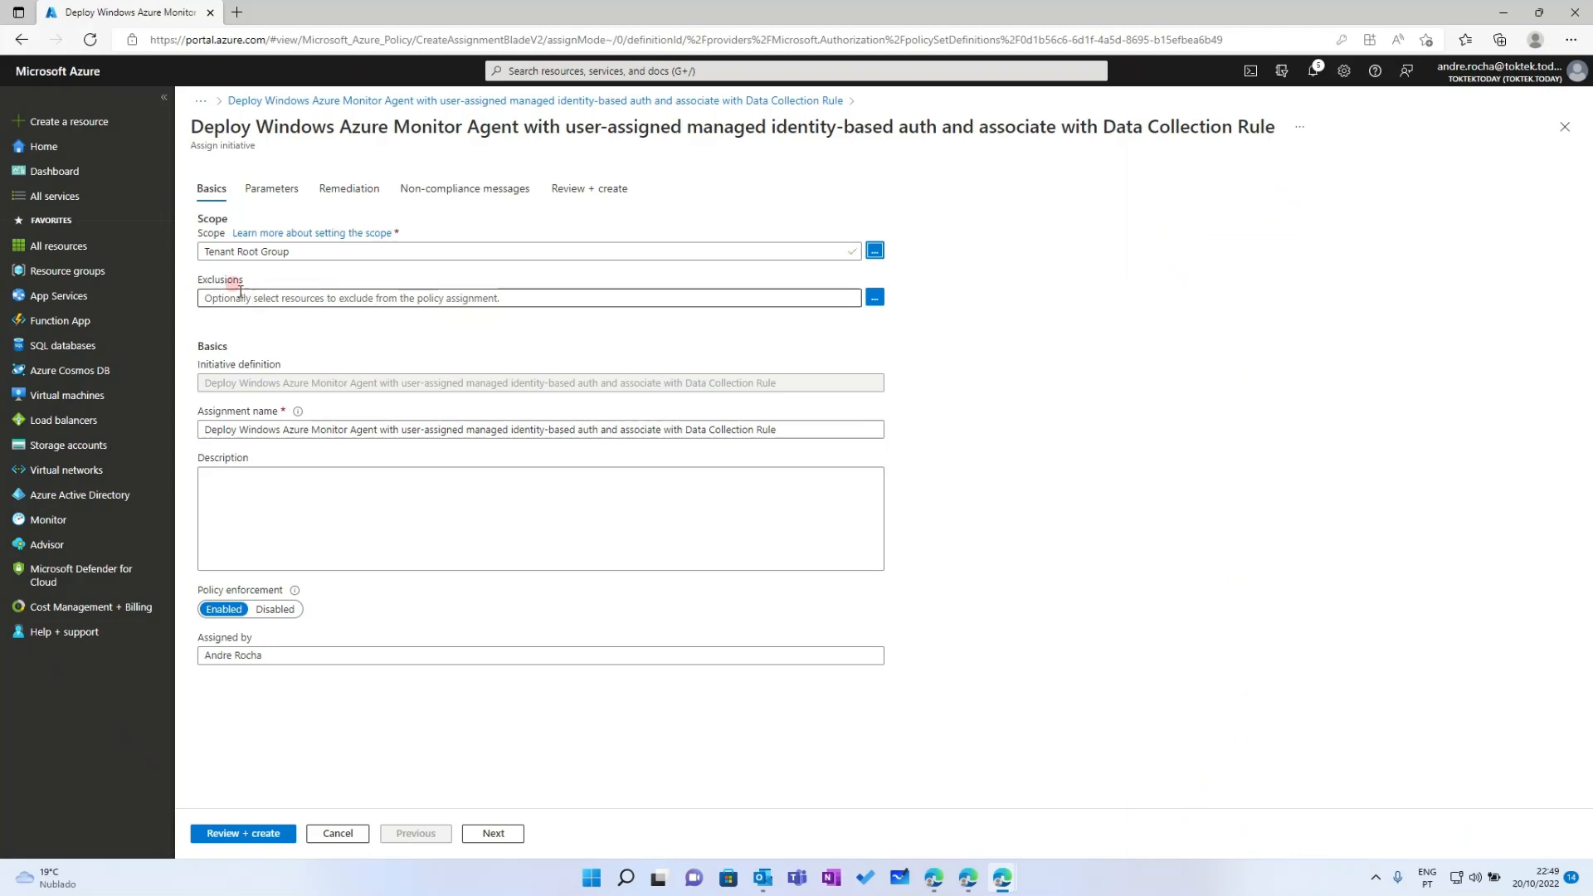
Review Exclusions, Description and Policy enforcement on Basics, then move to Parameters
{"action": "left_click", "coordinate": [221, 430]}
{"action": "left_click", "coordinate": [787, 429]}
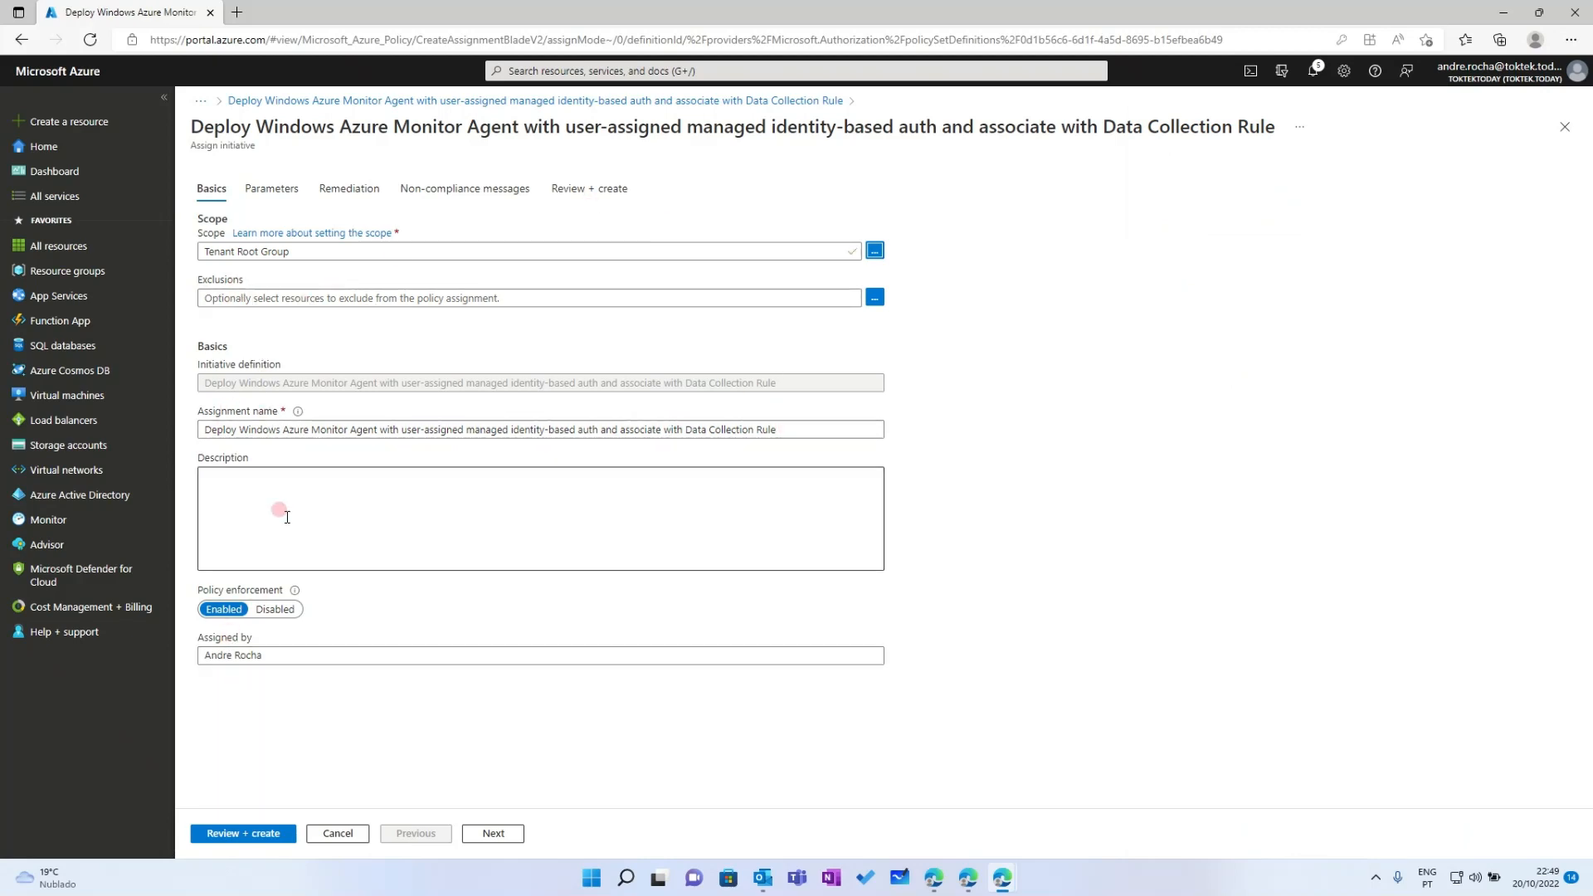
{"action": "left_click", "coordinate": [301, 657]}
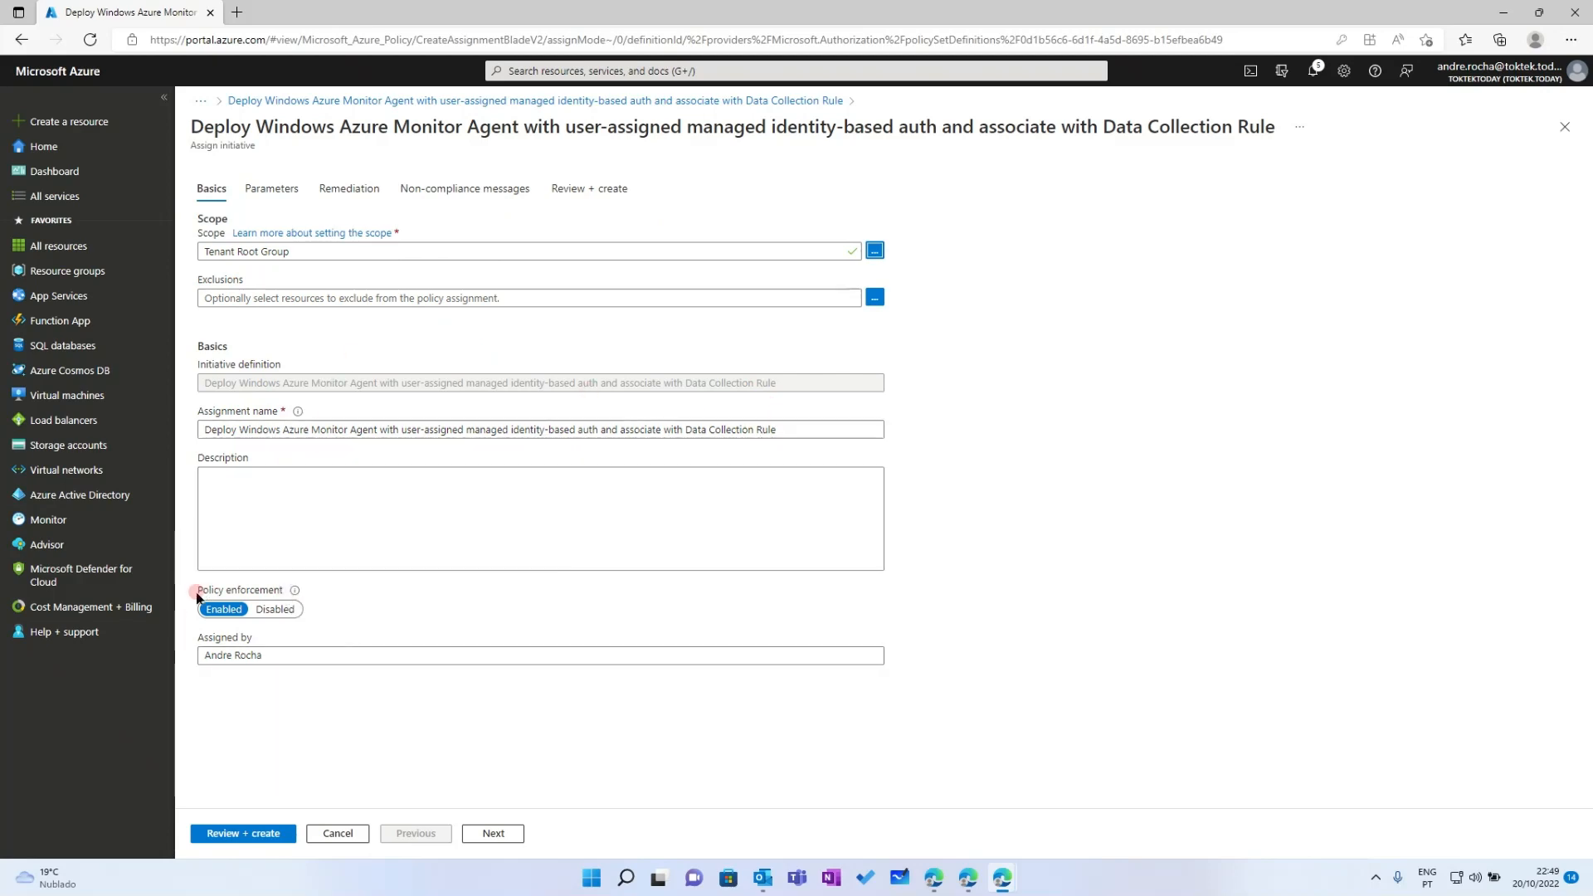
{"action": "left_click", "coordinate": [386, 603]}
{"action": "left_click_drag", "start_coordinate": [200, 589], "coordinate": [236, 596]}
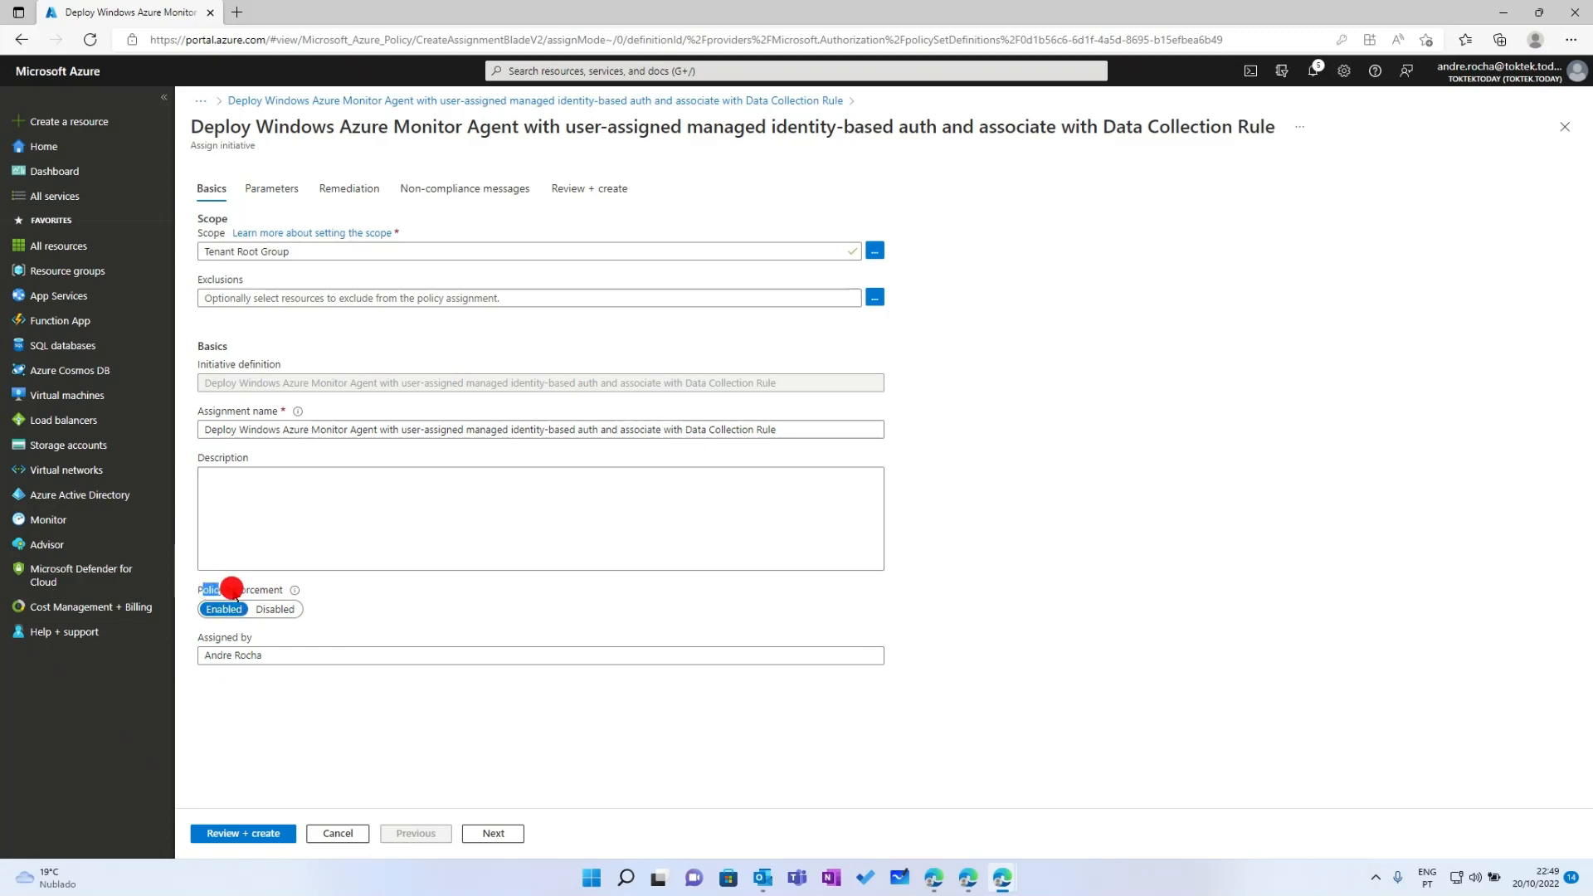
{"action": "left_click", "coordinate": [286, 611]}
{"action": "left_click", "coordinate": [264, 191]}
{"action": "left_click", "coordinate": [209, 191]}
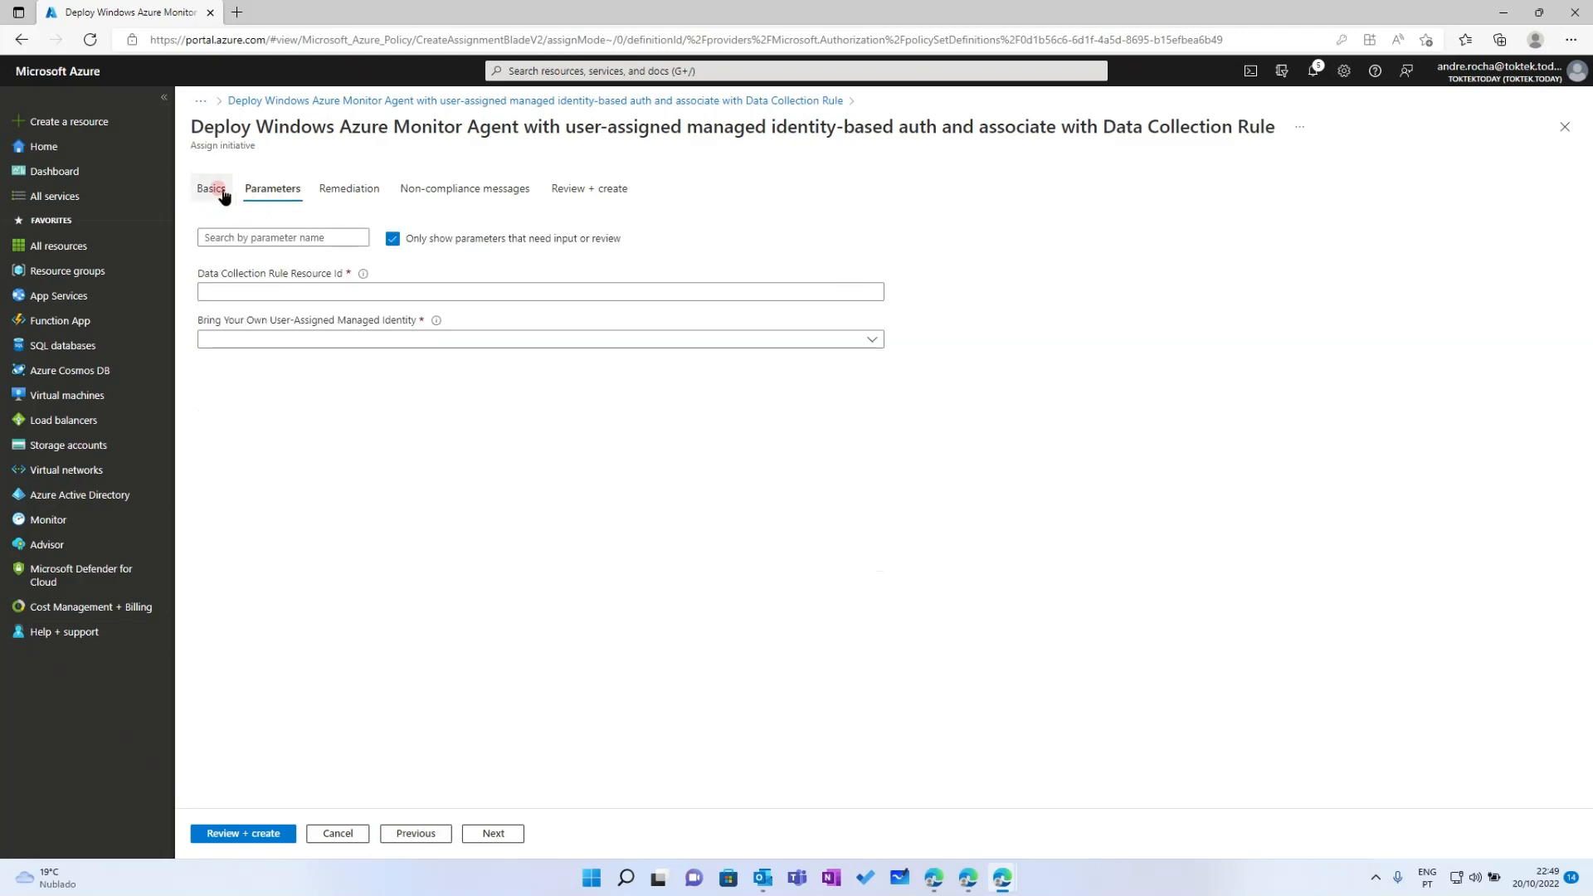
Uncheck 'Only show parameters that need input or review' to list all parameters
{"action": "left_click", "coordinate": [278, 189]}
{"action": "left_click", "coordinate": [392, 239]}
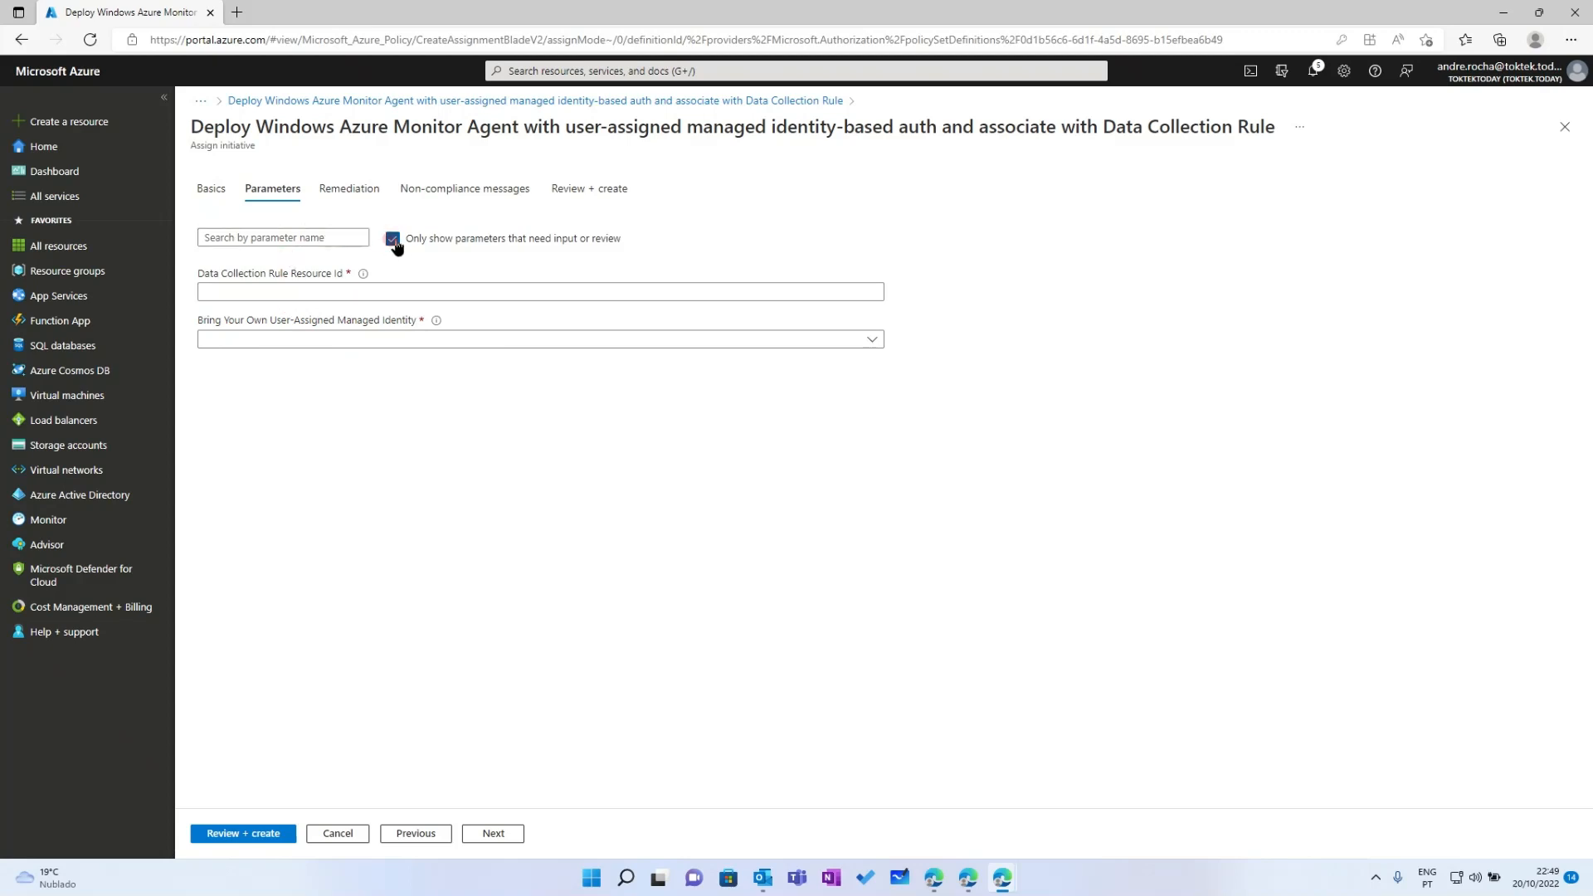
{"action": "left_click", "coordinate": [392, 239]}
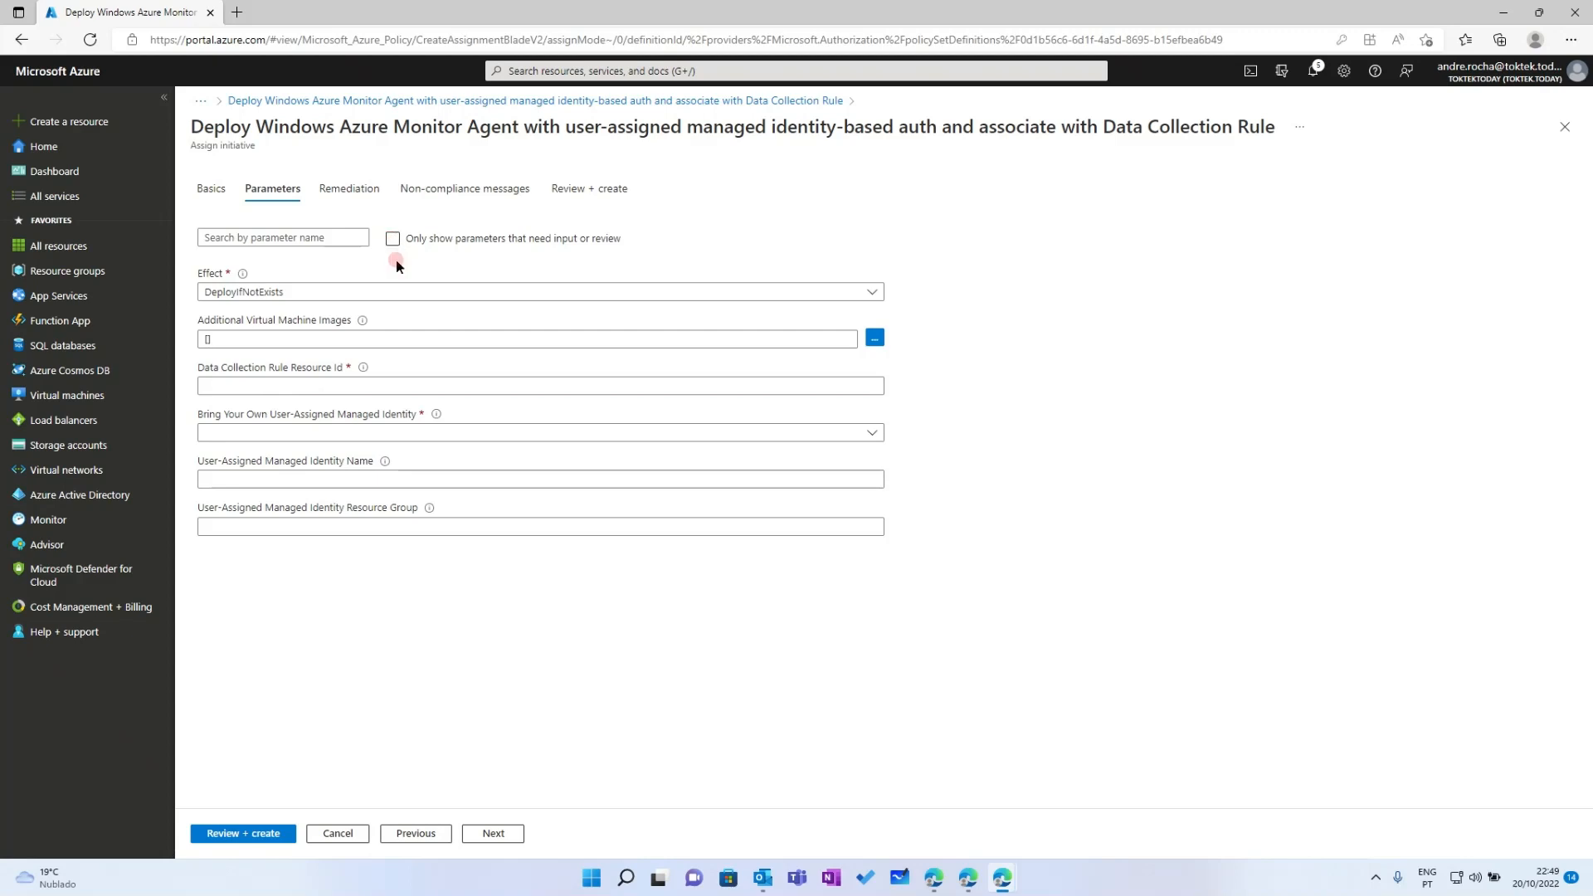
{"action": "left_click", "coordinate": [318, 384]}
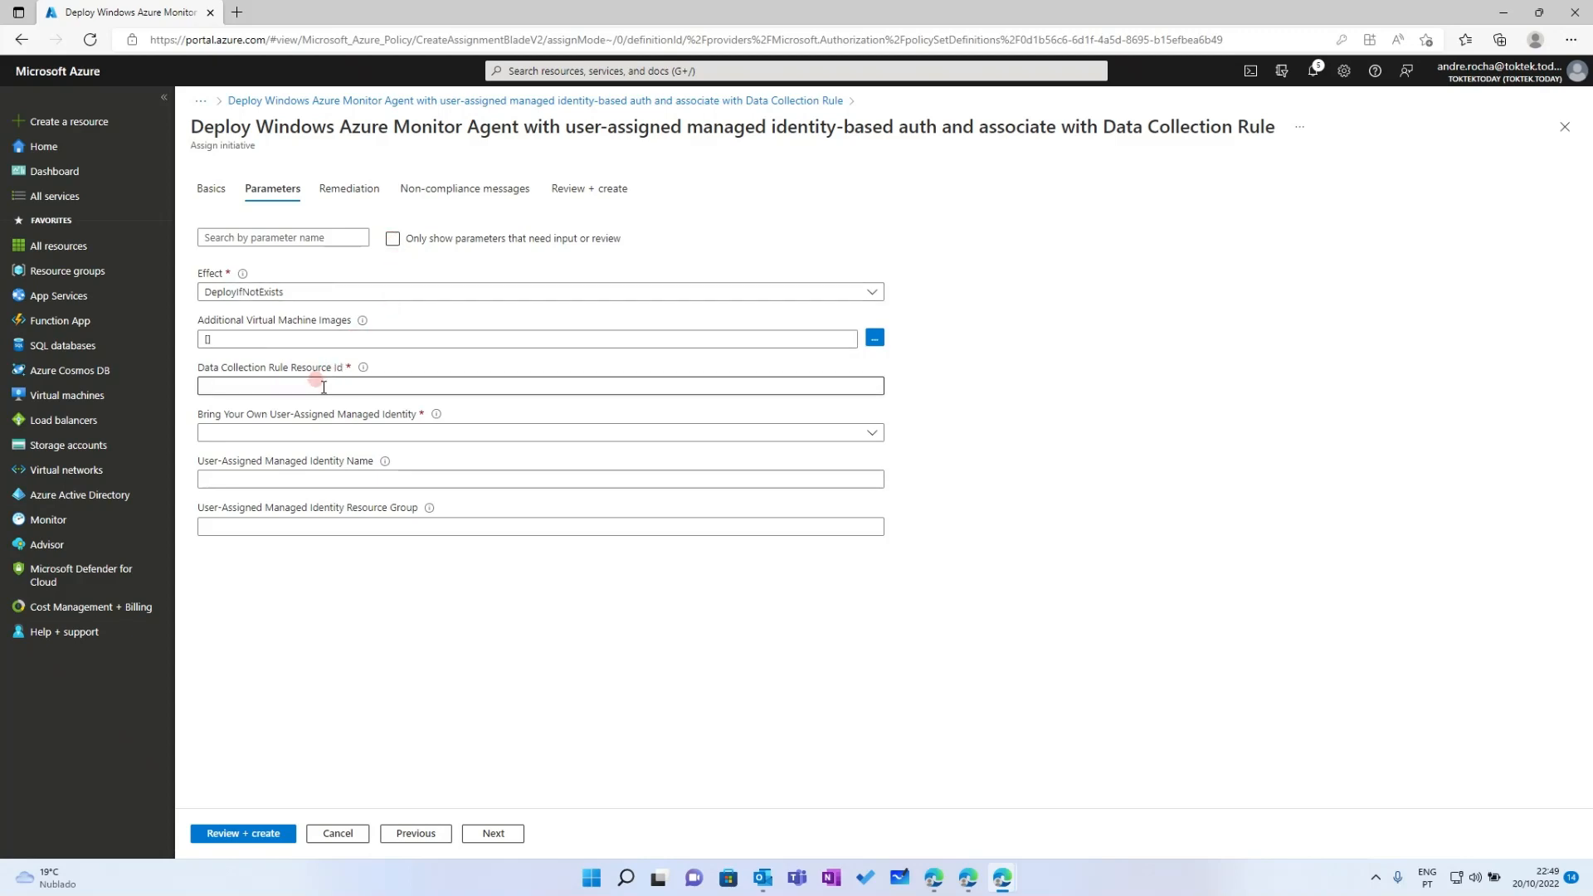
{"action": "left_click", "coordinate": [323, 386]}
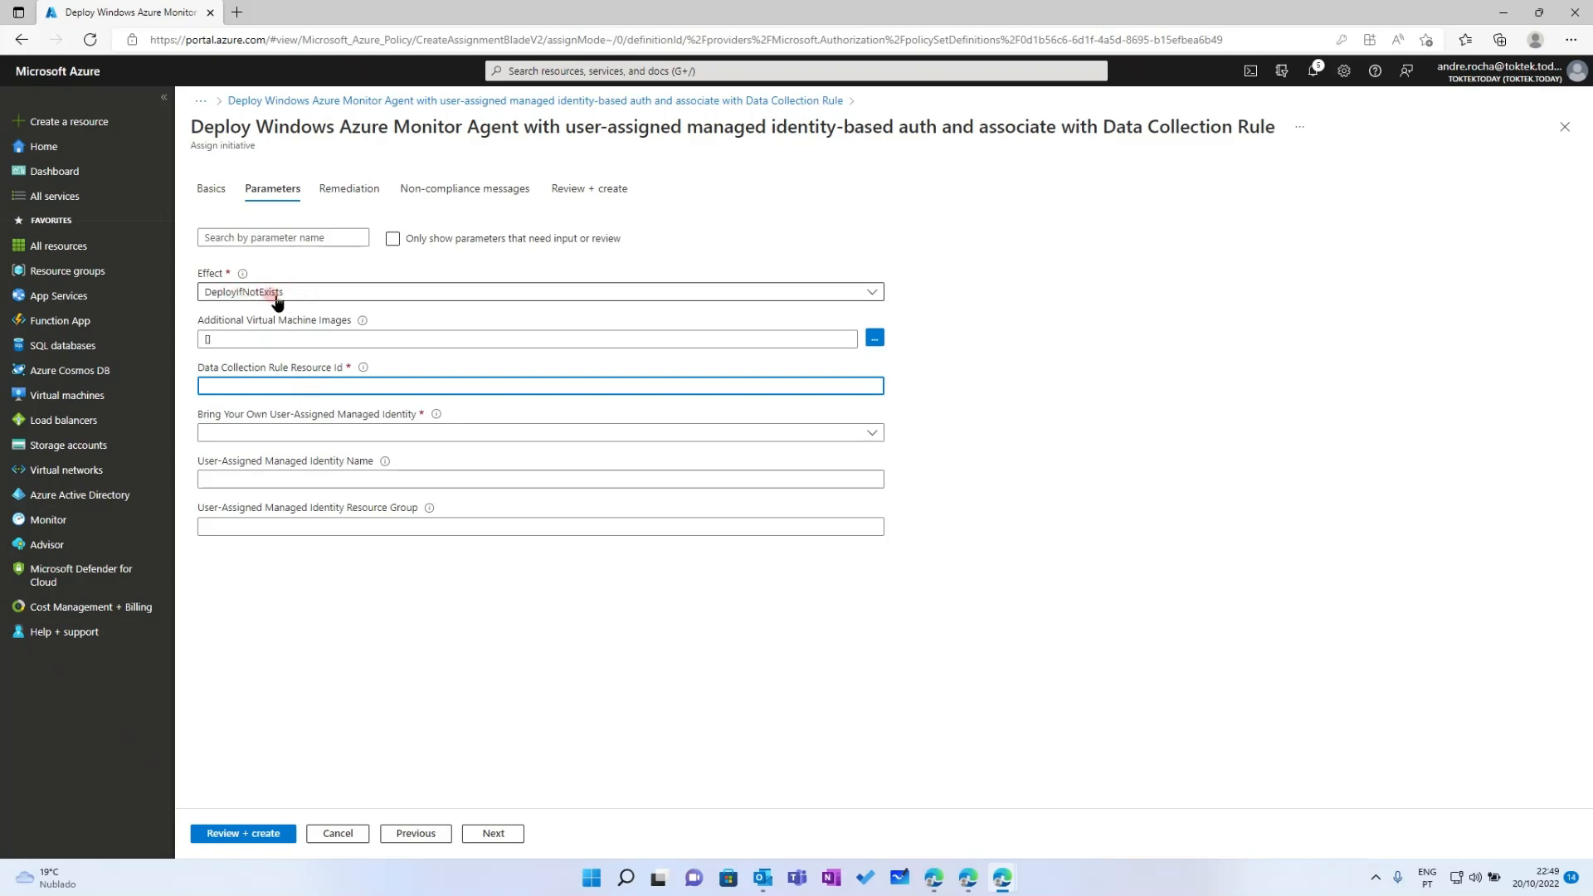
Keep the Effect parameter set to DeployIfNotExists
{"action": "left_click", "coordinate": [307, 297]}
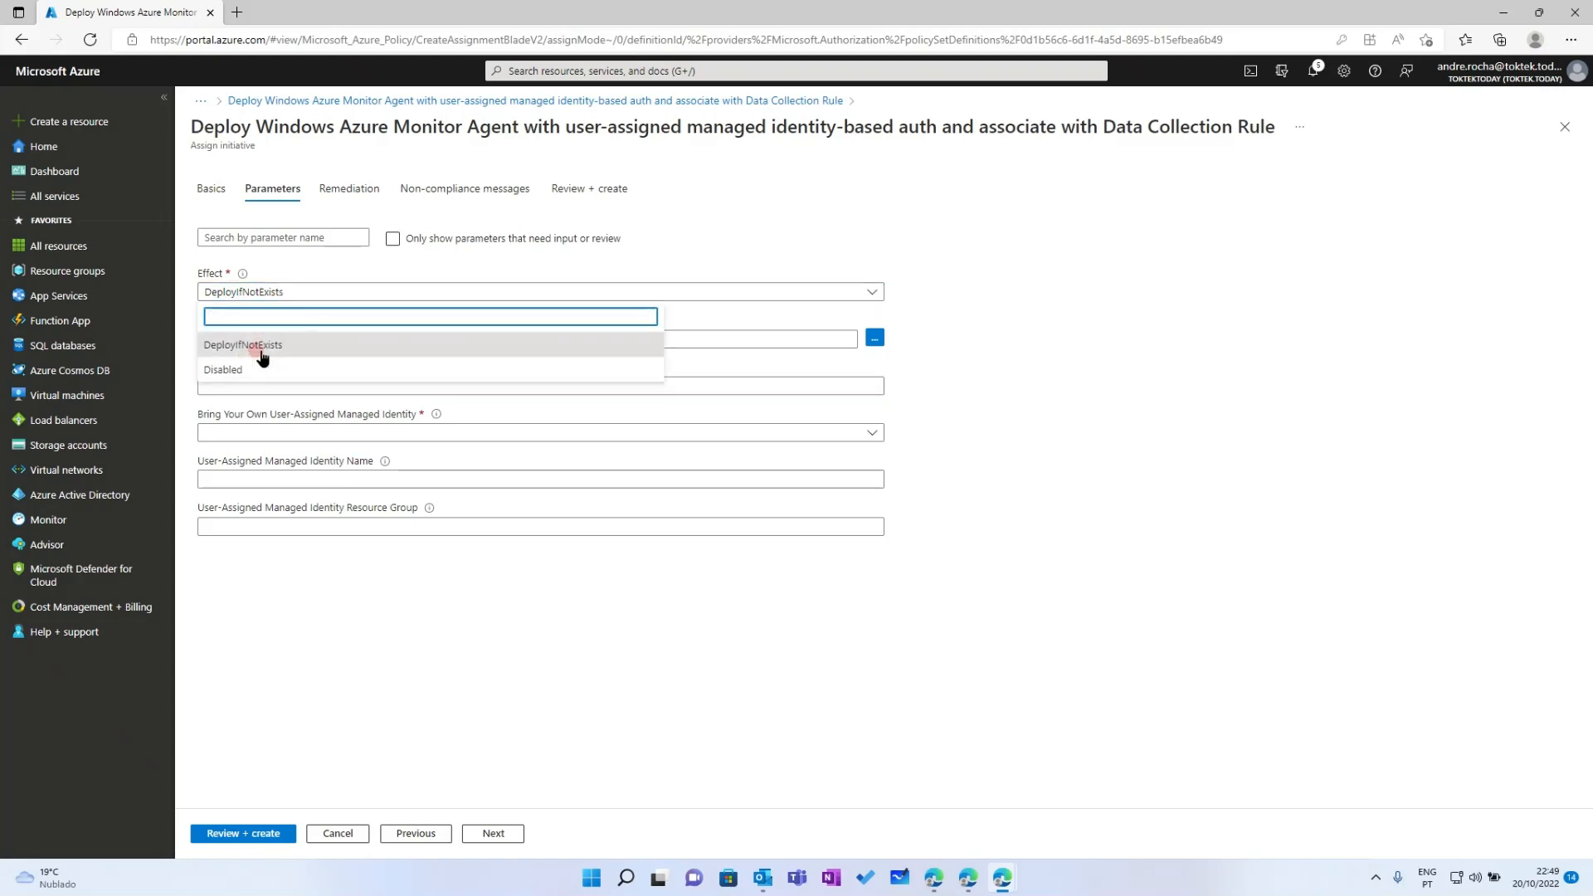
{"action": "left_click", "coordinate": [299, 347]}
{"action": "left_click", "coordinate": [338, 294]}
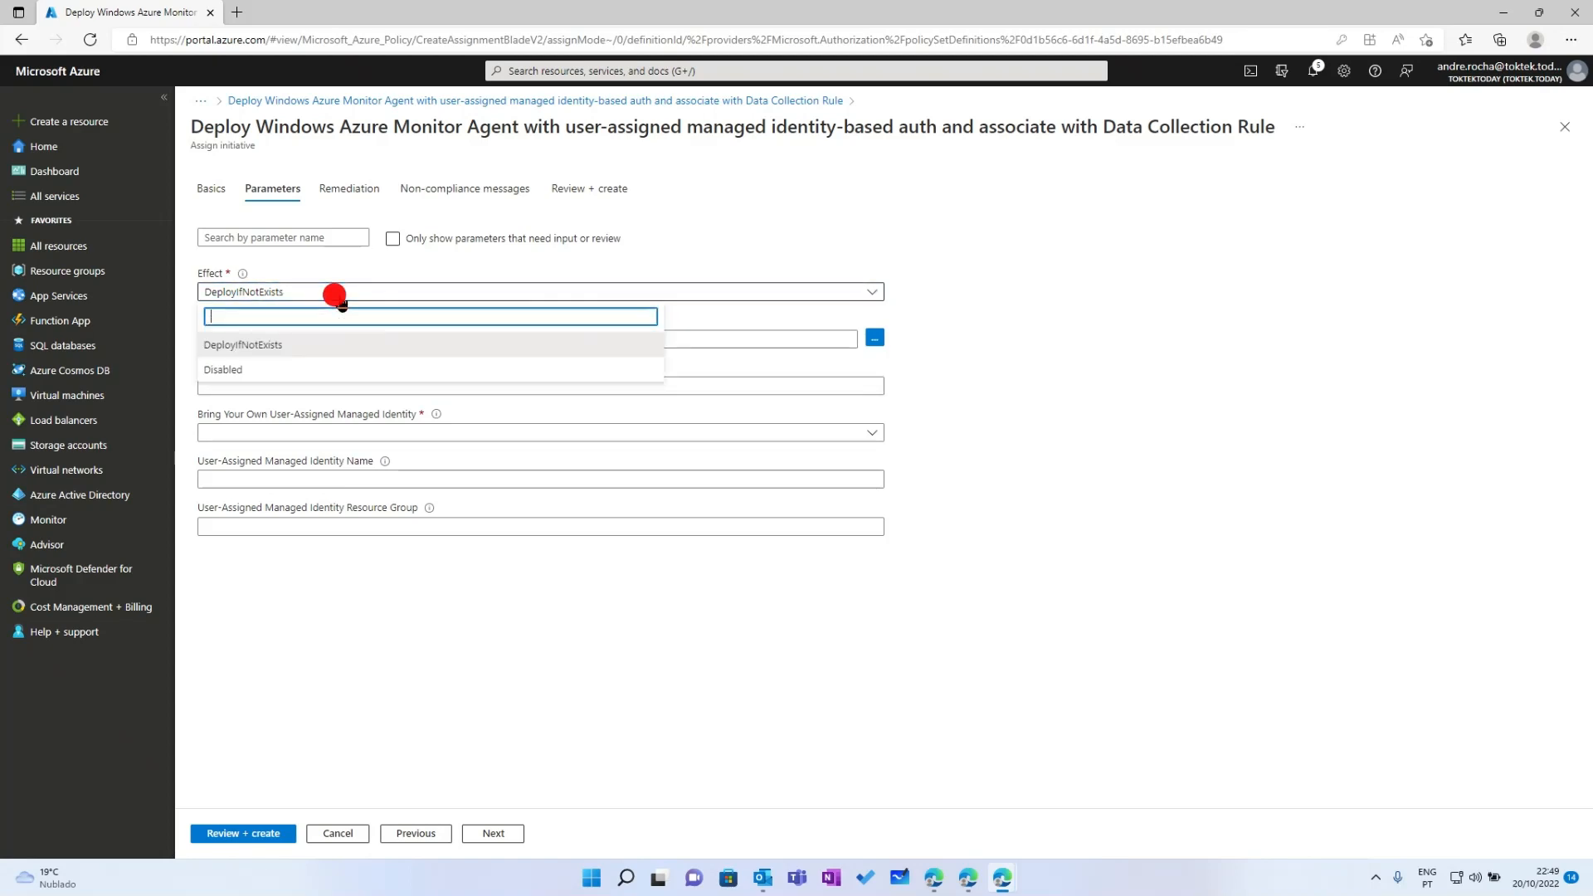
{"action": "left_click", "coordinate": [260, 353]}
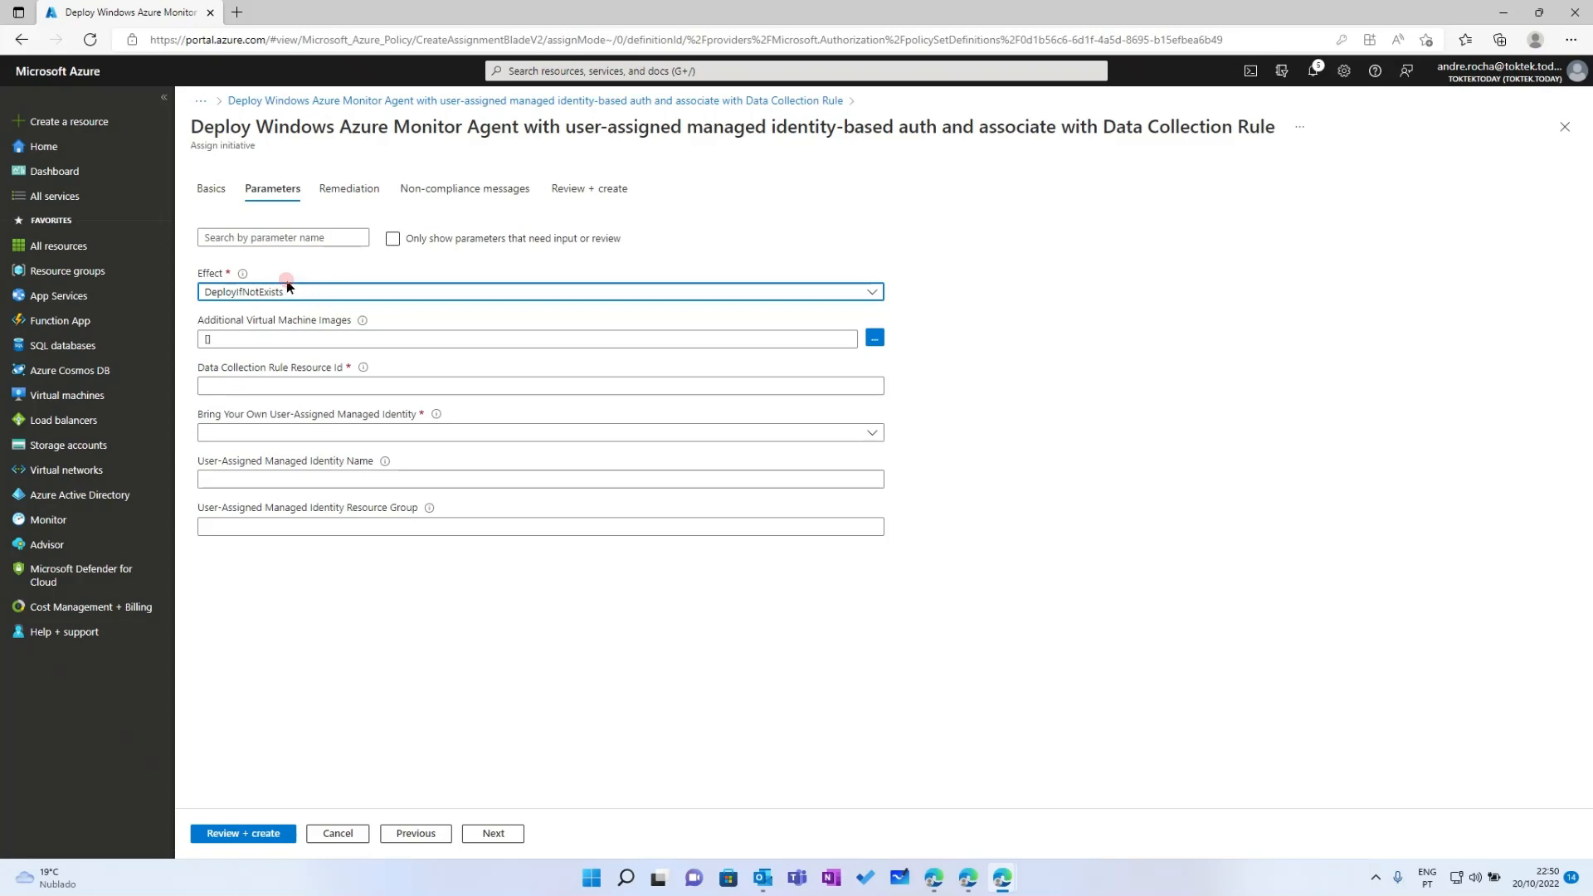
Set 'Bring Your Own User-Assigned Managed Identity' to false
{"action": "left_click", "coordinate": [398, 434]}
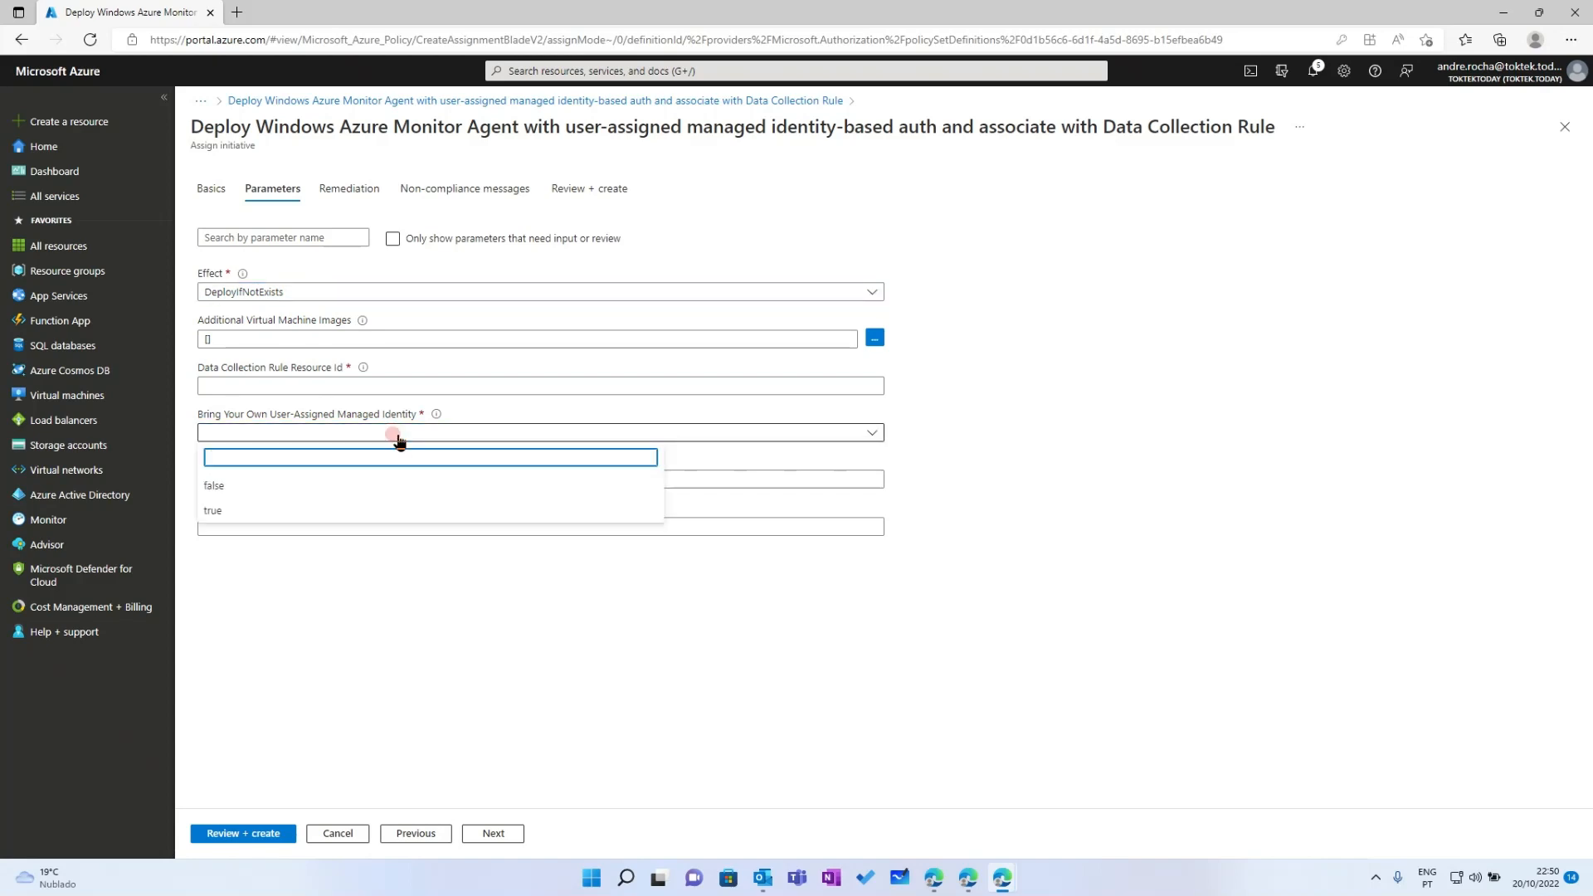
{"action": "left_click", "coordinate": [241, 486]}
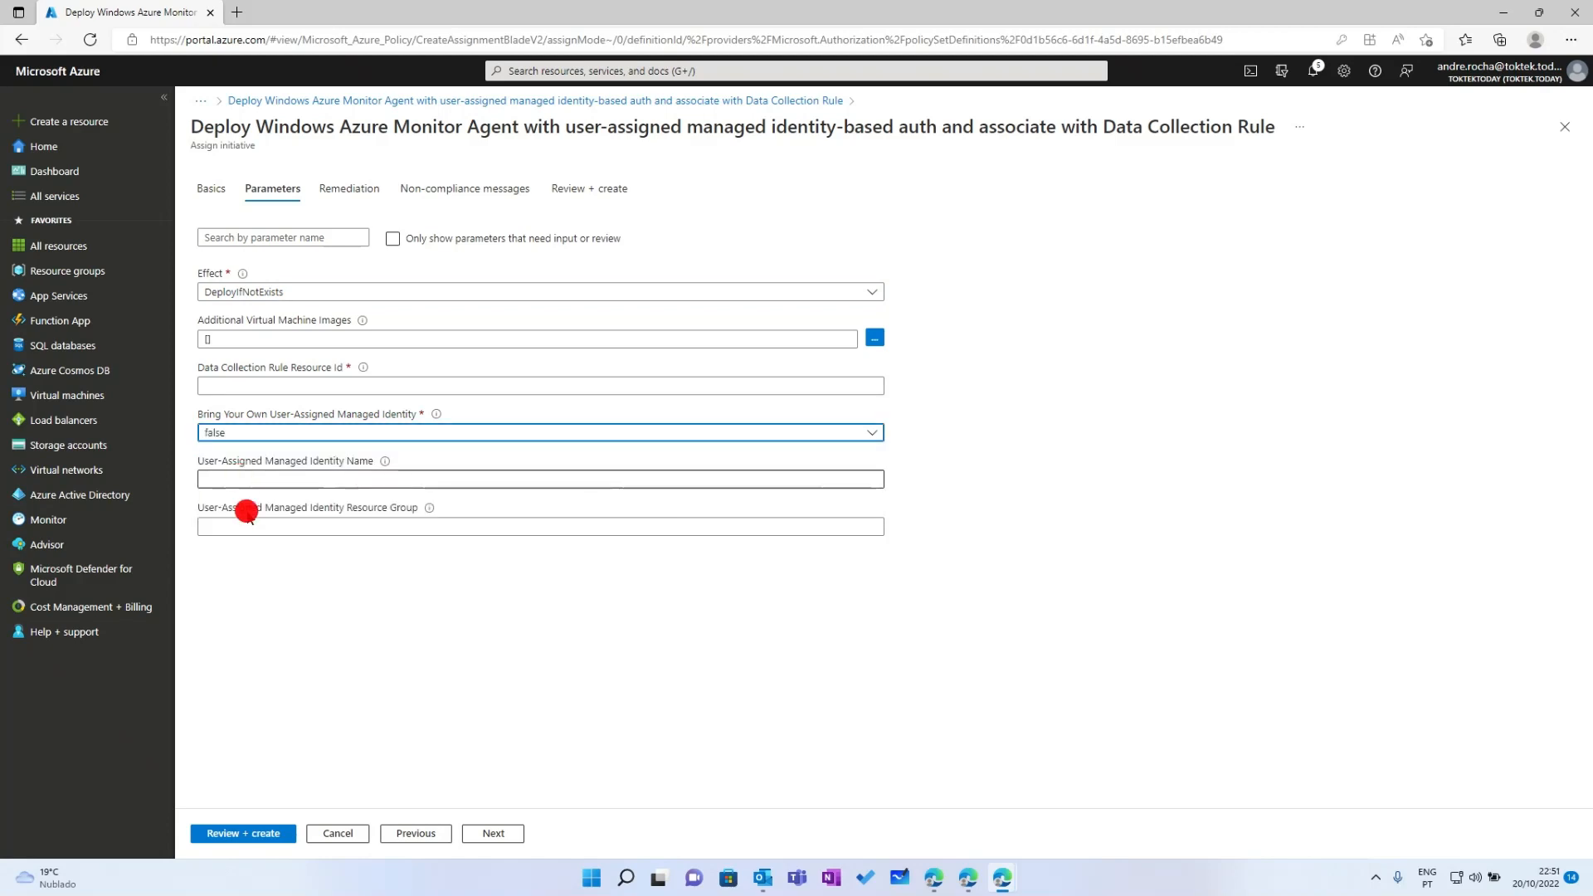
{"action": "left_click", "coordinate": [282, 587]}
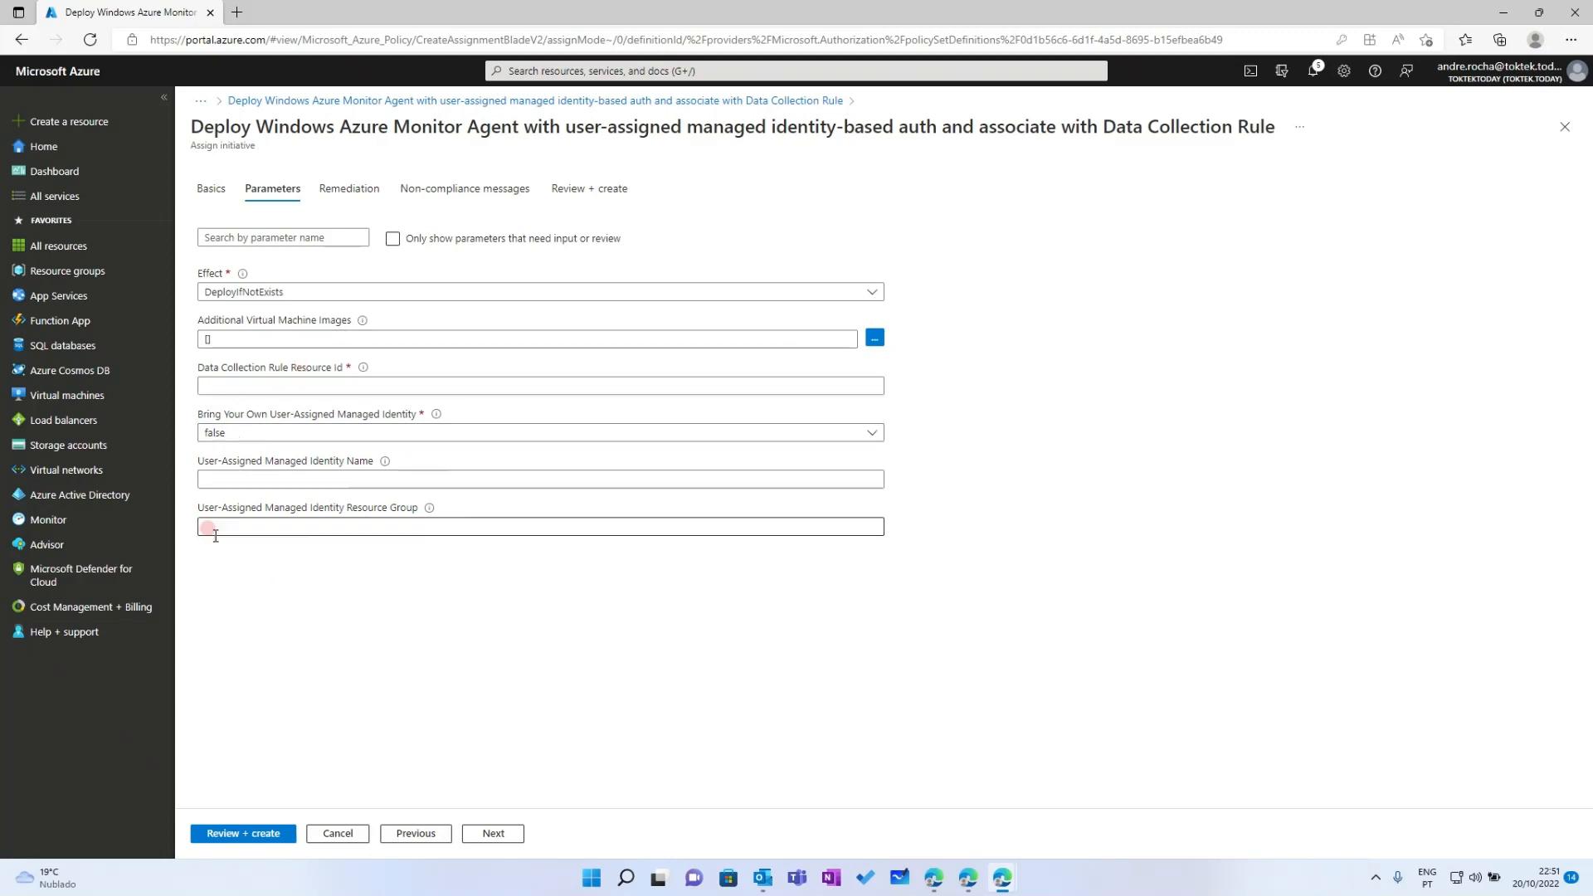
{"action": "left_click", "coordinate": [288, 604]}
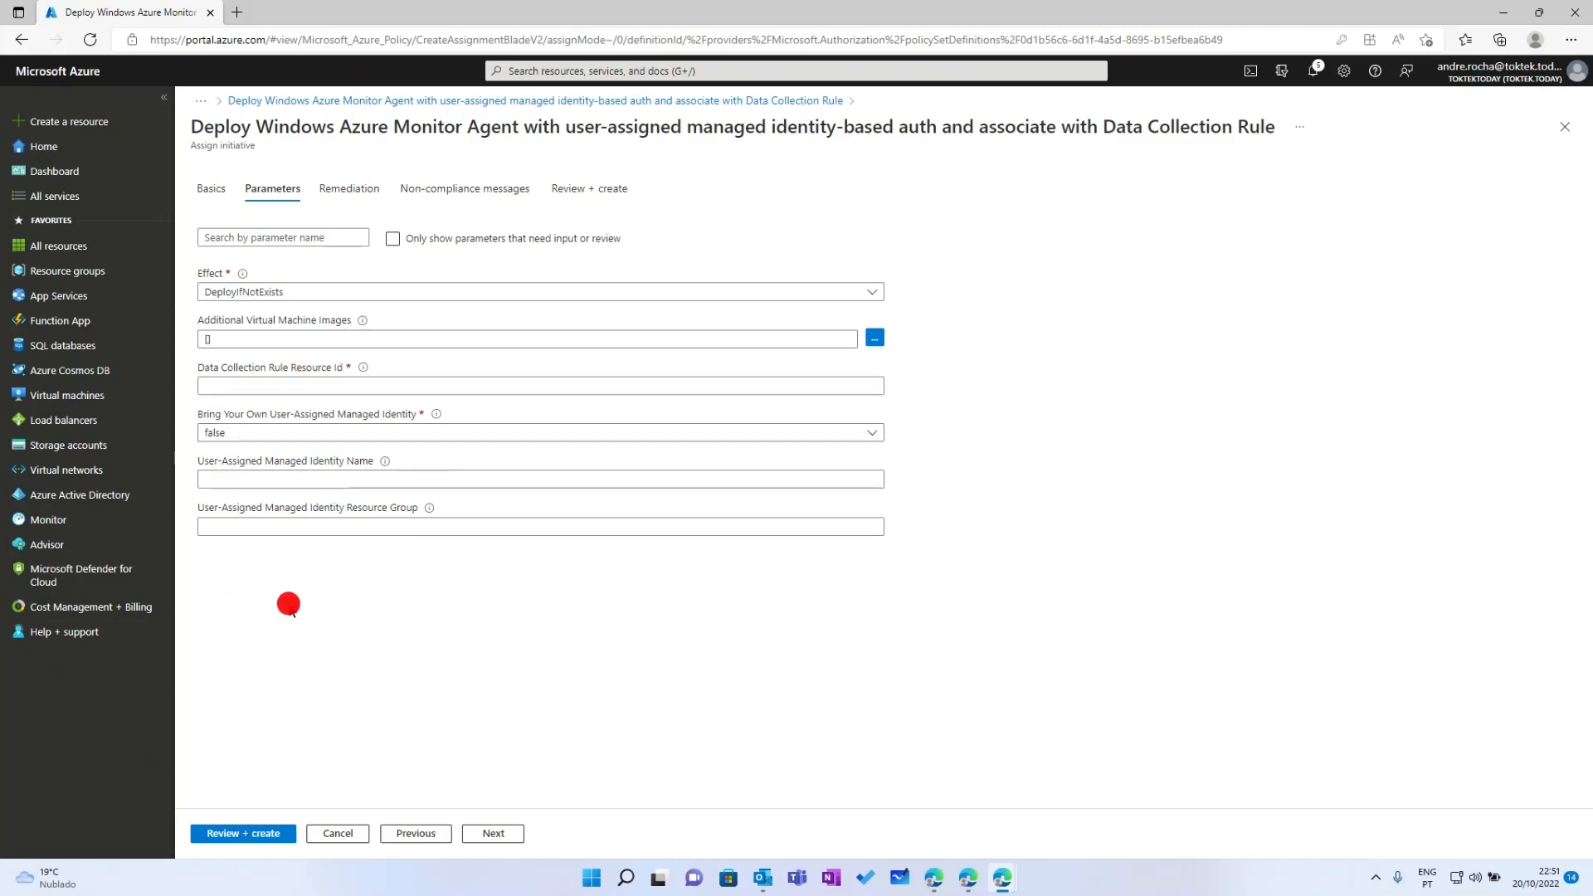
Highlight the Data Collection Rule Resource Id field, then discard the unsaved assignment
{"action": "left_click", "coordinate": [234, 384]}
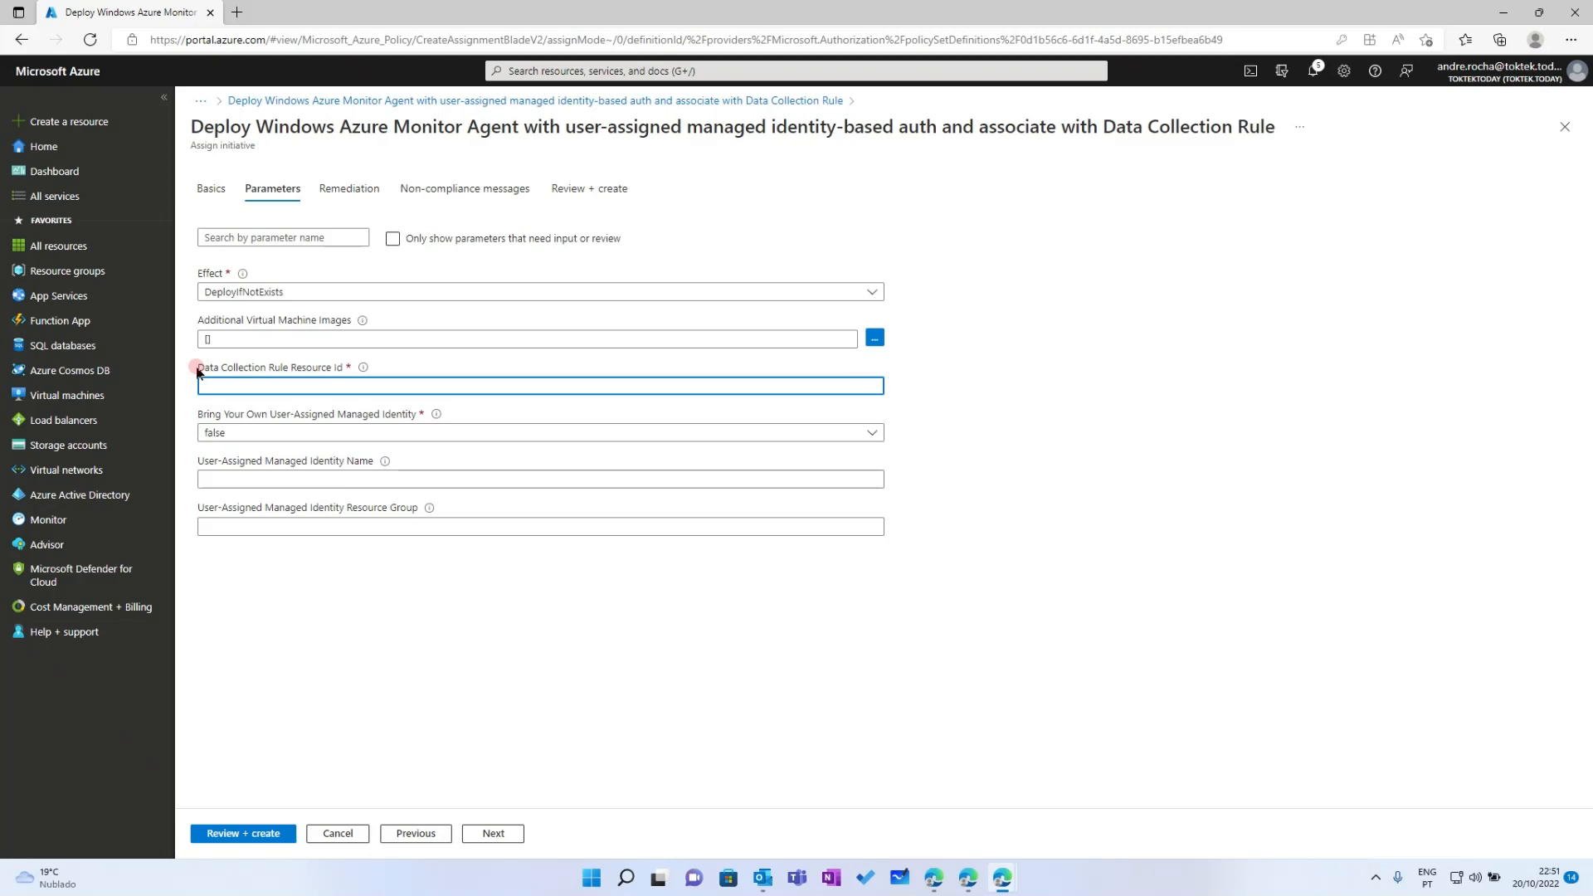
{"action": "left_click_drag", "start_coordinate": [197, 371], "coordinate": [302, 368]}
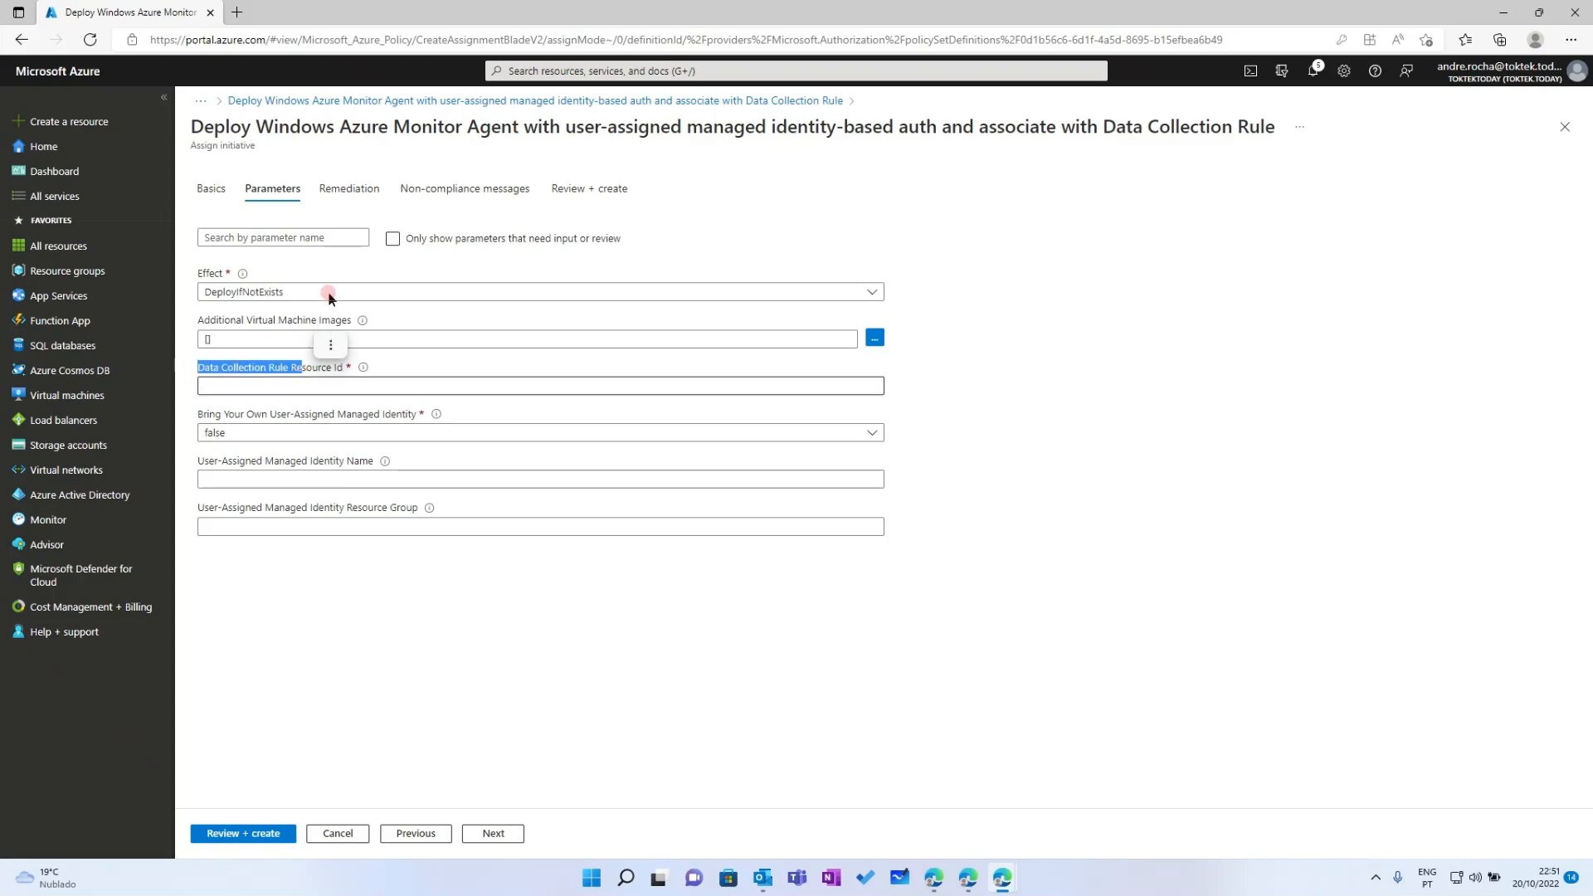
{"action": "left_click", "coordinate": [374, 103]}
{"action": "left_click", "coordinate": [872, 124]}
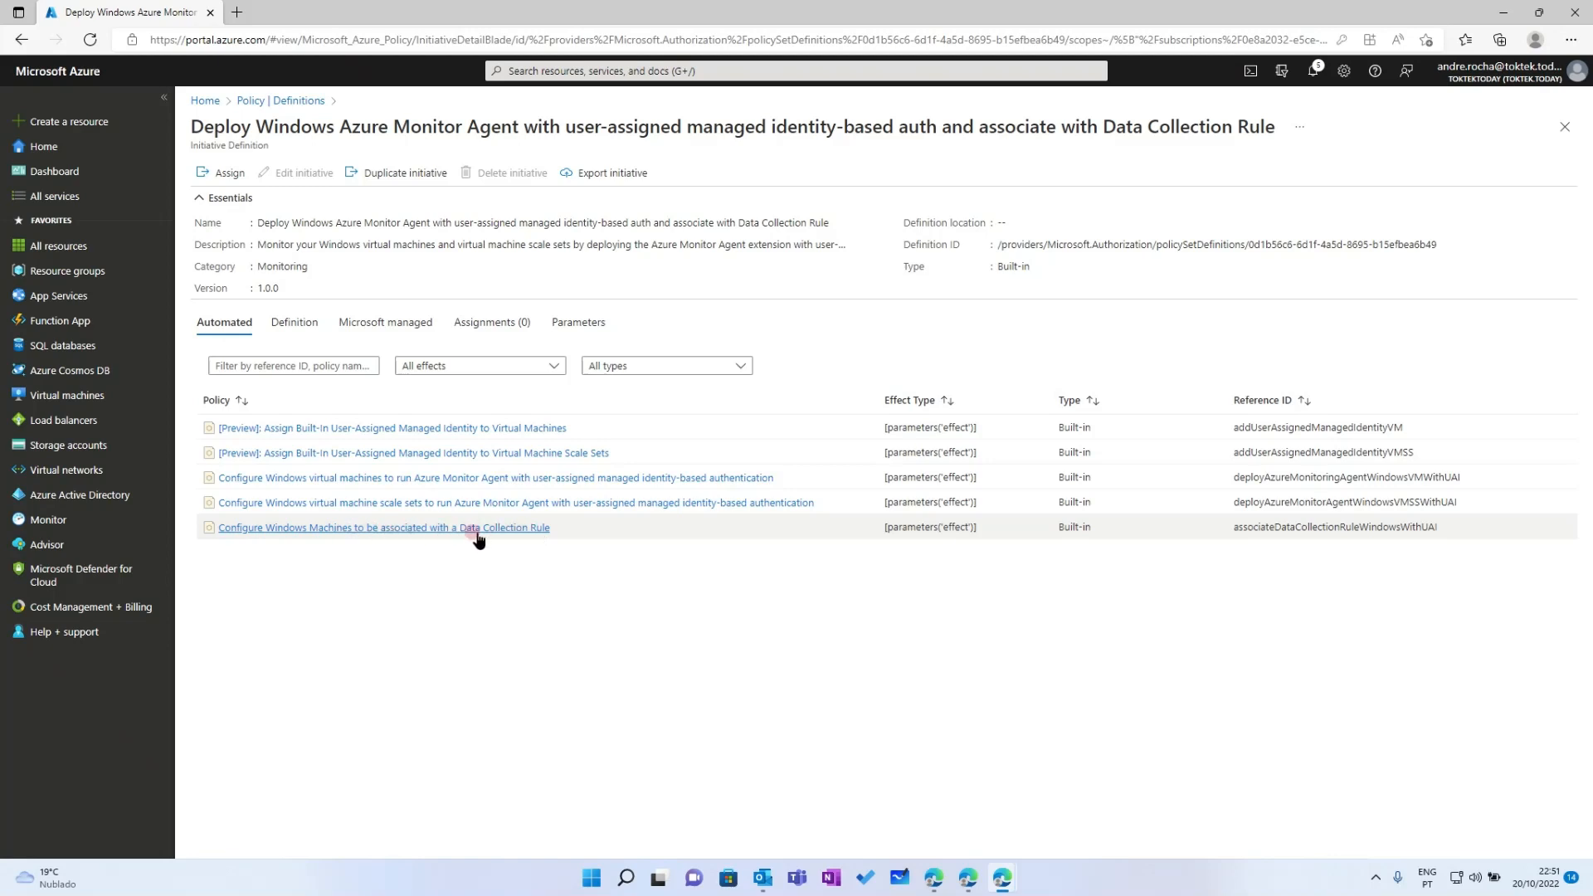
Check all of the initiative's assignment parameters, then discard the assignment for the resource groups list
{"action": "left_click", "coordinate": [209, 181]}
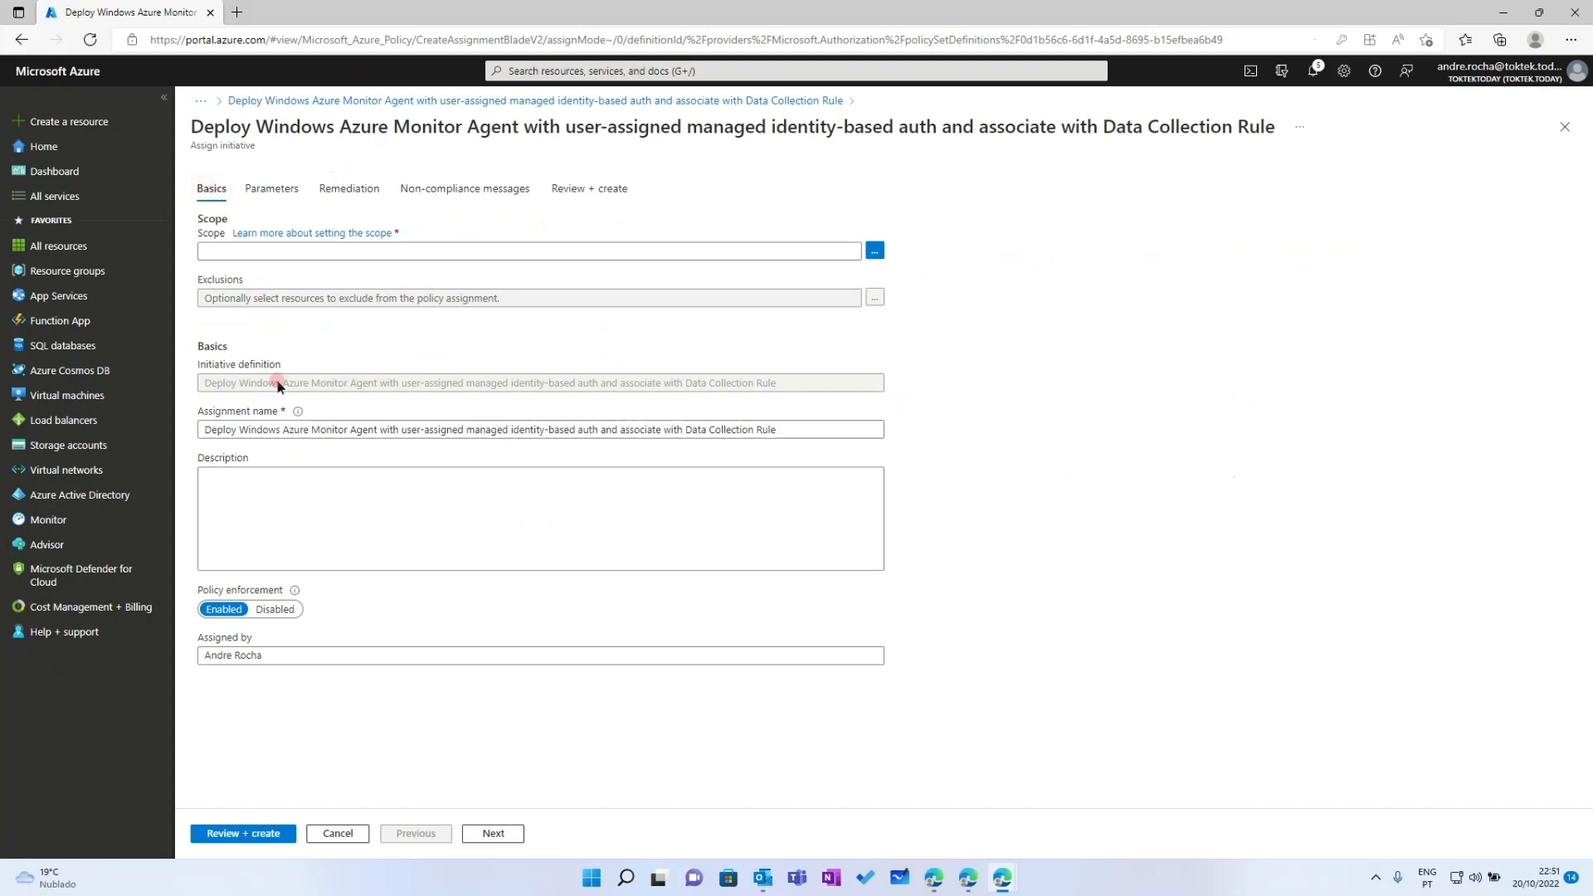
{"action": "left_click", "coordinate": [271, 182]}
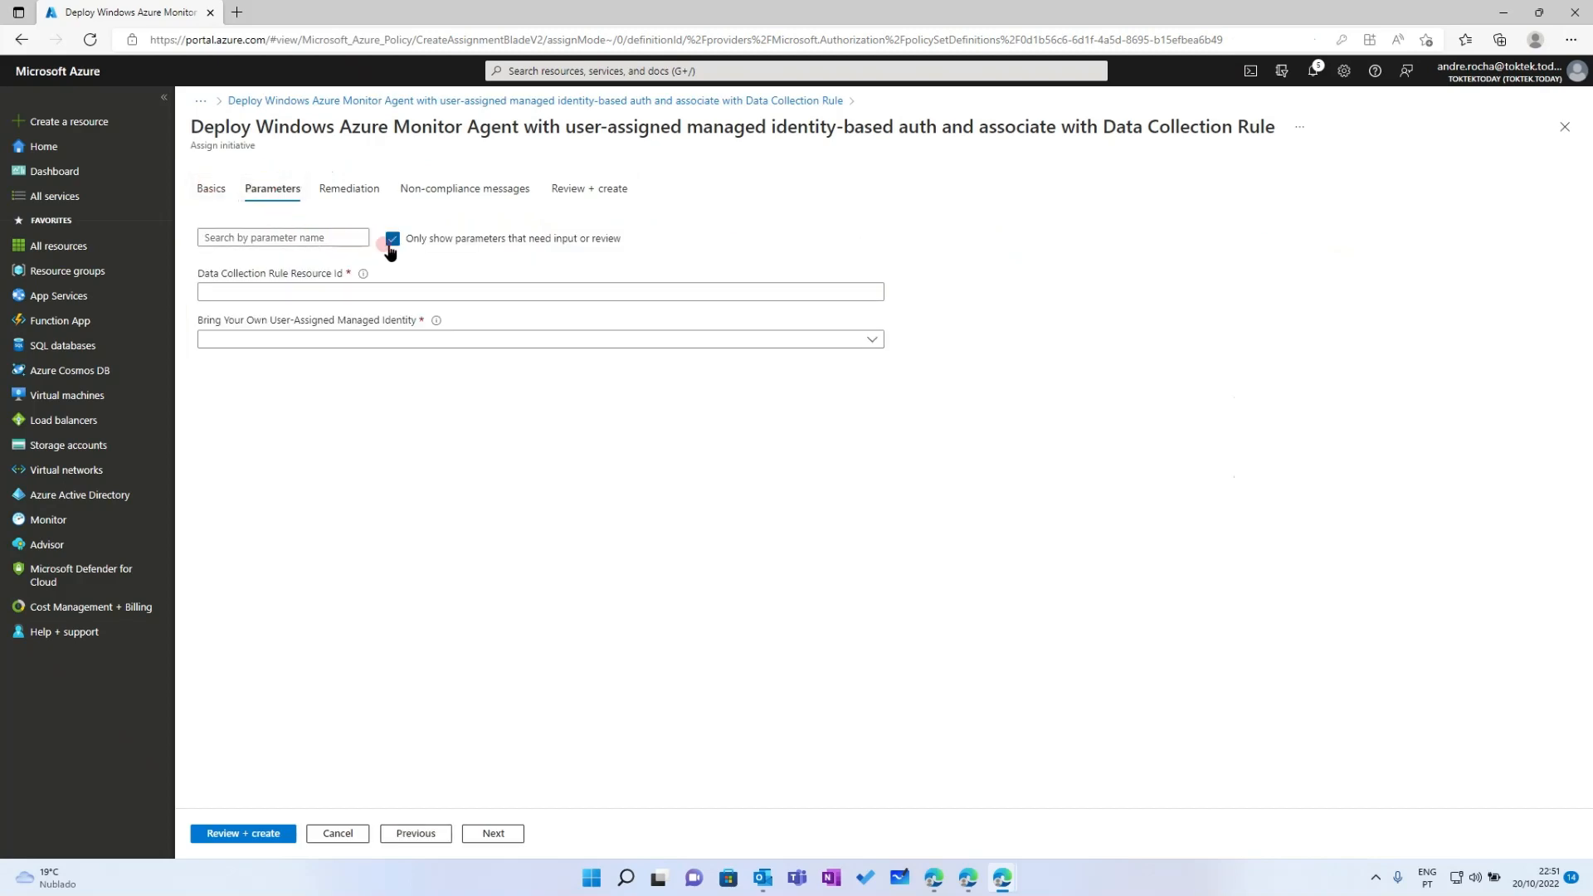
{"action": "left_click", "coordinate": [392, 243]}
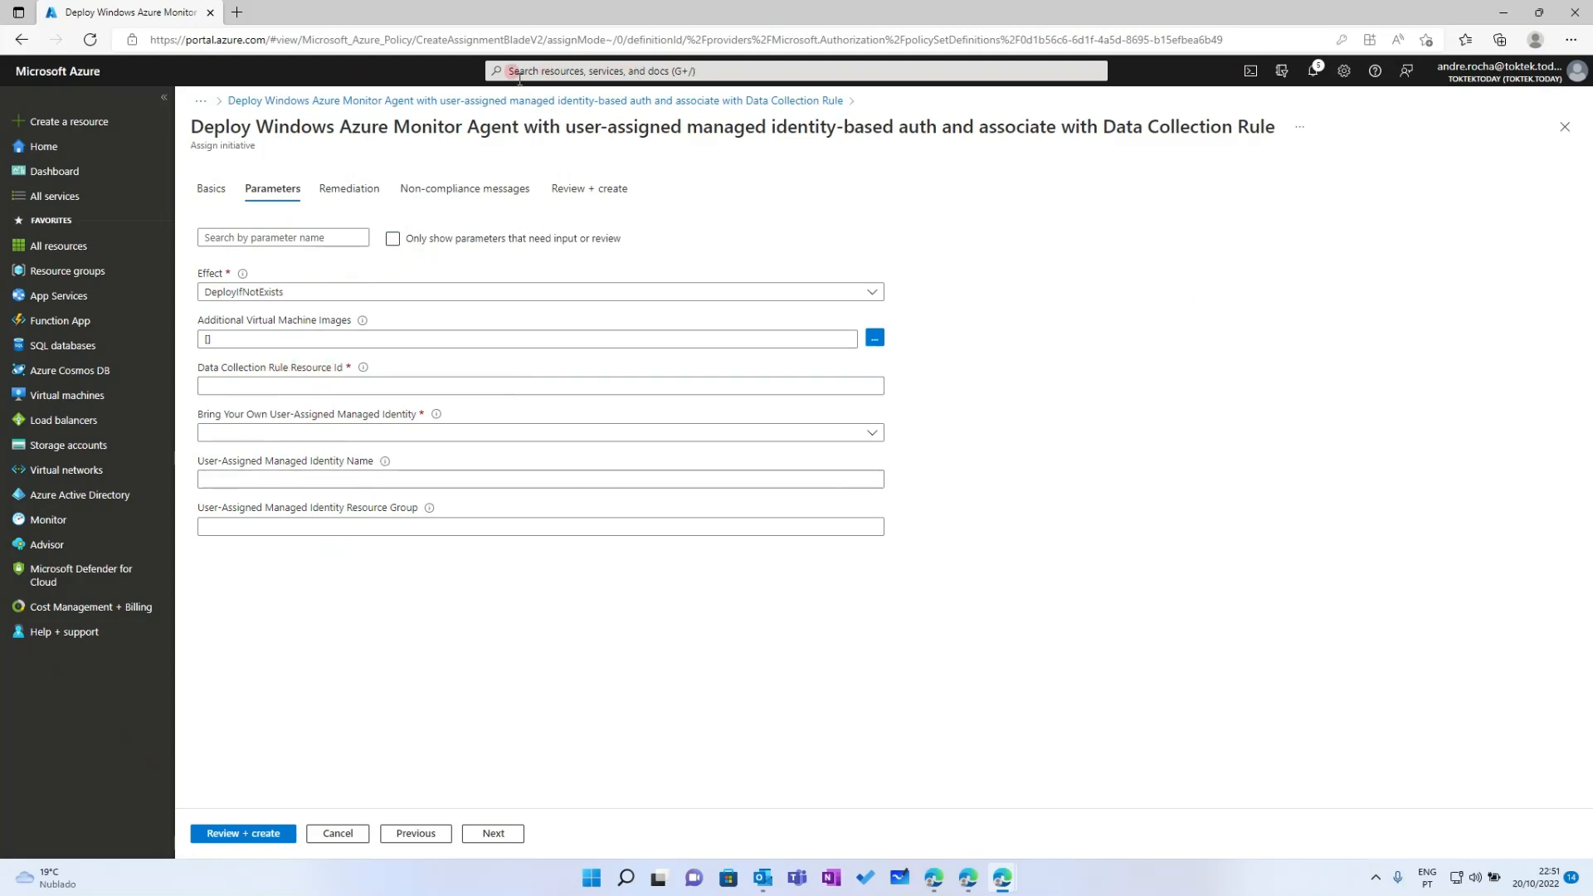
{"action": "left_click", "coordinate": [60, 274]}
{"action": "left_click", "coordinate": [873, 124]}
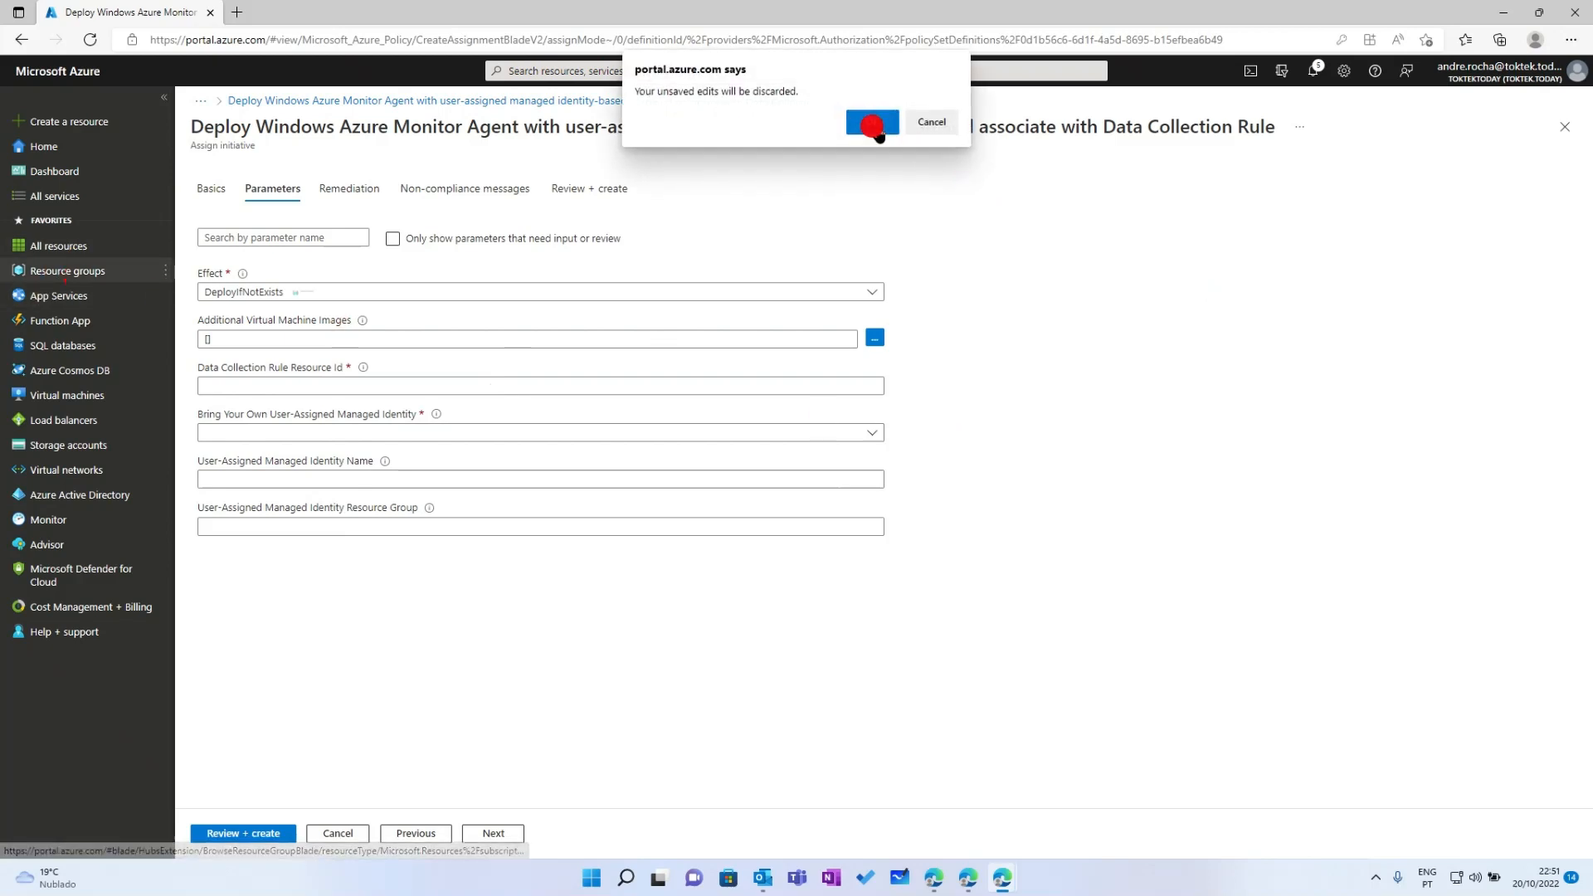
Copy the Resource ID of dcr-sentinel-ama-securityevents in rg-sentinel-ama from its Resource JSON
{"action": "left_click", "coordinate": [249, 379]}
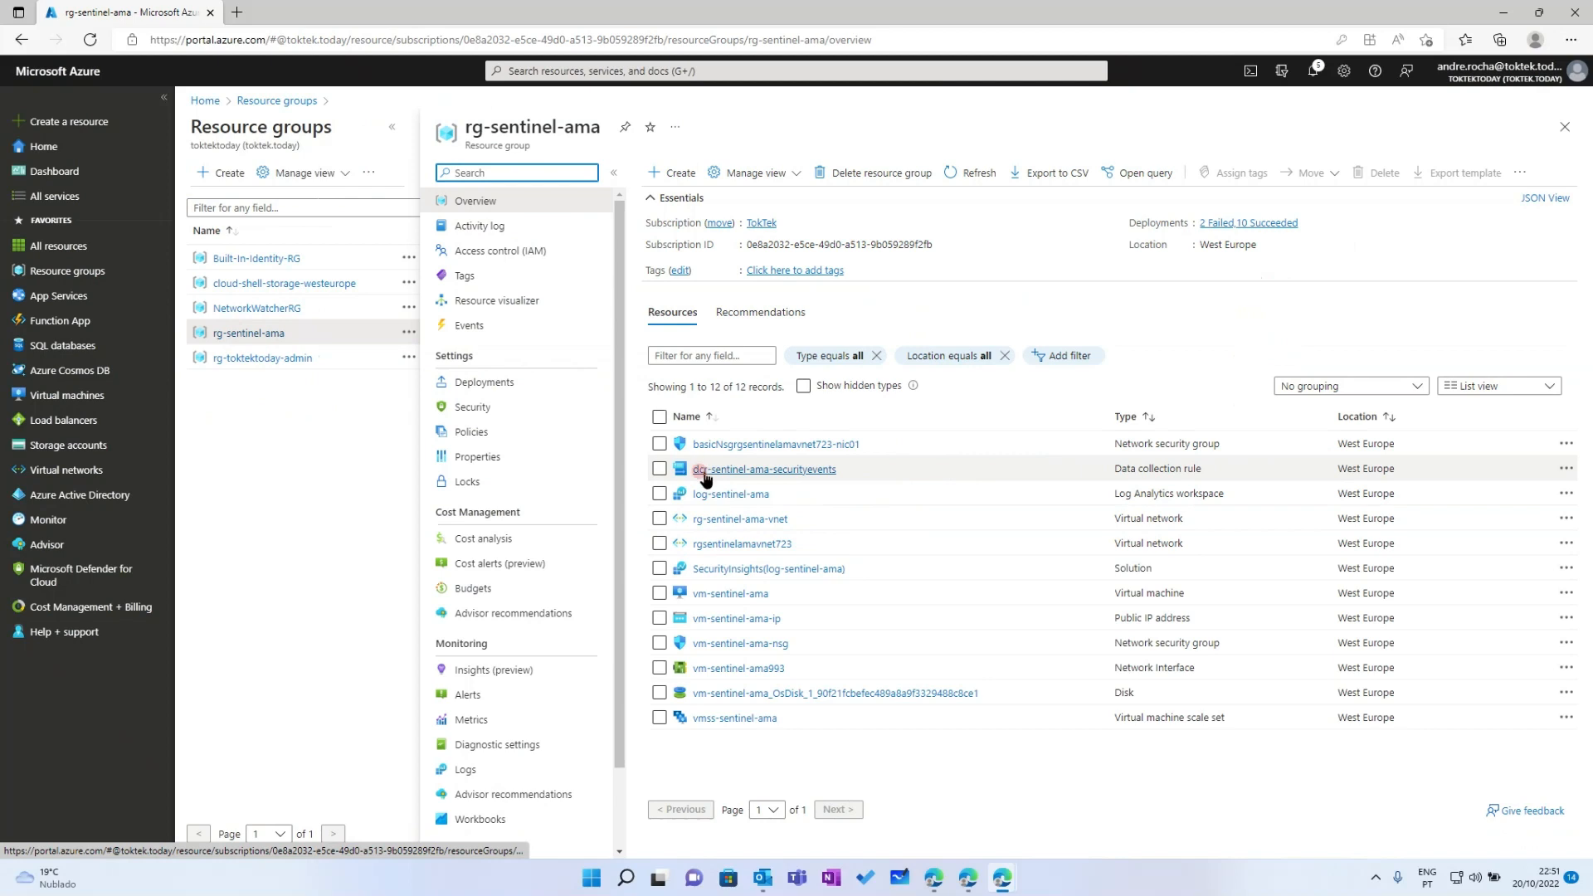
{"action": "left_click", "coordinate": [703, 471]}
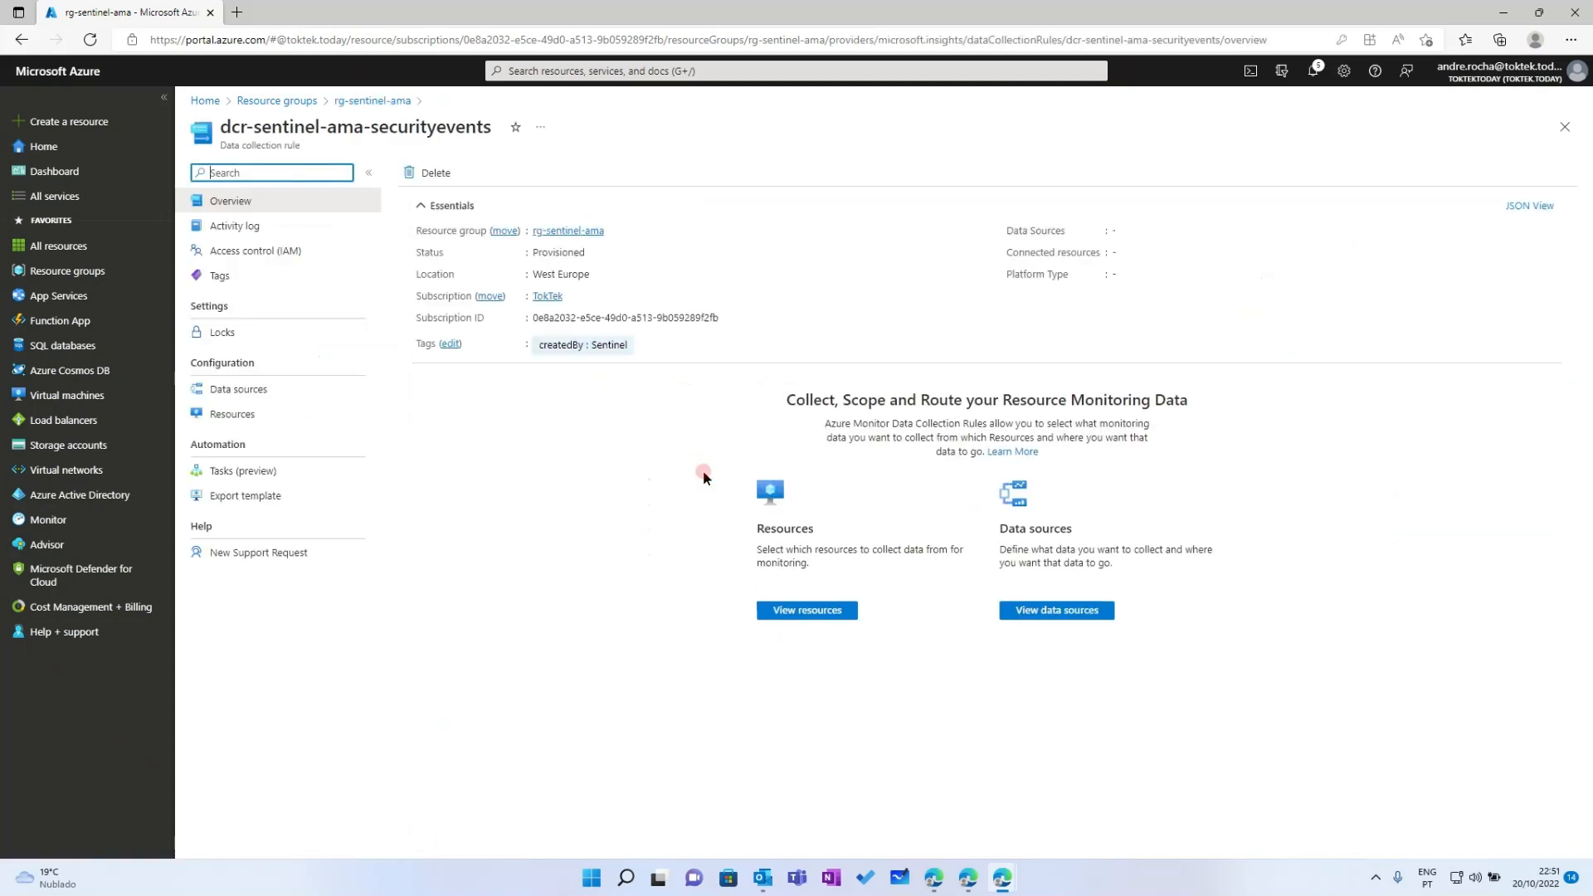
{"action": "left_click", "coordinate": [457, 478]}
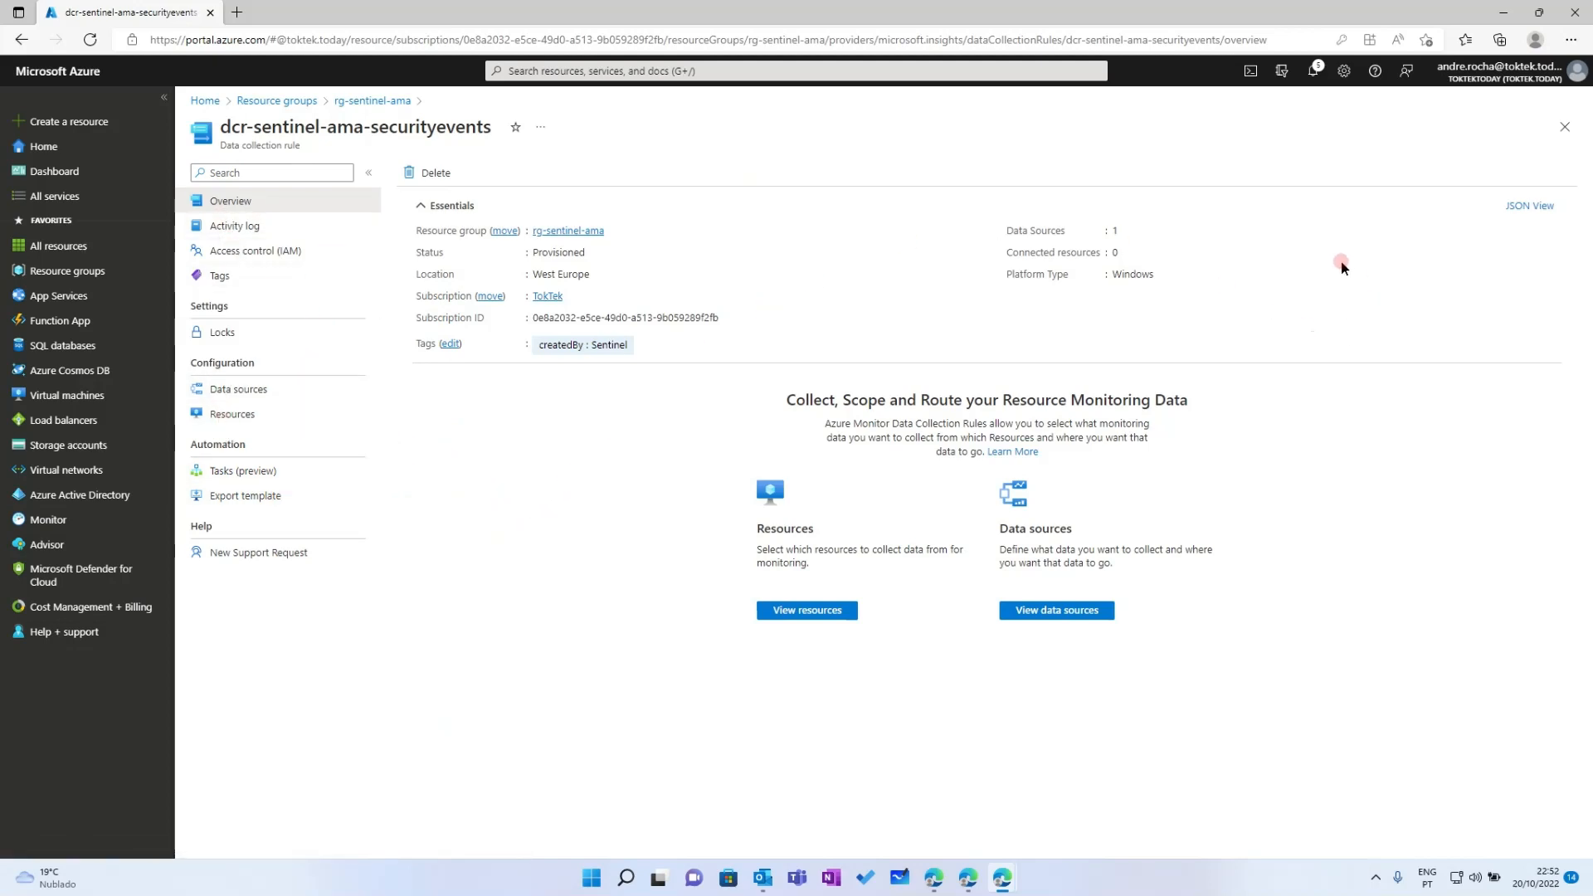
{"action": "left_click", "coordinate": [1535, 208]}
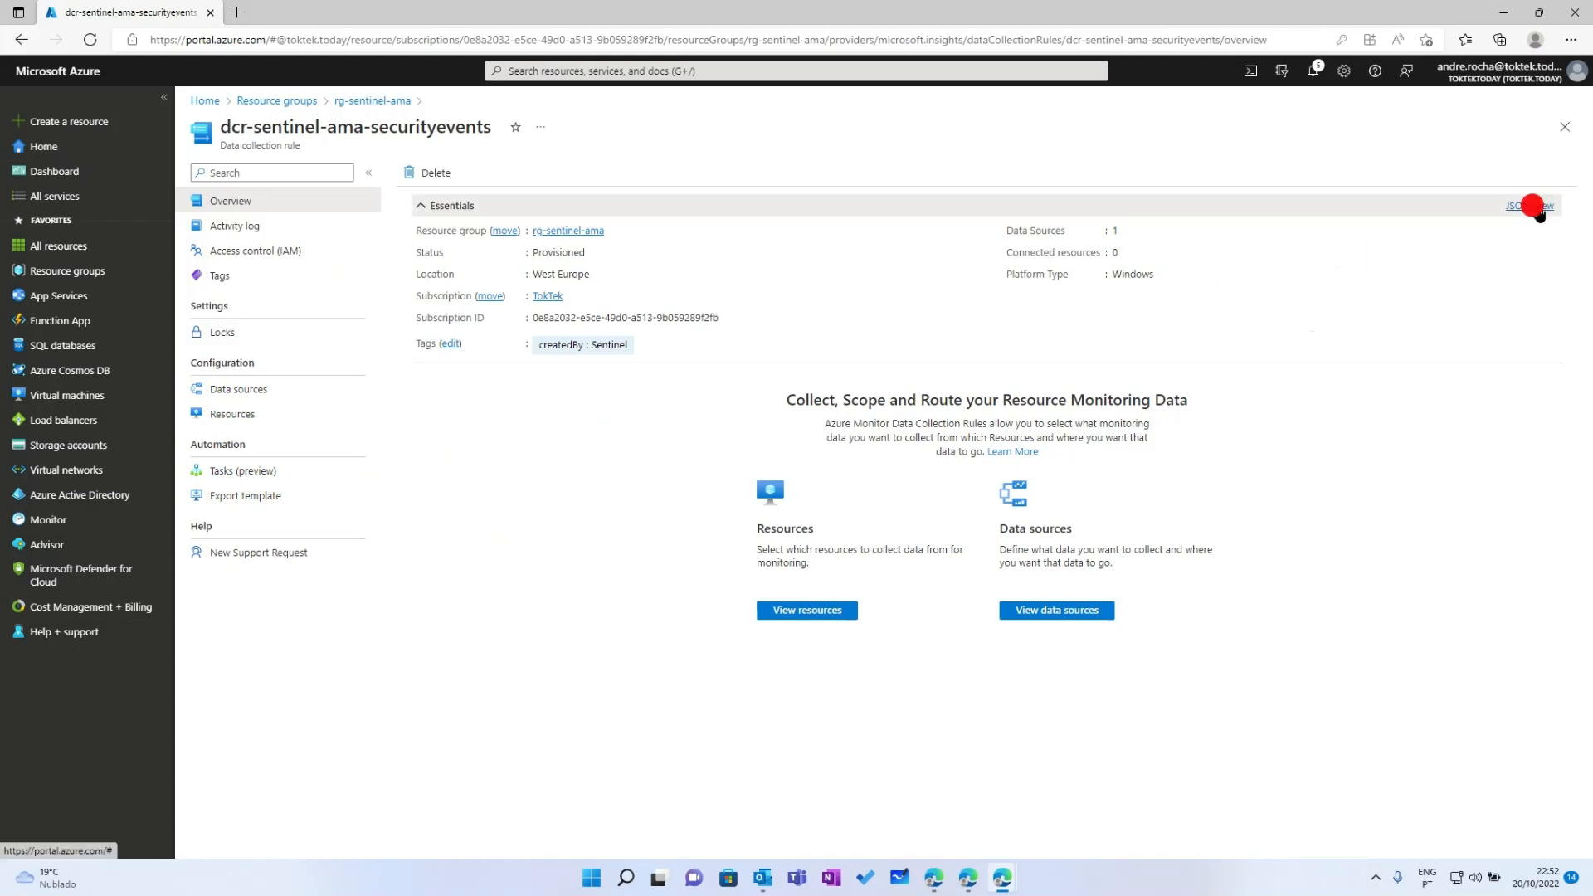
{"action": "left_click", "coordinate": [1552, 105]}
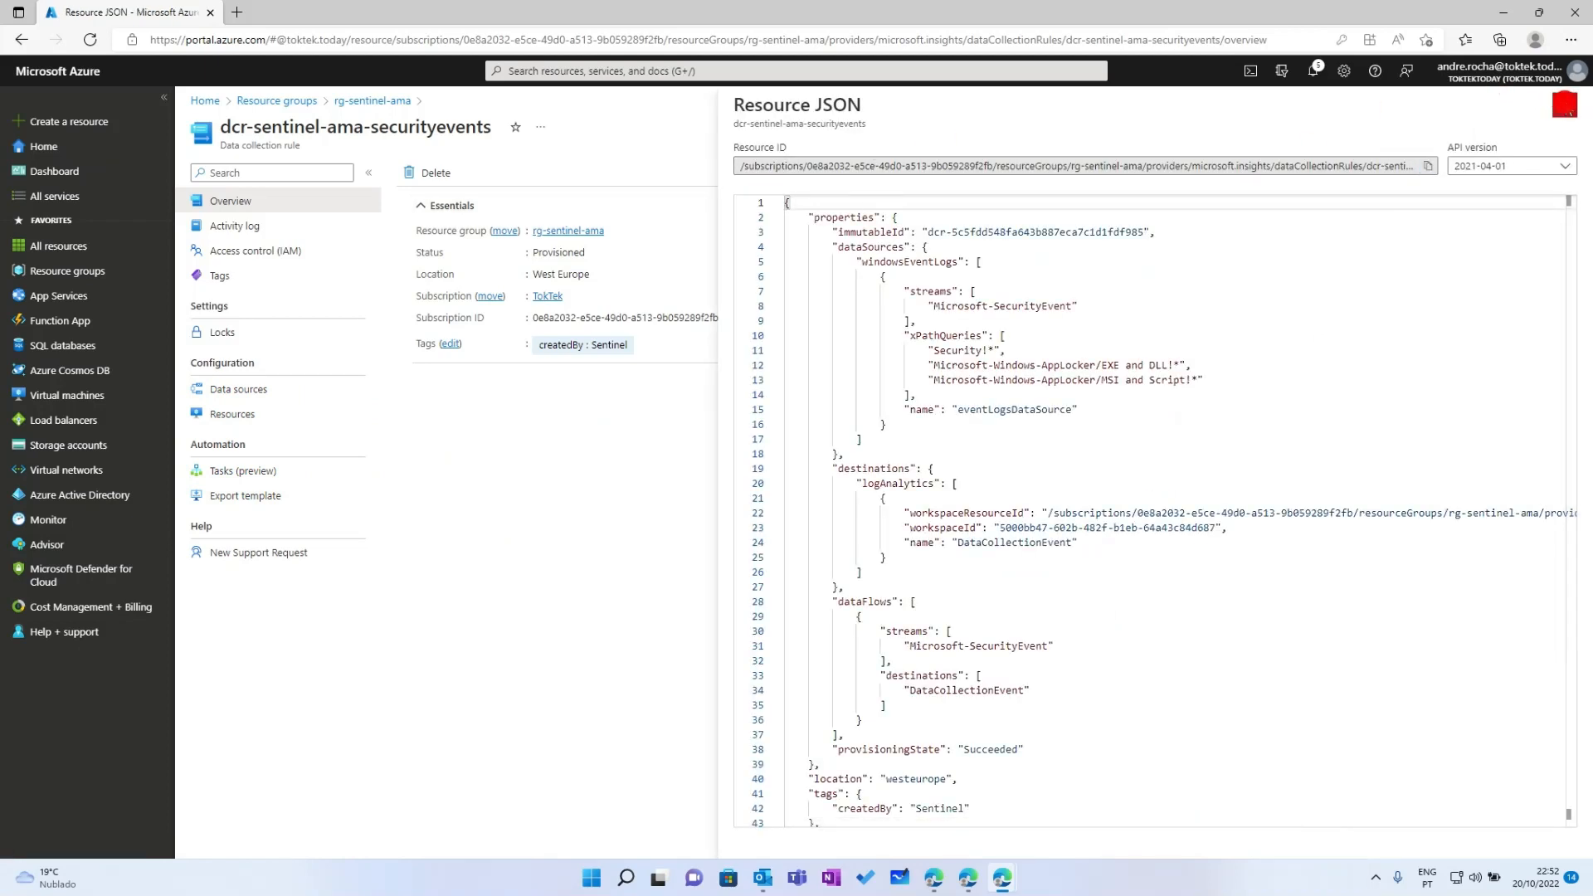
{"action": "left_click", "coordinate": [1529, 212]}
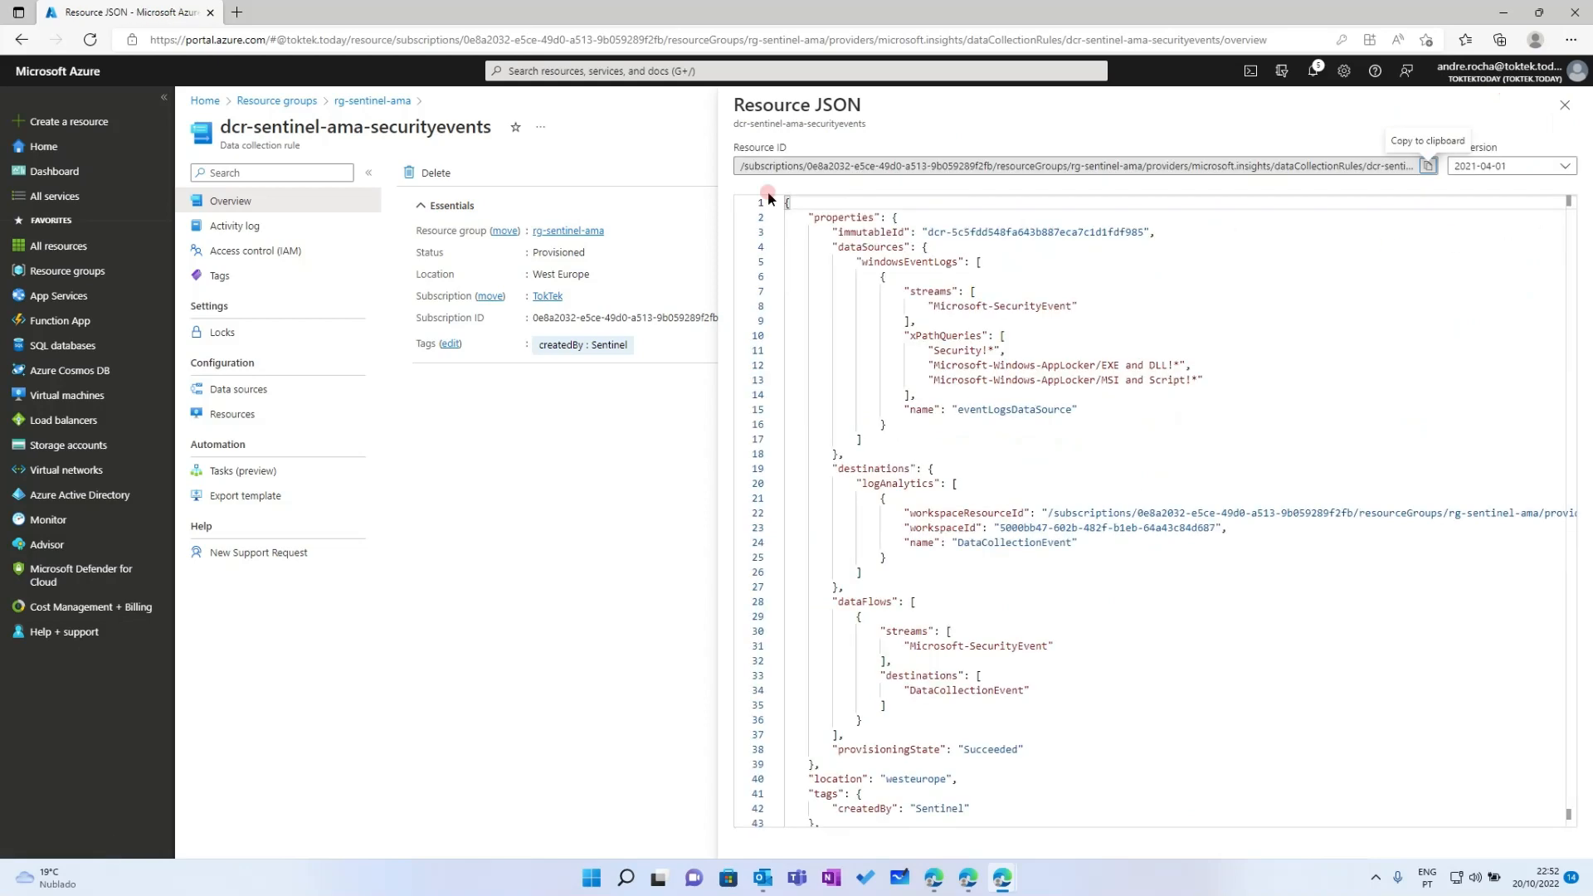
{"action": "left_click_drag", "start_coordinate": [735, 147], "coordinate": [791, 150]}
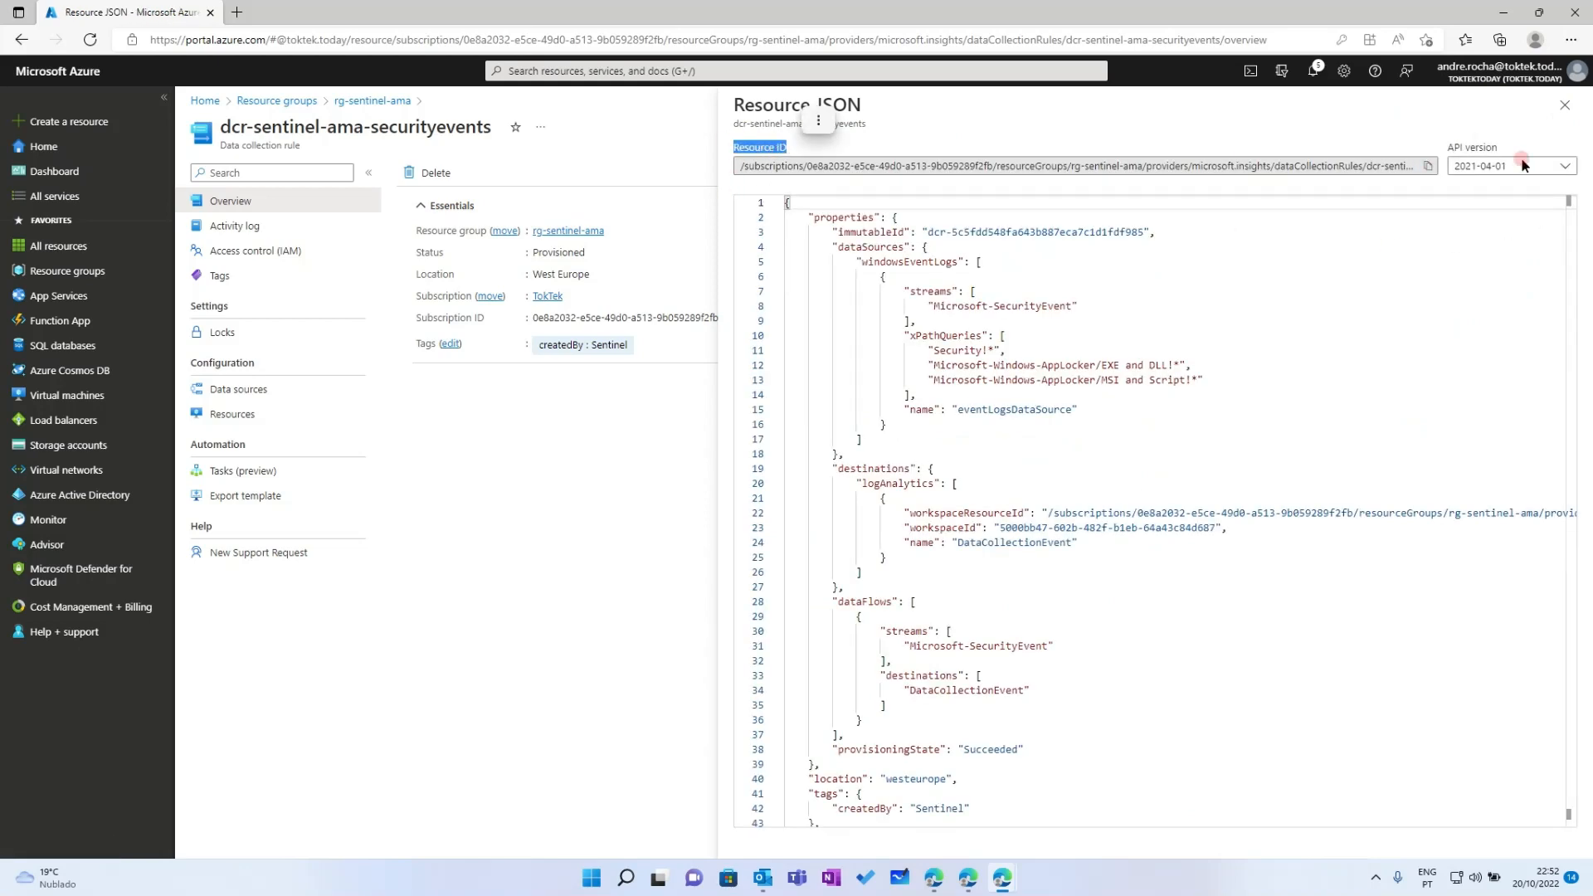
{"action": "left_click", "coordinate": [1454, 138]}
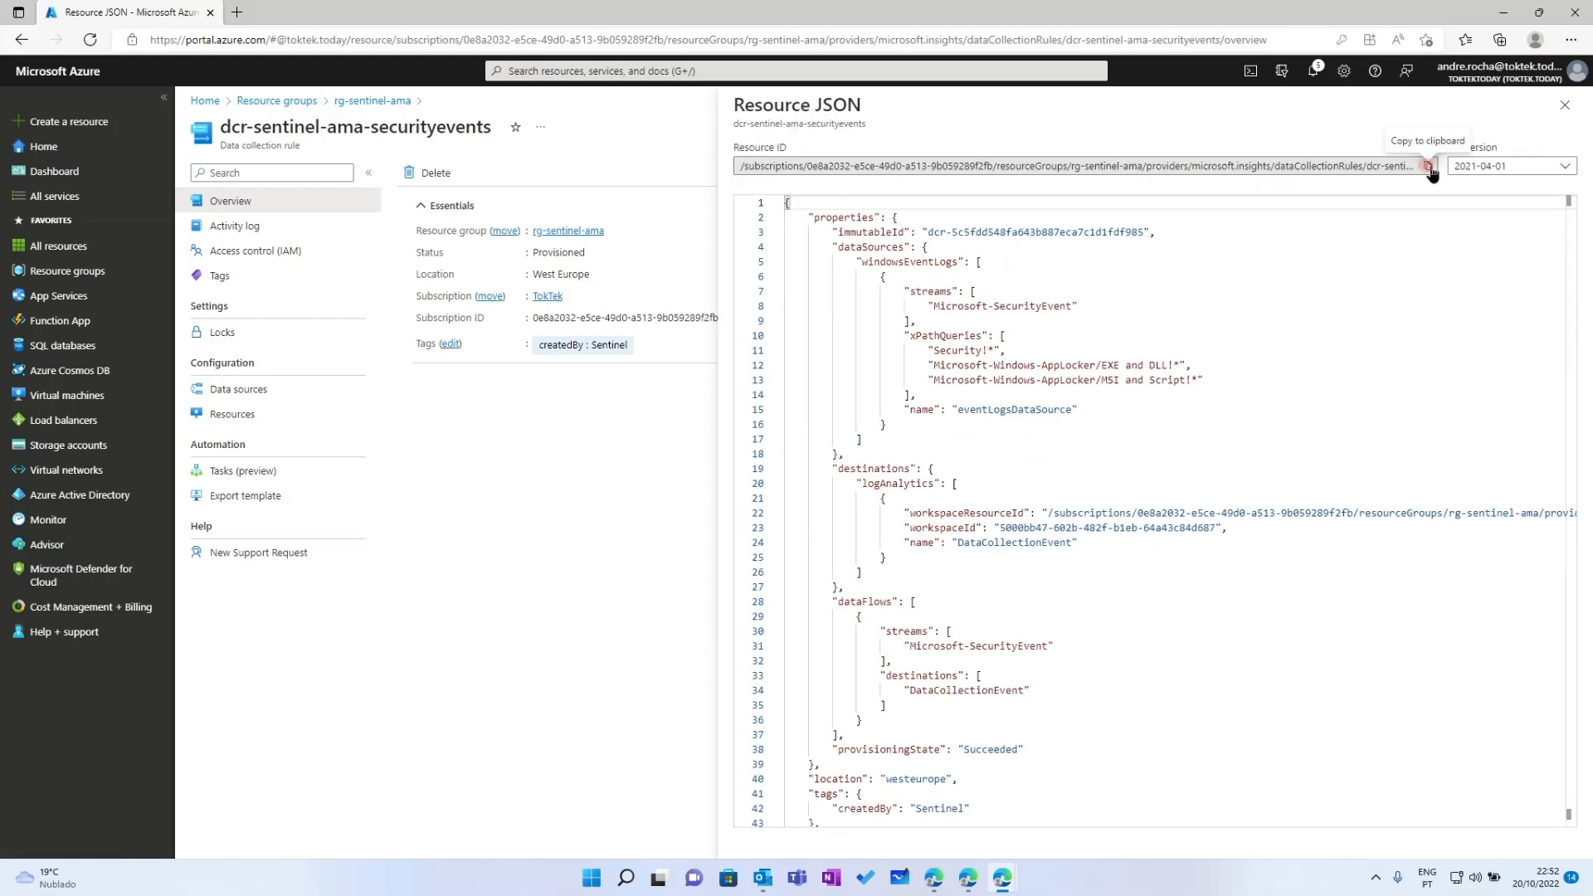
{"action": "left_click", "coordinate": [1427, 166]}
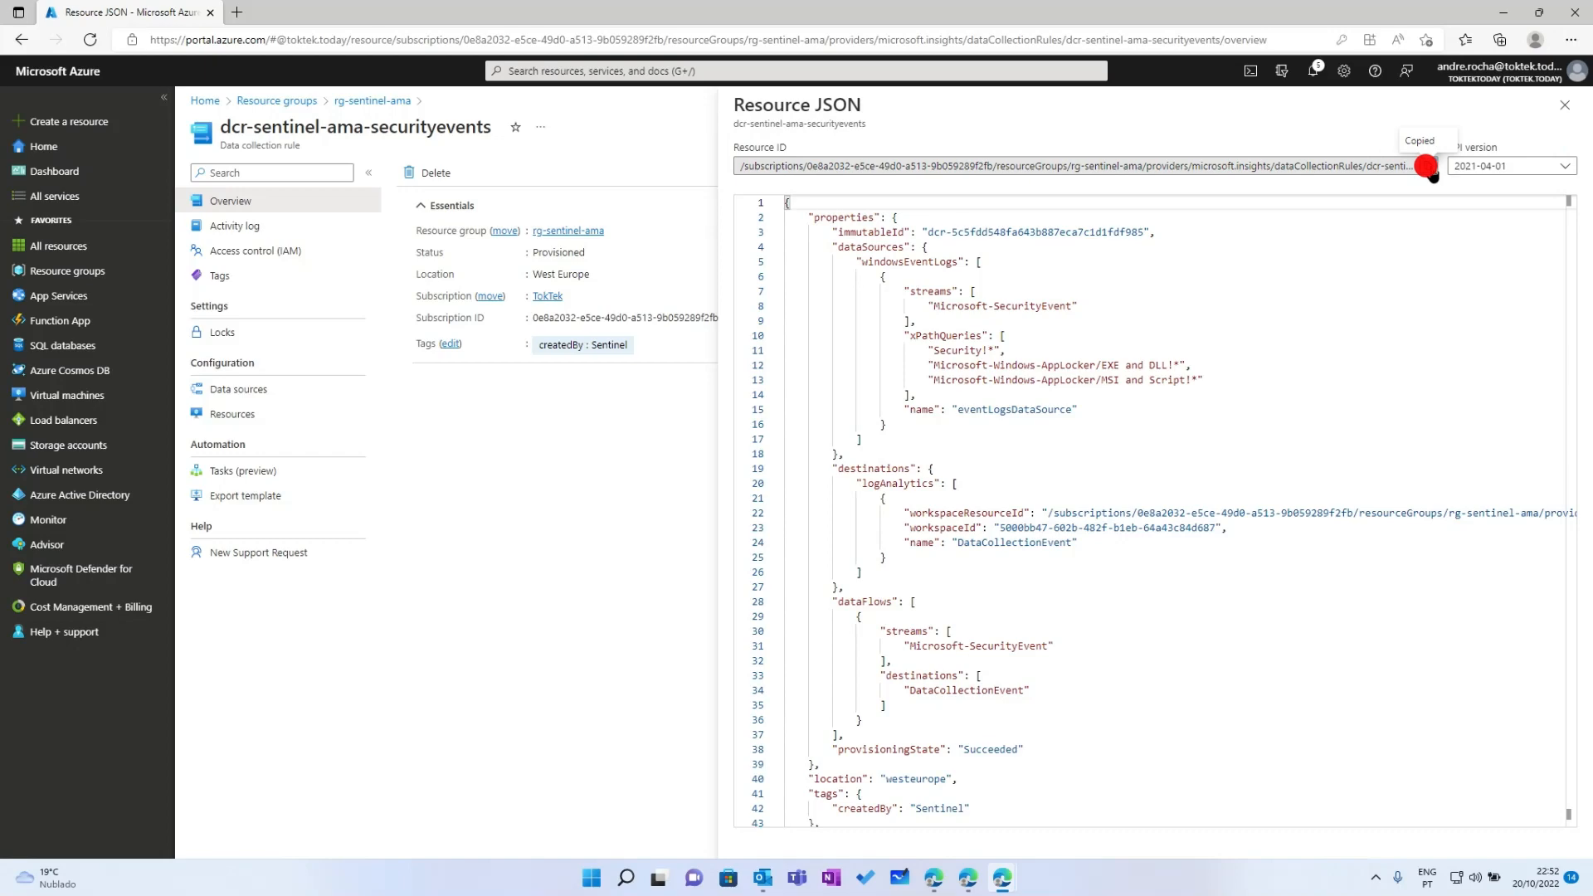
{"action": "left_click", "coordinate": [531, 70]}
Search Policy Definitions for 'deploy windows', open the Windows Azure Monitor Agent initiative, and start assigning it
{"action": "left_click", "coordinate": [602, 311]}
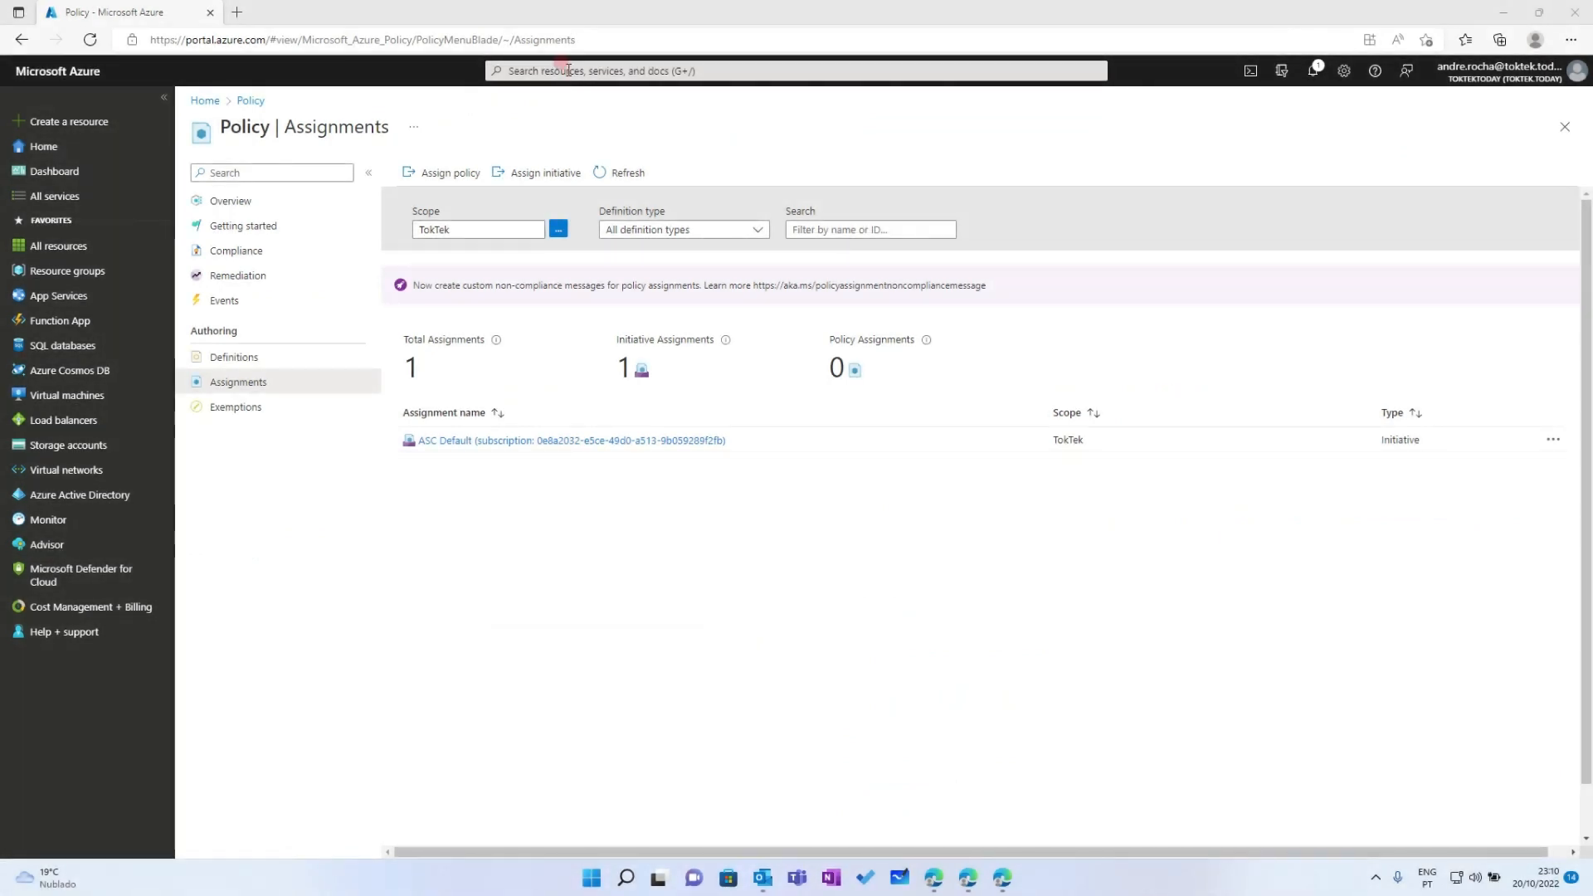
{"action": "left_click", "coordinate": [229, 355]}
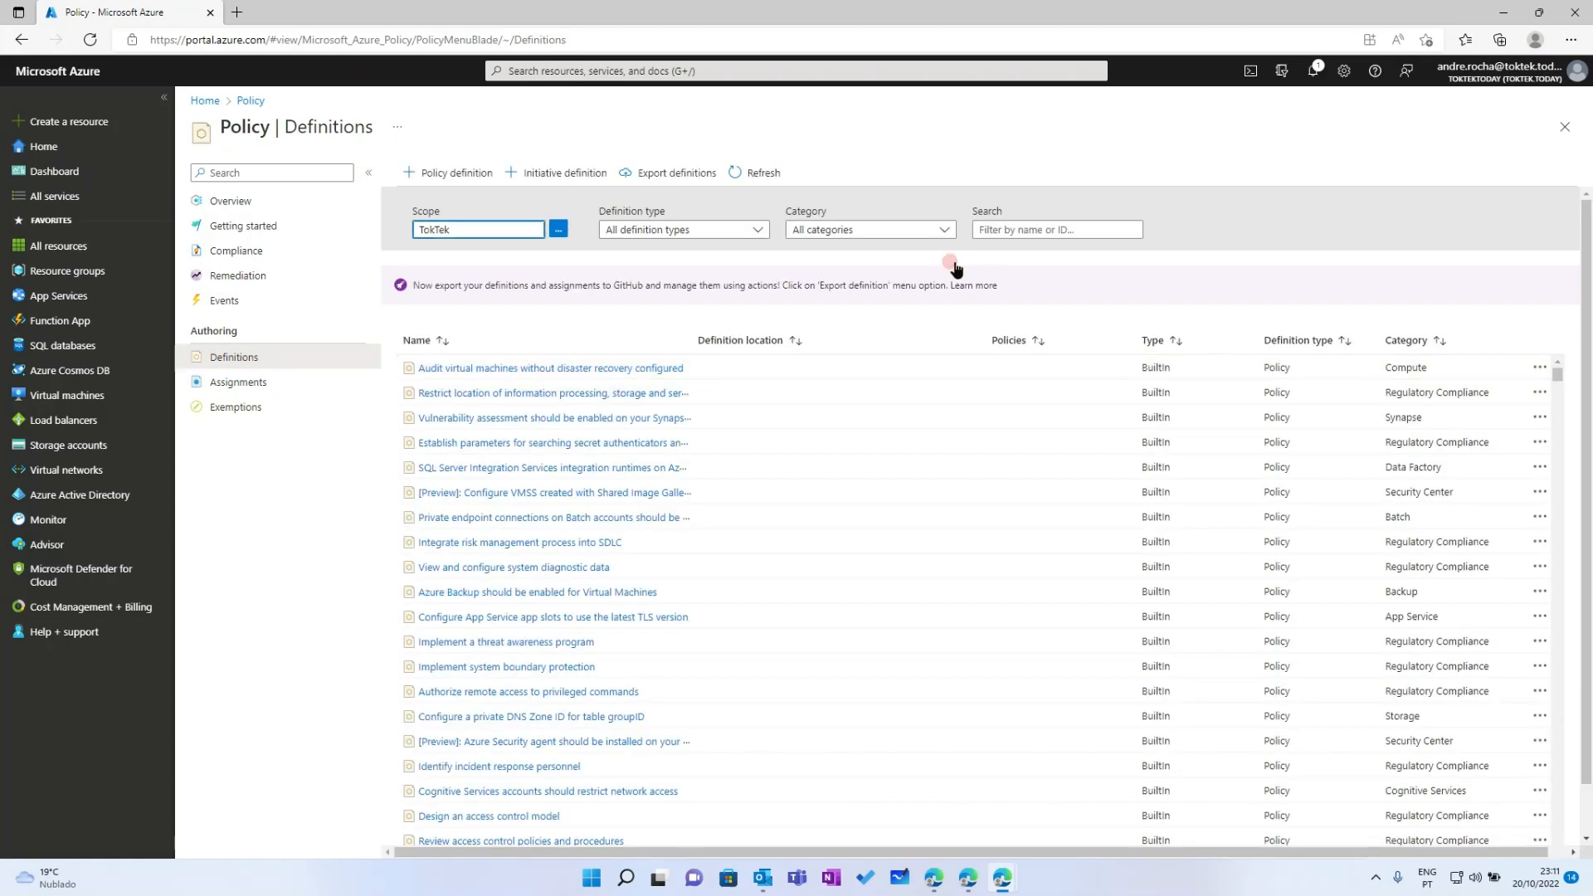
{"action": "left_click", "coordinate": [995, 226]}
{"action": "type", "text": "dep"}
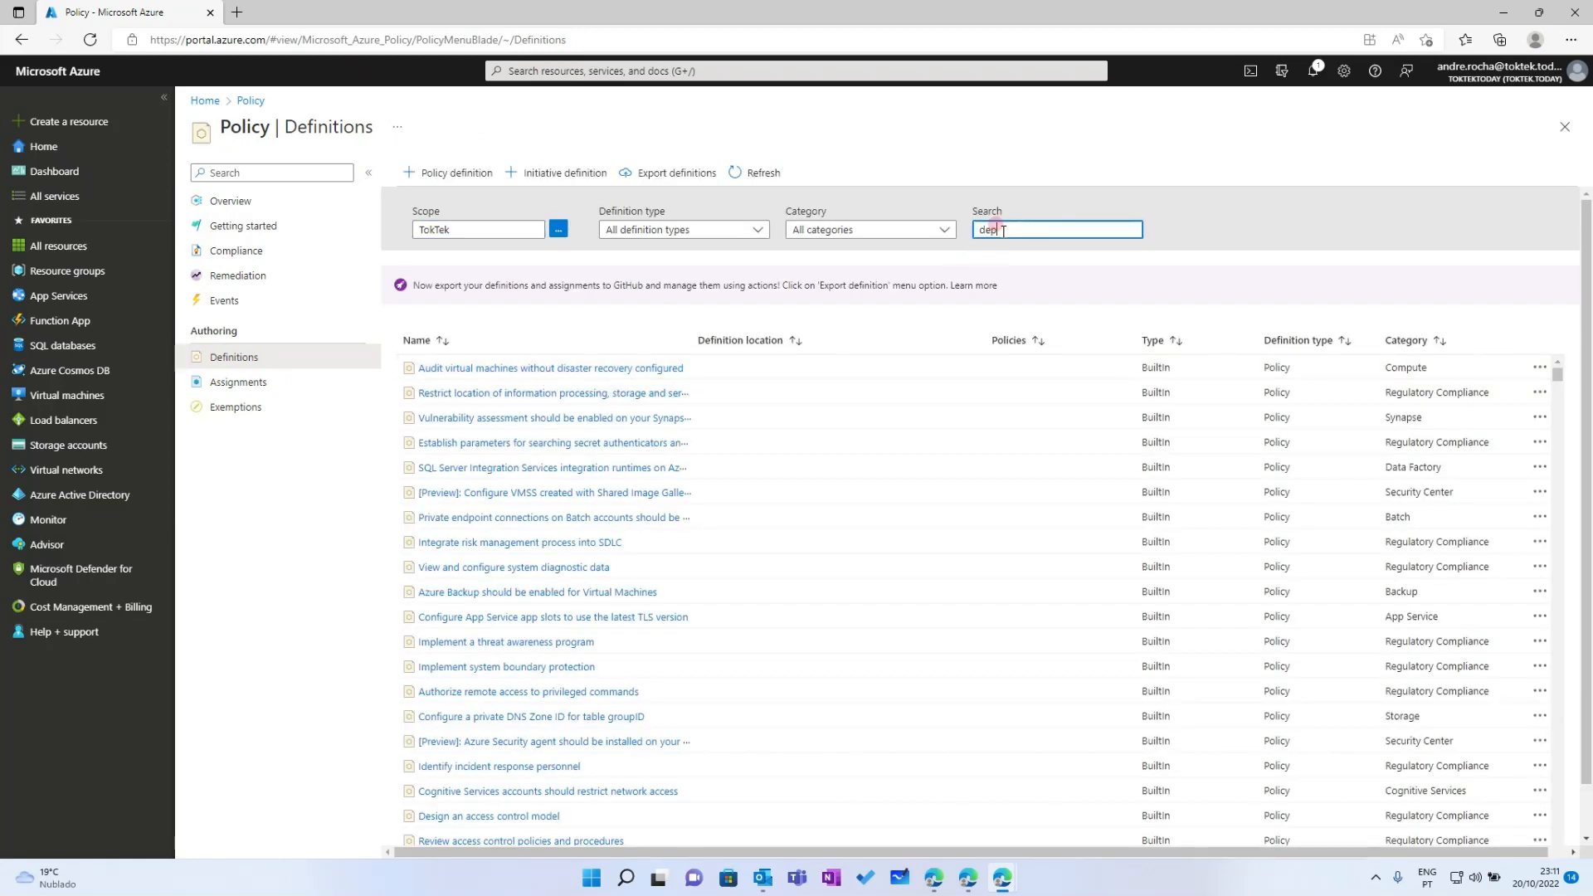
{"action": "type", "text": "loy windows"}
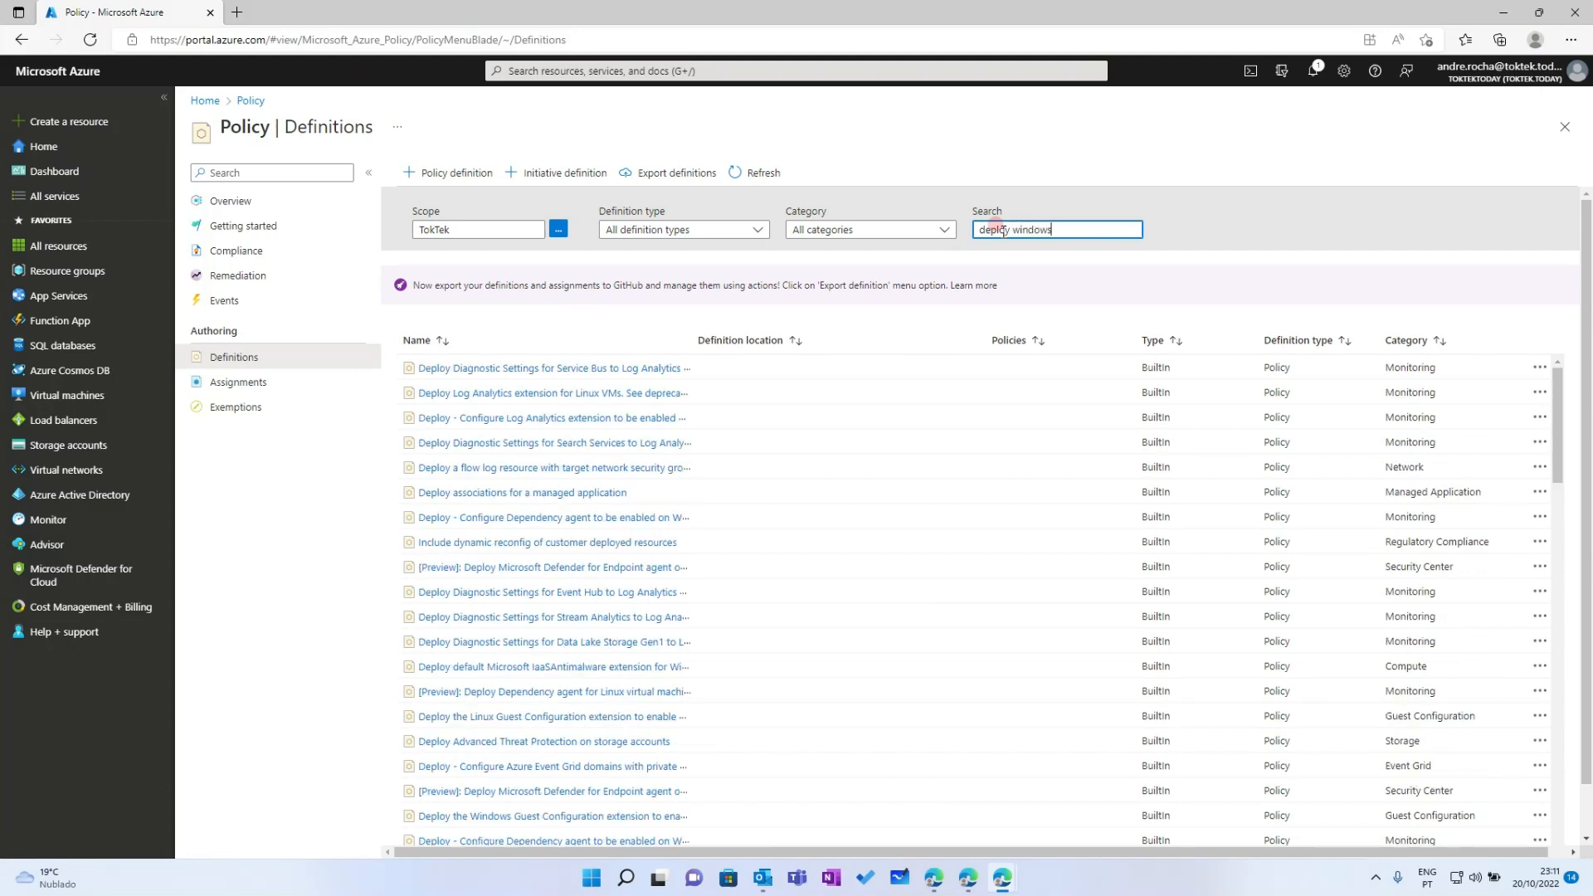
{"action": "left_click_drag", "start_coordinate": [691, 338], "coordinate": [1255, 335]}
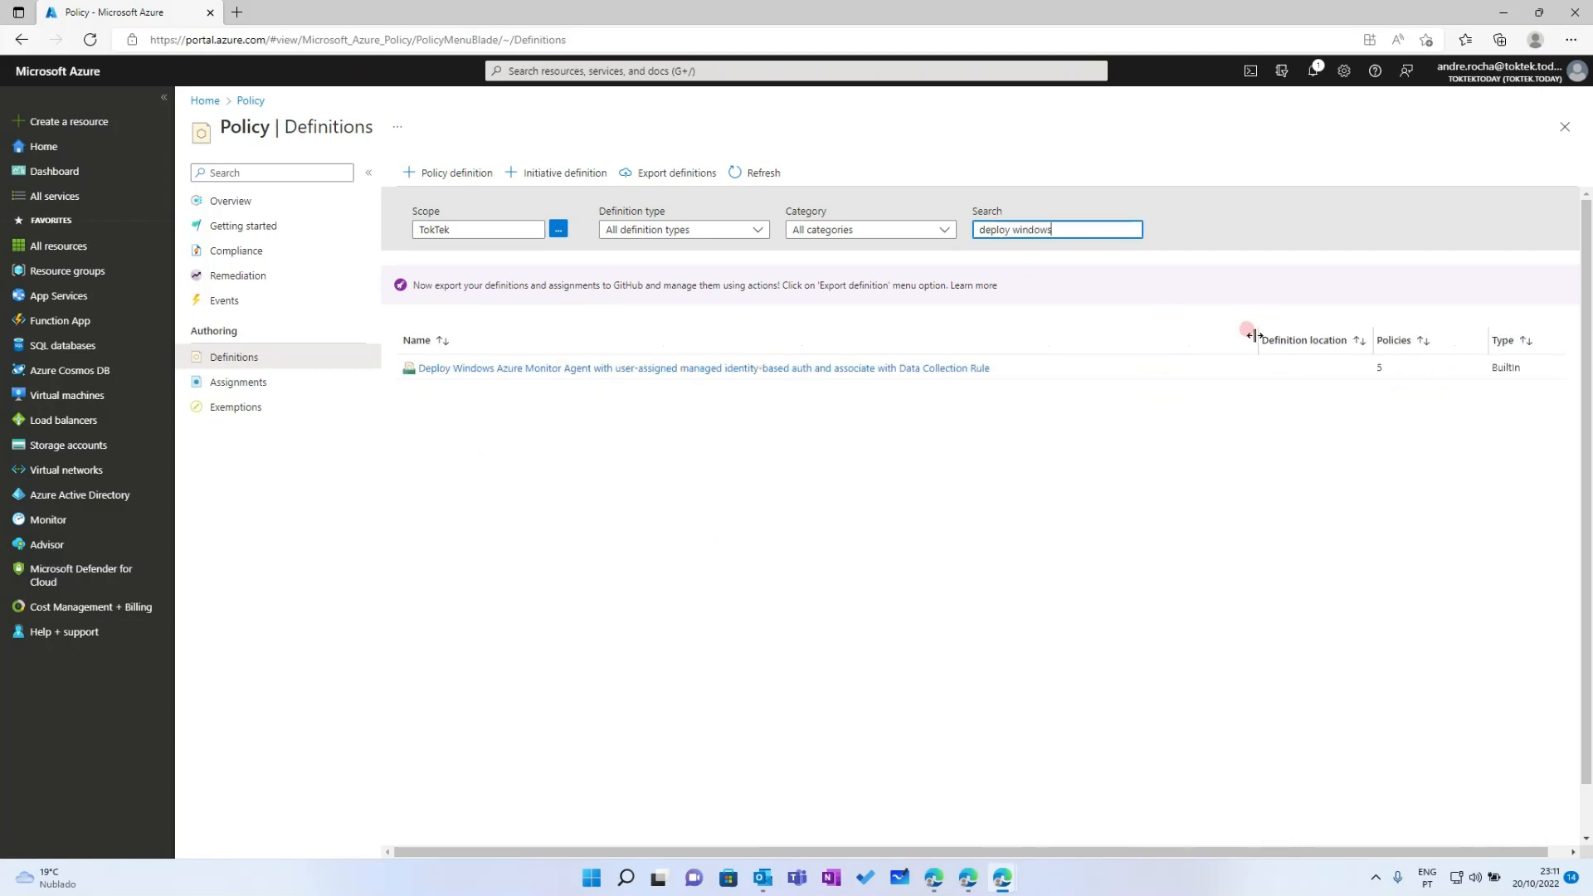
{"action": "left_click", "coordinate": [709, 369]}
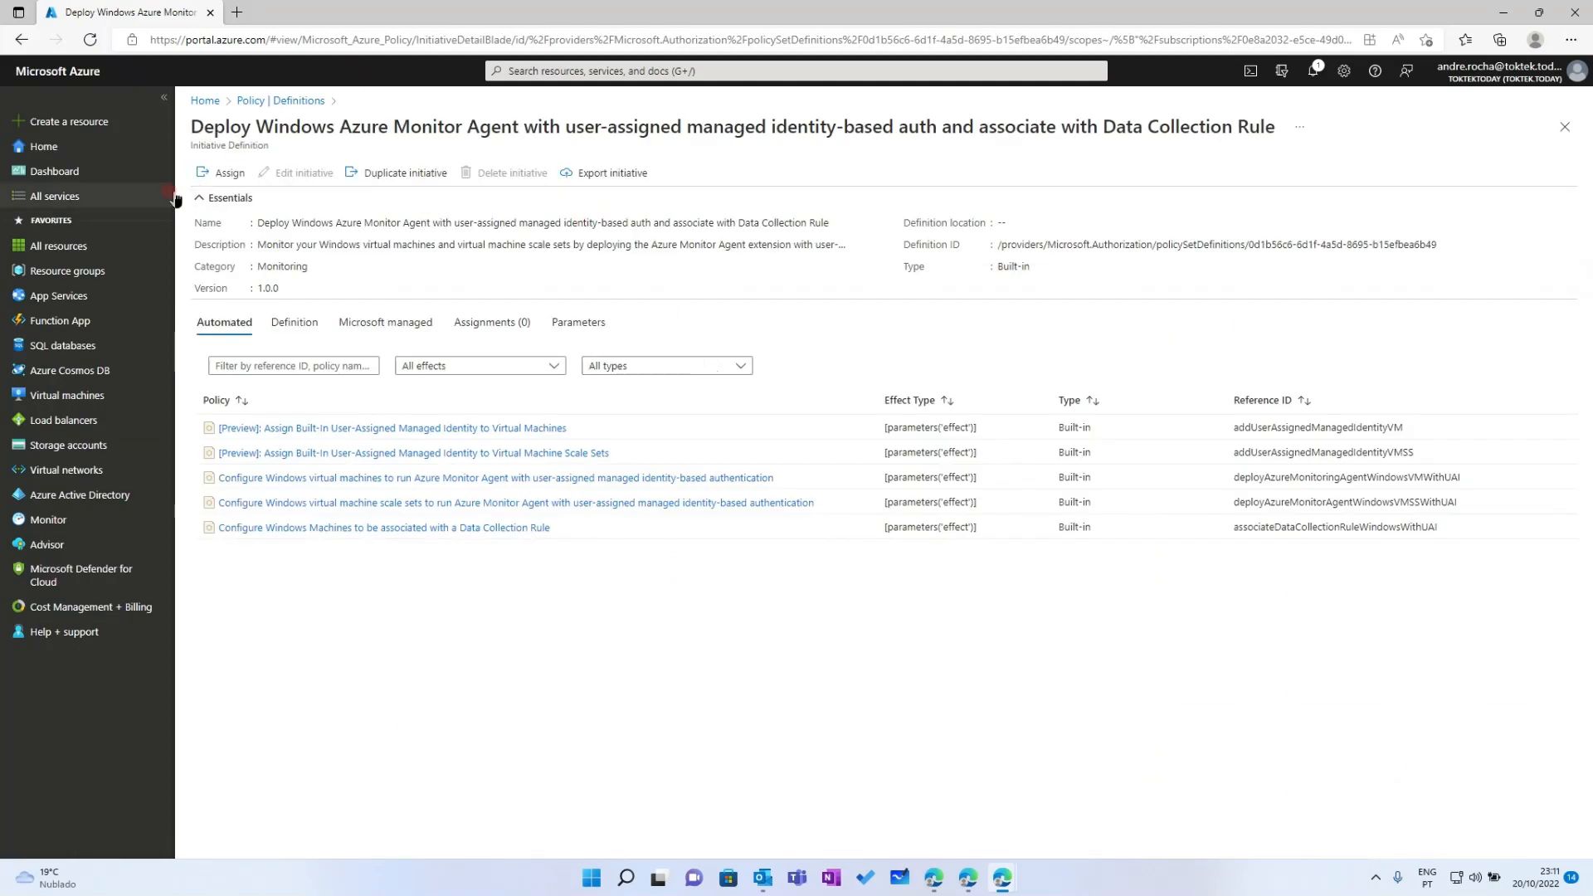
{"action": "left_click", "coordinate": [229, 172]}
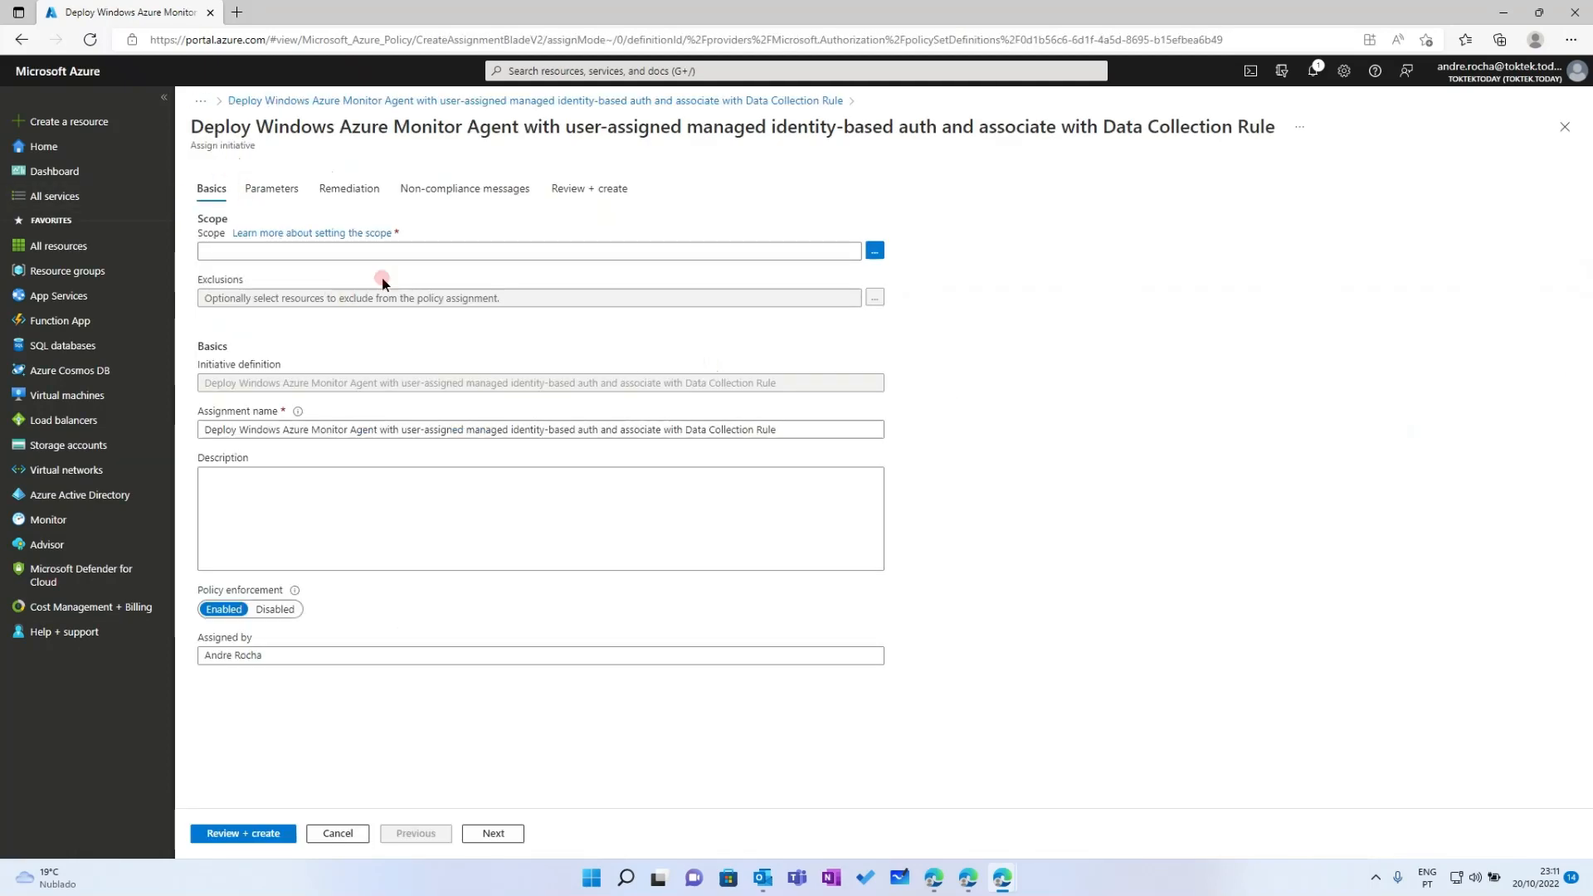
Set the assignment scope to the DummyMgmtGrp management group
{"action": "left_click", "coordinate": [876, 250]}
{"action": "left_click", "coordinate": [1170, 185]}
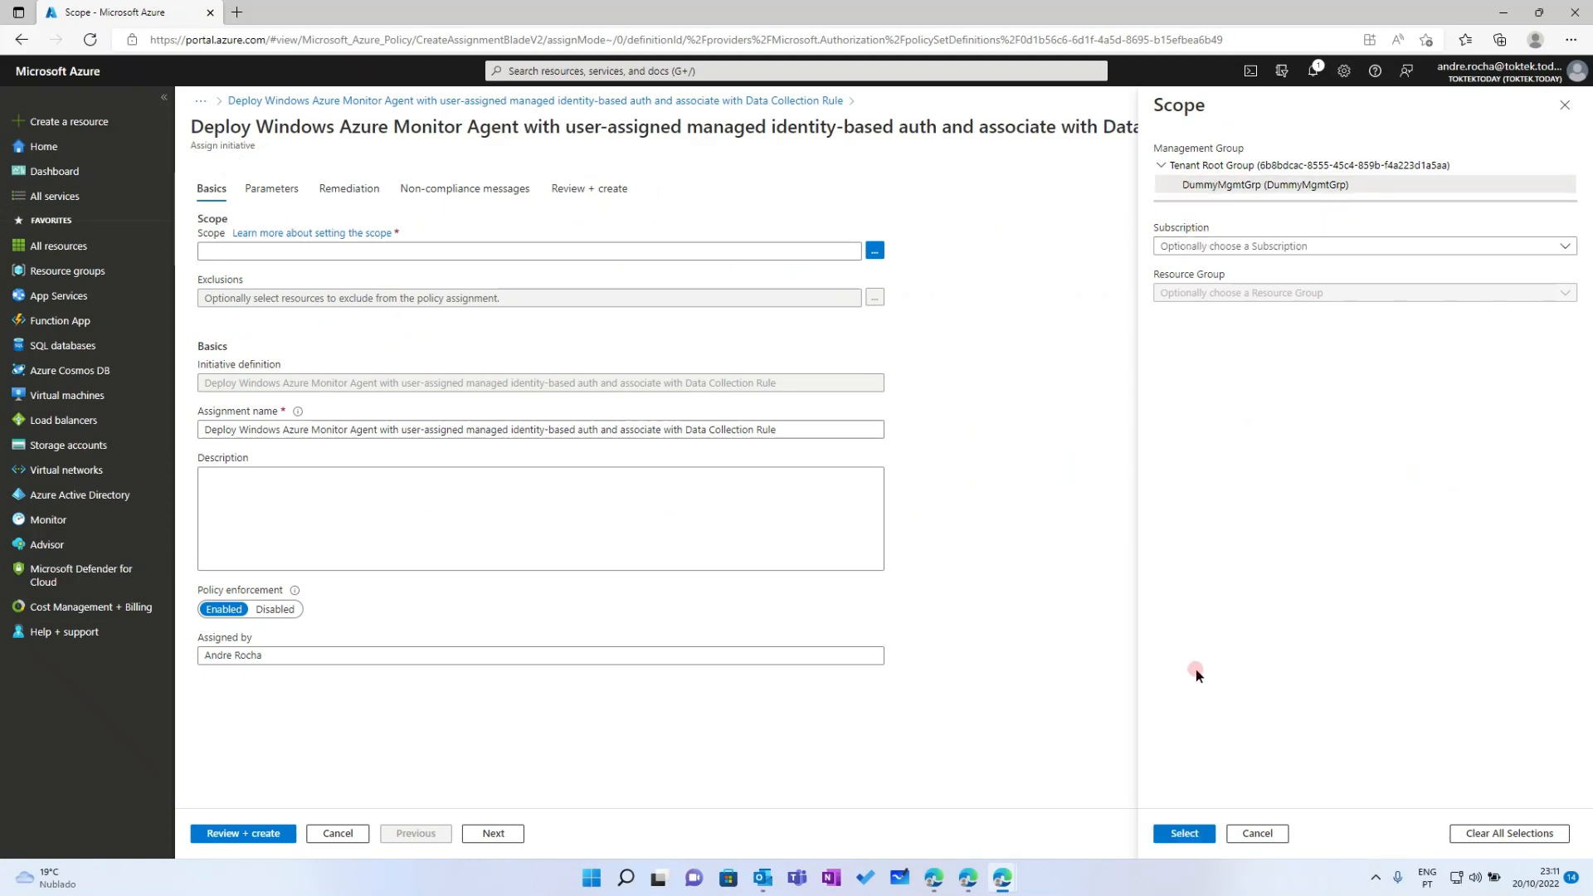
{"action": "left_click", "coordinate": [1185, 833]}
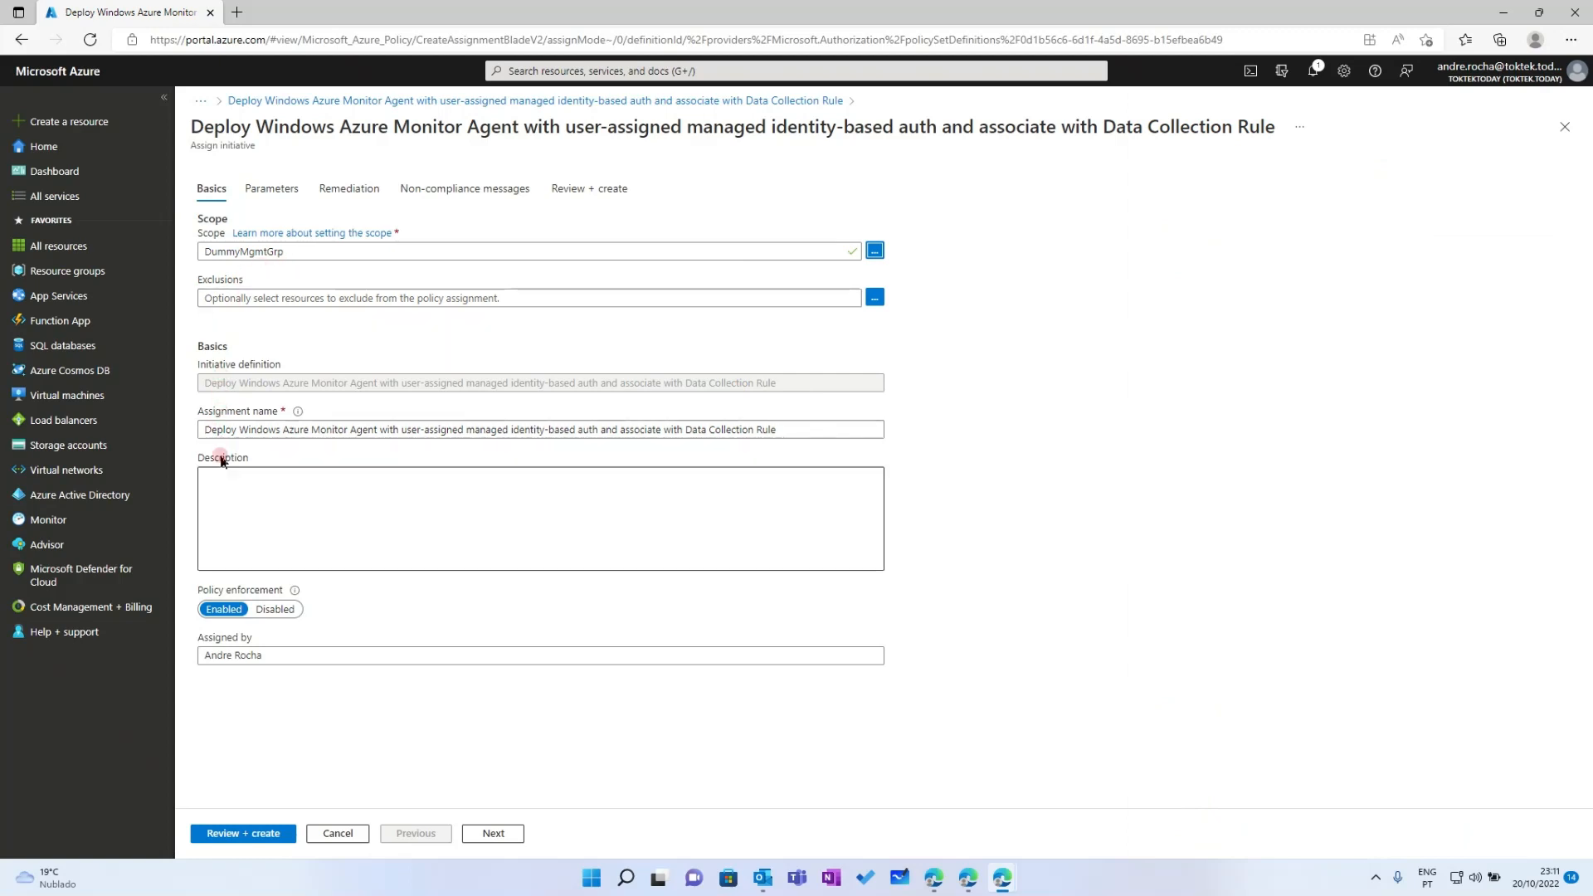
Paste the copied DCR resource ID as a parameter and set bring-your-own identity to false
{"action": "left_click", "coordinate": [273, 188]}
{"action": "left_click", "coordinate": [393, 239]}
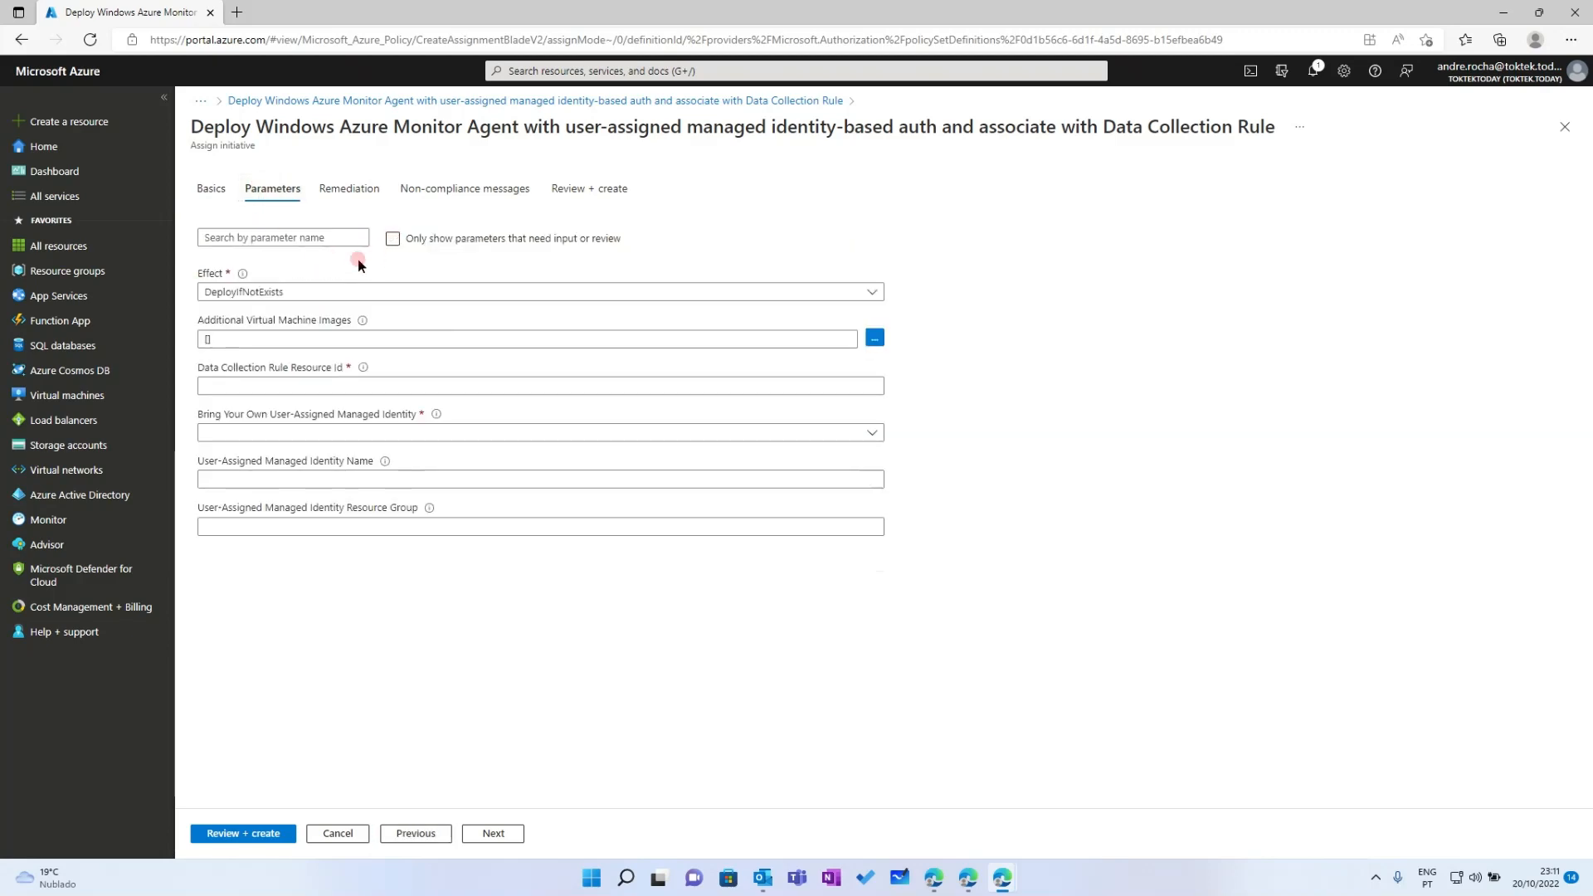
{"action": "left_click", "coordinate": [241, 384]}
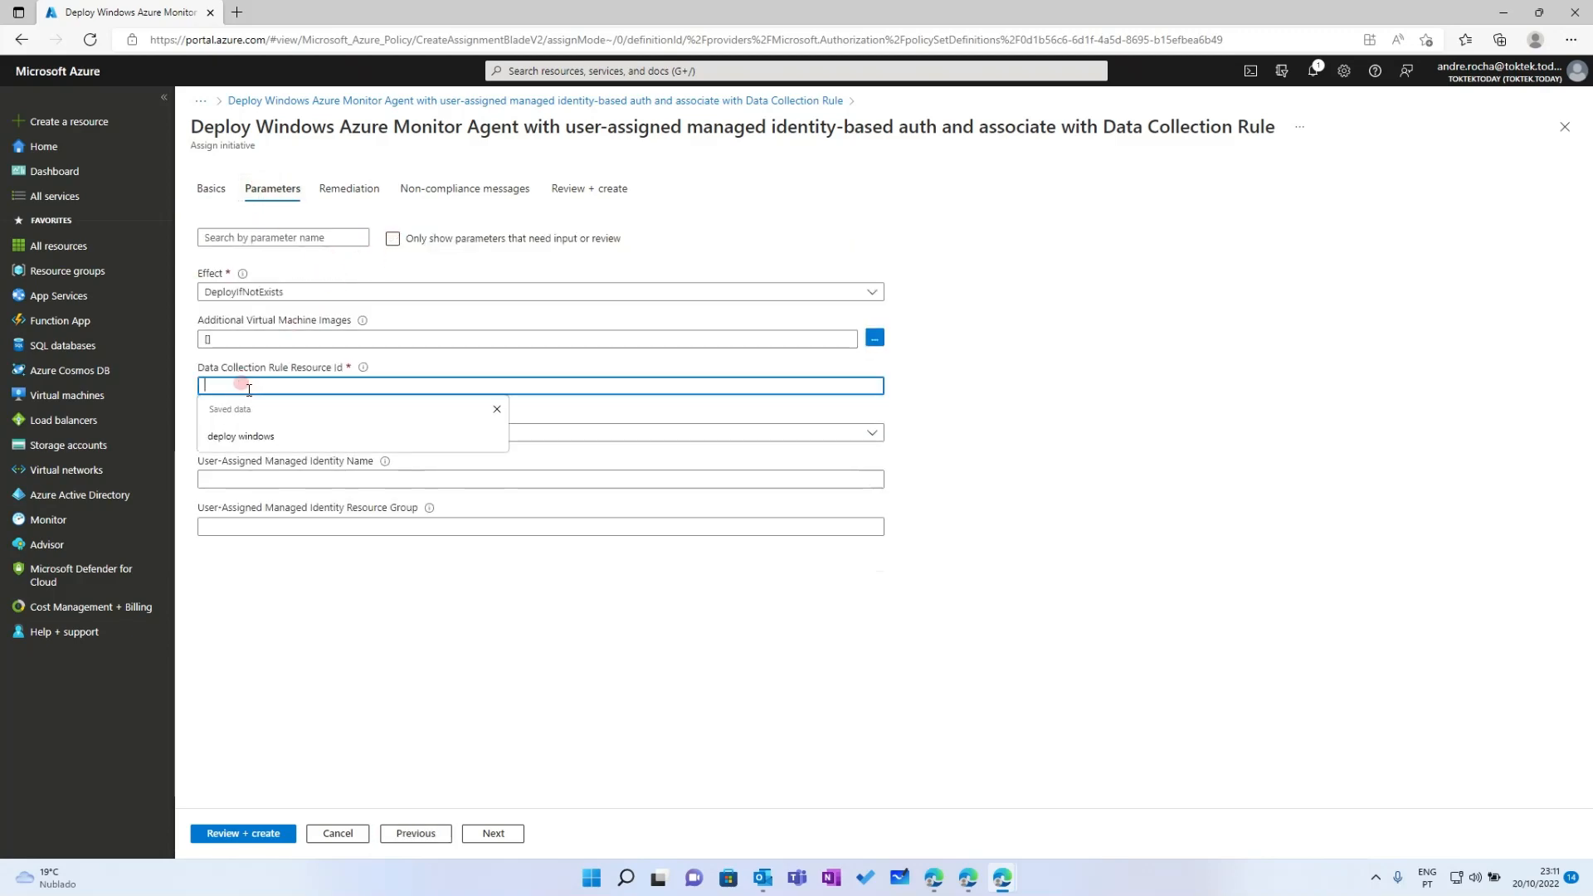
{"action": "key", "text": "ctrl+v"}
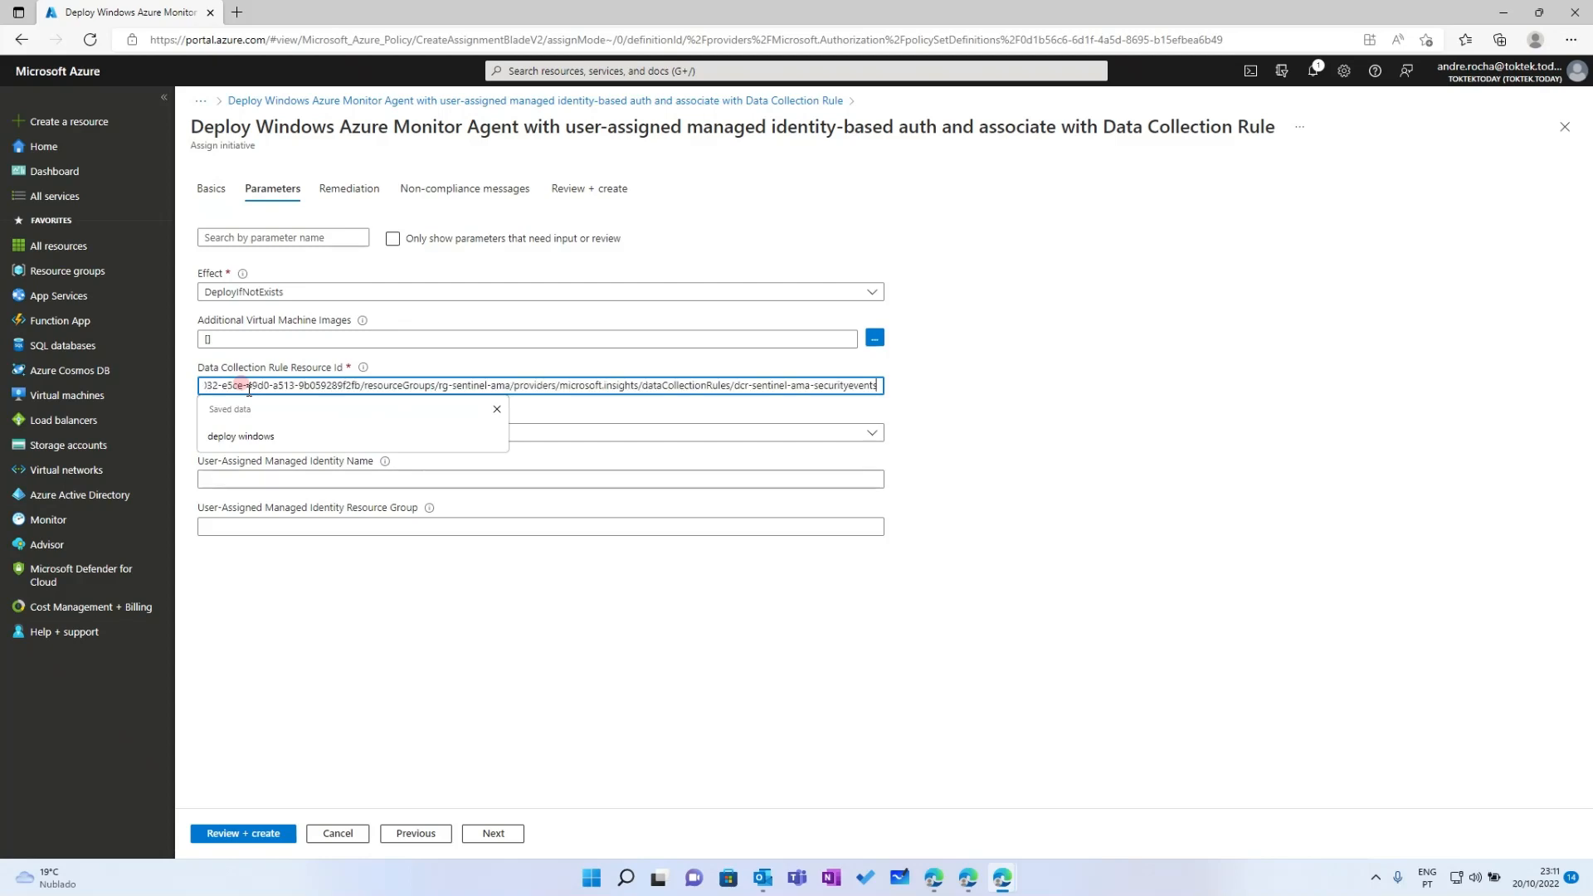
{"action": "left_click", "coordinate": [1142, 412]}
{"action": "left_click", "coordinate": [248, 435]}
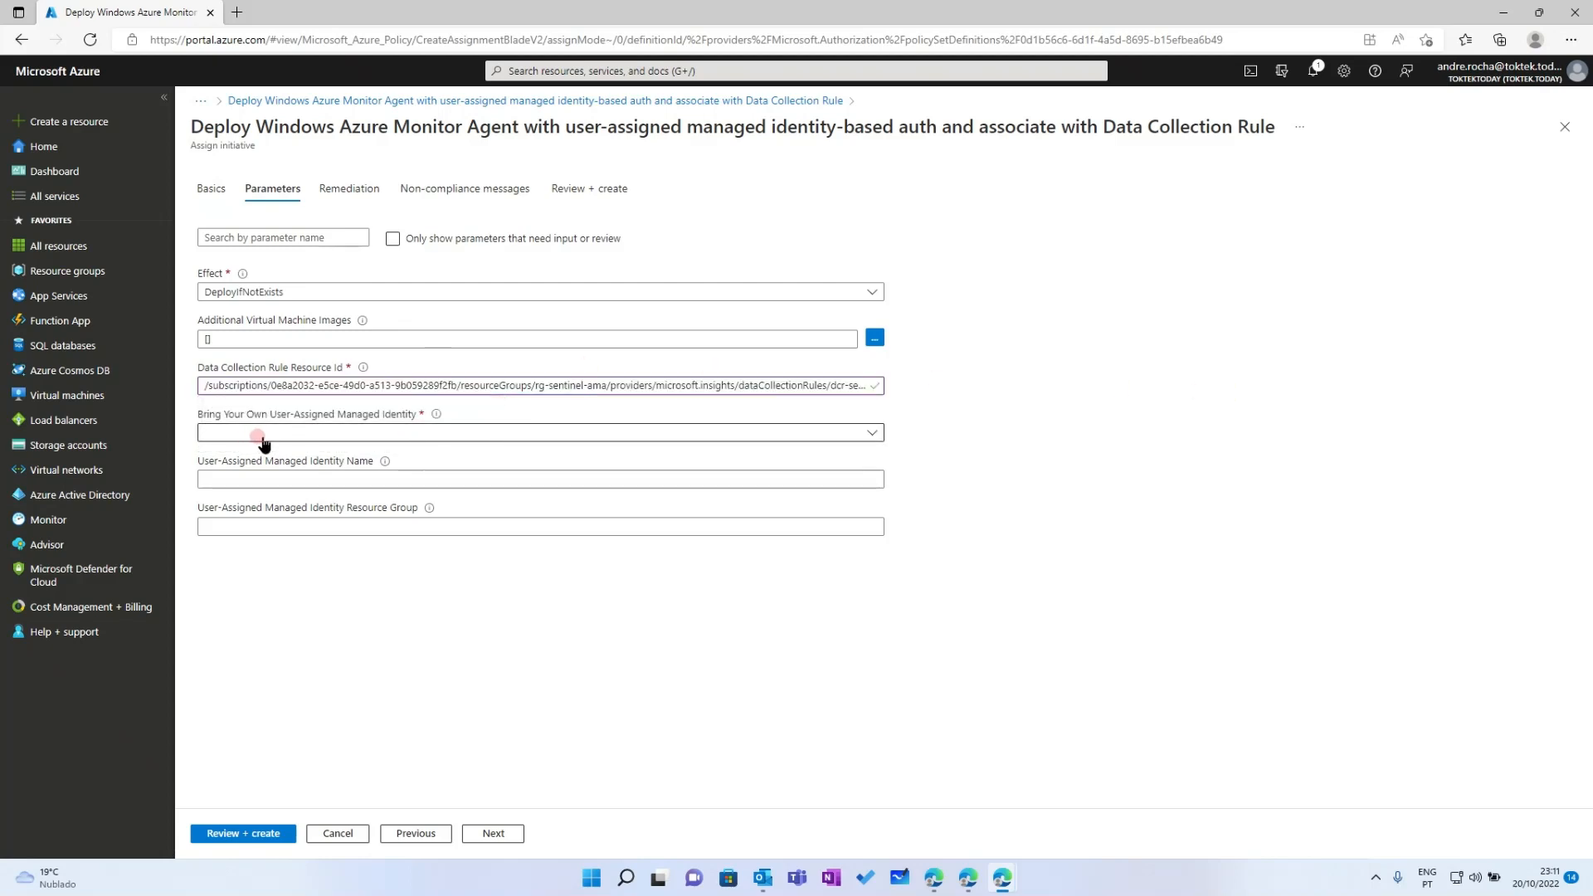
{"action": "left_click", "coordinate": [209, 438]}
{"action": "left_click", "coordinate": [233, 477]}
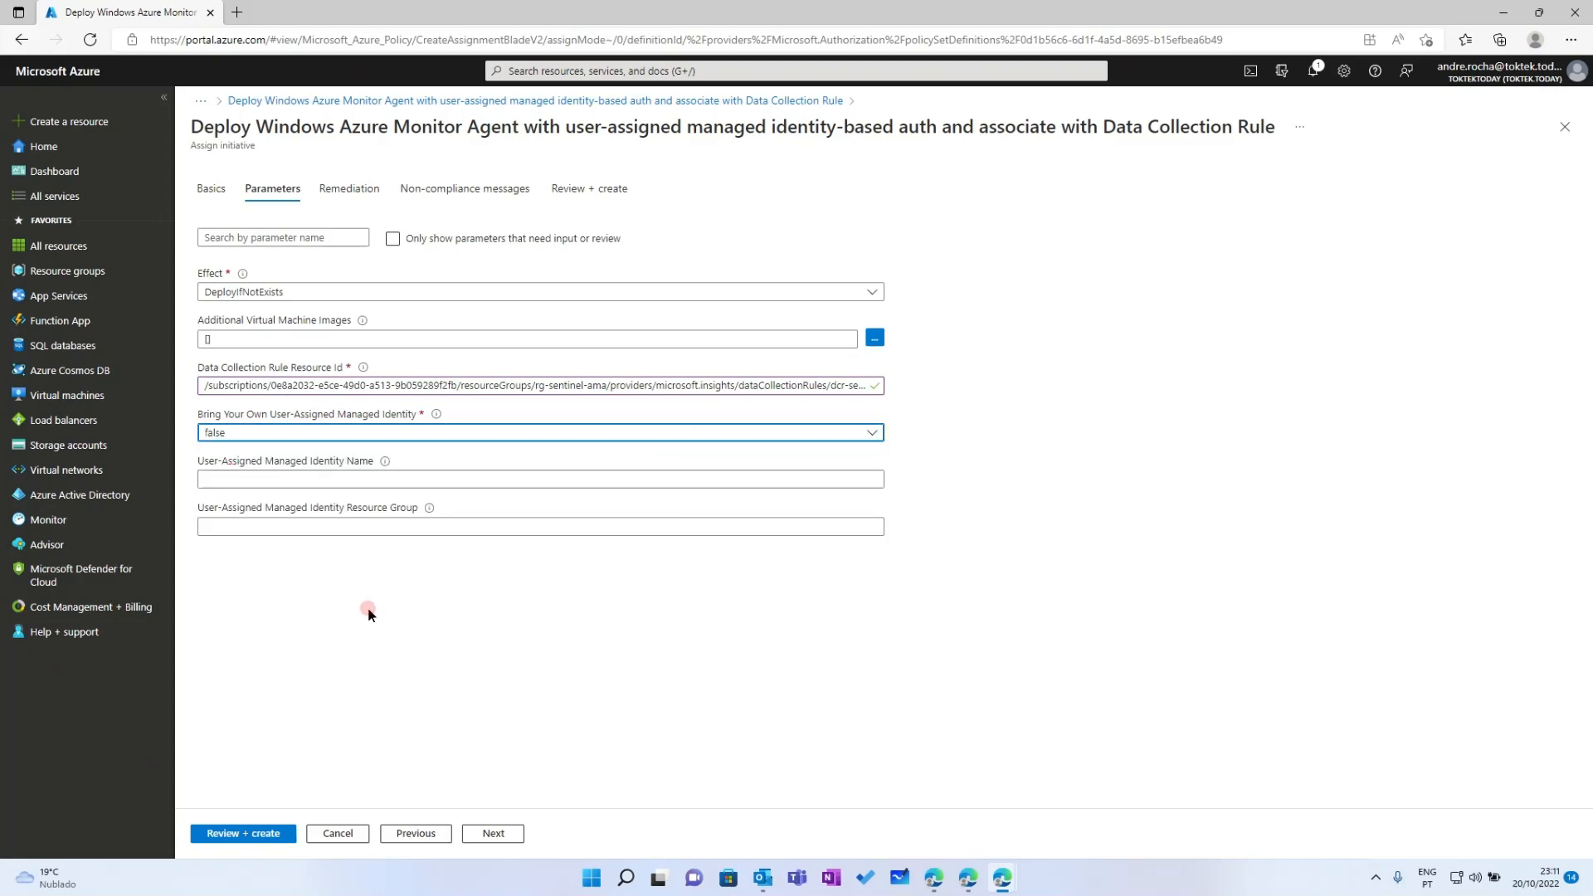
Put the remediation system-assigned managed identity in West Europe
{"action": "left_click", "coordinate": [358, 188]}
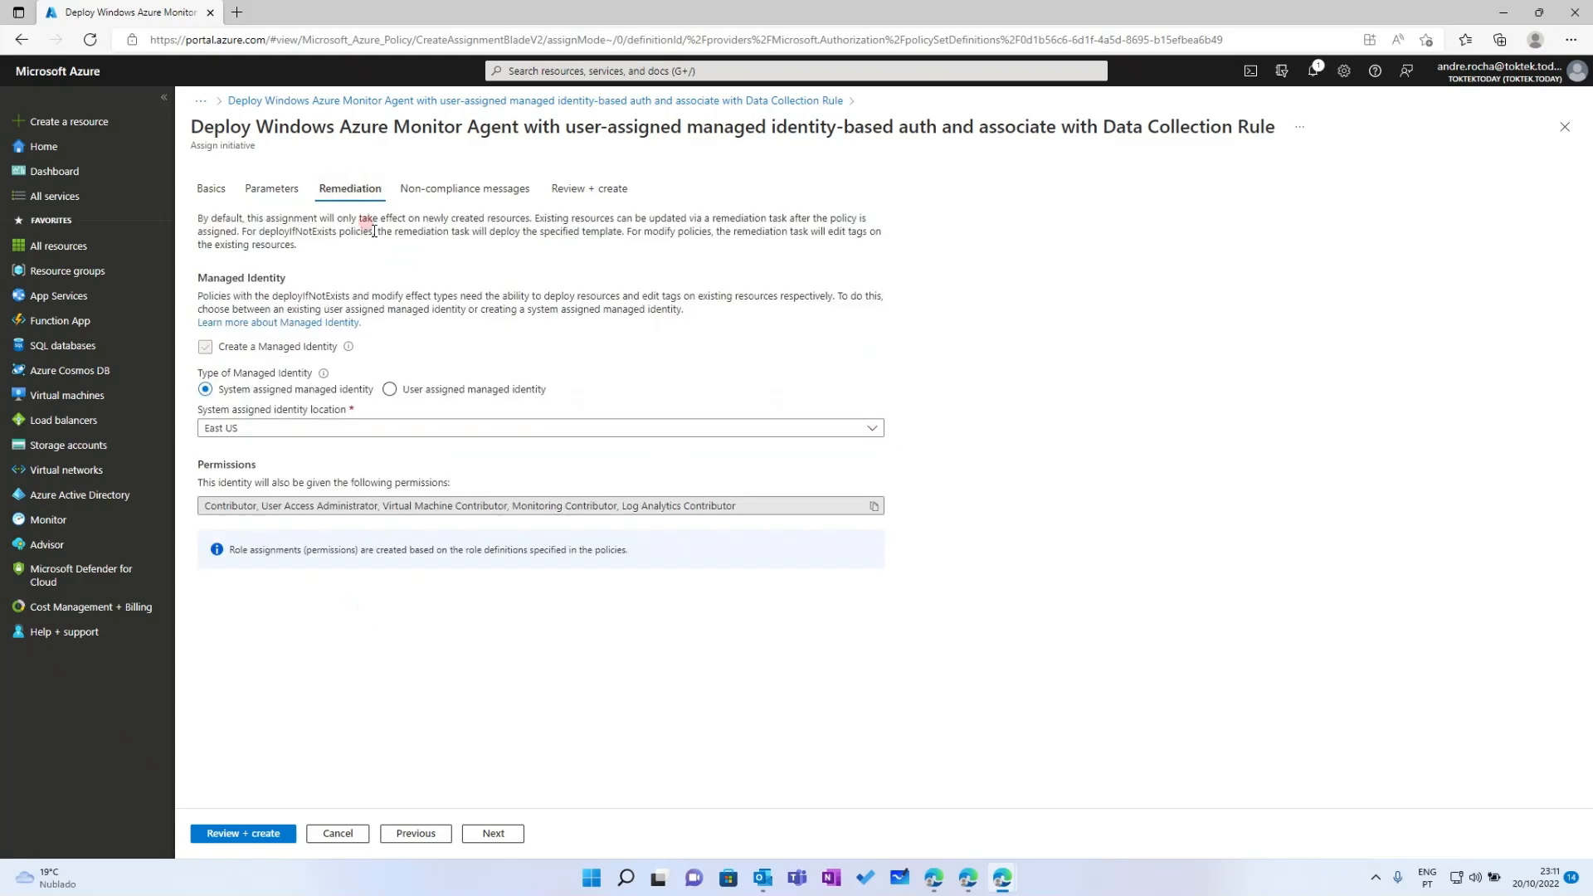
{"action": "left_click", "coordinate": [267, 428]}
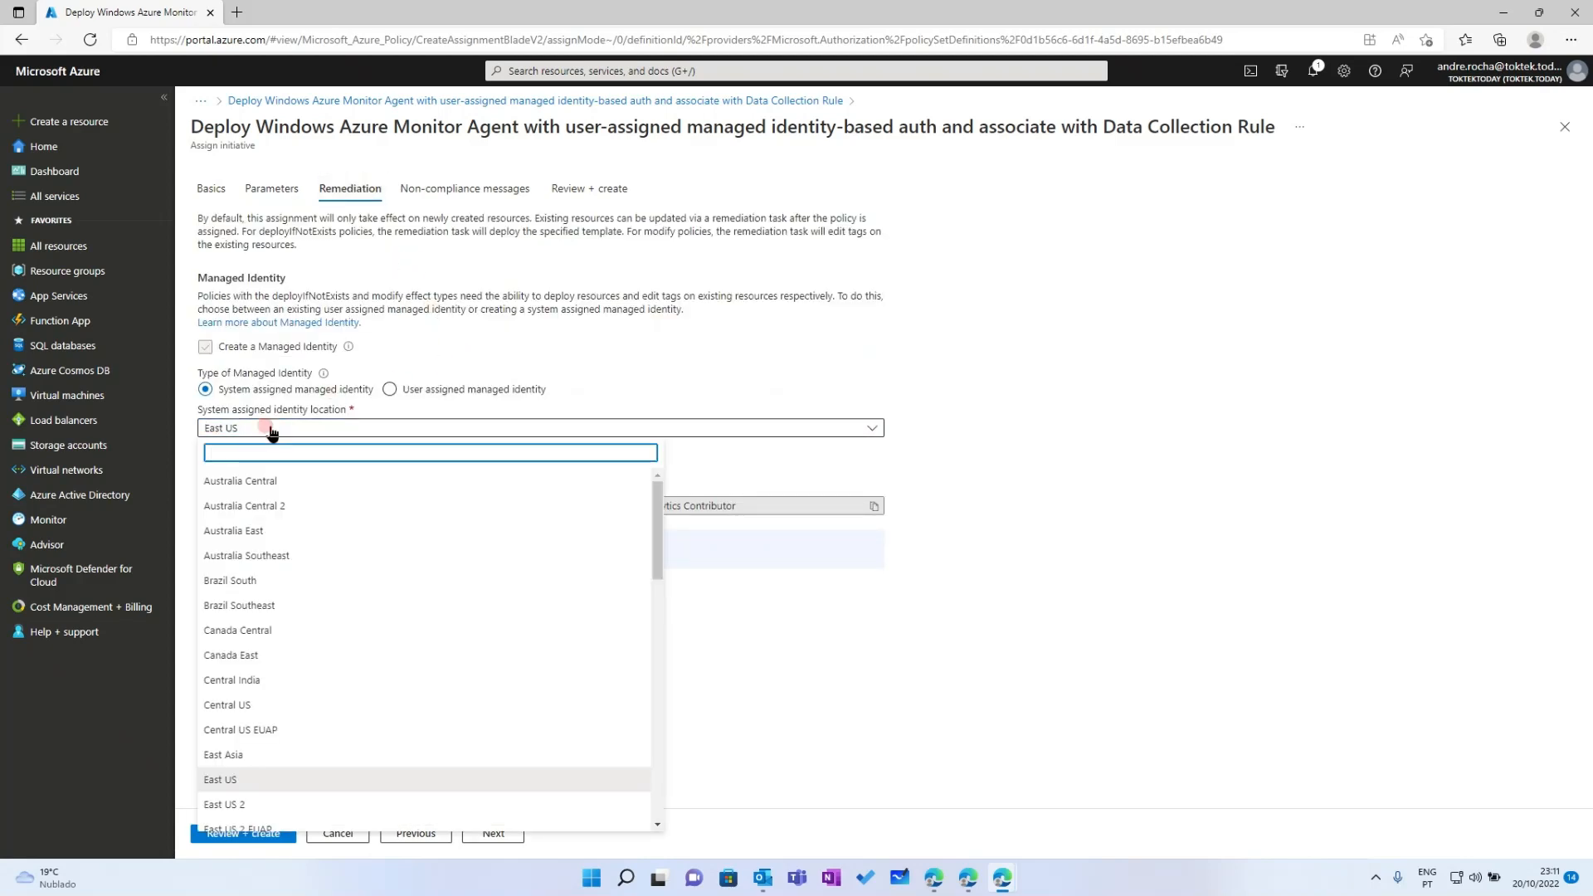
{"action": "type", "text": "west europe"}
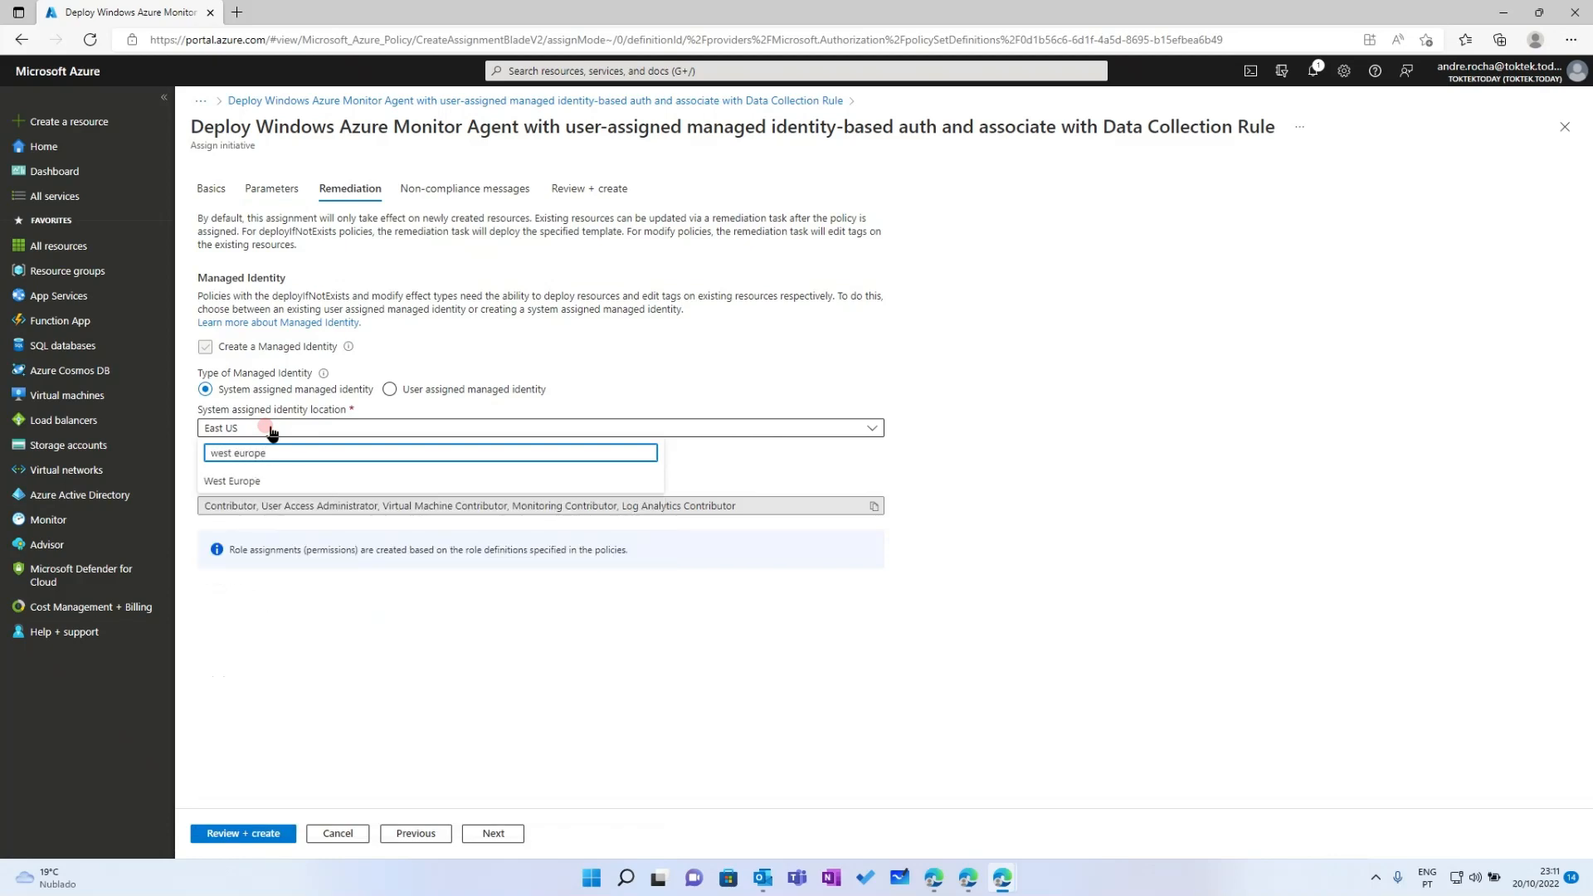
{"action": "left_click", "coordinate": [301, 453]}
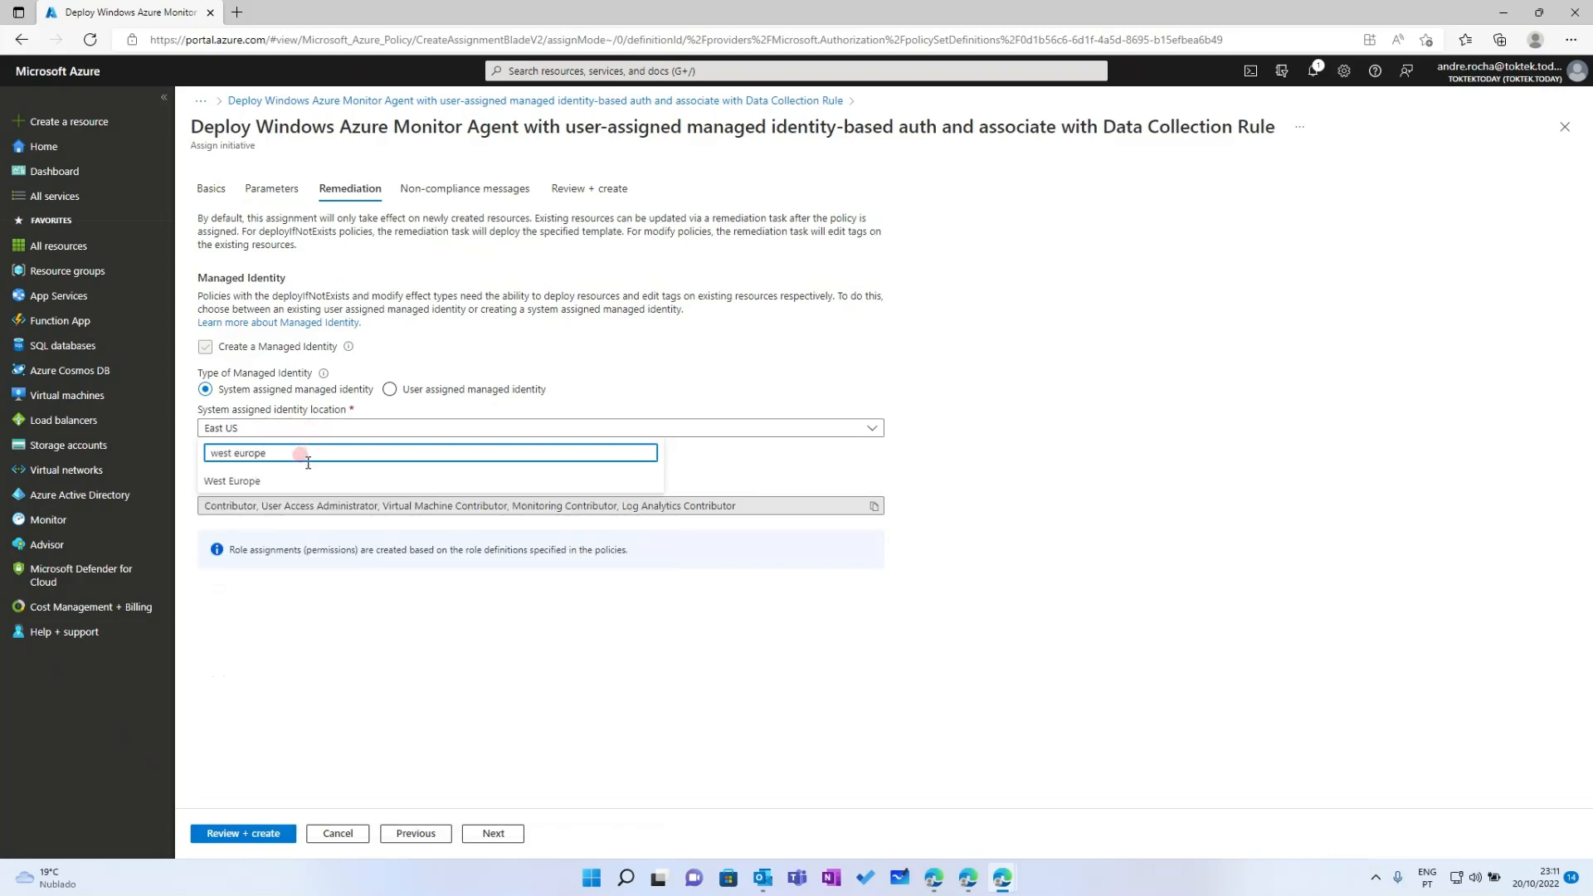
{"action": "left_click", "coordinate": [274, 481]}
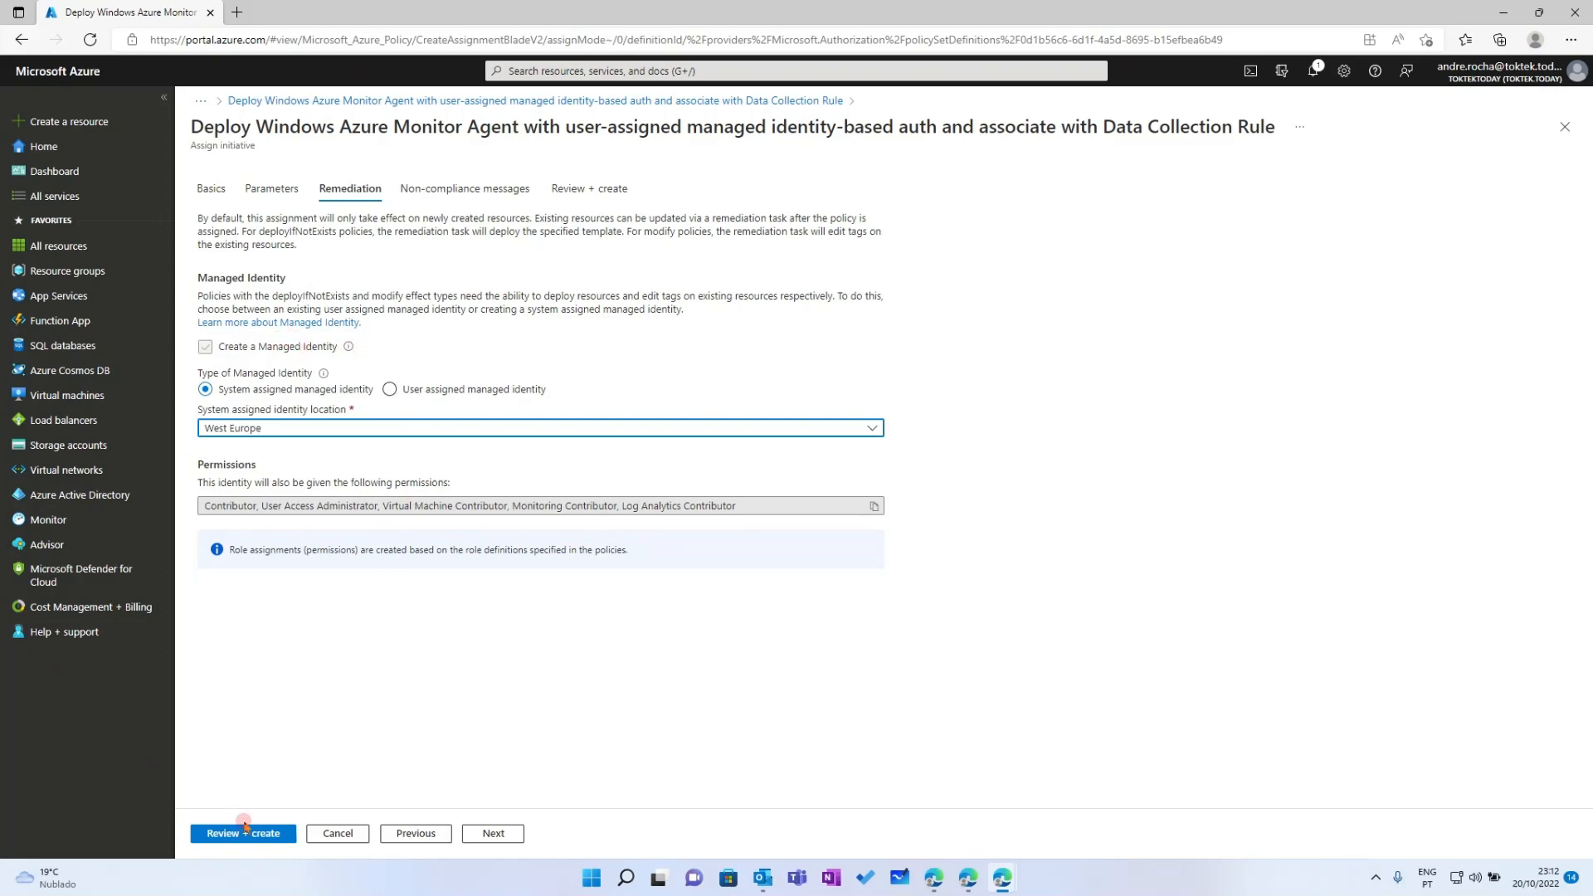
{"action": "left_click", "coordinate": [438, 195]}
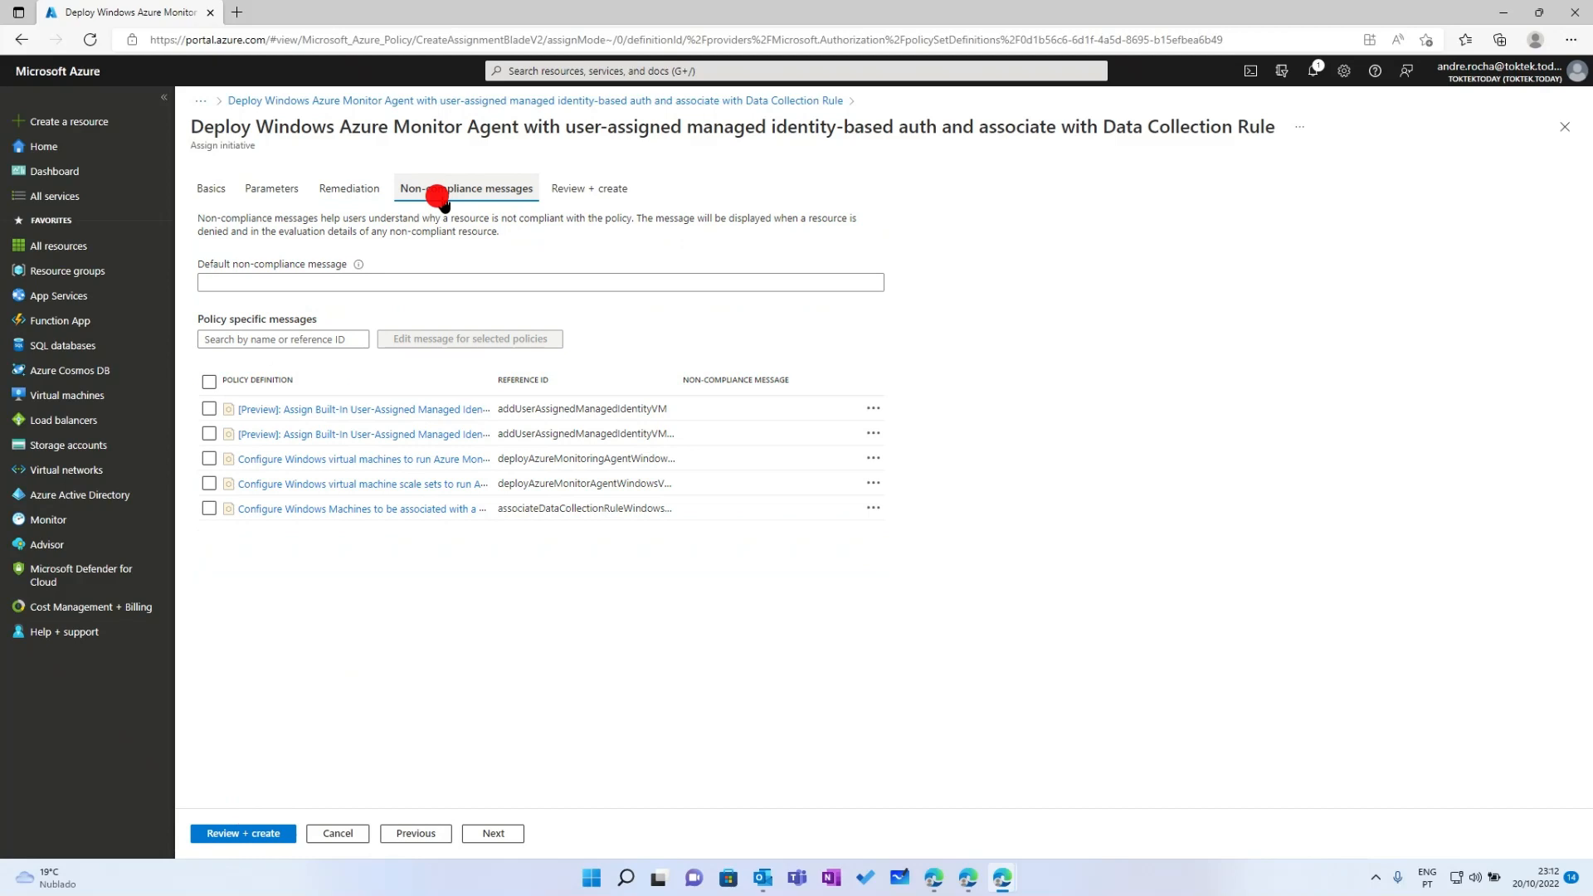
Review the DummyMgmtGrp initiative assignment and create it
{"action": "left_click", "coordinate": [581, 189]}
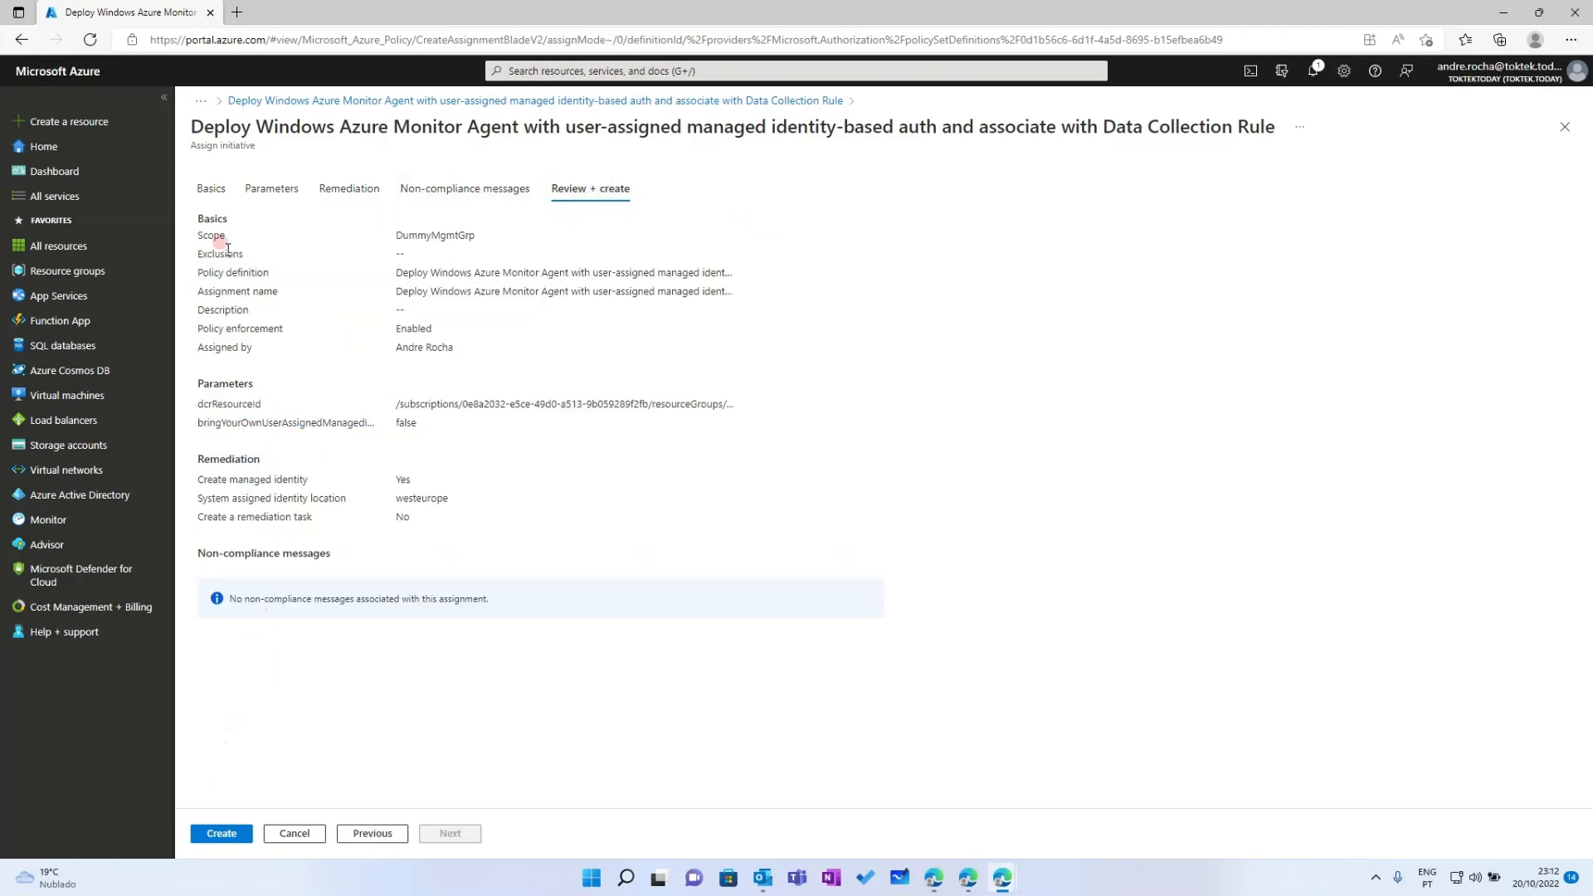
{"action": "left_click", "coordinate": [219, 834]}
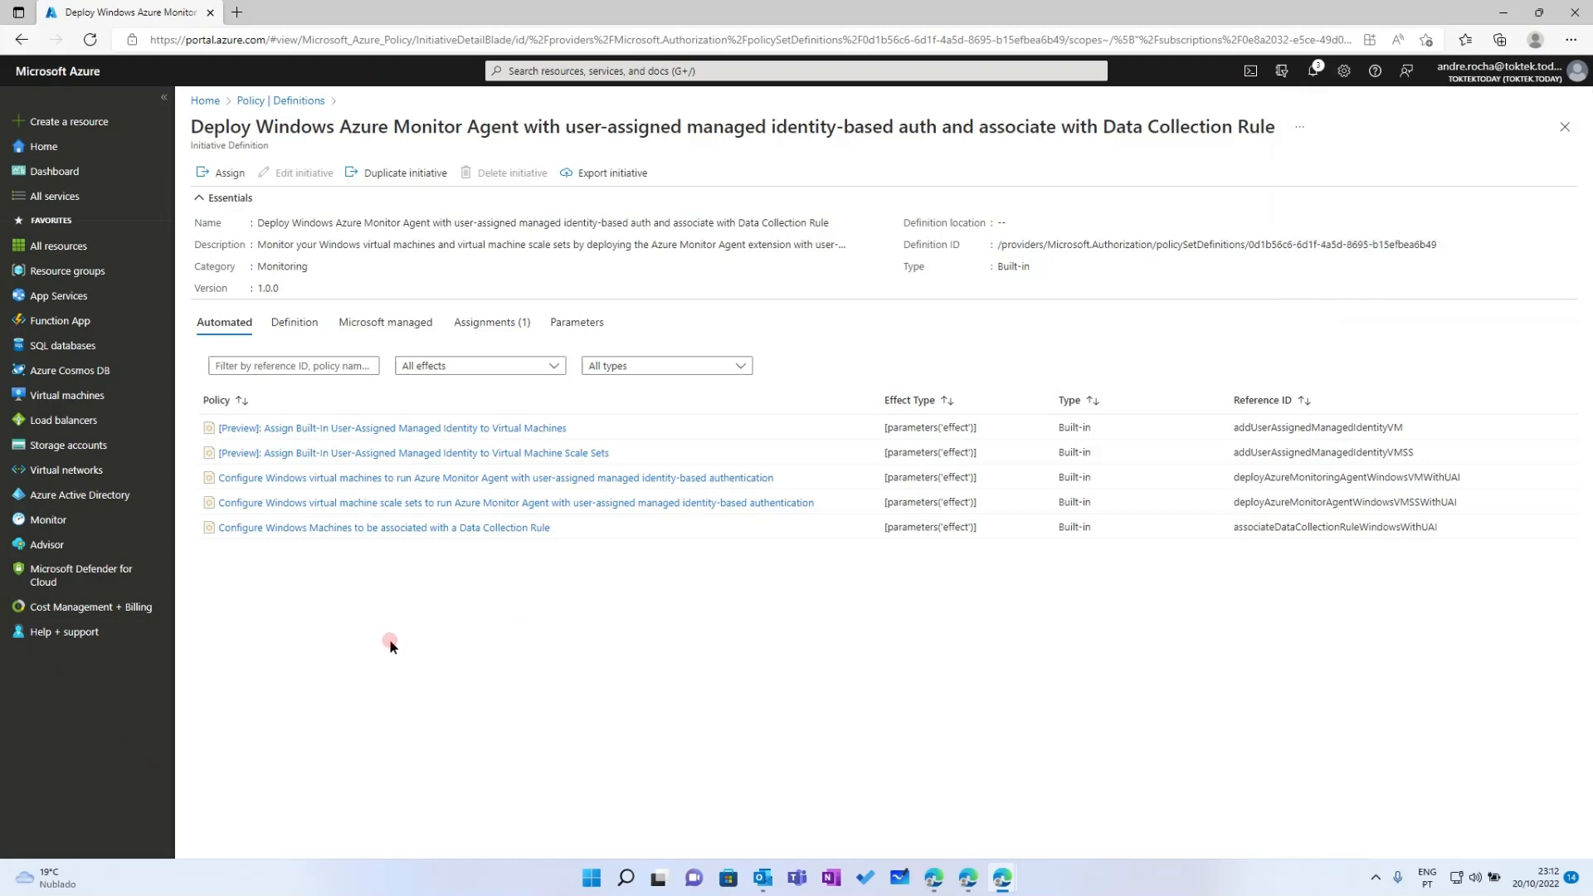
Refresh Policy Assignments, open the new DummyMgmtGrp initiative assignment, then view the Compliance overview
{"action": "left_click", "coordinate": [248, 100]}
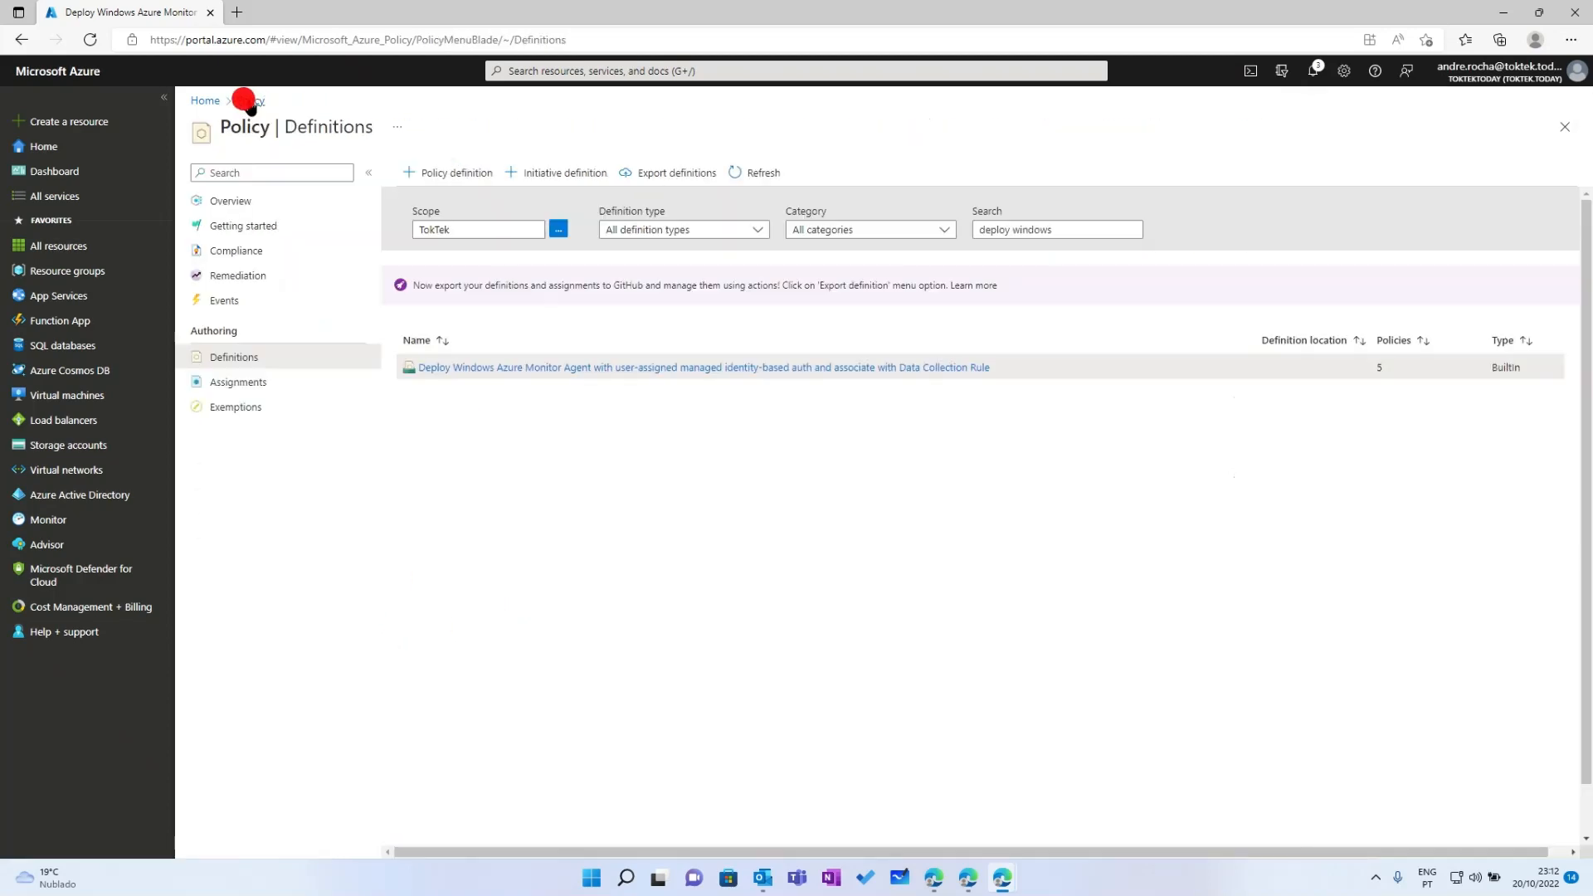
{"action": "left_click", "coordinate": [253, 276]}
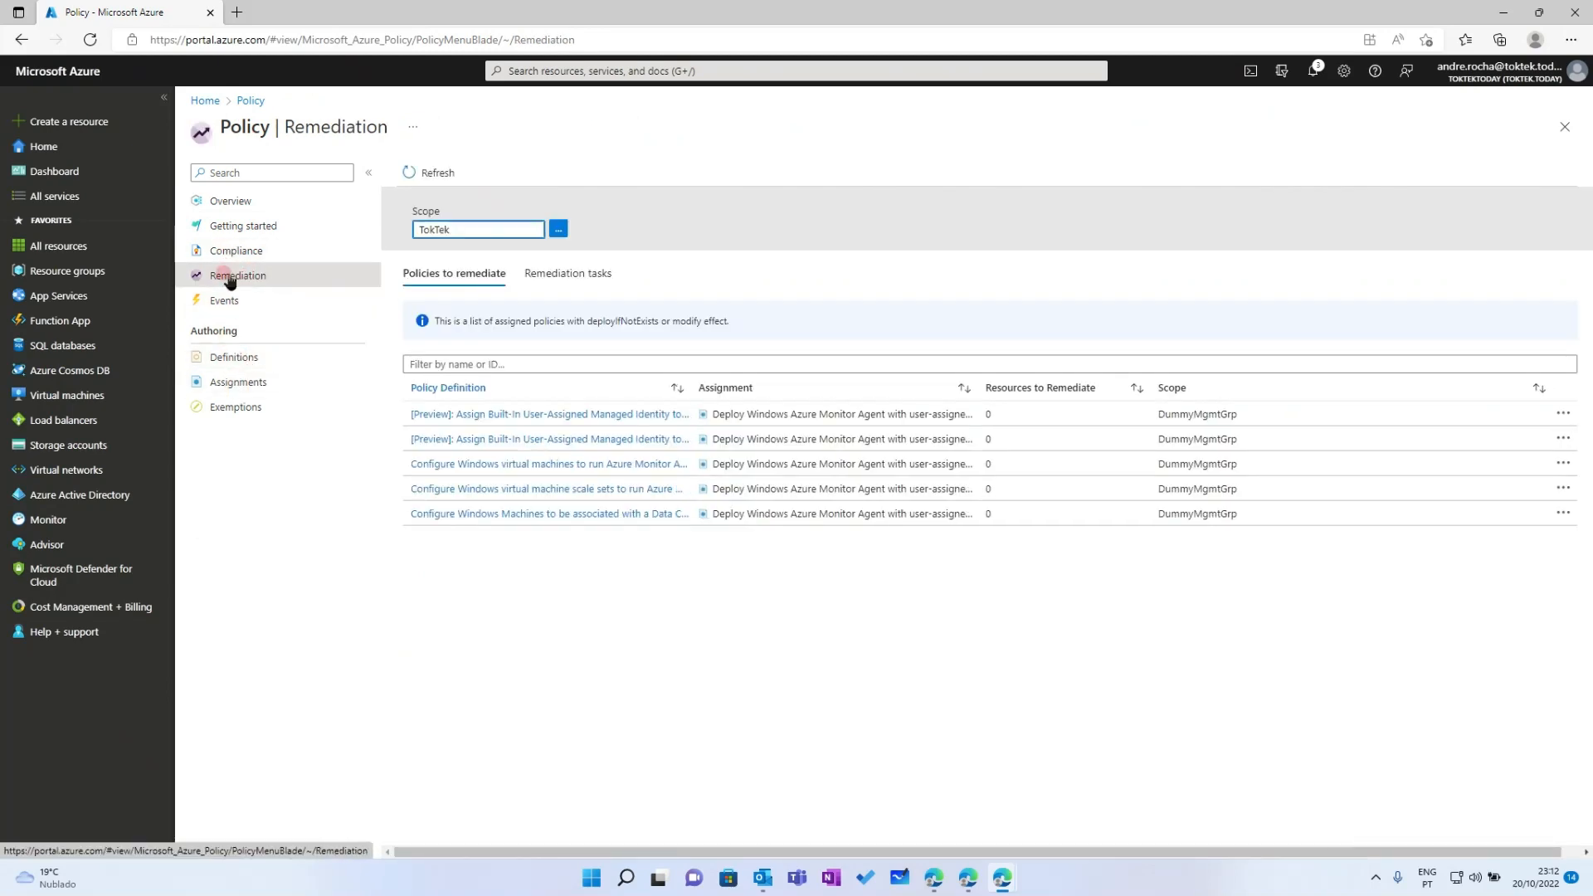
{"action": "left_click", "coordinate": [228, 384]}
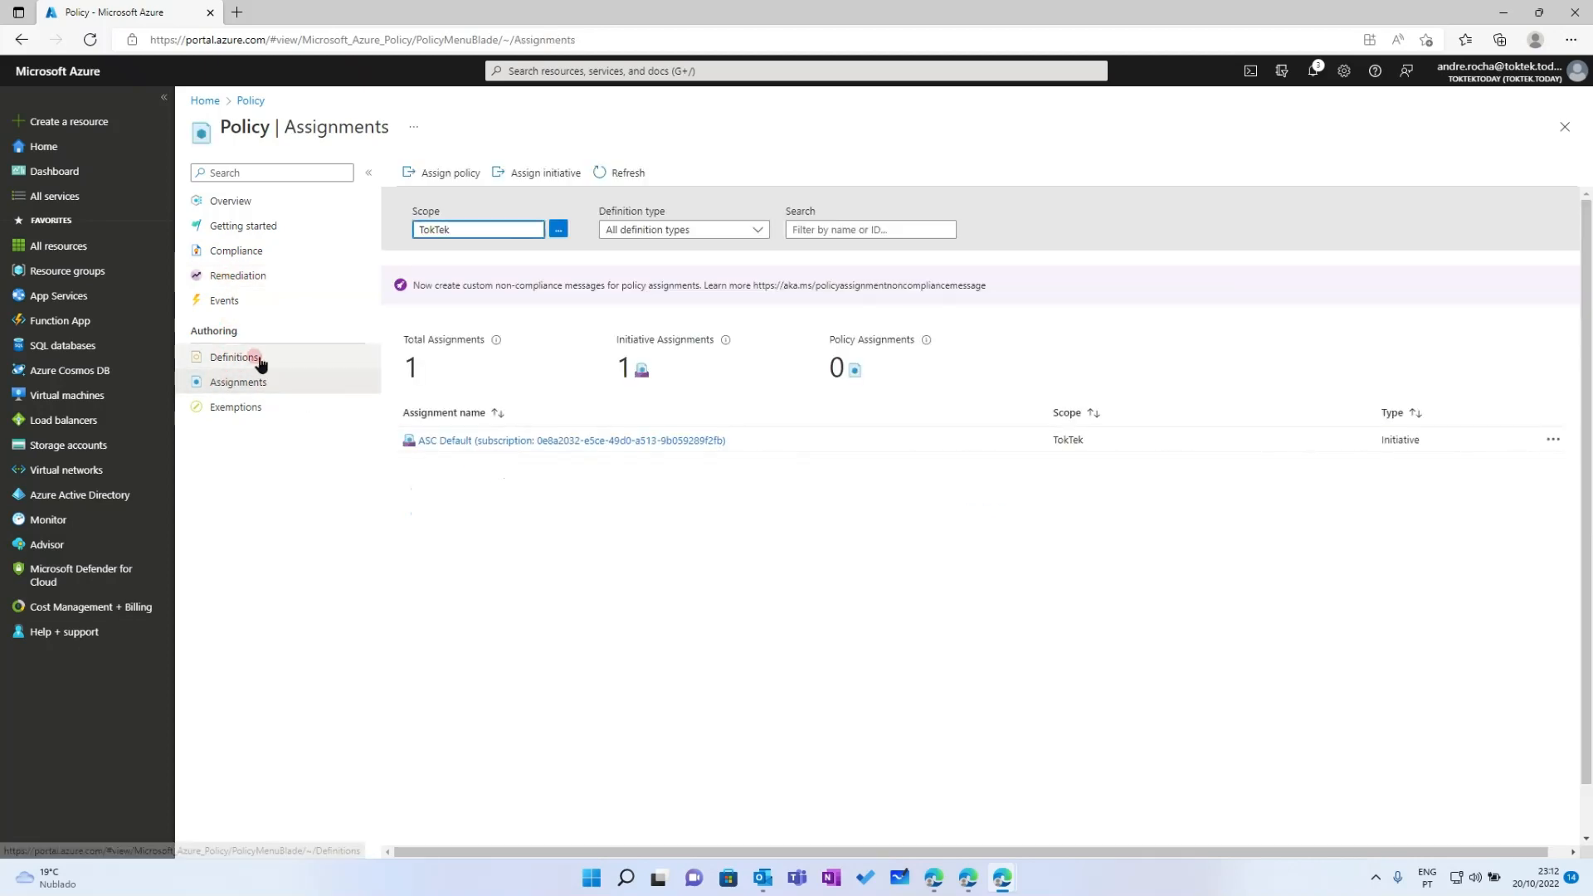
{"action": "left_click", "coordinate": [624, 174]}
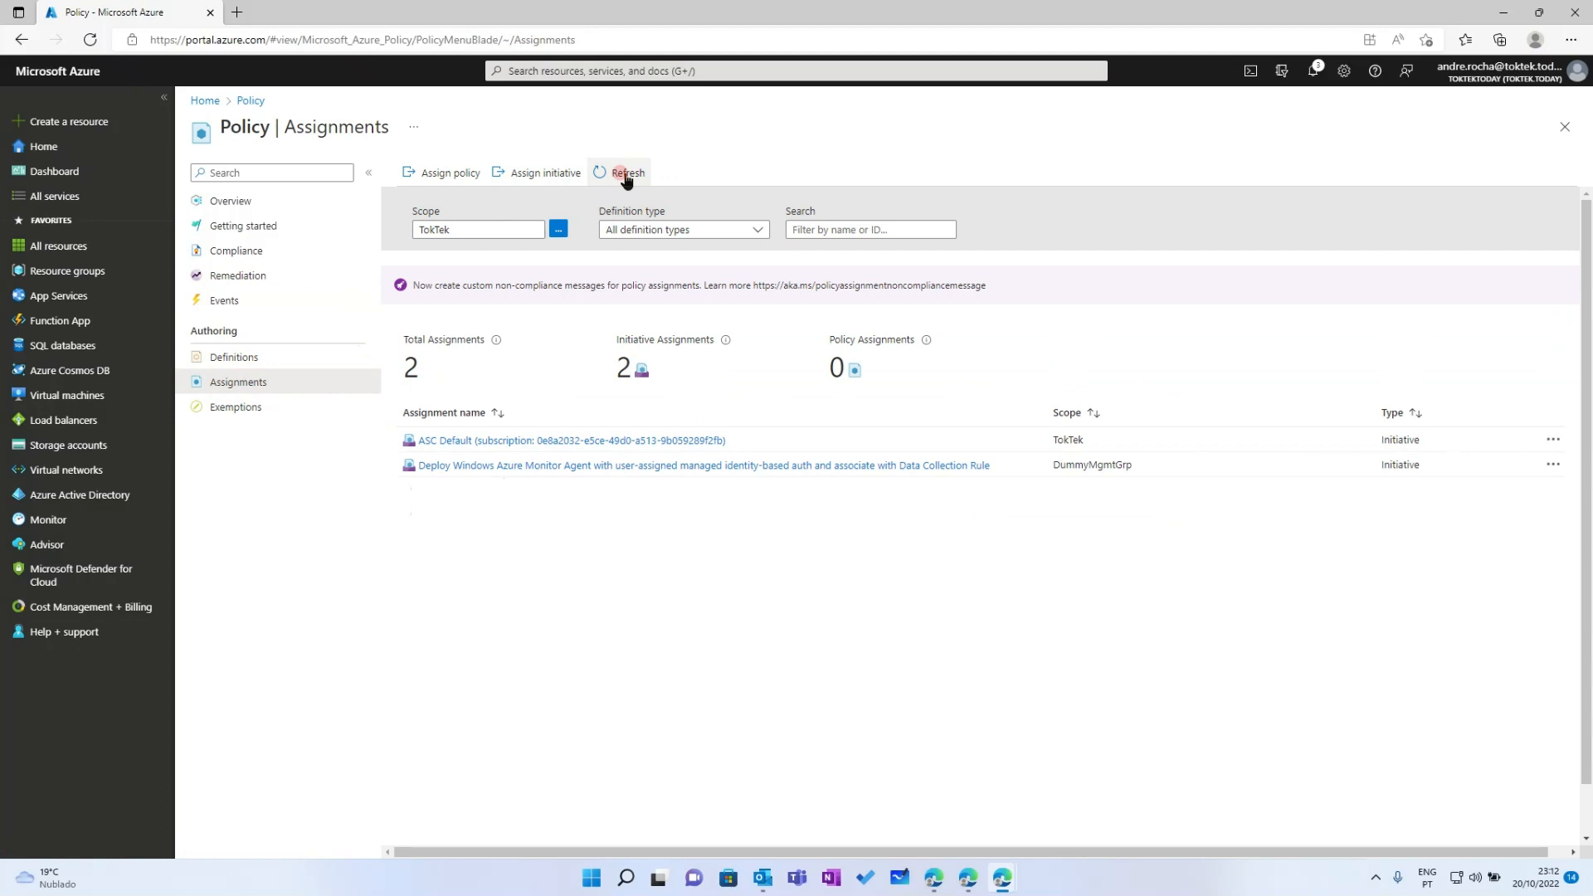
{"action": "left_click", "coordinate": [610, 467]}
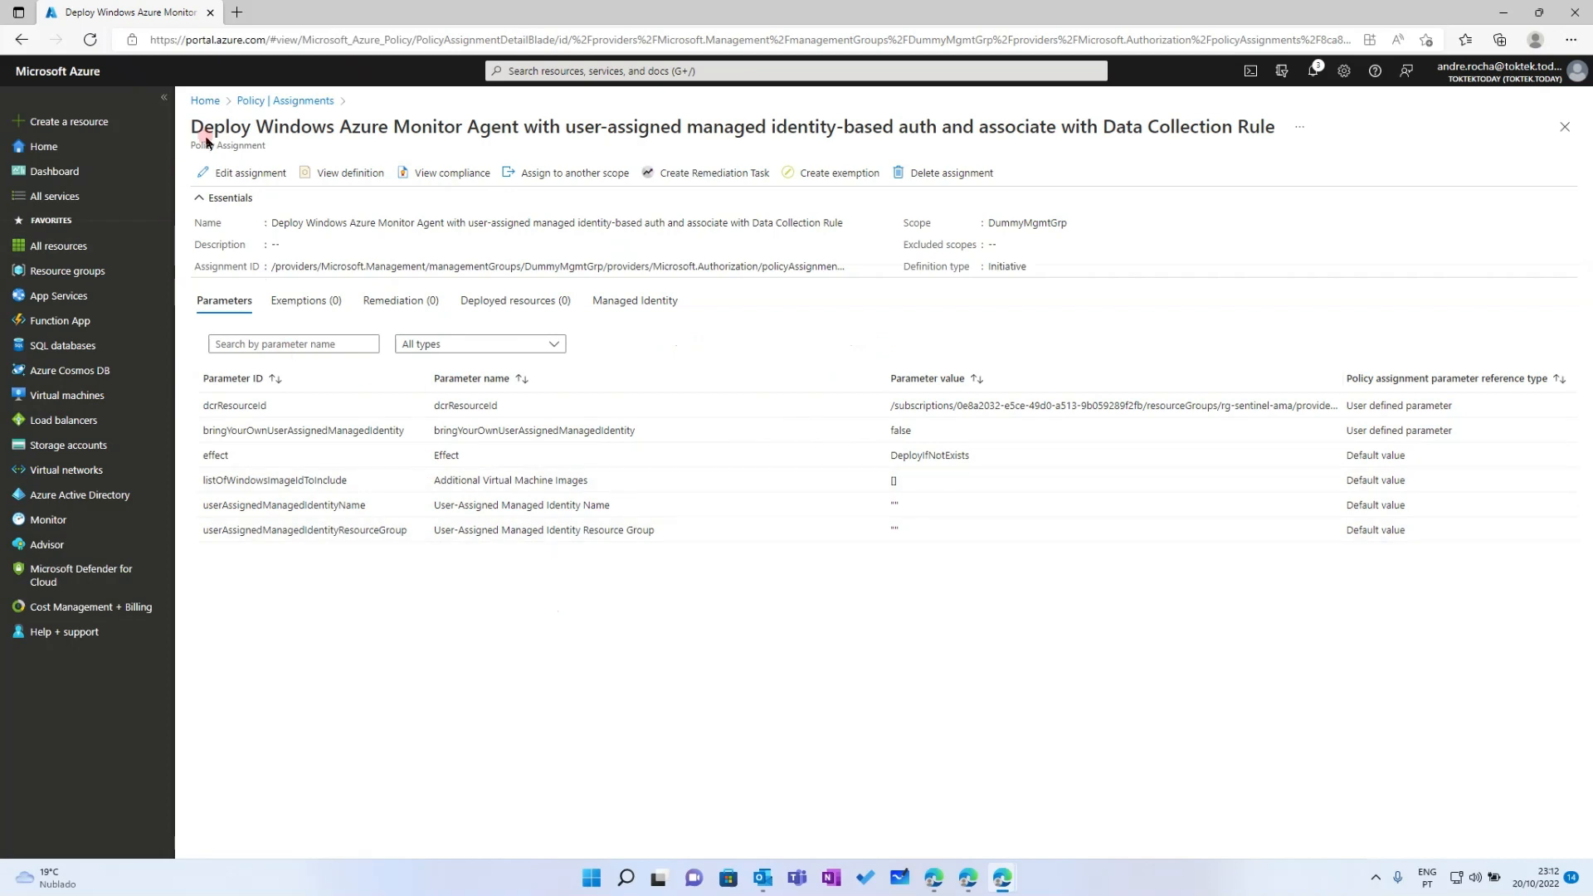
{"action": "left_click", "coordinate": [253, 101]}
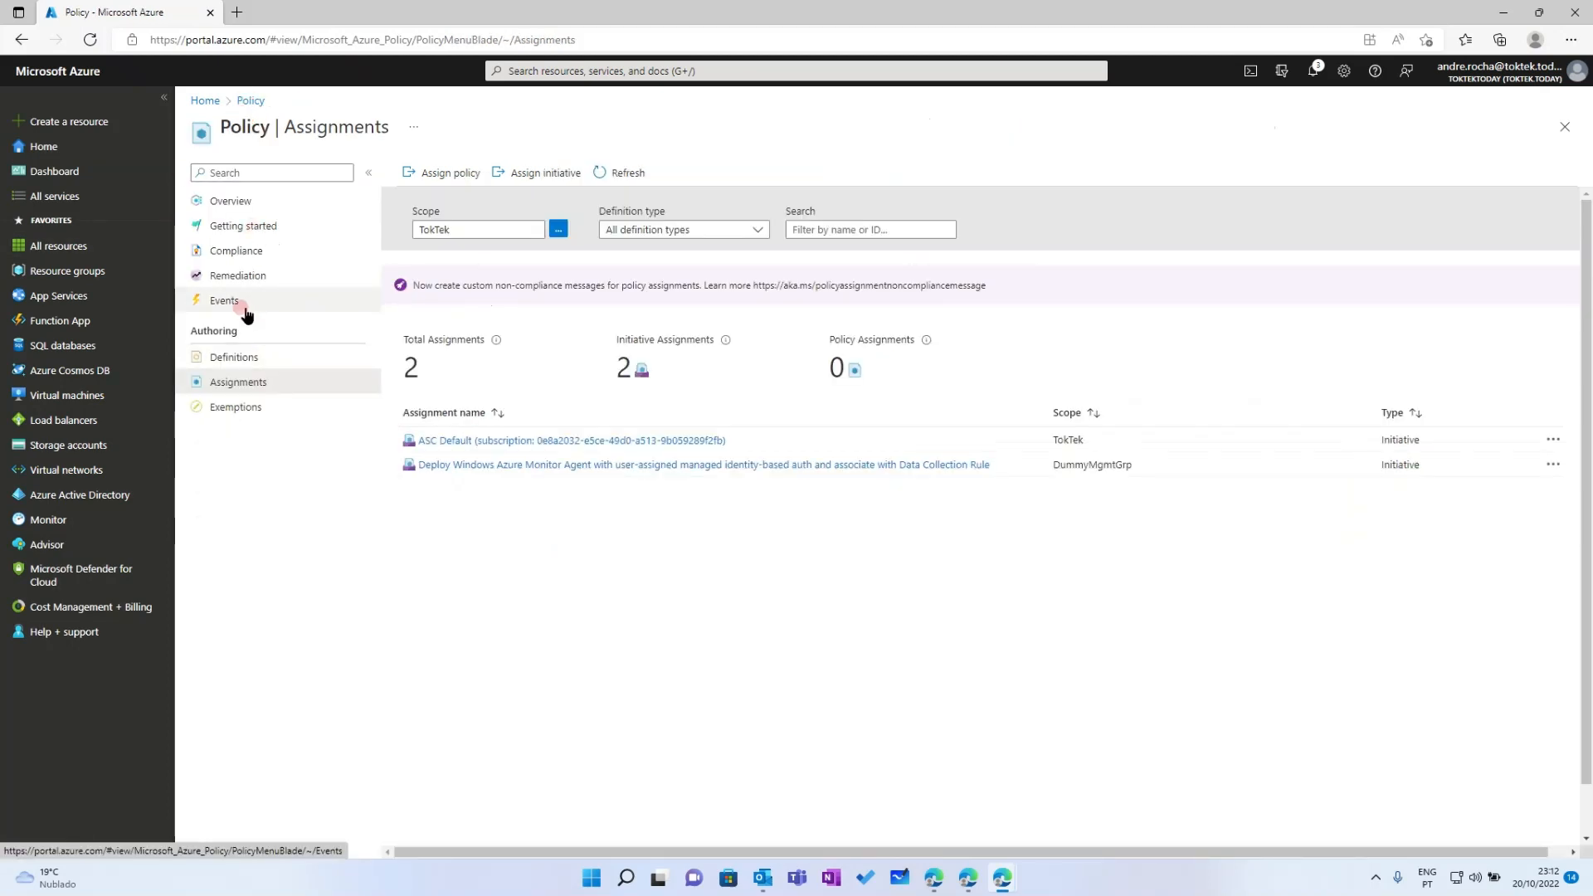
{"action": "left_click", "coordinate": [237, 248]}
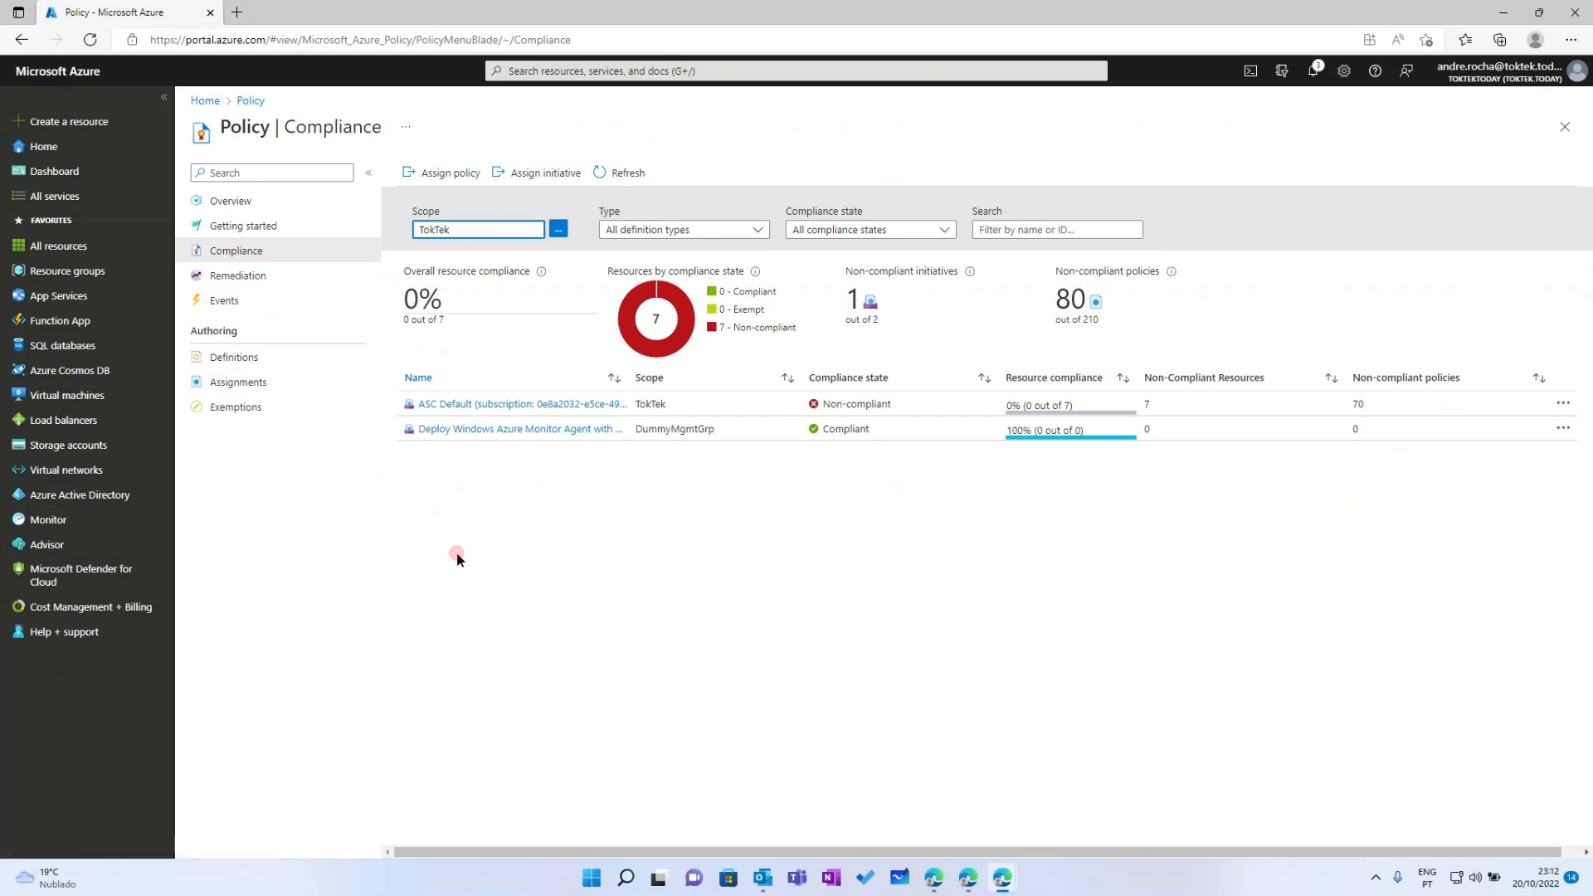
Inspect the new assignment's compliance details, then open Policy Remediation listing its five policies
{"action": "left_click", "coordinate": [491, 430]}
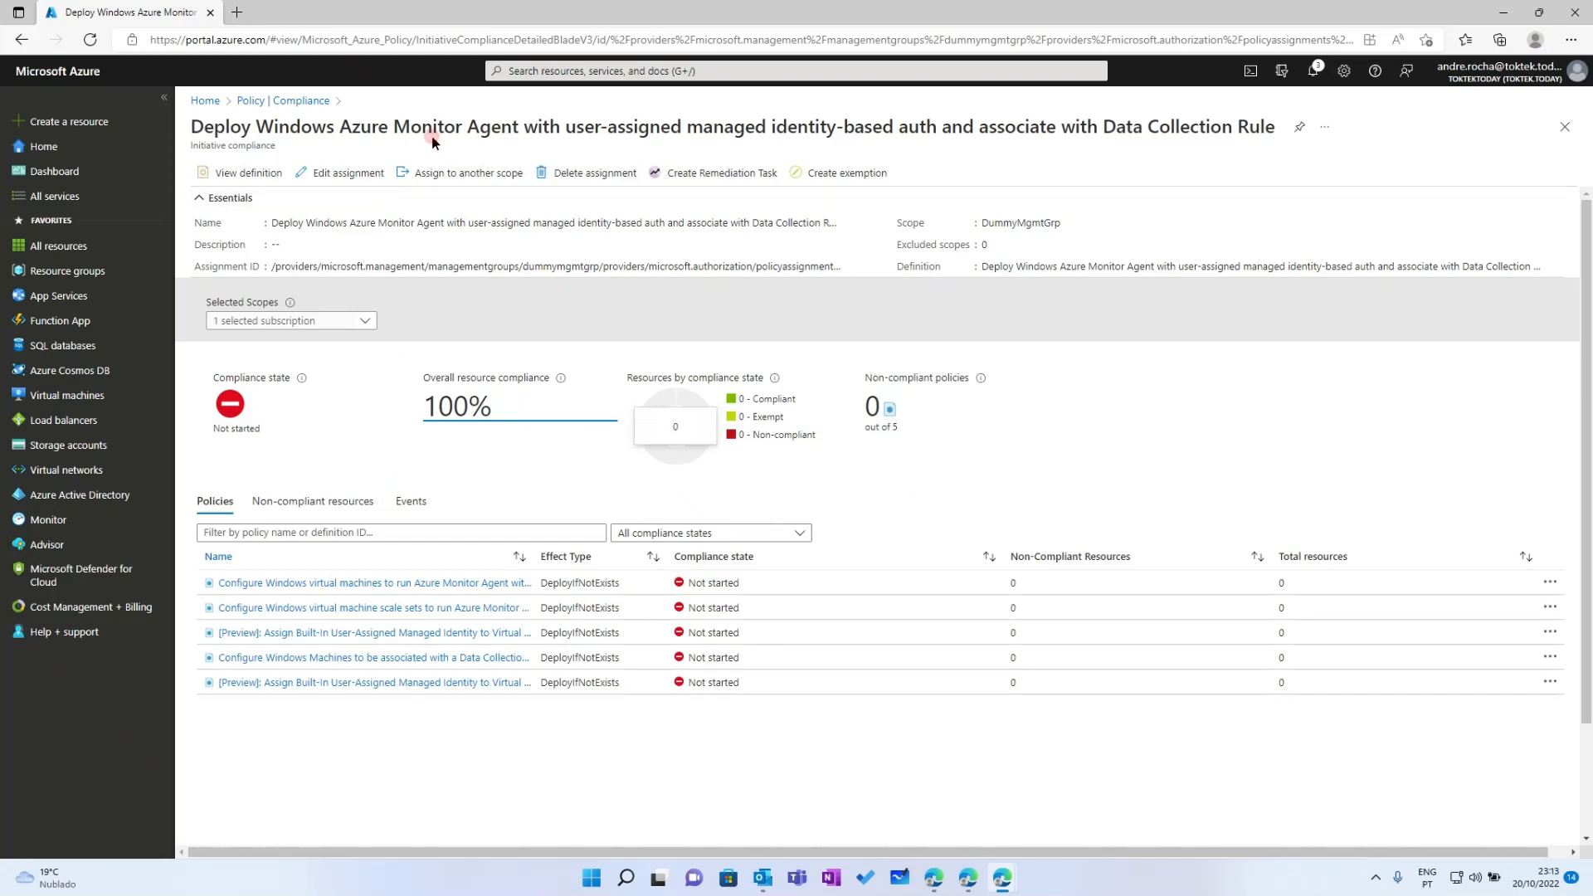
{"action": "left_click", "coordinate": [249, 101]}
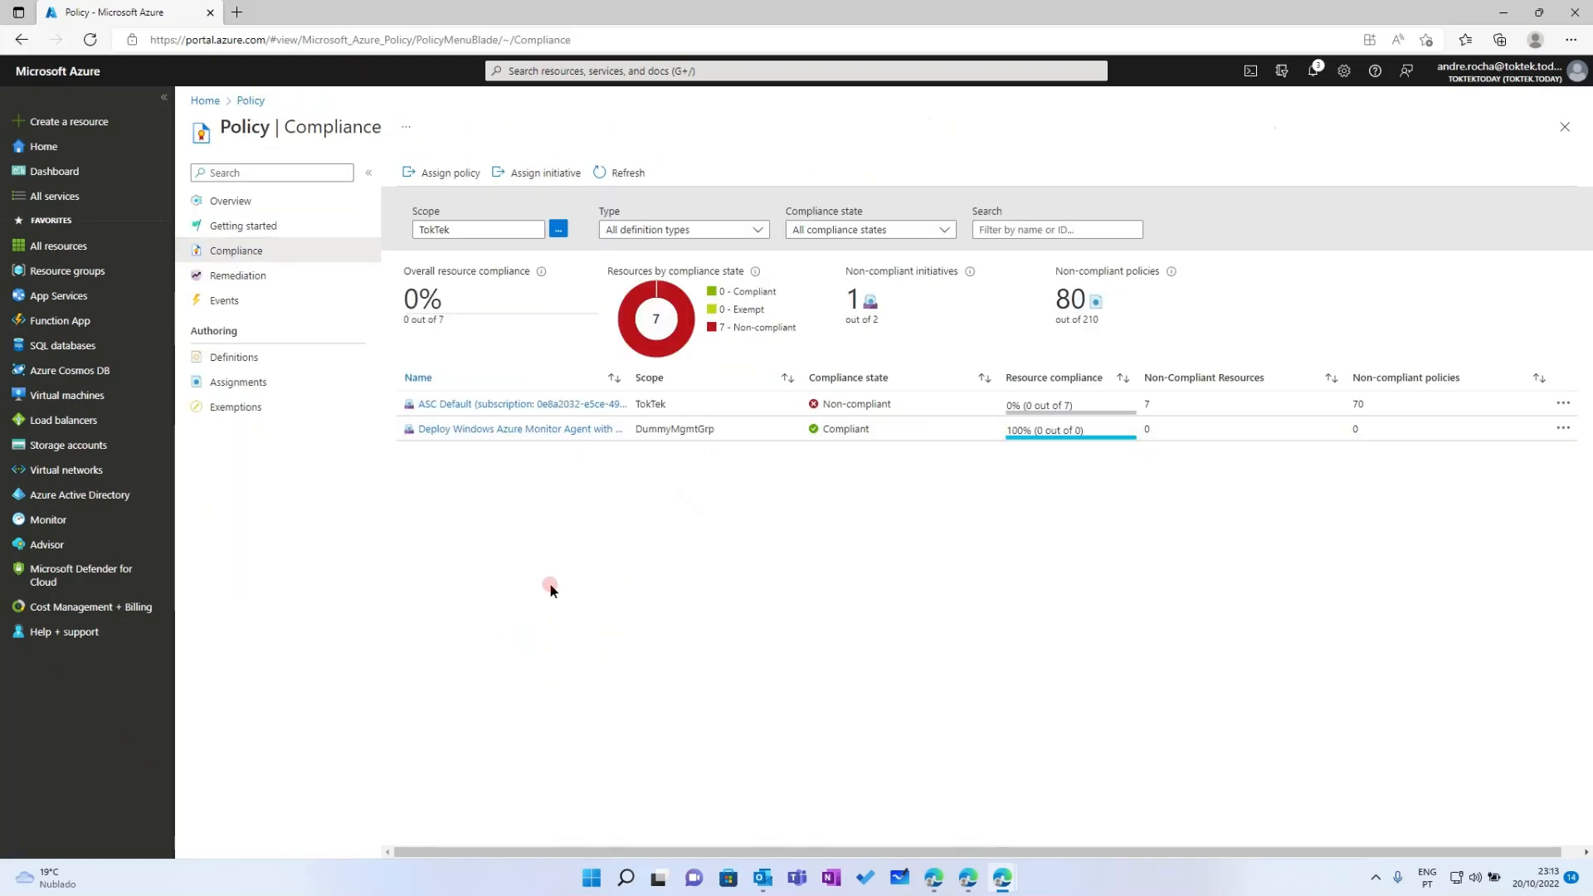
{"action": "left_click", "coordinate": [234, 276]}
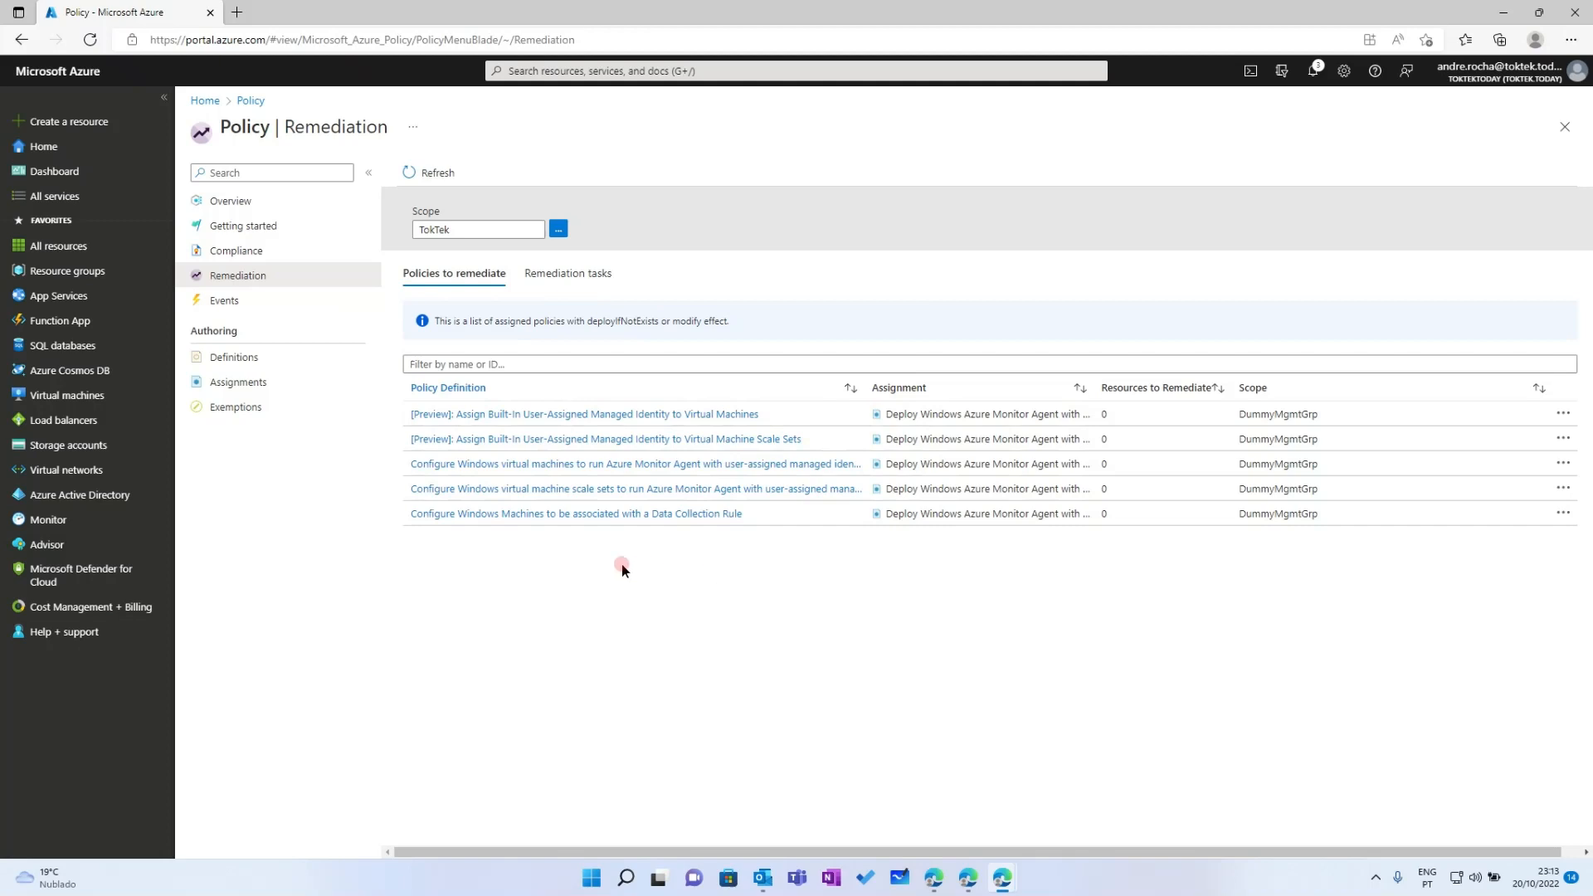
Refresh the empty Remediation tasks list, open a policy's remediation task, then return to Policy Overview
{"action": "left_click", "coordinate": [569, 274]}
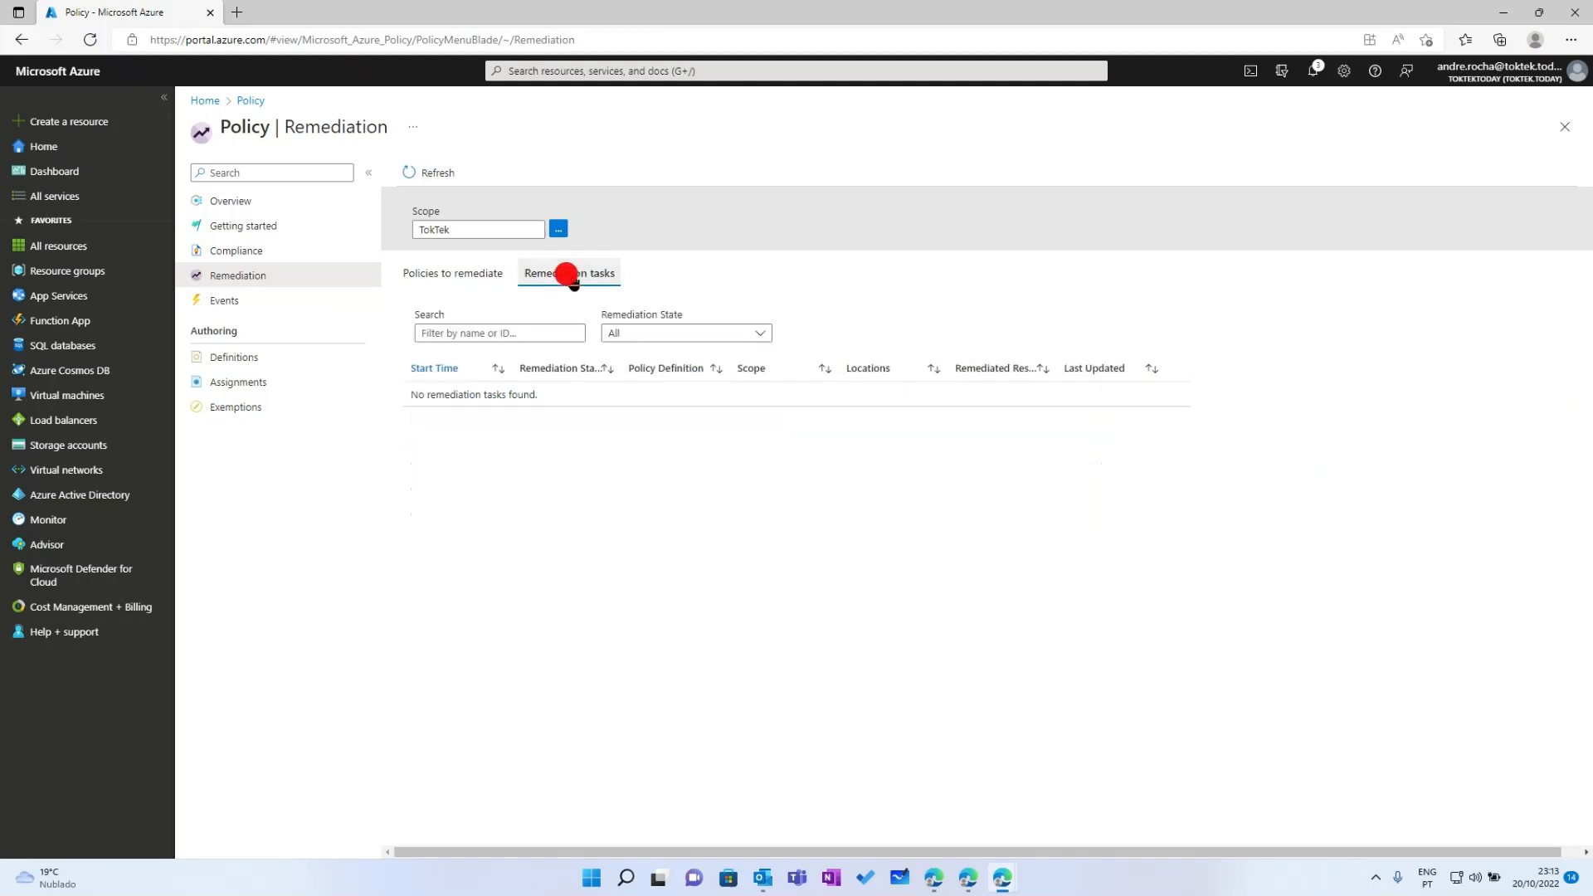
{"action": "left_click", "coordinate": [435, 172]}
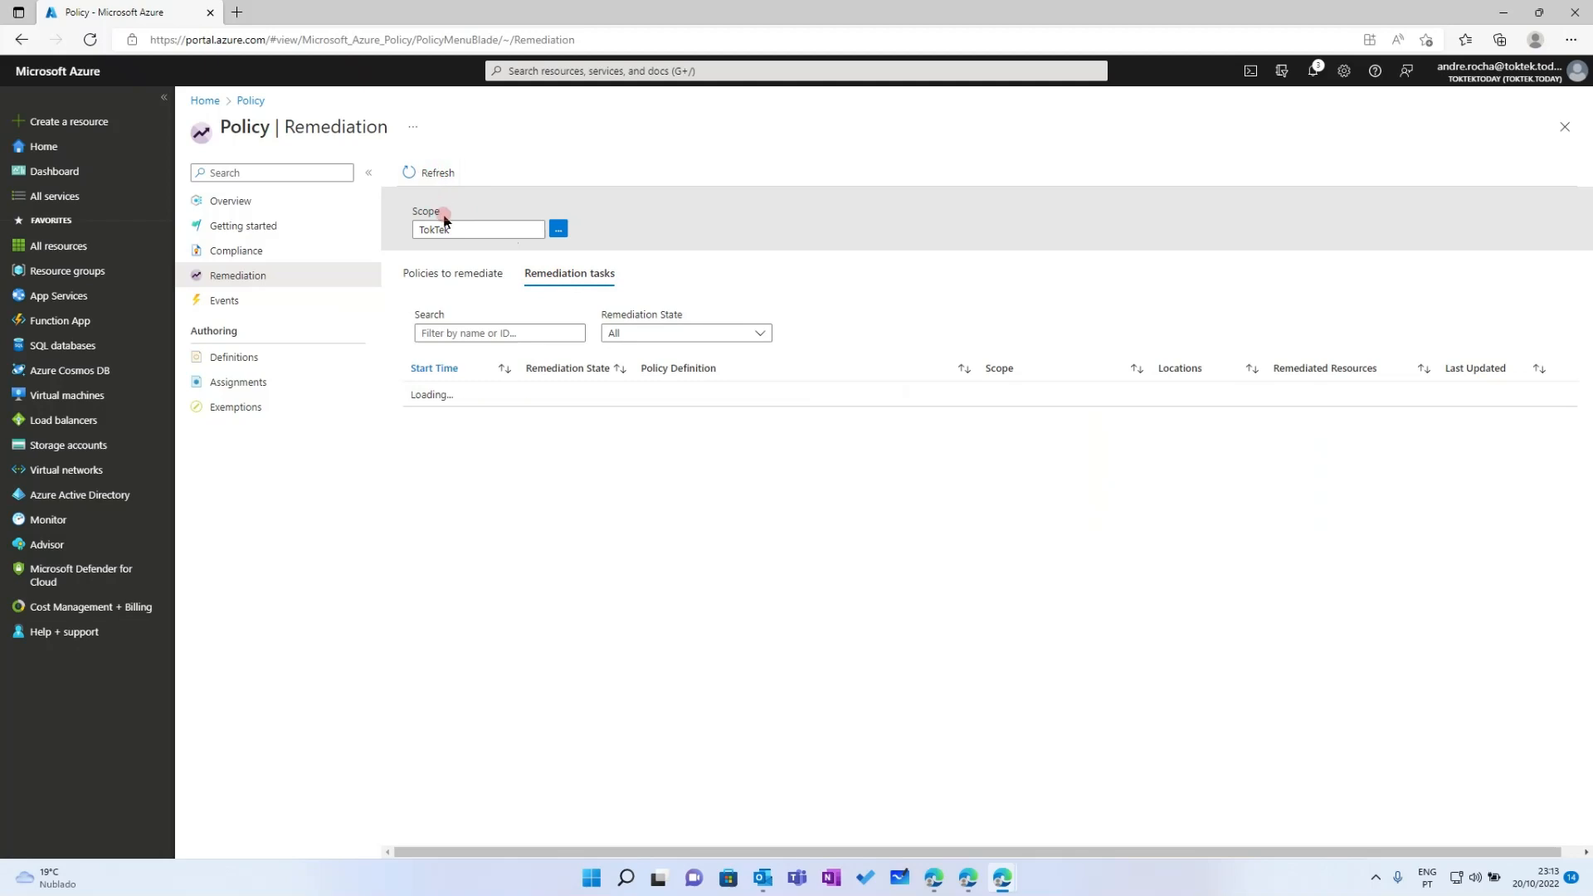
{"action": "left_click", "coordinate": [455, 274]}
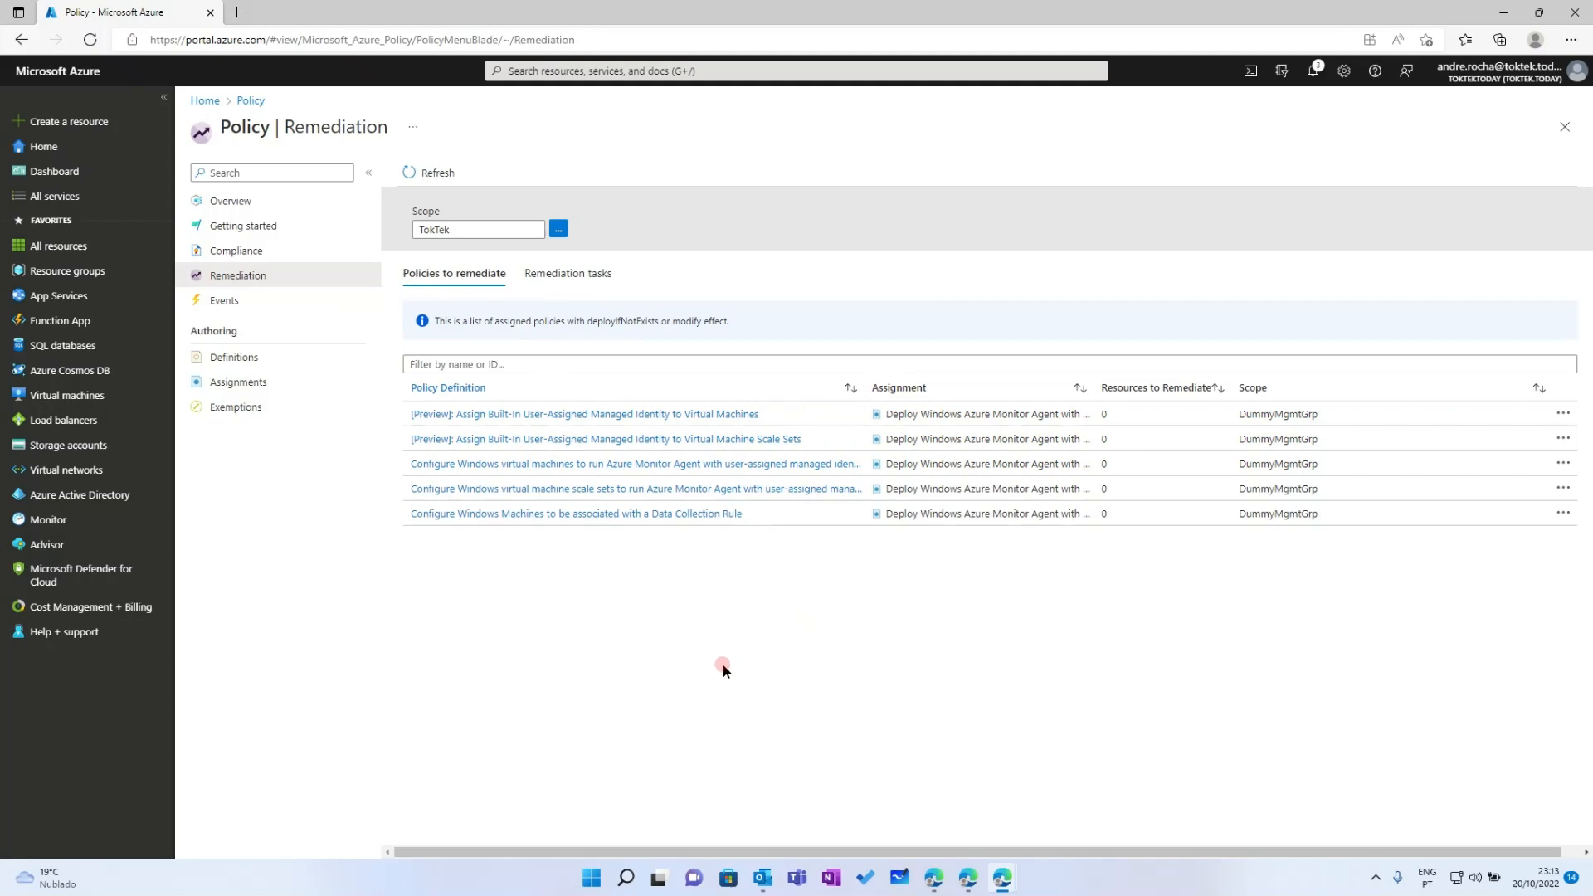
{"action": "left_click", "coordinate": [571, 423]}
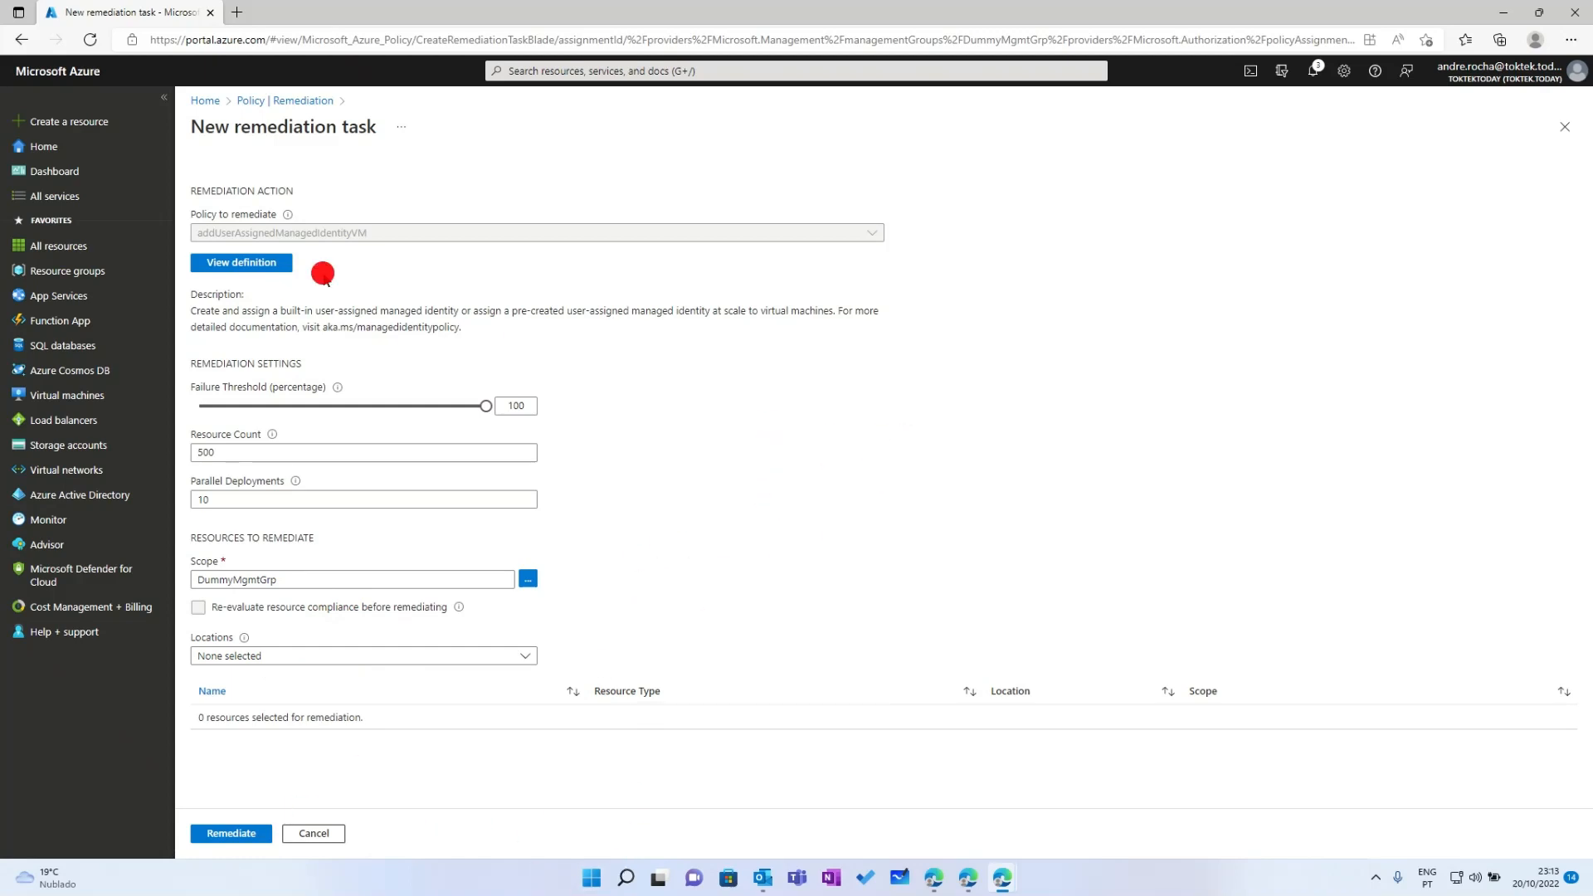
{"action": "left_click", "coordinate": [599, 68]}
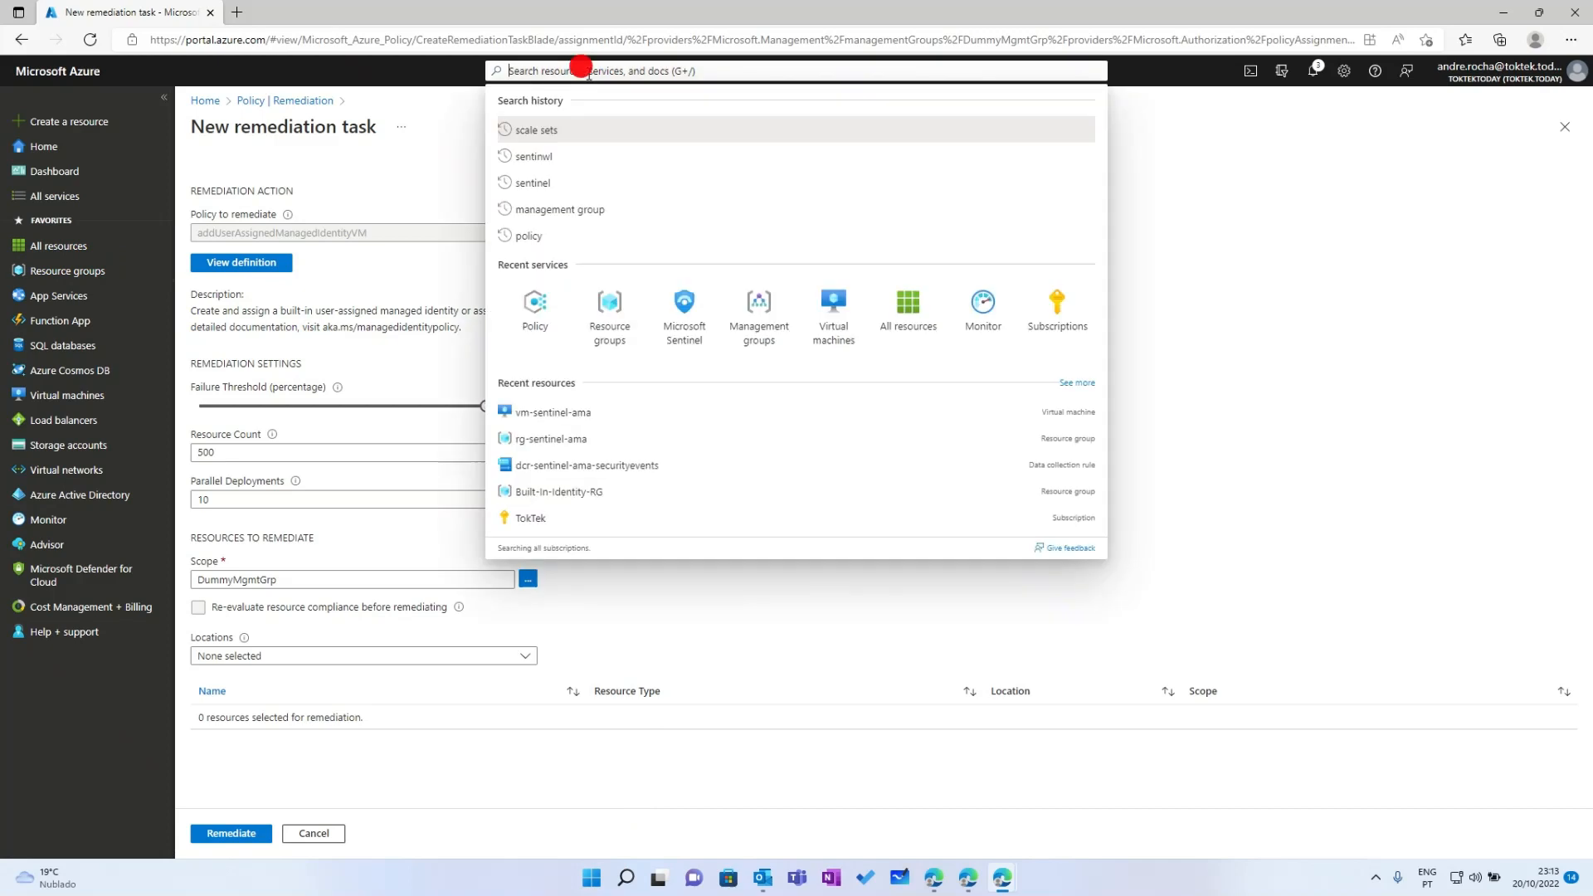
{"action": "left_click", "coordinate": [545, 303]}
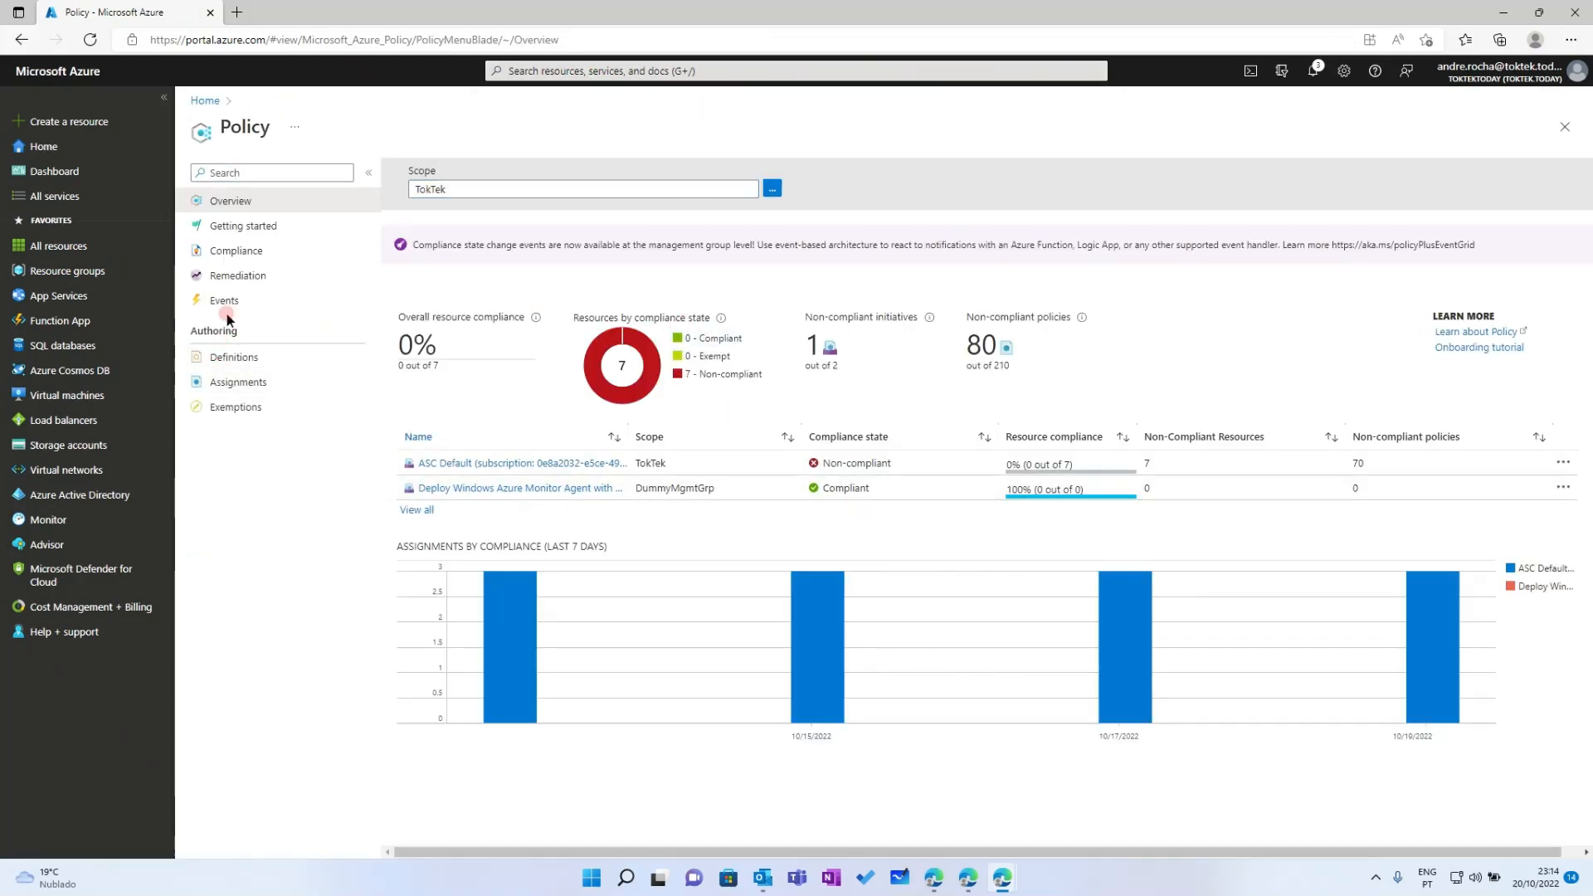
Review the Deploy Windows Azure Monitor Agent assignment's details, then go to Policy Definitions
{"action": "left_click", "coordinate": [238, 276]}
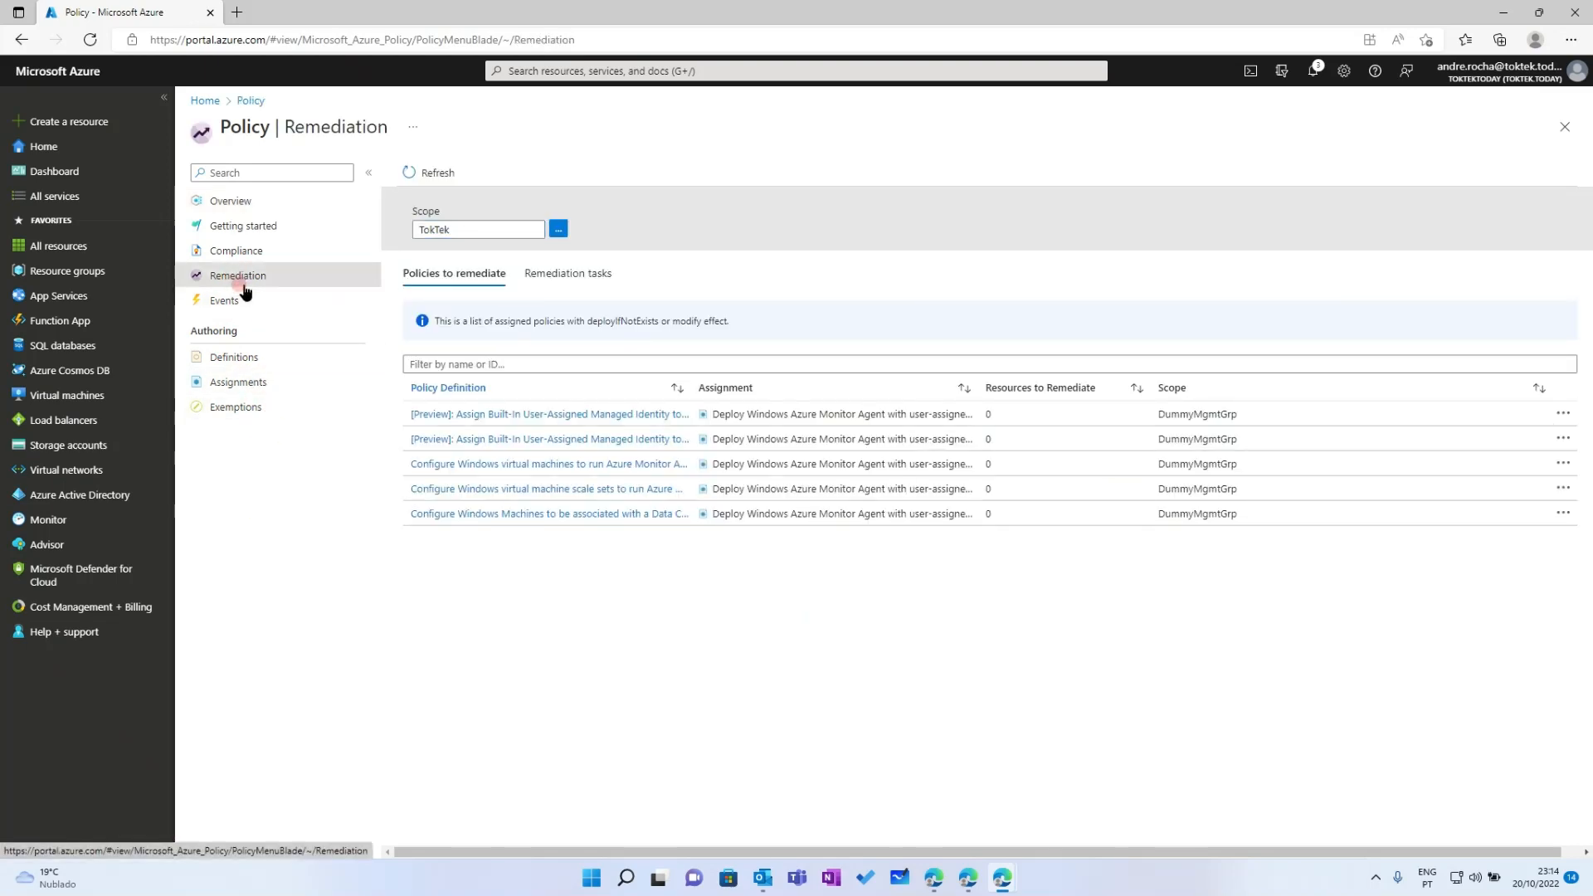
{"action": "left_click", "coordinate": [246, 384]}
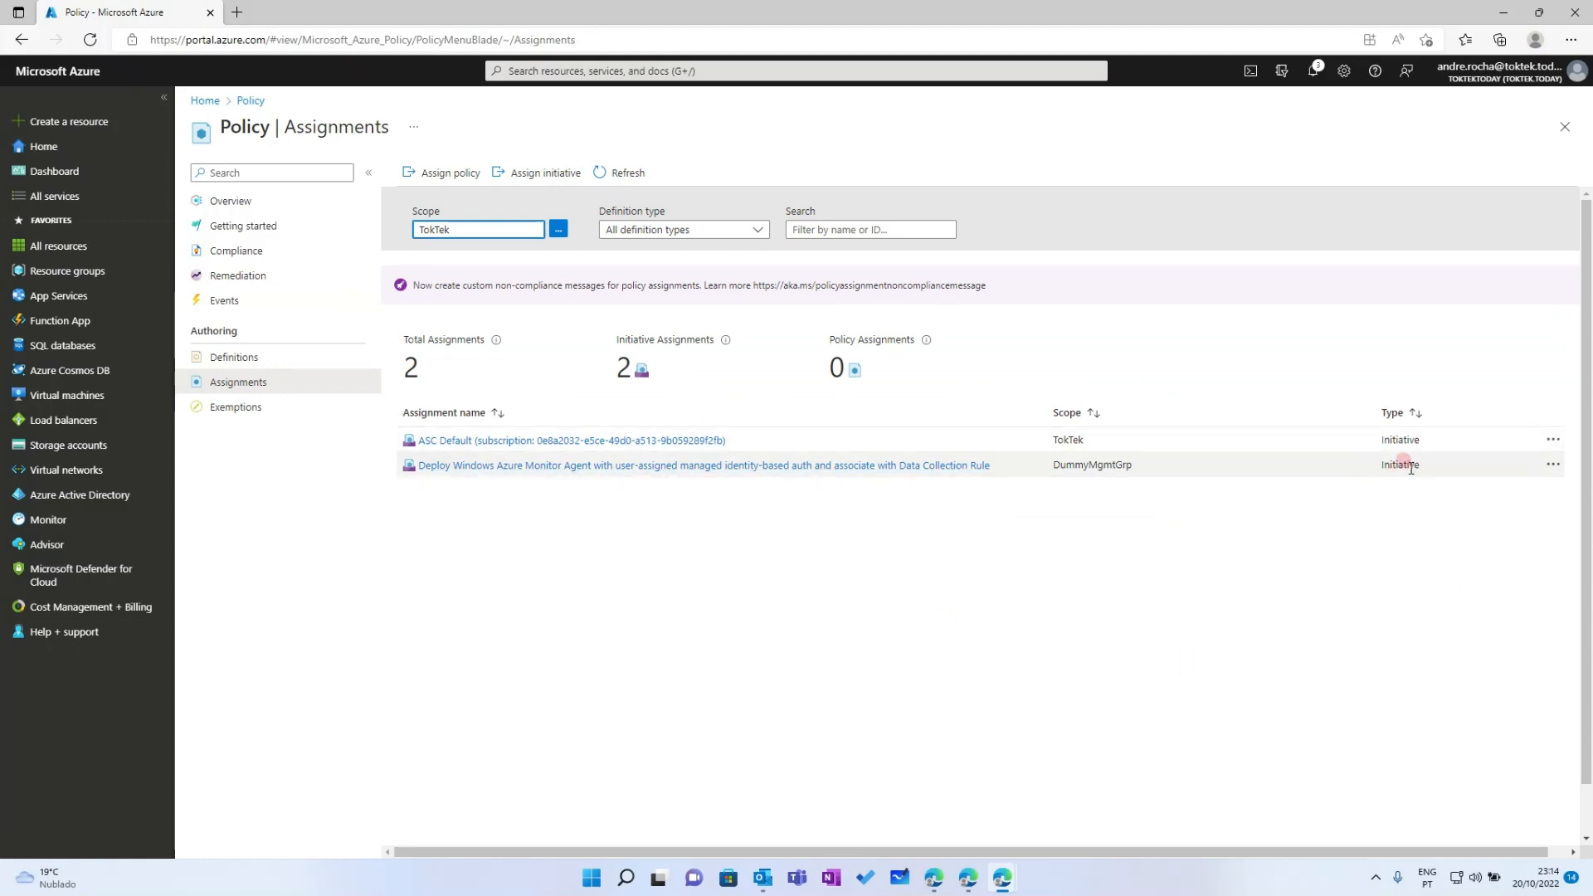
{"action": "left_click", "coordinate": [599, 530]}
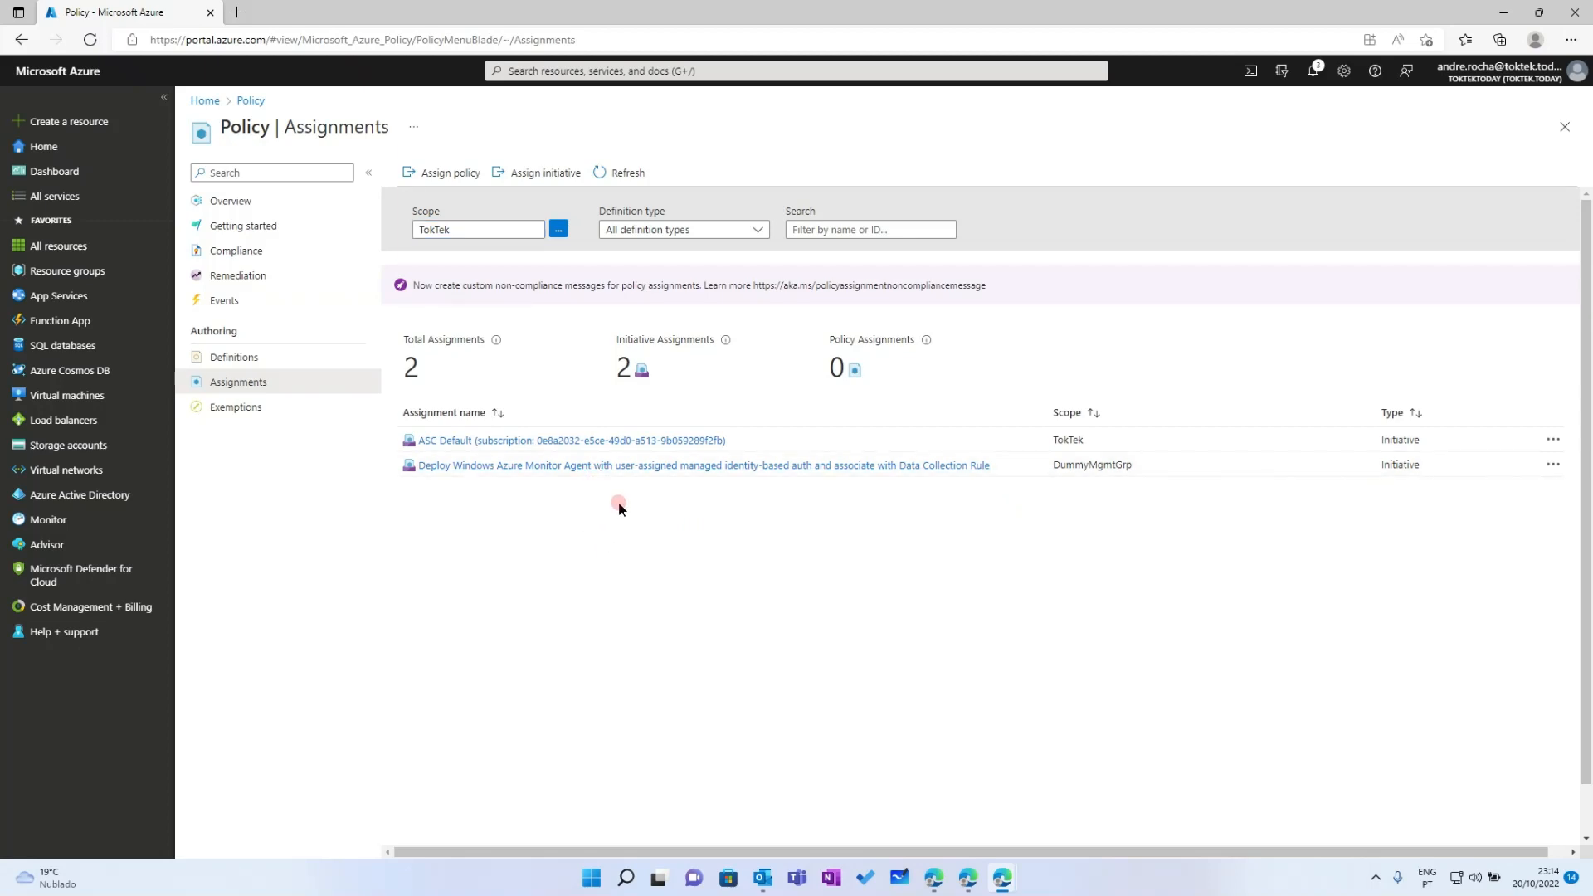
{"action": "left_click", "coordinate": [624, 466]}
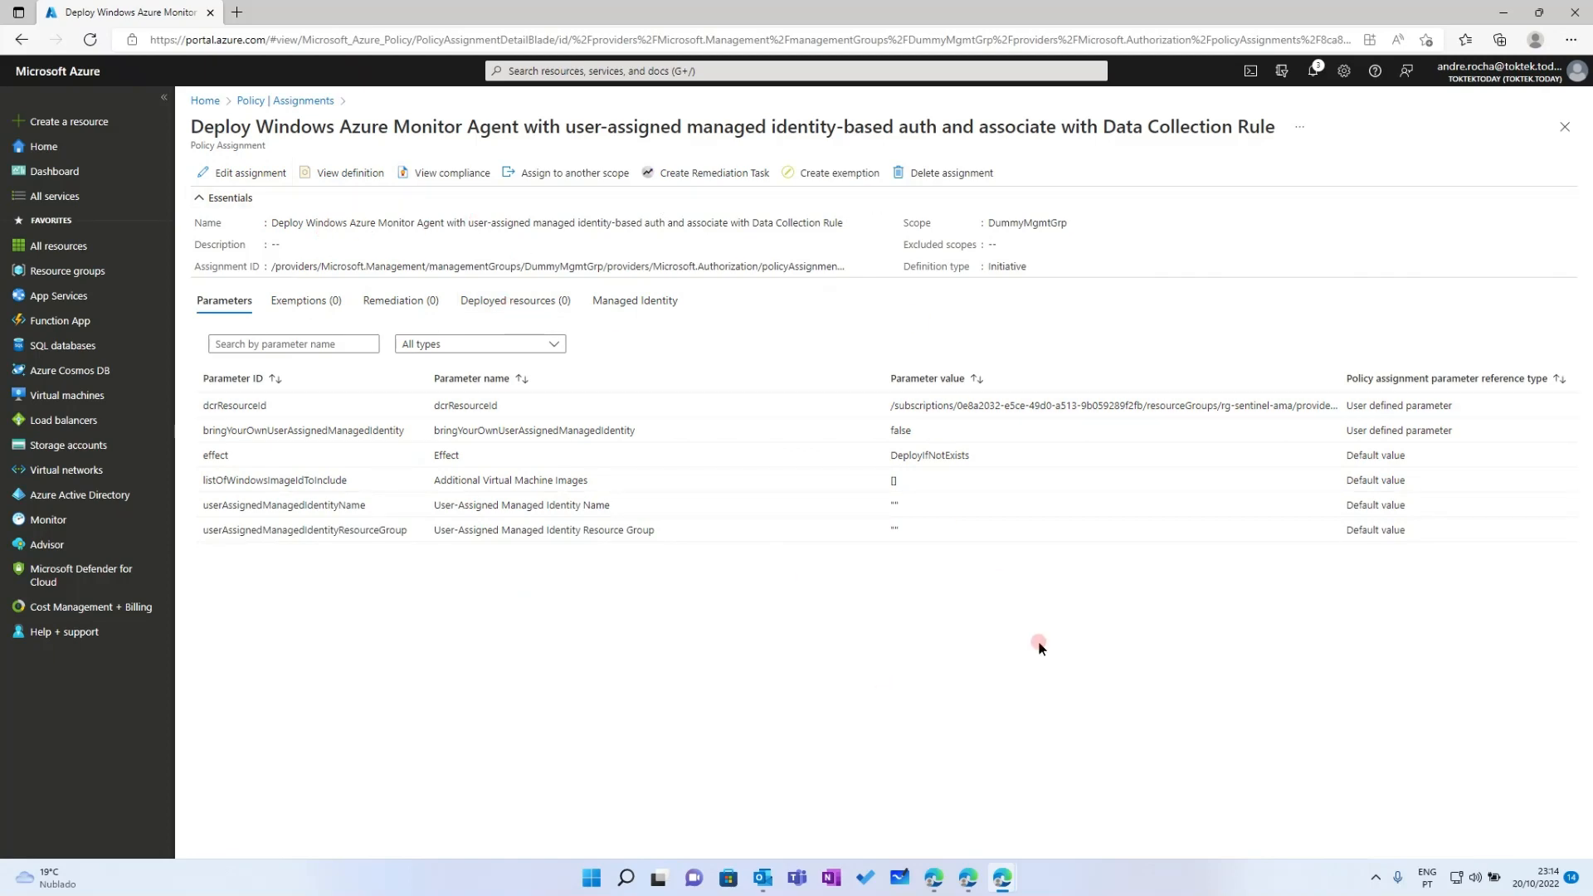
{"action": "left_click", "coordinate": [242, 101]}
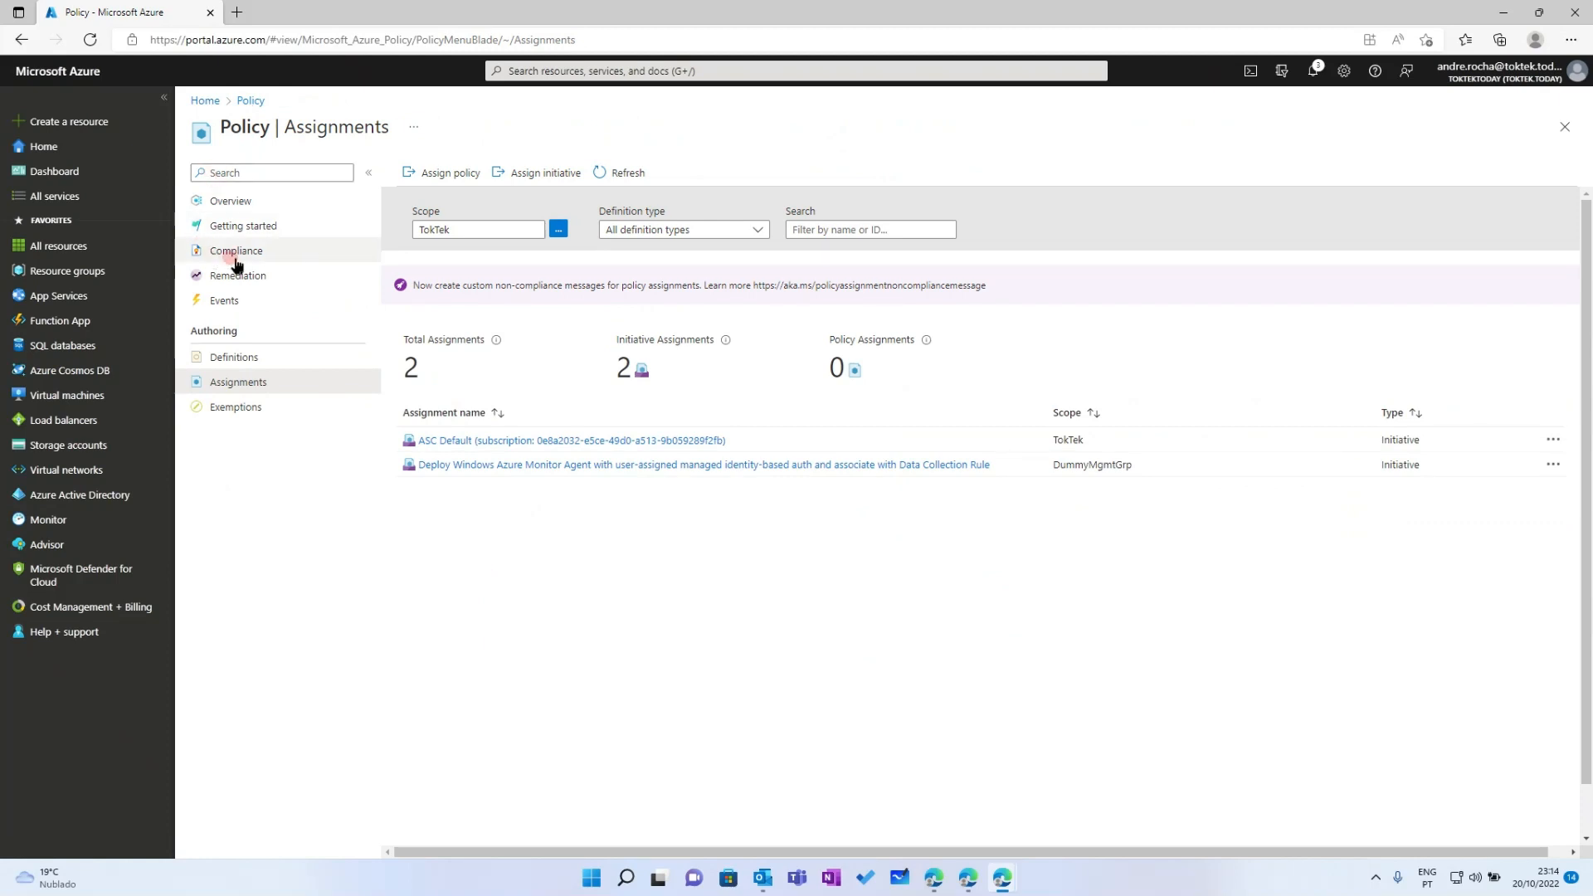
{"action": "left_click", "coordinate": [222, 357]}
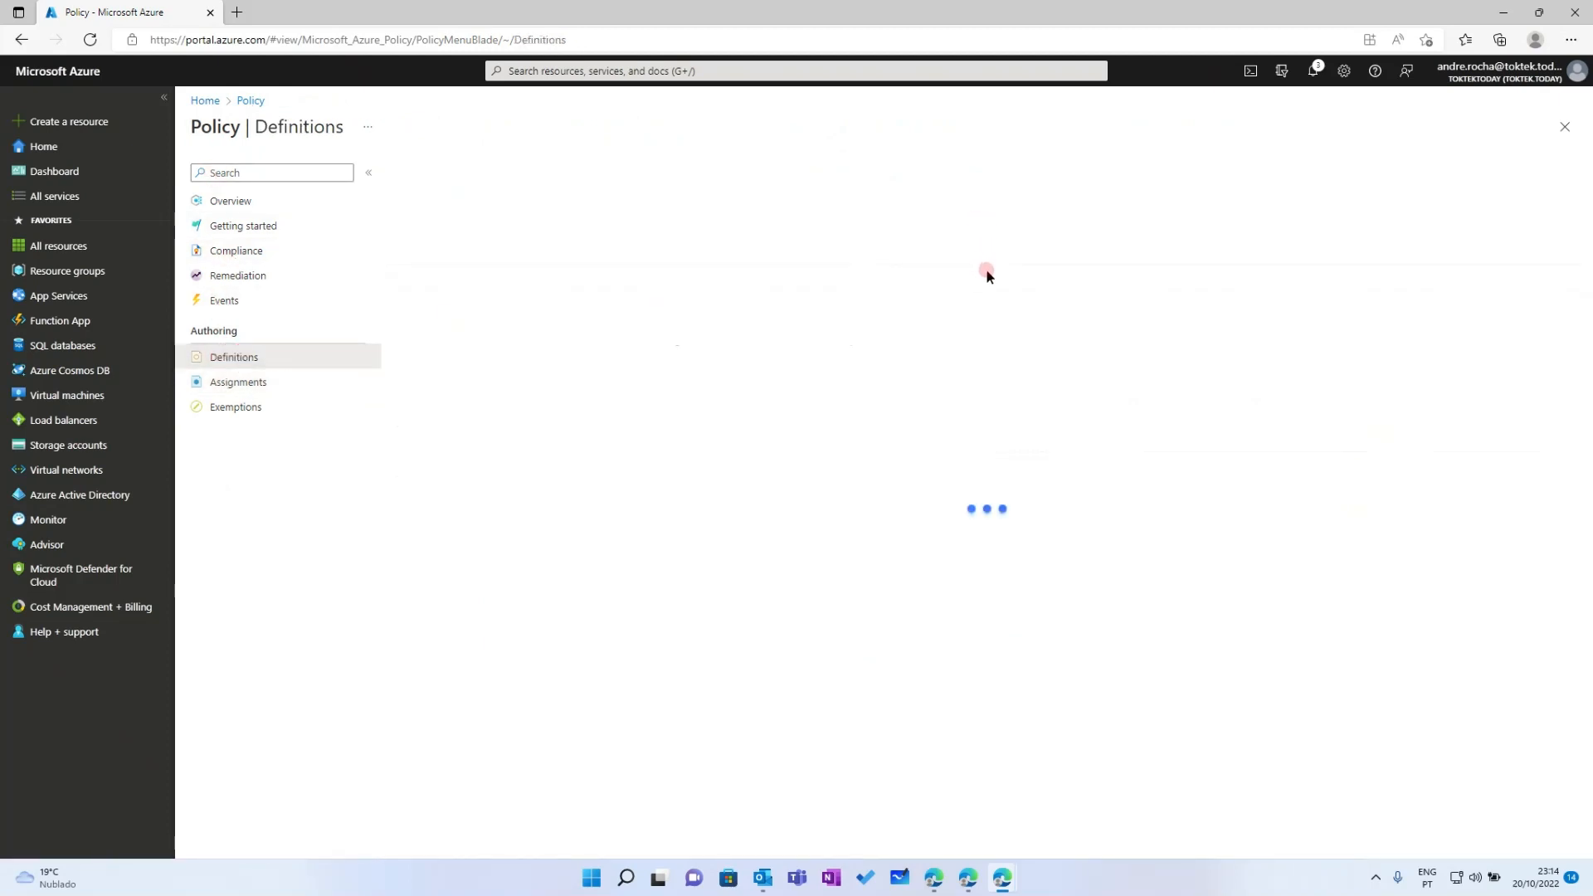
Filter Definitions, widen the Name column, and open the Deploy Windows Azure Monitor Agent initiative to review its five policies
{"action": "left_click", "coordinate": [1030, 214]}
{"action": "type", "text": "oy windows"}
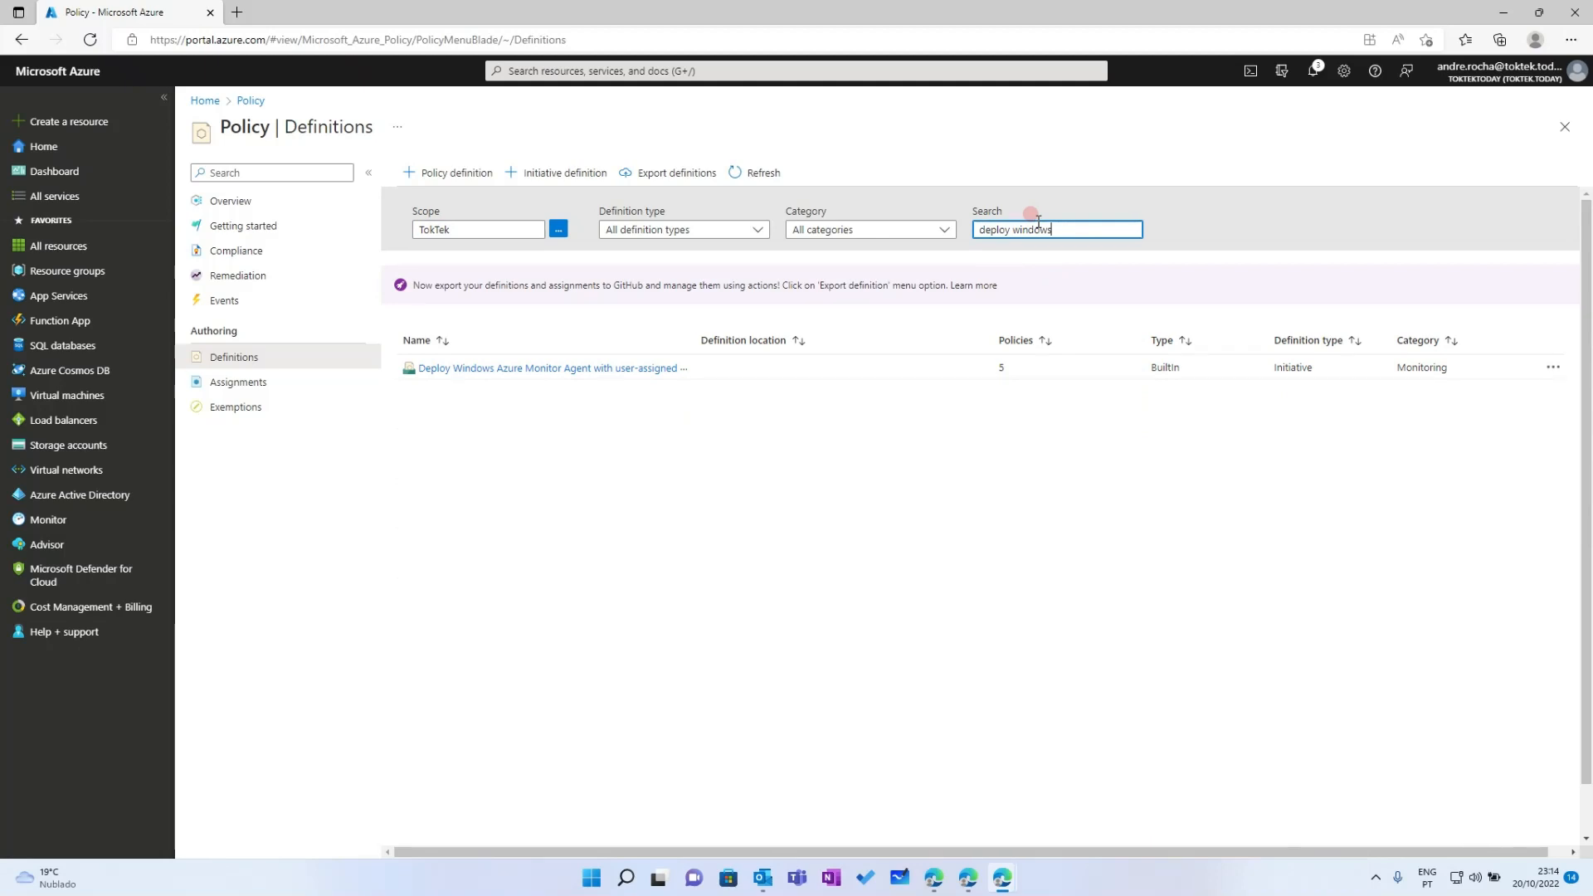
{"action": "left_click_drag", "start_coordinate": [697, 337], "coordinate": [931, 332]}
{"action": "left_click", "coordinate": [762, 371]}
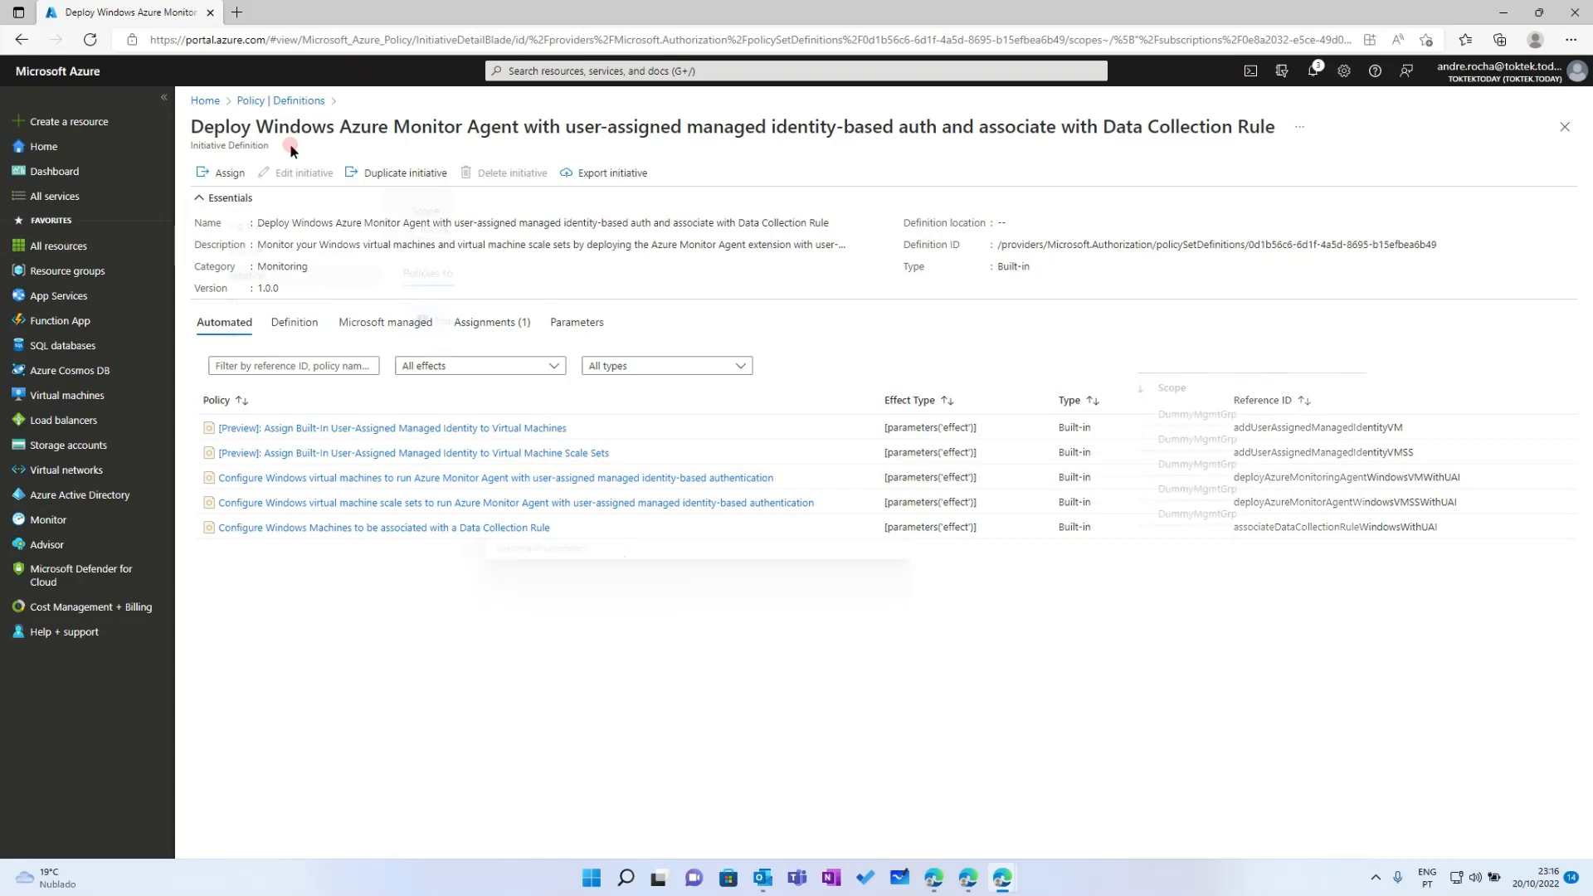
{"action": "left_click", "coordinate": [525, 70]}
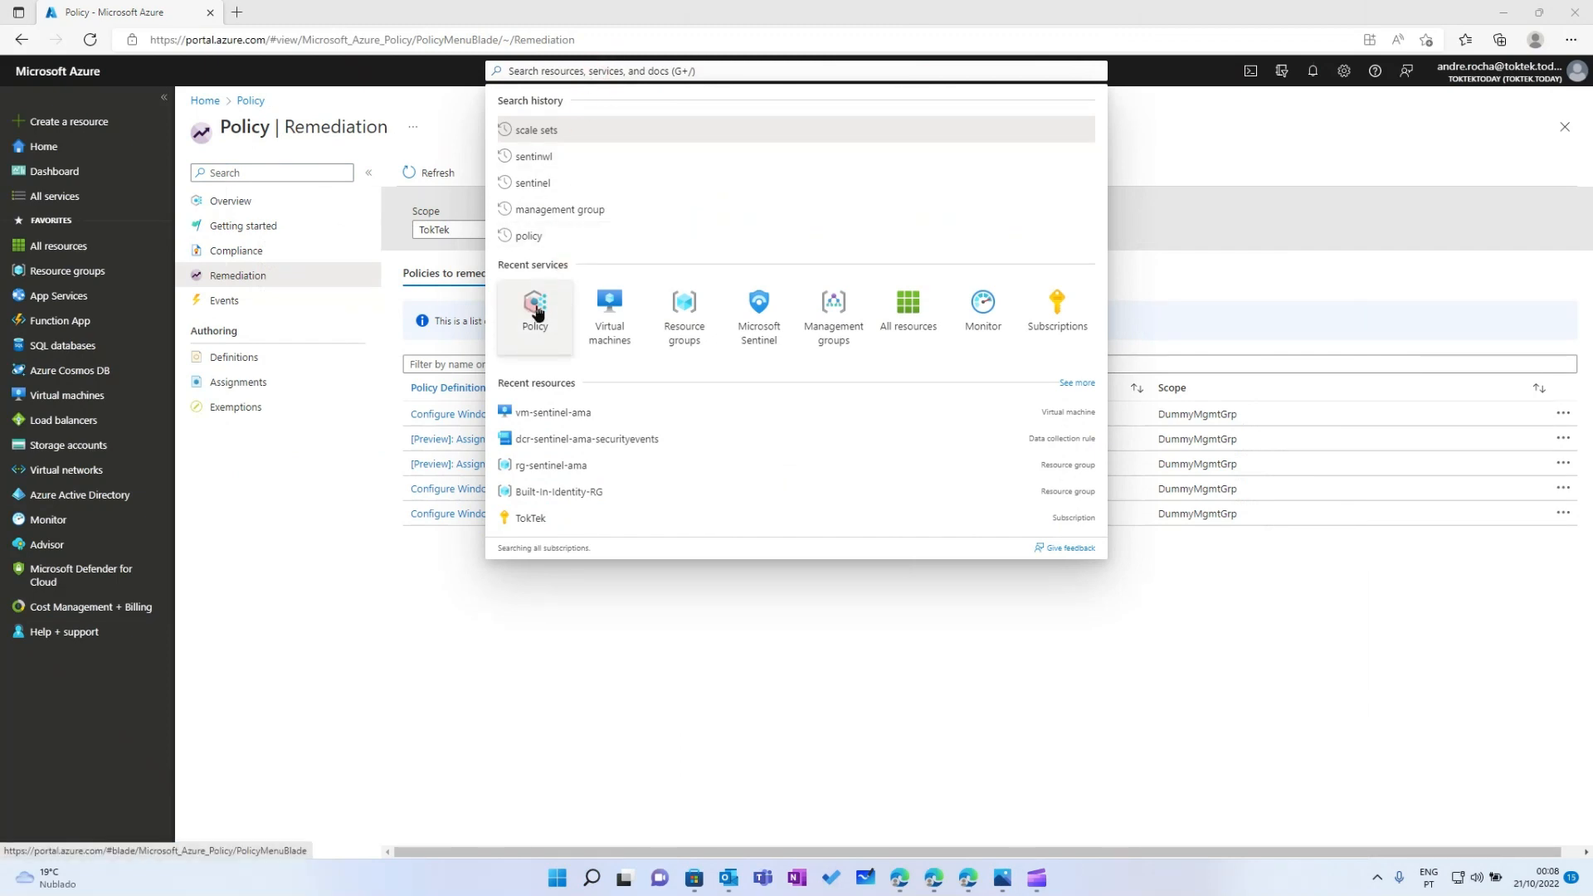
Go to the Policy service from recent services and show its Remediation list
{"action": "left_click", "coordinate": [537, 314]}
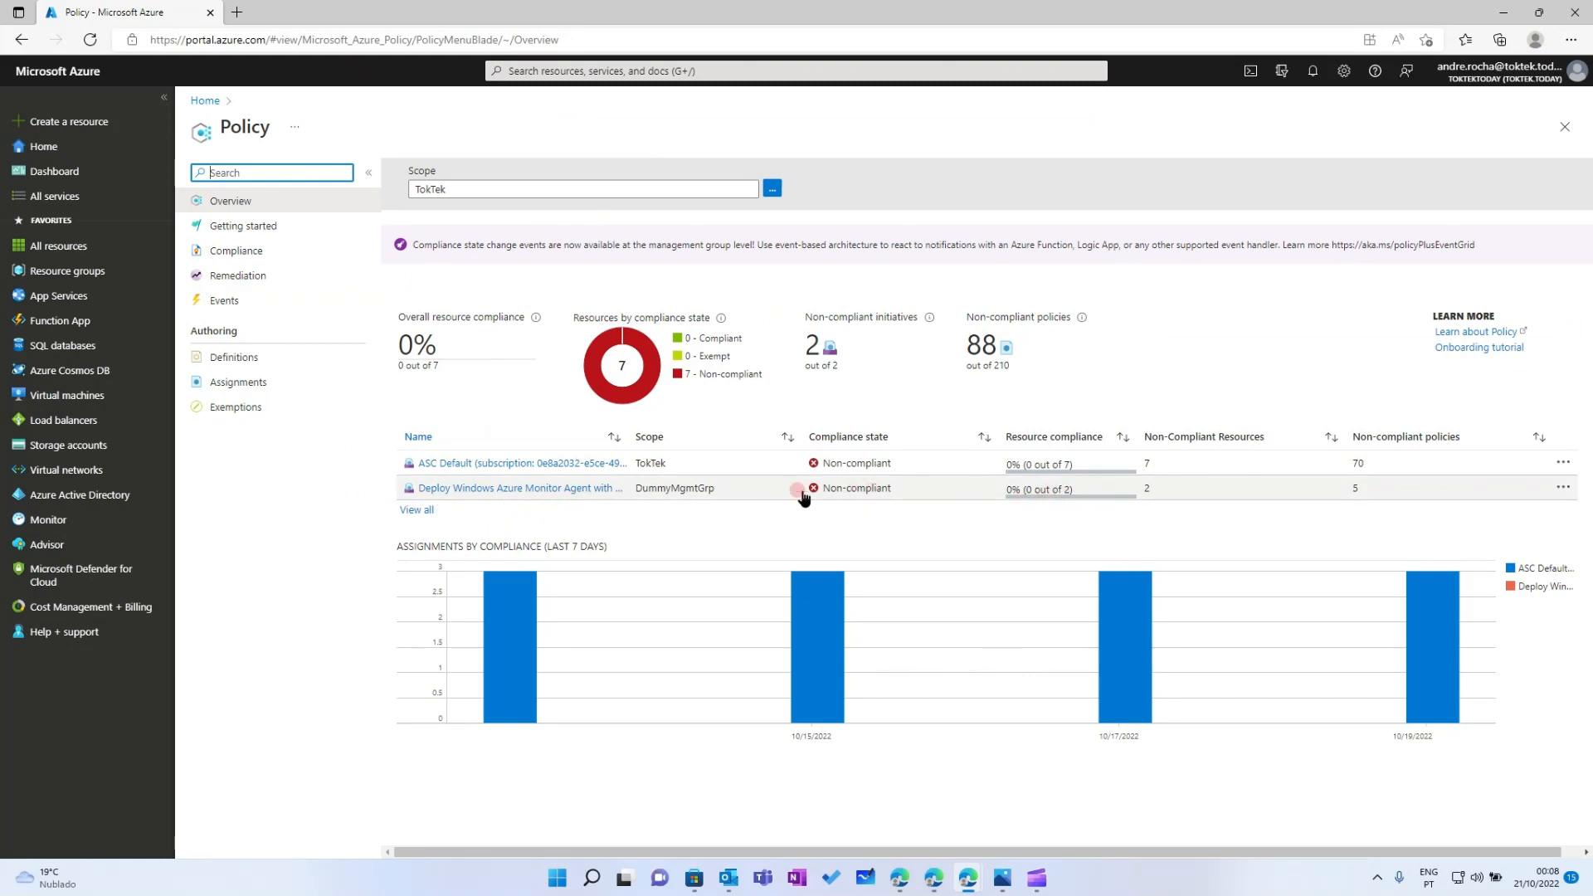
{"action": "left_click", "coordinate": [232, 279]}
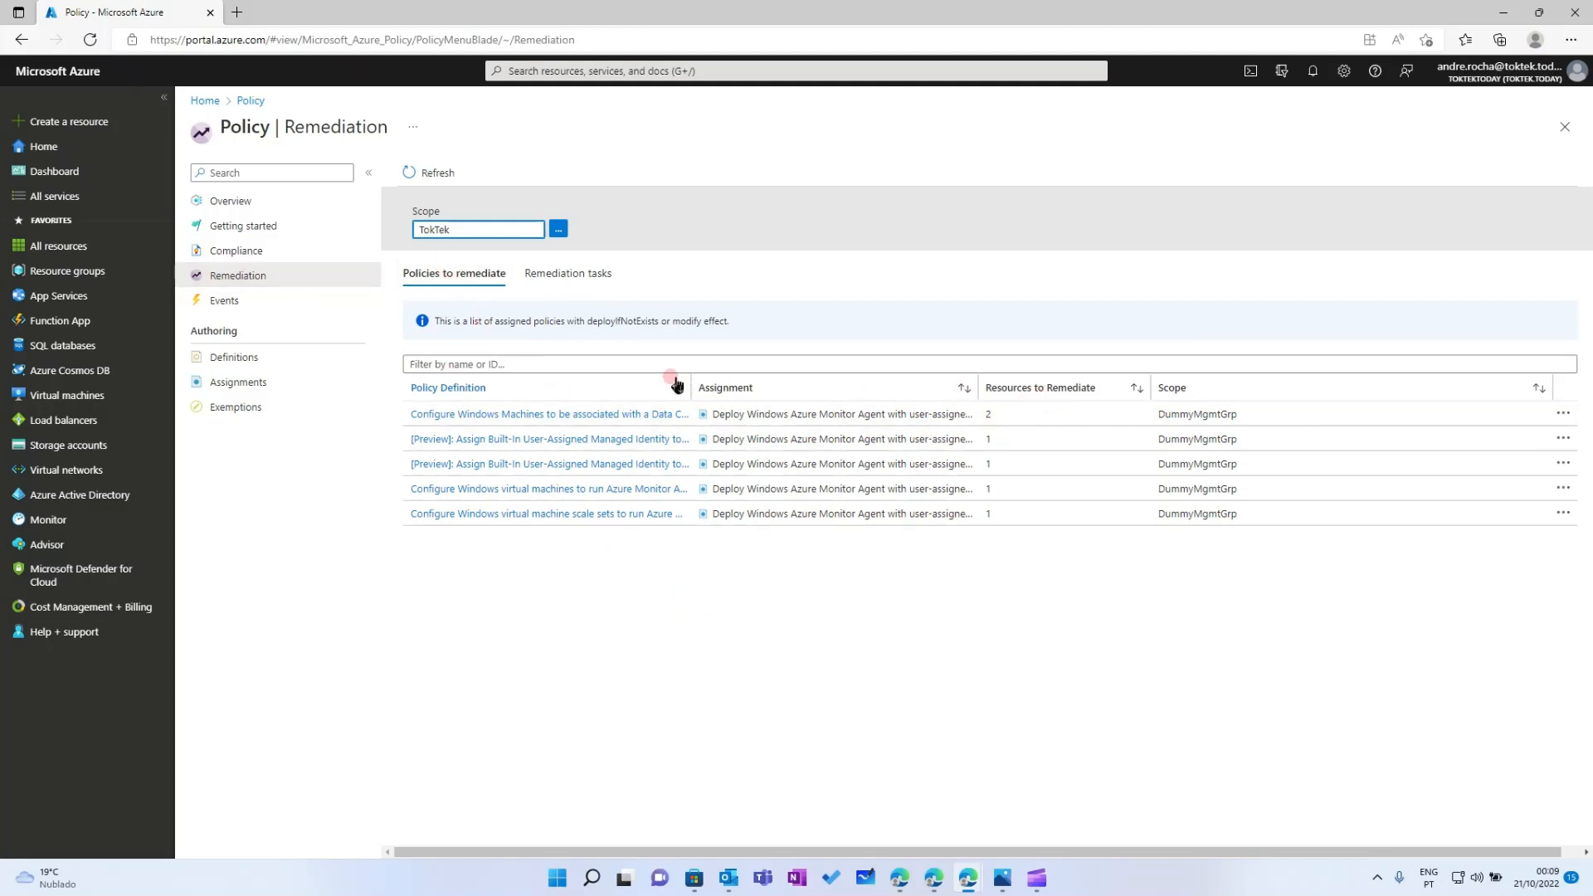
Resize the Policy Definition, Assignment and Resources to Remediate columns so full names are readable
{"action": "left_click_drag", "start_coordinate": [689, 384], "coordinate": [726, 384]}
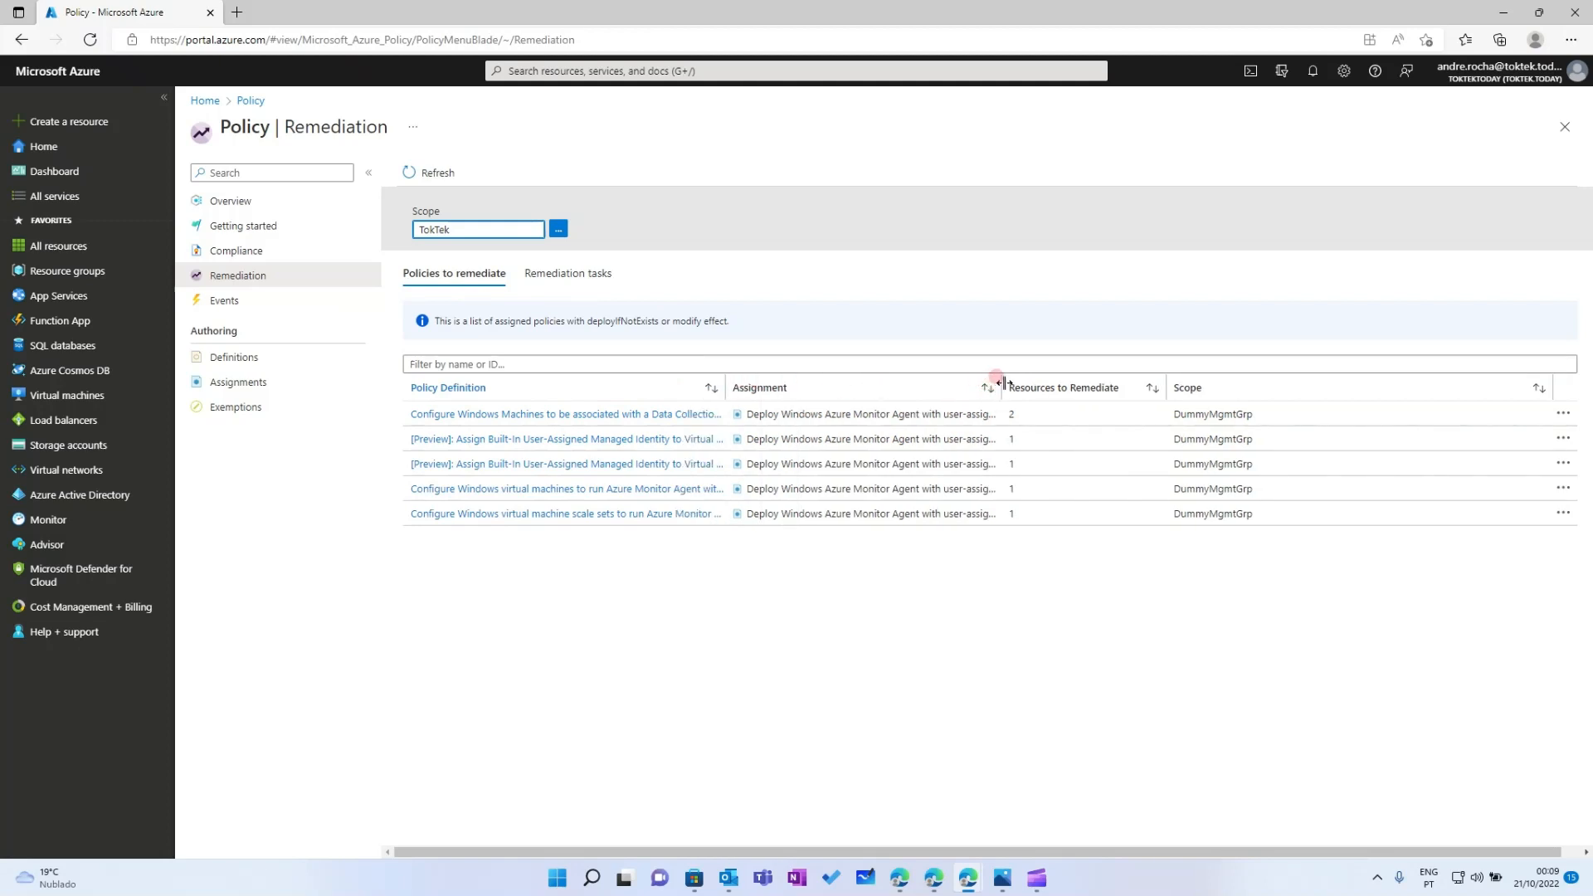
{"action": "left_click_drag", "start_coordinate": [995, 376], "coordinate": [1028, 383]}
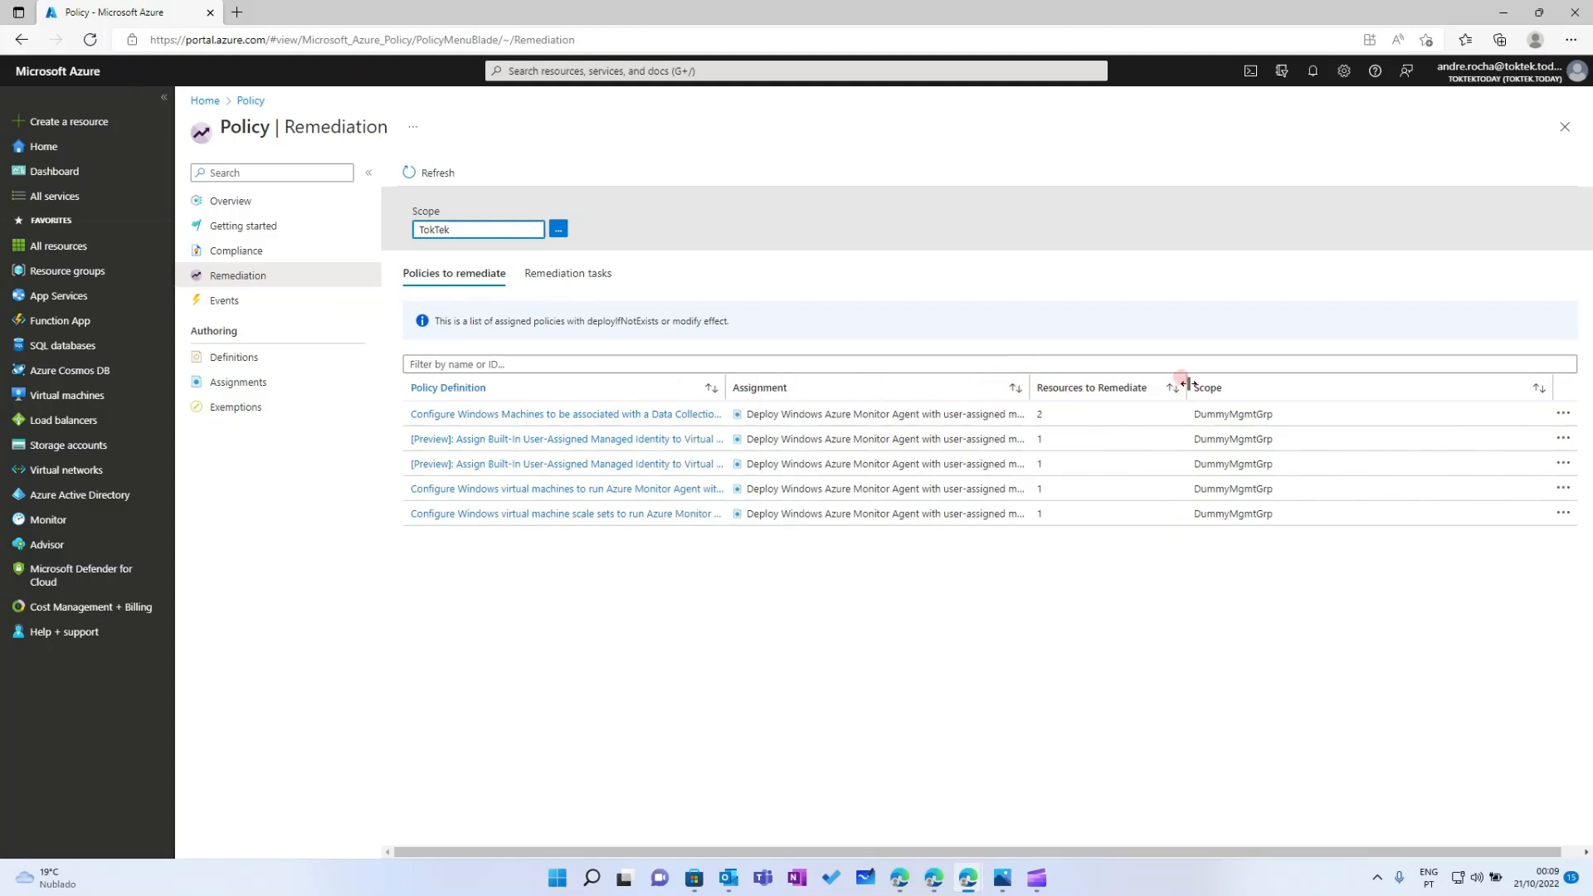
{"action": "left_click_drag", "start_coordinate": [1187, 383], "coordinate": [1154, 385]}
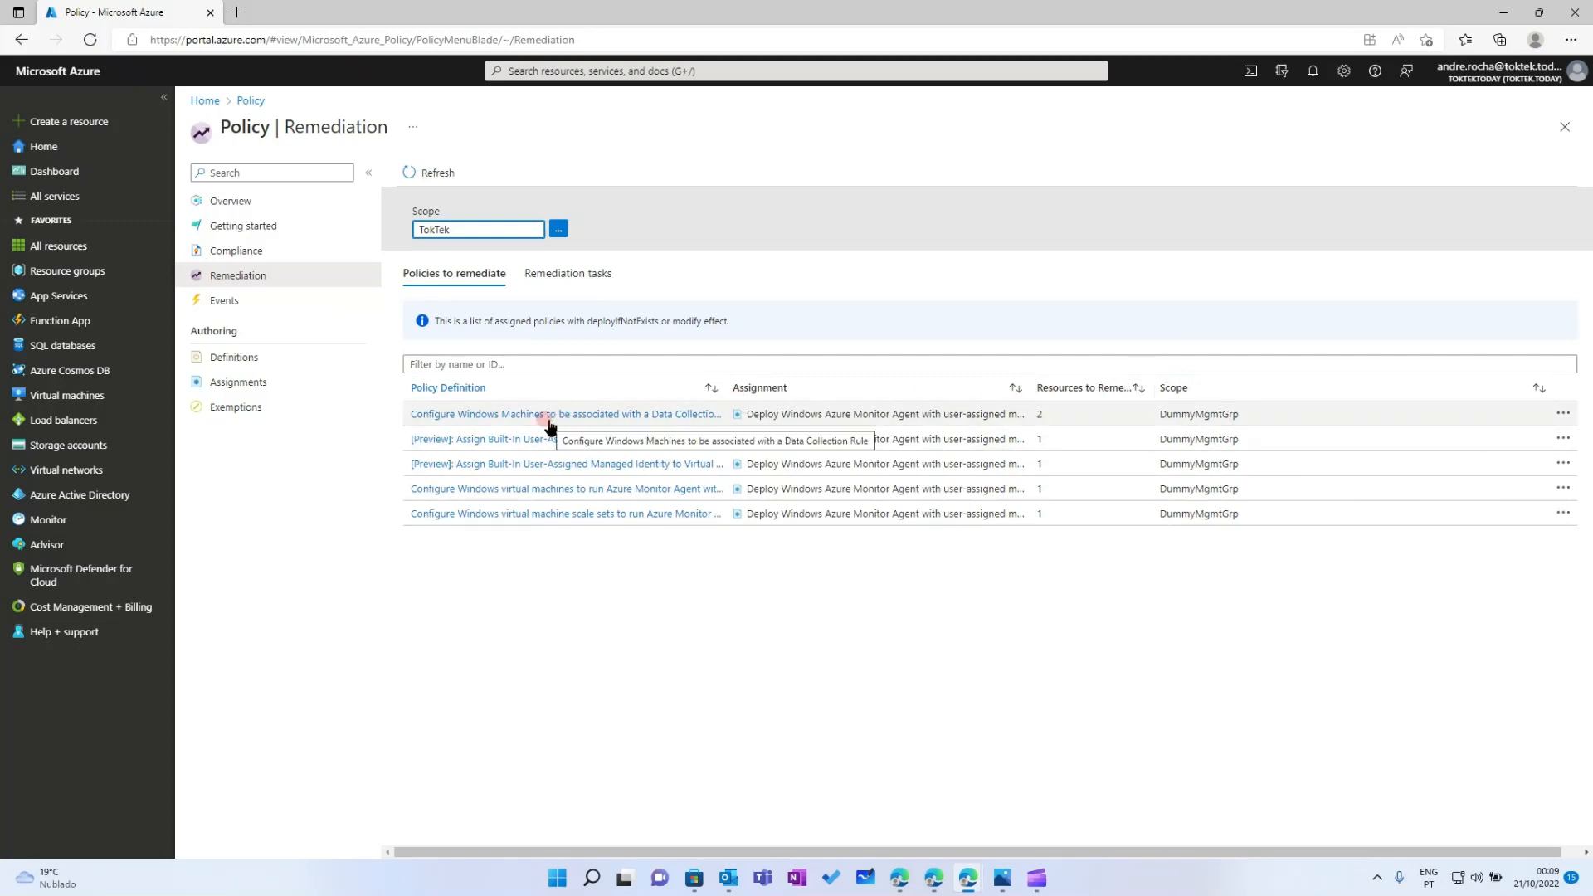
{"action": "left_click_drag", "start_coordinate": [730, 383], "coordinate": [848, 383]}
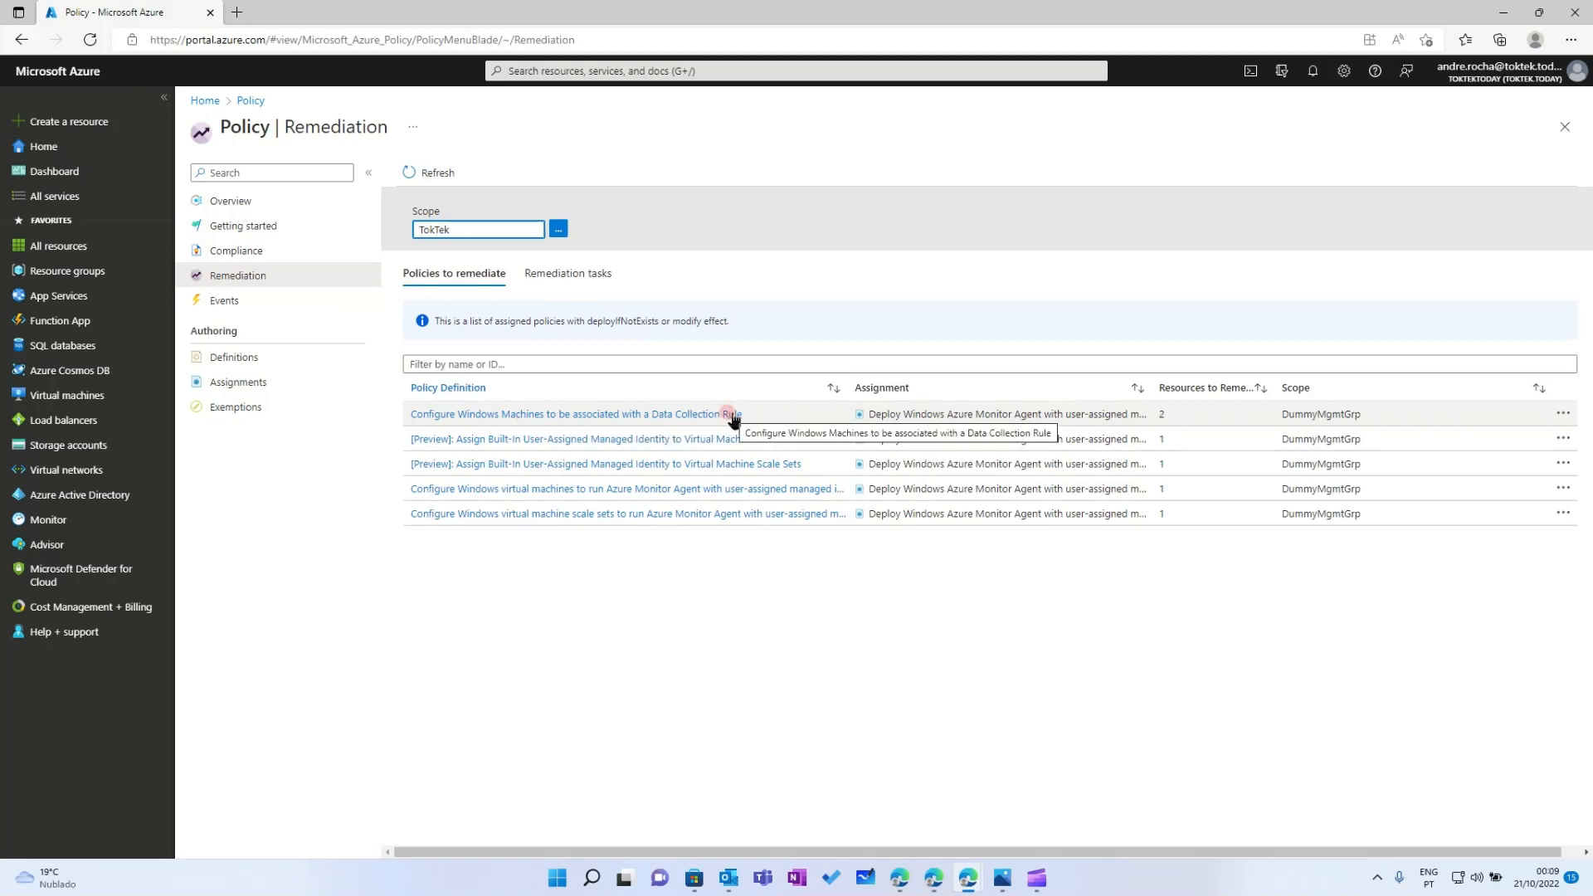
{"action": "left_click", "coordinate": [1275, 385]}
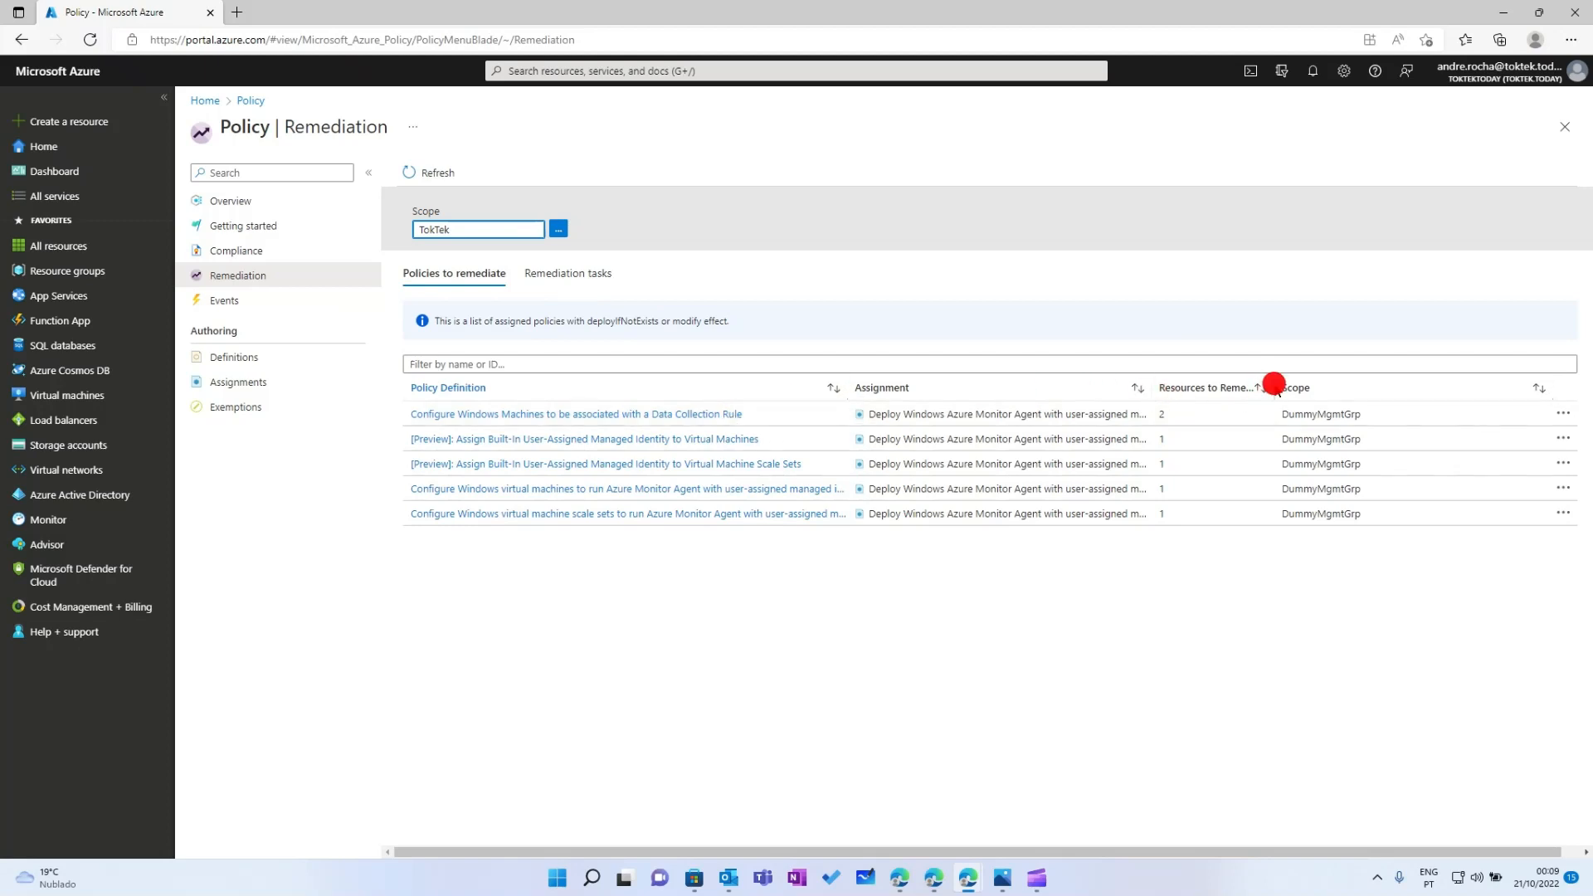
{"action": "left_click_drag", "start_coordinate": [1274, 386], "coordinate": [1328, 388]}
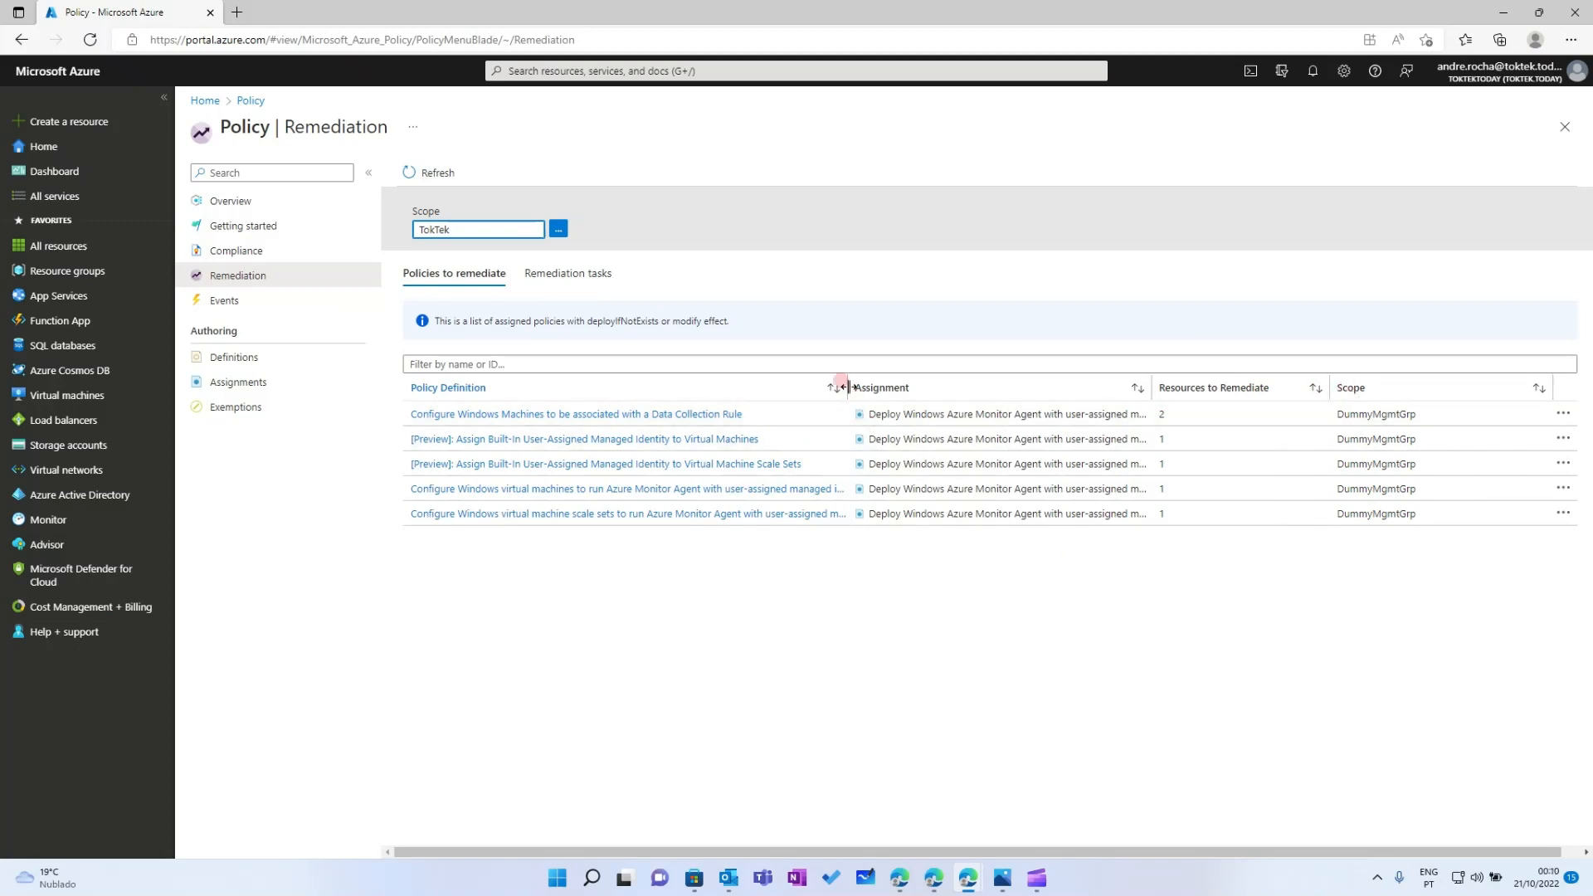
{"action": "left_click_drag", "start_coordinate": [849, 388], "coordinate": [870, 386]}
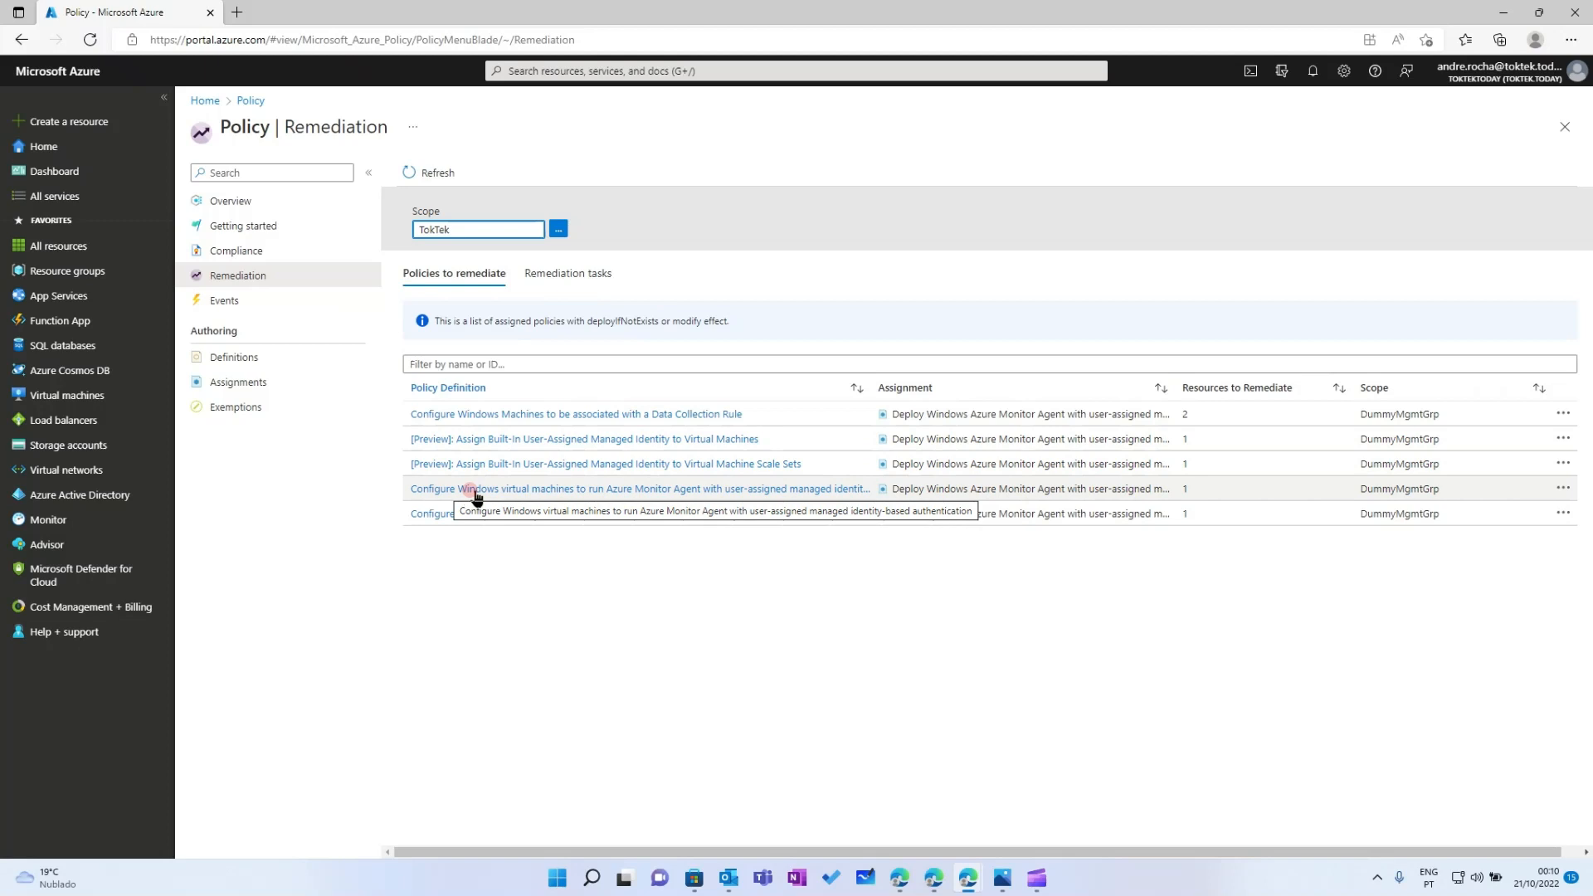
Start a new remediation task for '[Preview]: Assign Built-In User-Assigned Managed Identity to Virtual Machines'
{"action": "left_click", "coordinate": [536, 546]}
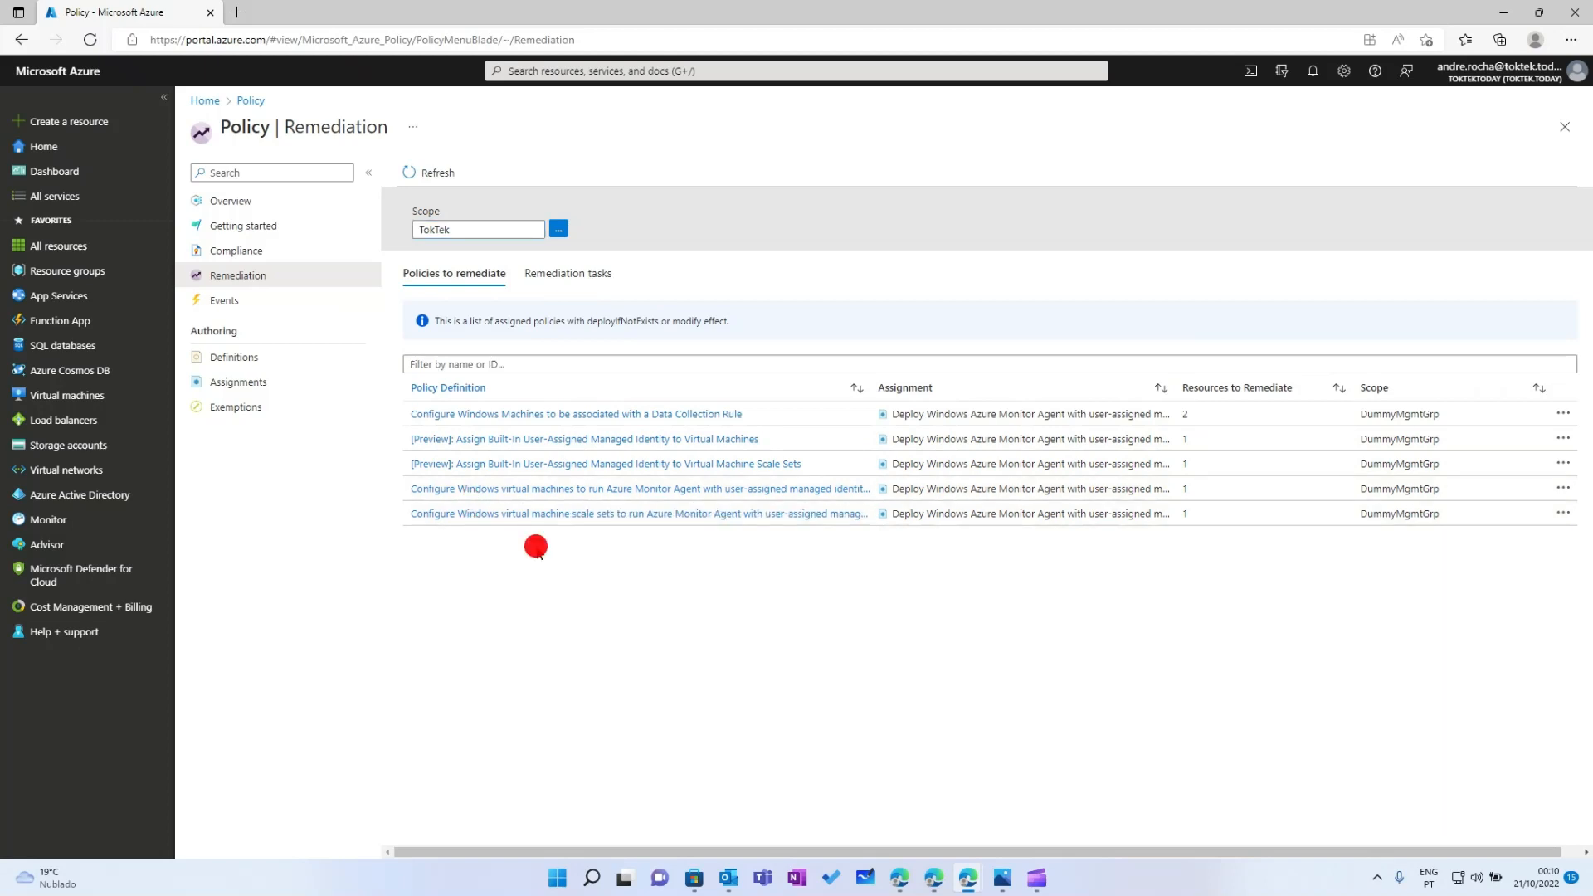
{"action": "left_click", "coordinate": [566, 439]}
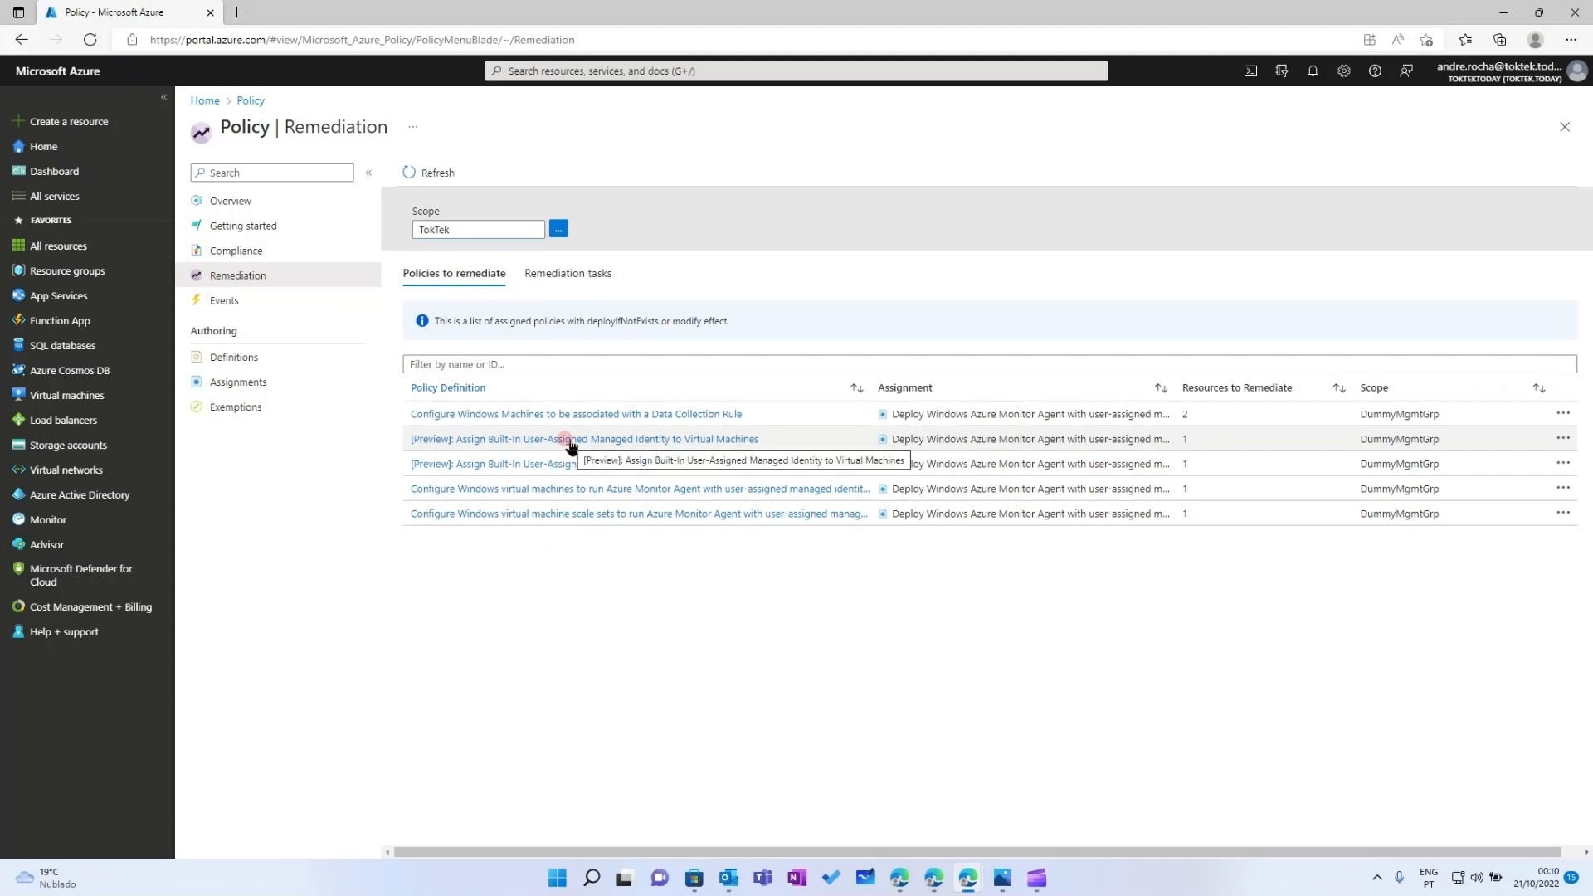
{"action": "left_click", "coordinate": [569, 440]}
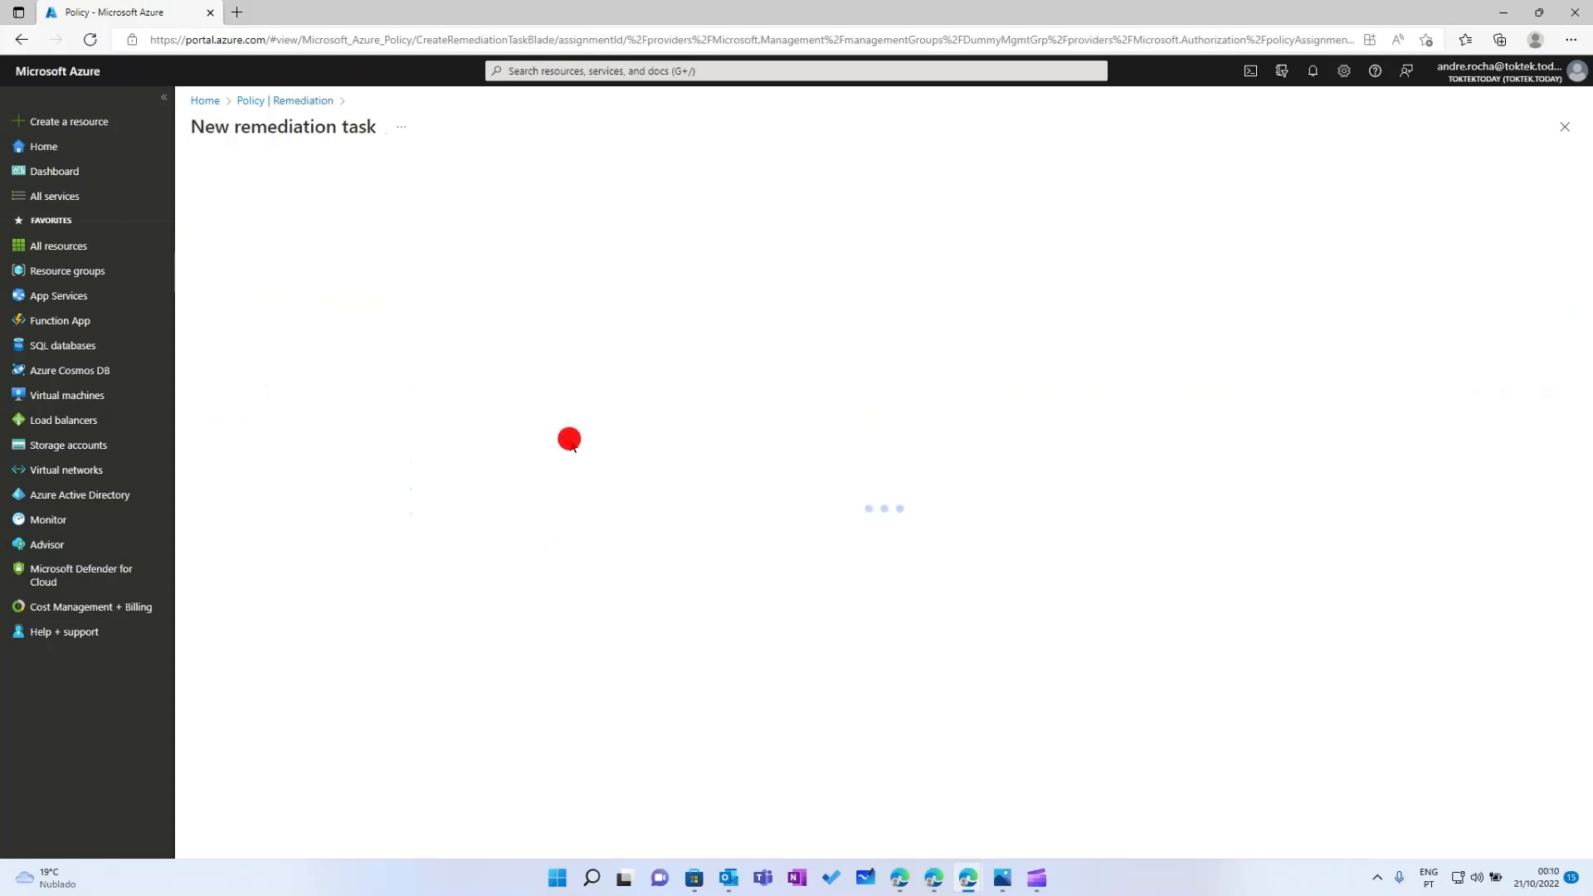
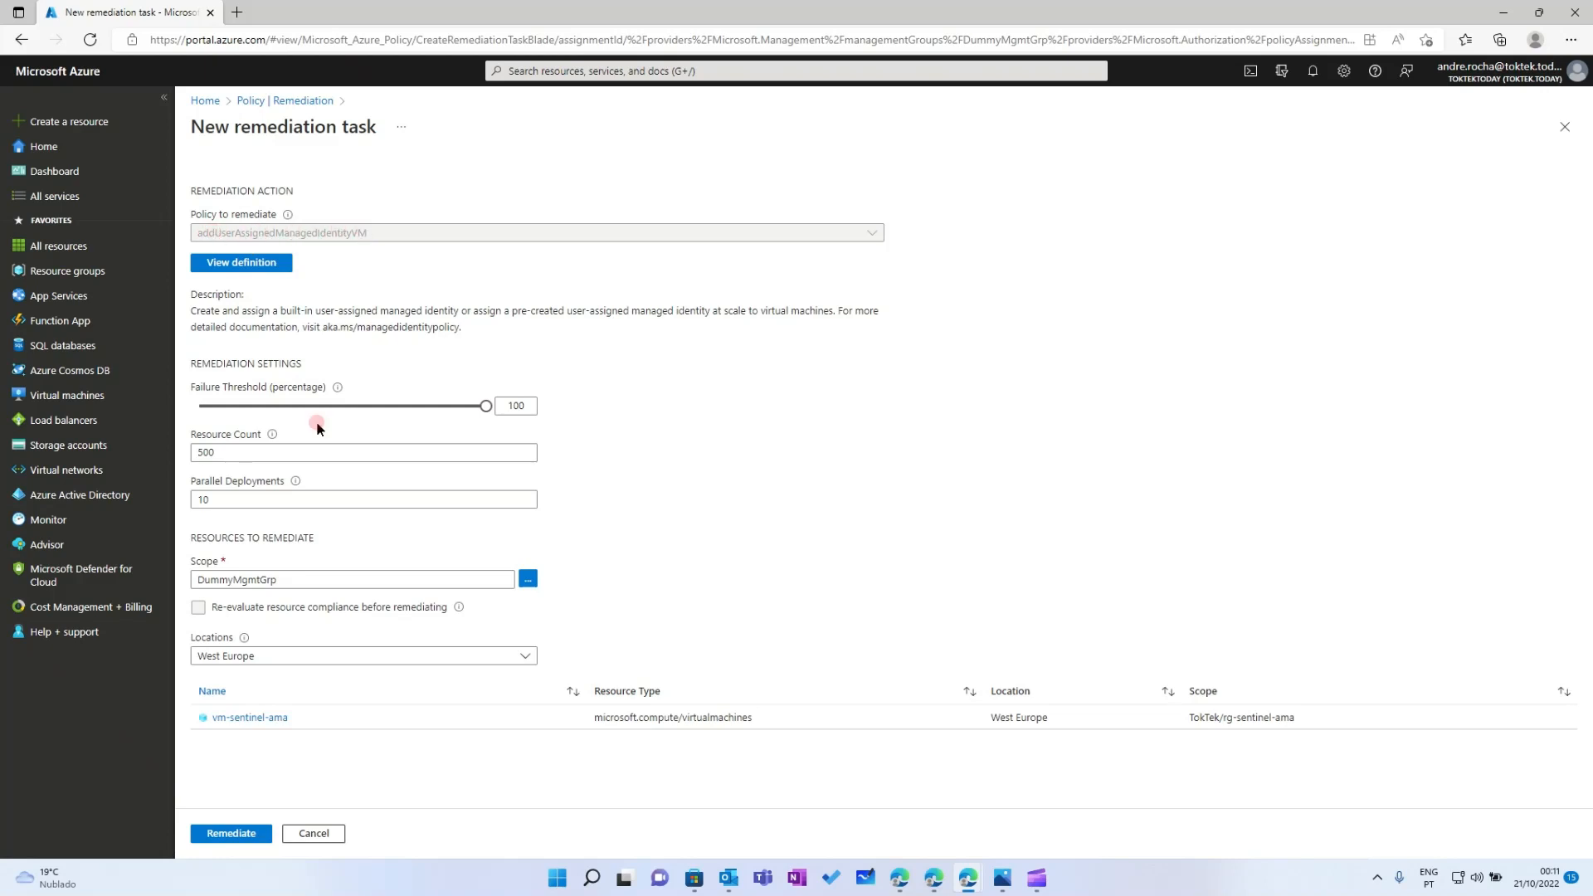
Launch the remediation task assigning the user-assigned managed identity to vm-sentinel-ama
{"action": "left_click", "coordinate": [241, 835]}
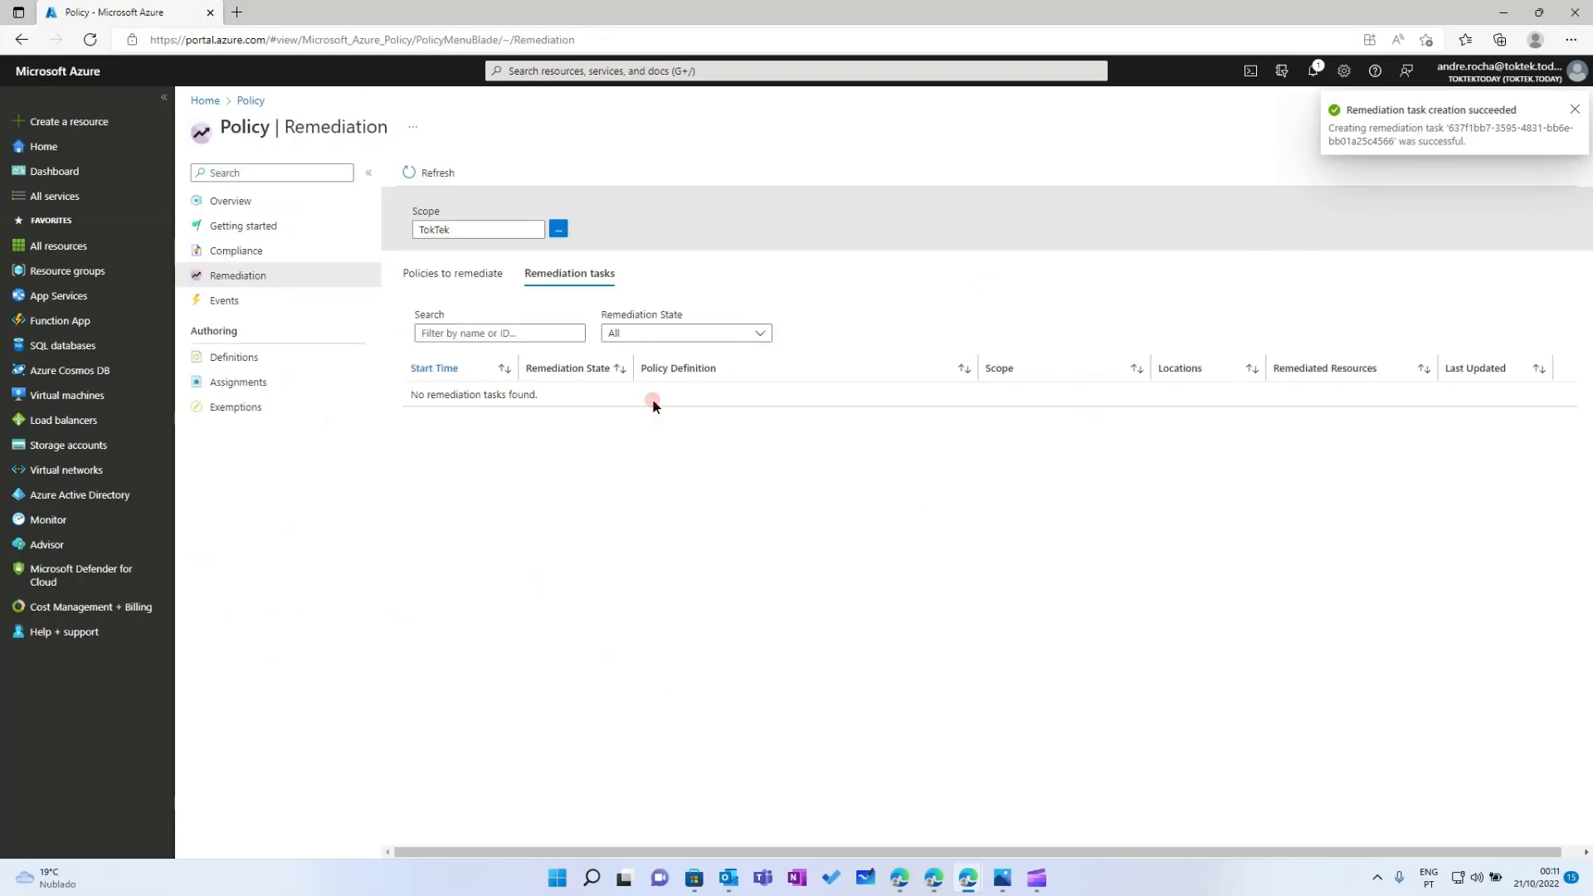
{"action": "left_click", "coordinate": [230, 282]}
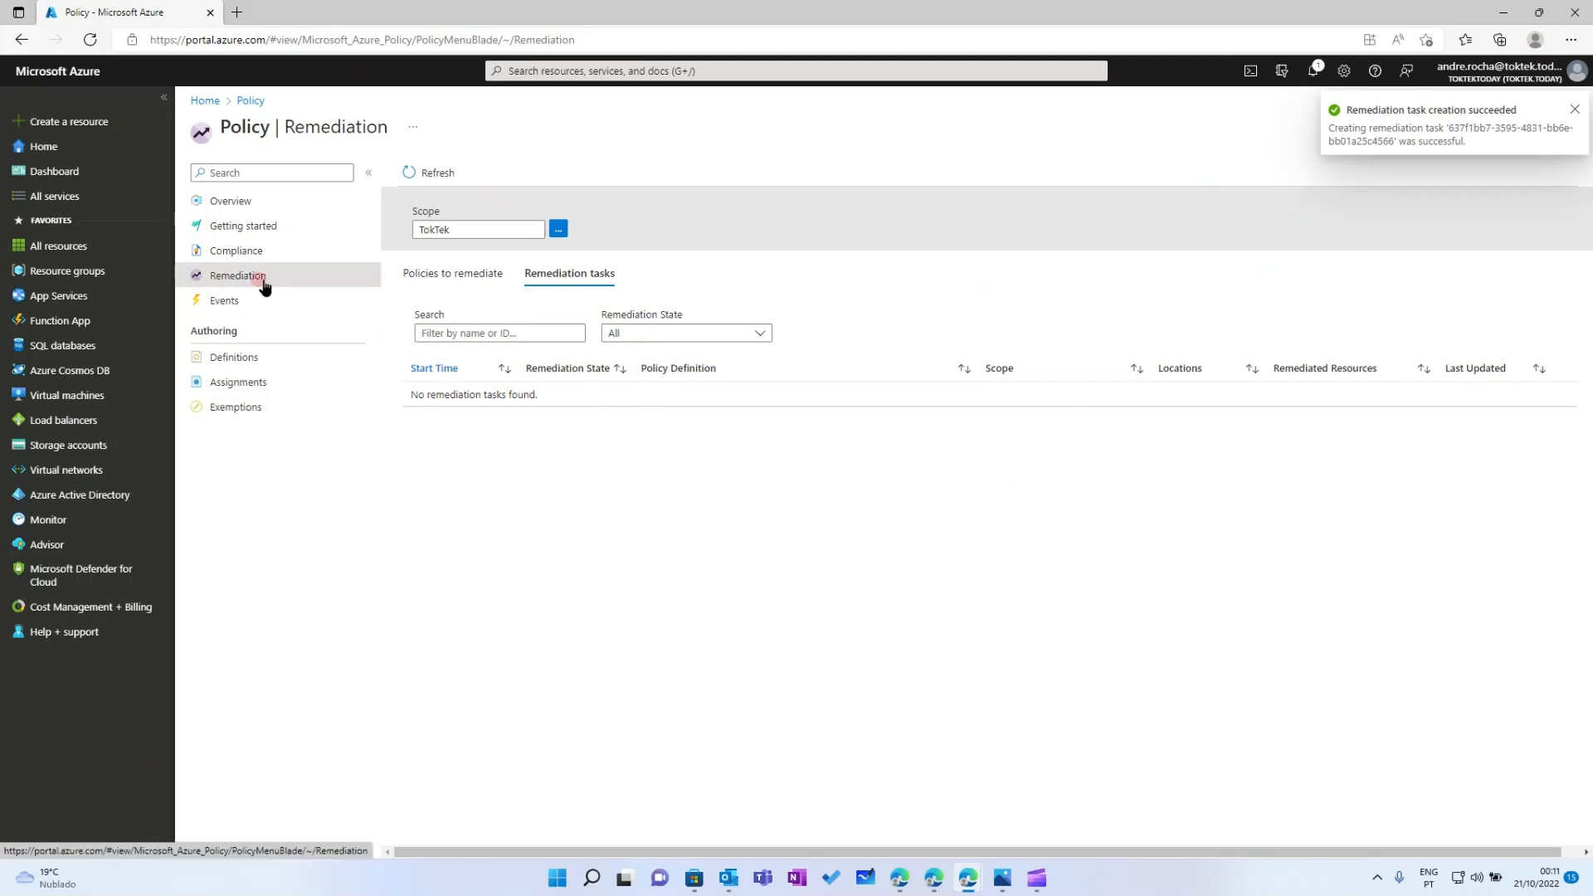
{"action": "left_click", "coordinate": [445, 282]}
Launch the remediation task assigning the managed identity to the vmss-sentinel-ama scale set
{"action": "left_click", "coordinate": [430, 178]}
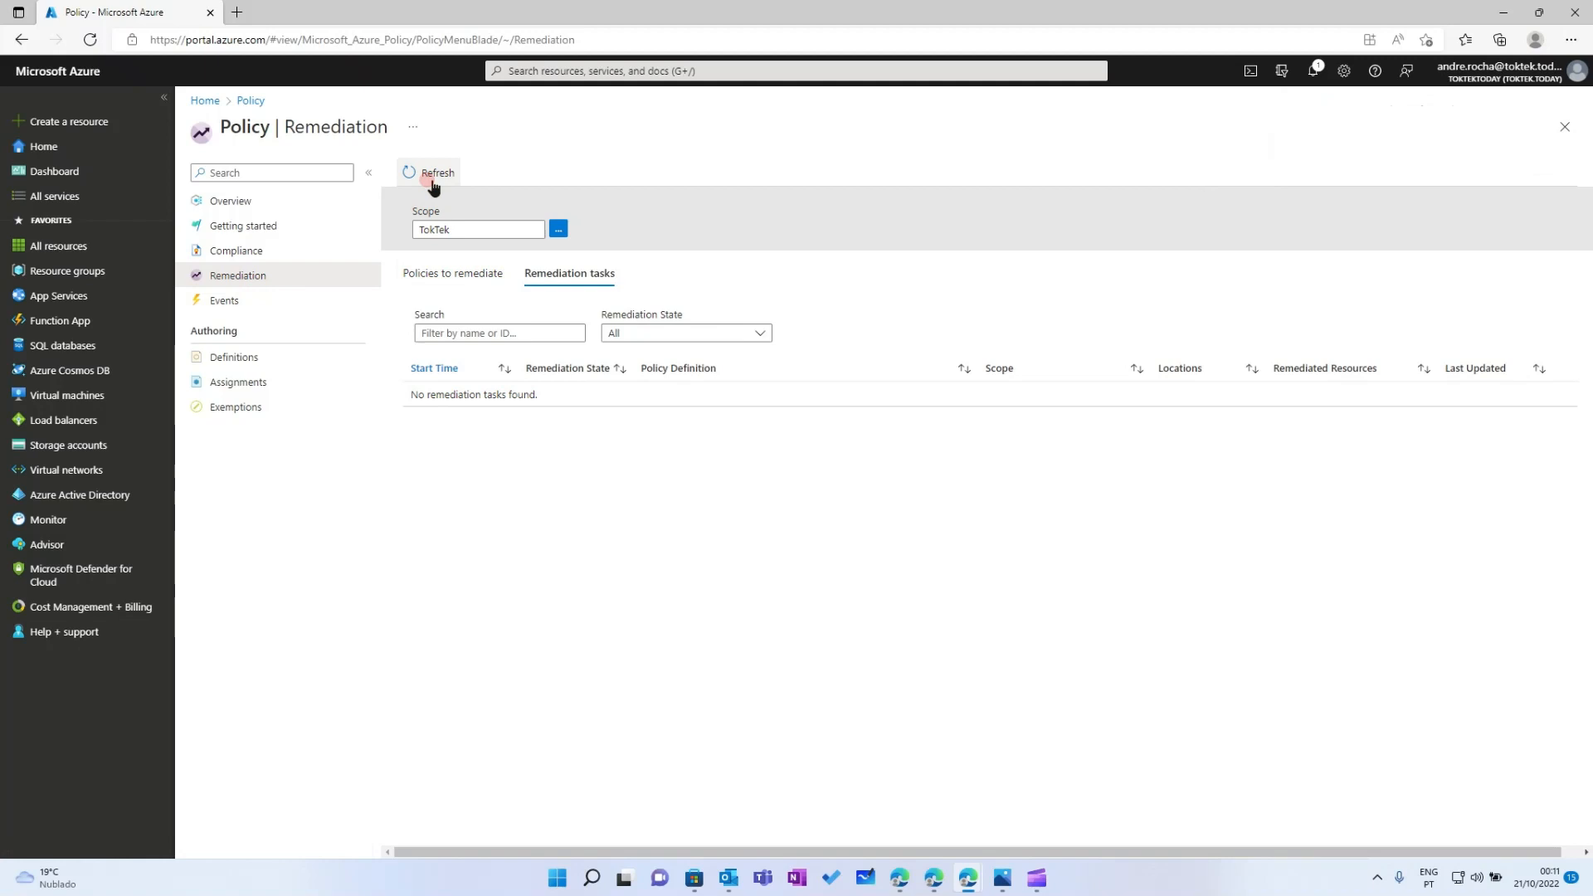
{"action": "left_click", "coordinate": [439, 277]}
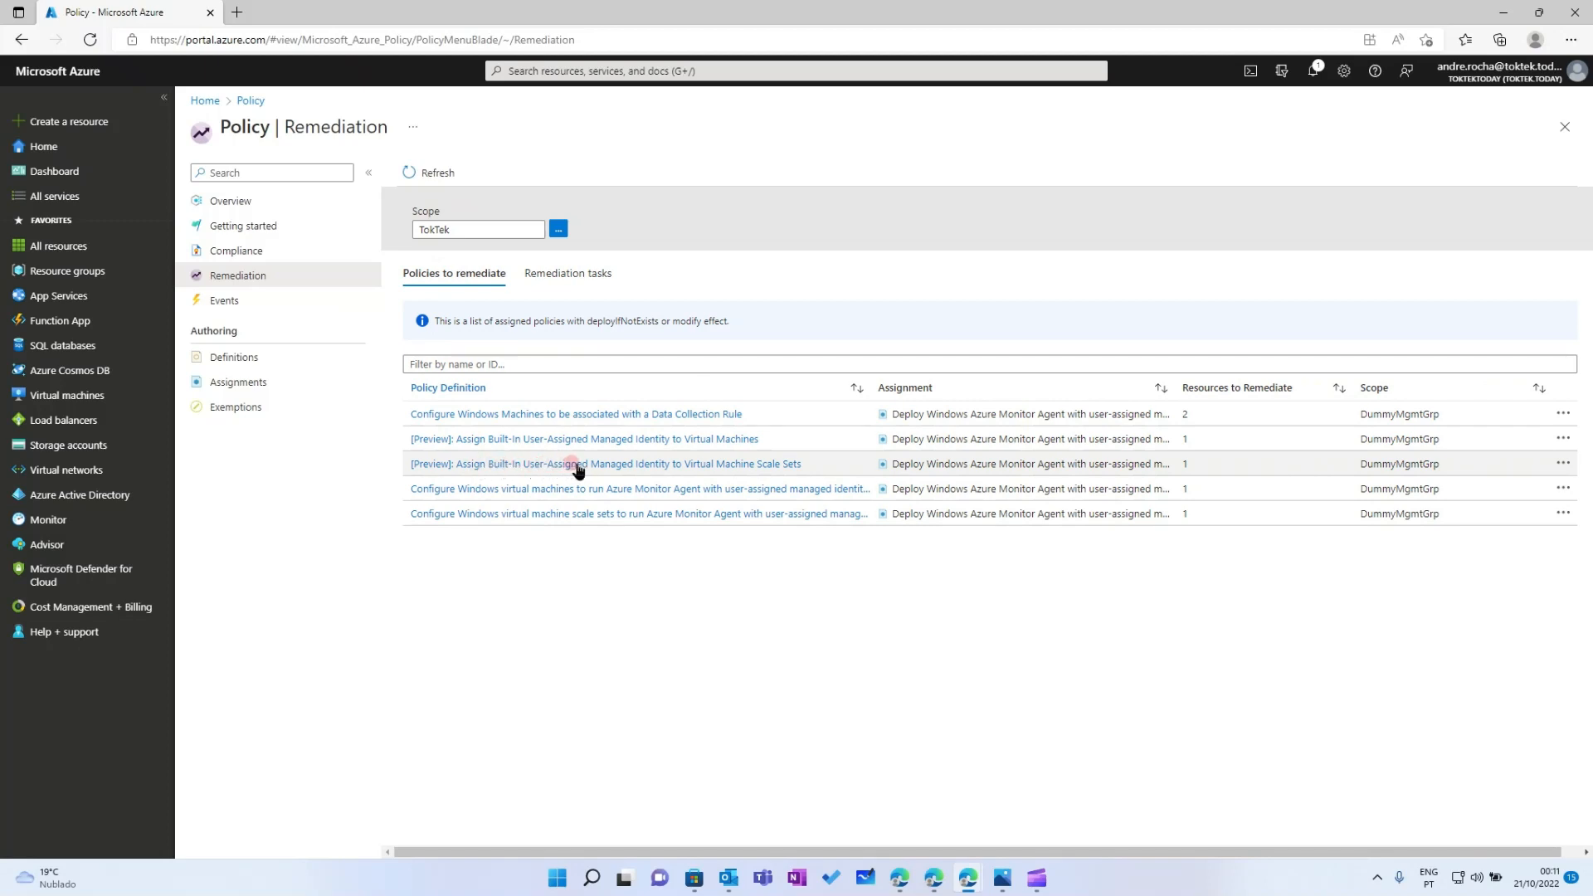
{"action": "left_click", "coordinate": [627, 466]}
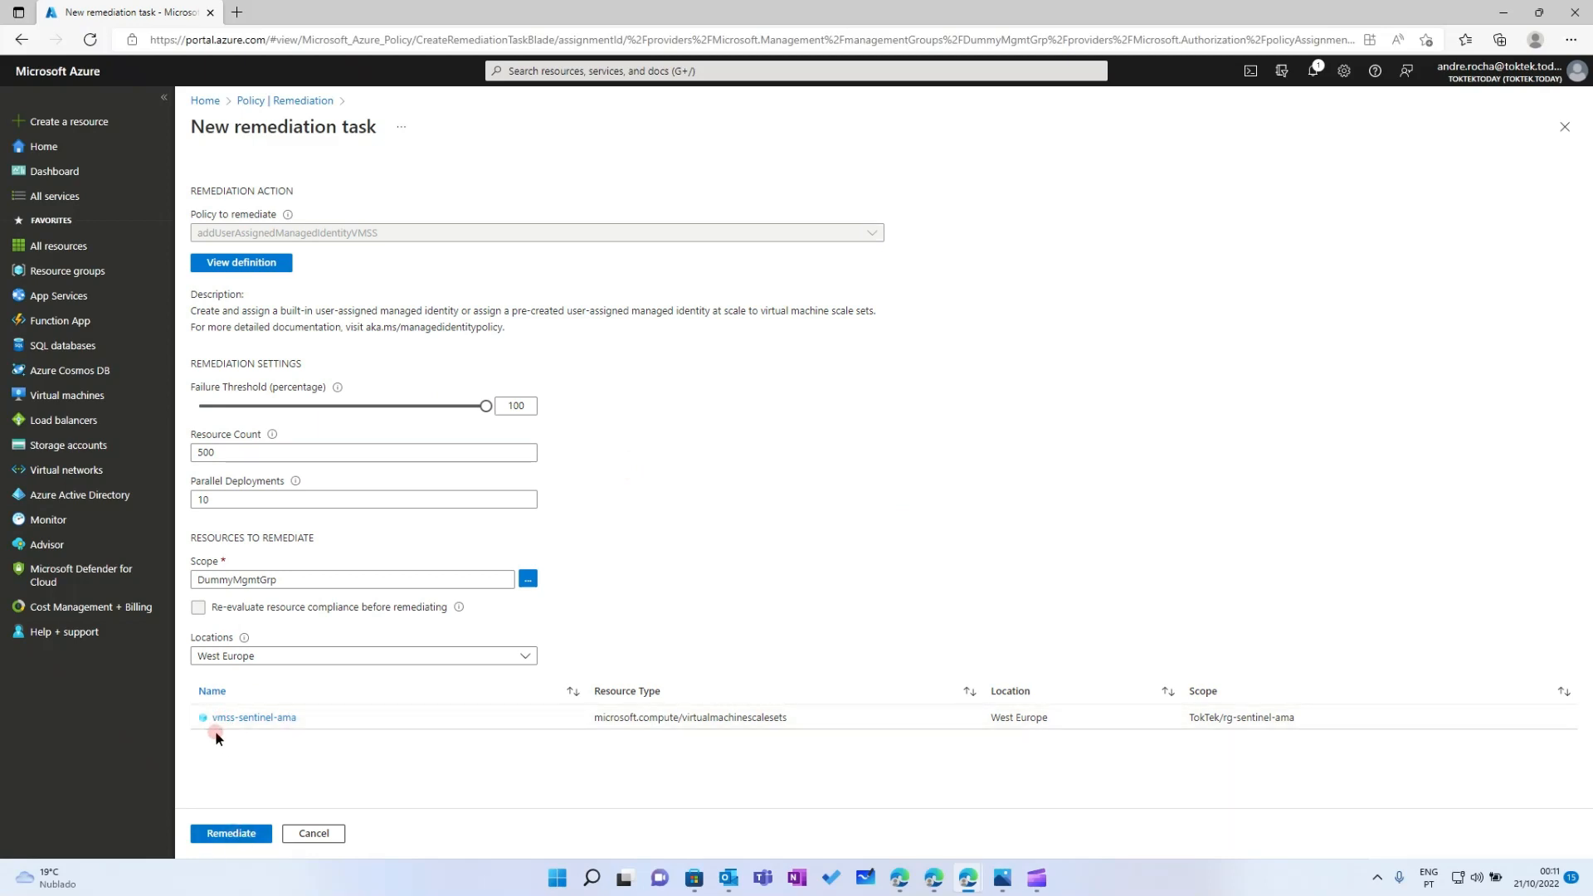
{"action": "left_click", "coordinate": [231, 834]}
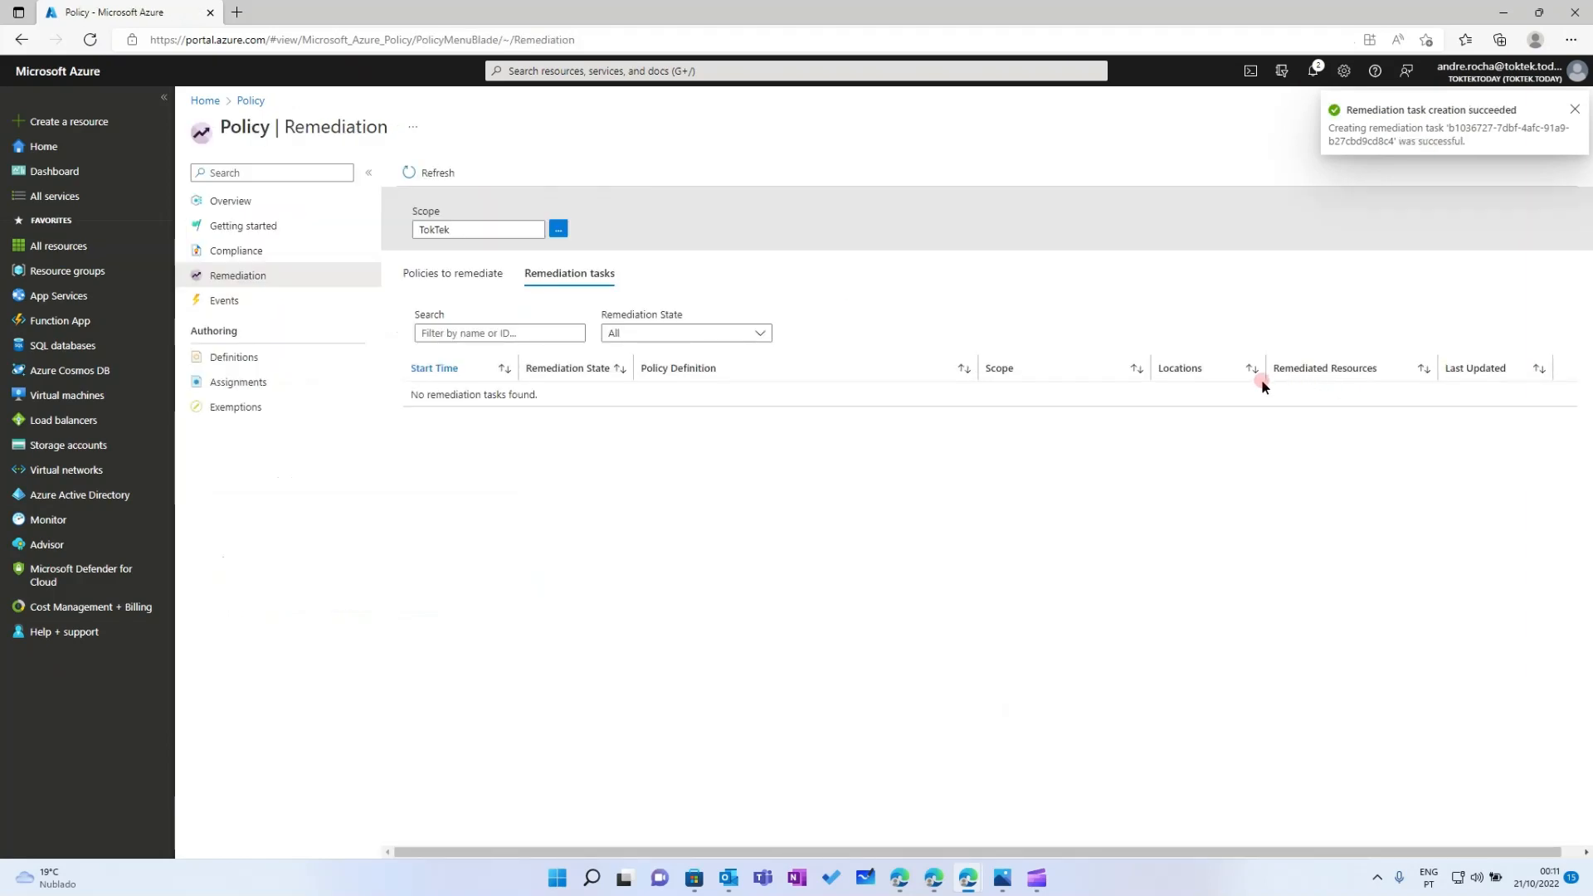
Refresh the remediation tasks and pending policies, widening the Policy Definition column
{"action": "left_click", "coordinate": [220, 277]}
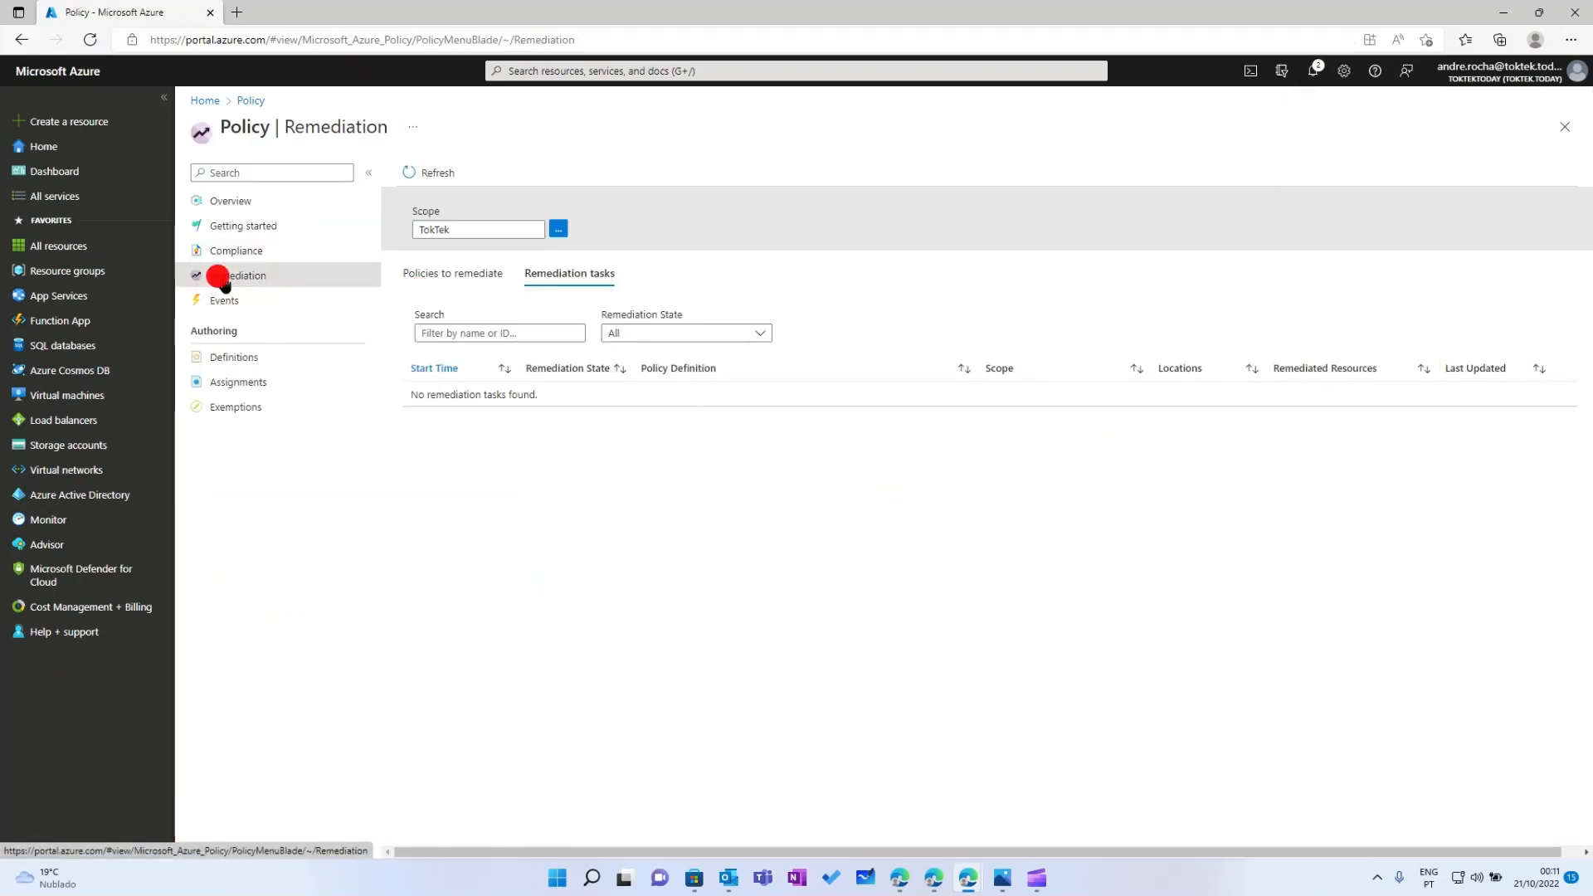
{"action": "left_click", "coordinate": [221, 277]}
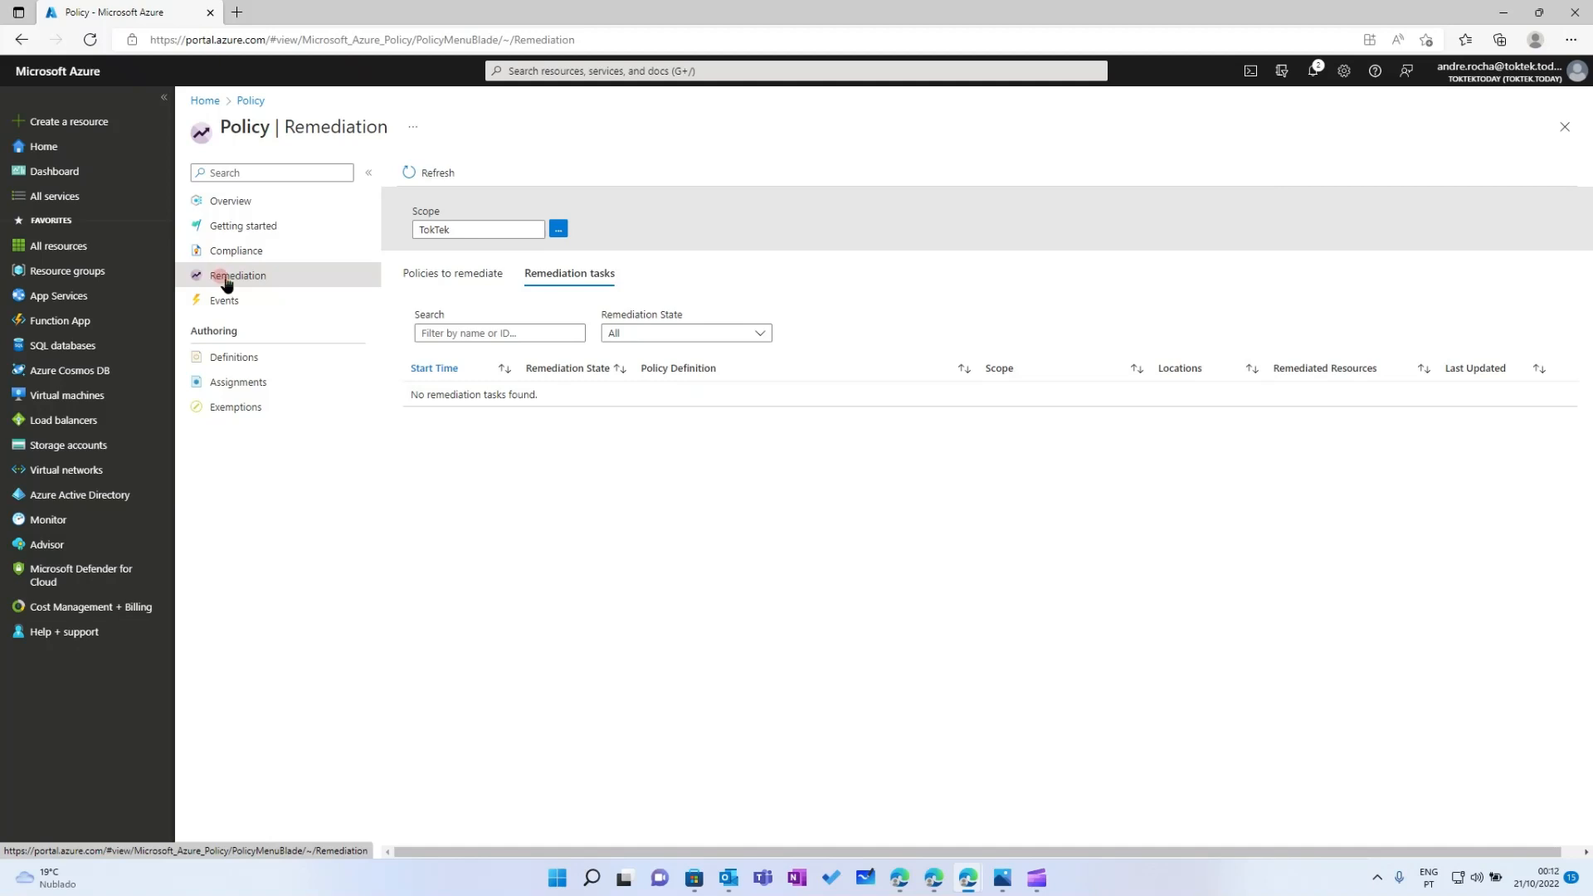
{"action": "left_click", "coordinate": [453, 273]}
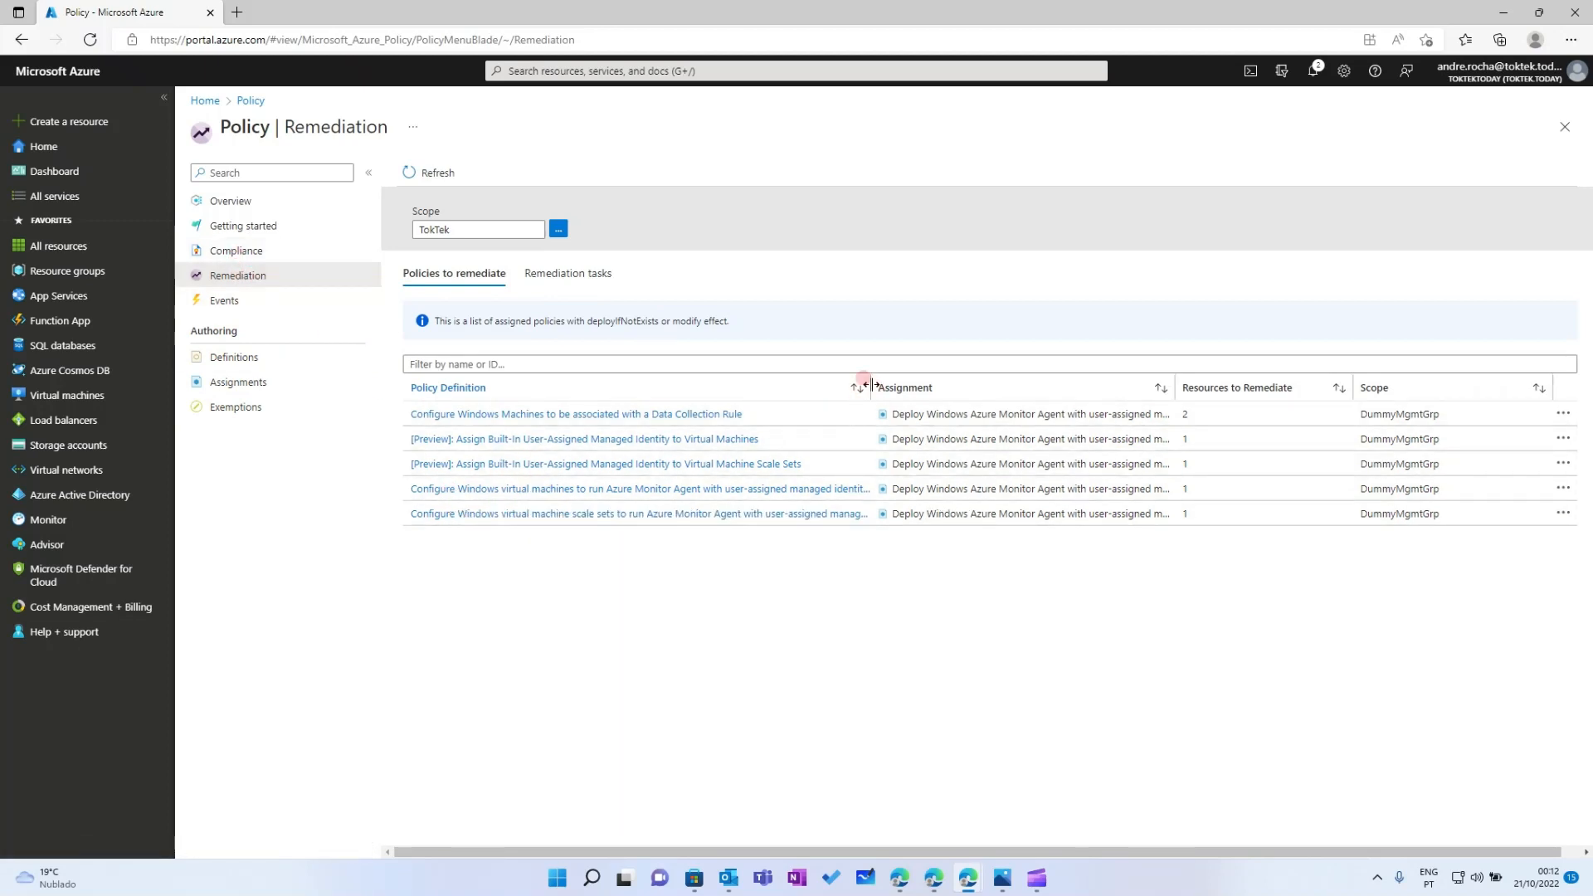
{"action": "left_click_drag", "start_coordinate": [1042, 381], "coordinate": [1042, 380]}
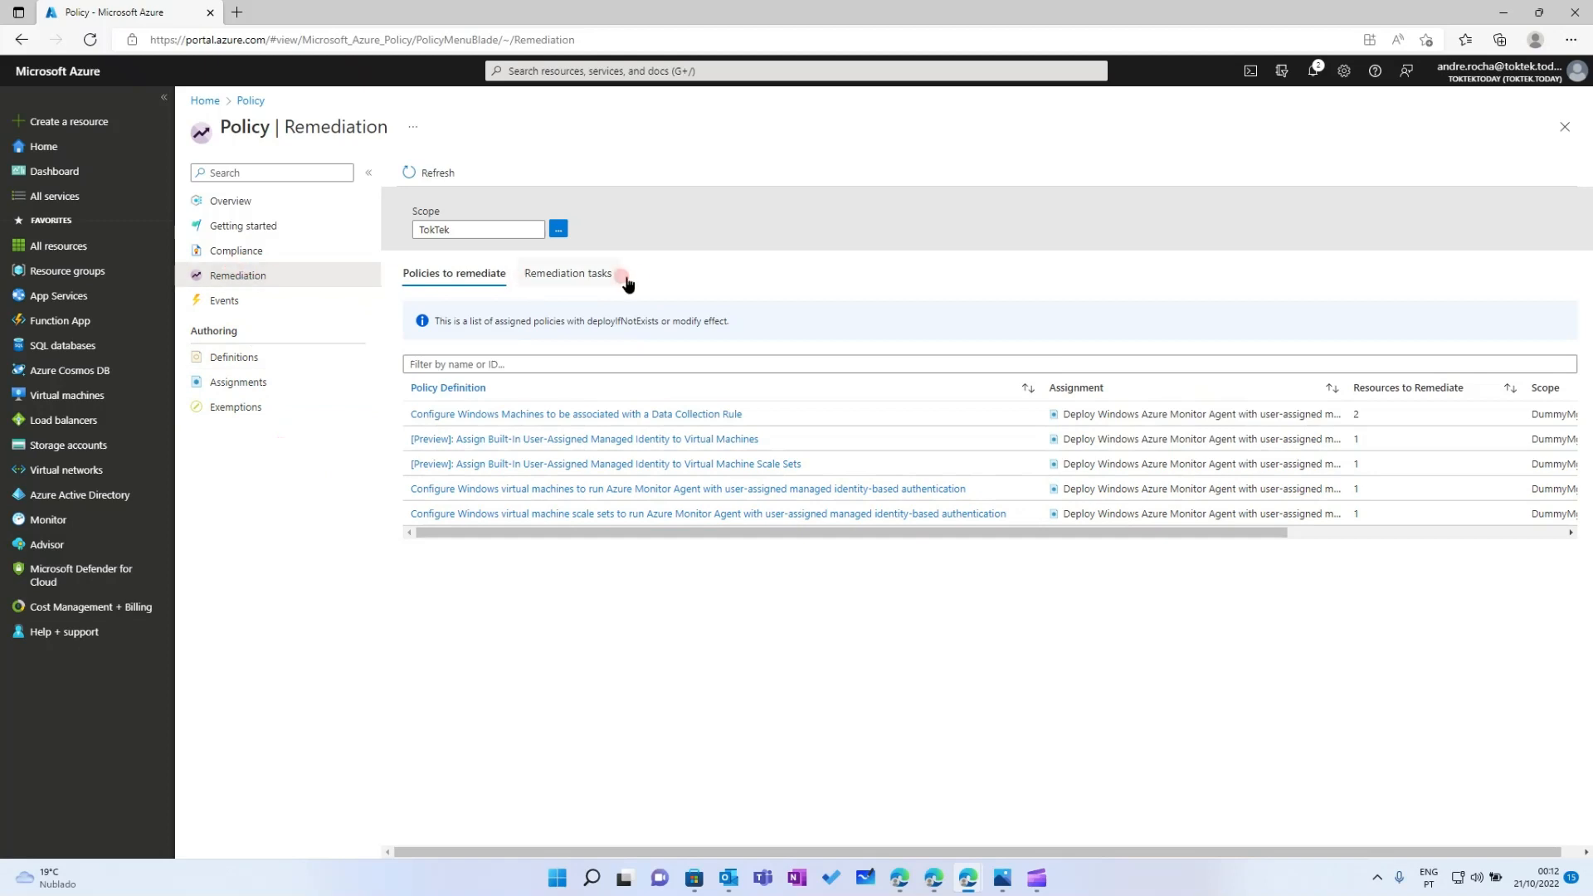
{"action": "left_click", "coordinate": [552, 273]}
{"action": "left_click", "coordinate": [427, 171]}
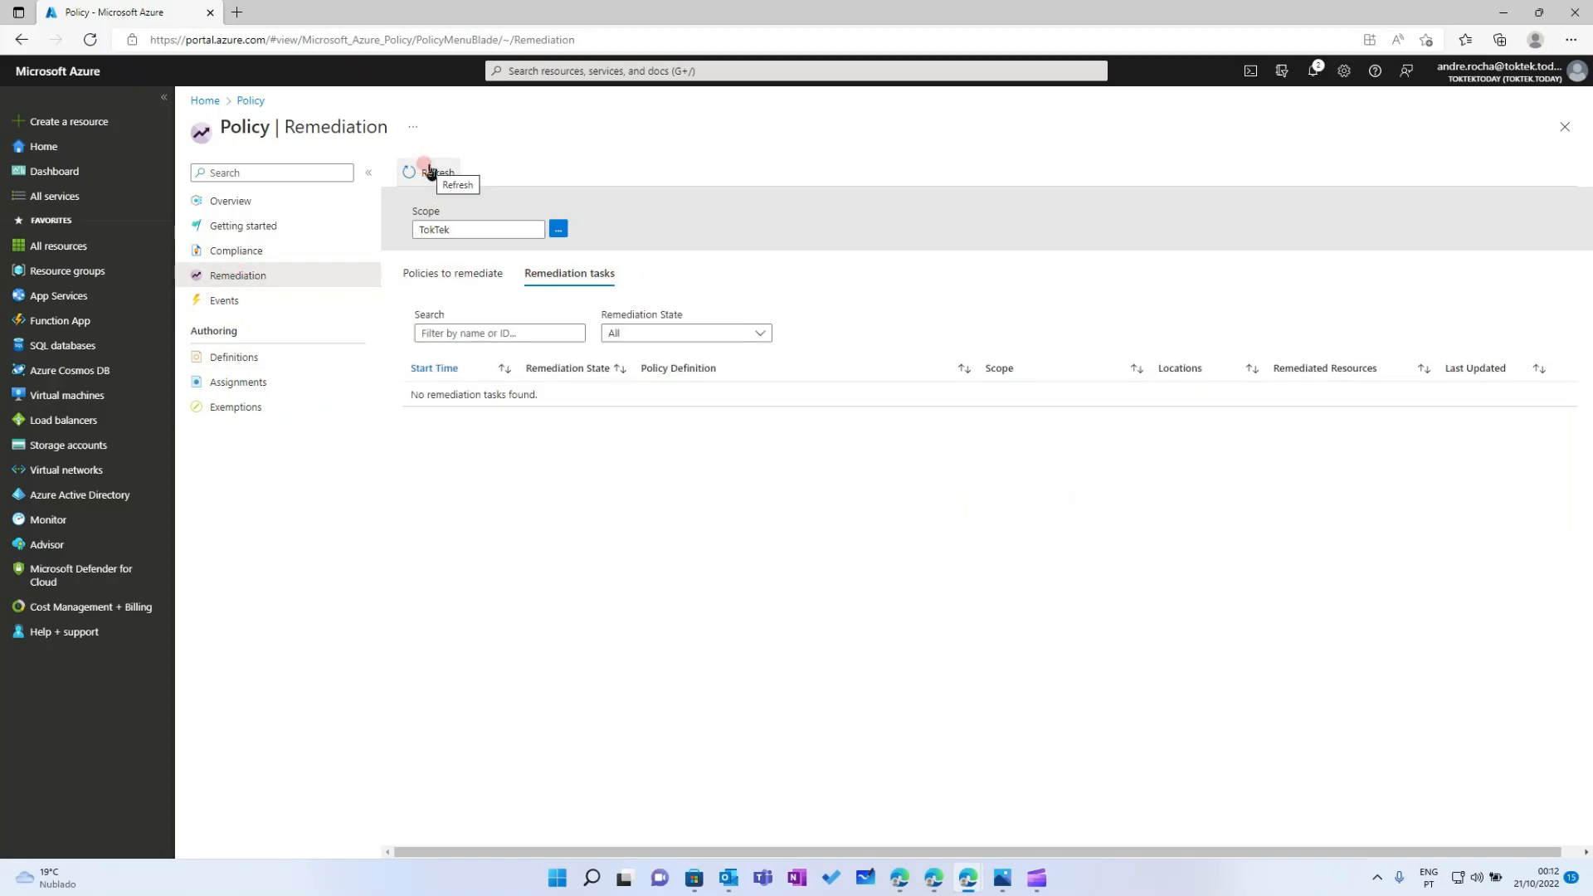
{"action": "left_click", "coordinate": [428, 172]}
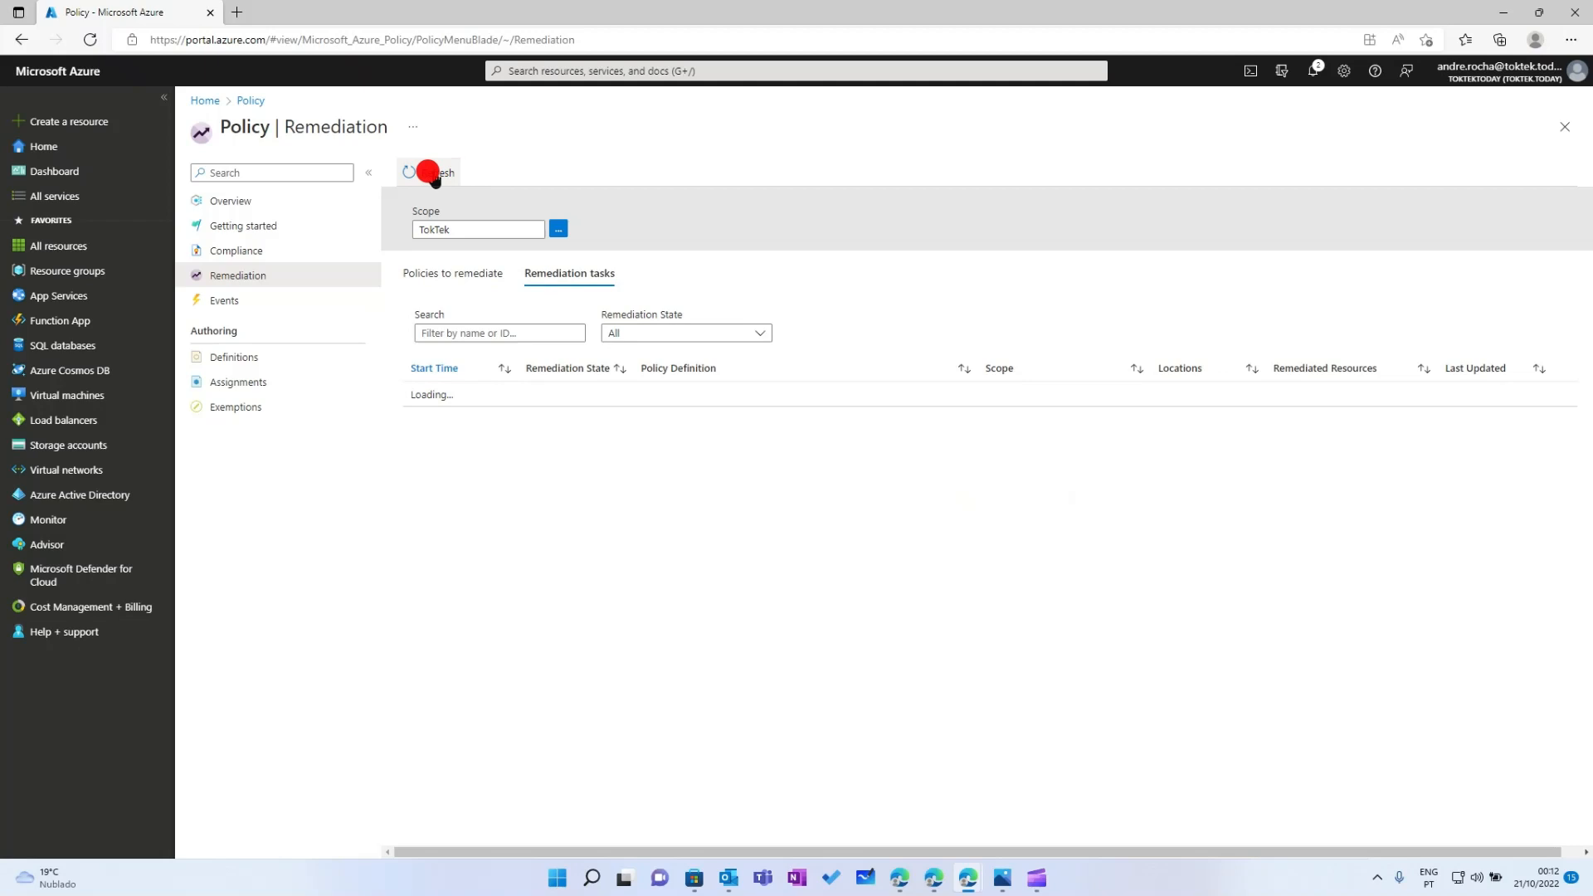
Check policy compliance, then reload the pending policies and remediation task lists
{"action": "left_click", "coordinate": [248, 256]}
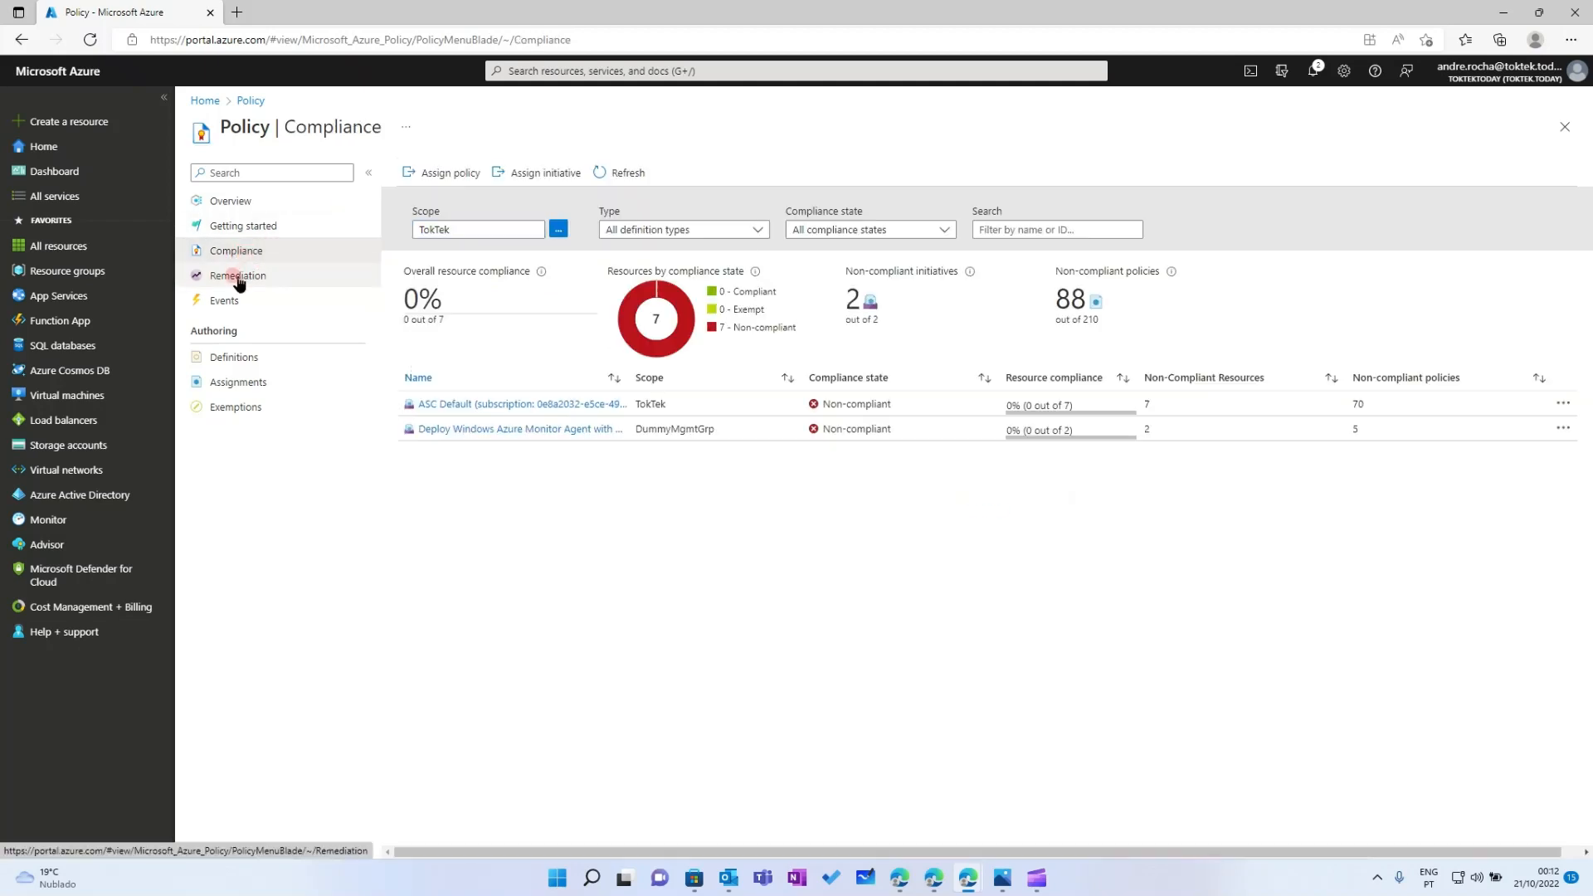
{"action": "left_click", "coordinate": [236, 272]}
{"action": "left_click", "coordinate": [442, 176]}
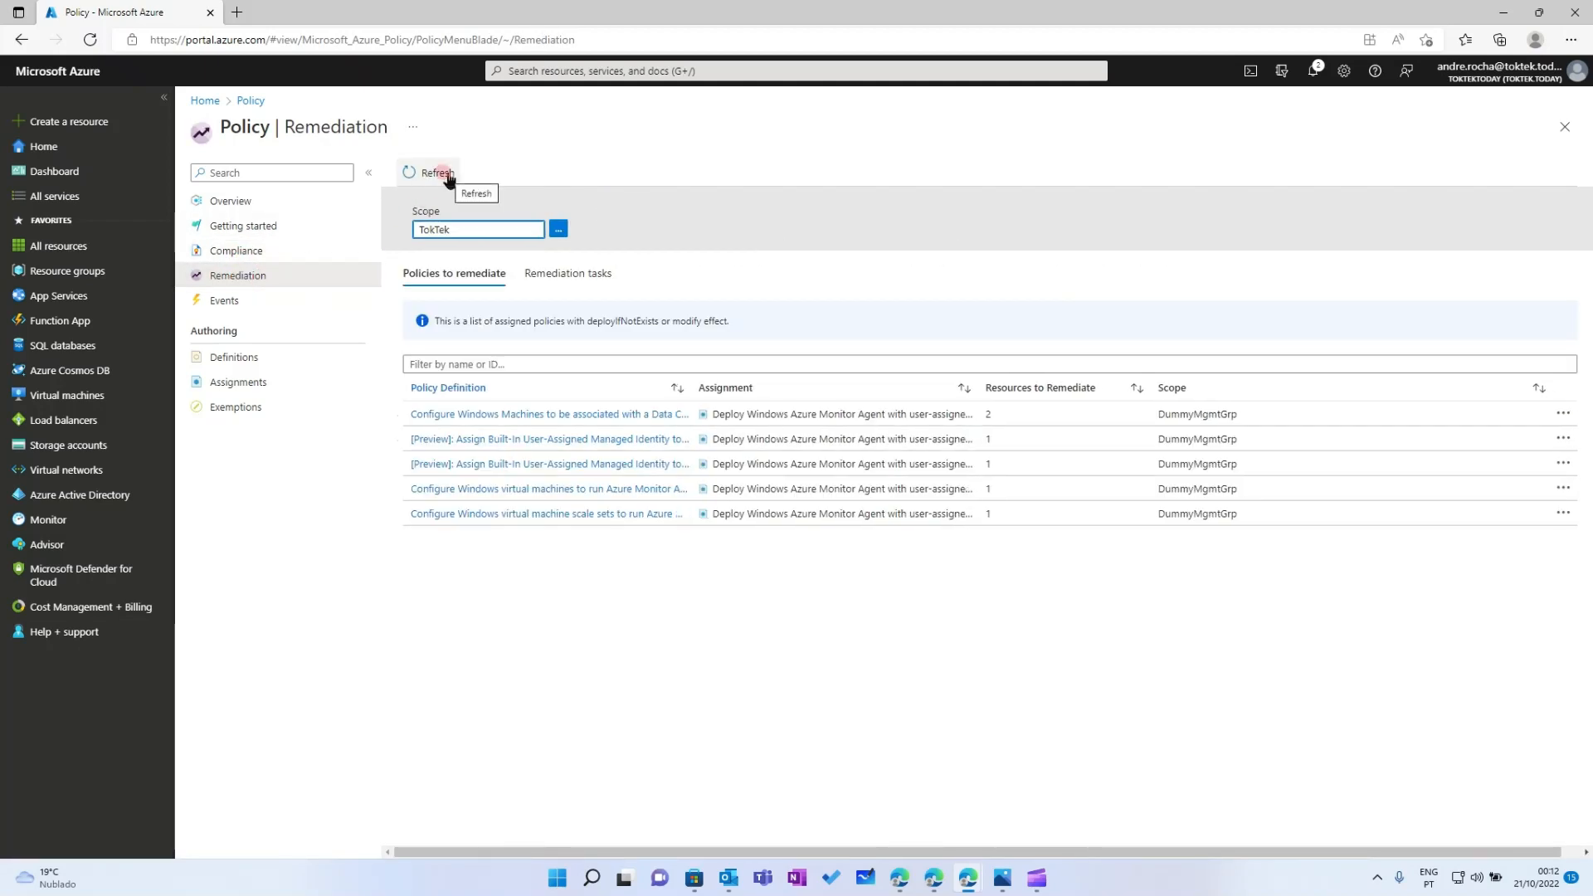
{"action": "left_click", "coordinate": [447, 178]}
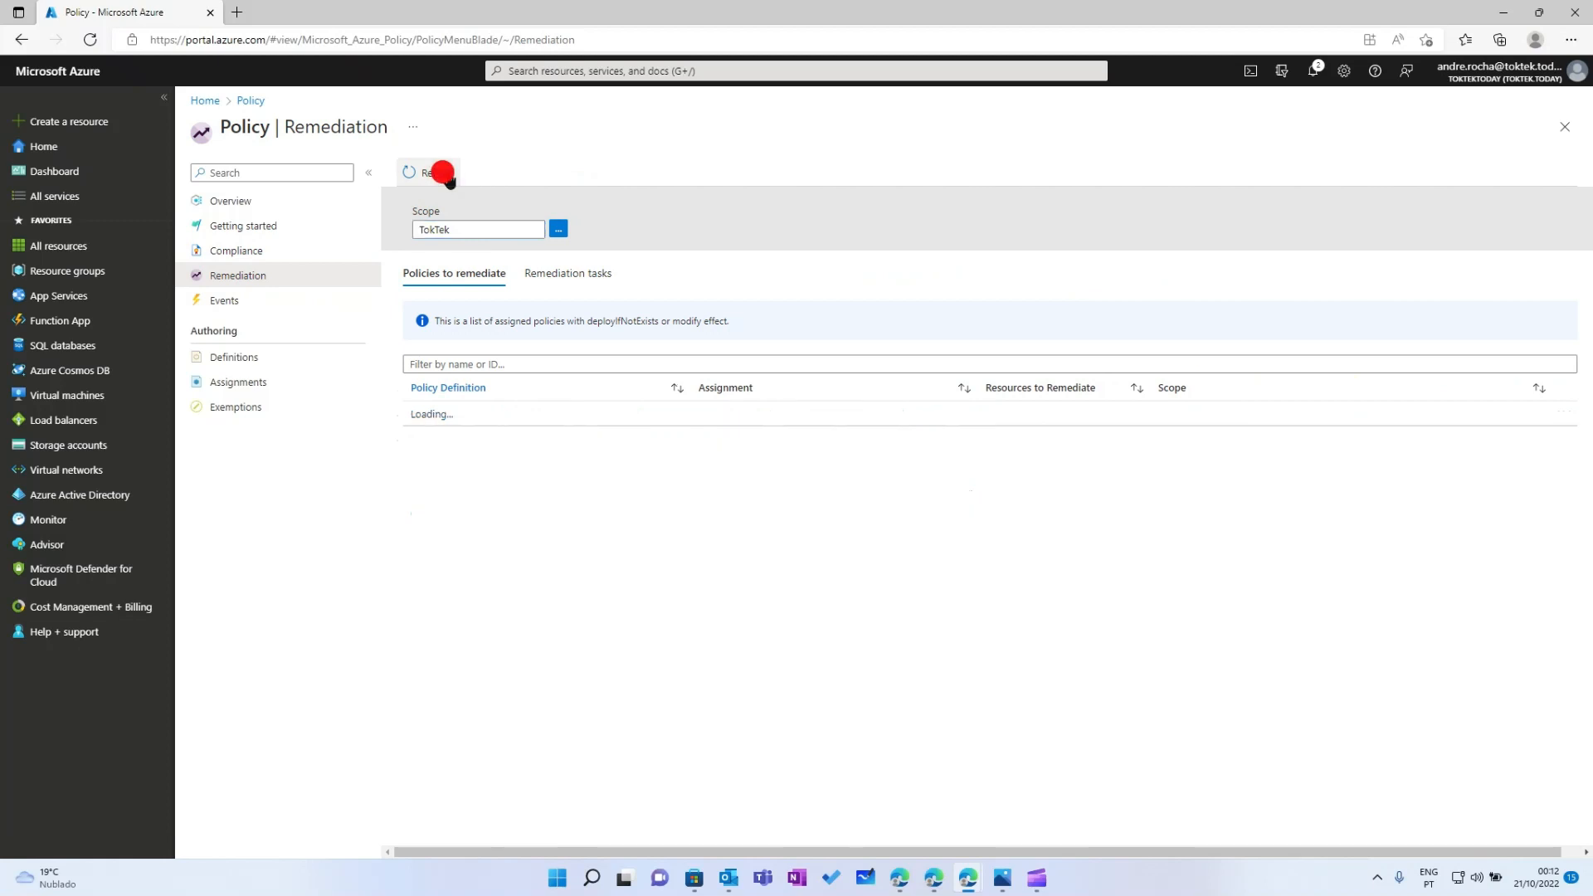
{"action": "left_click", "coordinate": [548, 272]}
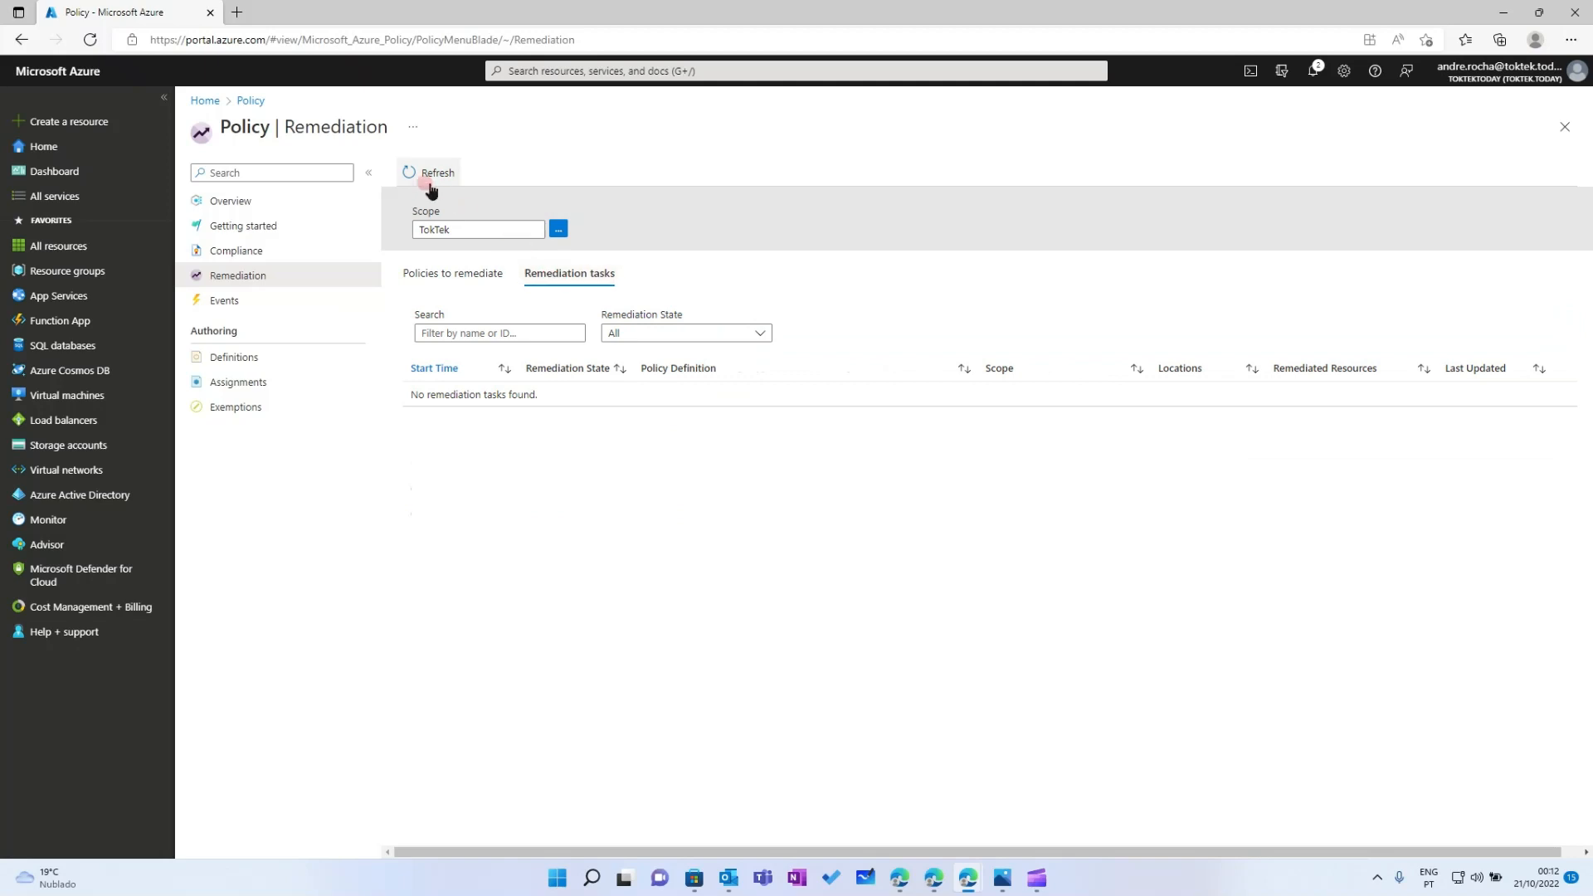
{"action": "left_click", "coordinate": [425, 174]}
{"action": "left_click", "coordinate": [535, 281]}
{"action": "left_click", "coordinate": [555, 280]}
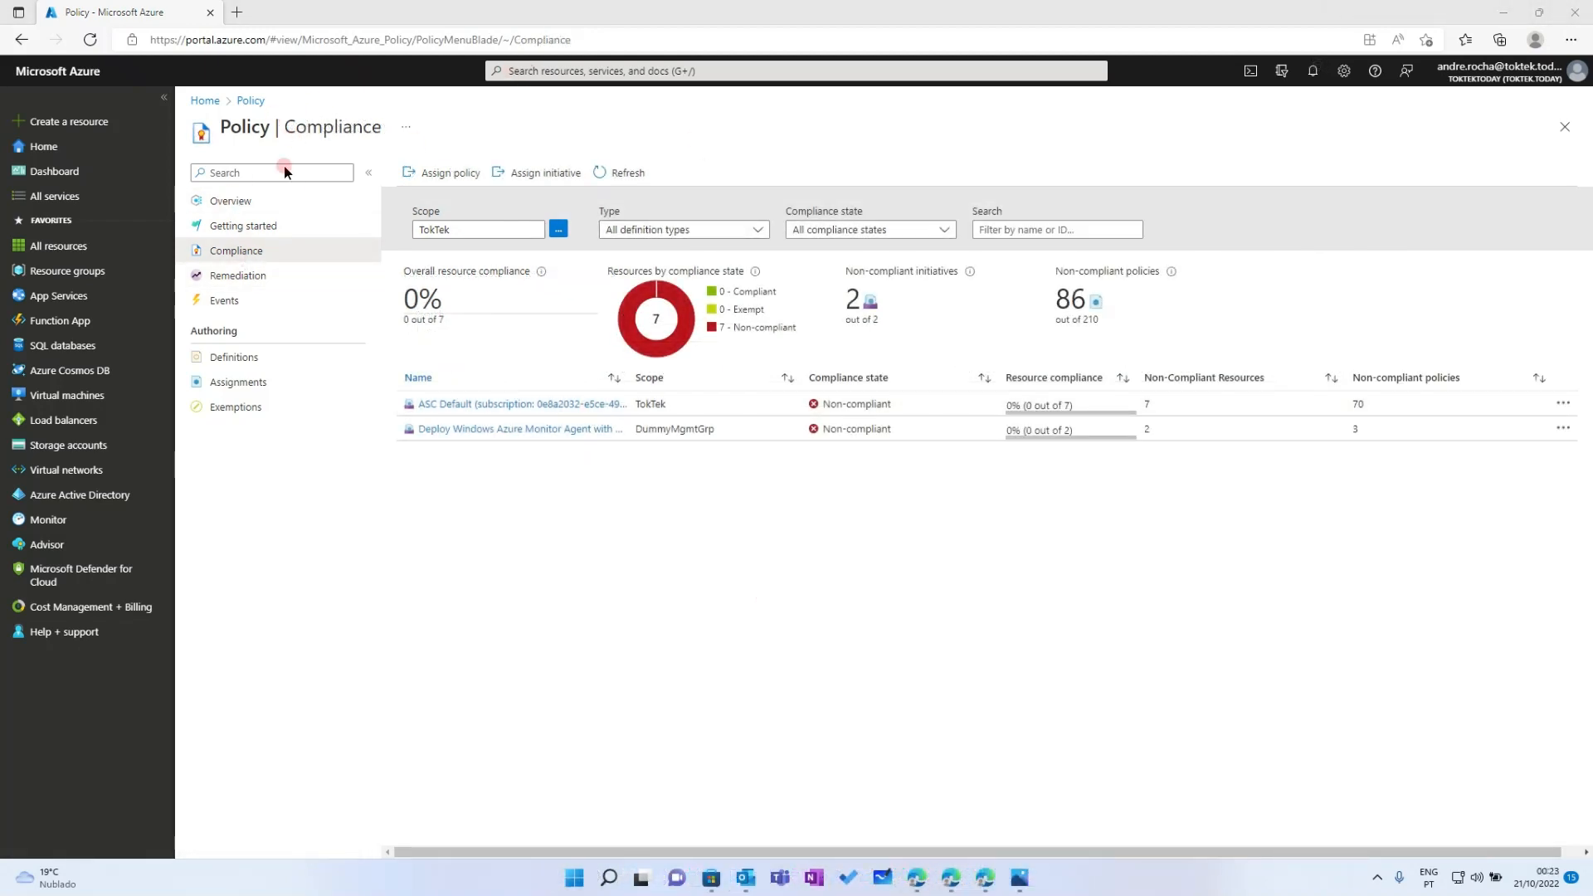
Refresh compliance results, still 0% of 7 resources, then go to Resource groups
{"action": "left_click", "coordinate": [618, 172]}
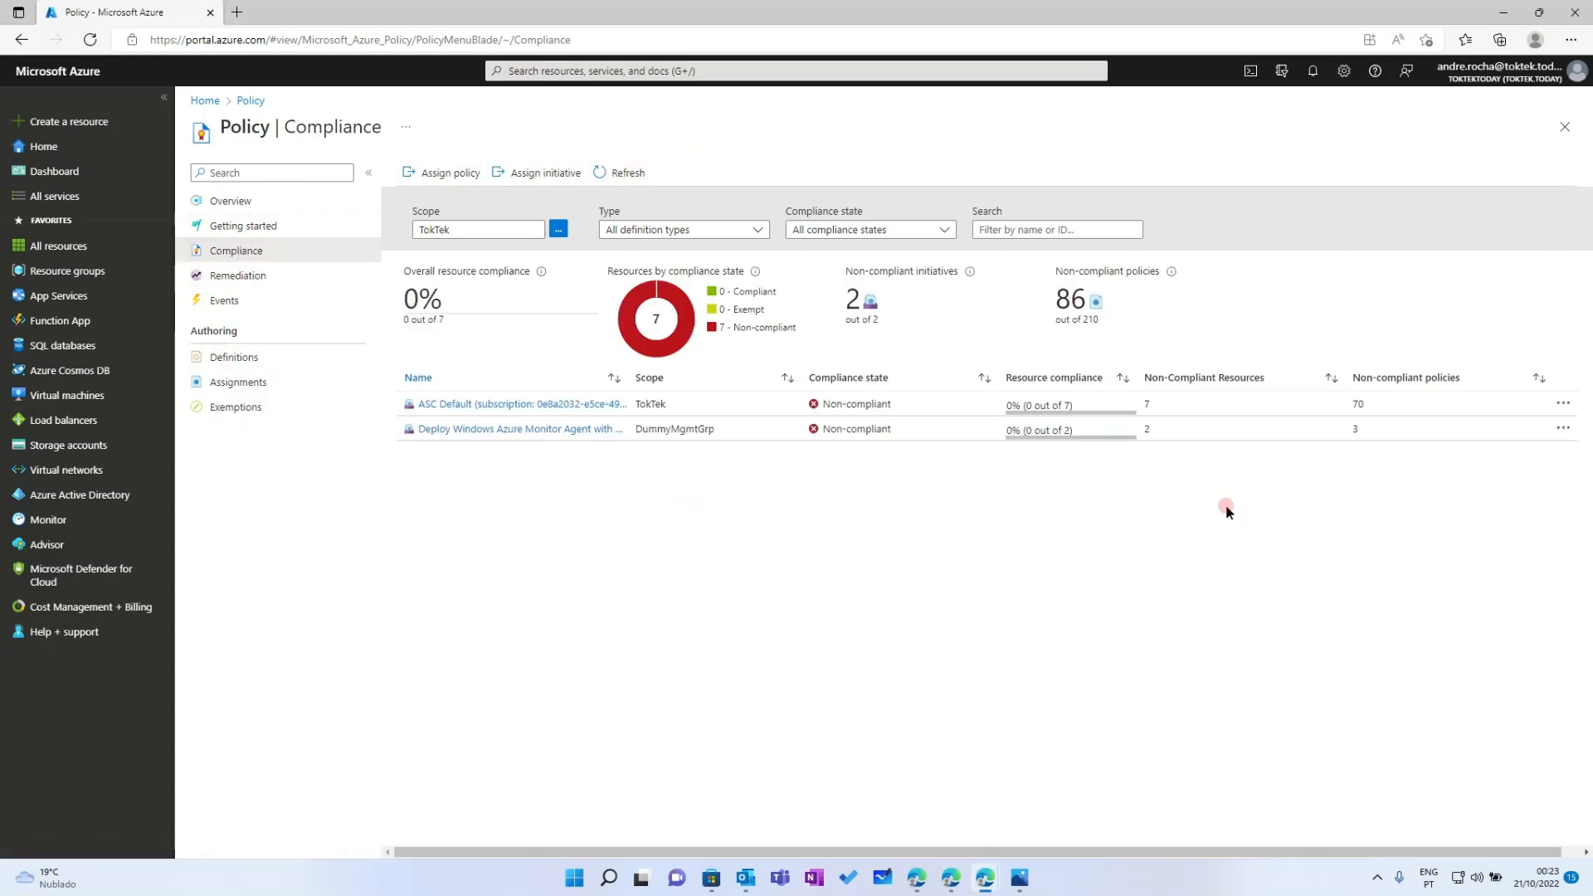
{"action": "left_click", "coordinate": [619, 174]}
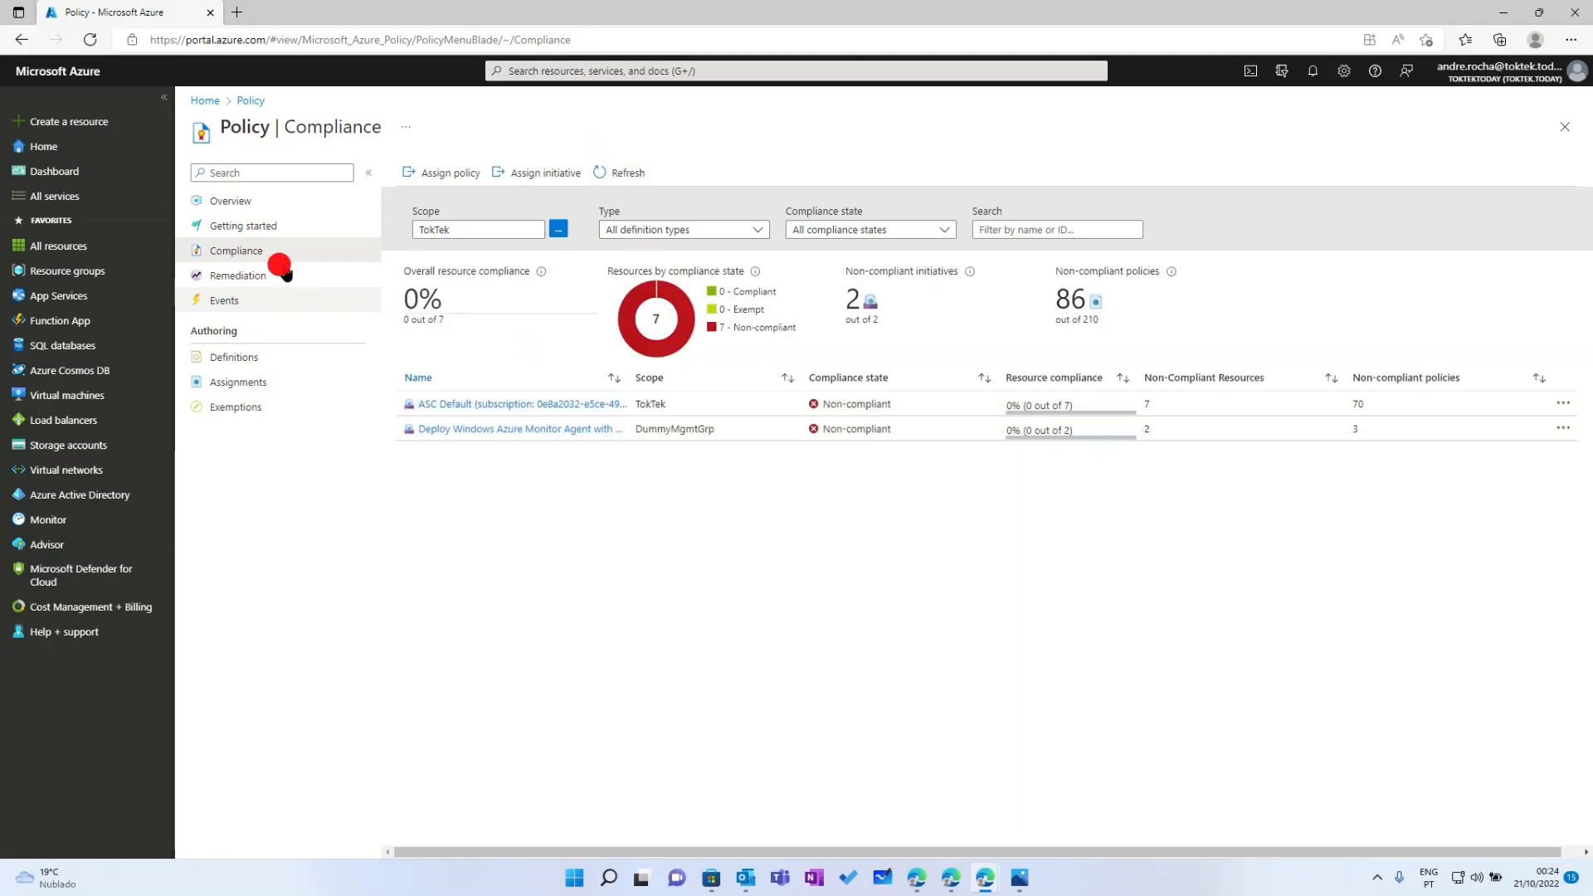
{"action": "left_click", "coordinate": [63, 270]}
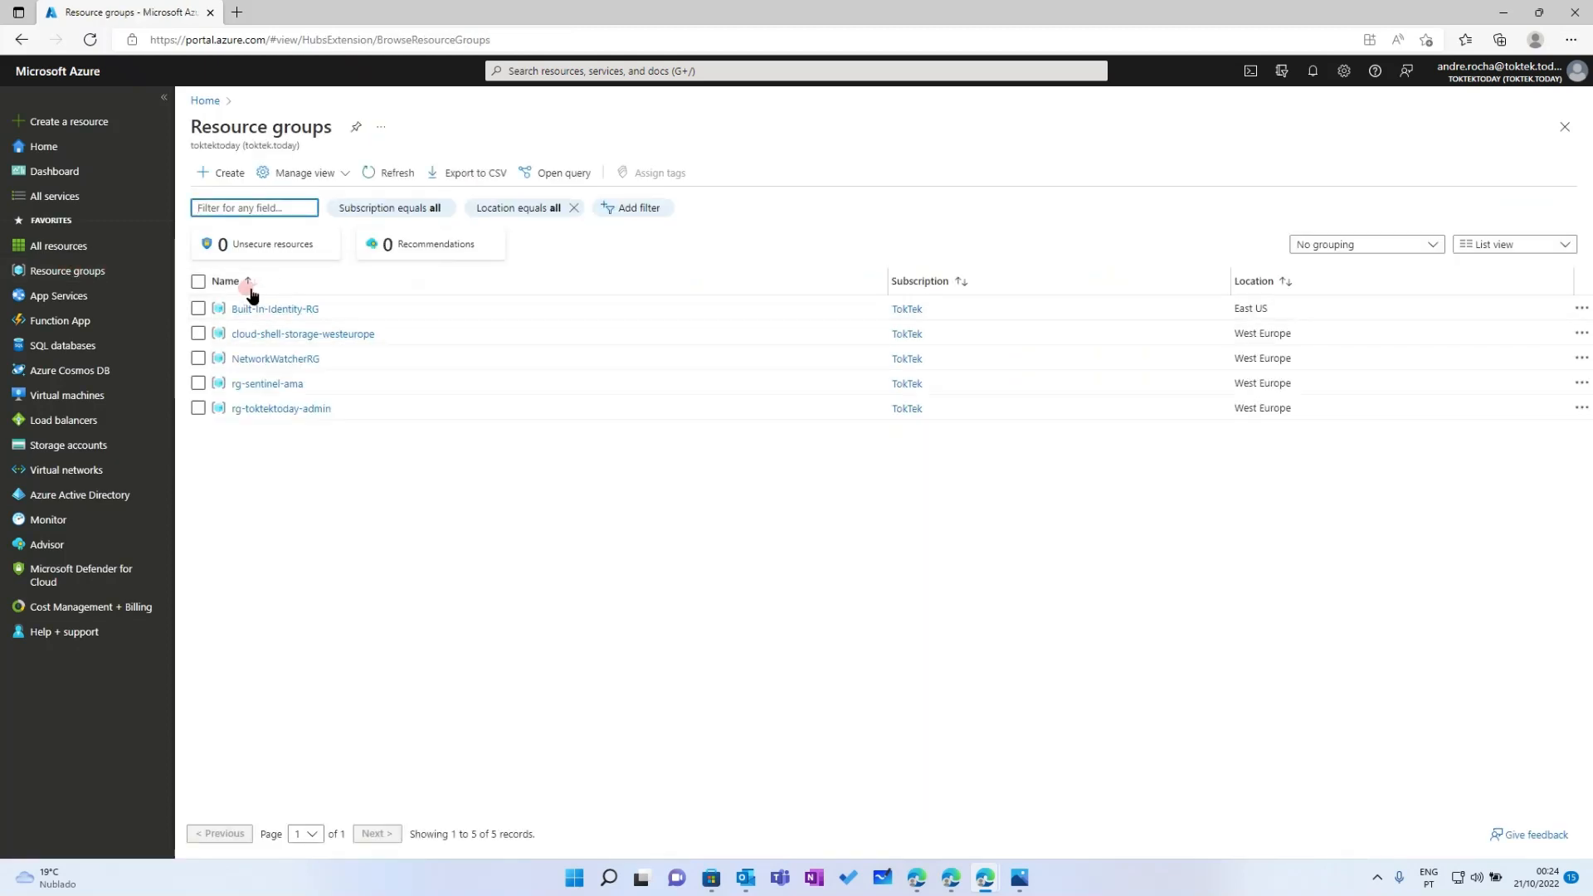
Confirm vm-sentinel-ama in rg-sentinel-ama has the built-in-identity-westeurope user-assigned identity
{"action": "left_click", "coordinate": [248, 384]}
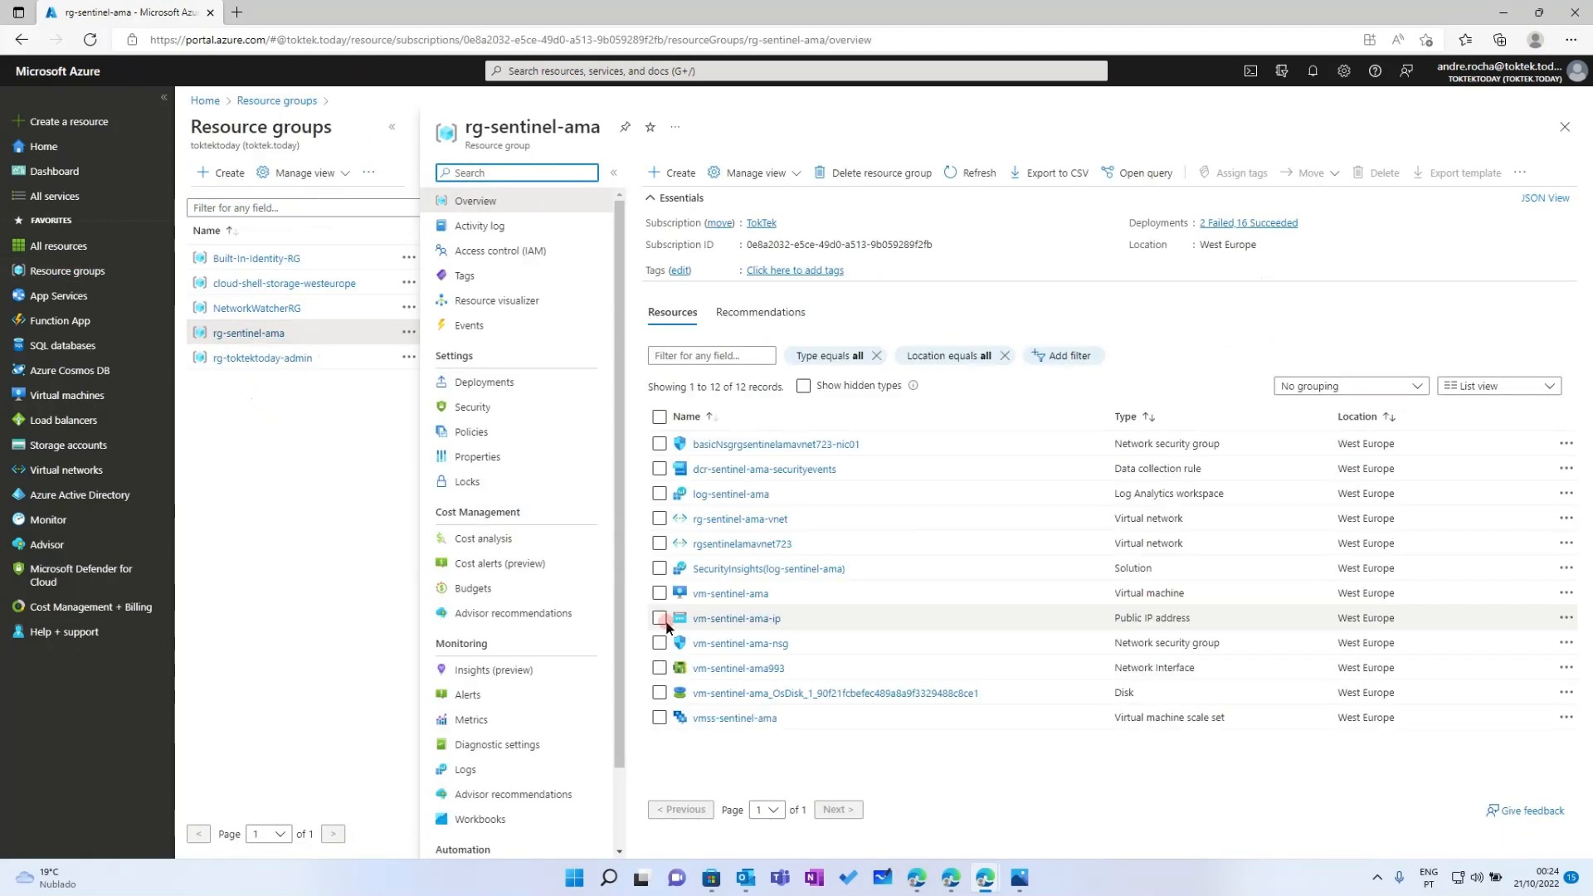
{"action": "left_click", "coordinate": [725, 595]}
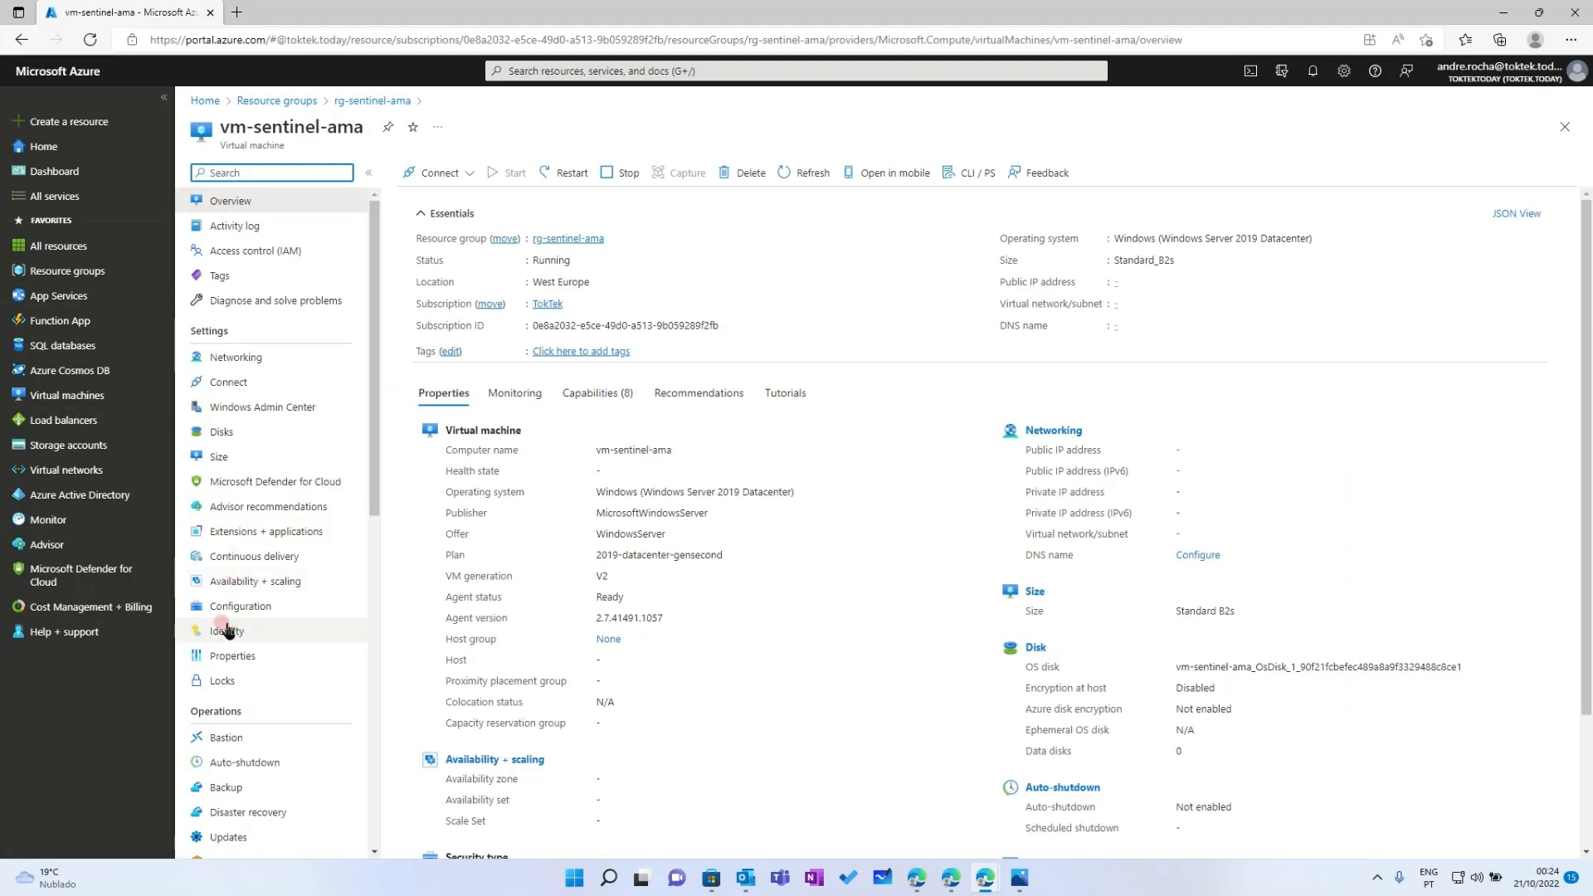
{"action": "left_click", "coordinate": [227, 631]}
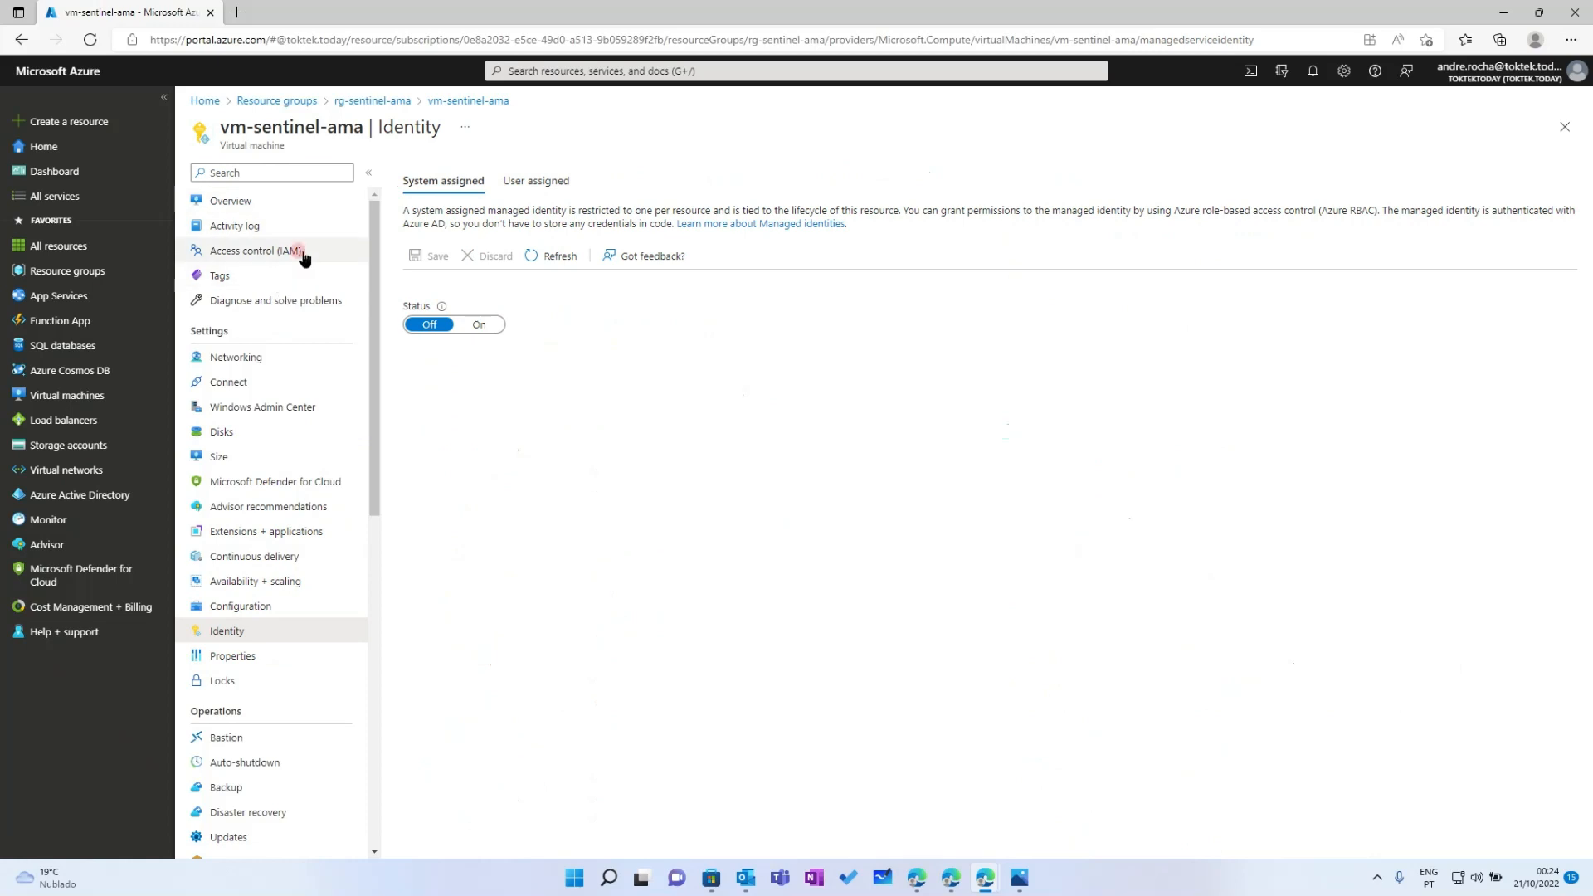
{"action": "left_click", "coordinate": [515, 181]}
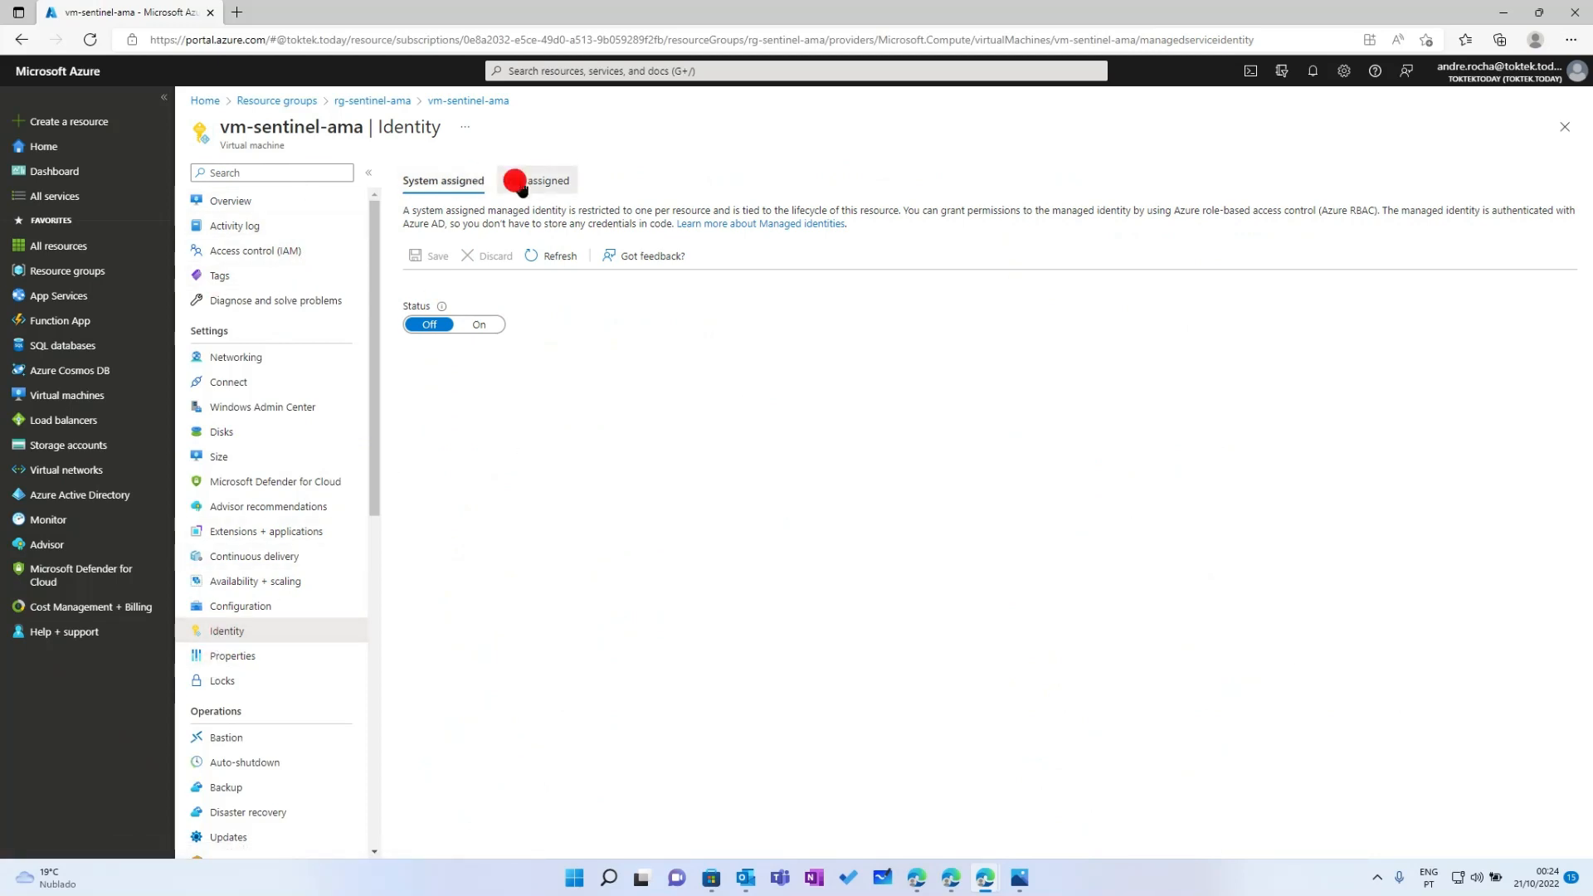
{"action": "left_click", "coordinate": [567, 340]}
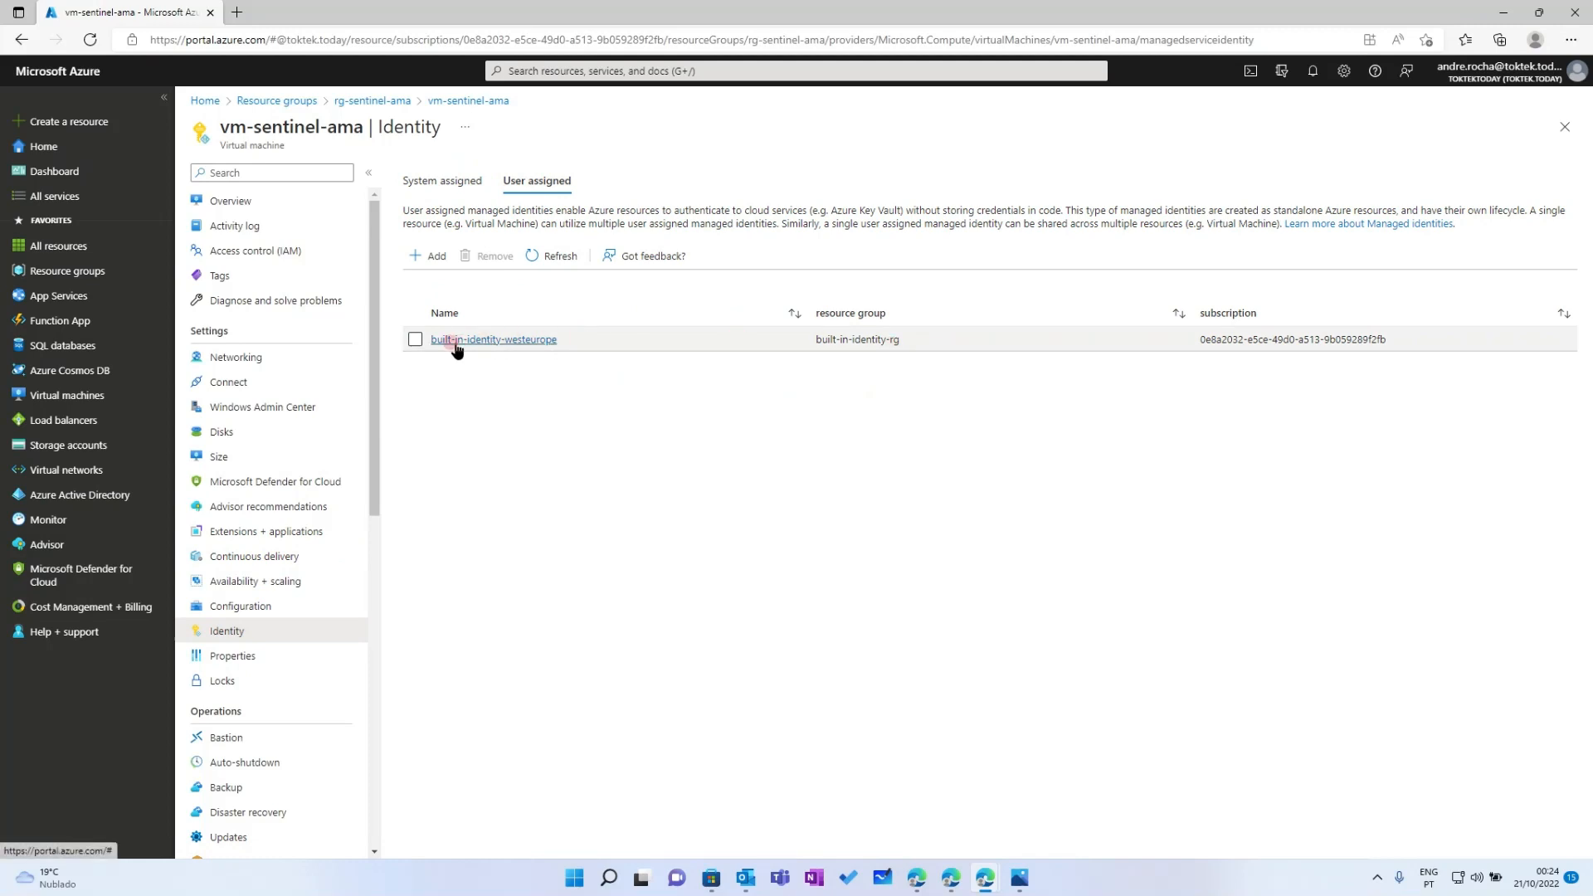
{"action": "left_click", "coordinate": [851, 470]}
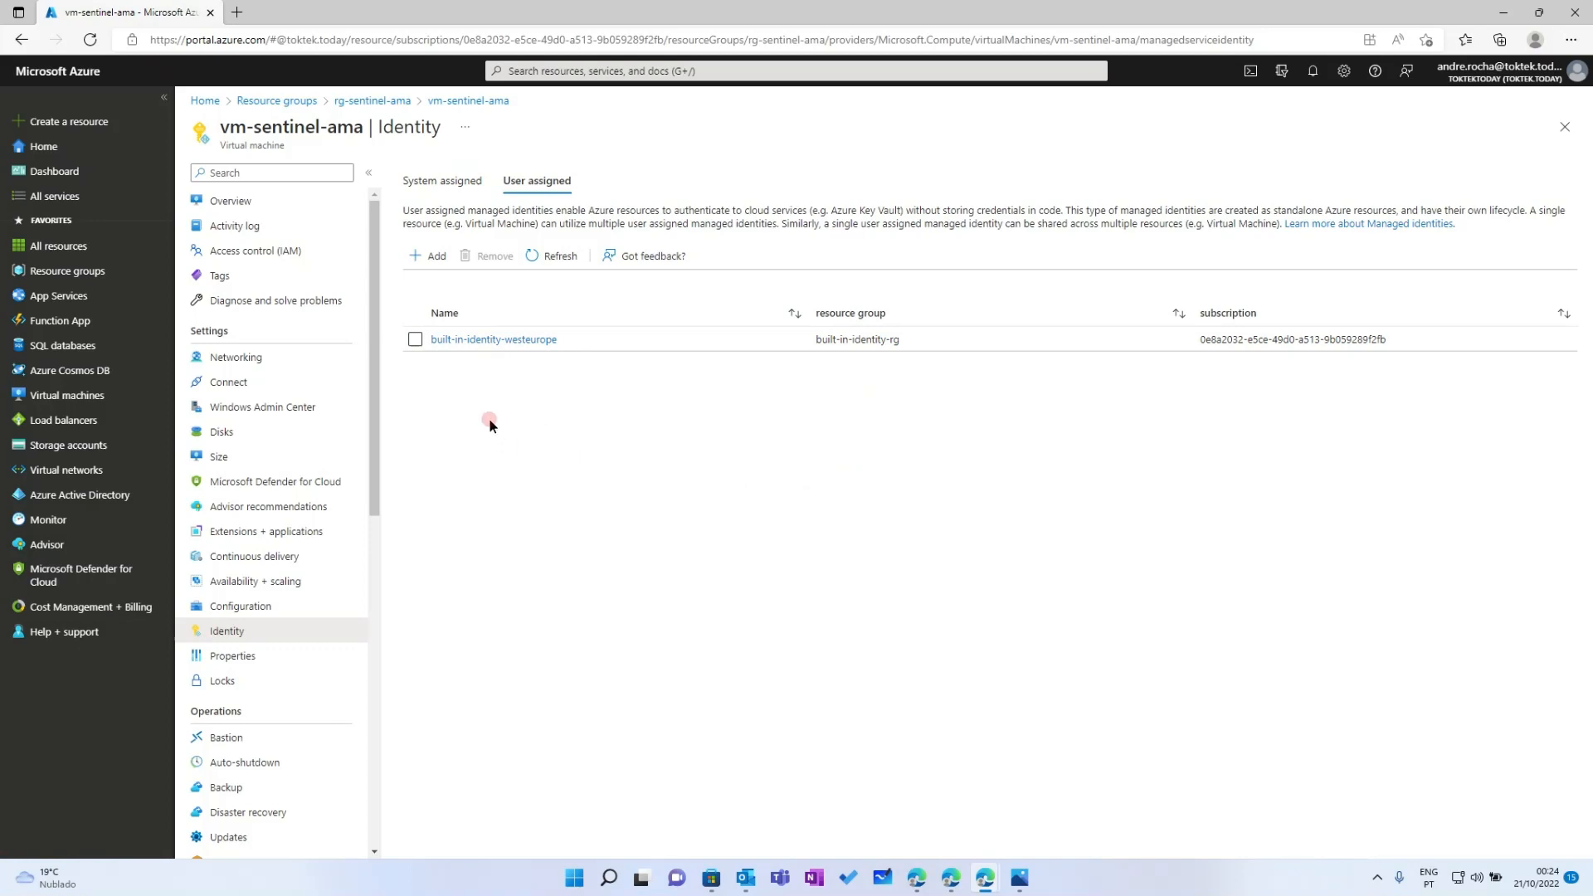
Confirm the vmss-sentinel-ama scale set also lists built-in-identity-westeurope as a user-assigned identity
{"action": "left_click", "coordinate": [64, 270]}
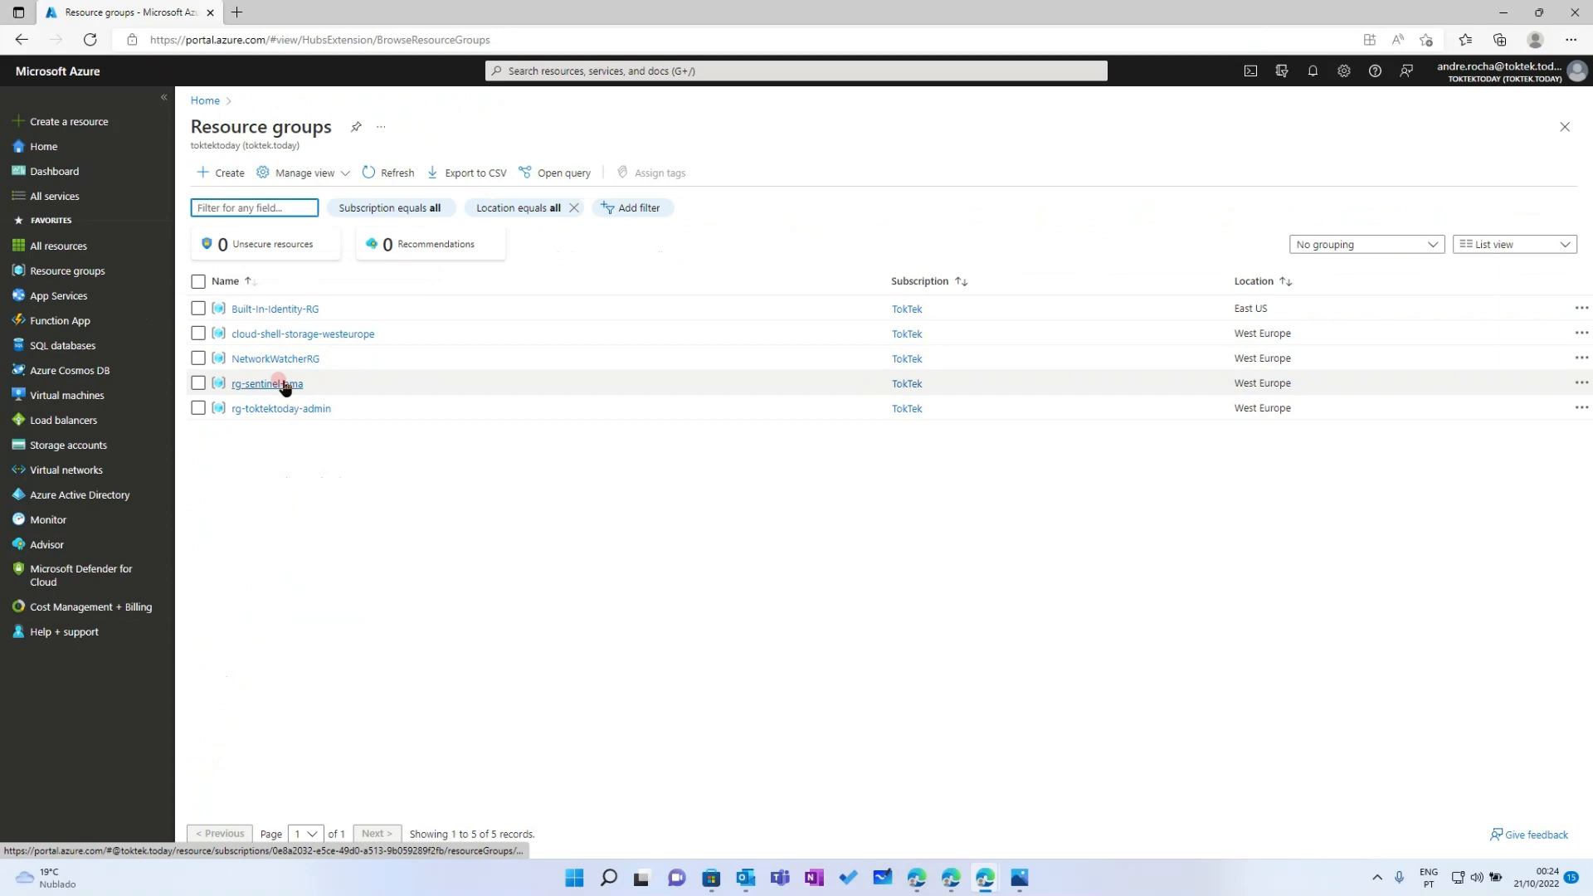
{"action": "left_click", "coordinate": [280, 384]}
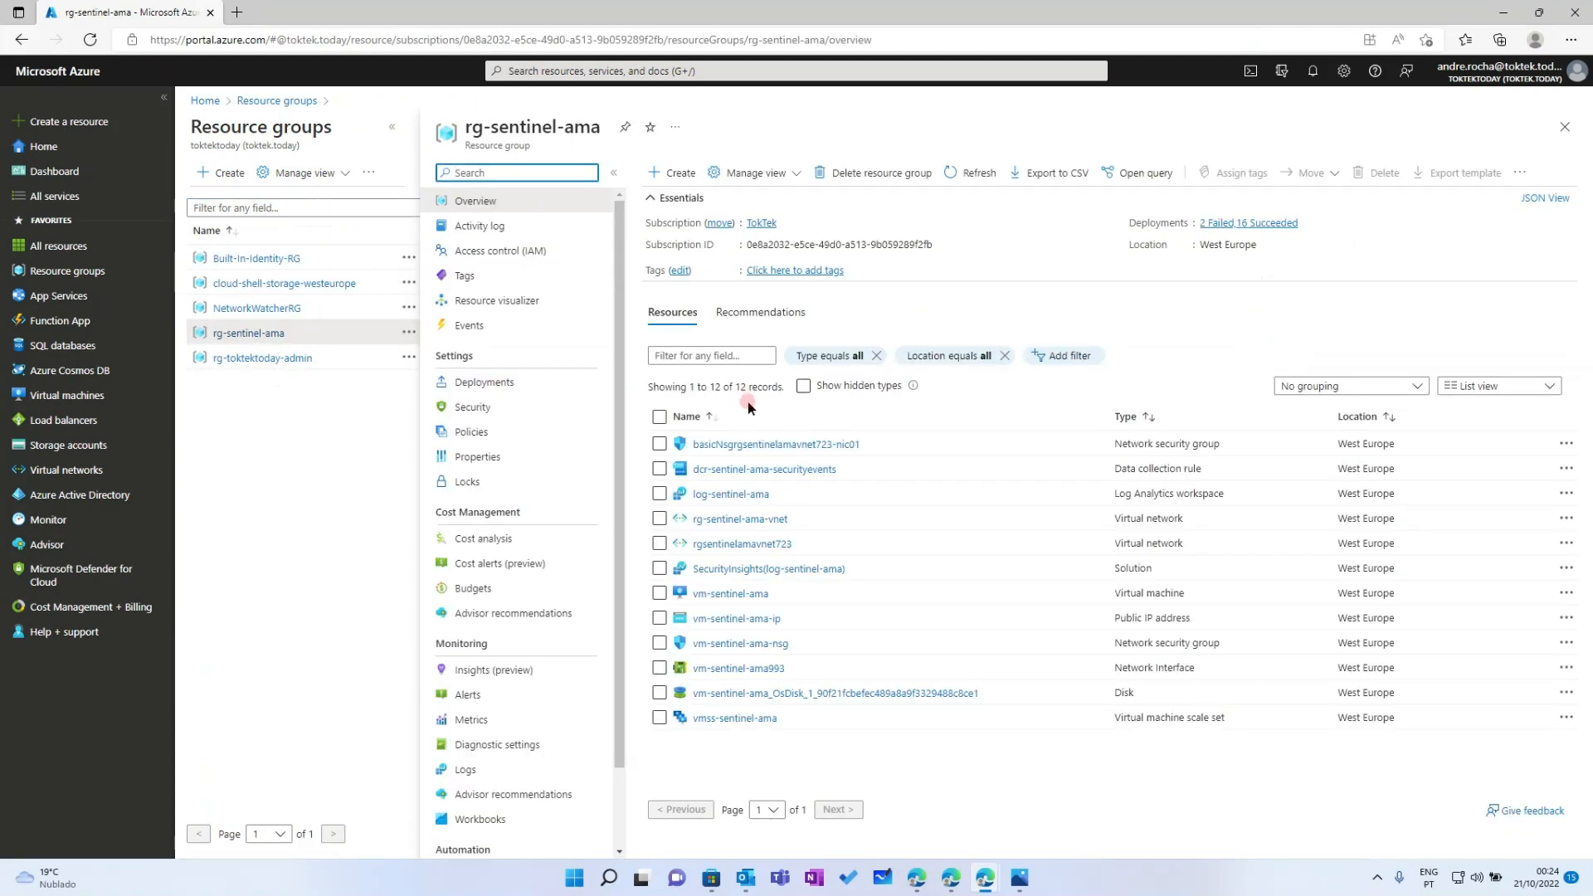
{"action": "left_click", "coordinate": [725, 721]}
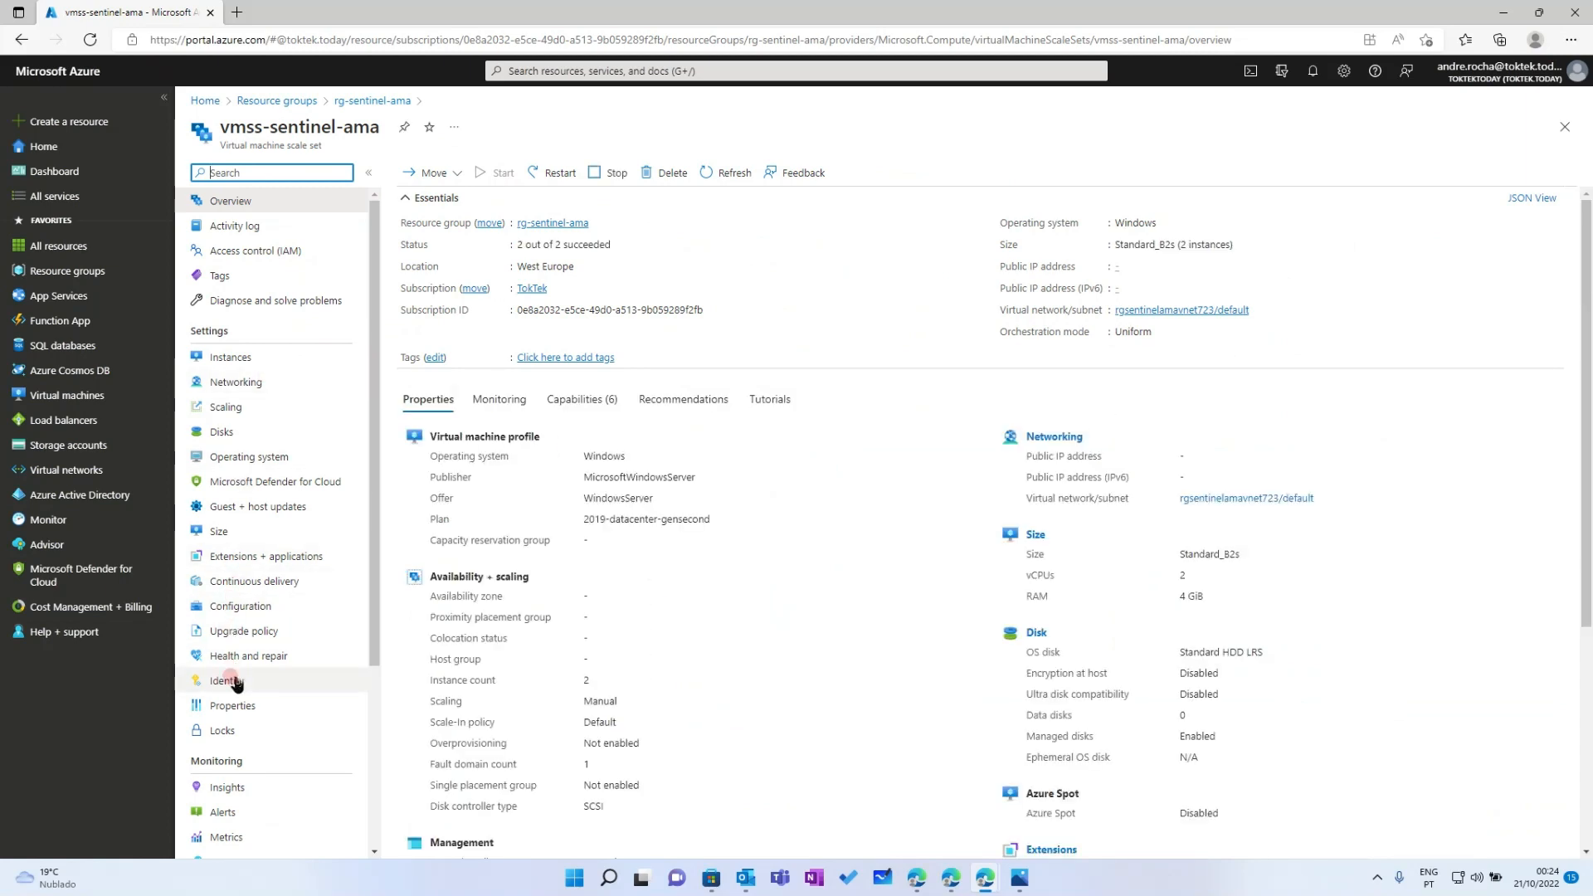
{"action": "left_click", "coordinate": [257, 674]}
{"action": "left_click", "coordinate": [541, 182]}
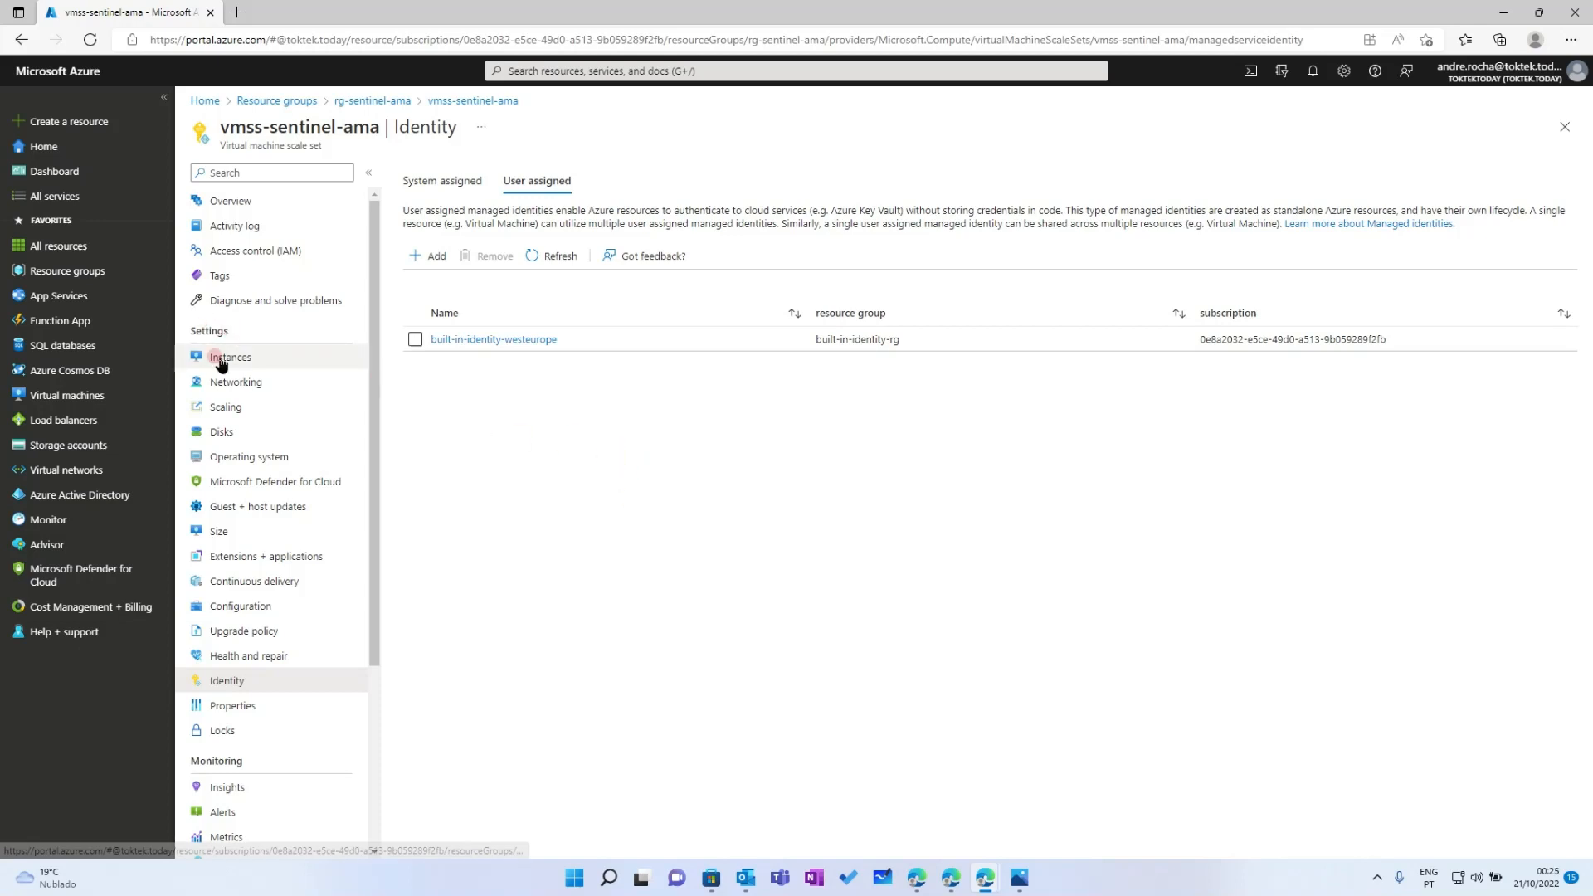
{"action": "left_click", "coordinate": [544, 71]}
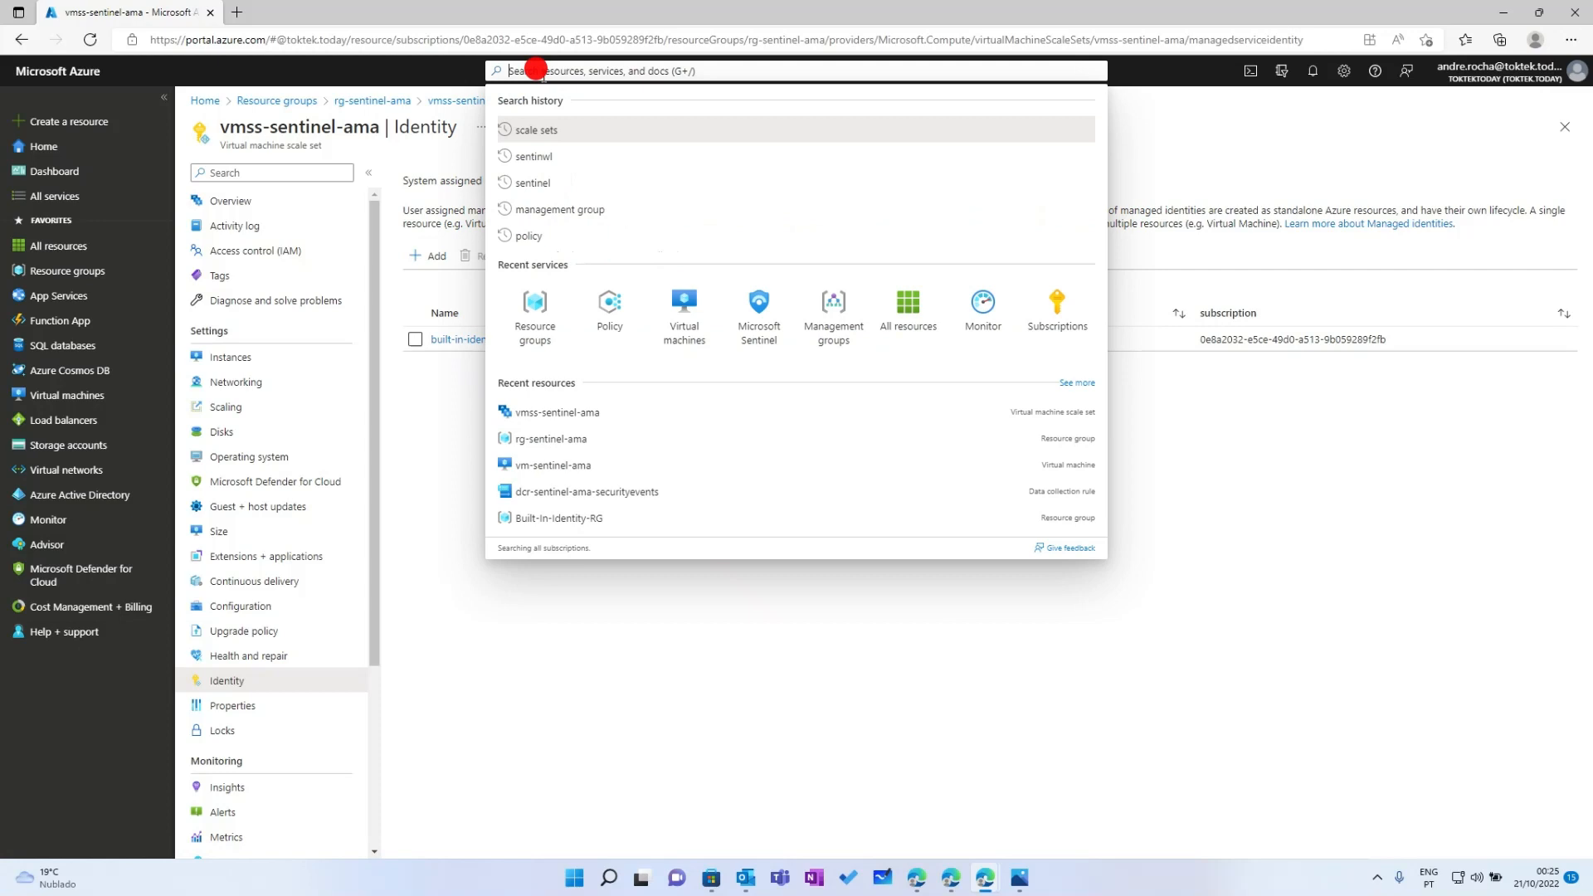
Open Policy and review compliance, remediation tasks and the pending remediation page
{"action": "left_click", "coordinate": [591, 305]}
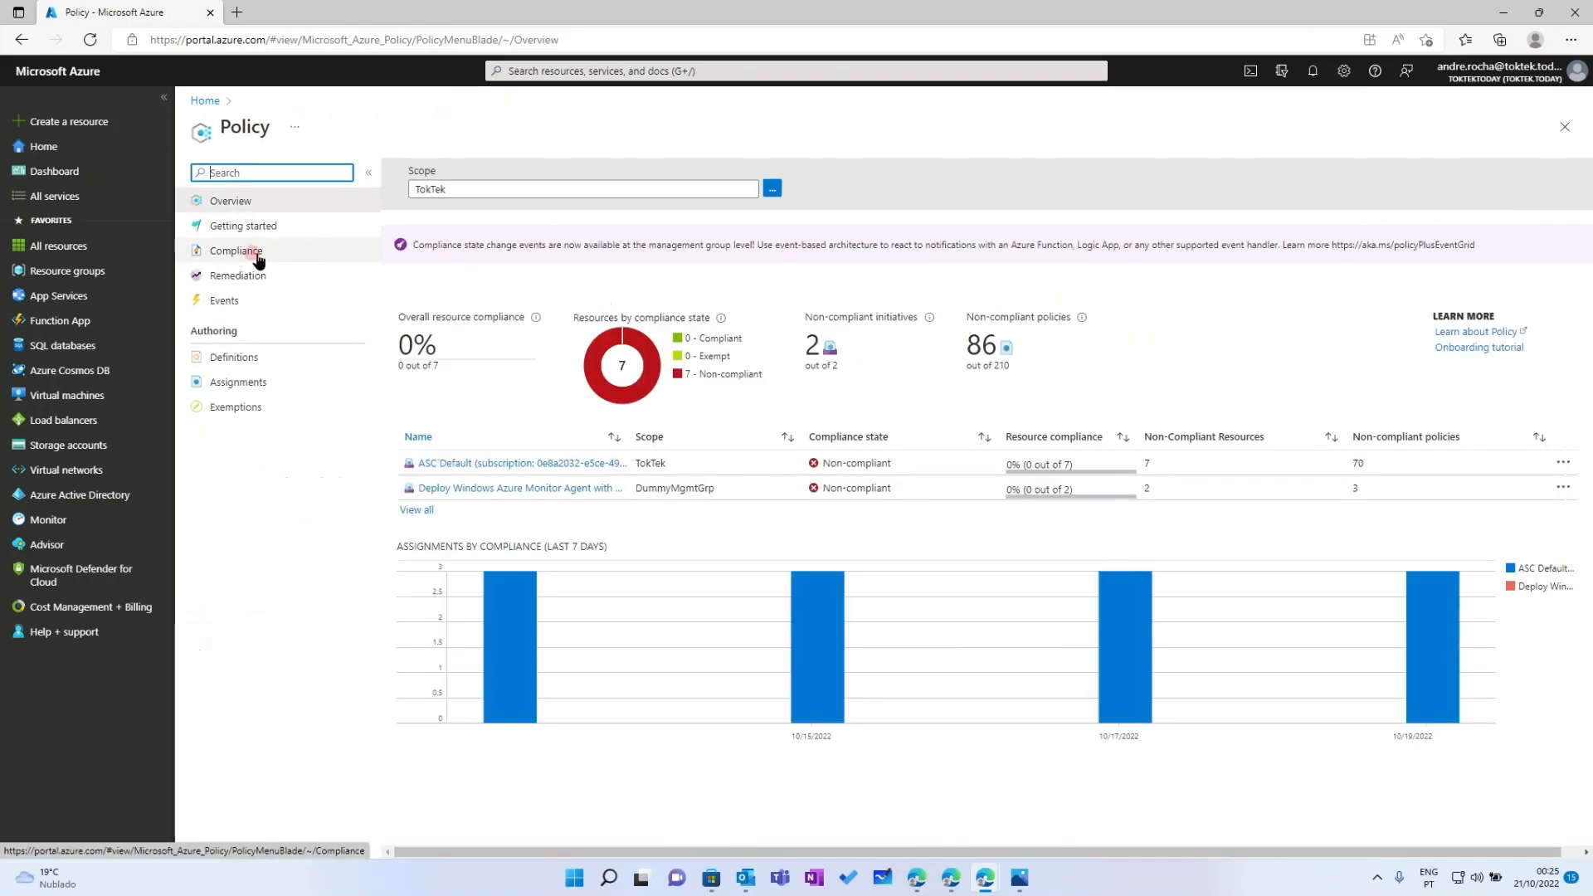
{"action": "left_click", "coordinate": [258, 254]}
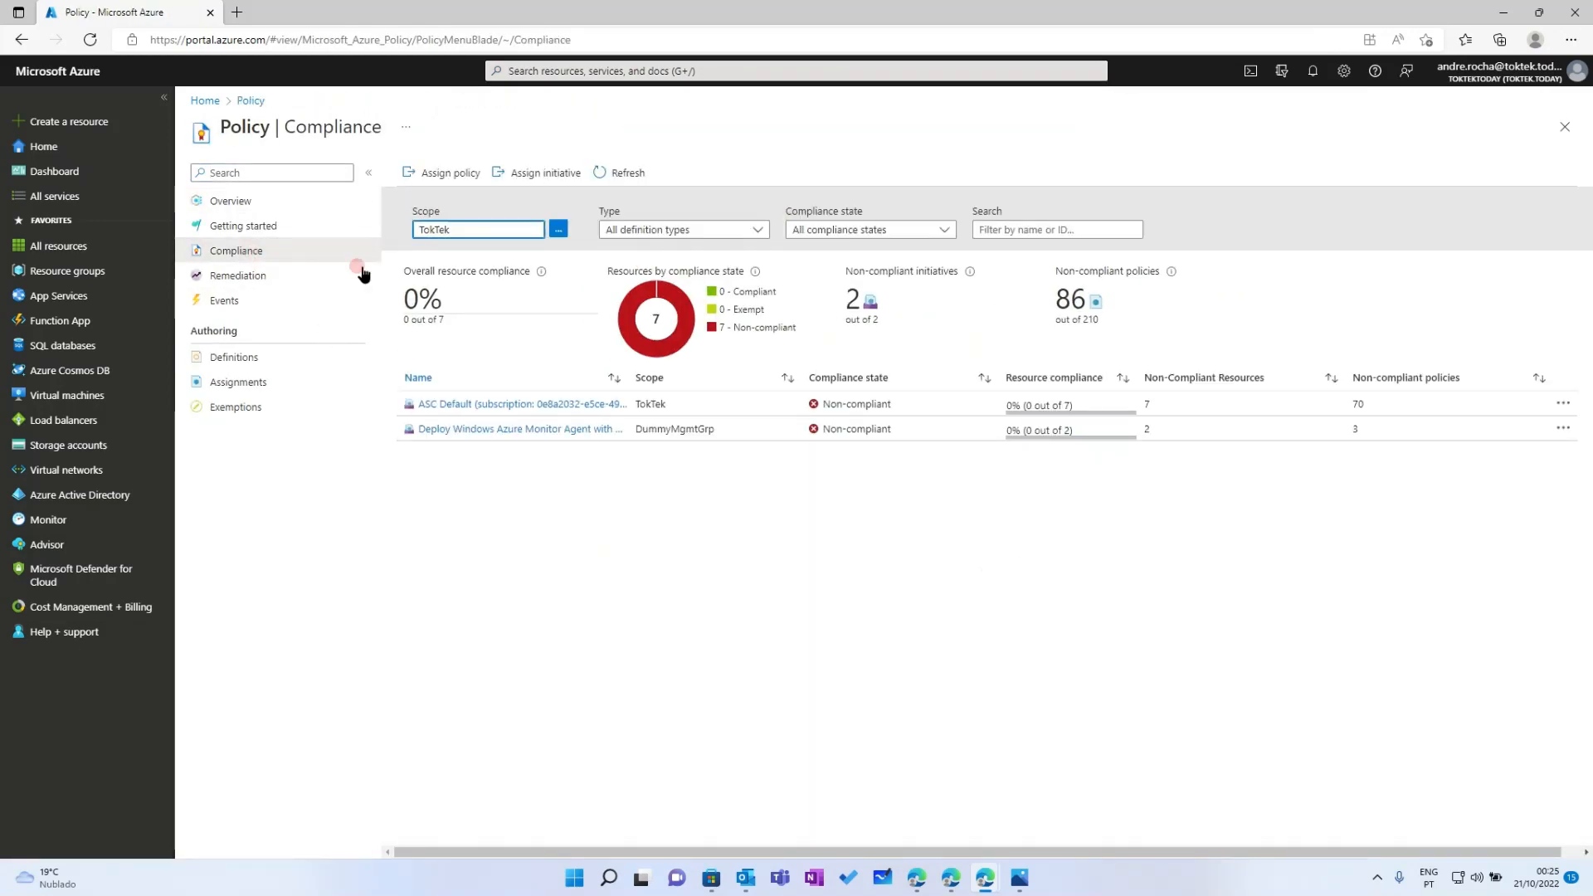
{"action": "left_click", "coordinate": [259, 277]}
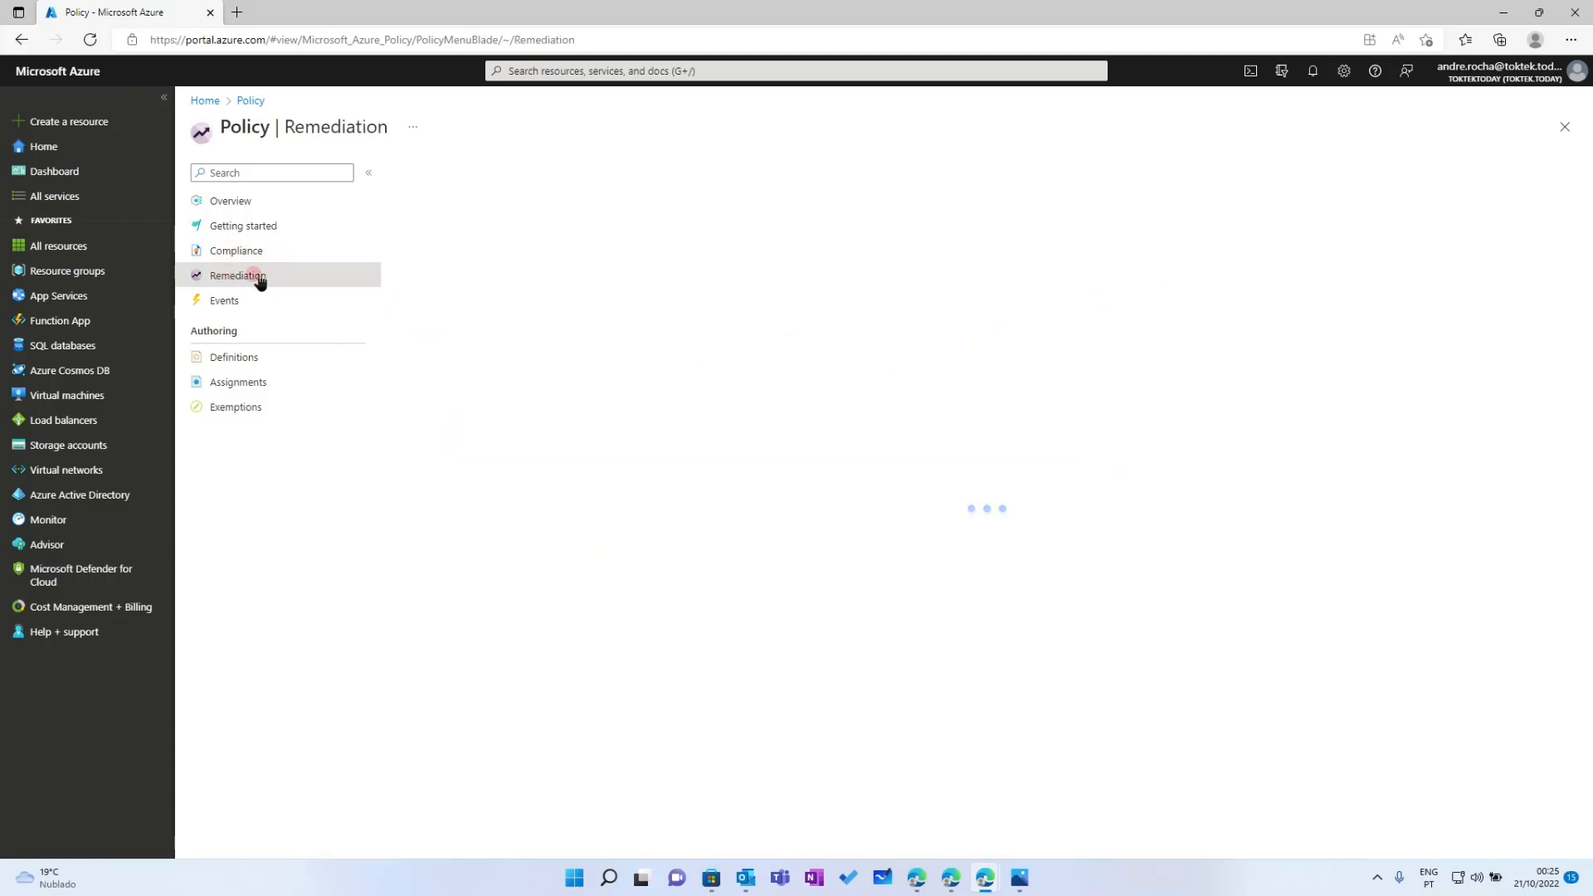
{"action": "left_click", "coordinate": [585, 275]}
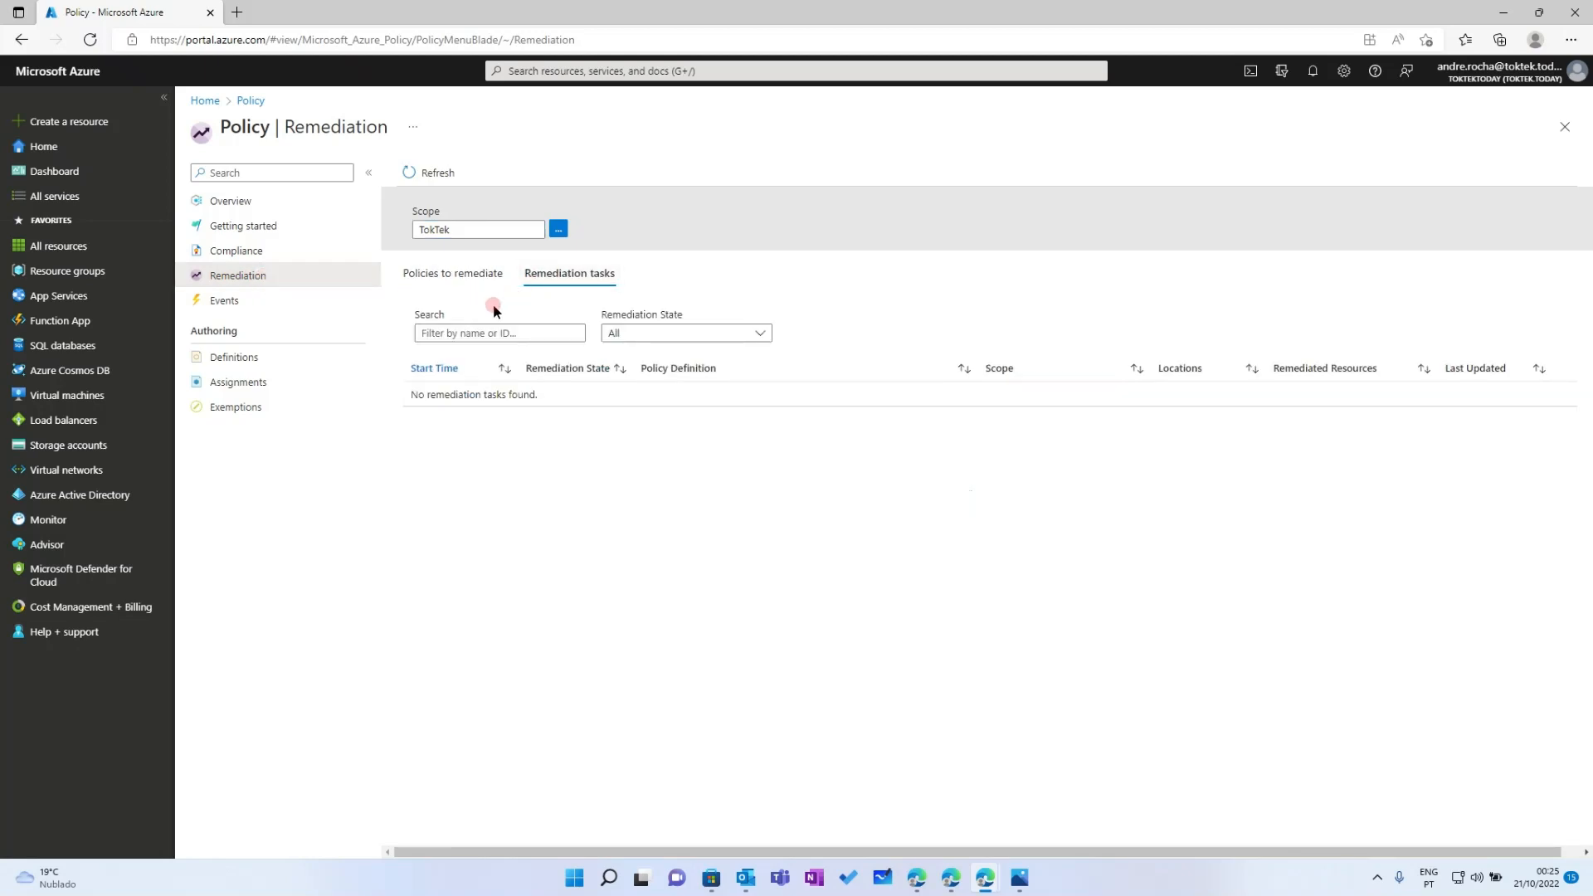
{"action": "left_click", "coordinate": [415, 176]}
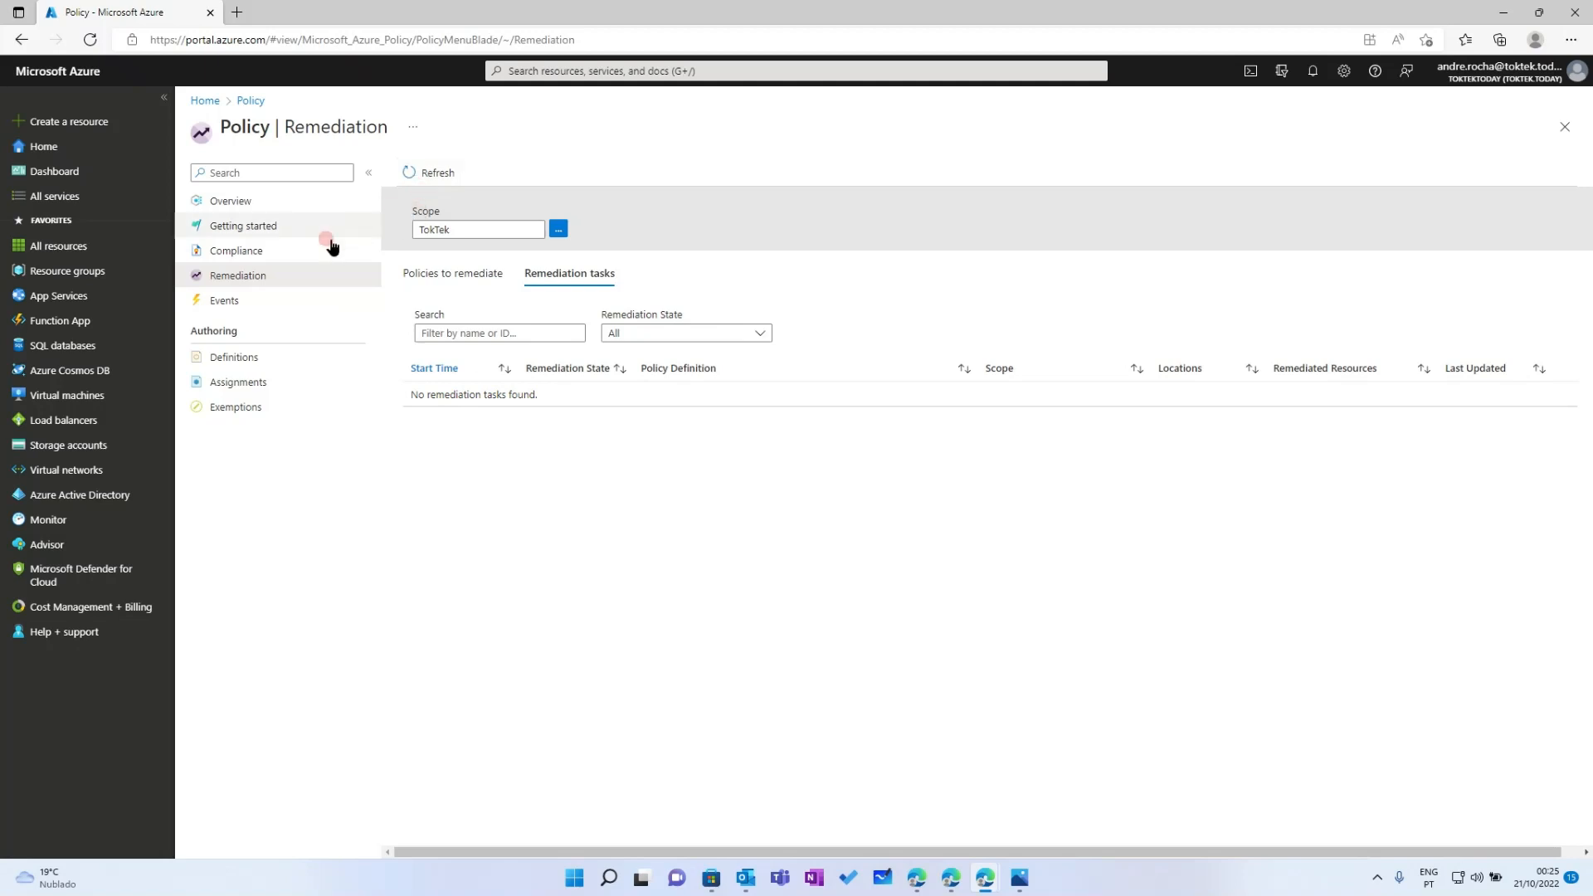
{"action": "left_click", "coordinate": [256, 278]}
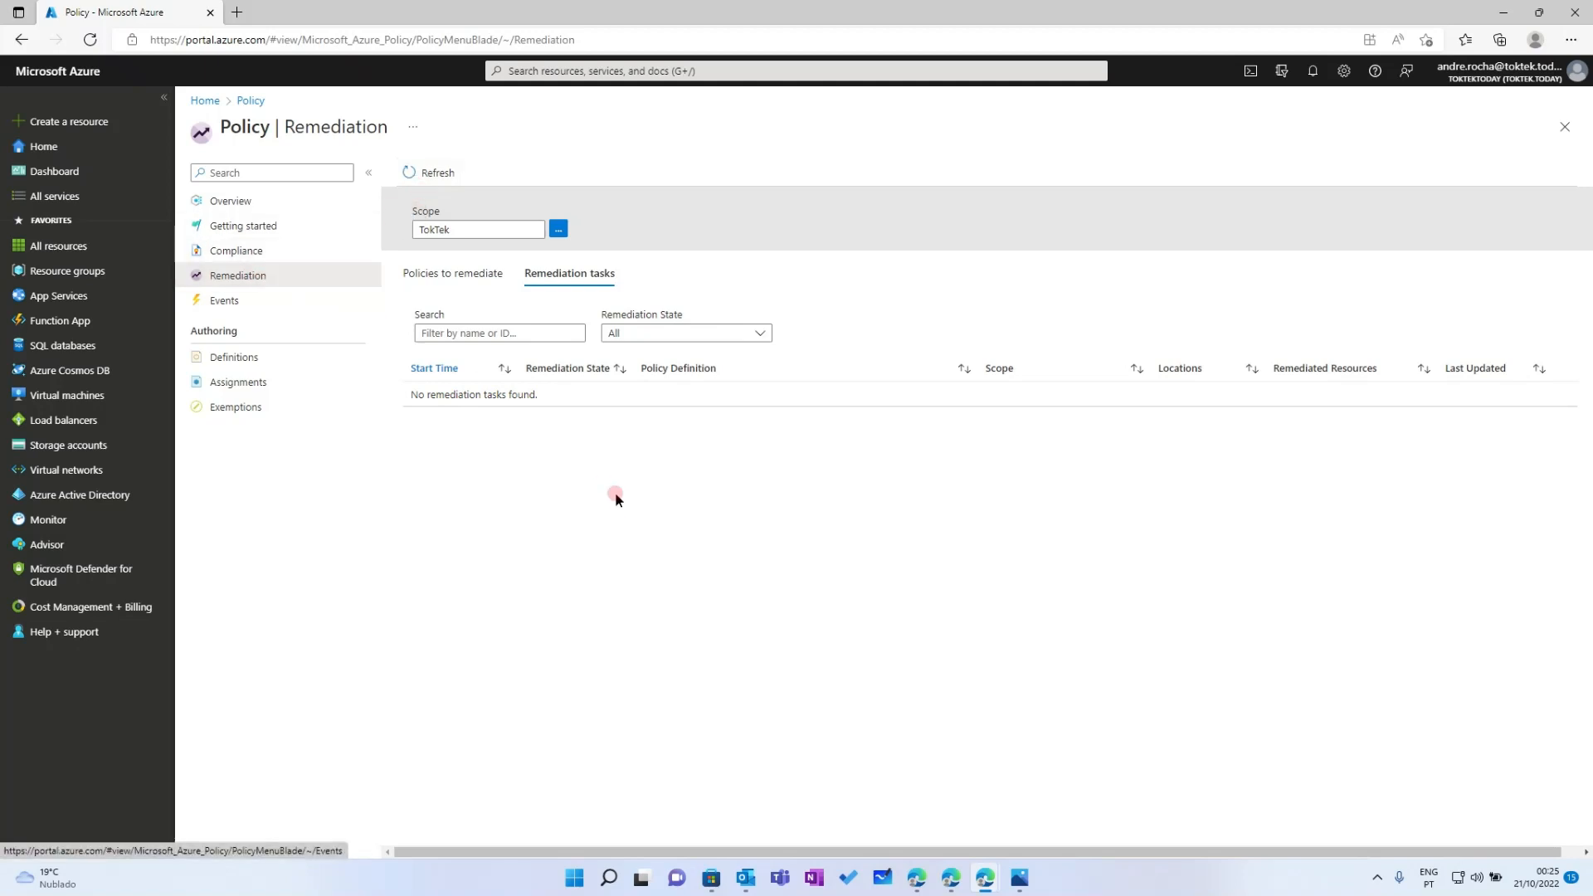
{"action": "left_click", "coordinate": [700, 477]}
{"action": "left_click", "coordinate": [239, 278]}
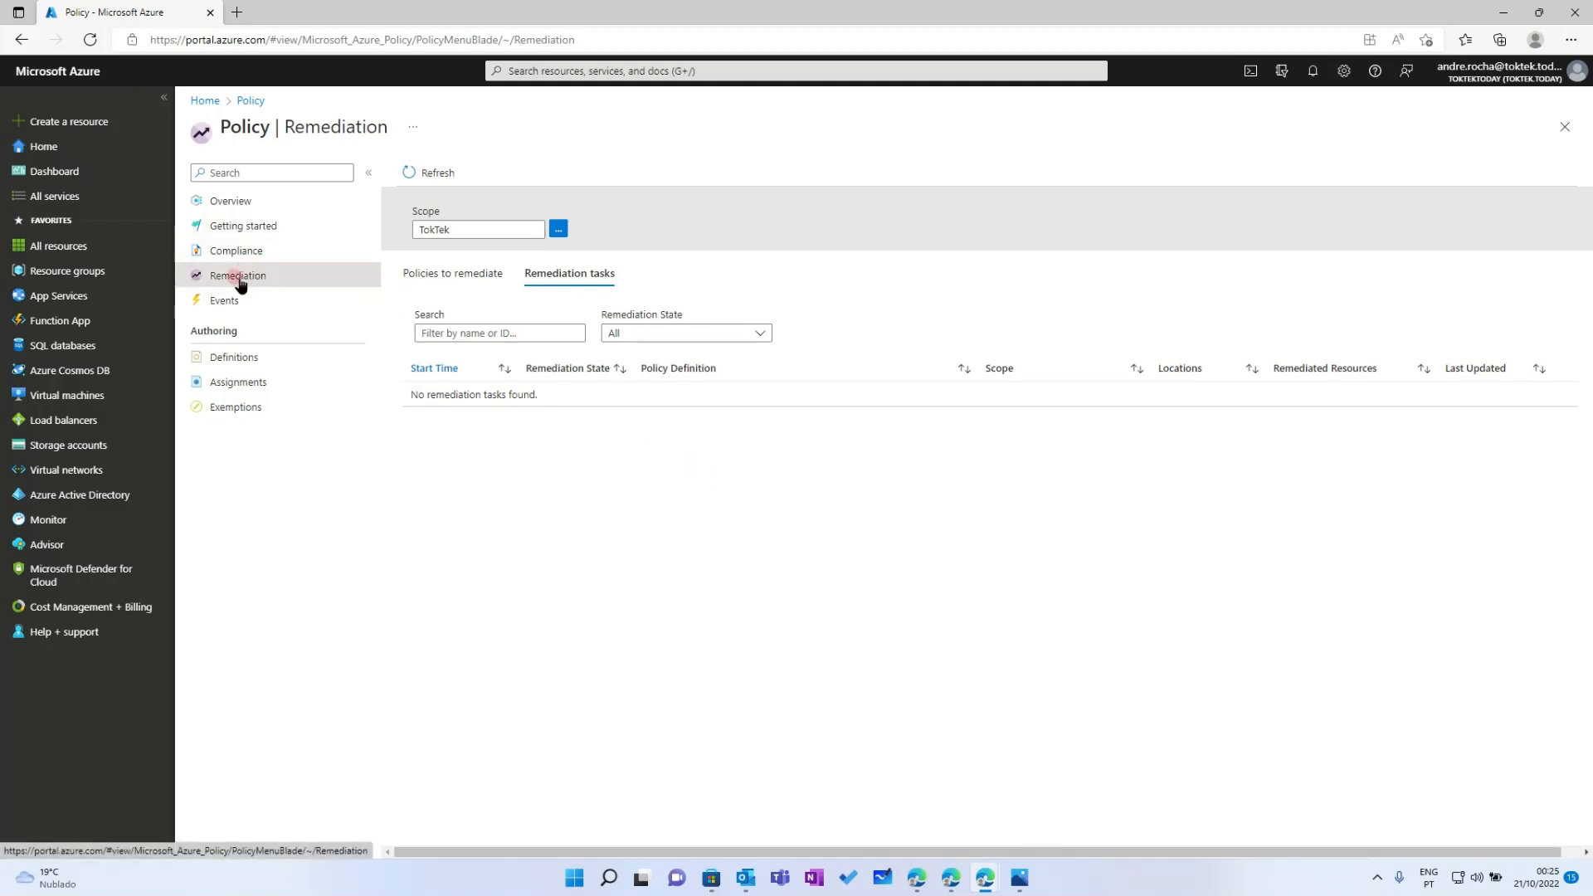
Widen the Policy Definition column on Policies to remediate to show full names
{"action": "left_click", "coordinate": [225, 199]}
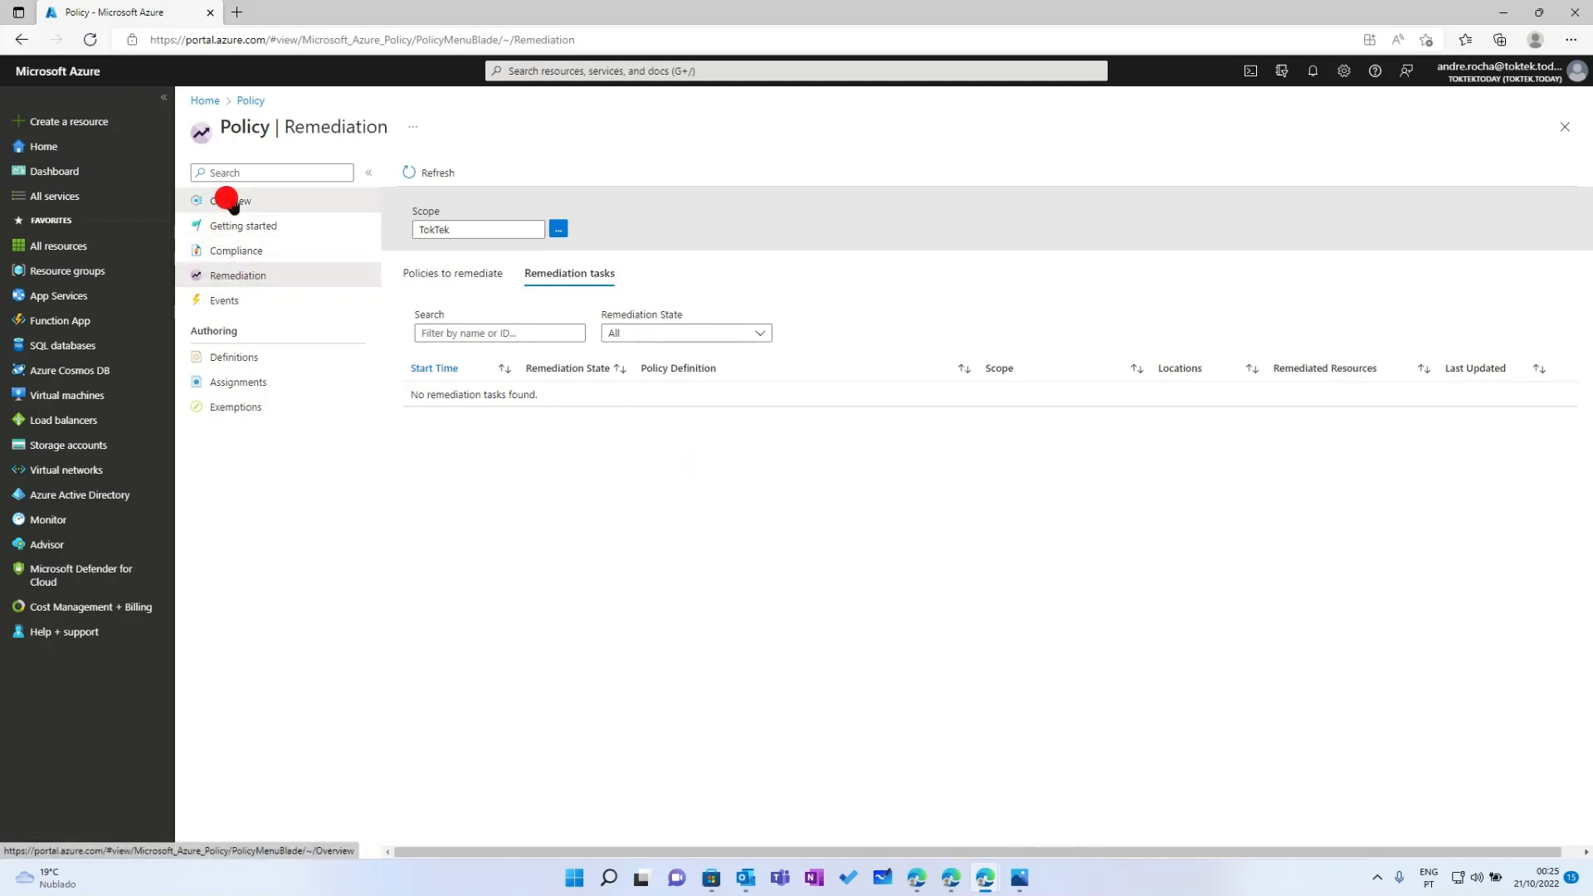
{"action": "left_click", "coordinate": [252, 278]}
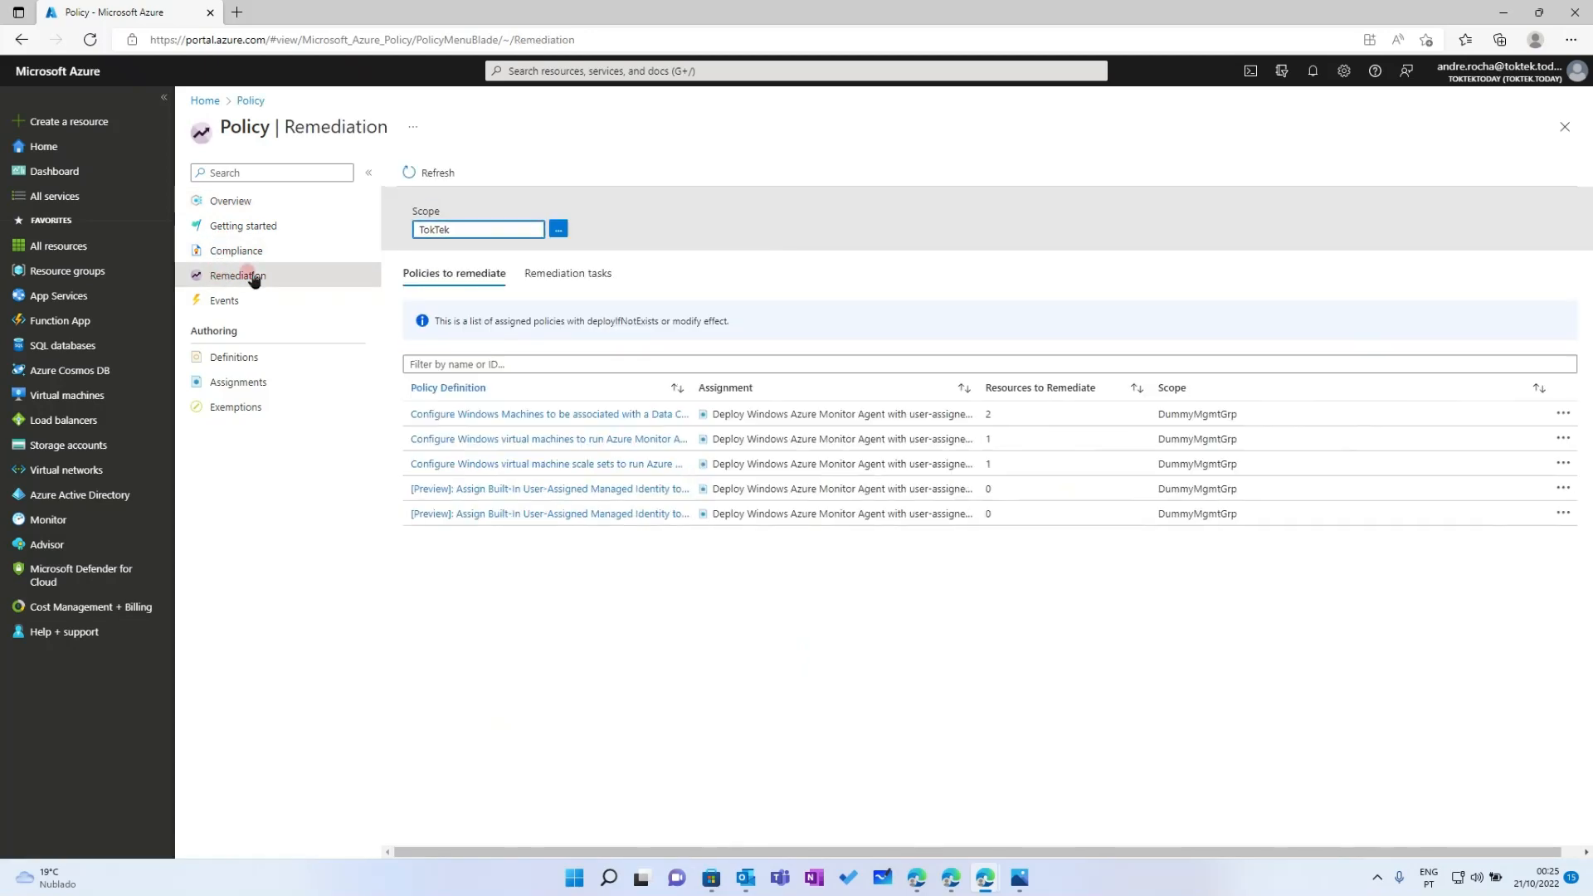
{"action": "left_click", "coordinate": [691, 388]}
{"action": "left_click_drag", "start_coordinate": [814, 391], "coordinate": [930, 383]}
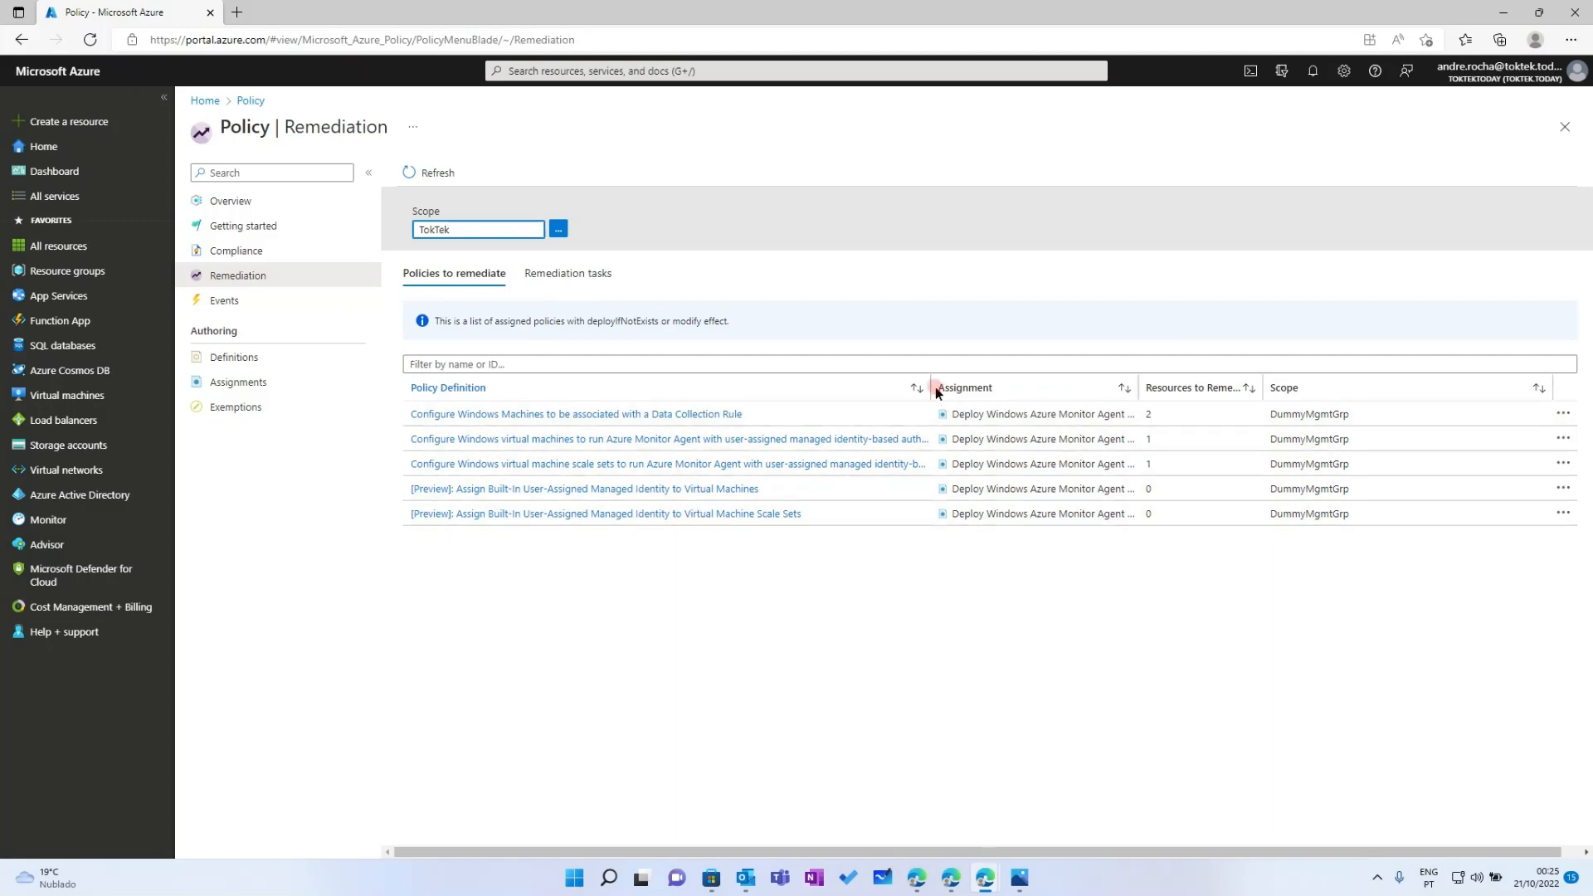
{"action": "left_click_drag", "start_coordinate": [931, 383], "coordinate": [1072, 386]}
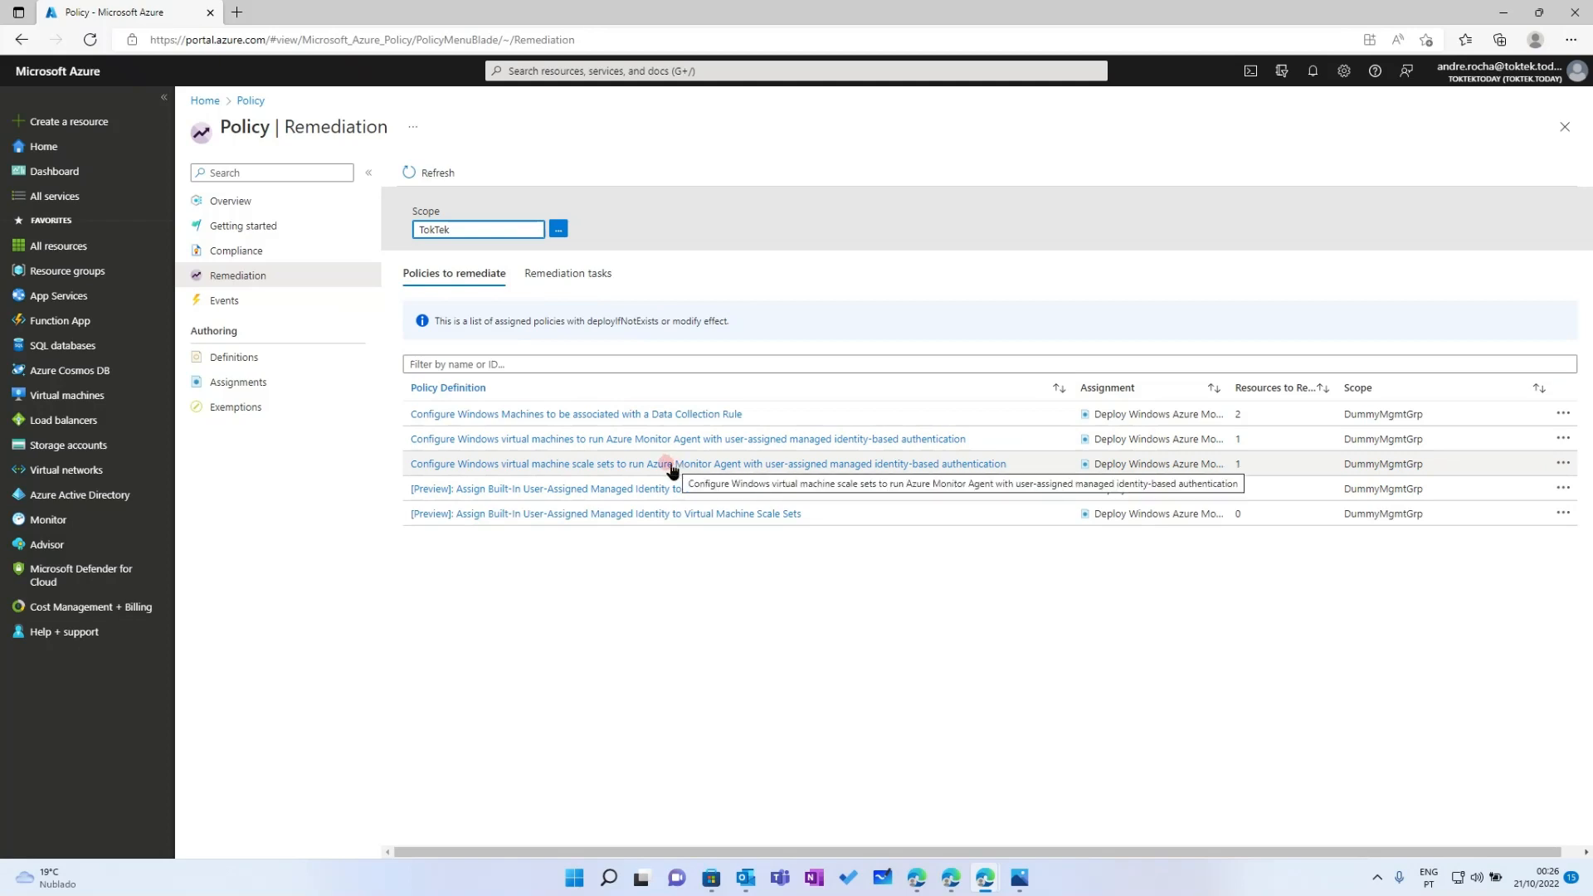
Create a remediation task deploying the Azure Monitor Agent to vm-sentinel-ama
{"action": "left_click", "coordinate": [560, 441]}
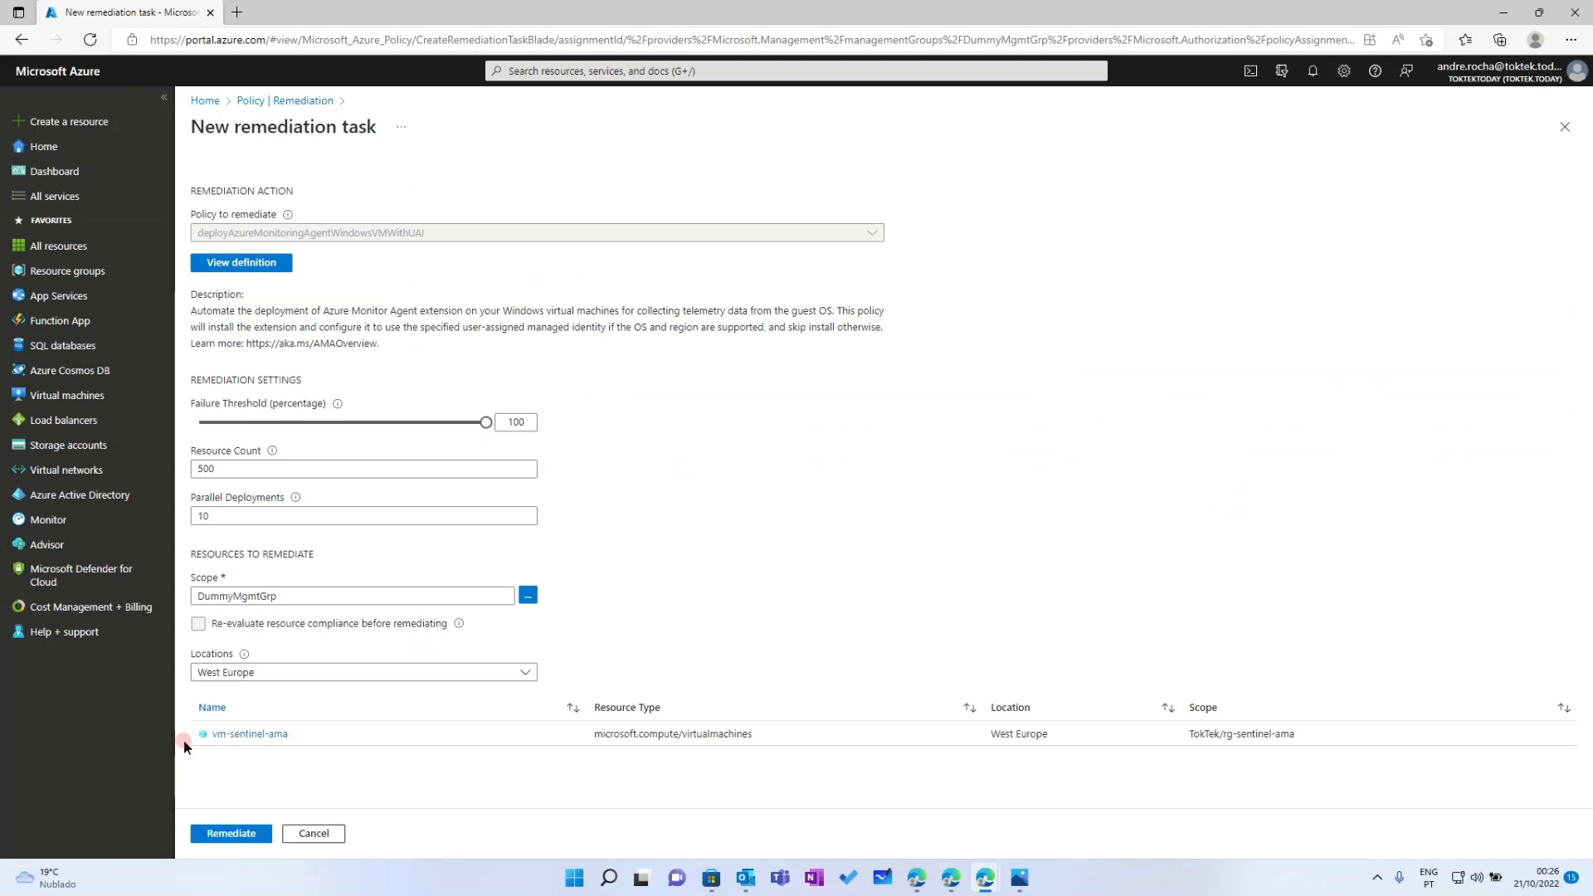
{"action": "left_click", "coordinate": [231, 833]}
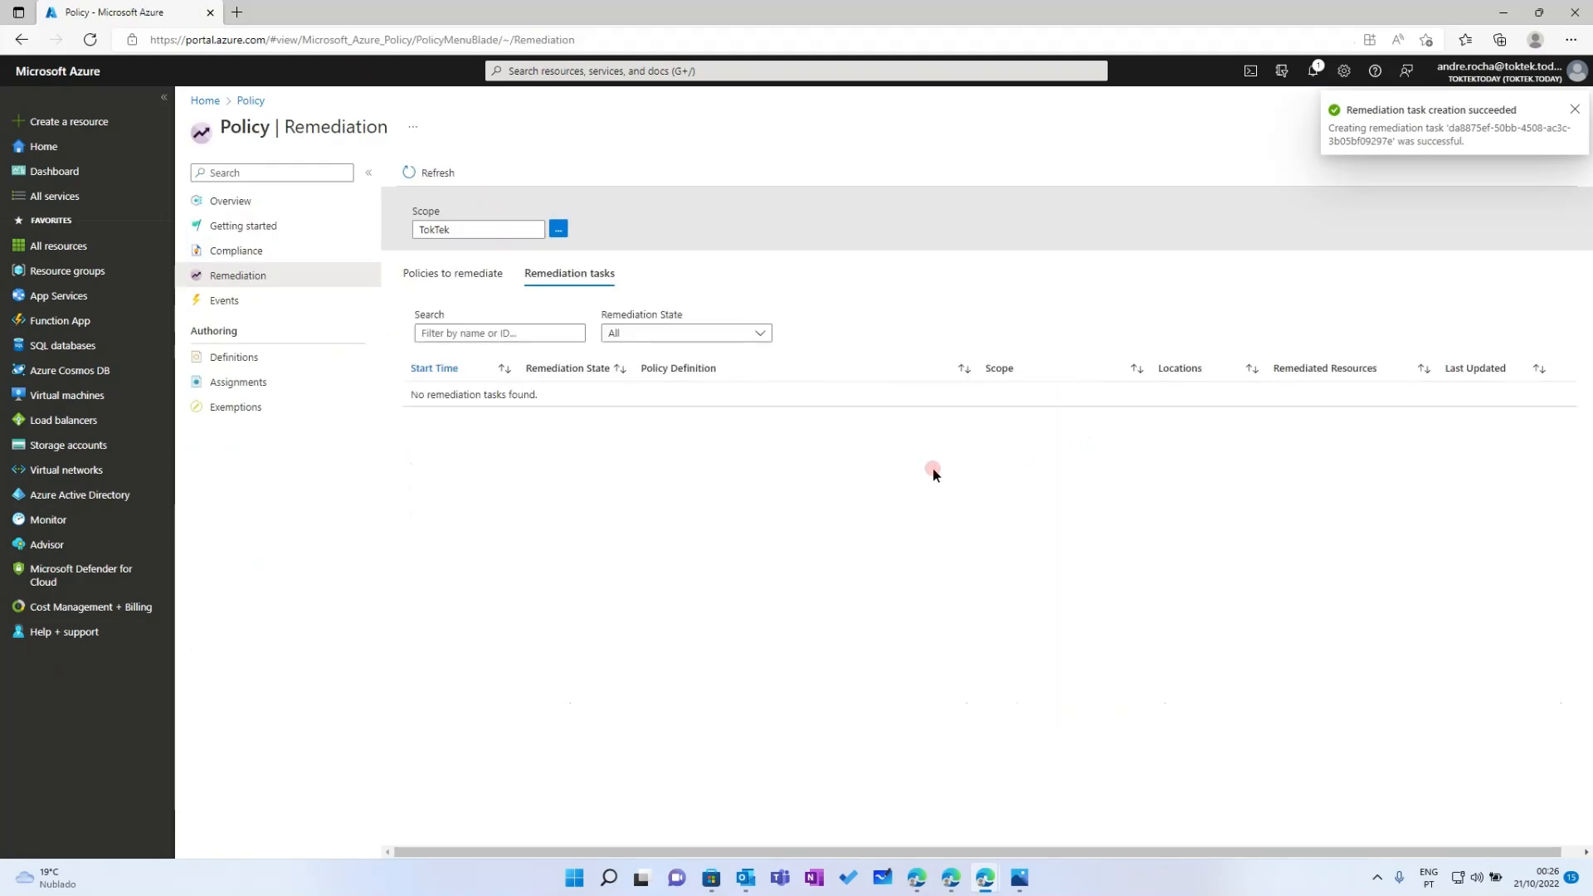
{"action": "left_click", "coordinate": [428, 274]}
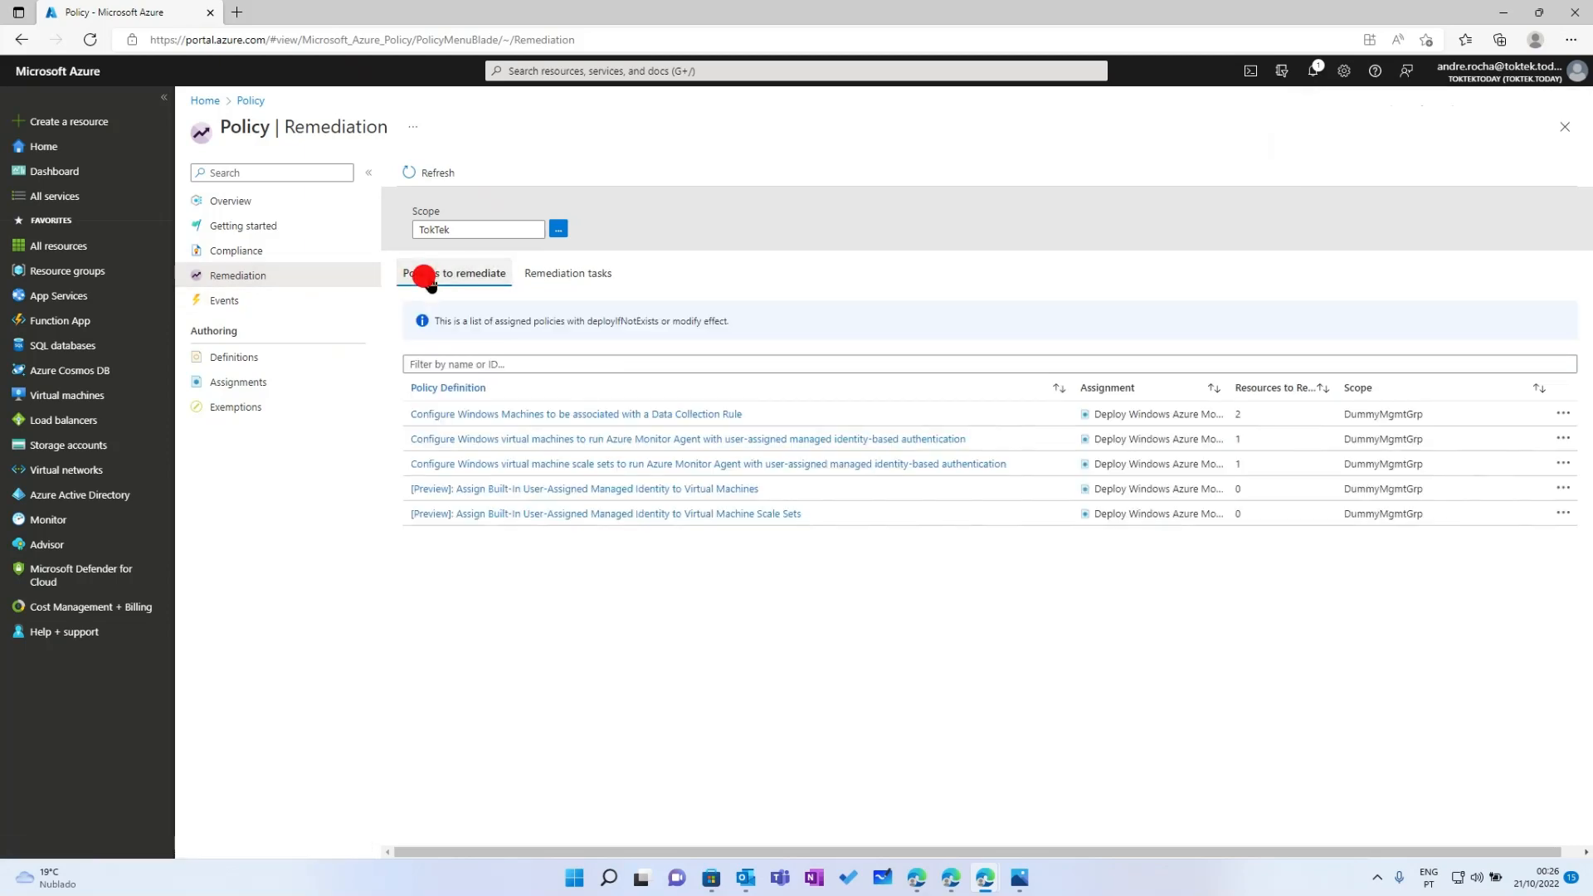
Create a remediation task deploying the Azure Monitor Agent to the vmss-sentinel-ama scale set
{"action": "left_click", "coordinate": [555, 465]}
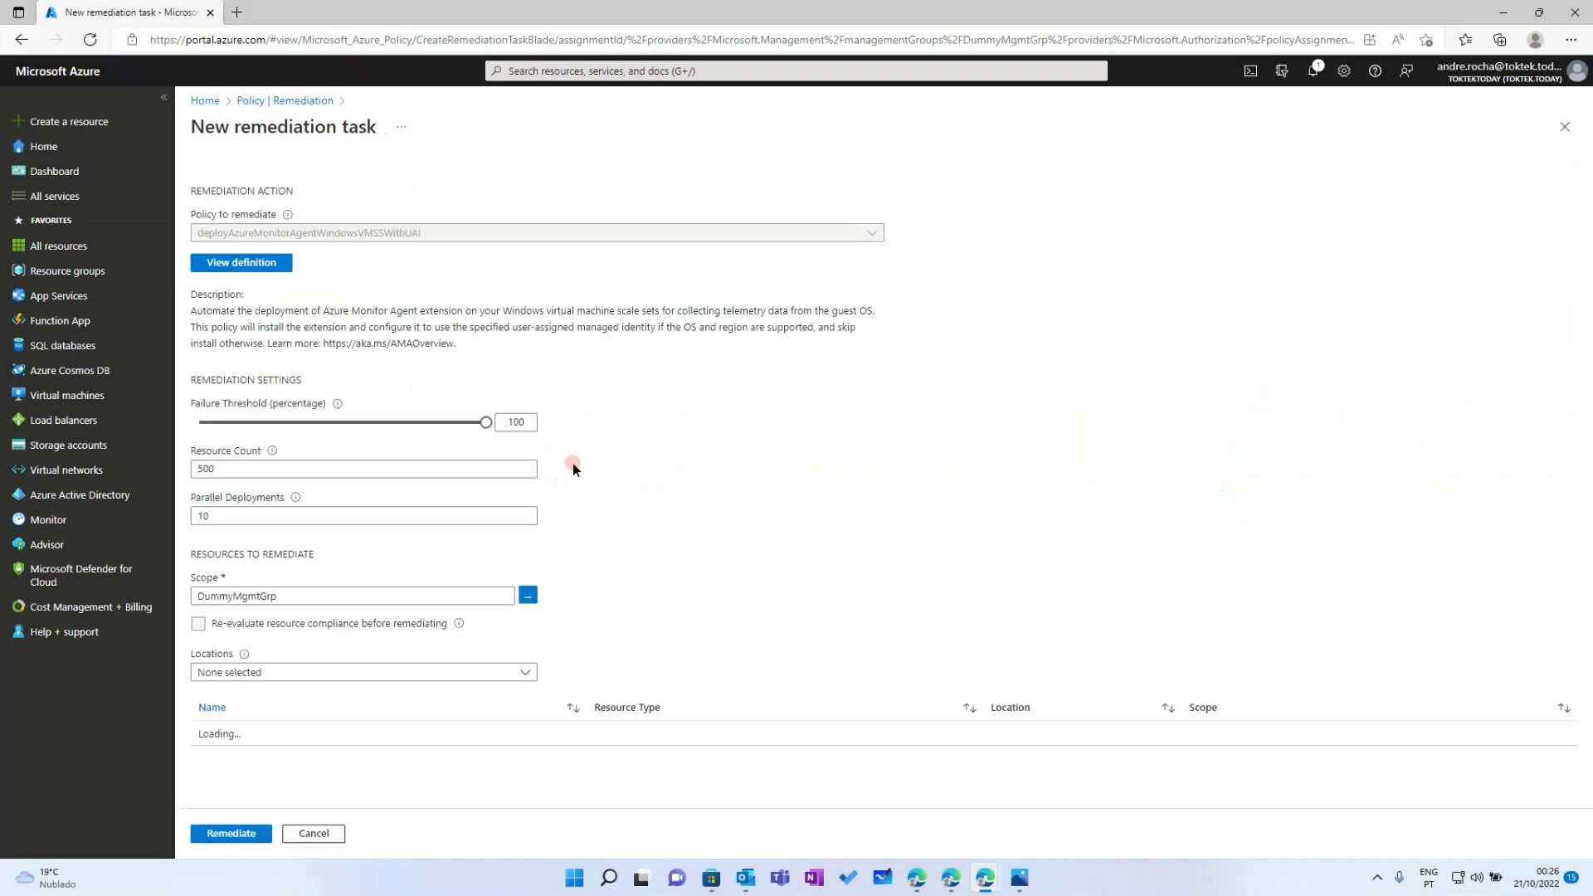
{"action": "left_click", "coordinate": [235, 736]}
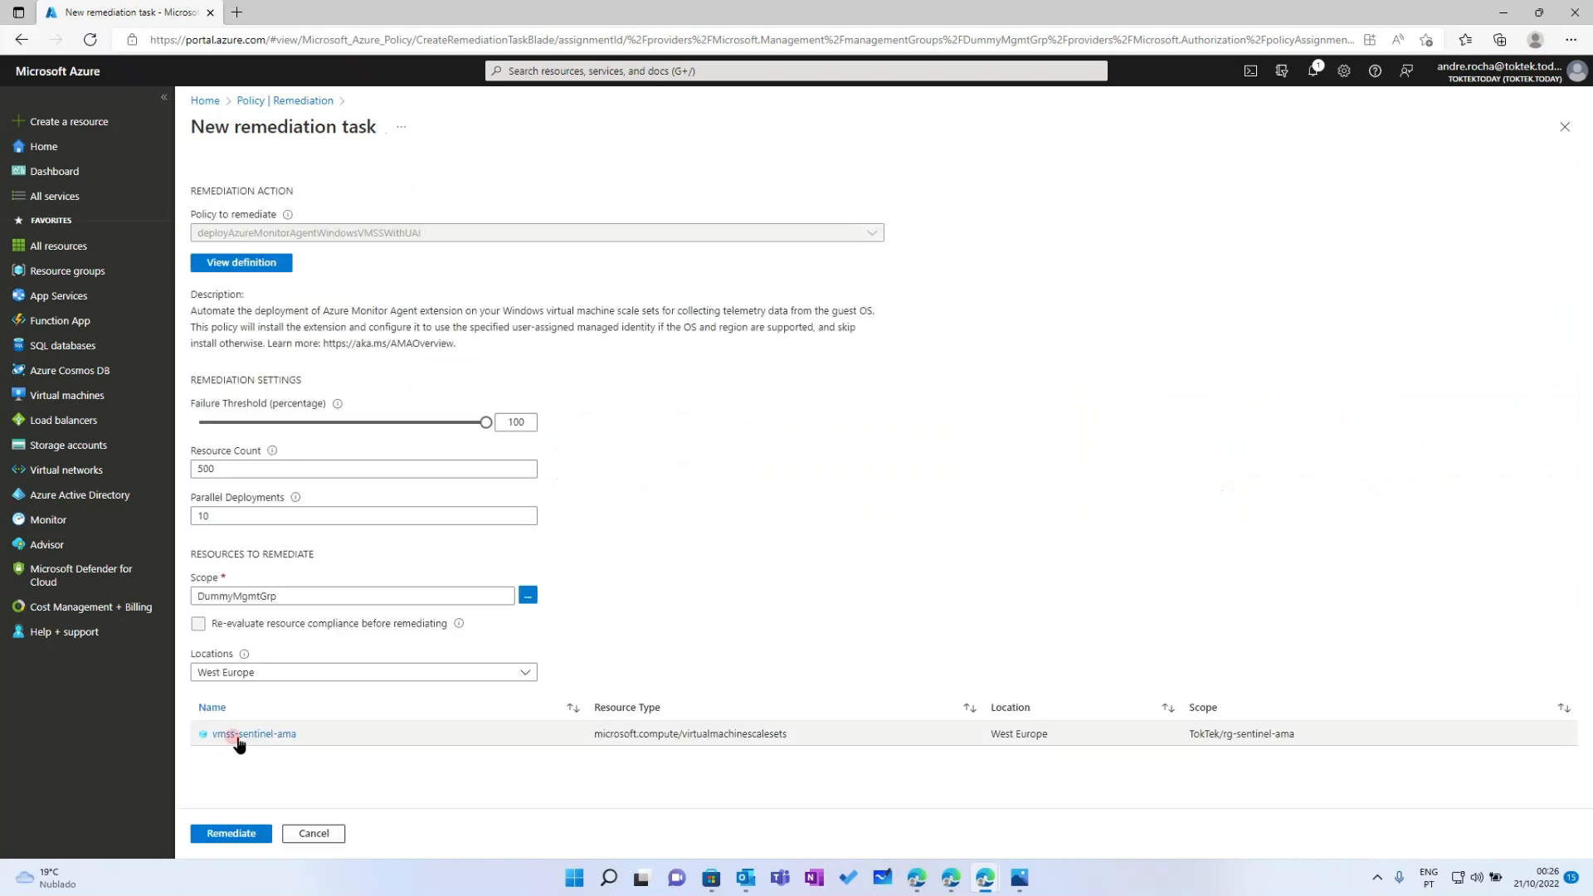
{"action": "left_click", "coordinate": [220, 837]}
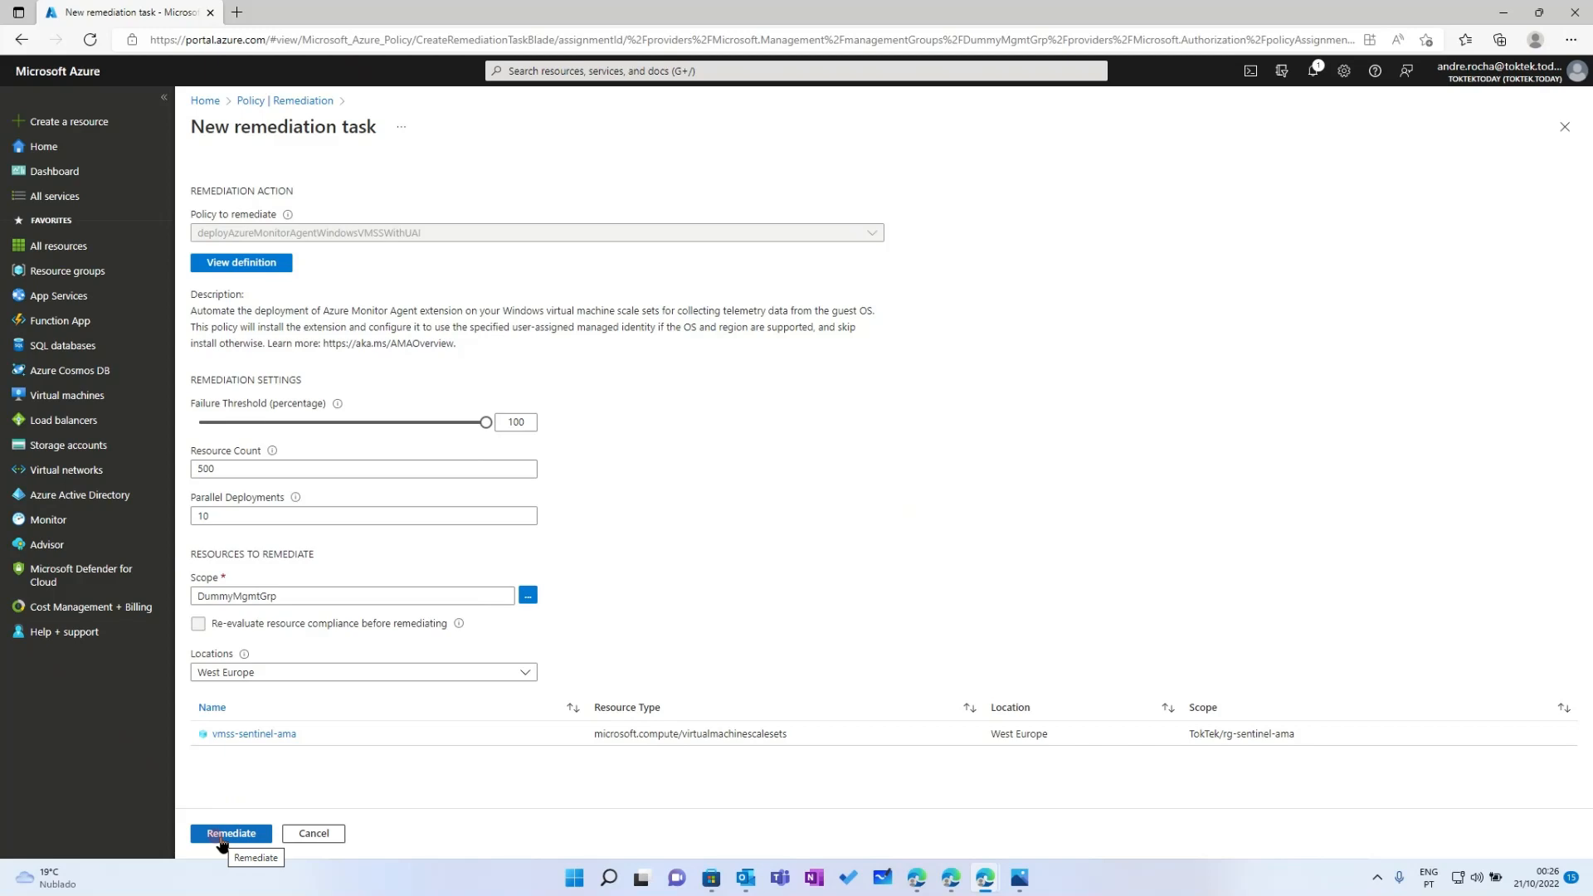
{"action": "left_click", "coordinate": [221, 839]}
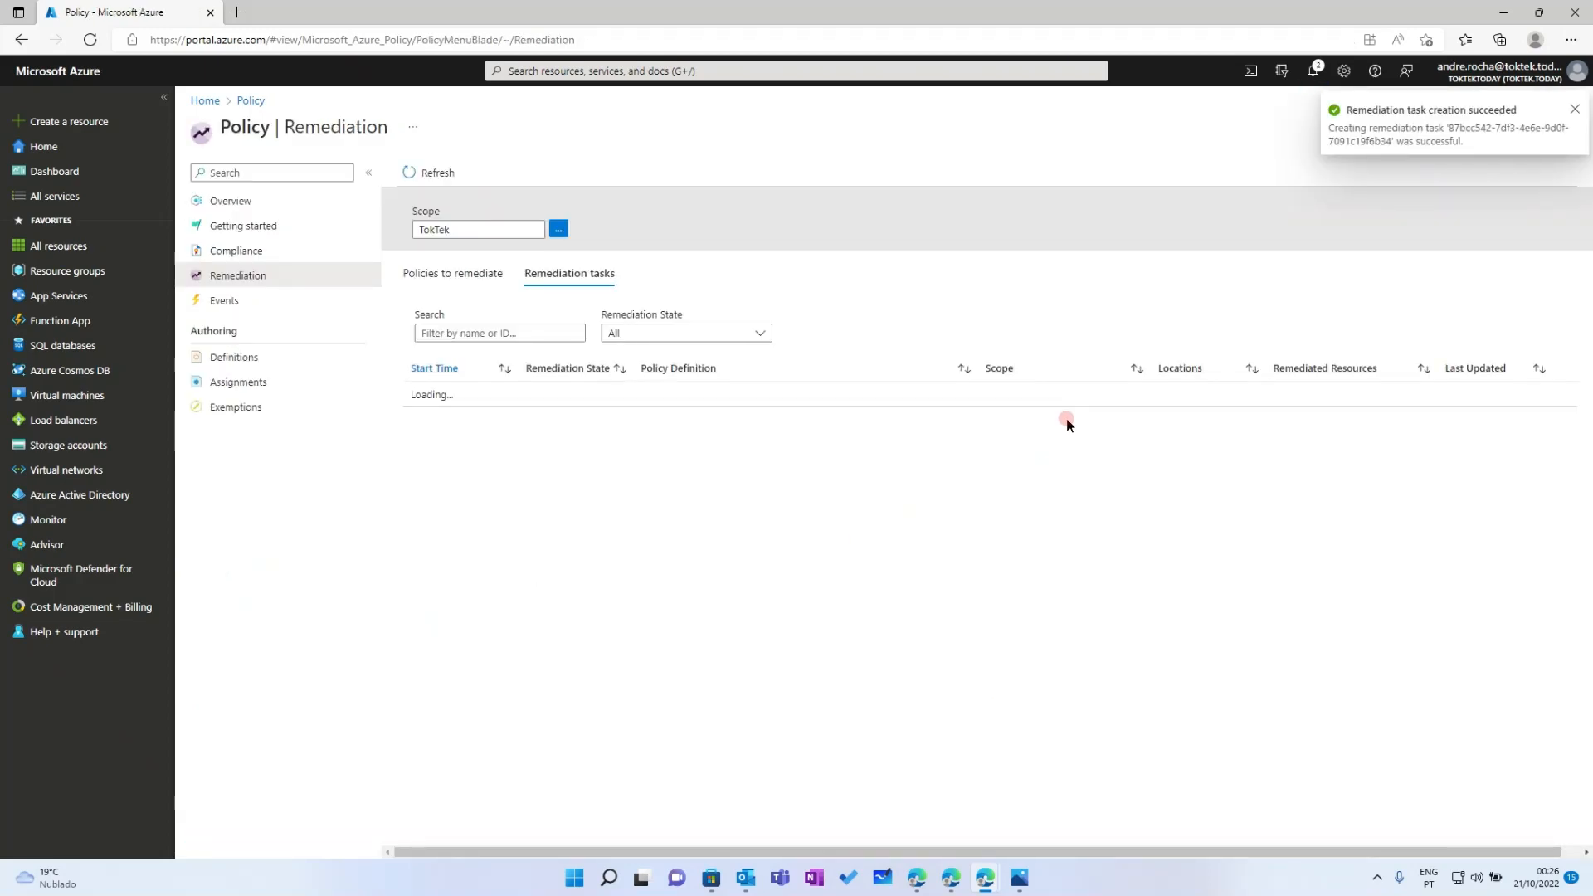
{"action": "left_click", "coordinate": [249, 261]}
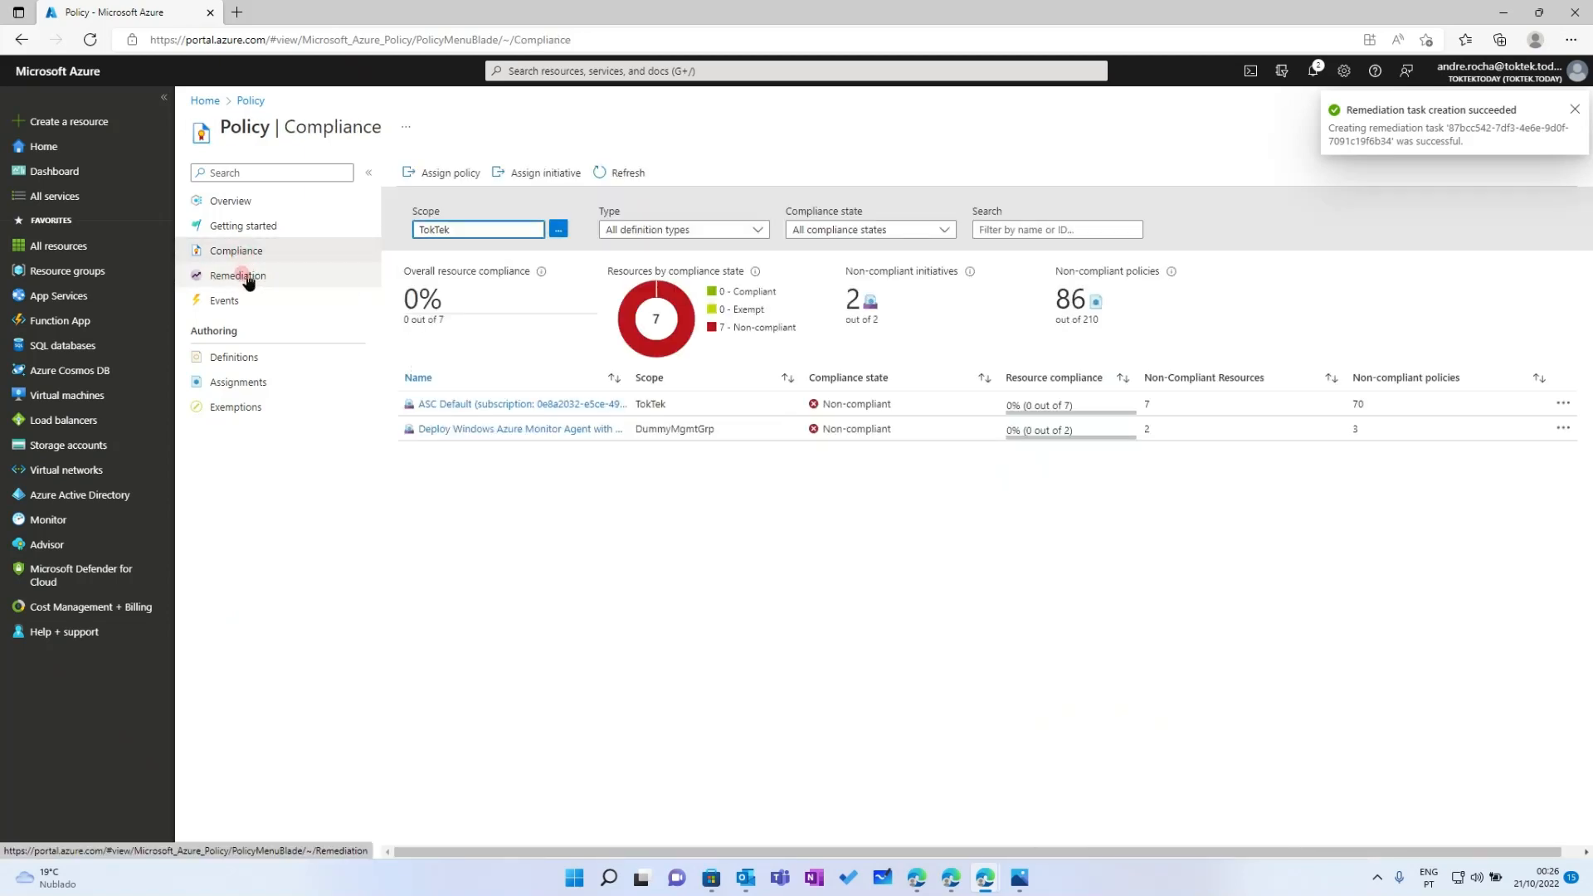
{"action": "left_click", "coordinate": [248, 279]}
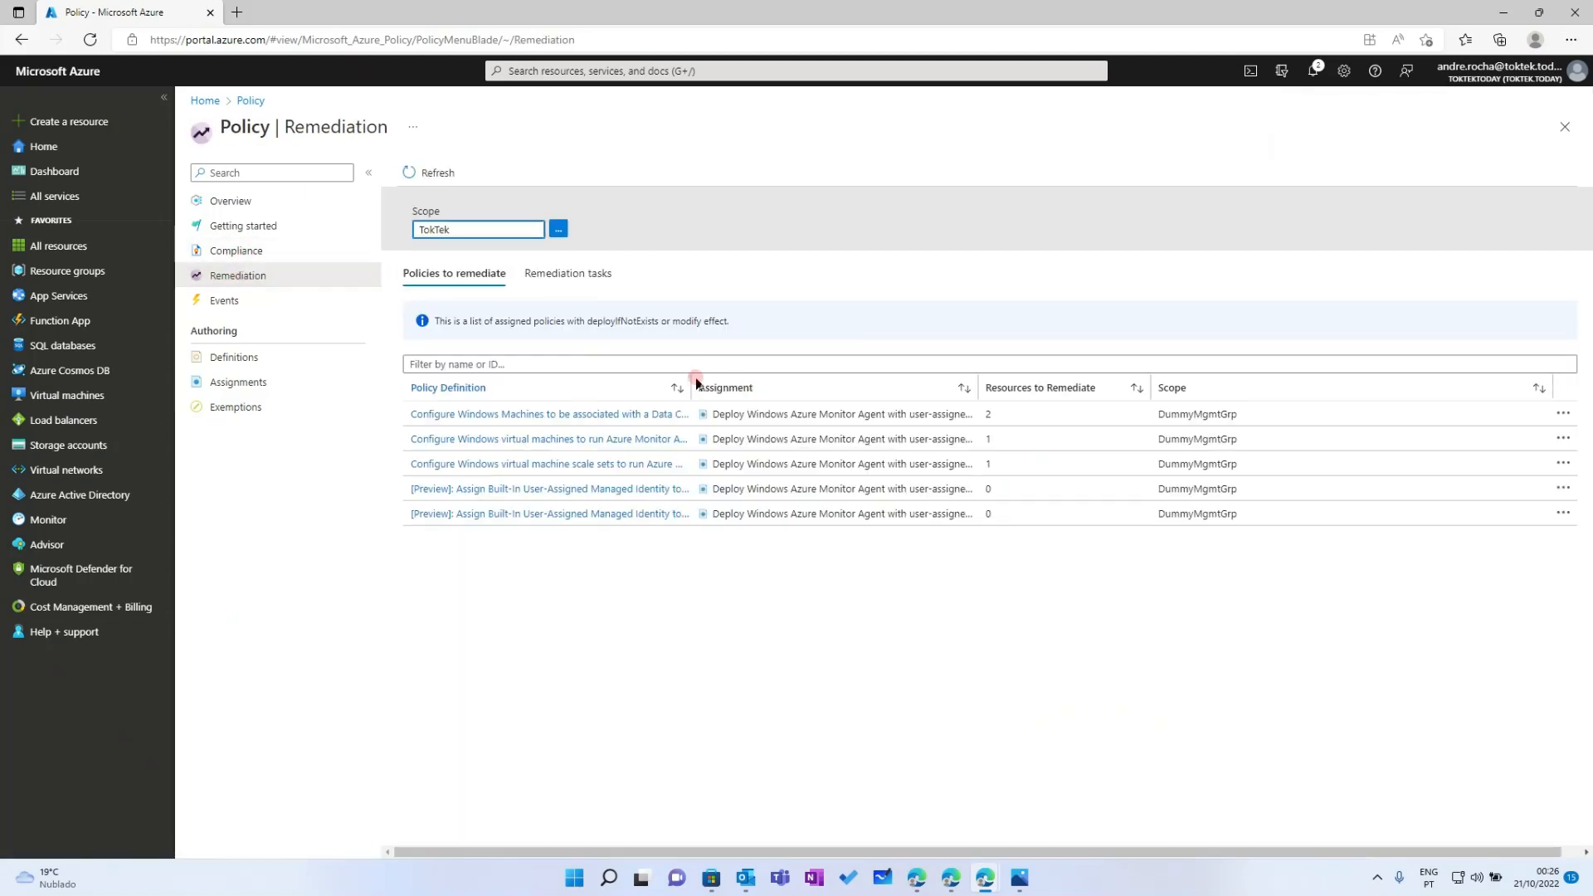
{"action": "left_click_drag", "start_coordinate": [696, 383], "coordinate": [928, 378]}
{"action": "left_click", "coordinate": [324, 264]}
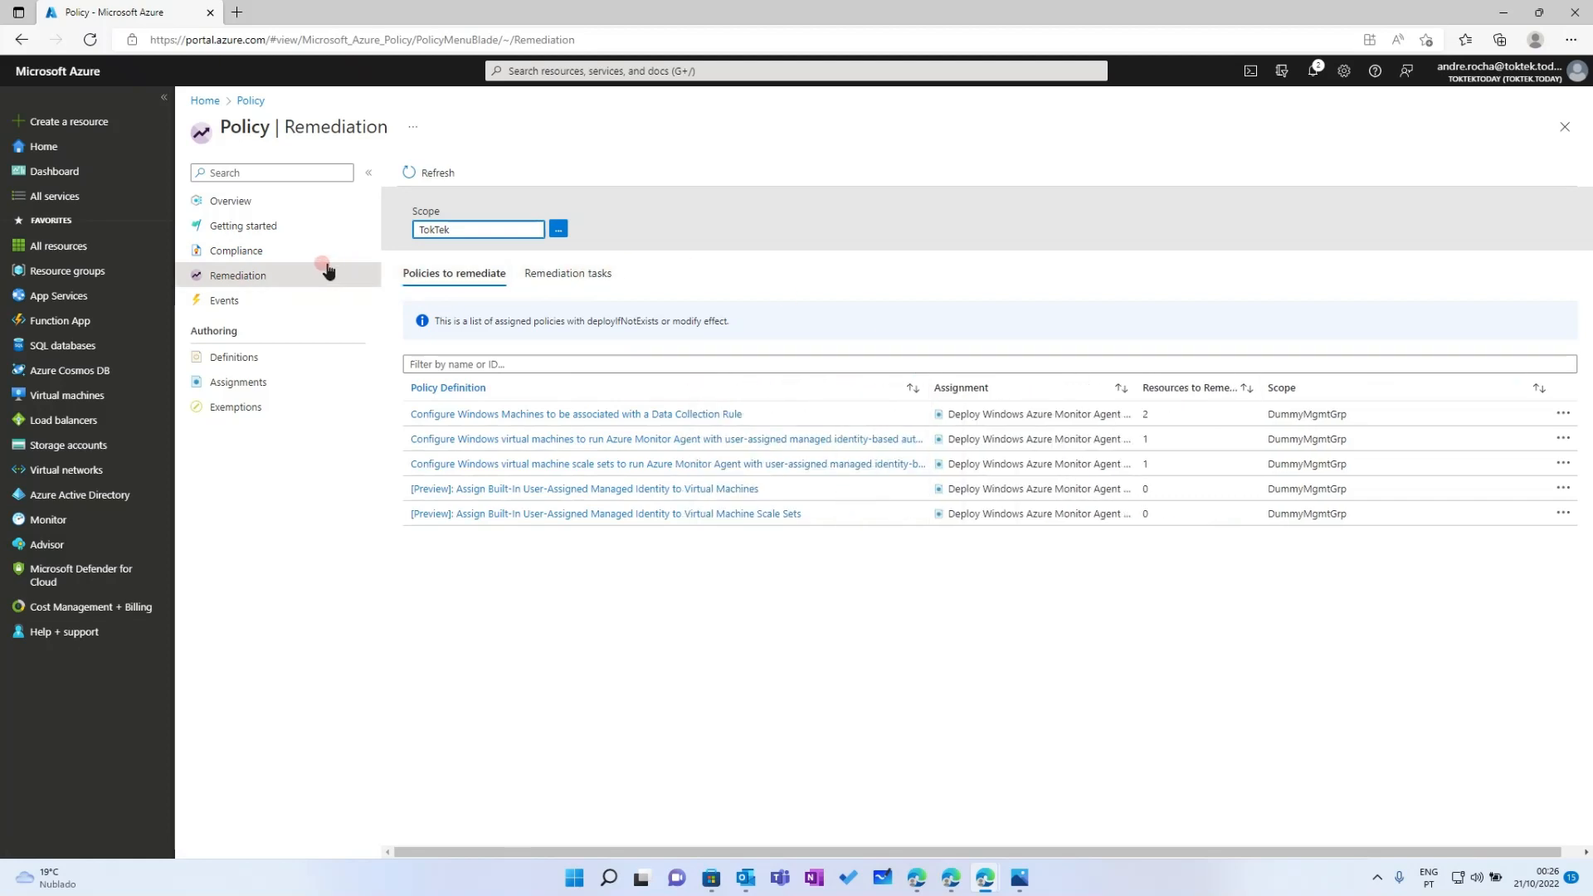
{"action": "left_click", "coordinate": [255, 248]}
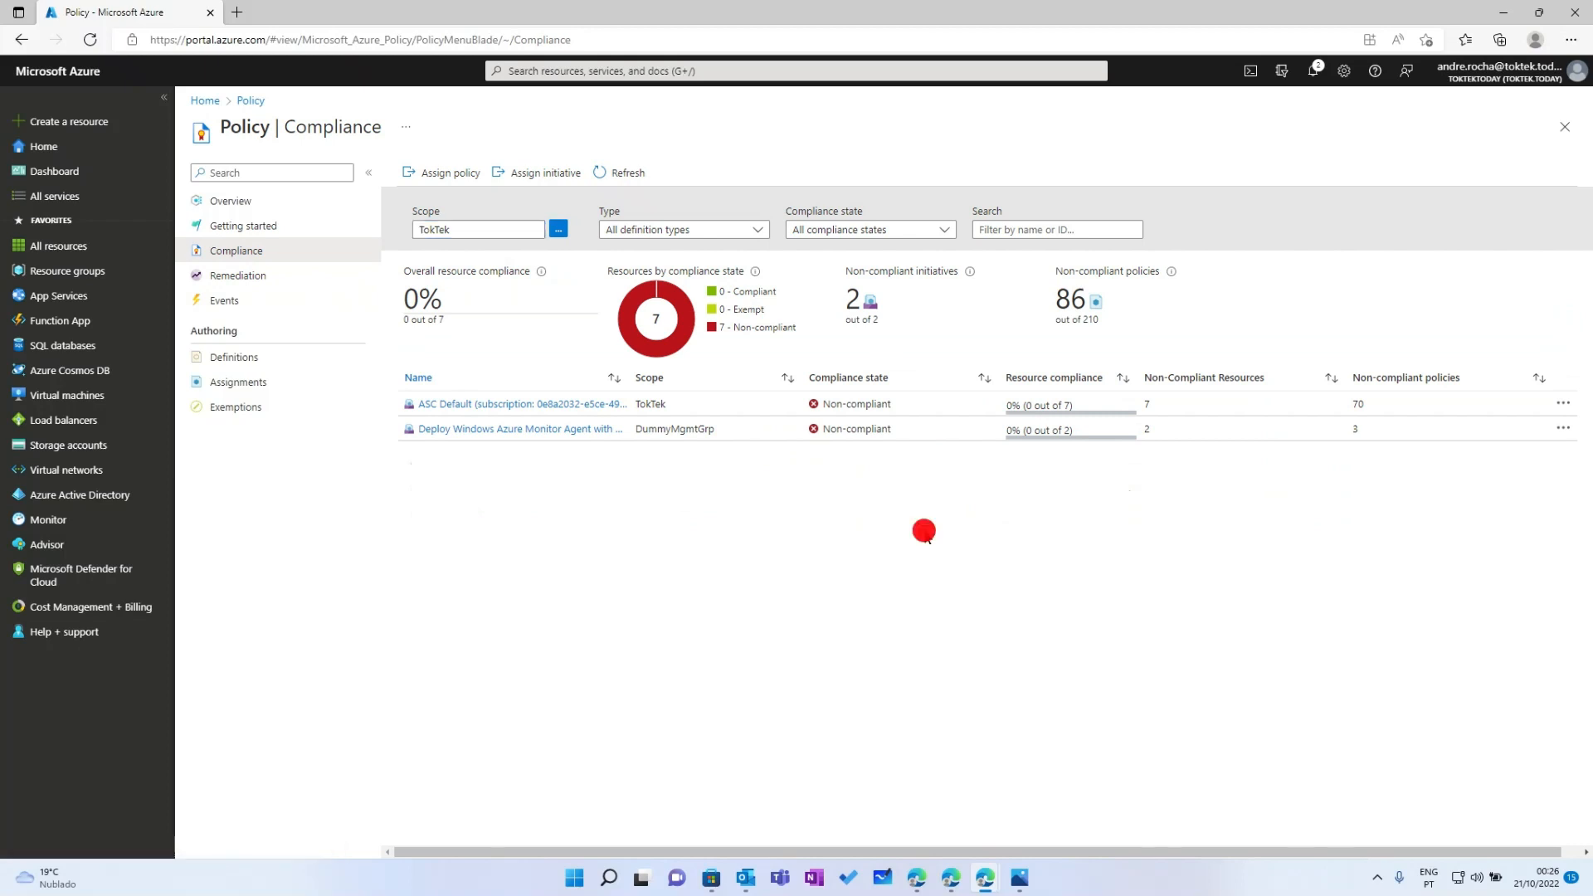
{"action": "left_click", "coordinate": [600, 172]}
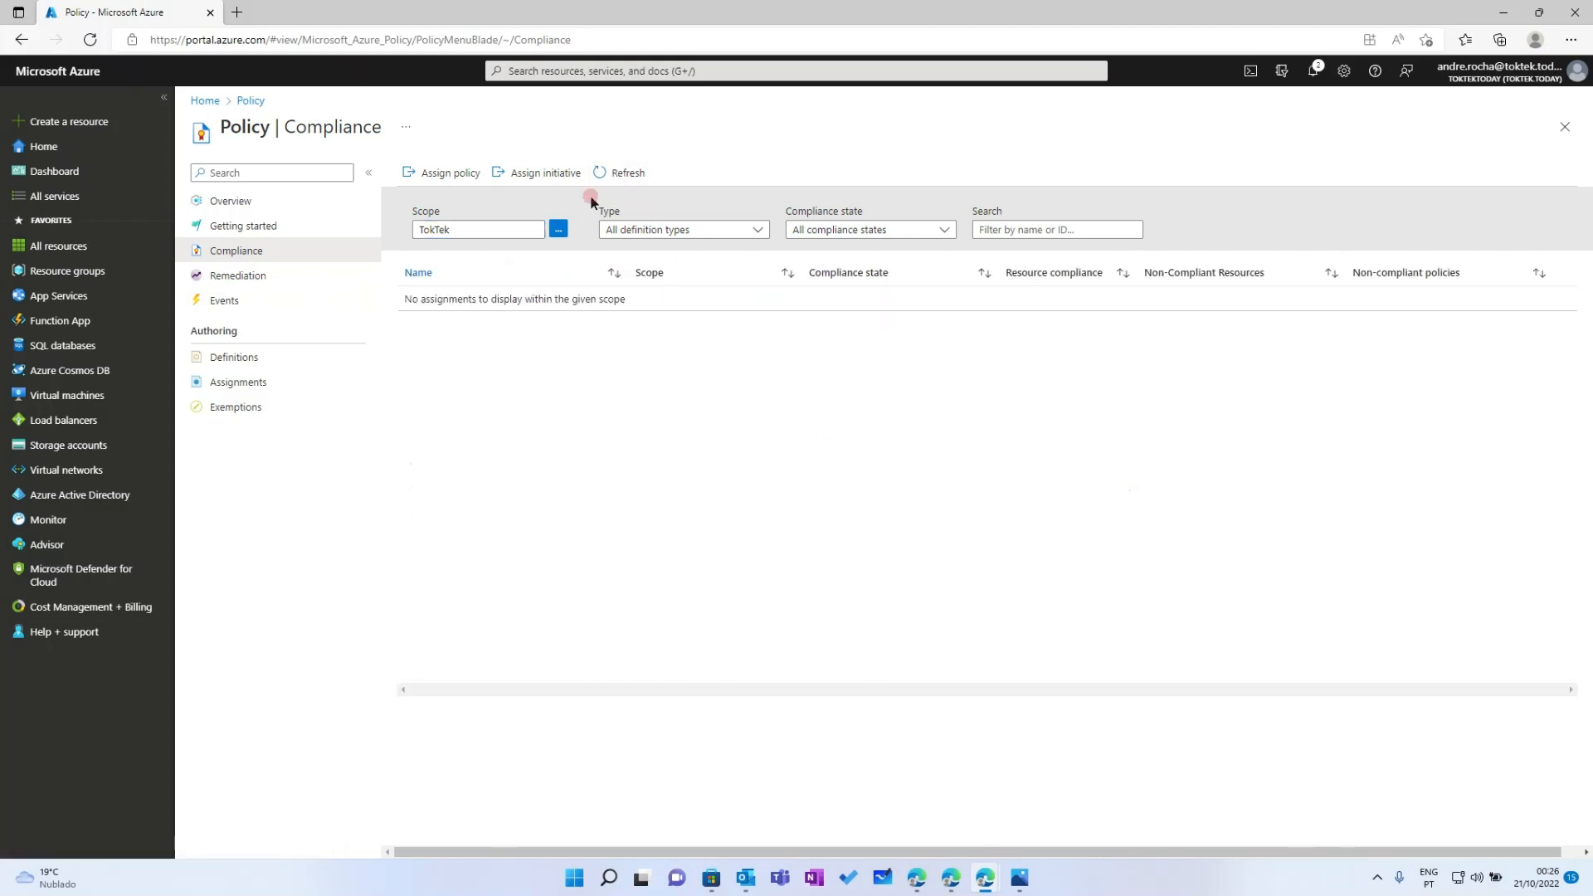
{"action": "left_click", "coordinate": [637, 179]}
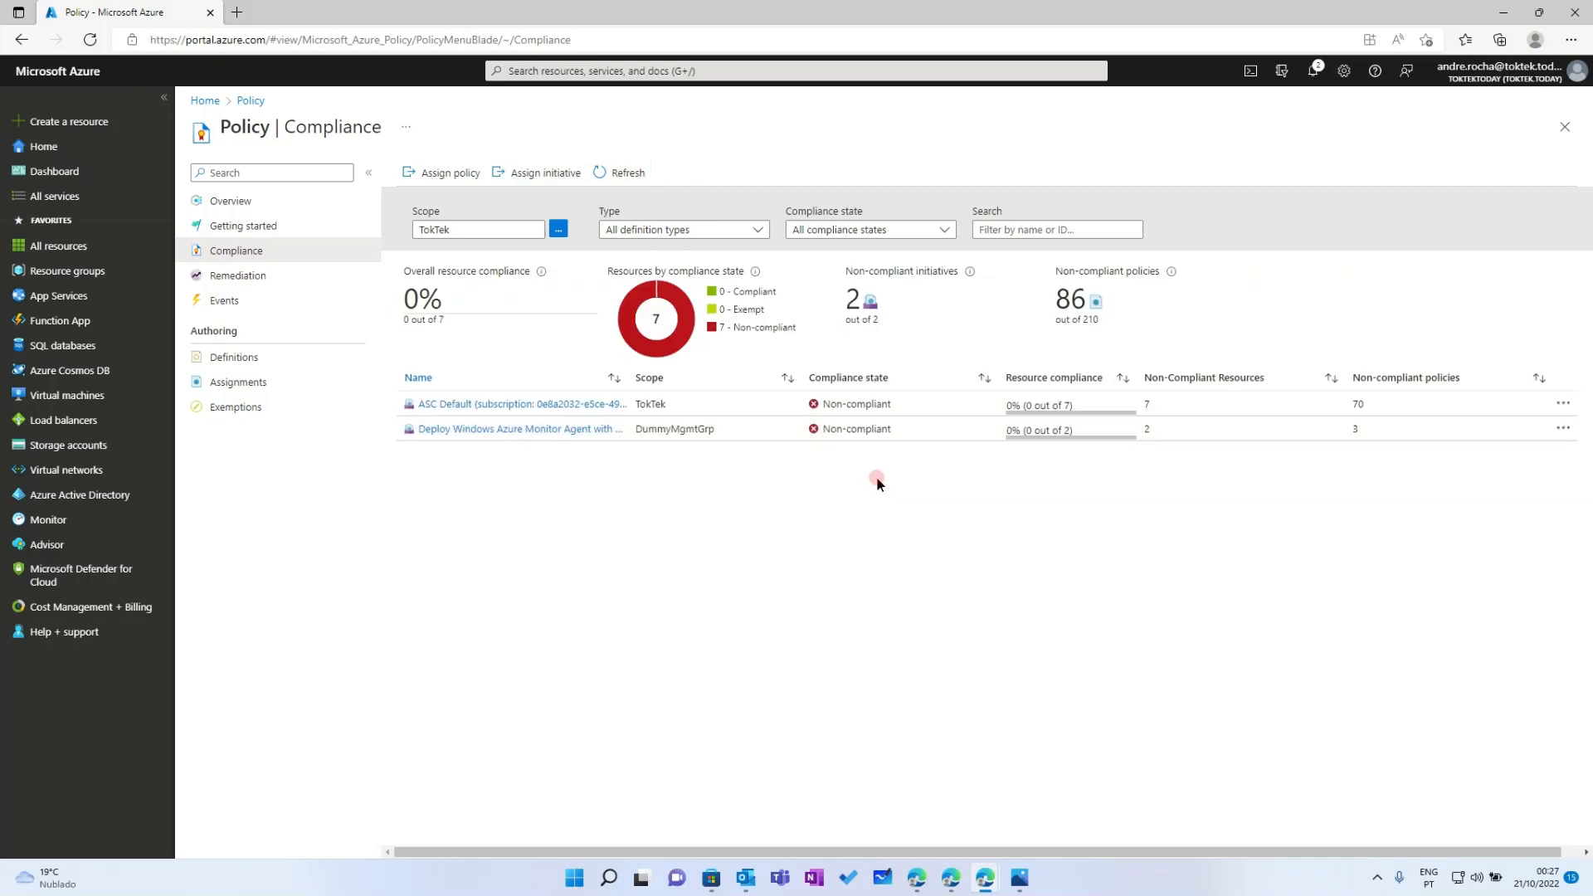
{"action": "left_click", "coordinate": [238, 276]}
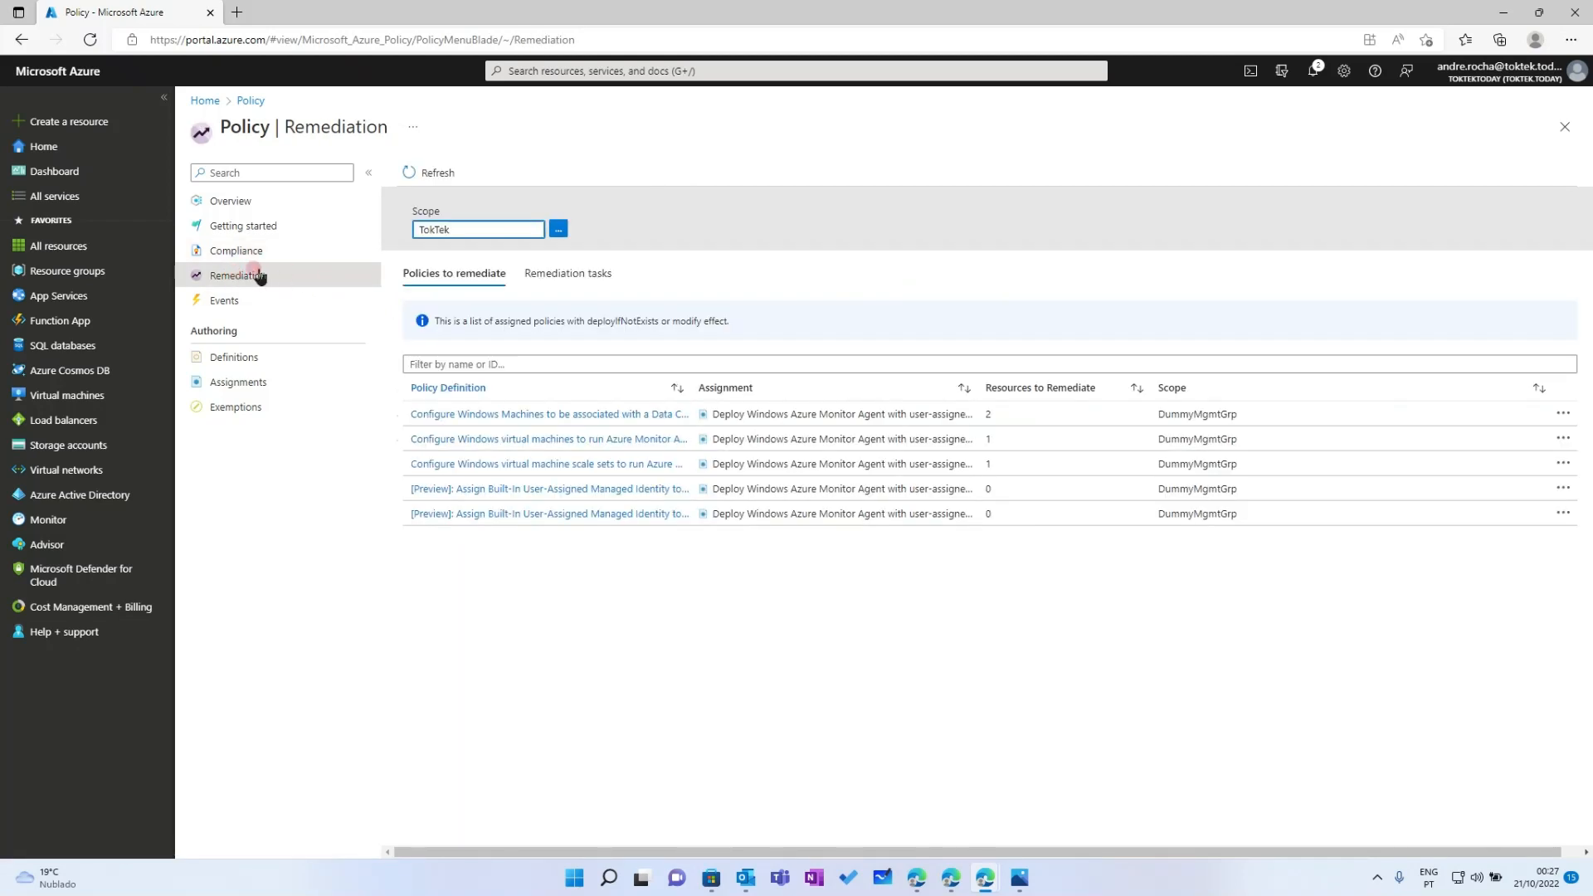
{"action": "left_click", "coordinate": [566, 273]}
{"action": "left_click", "coordinate": [420, 169]}
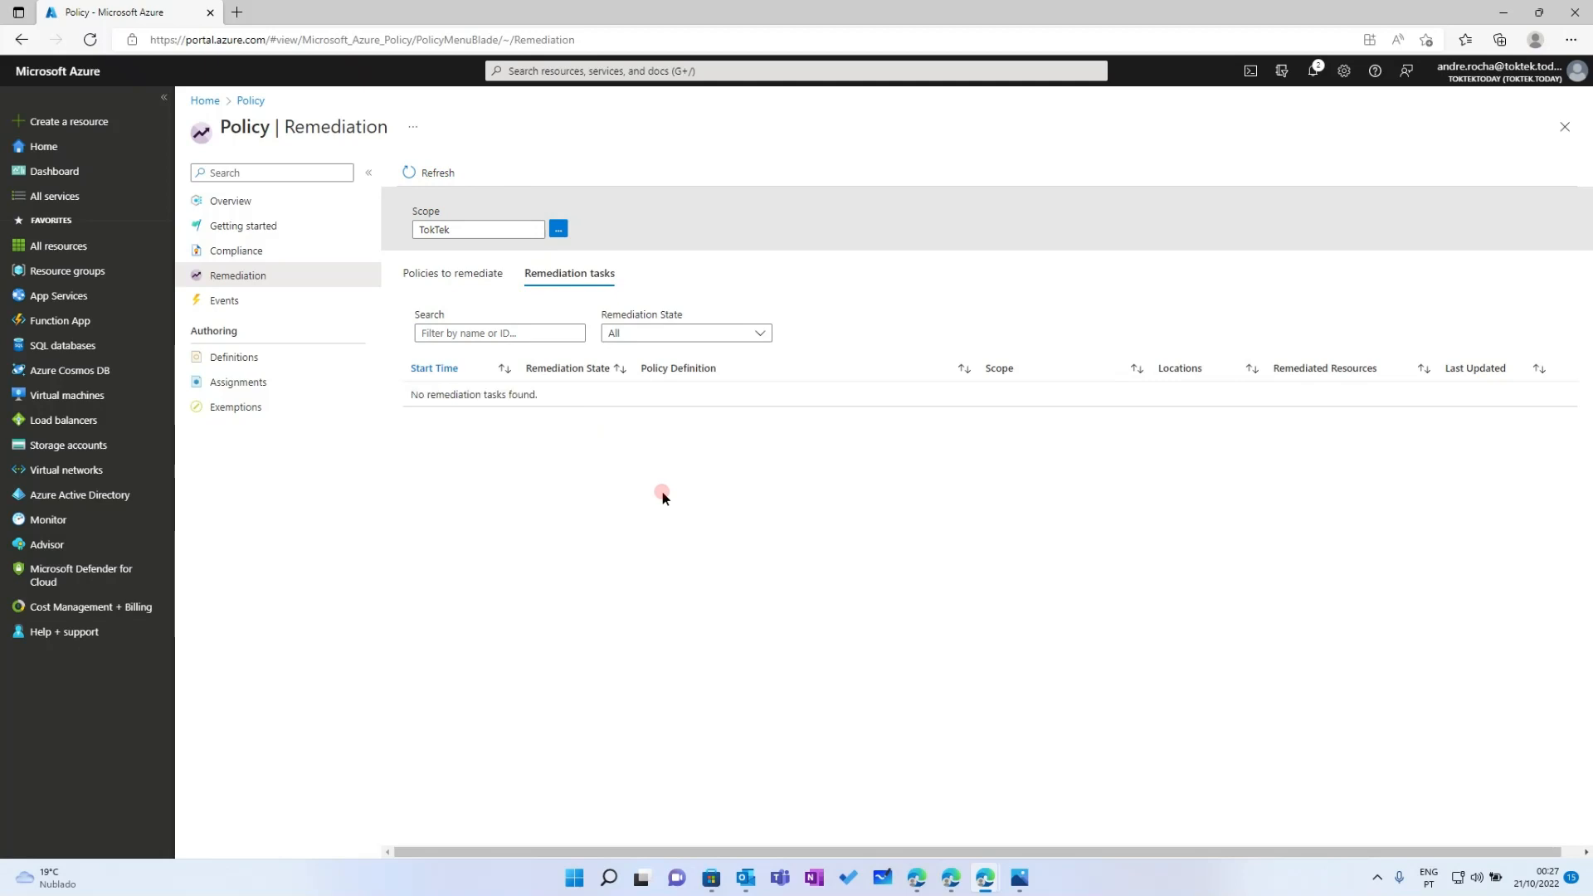
{"action": "left_click", "coordinate": [433, 173]}
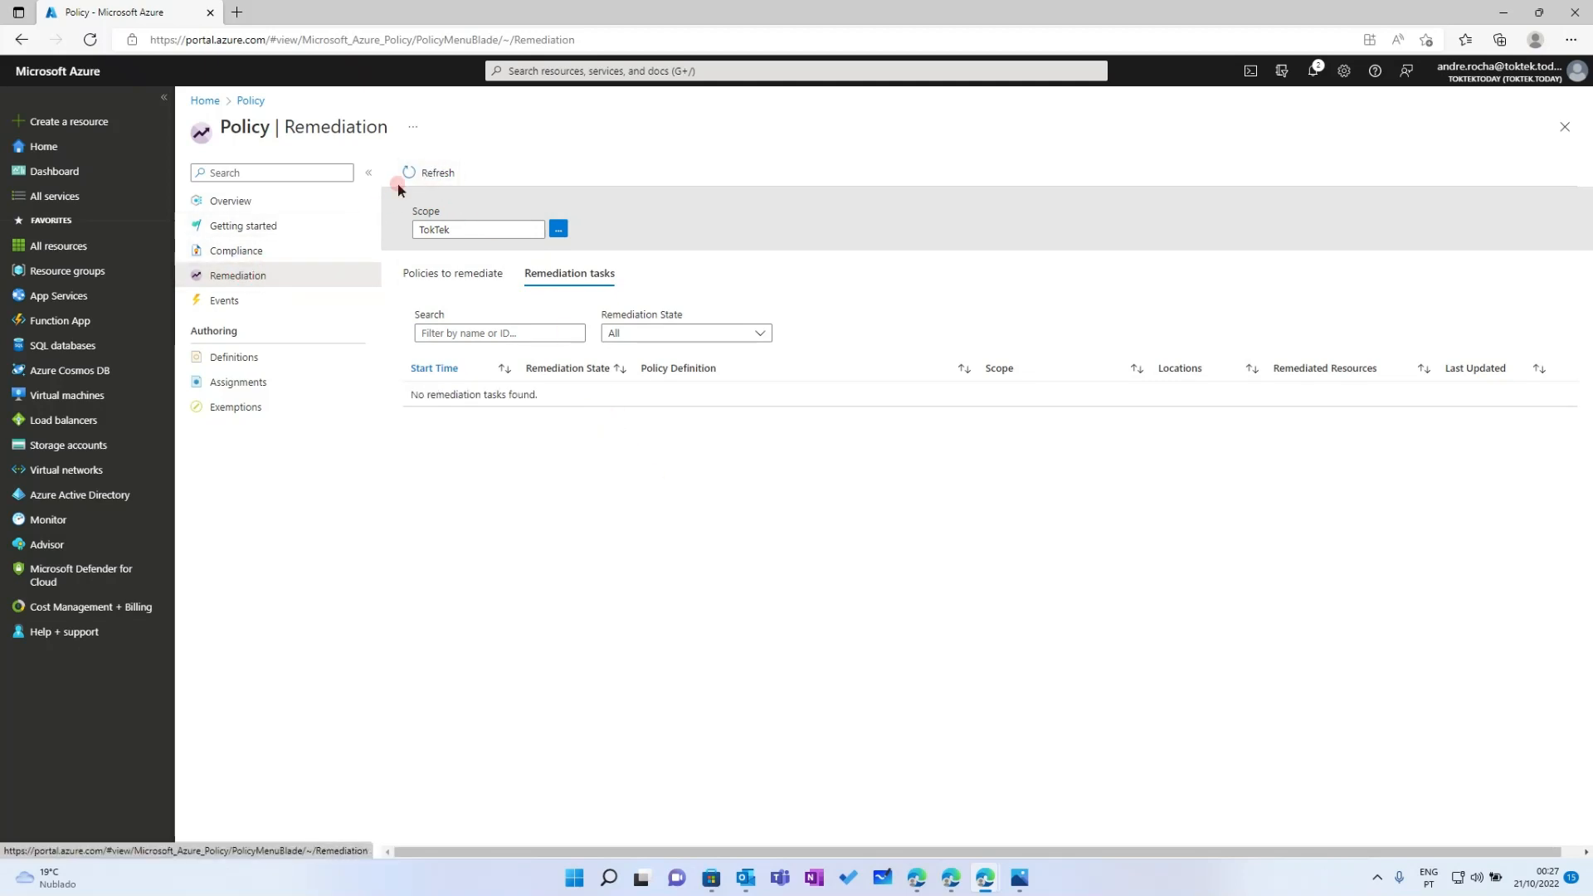
{"action": "left_click", "coordinate": [73, 278]}
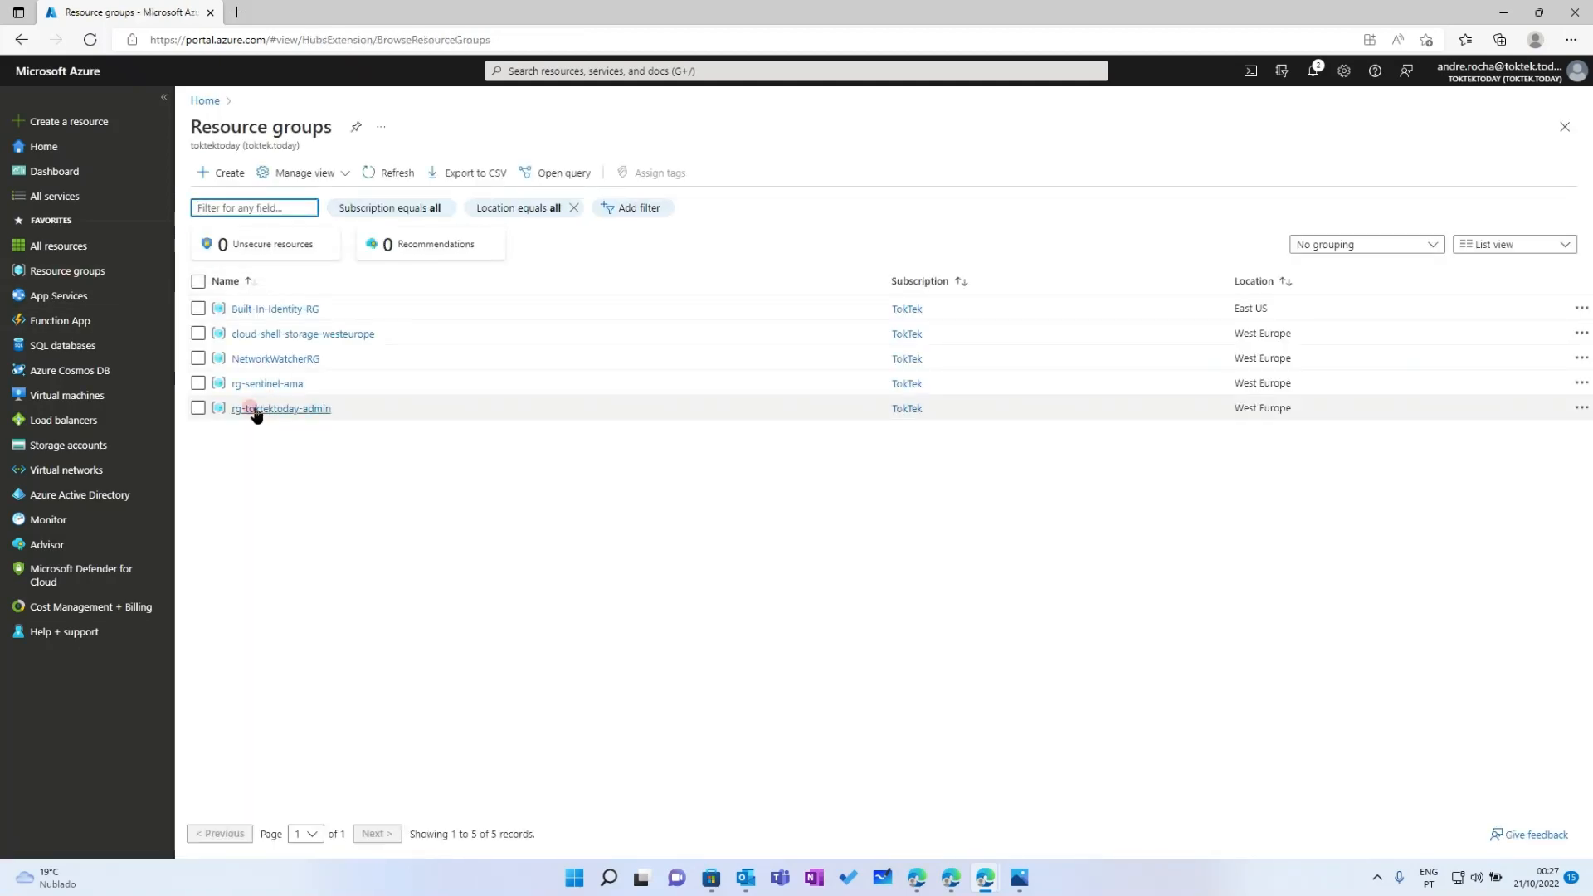
Review the extensions installed on vm-sentinel-ama in rg-sentinel-ama
{"action": "left_click", "coordinate": [249, 384]}
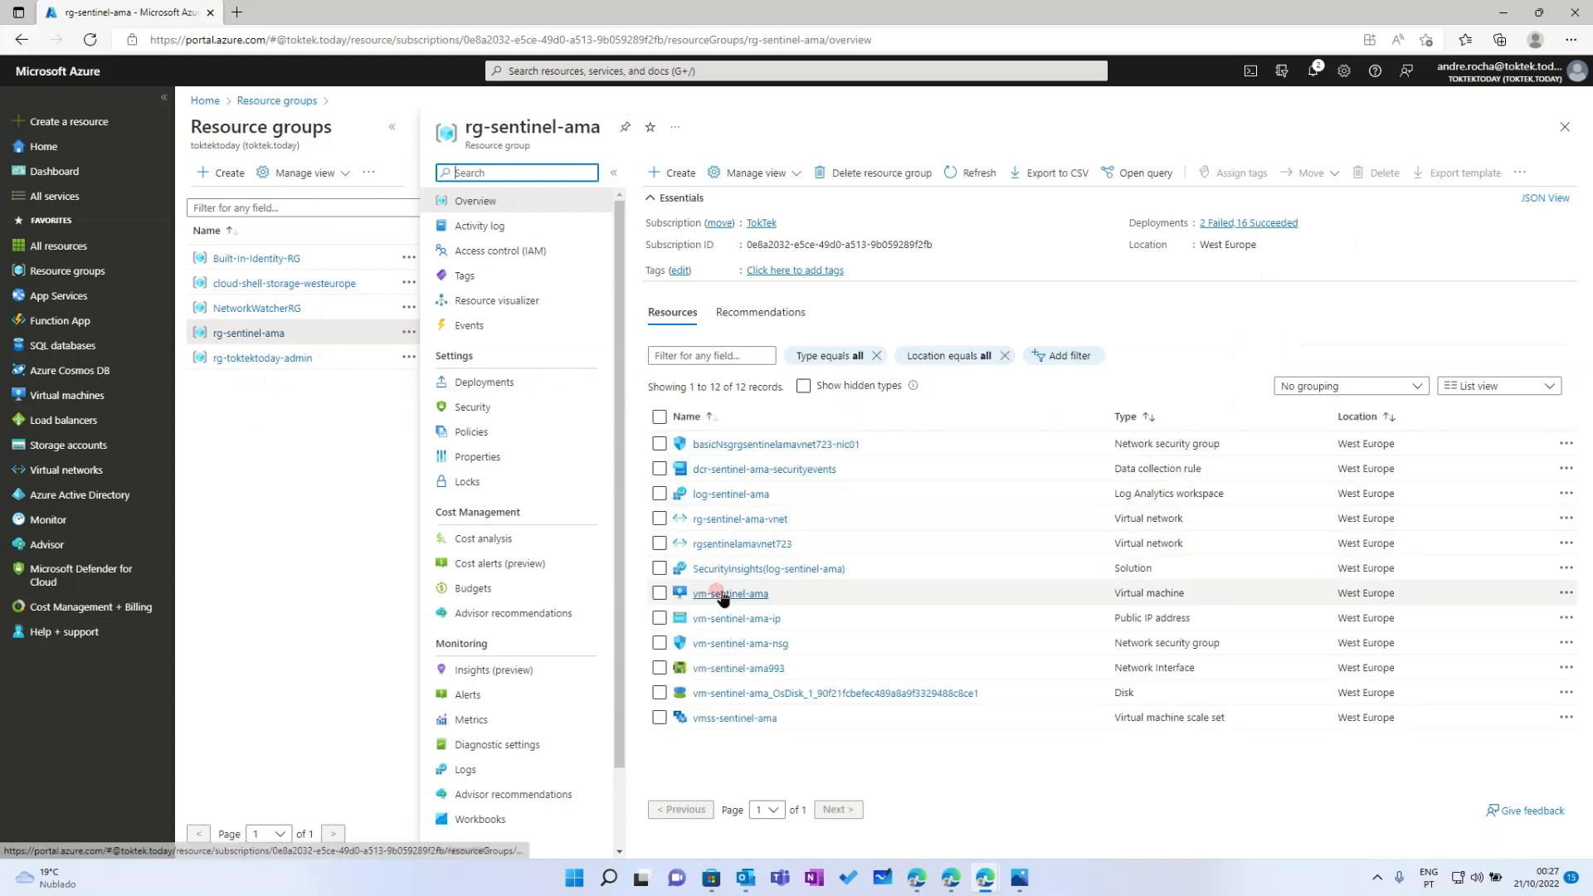
{"action": "left_click", "coordinate": [715, 592]}
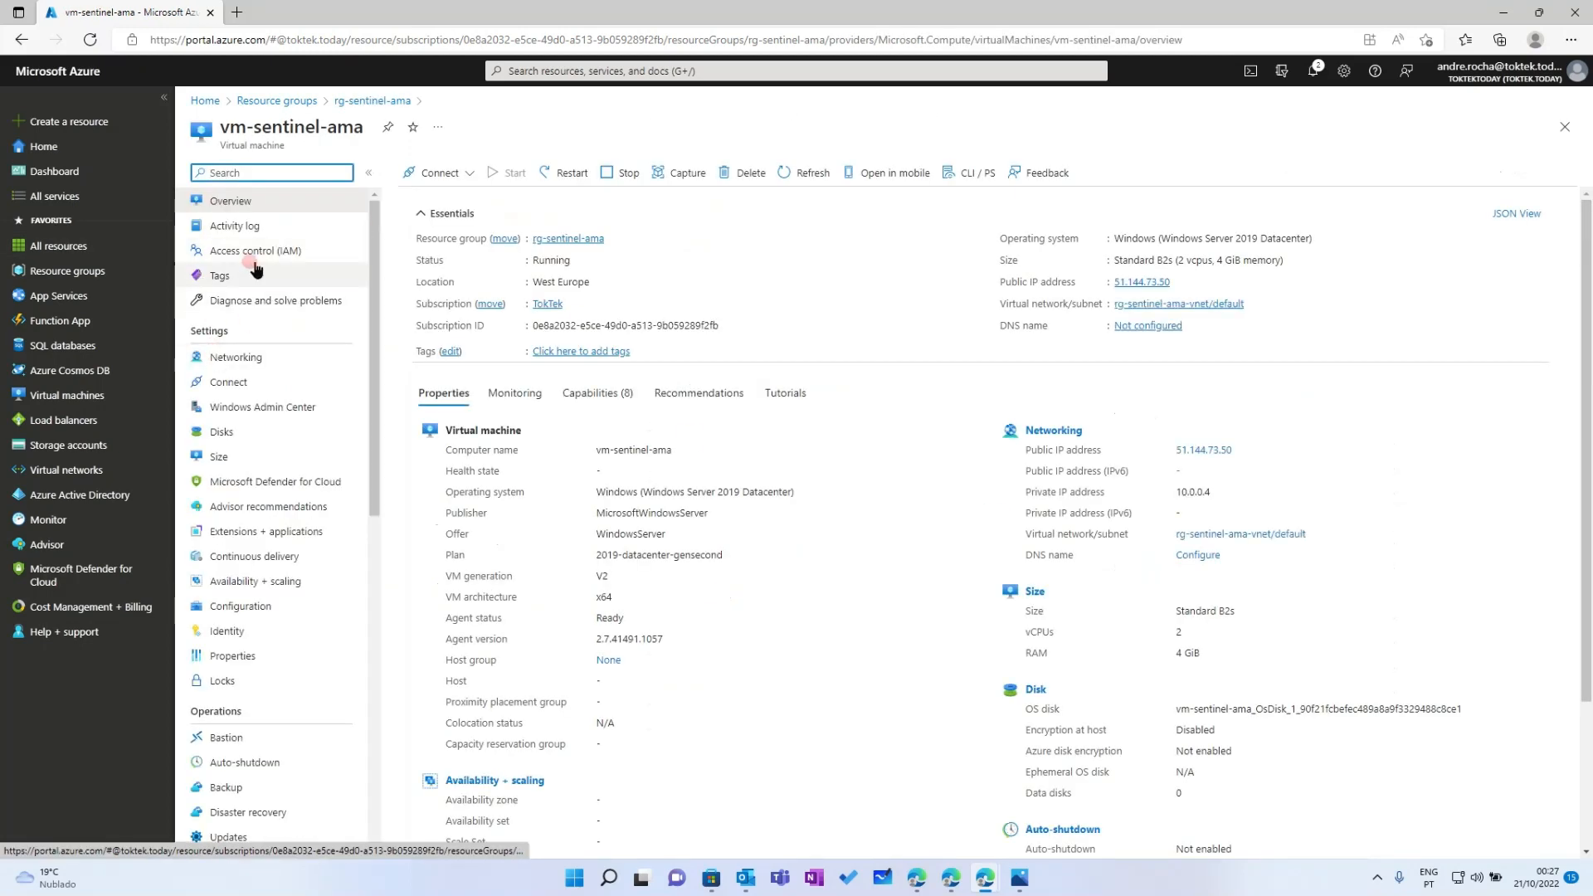
{"action": "left_click", "coordinate": [262, 534]}
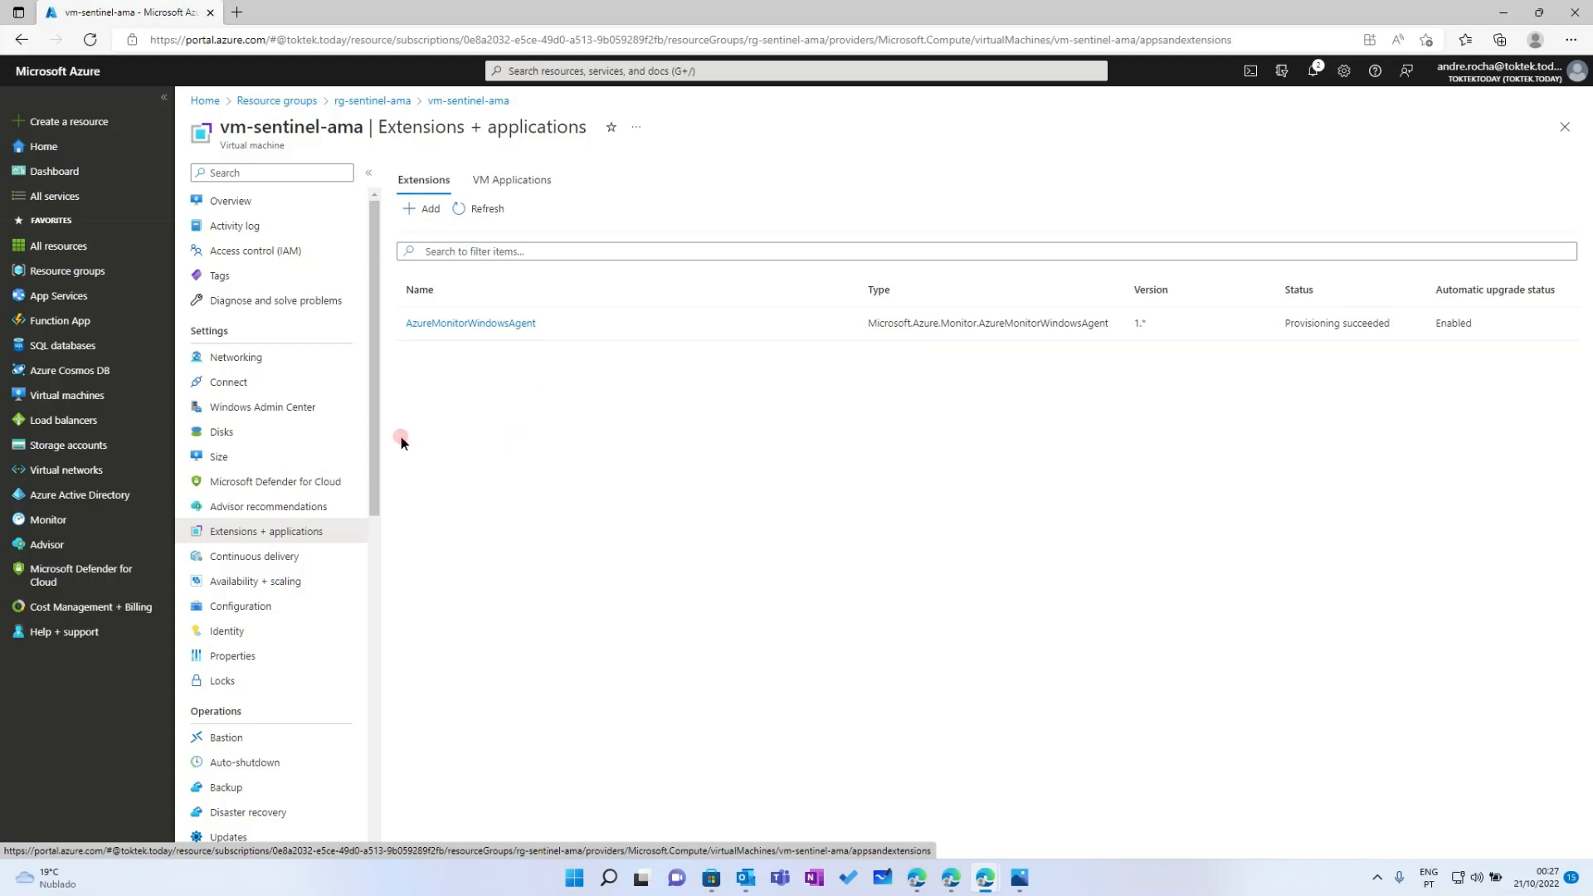
{"action": "left_click_drag", "start_coordinate": [373, 458], "coordinate": [386, 405]}
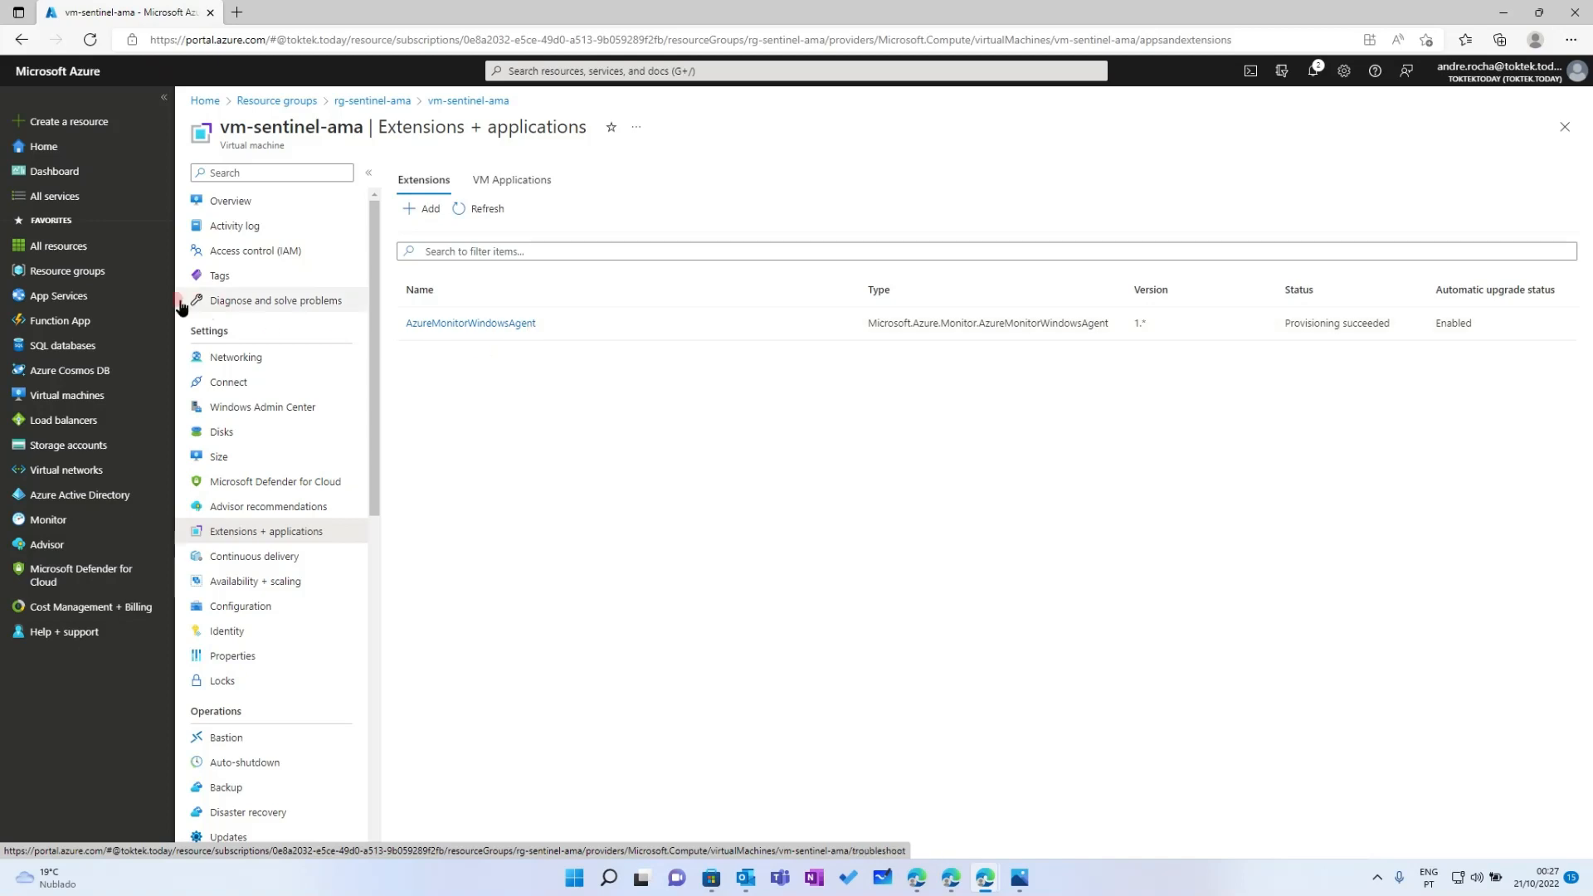
Confirm vmss-sentinel-ama lists the AzureMonitorWindowsAgent extension, version 1.2
{"action": "left_click", "coordinate": [91, 272]}
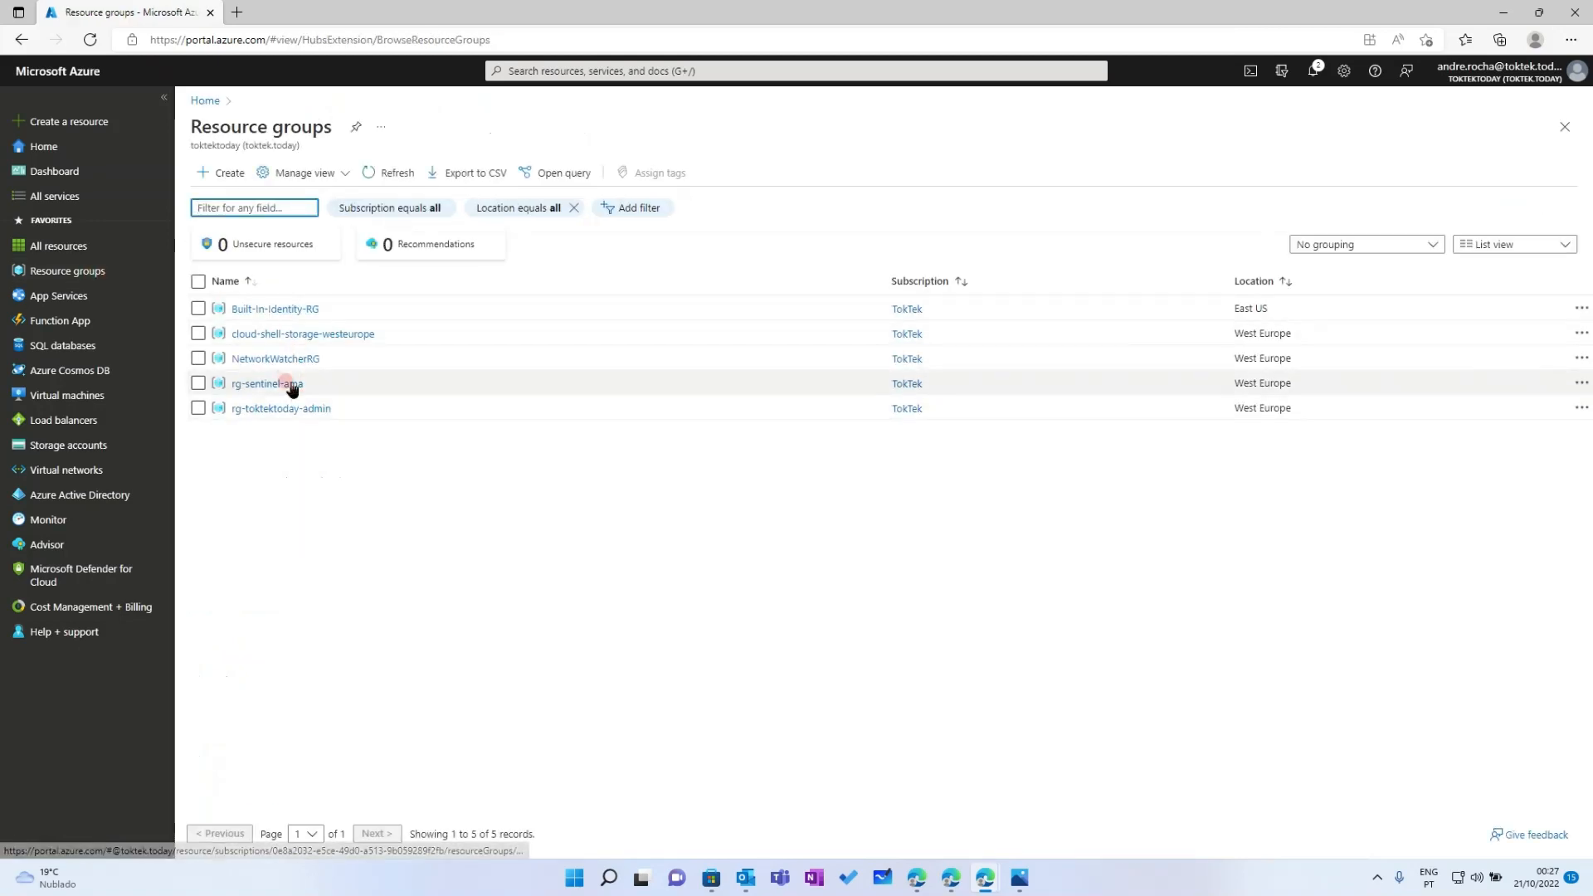
{"action": "left_click", "coordinate": [285, 383]}
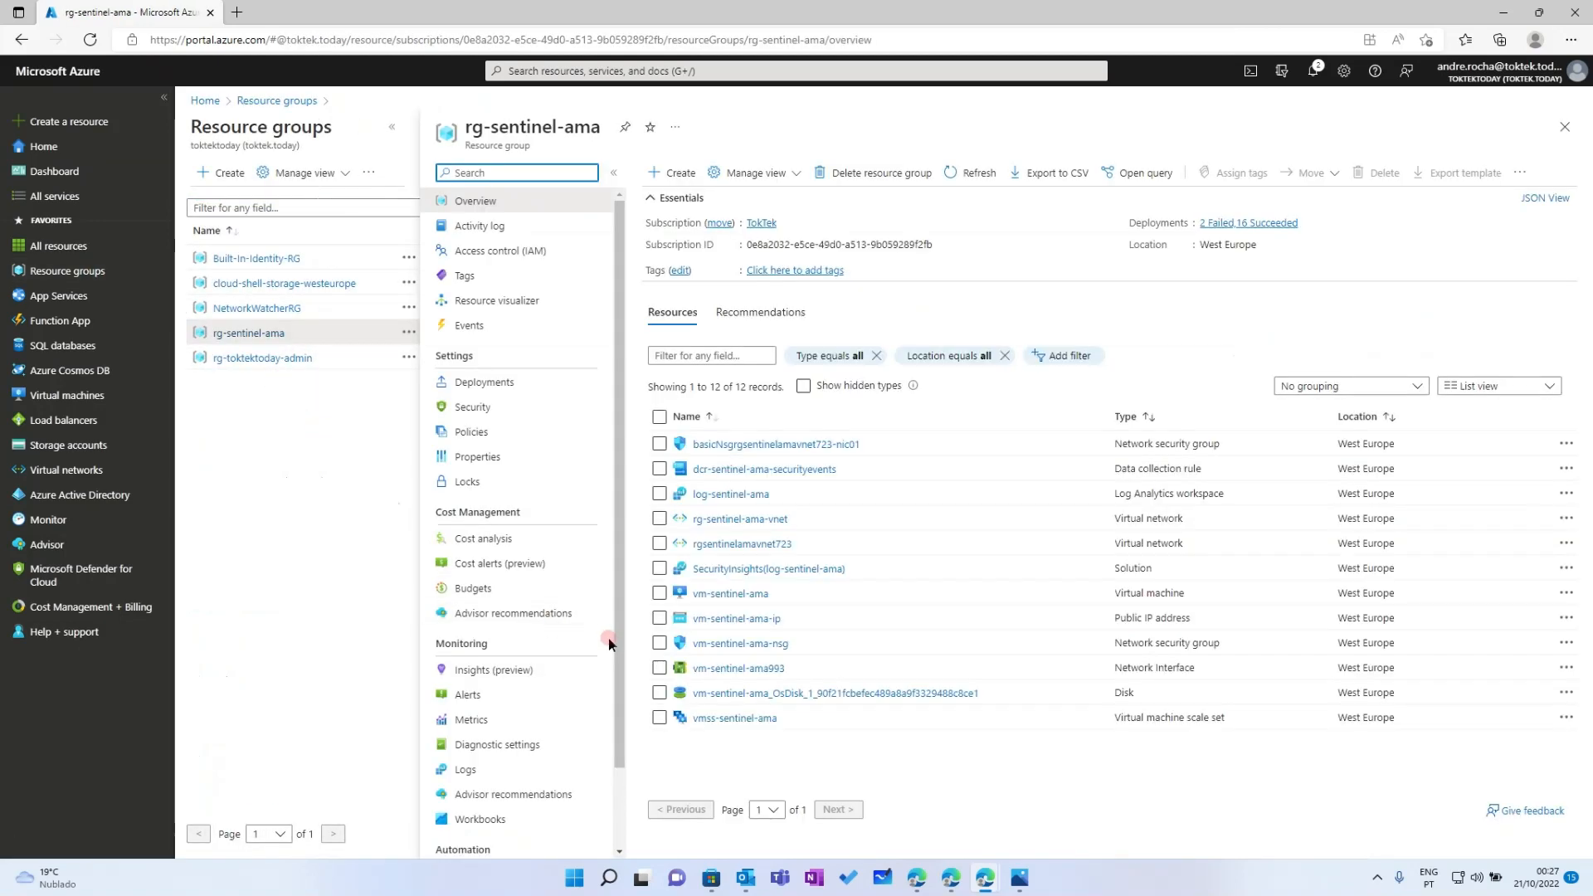
{"action": "left_click", "coordinate": [731, 719]}
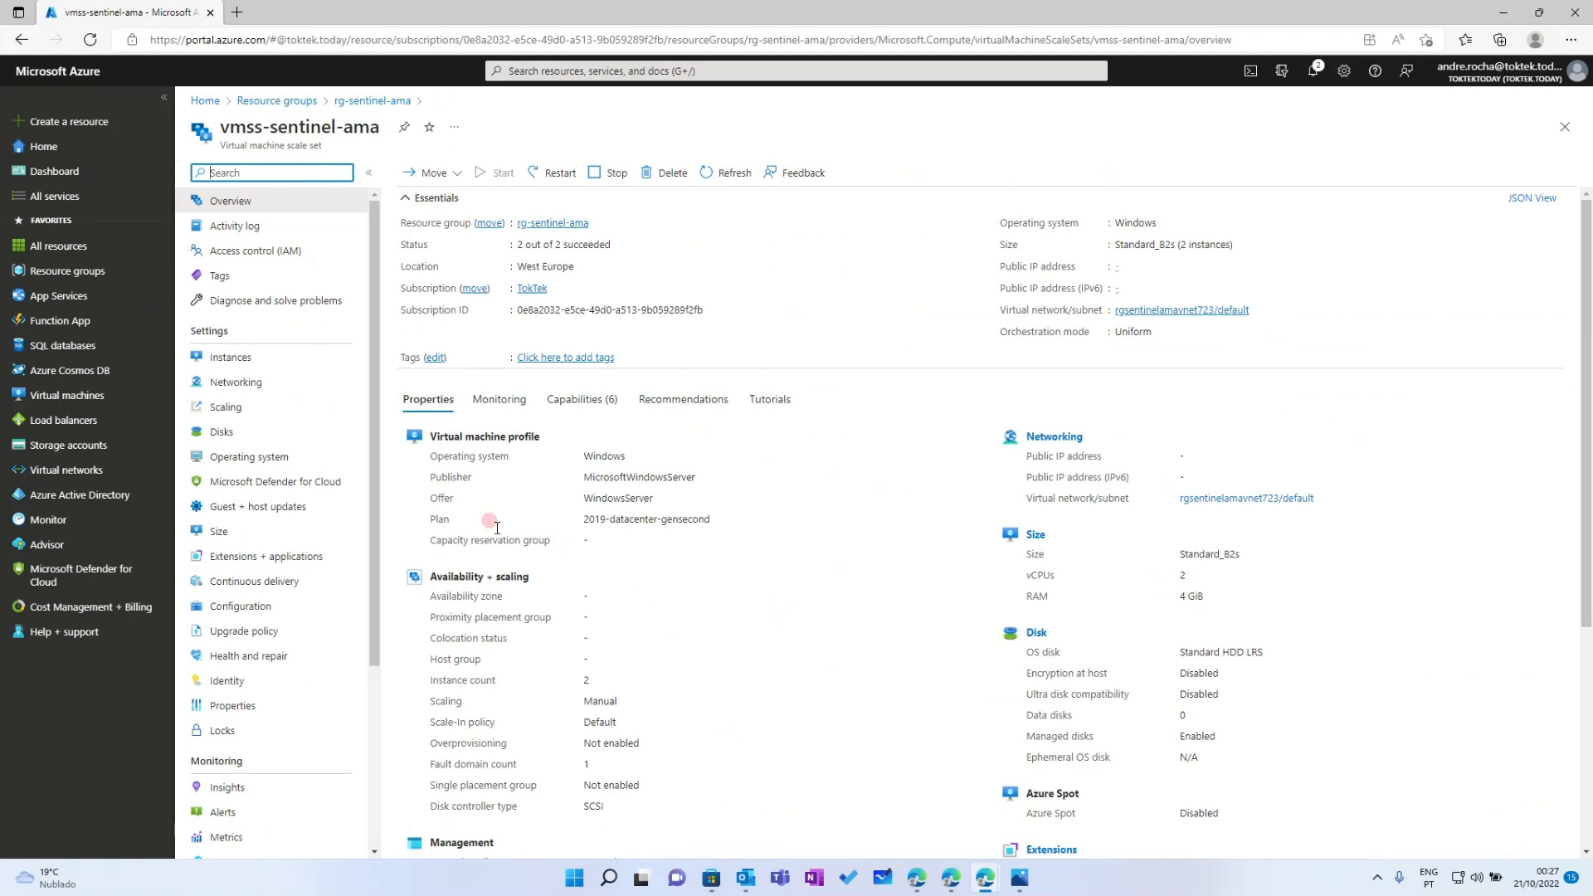
{"action": "left_click", "coordinate": [245, 557]}
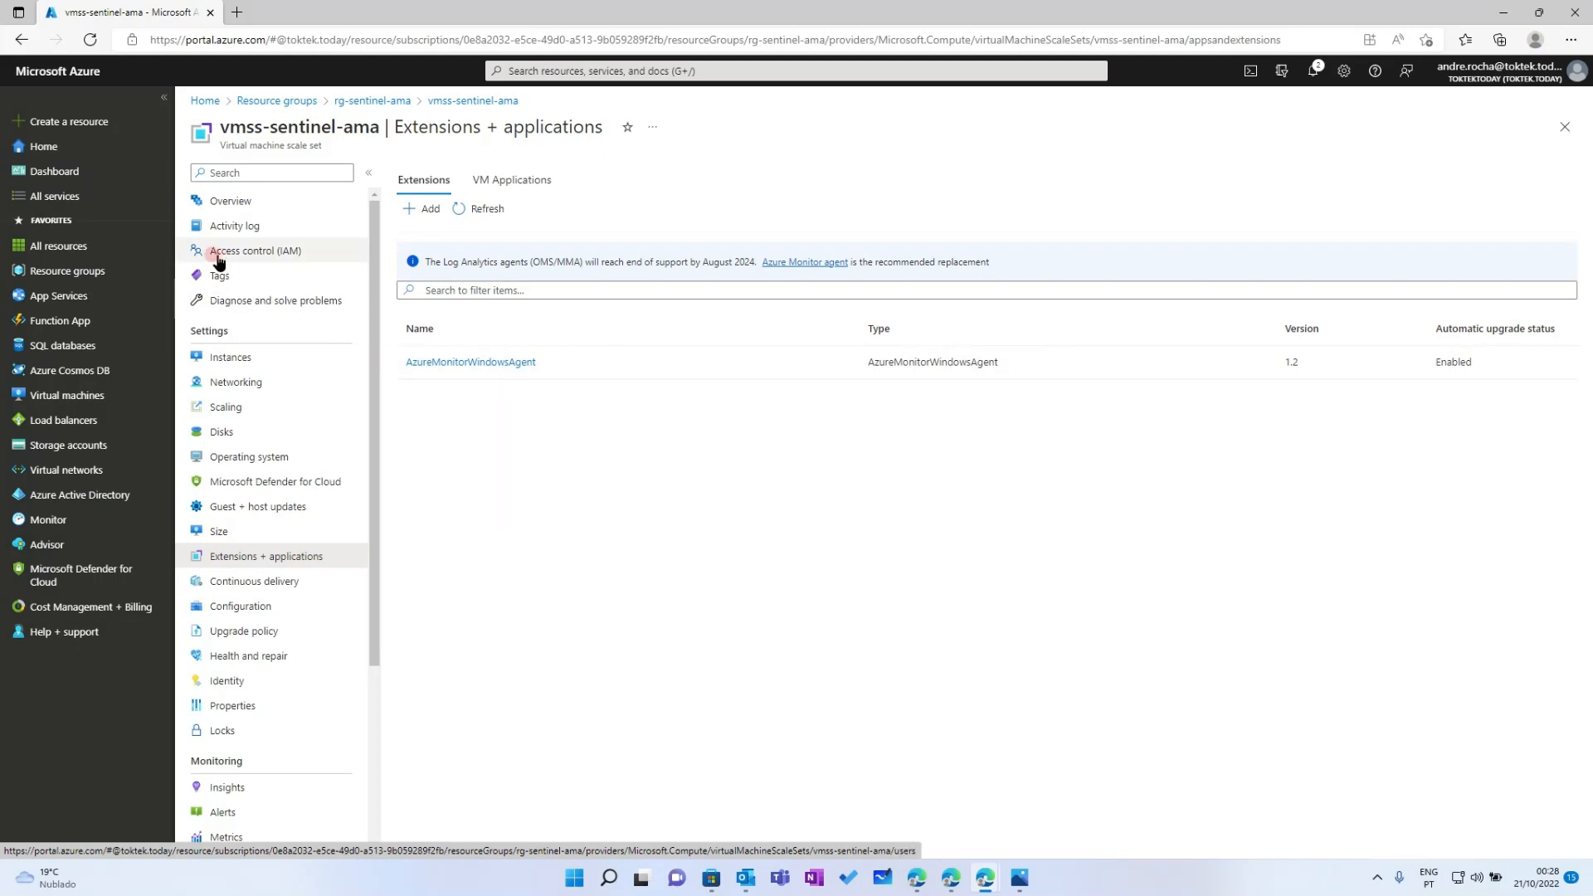
{"action": "left_click", "coordinate": [556, 72]}
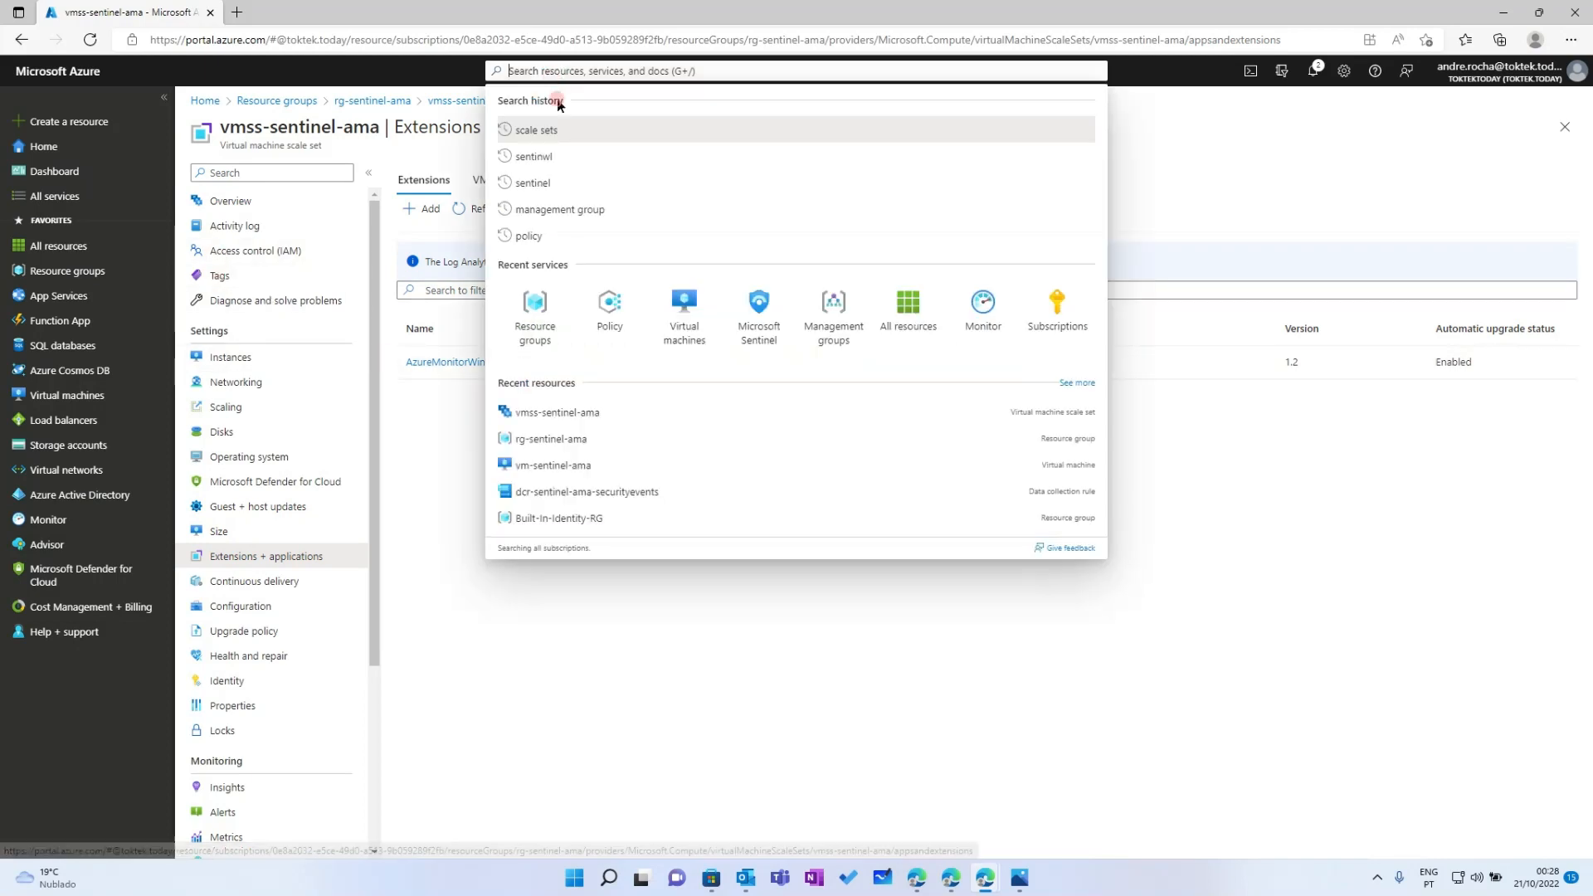
Open Policy remediation, check the tasks, and widen the Policy Definition and Assignment columns
{"action": "left_click", "coordinate": [610, 316]}
{"action": "left_click", "coordinate": [254, 285]}
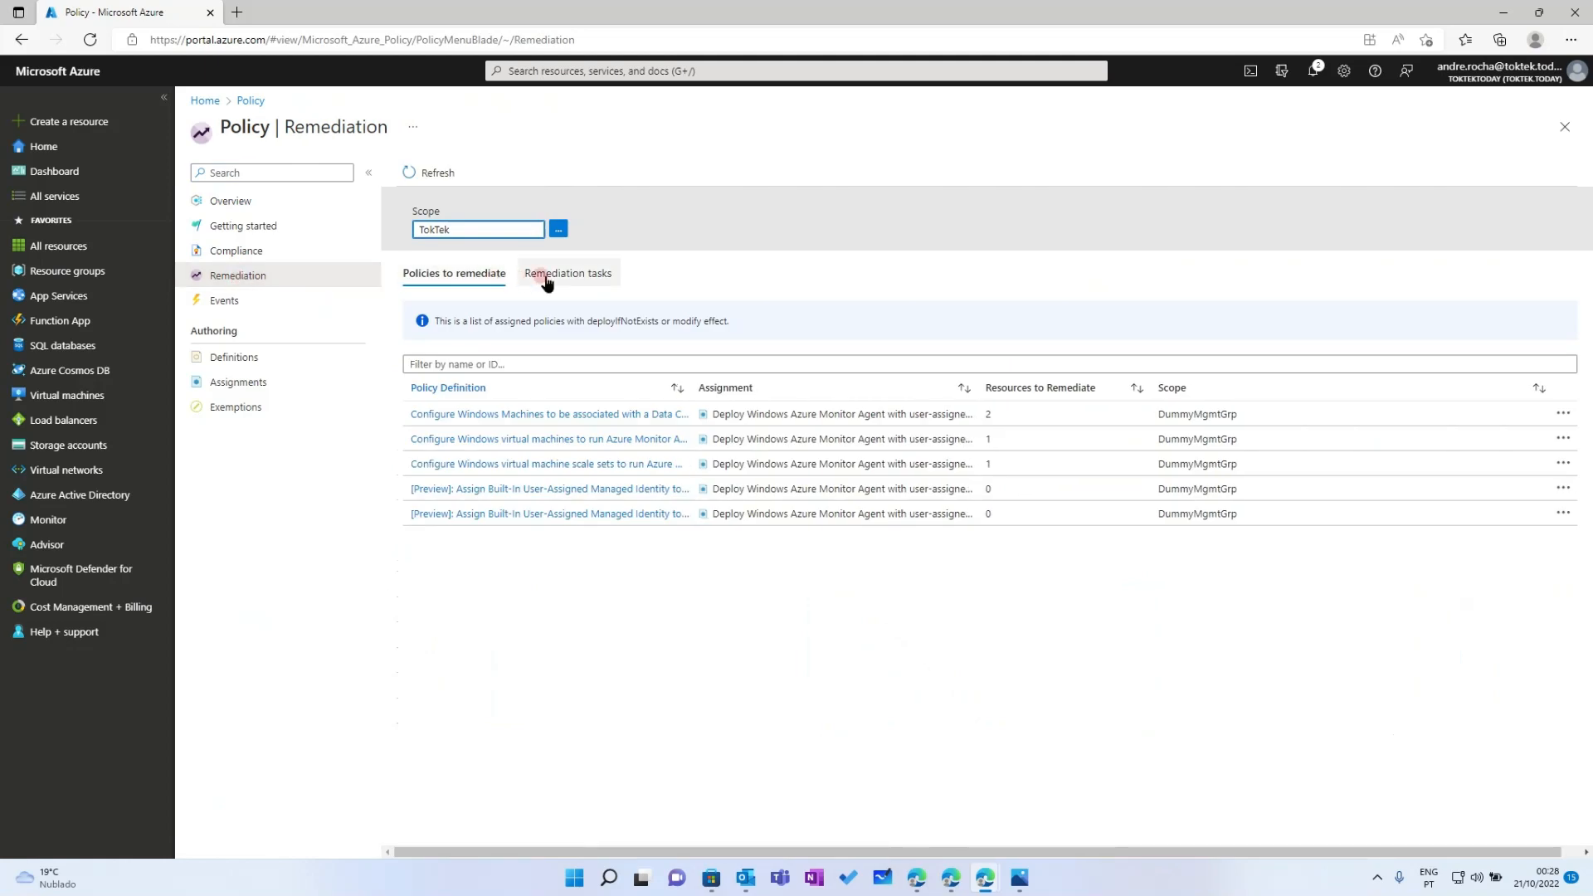
{"action": "left_click", "coordinate": [547, 280]}
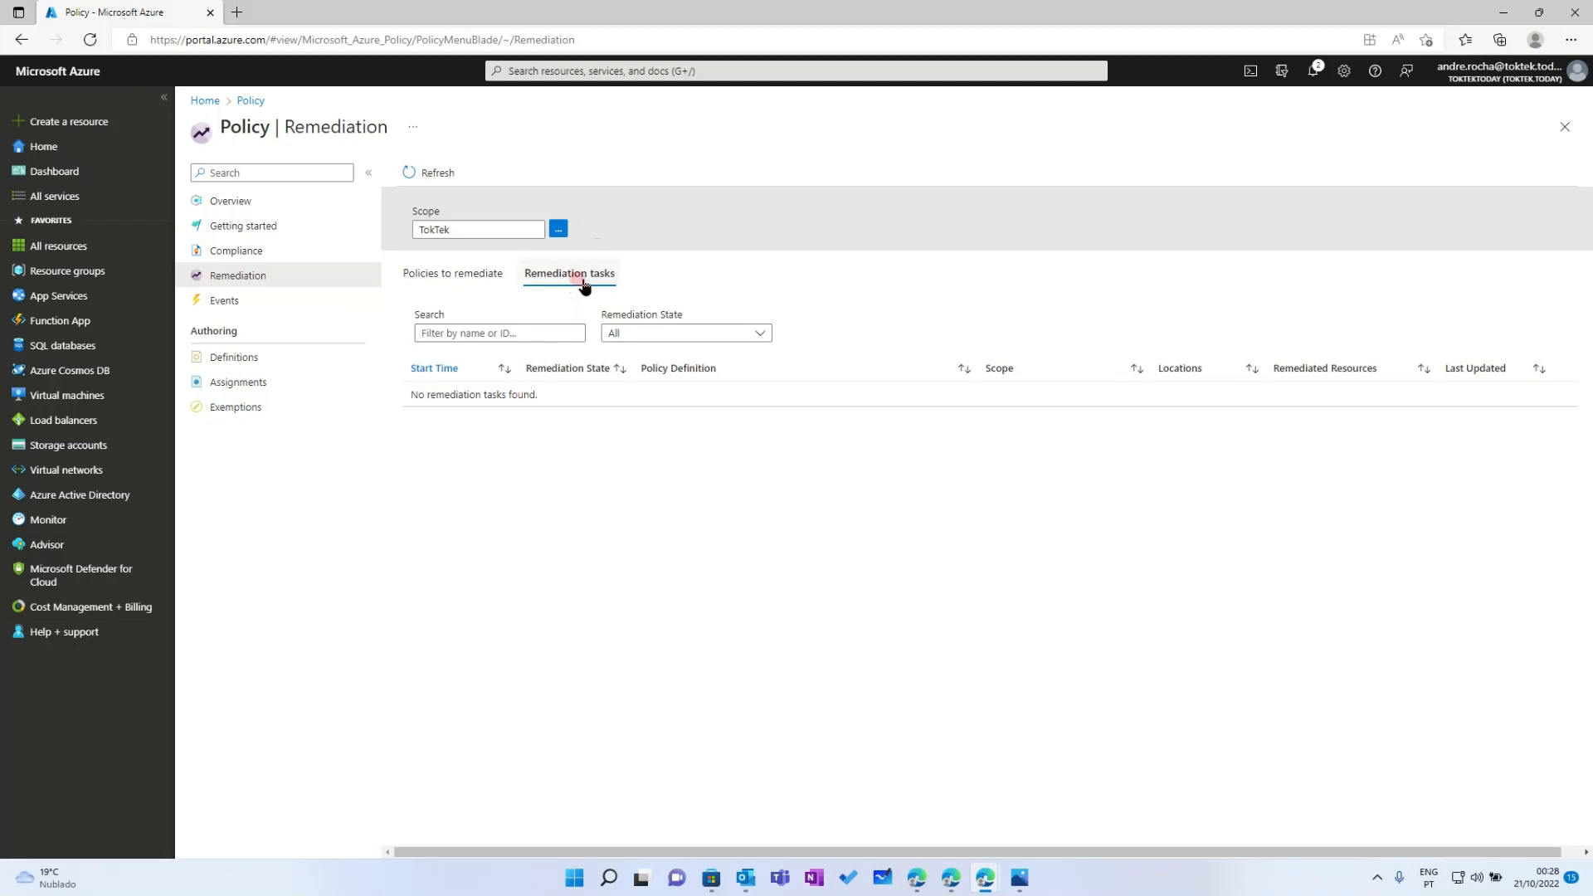
{"action": "left_click", "coordinate": [563, 387]}
{"action": "left_click", "coordinate": [444, 273]}
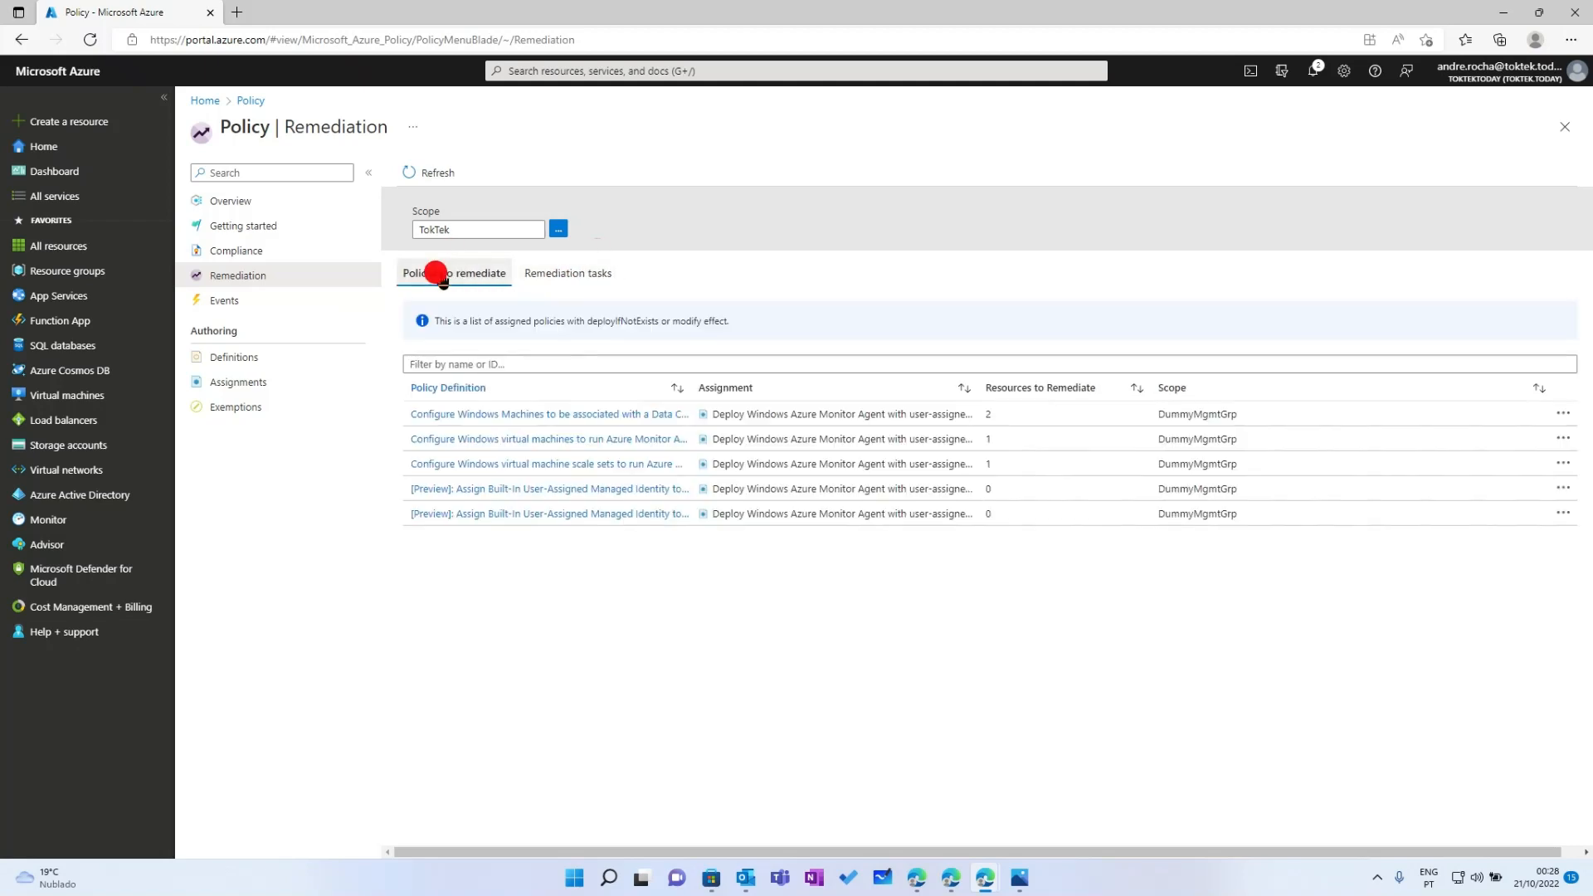
{"action": "left_click", "coordinate": [738, 553]}
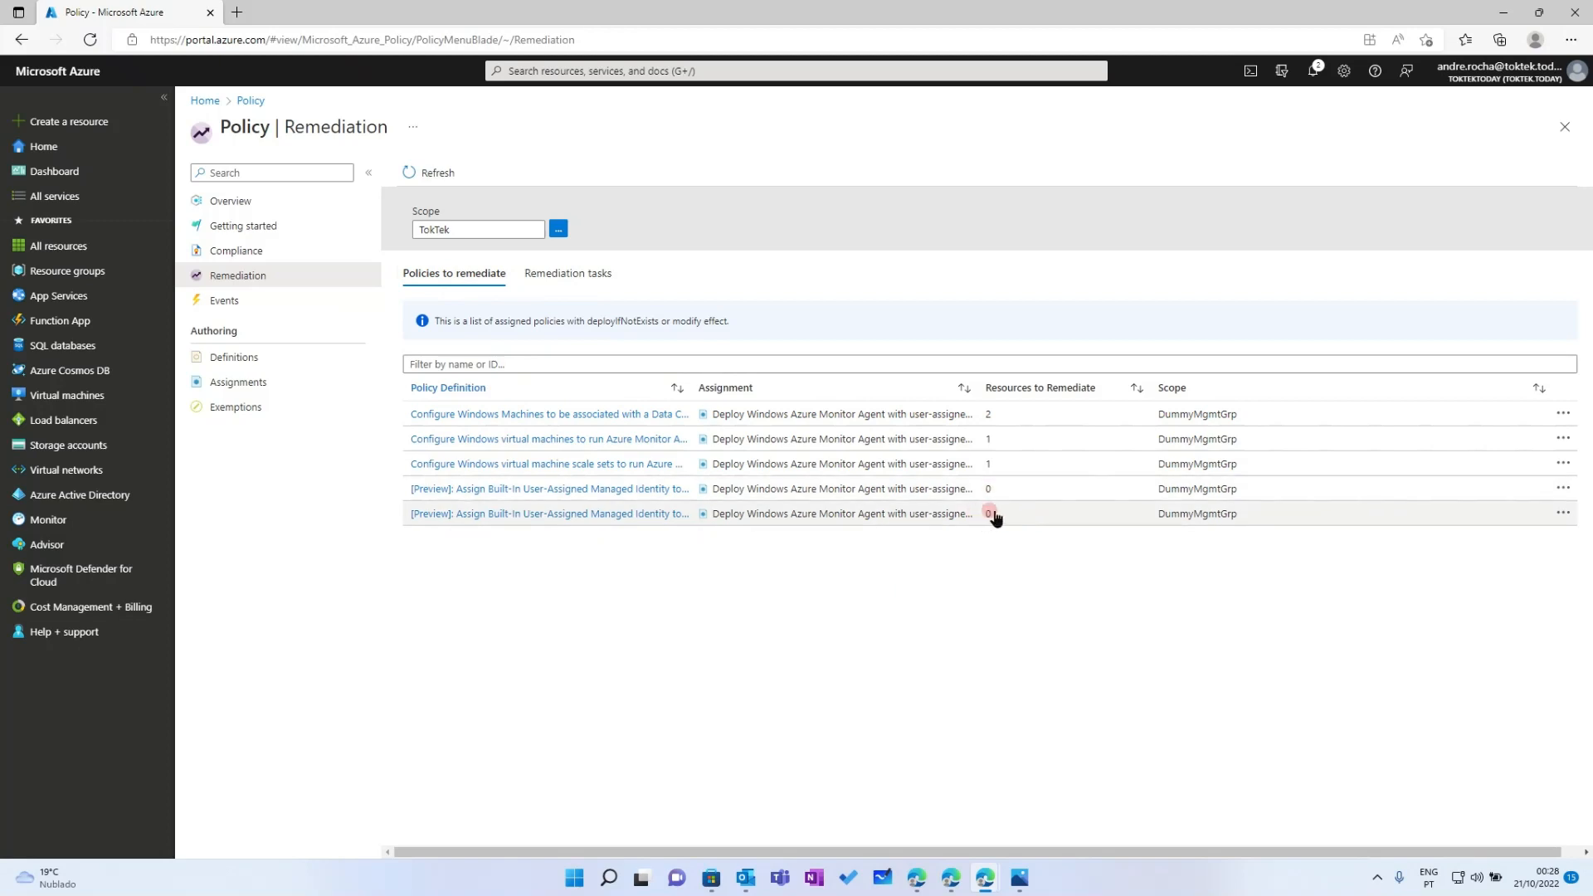
{"action": "left_click_drag", "start_coordinate": [690, 385], "coordinate": [856, 384]}
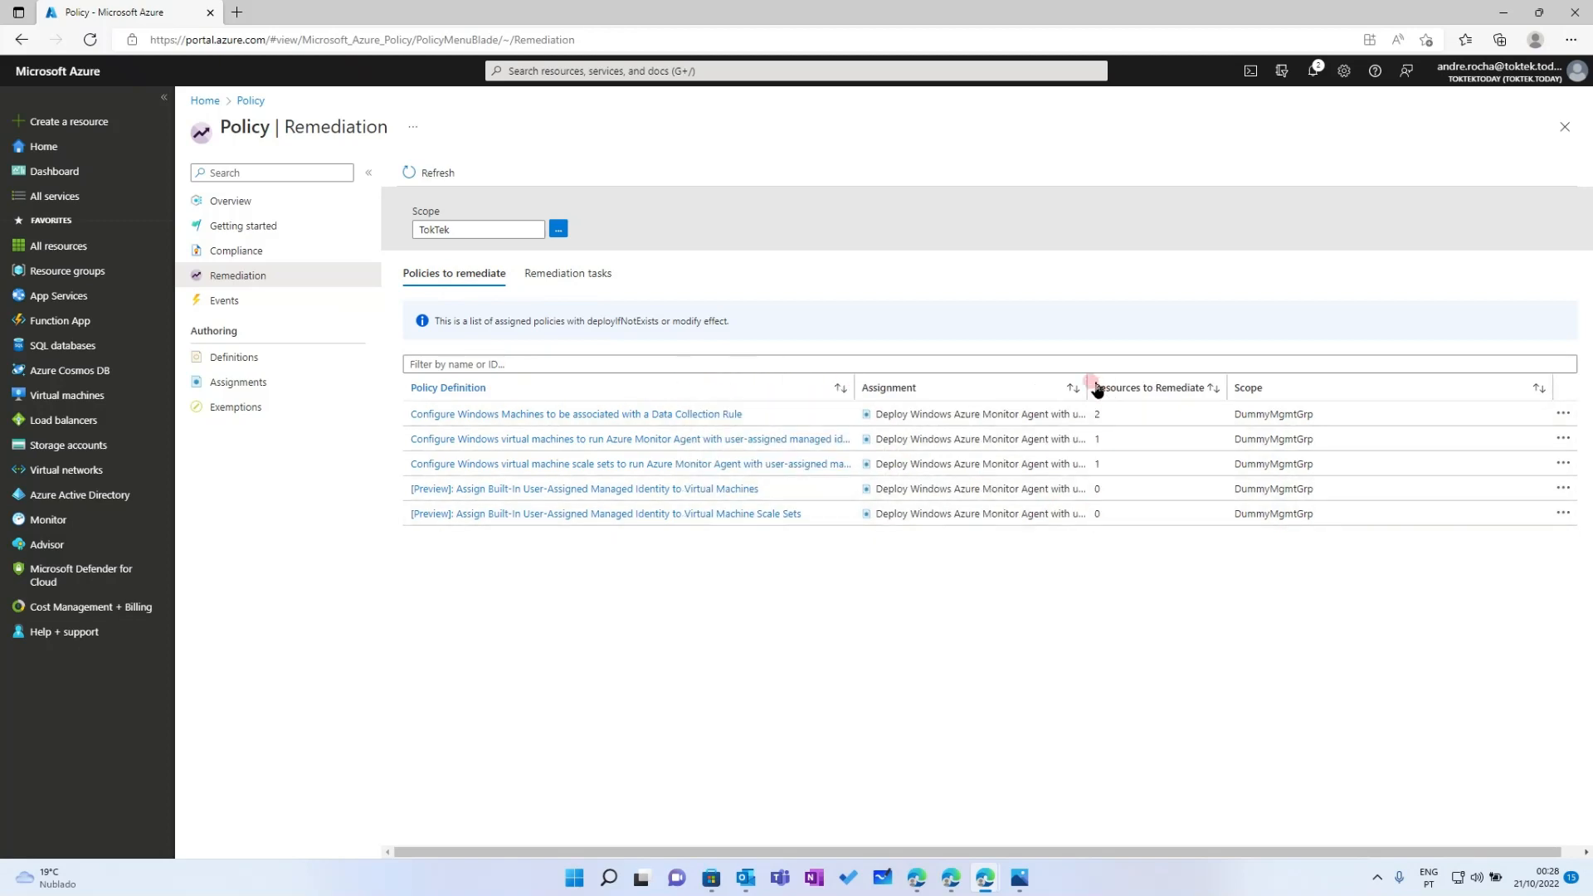
{"action": "left_click_drag", "start_coordinate": [1086, 382], "coordinate": [1108, 383]}
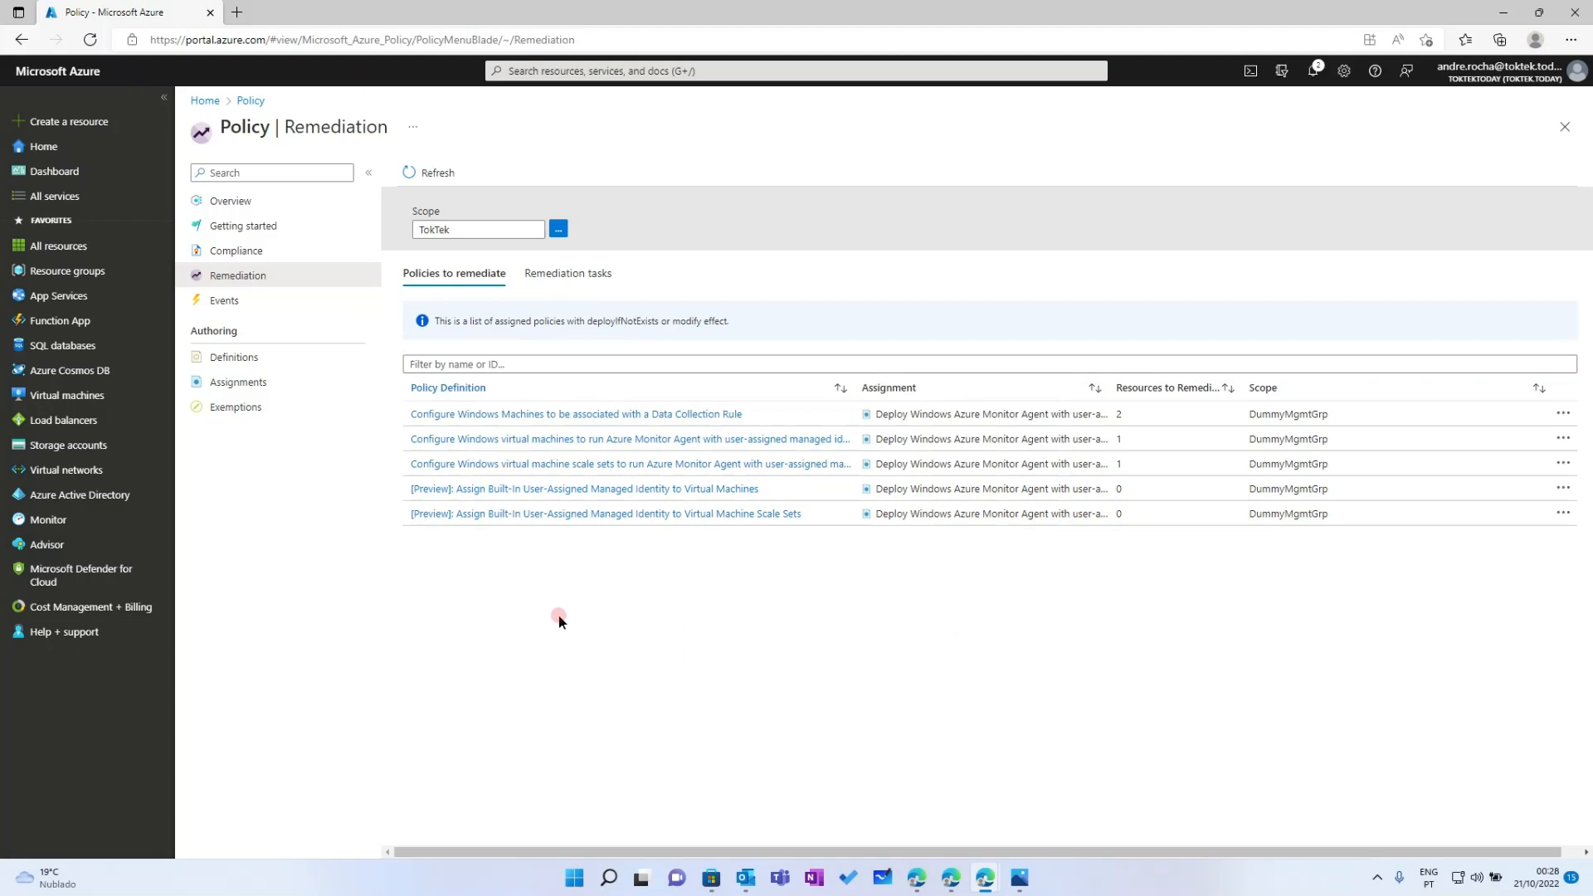
Recheck compliance and tasks, then start remediating the Data Collection Rule association policy
{"action": "left_click", "coordinate": [237, 251]}
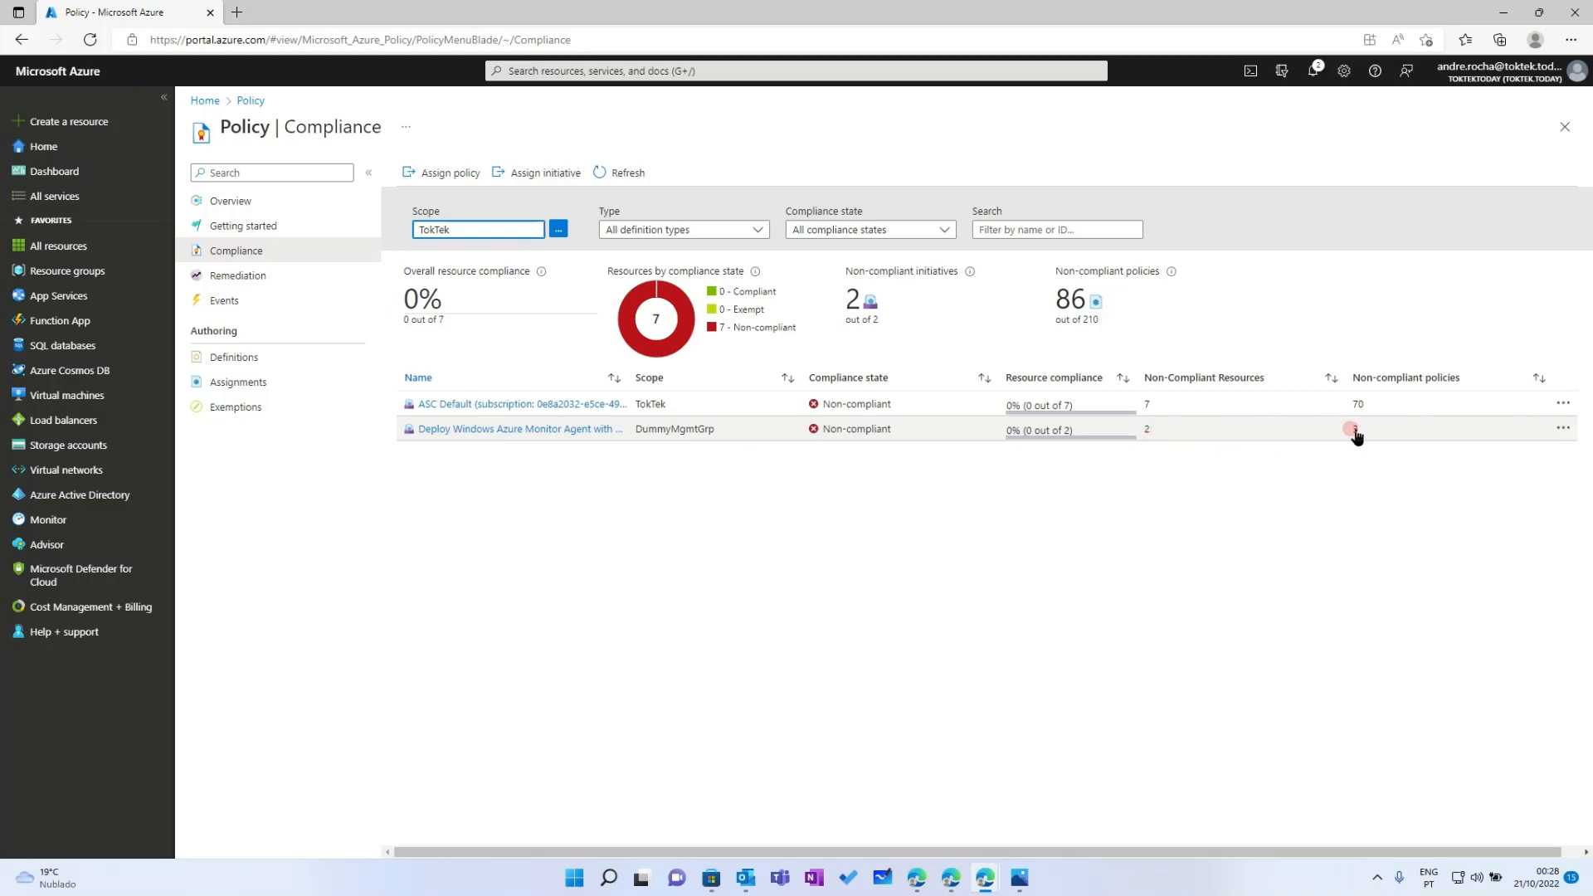
{"action": "left_click", "coordinate": [1299, 473]}
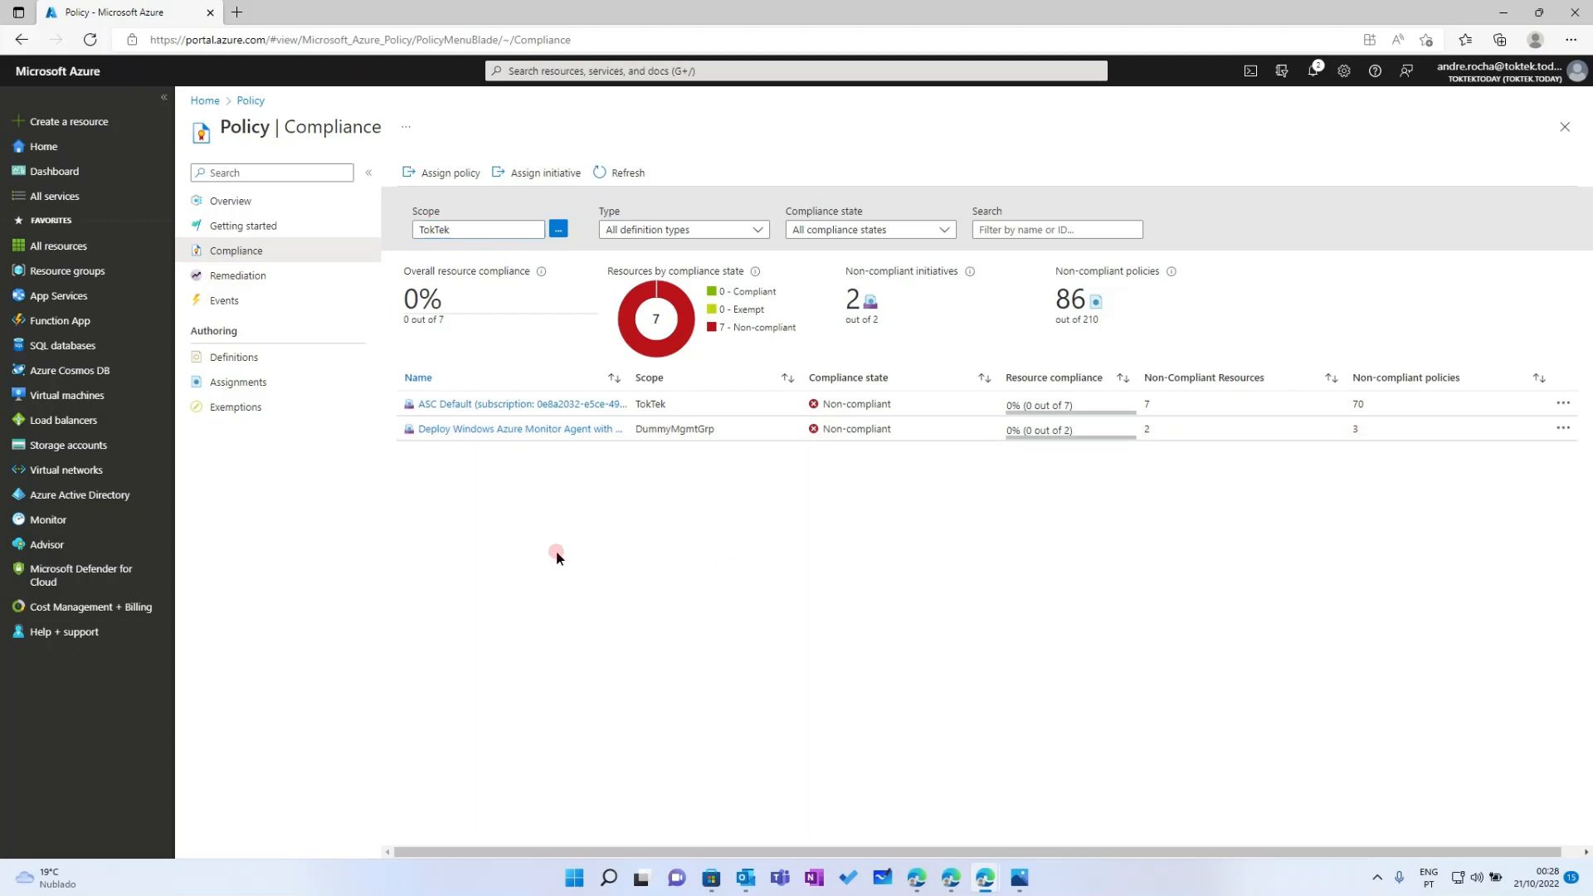
{"action": "left_click", "coordinate": [239, 275]}
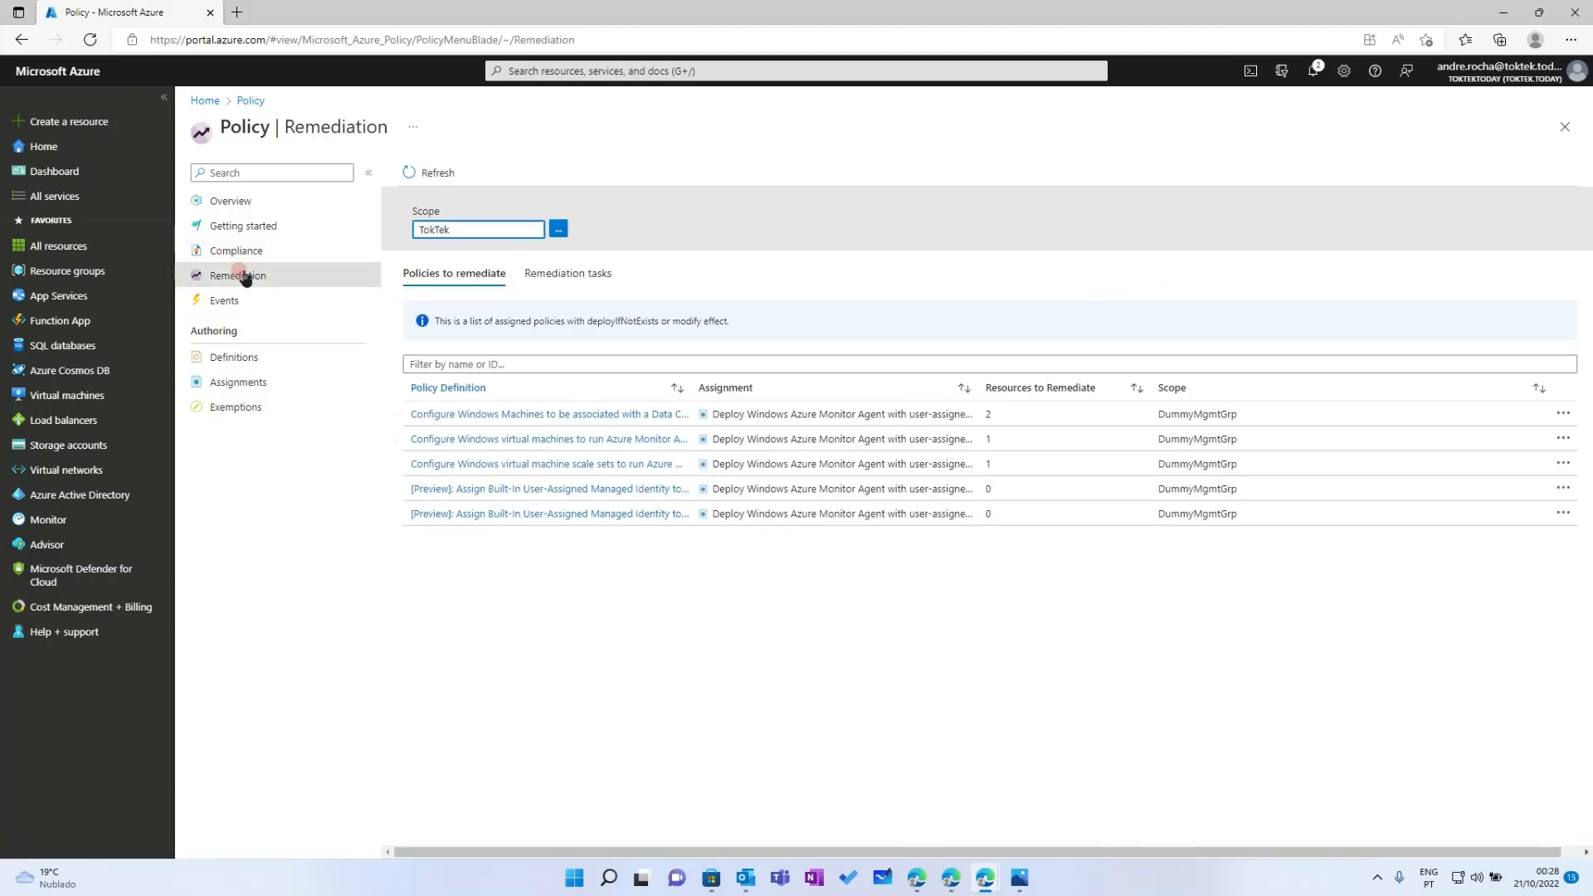
{"action": "left_click", "coordinate": [552, 282]}
{"action": "left_click", "coordinate": [423, 172]}
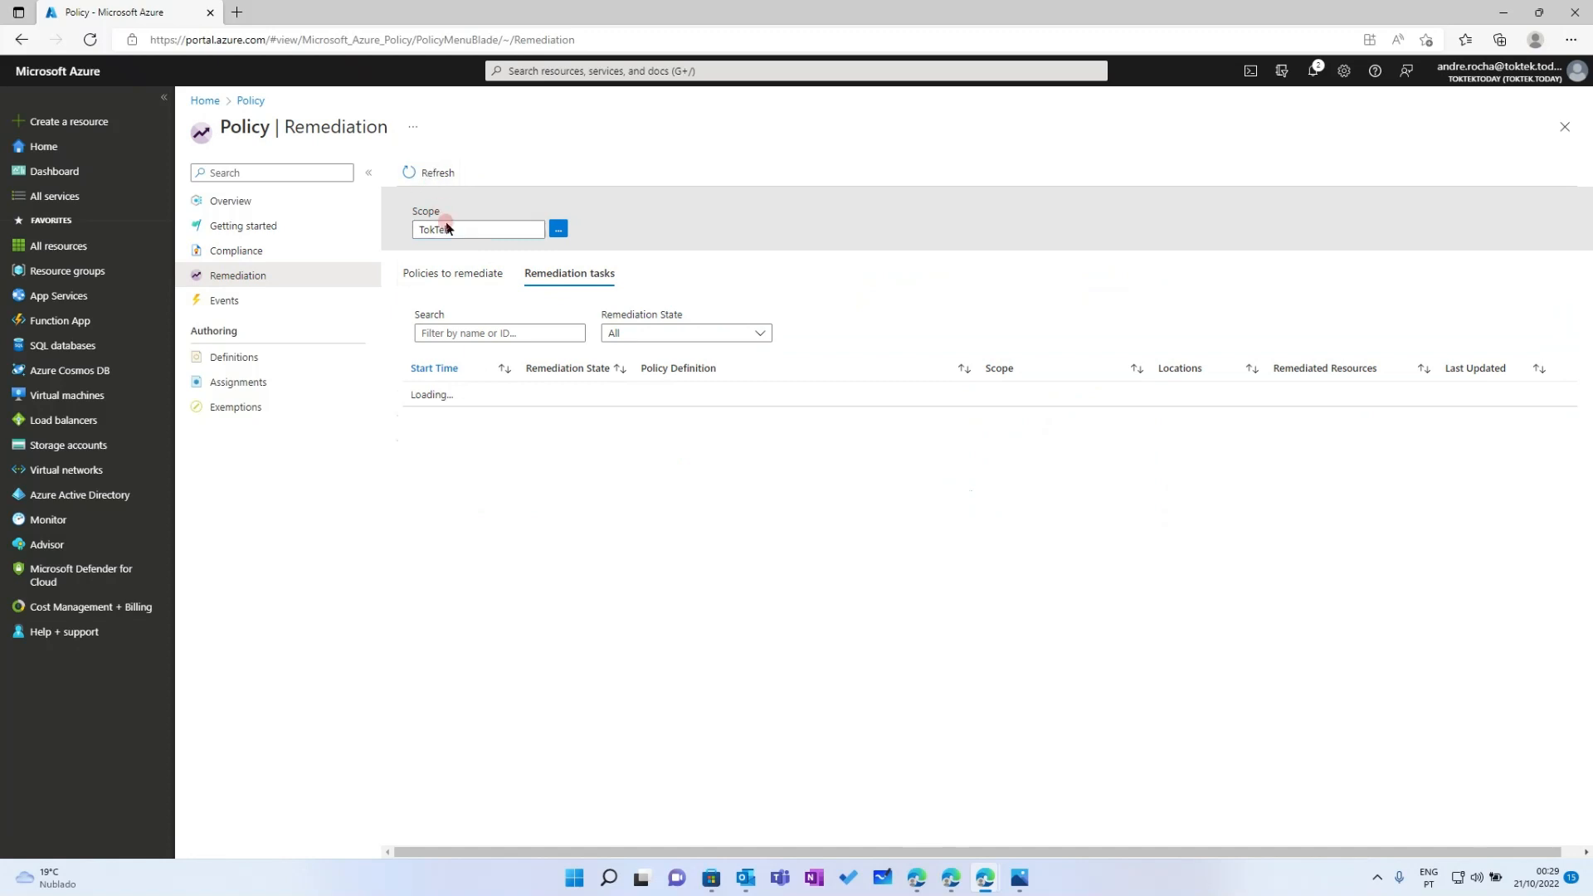
{"action": "left_click", "coordinate": [455, 278]}
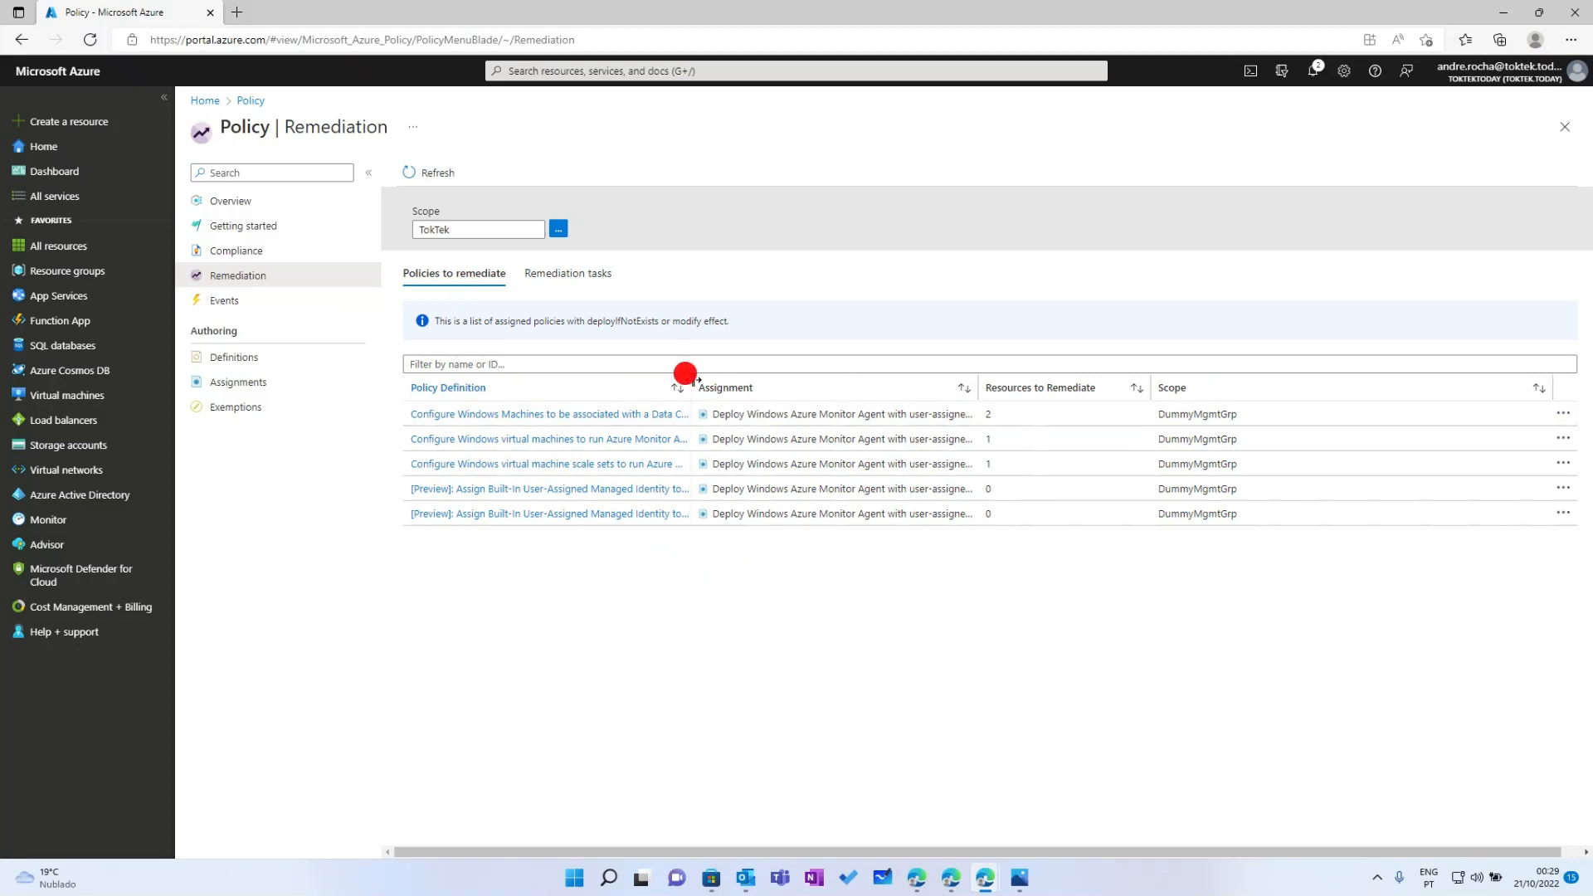
{"action": "left_click_drag", "start_coordinate": [694, 380], "coordinate": [840, 380]}
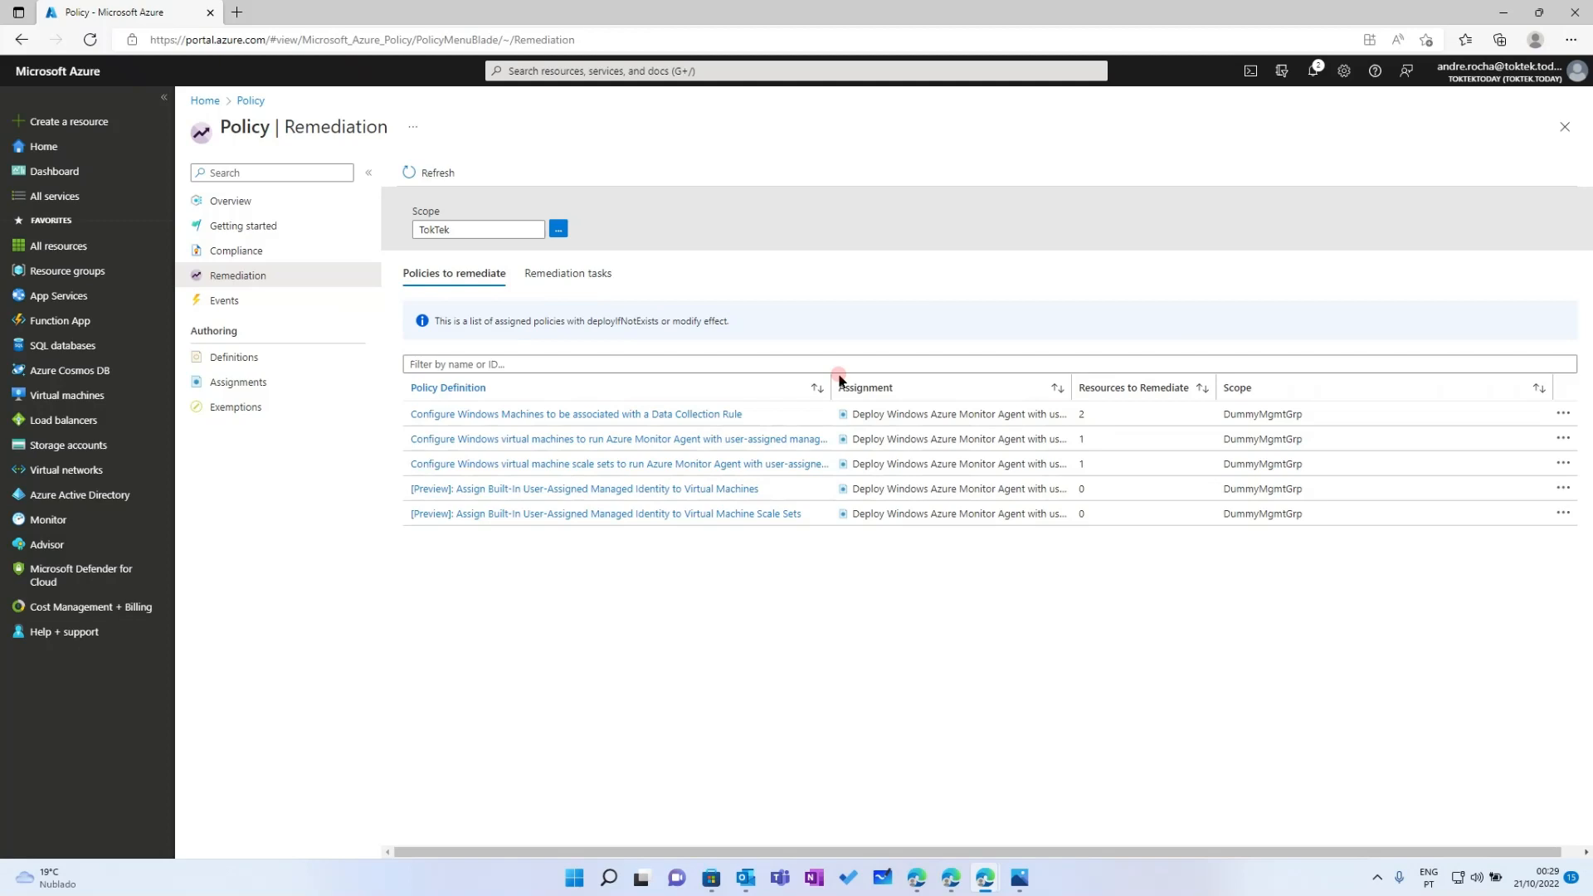
{"action": "left_click", "coordinate": [548, 414]}
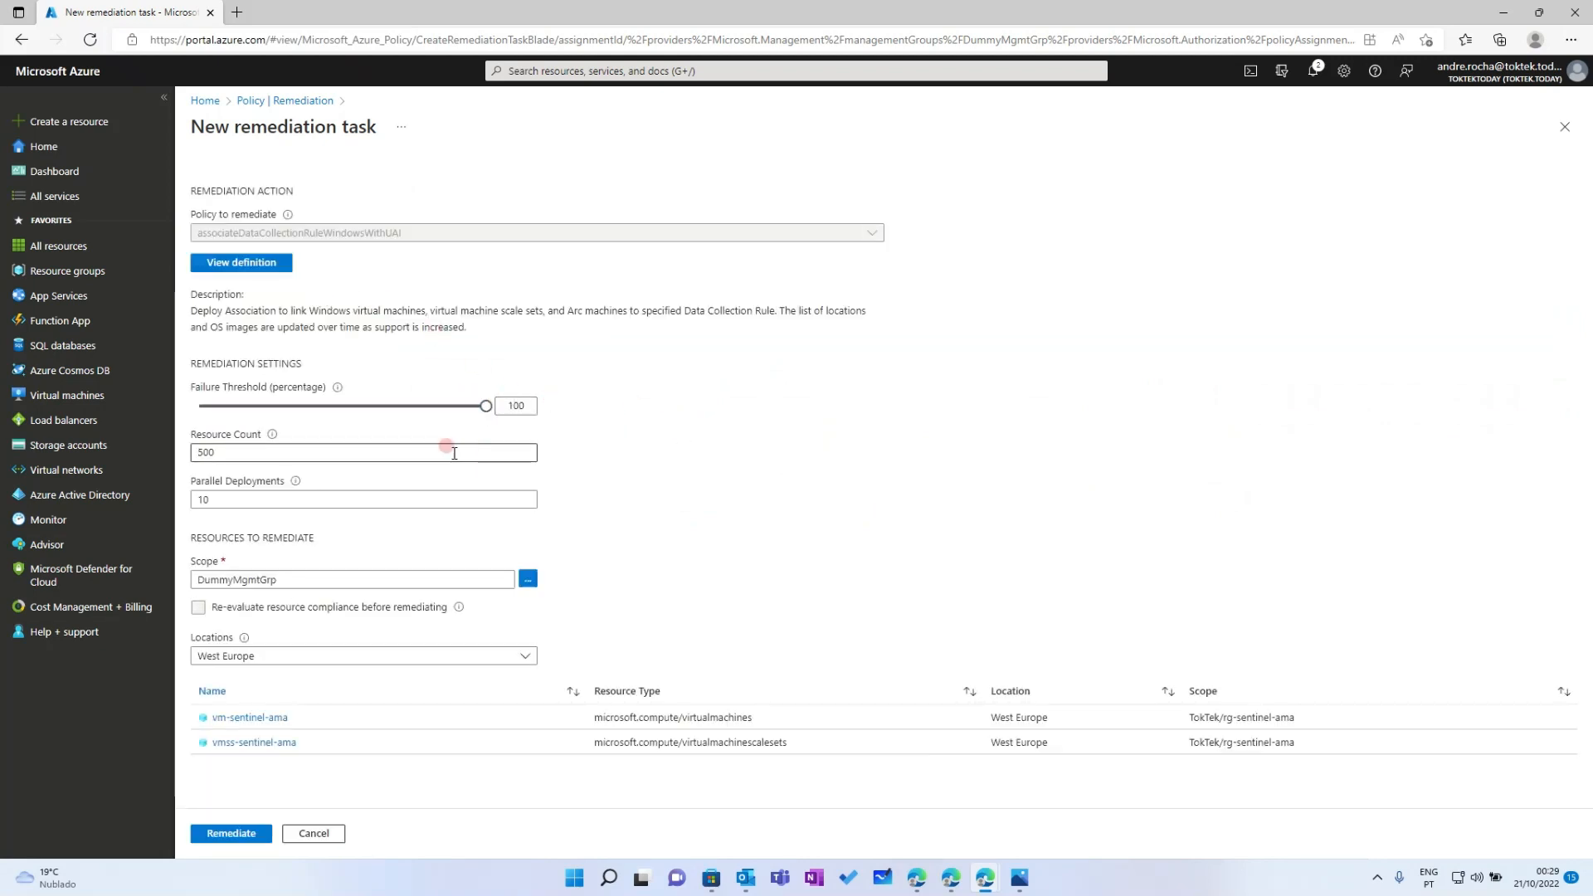
Create the Data Collection Rule association remediation for vm-sentinel-ama and vmss-sentinel-ama
{"action": "left_click", "coordinate": [231, 834]}
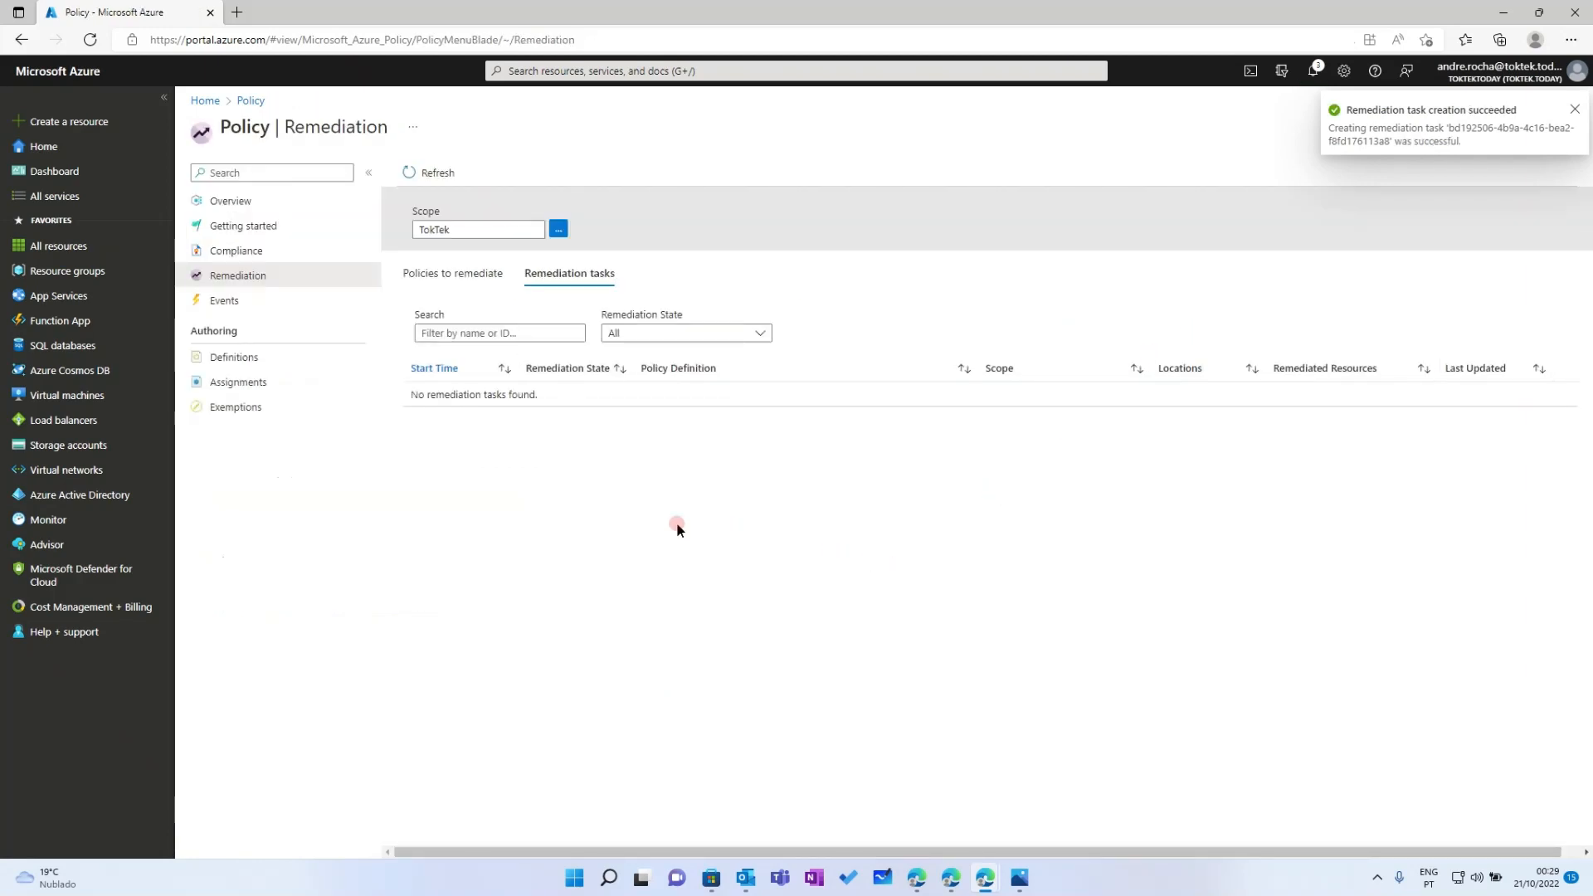
{"action": "left_click", "coordinate": [245, 277]}
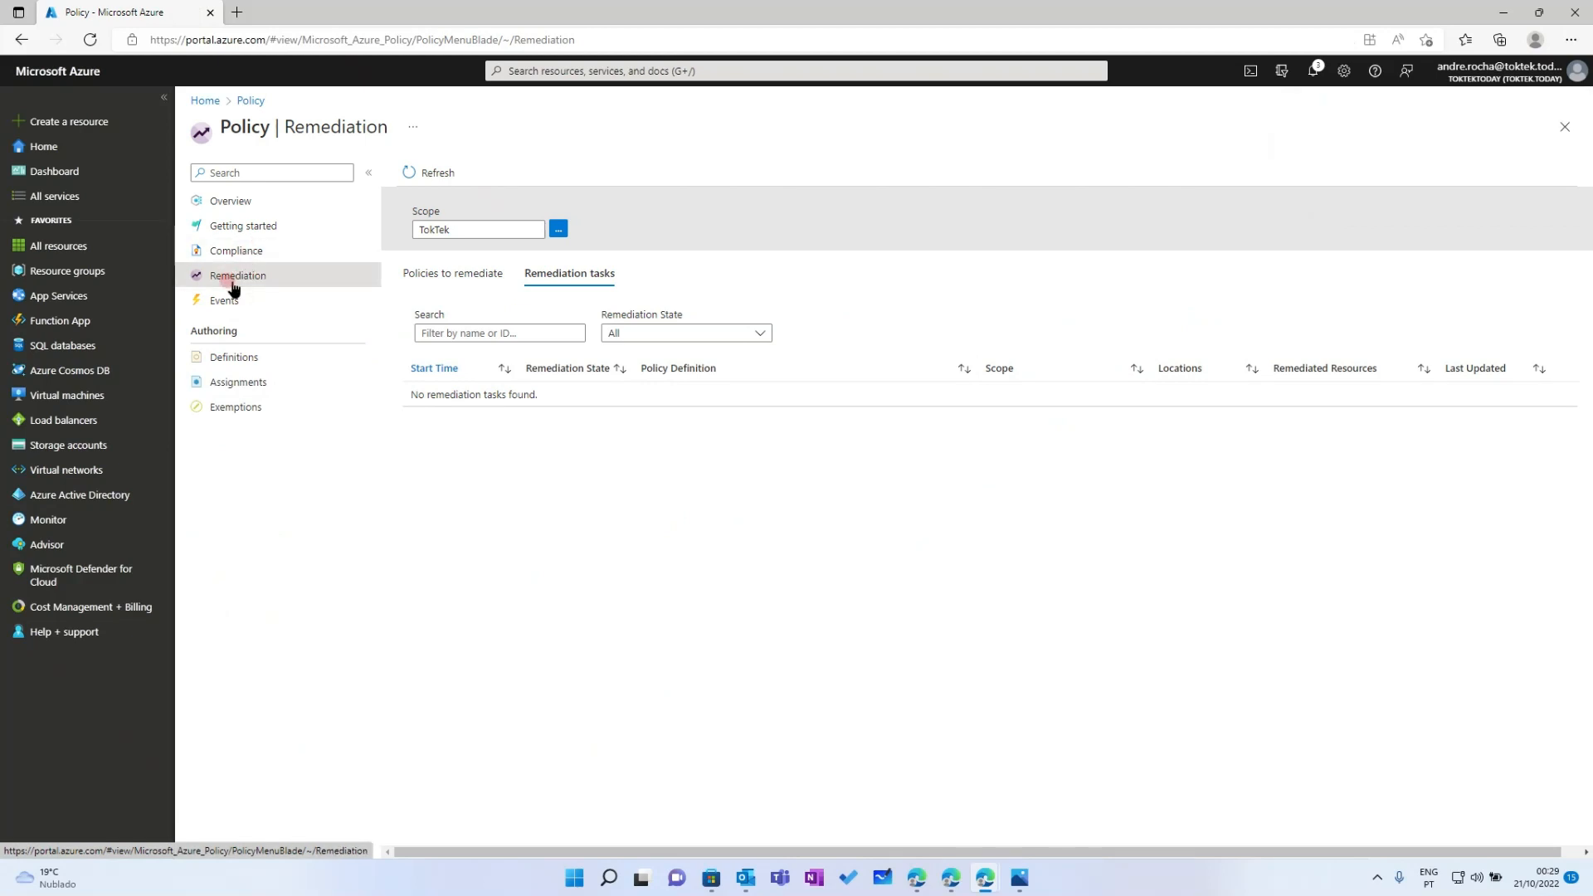
{"action": "left_click", "coordinate": [449, 280]}
Verify the new remediation task and refresh compliance, now 50% (1 of 2 resources)
{"action": "left_click", "coordinate": [569, 273]}
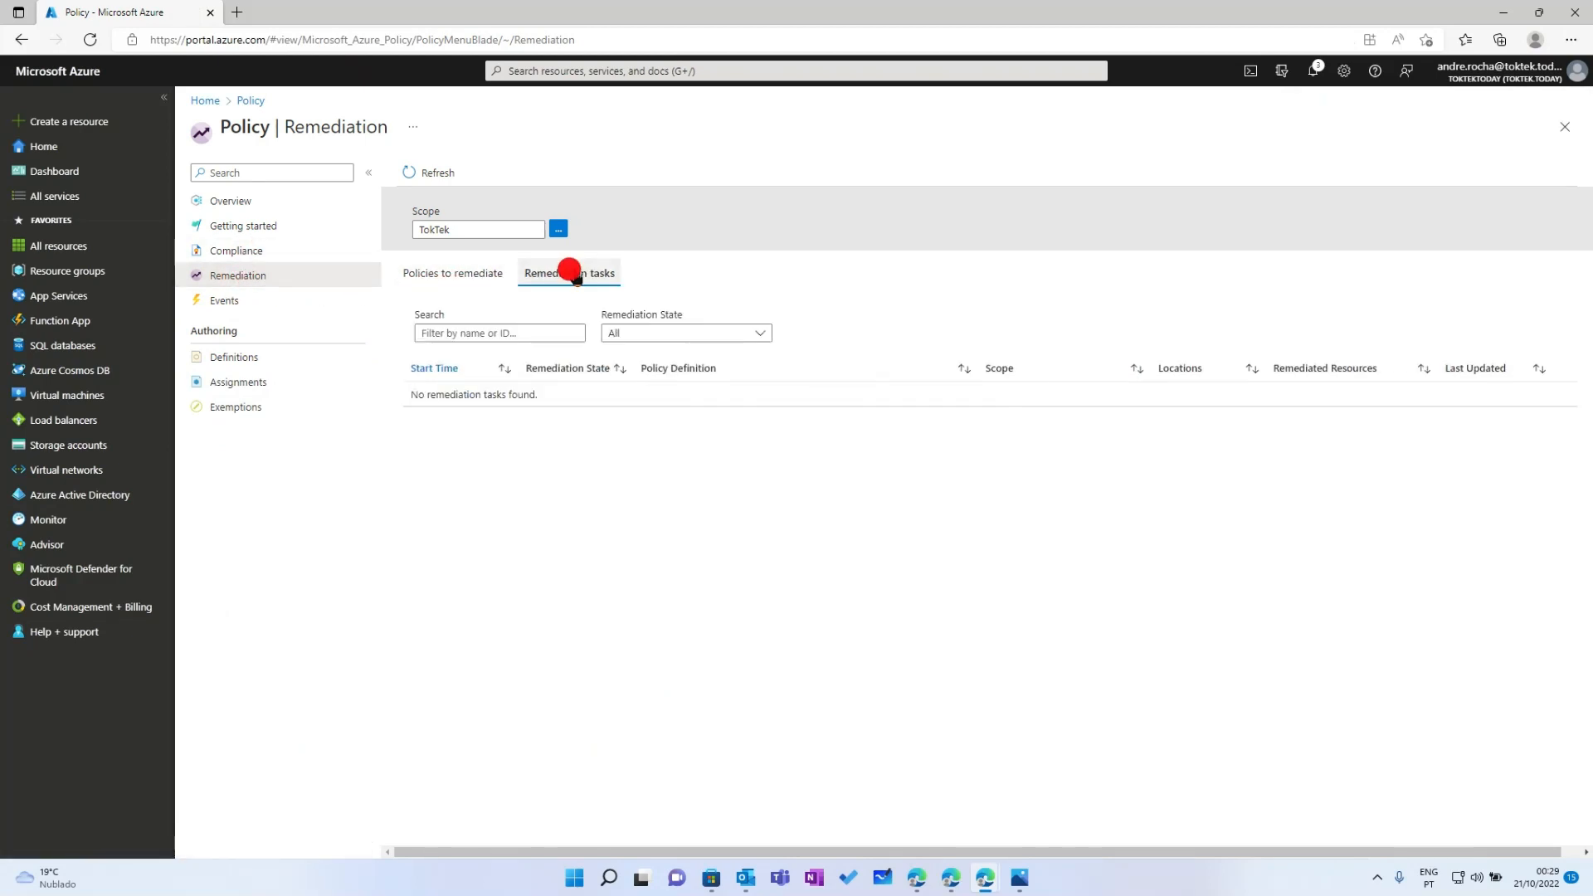
{"action": "left_click", "coordinate": [429, 172]}
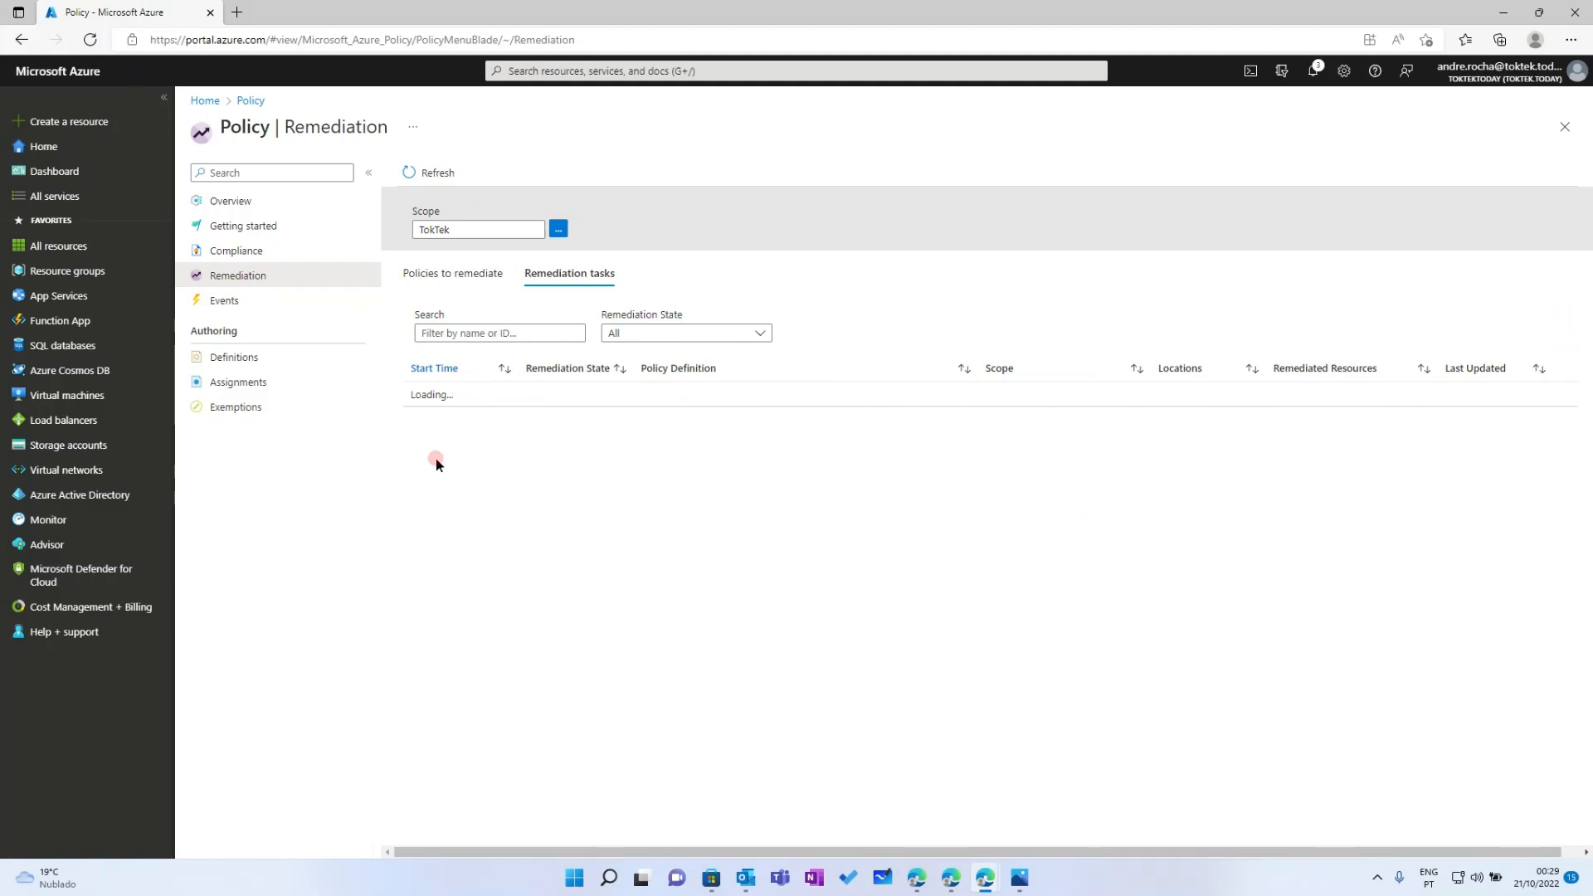
{"action": "left_click", "coordinate": [264, 249]}
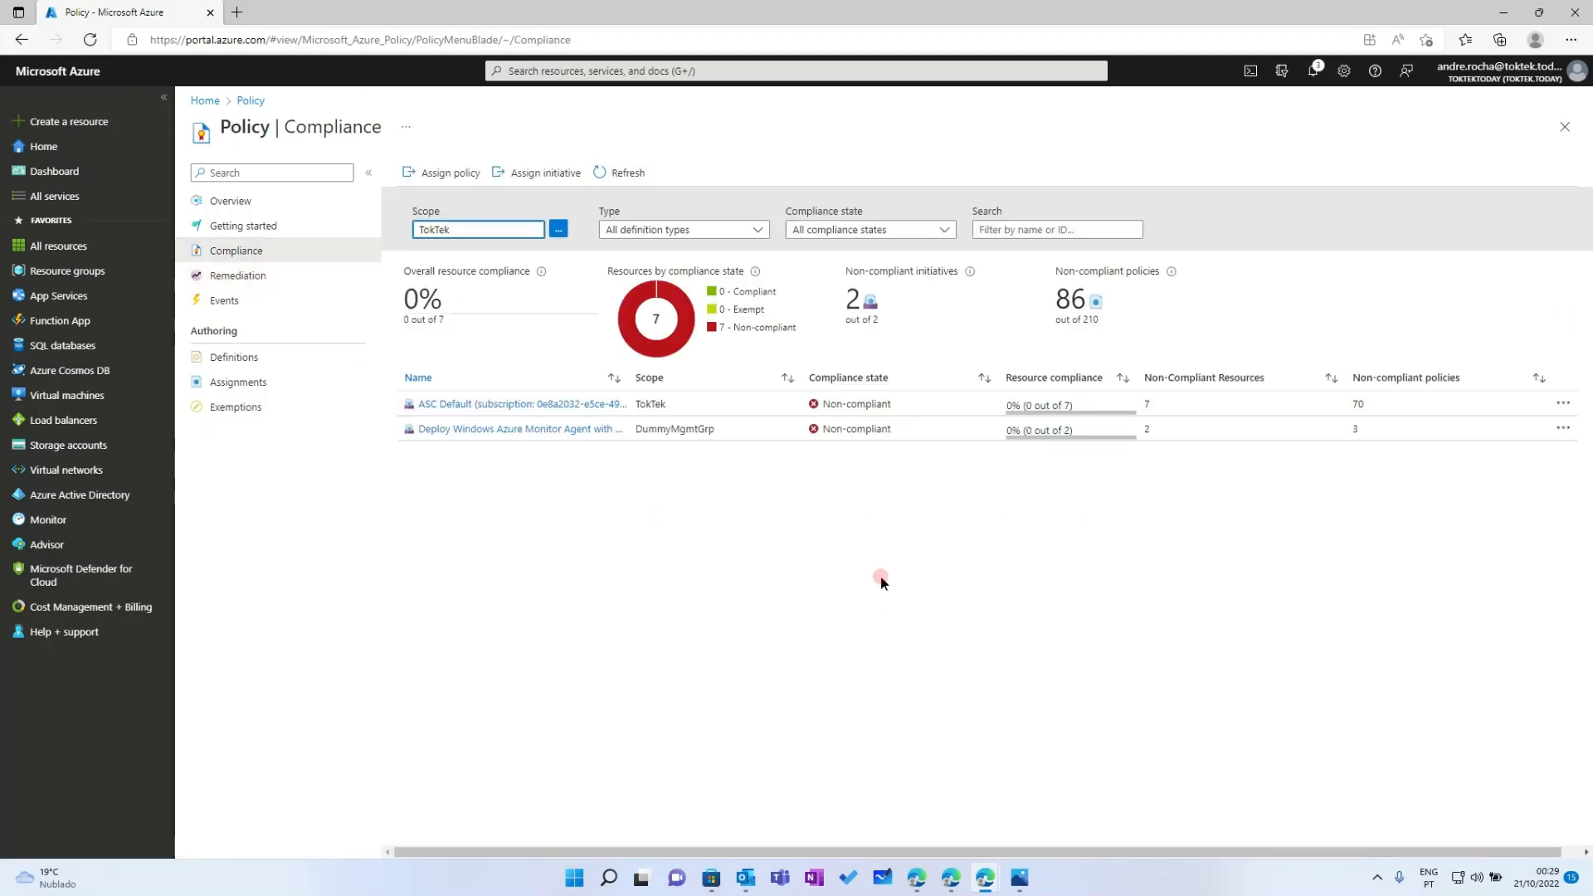
{"action": "left_click", "coordinate": [601, 173]}
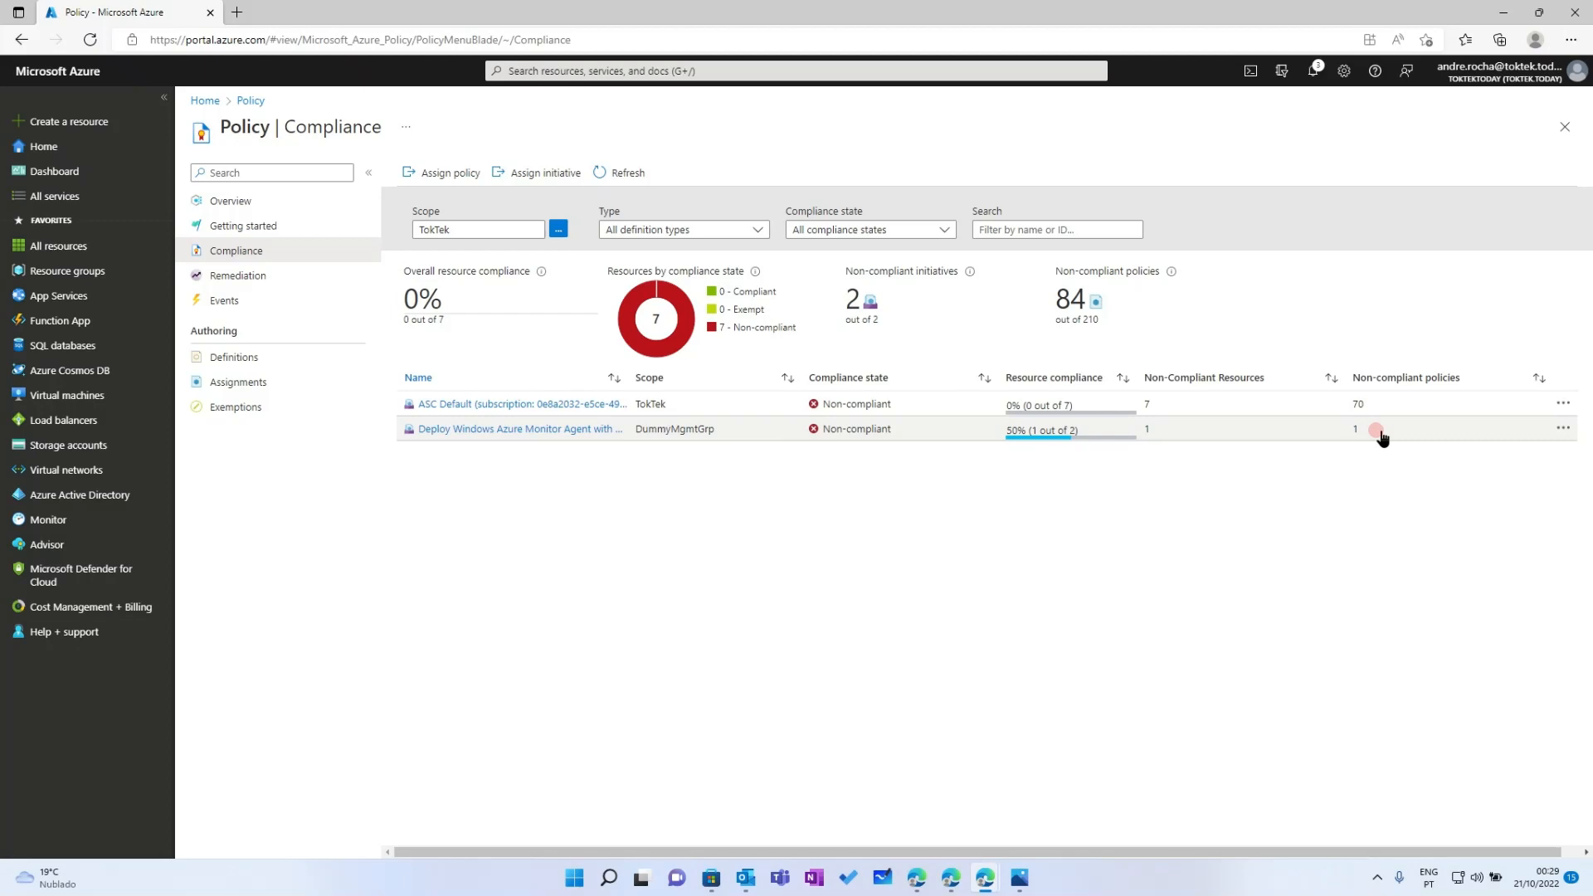
Open the Deploy Windows Azure Monitor Agent compliance details and widen the Name and Effect Type columns
{"action": "left_click", "coordinate": [545, 430]}
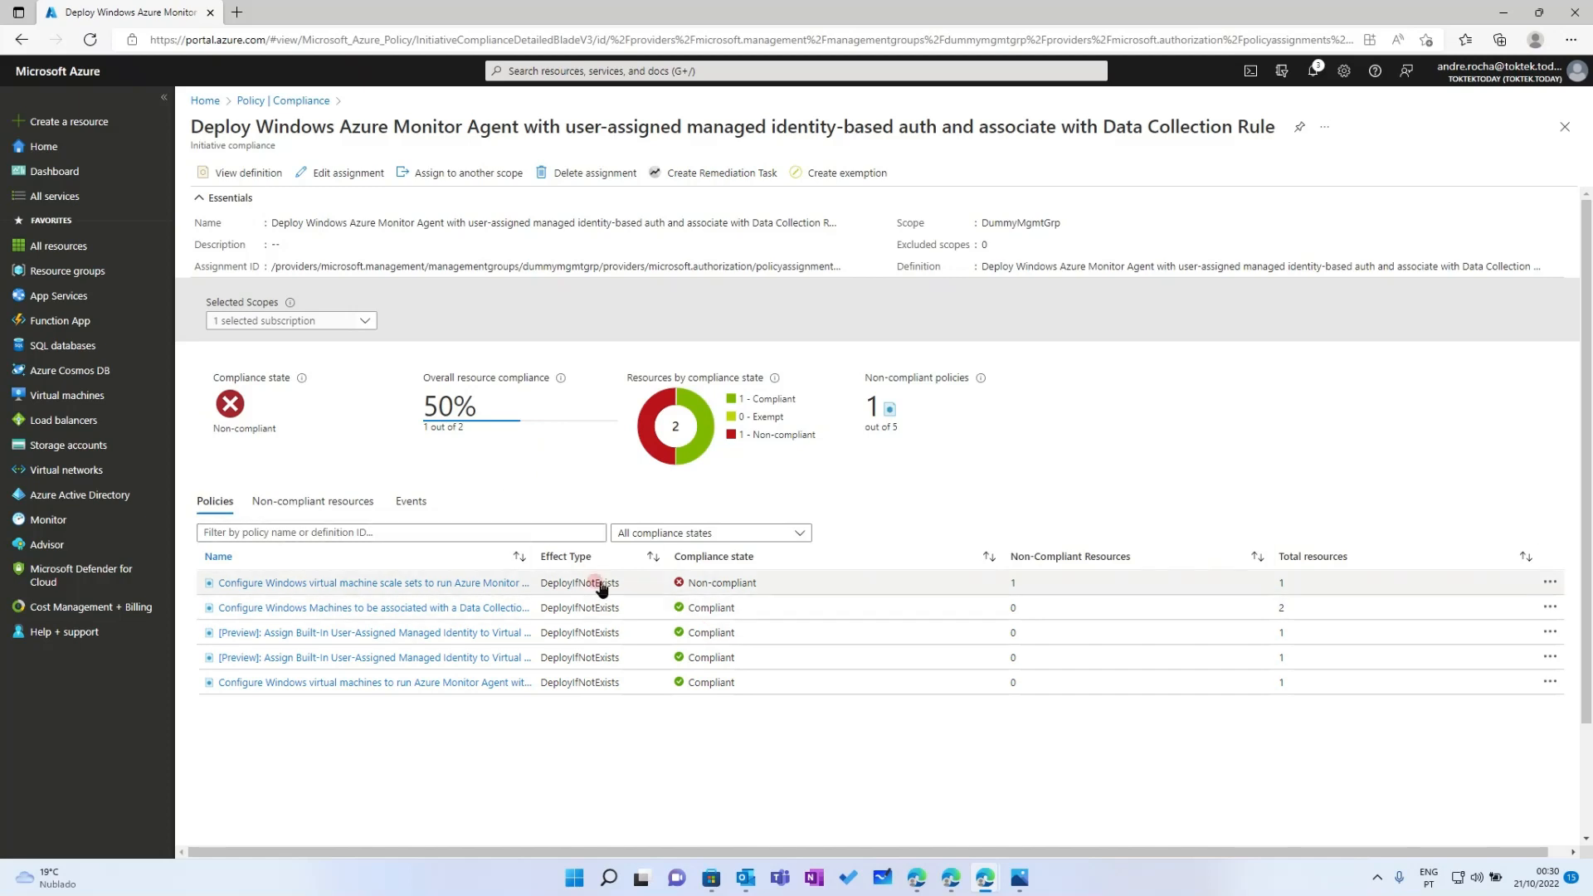
{"action": "left_click_drag", "start_coordinate": [533, 556], "coordinate": [676, 560]}
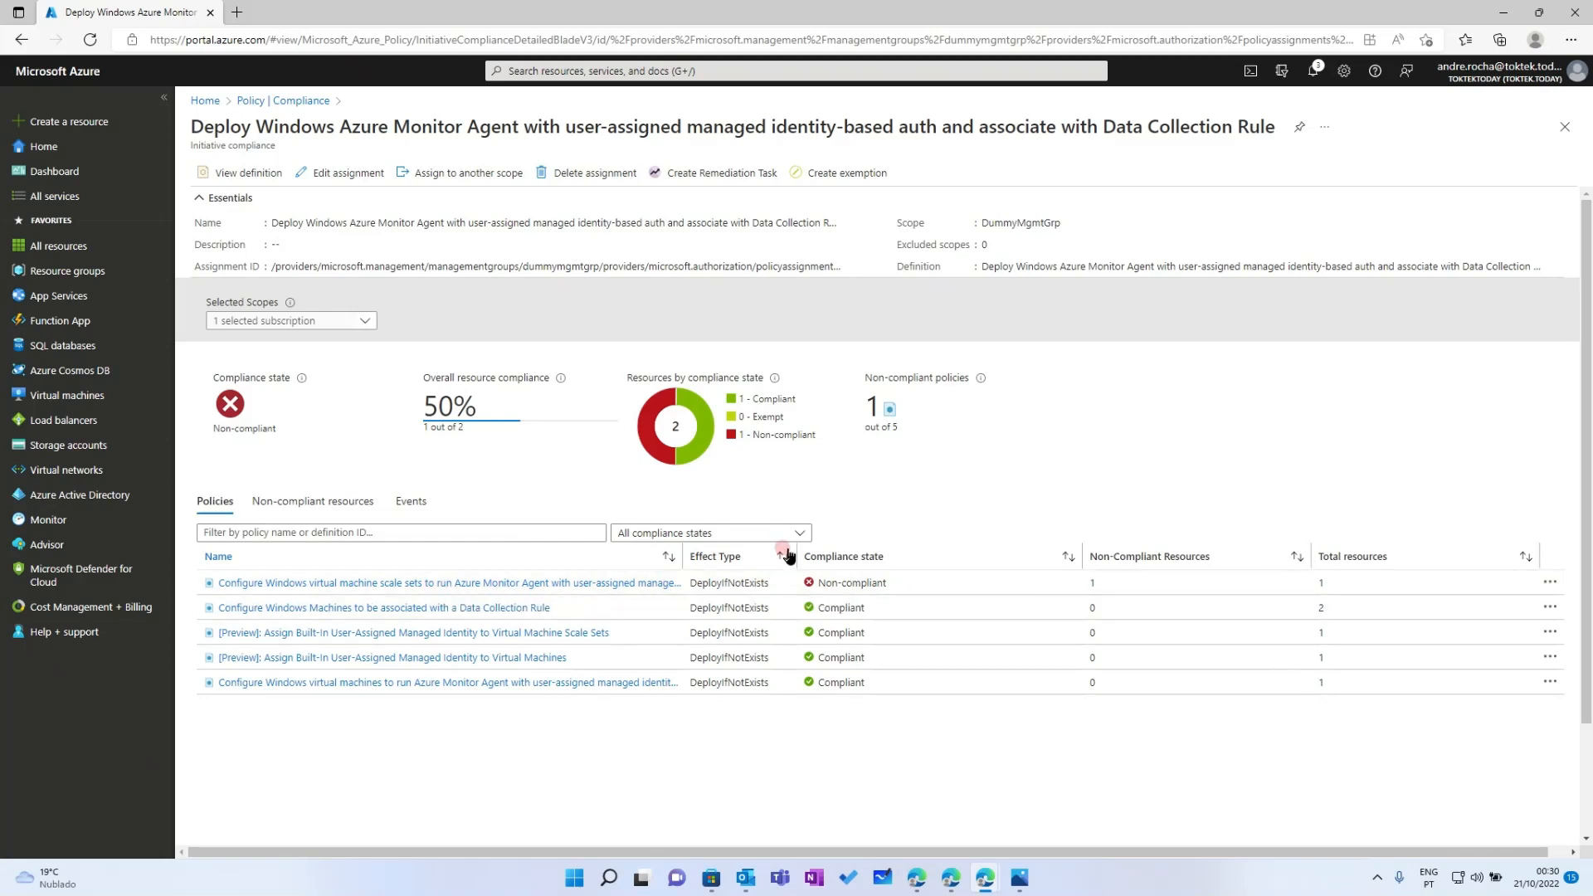
{"action": "mouse_move", "coordinate": [794, 548]}
{"action": "left_mouse_down"}
{"action": "mouse_move", "coordinate": [842, 548]}
{"action": "mouse_move", "coordinate": [780, 549]}
{"action": "left_mouse_up"}
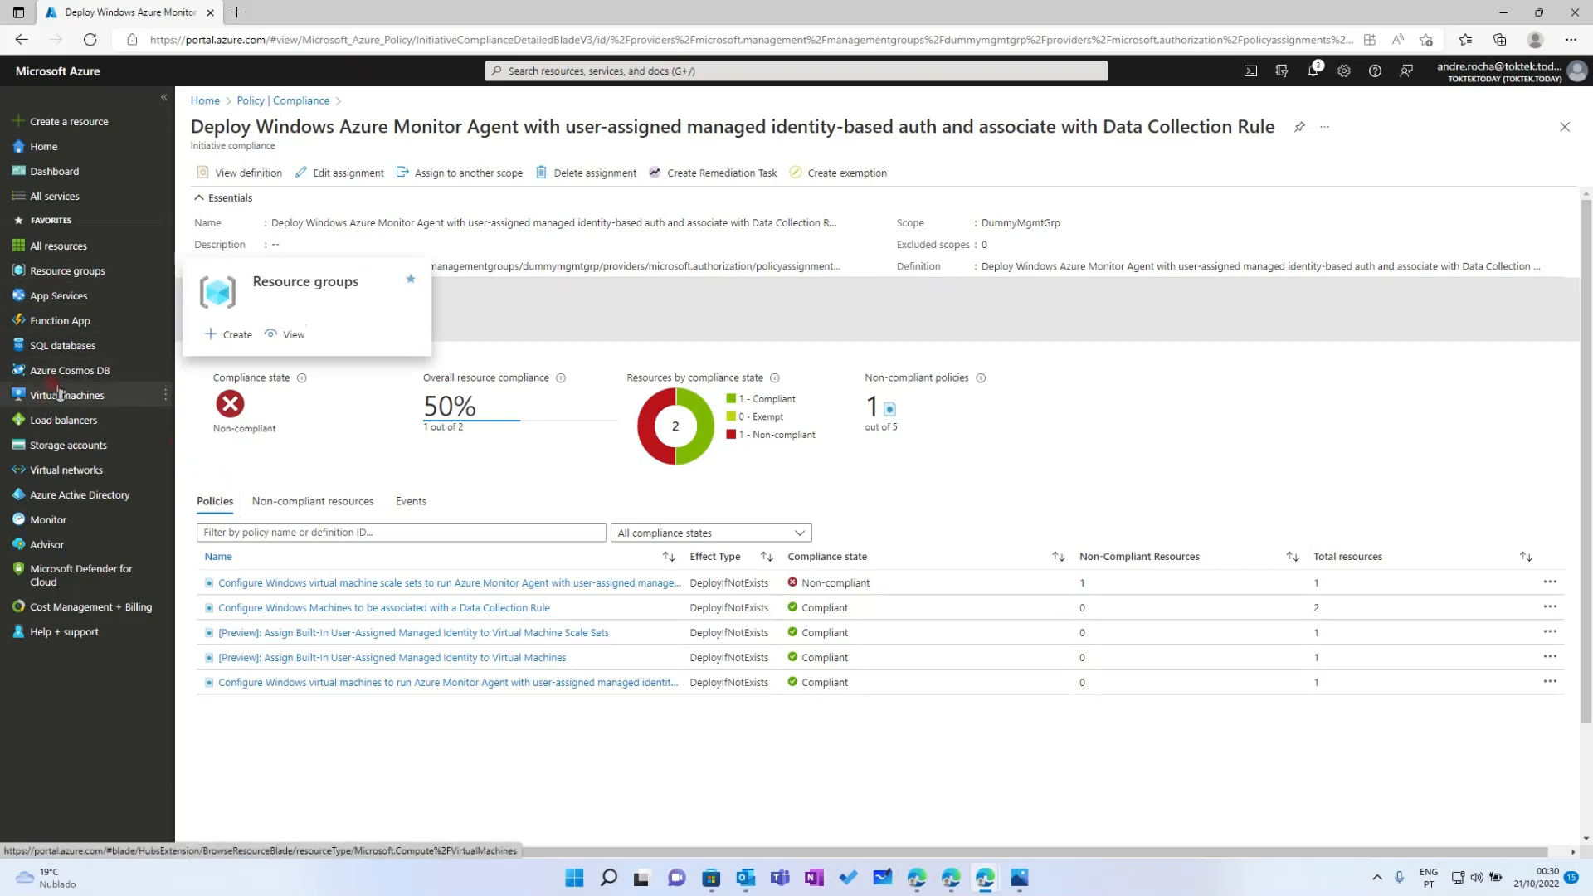
Go to Resource groups and open rg-sentinel-ama
{"action": "mouse_move", "coordinate": [57, 400]}
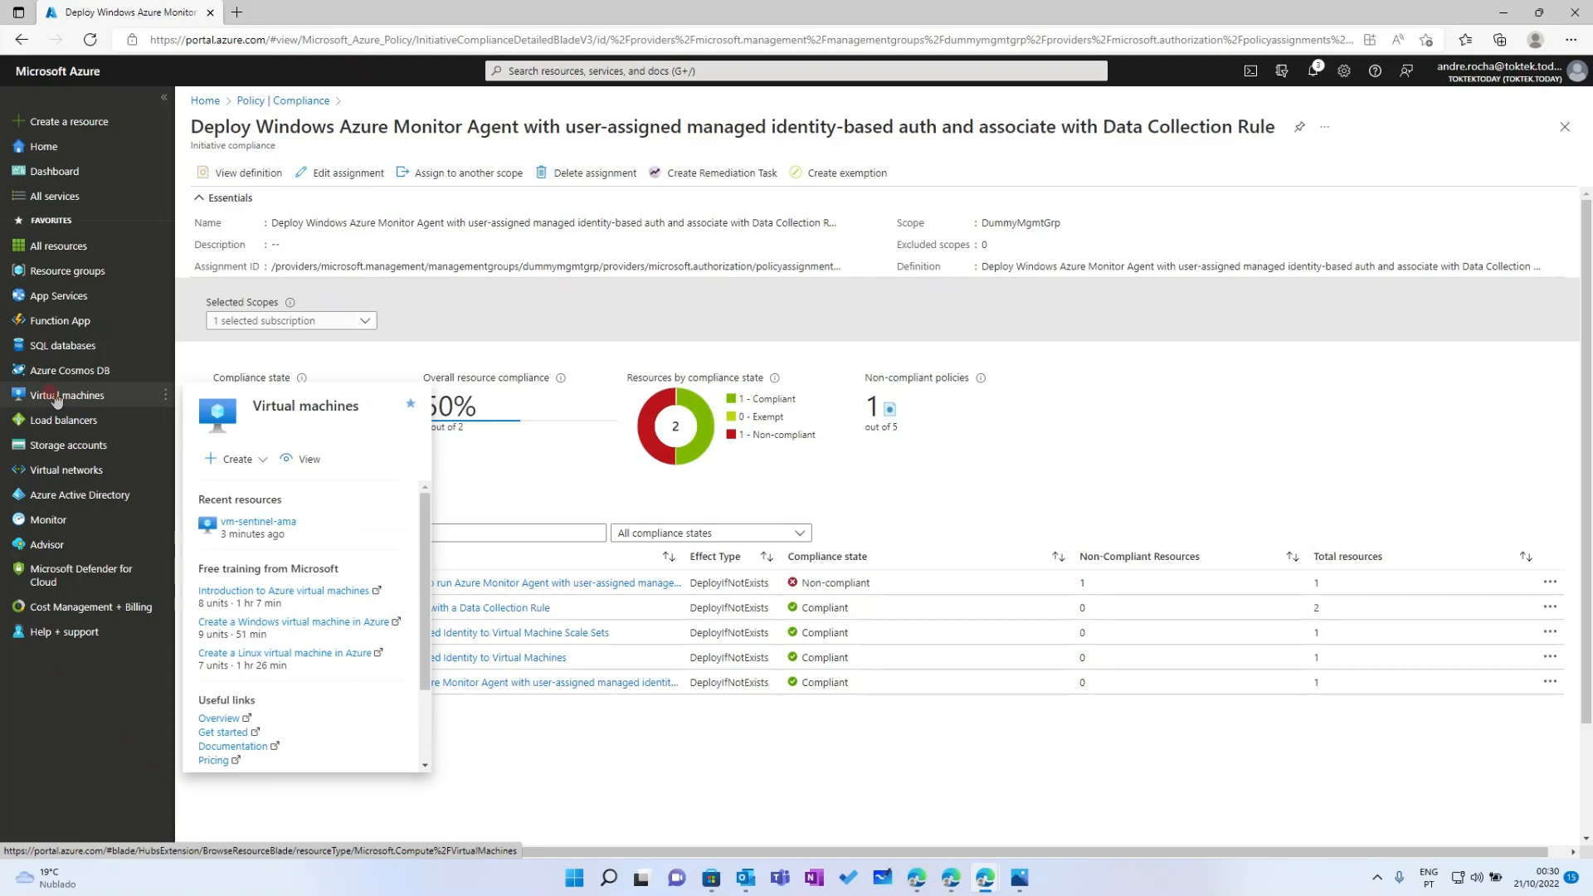
{"action": "left_click", "coordinate": [58, 270]}
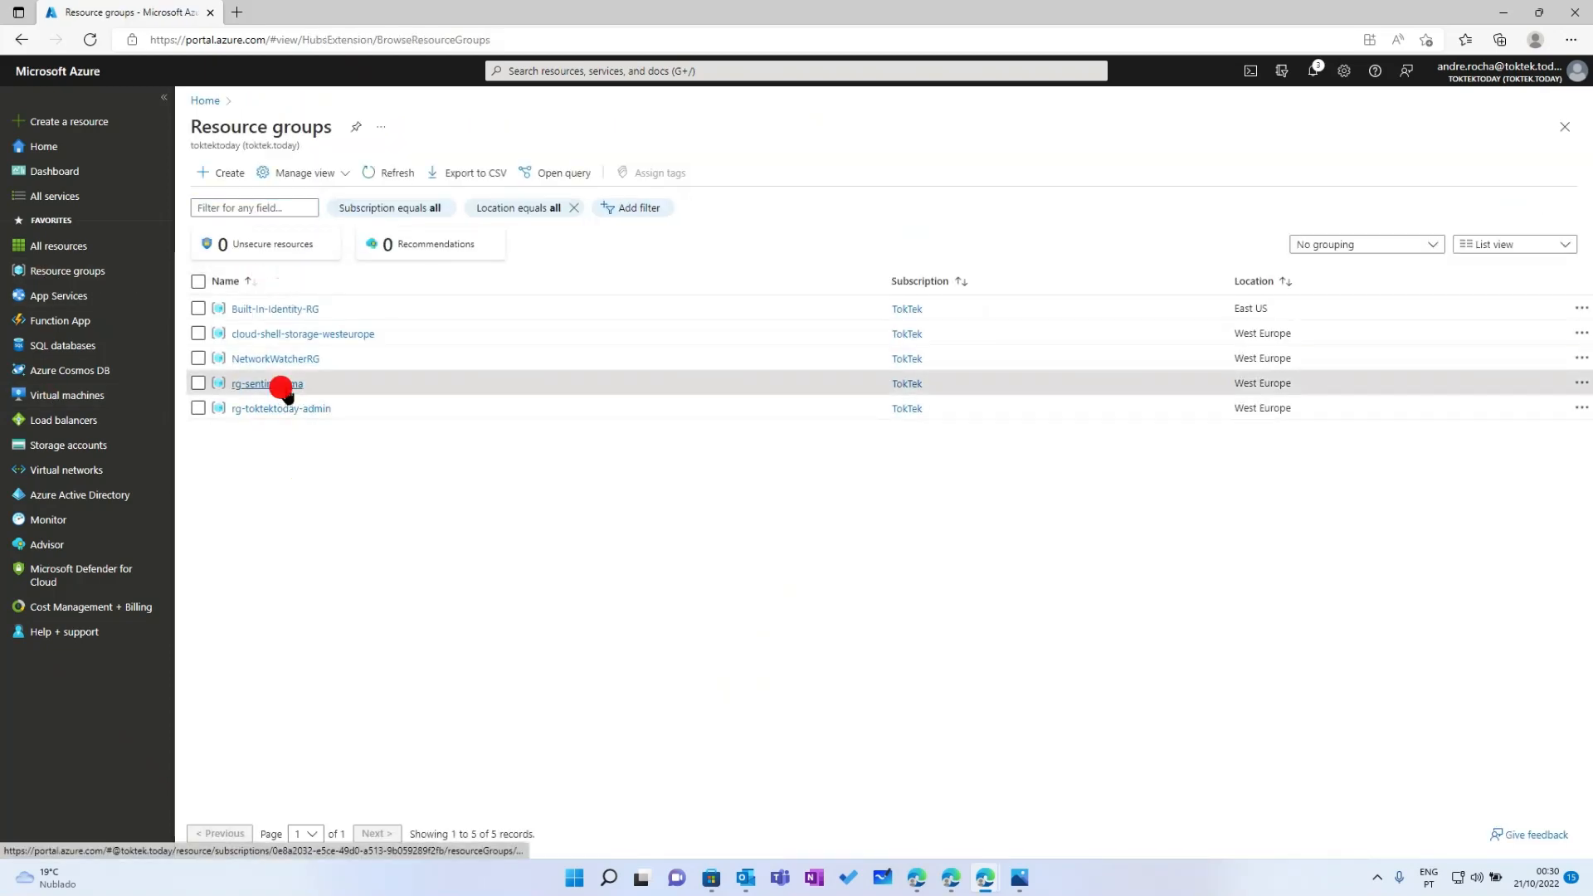
{"action": "left_click", "coordinate": [285, 384]}
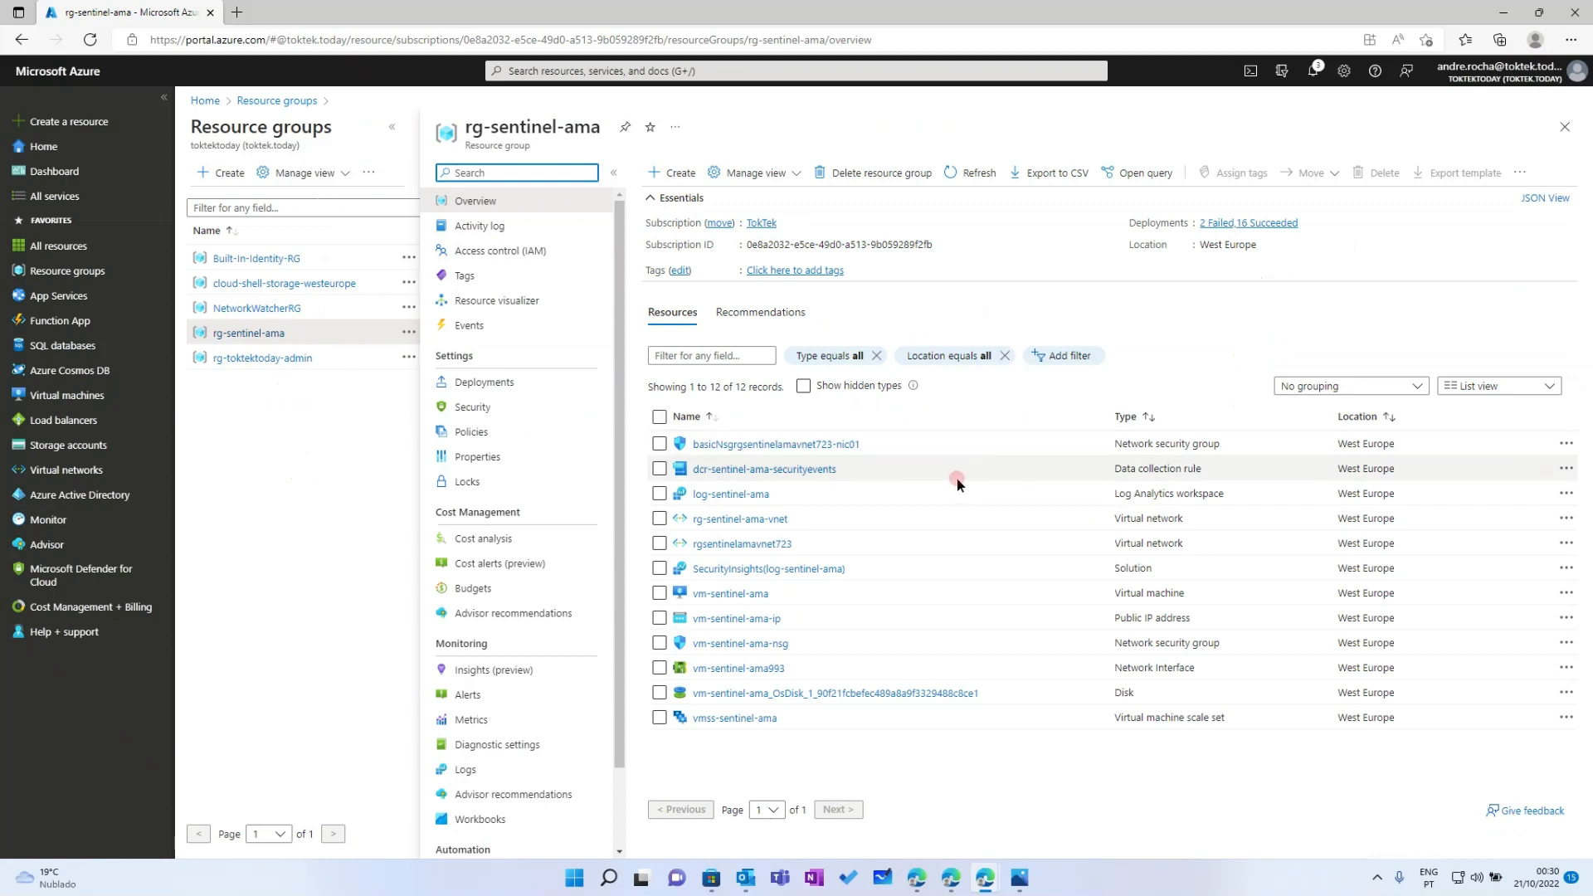
Verify vm-sentinel-ama's user-assigned identity and its AzureMonitorWindowsAgent extension showing Provisioning succeeded
{"action": "left_click", "coordinate": [735, 595]}
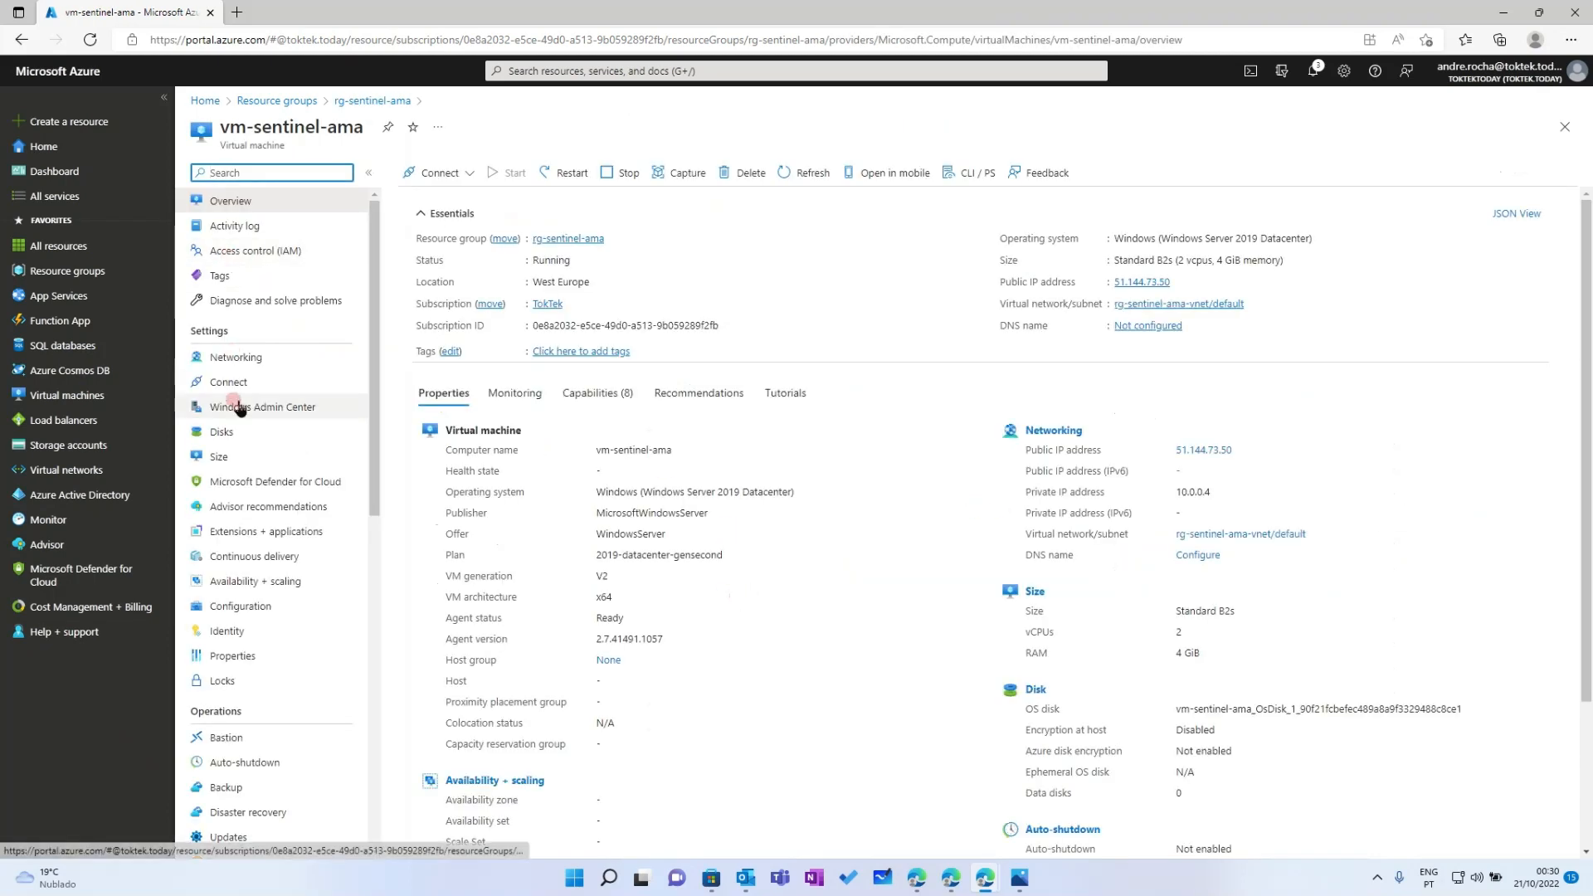
{"action": "left_click_drag", "start_coordinate": [375, 462], "coordinate": [378, 475]}
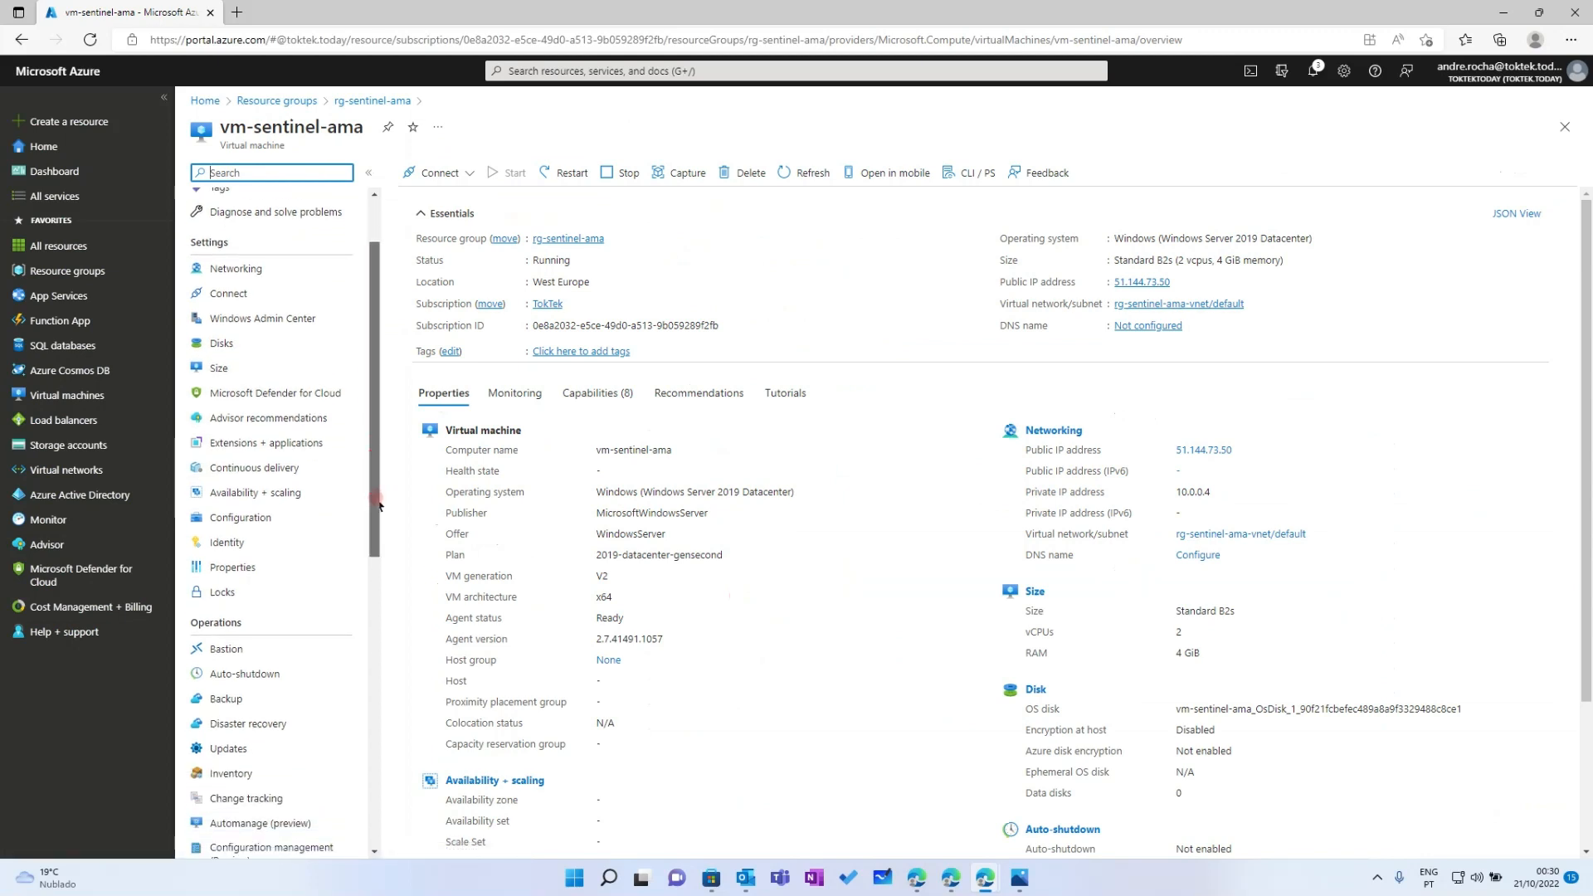
{"action": "left_click", "coordinate": [226, 604]}
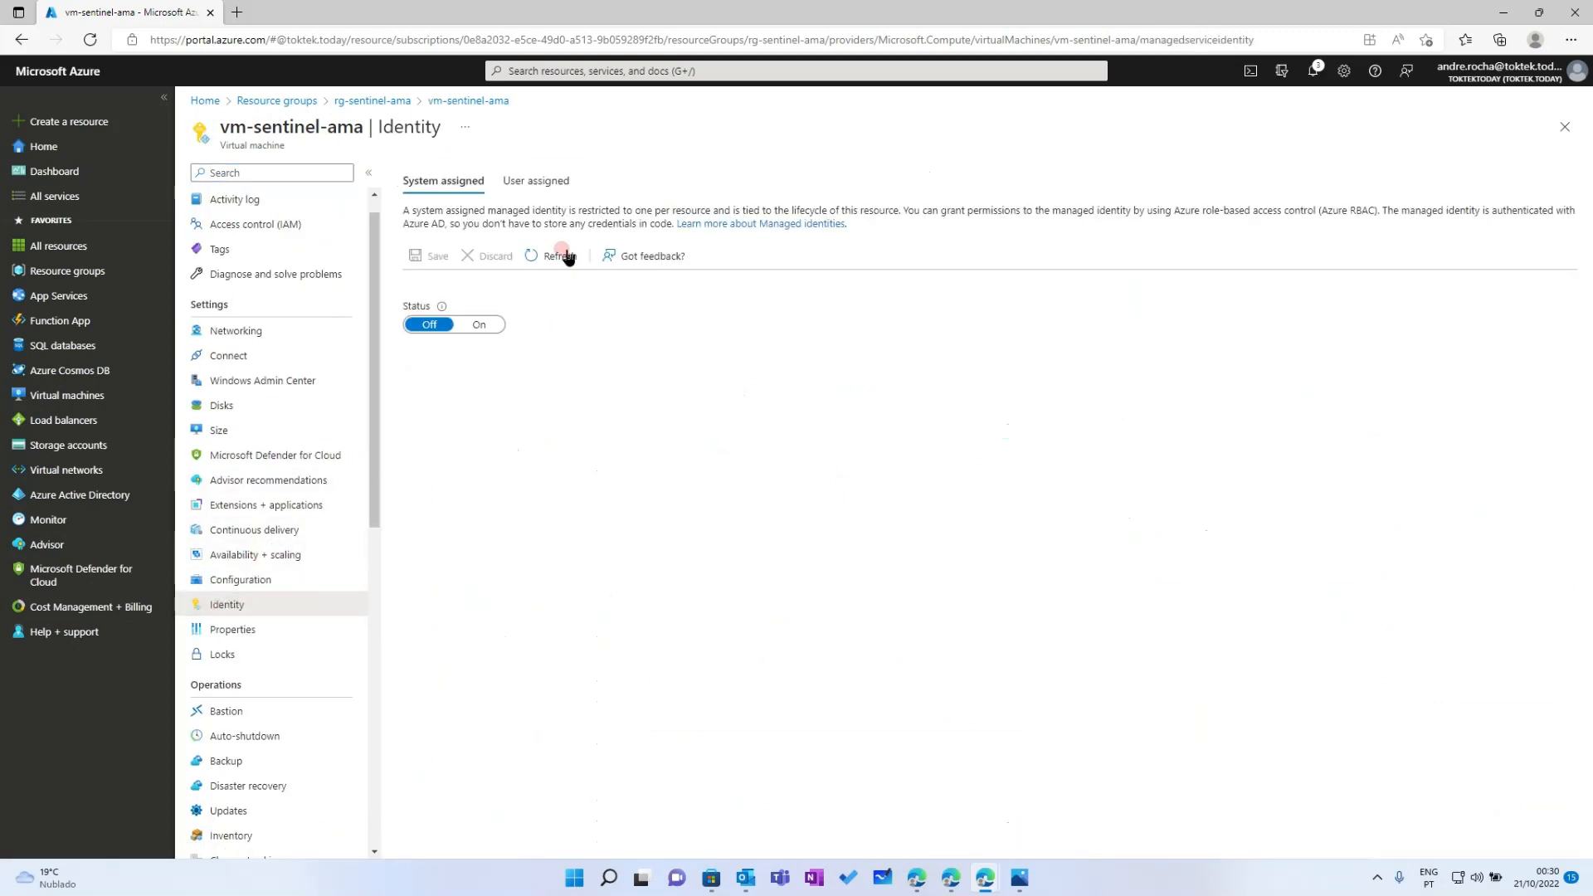
{"action": "left_click", "coordinate": [554, 181]}
{"action": "left_click", "coordinate": [266, 505]}
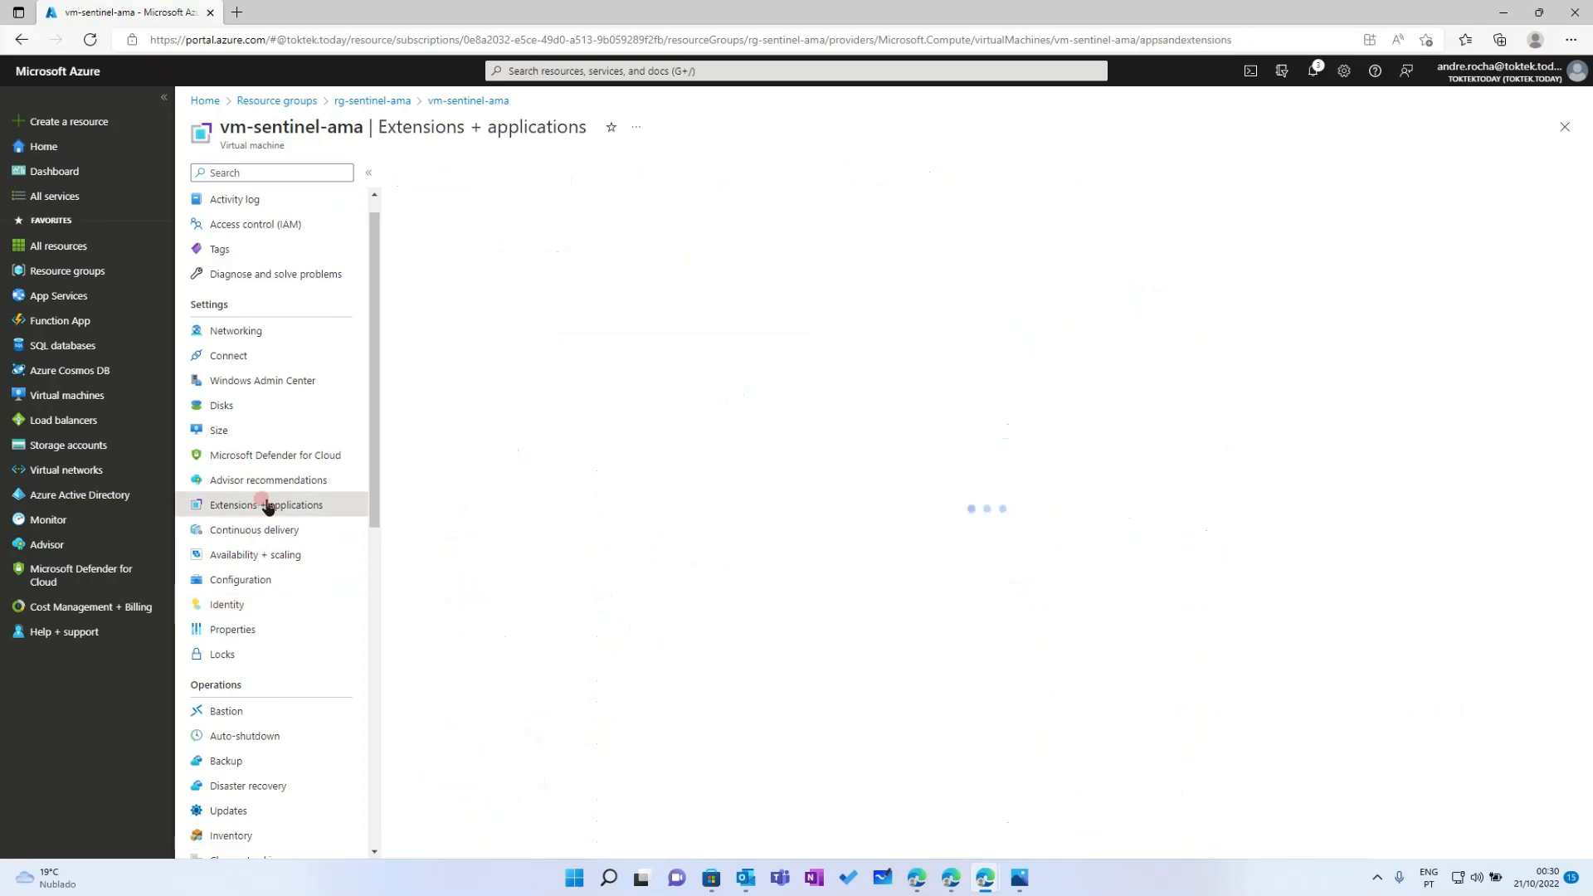
{"action": "left_click", "coordinate": [55, 272]}
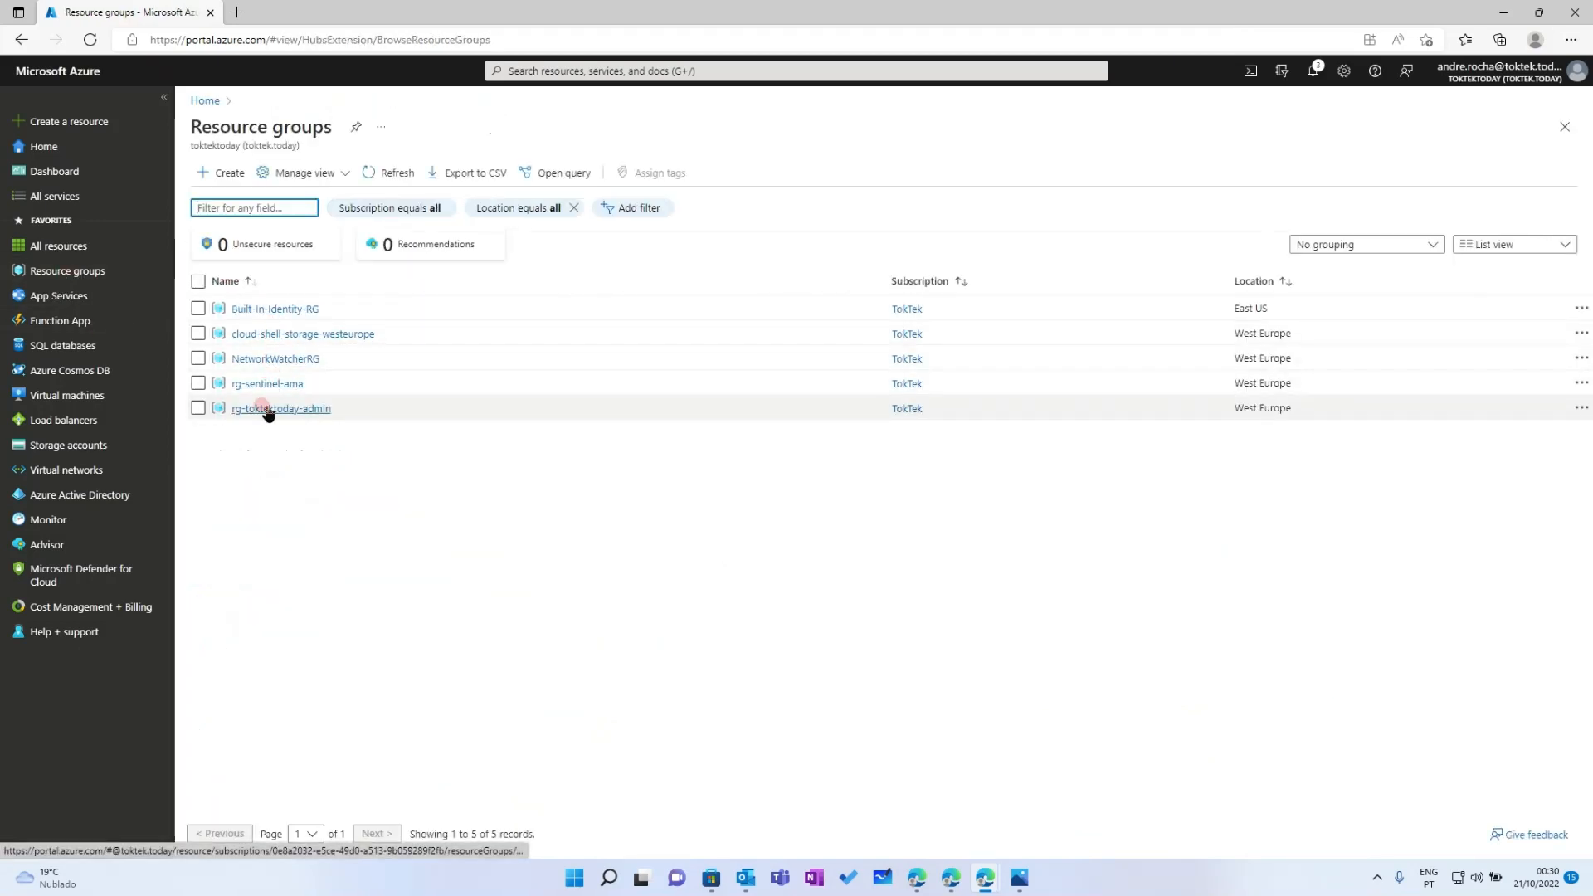
Open vmss-sentinel-ama from rg-sentinel-ama and check its user-assigned identity and installed extensions
{"action": "left_click", "coordinate": [270, 385]}
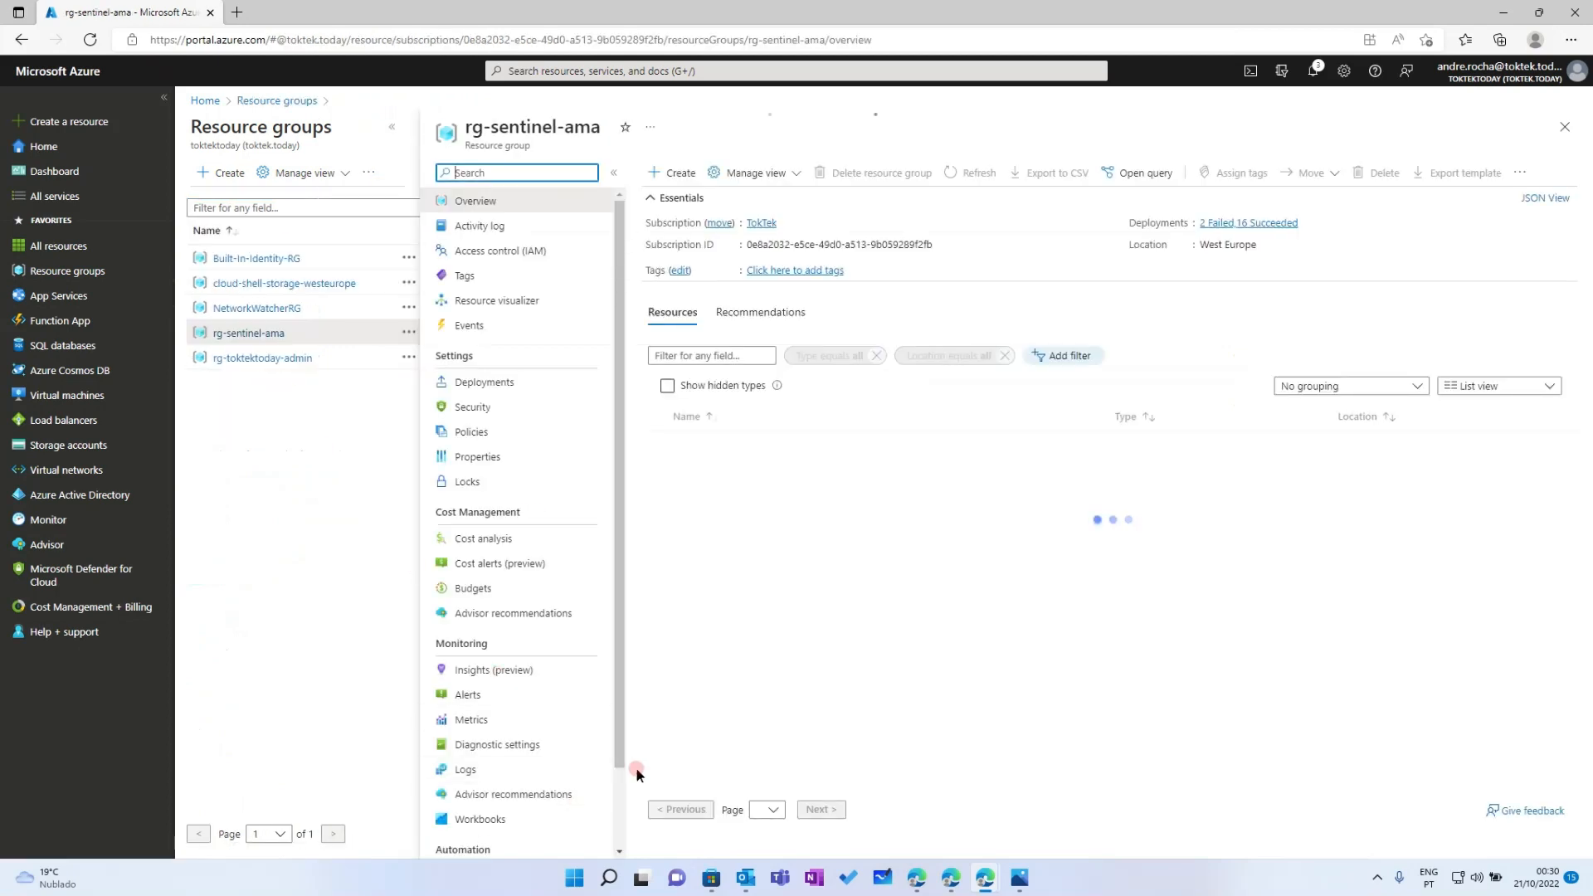
{"action": "left_click", "coordinate": [706, 718]}
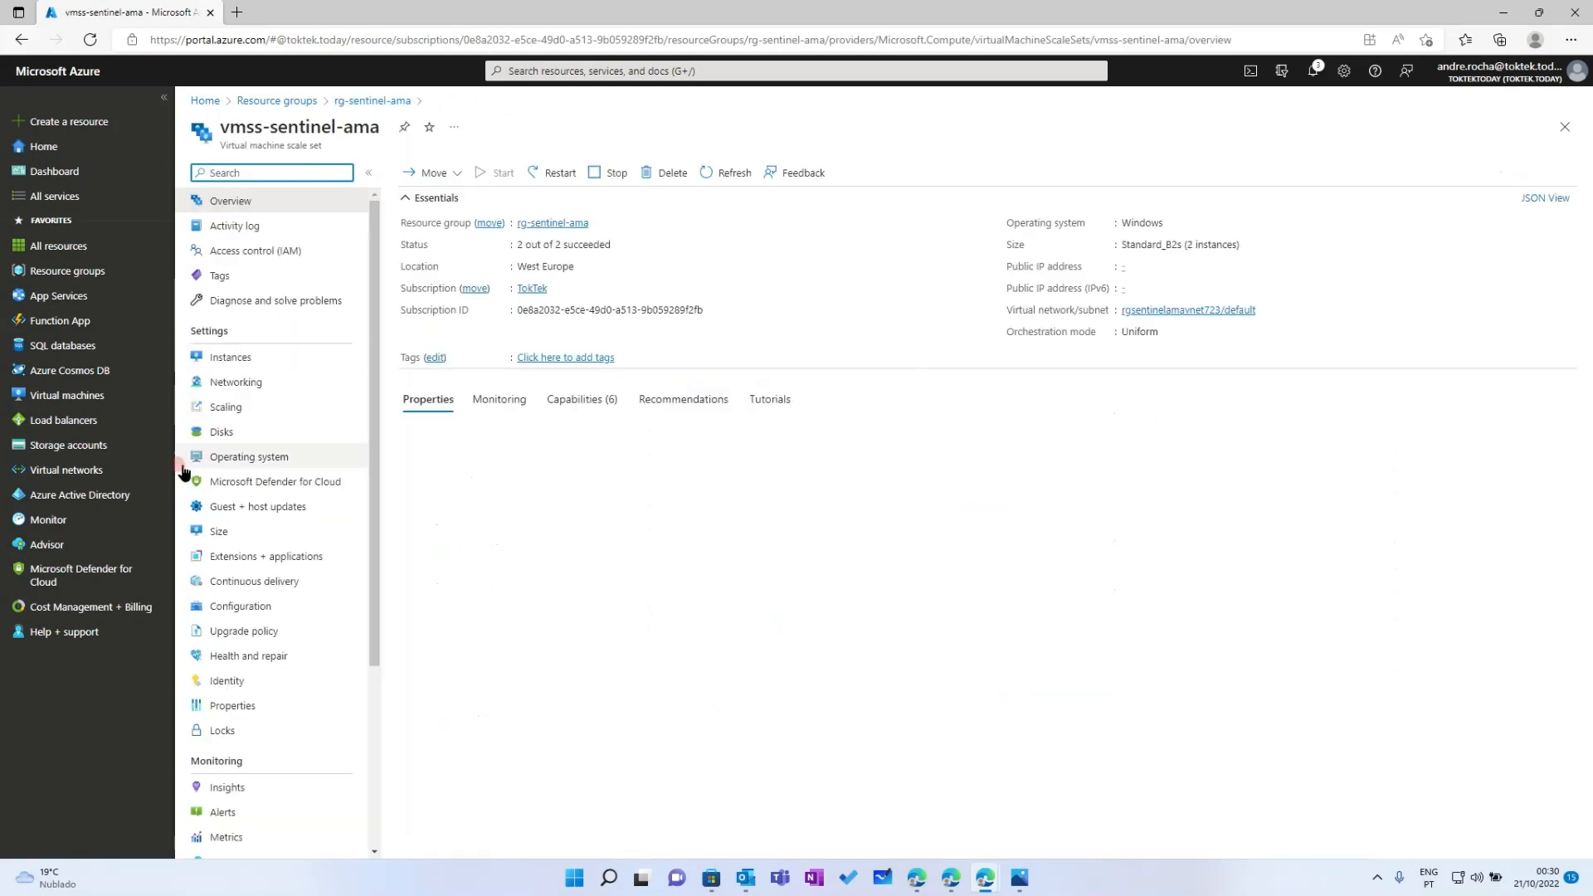
{"action": "left_click", "coordinate": [227, 681]}
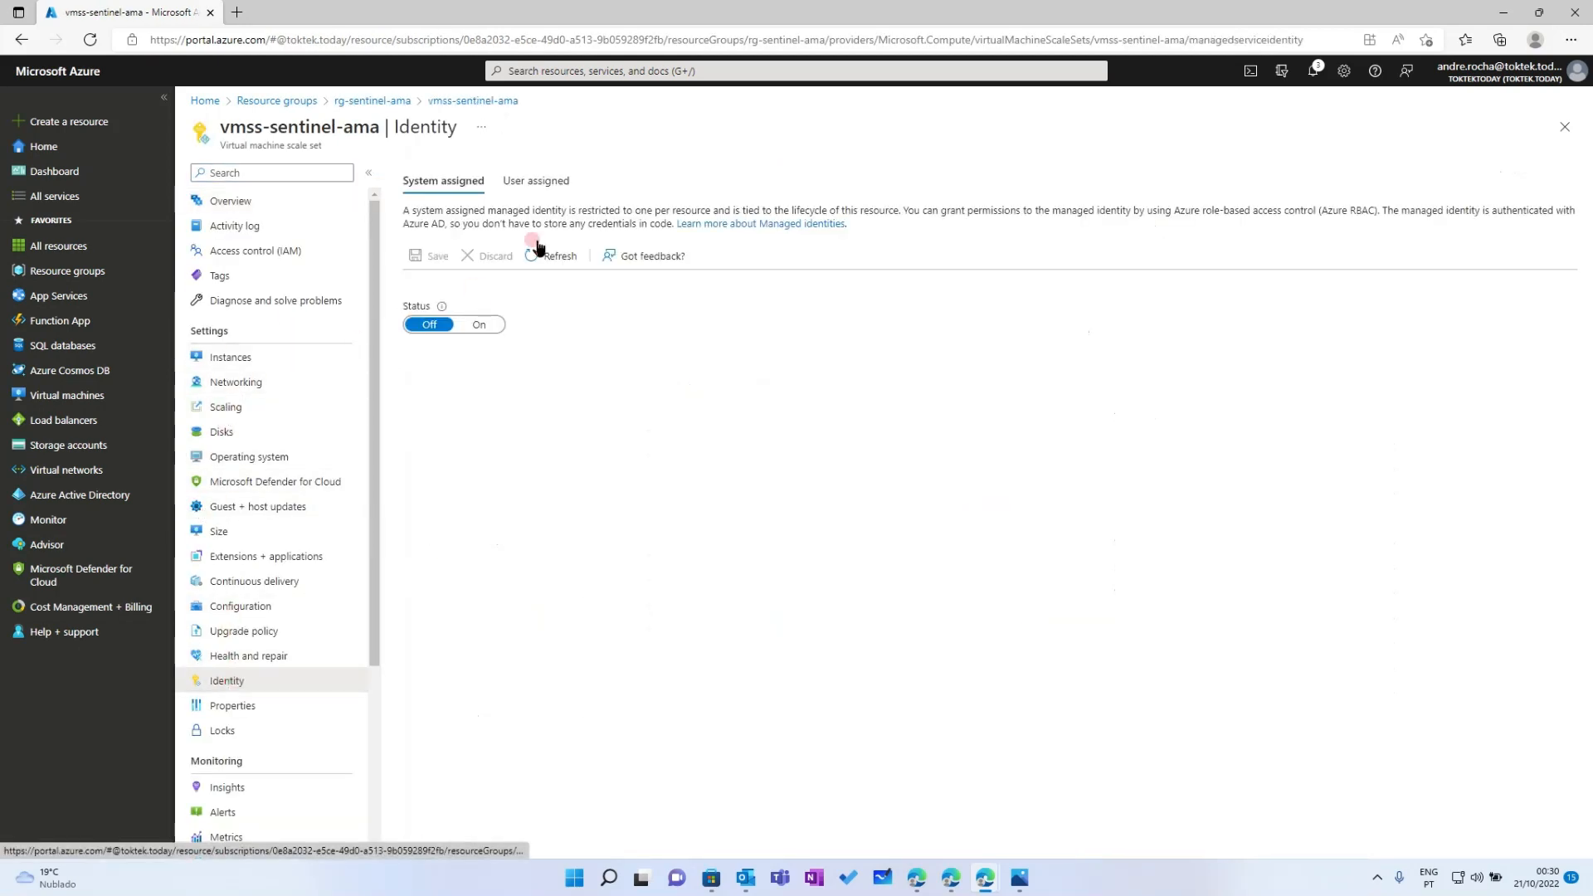
{"action": "left_click", "coordinate": [539, 181]}
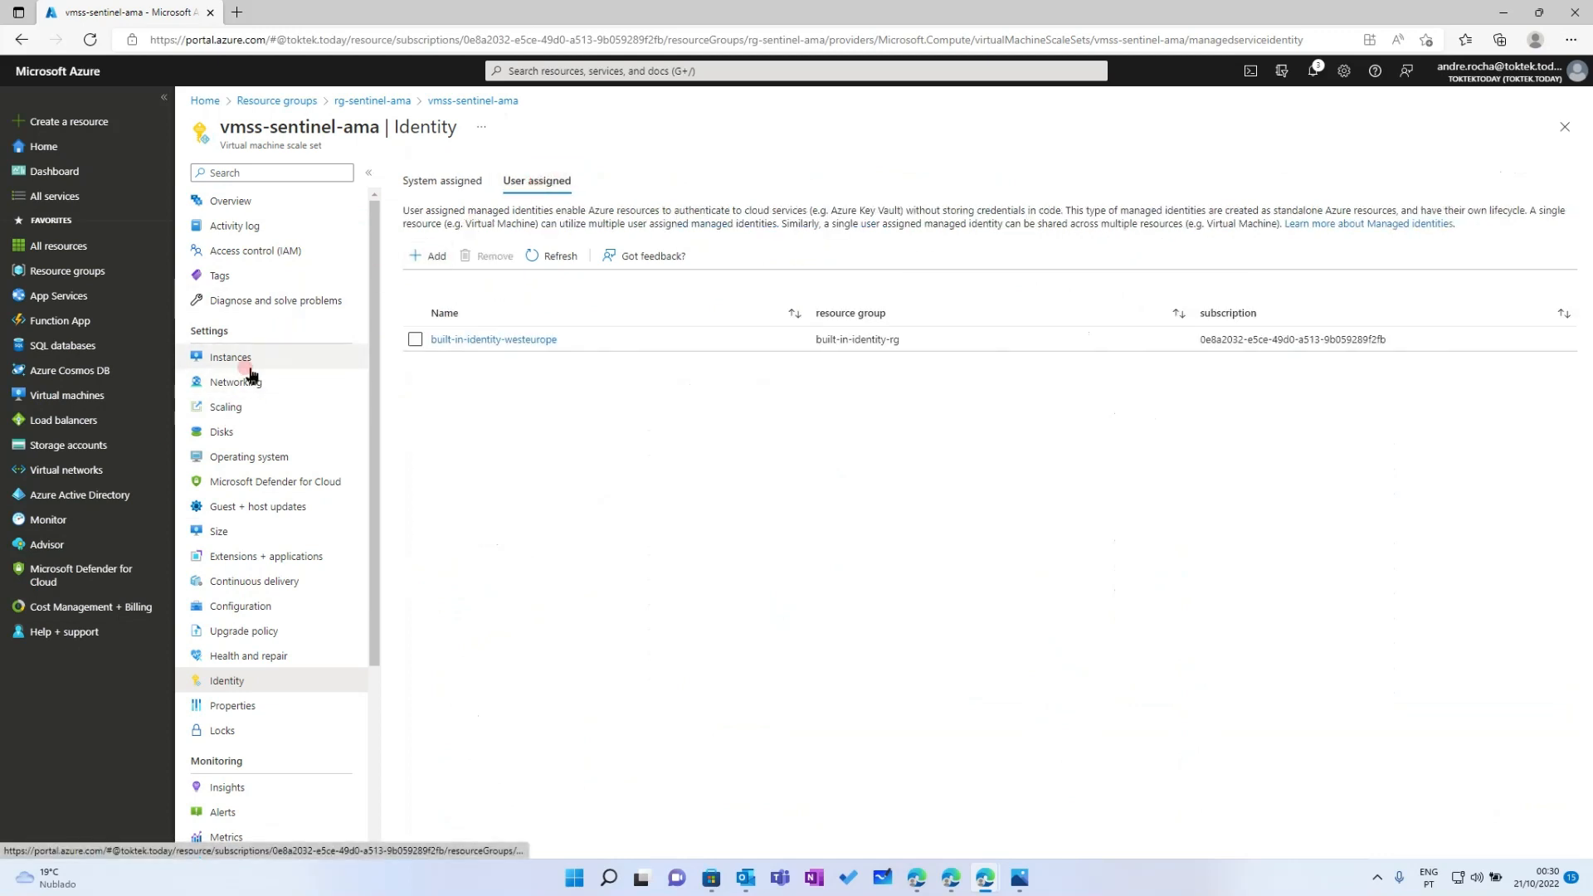
{"action": "left_click", "coordinate": [227, 541]}
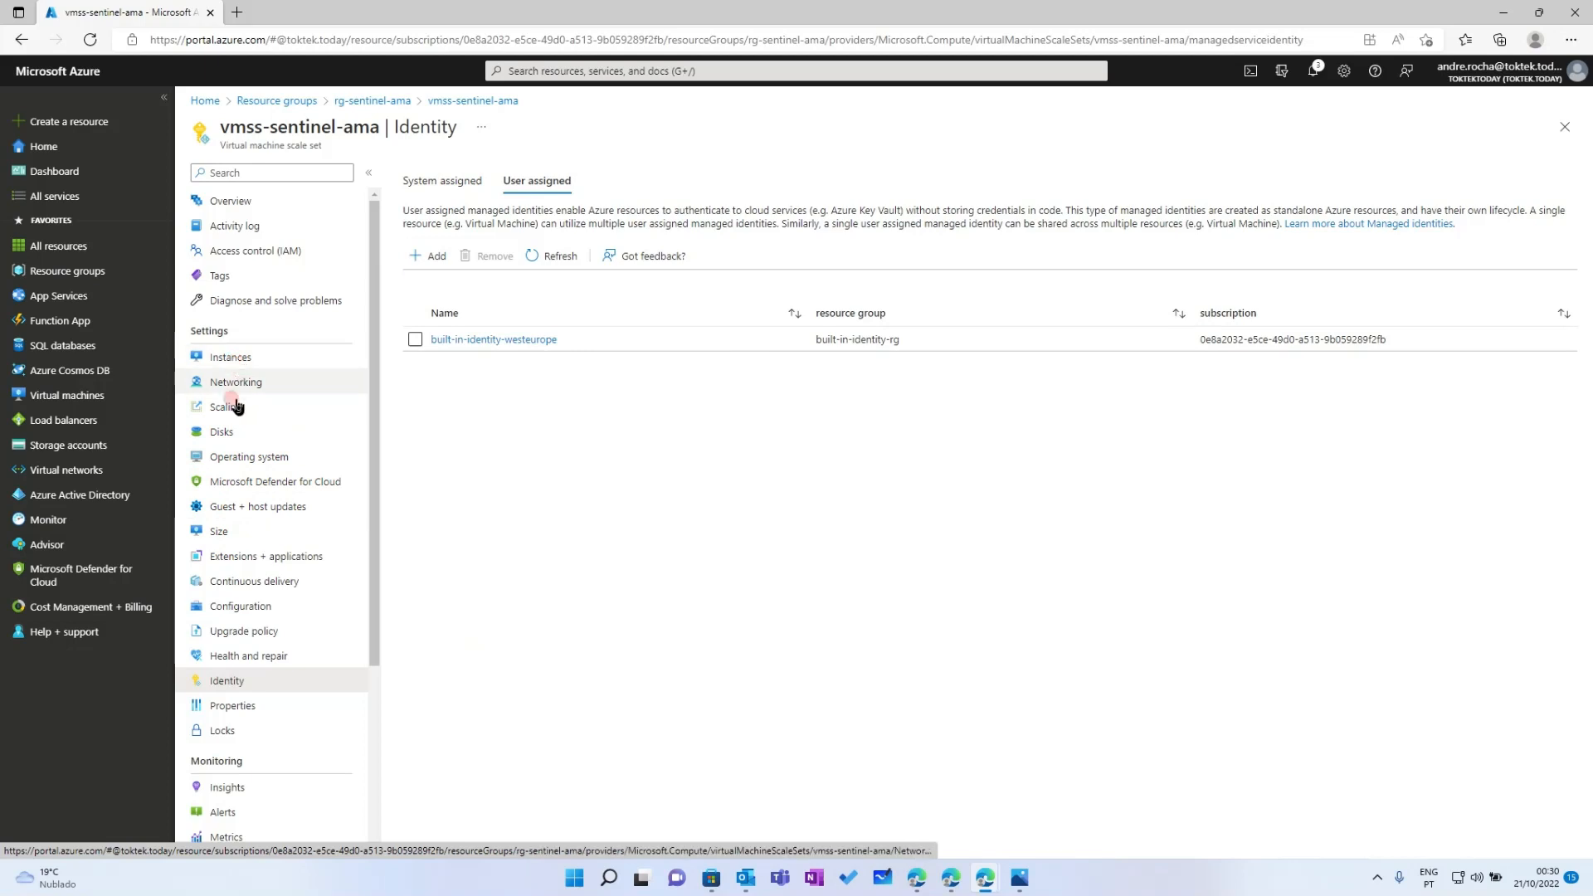
{"action": "left_click", "coordinate": [222, 558]}
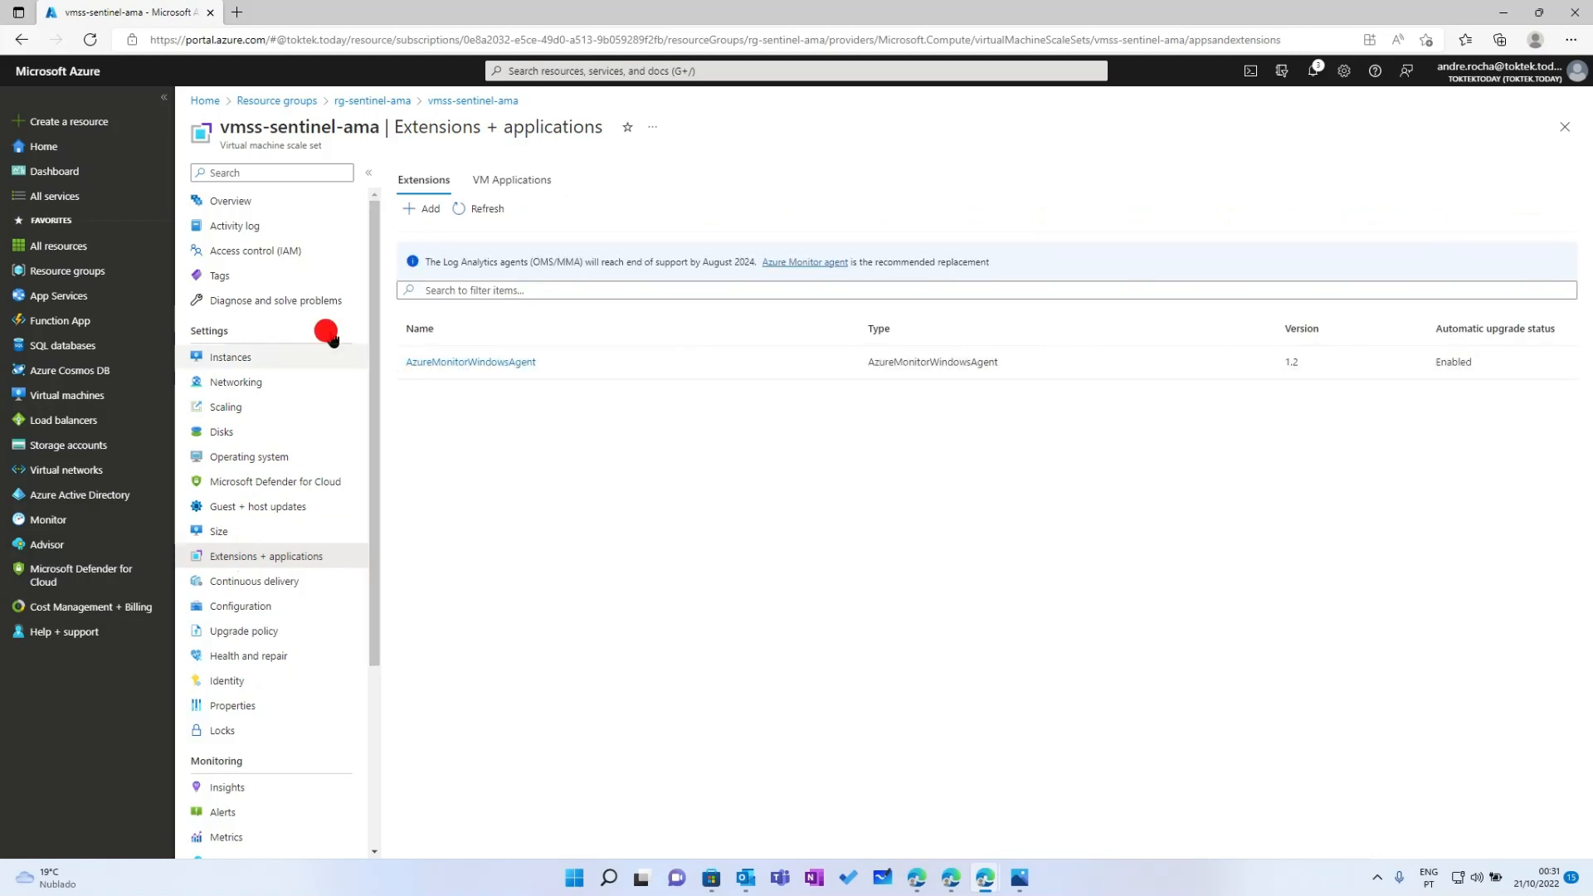
Open Azure Policy and view its compliance summary
{"action": "left_click", "coordinate": [575, 71]}
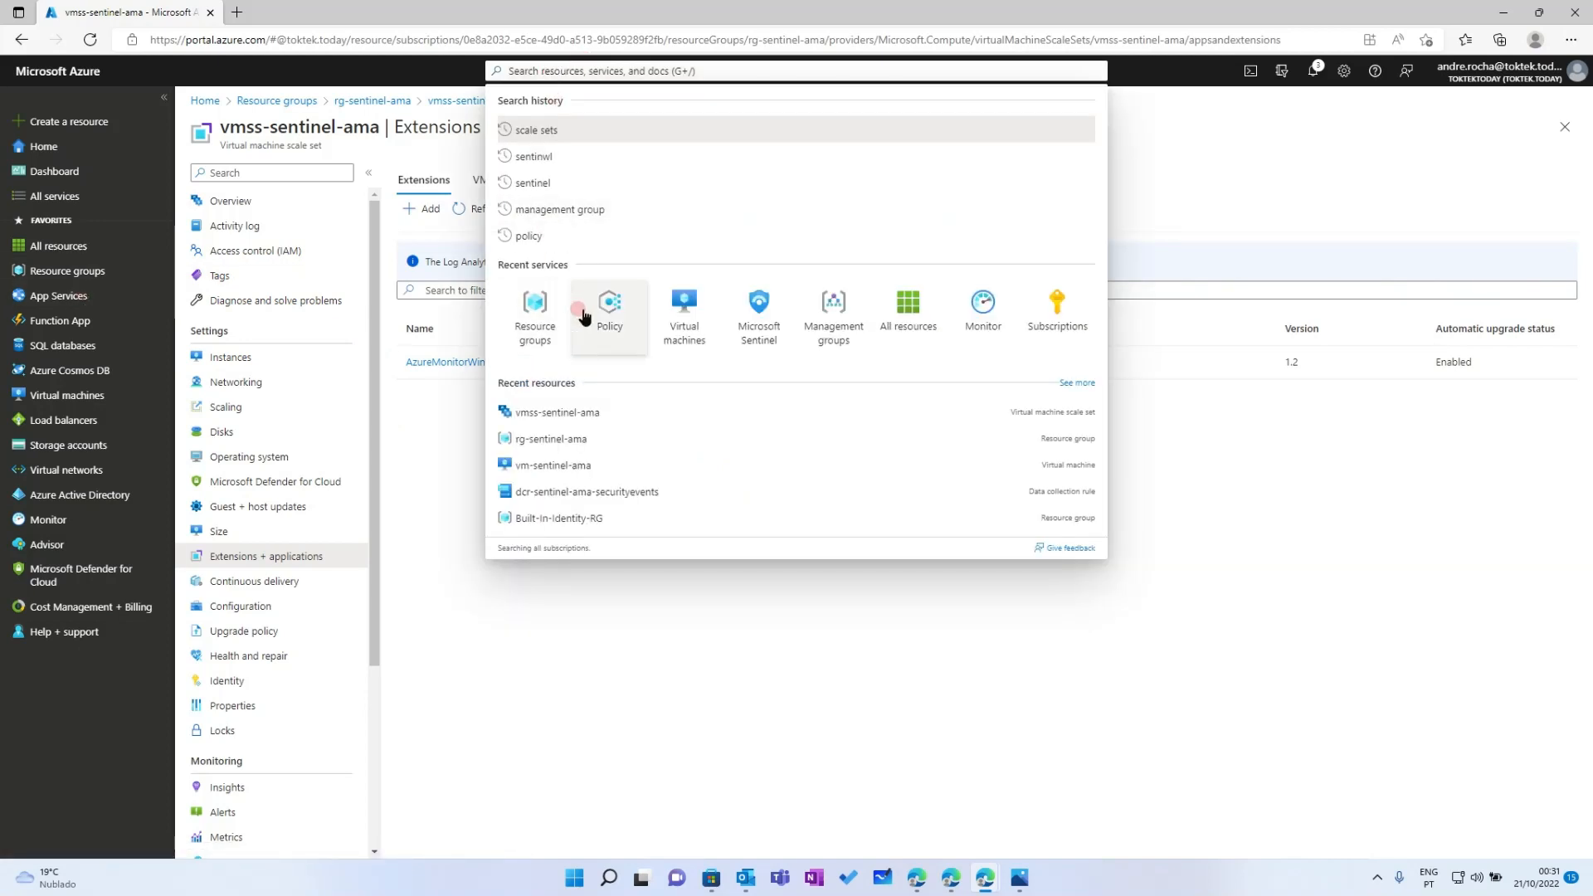
{"action": "left_click", "coordinate": [608, 301]}
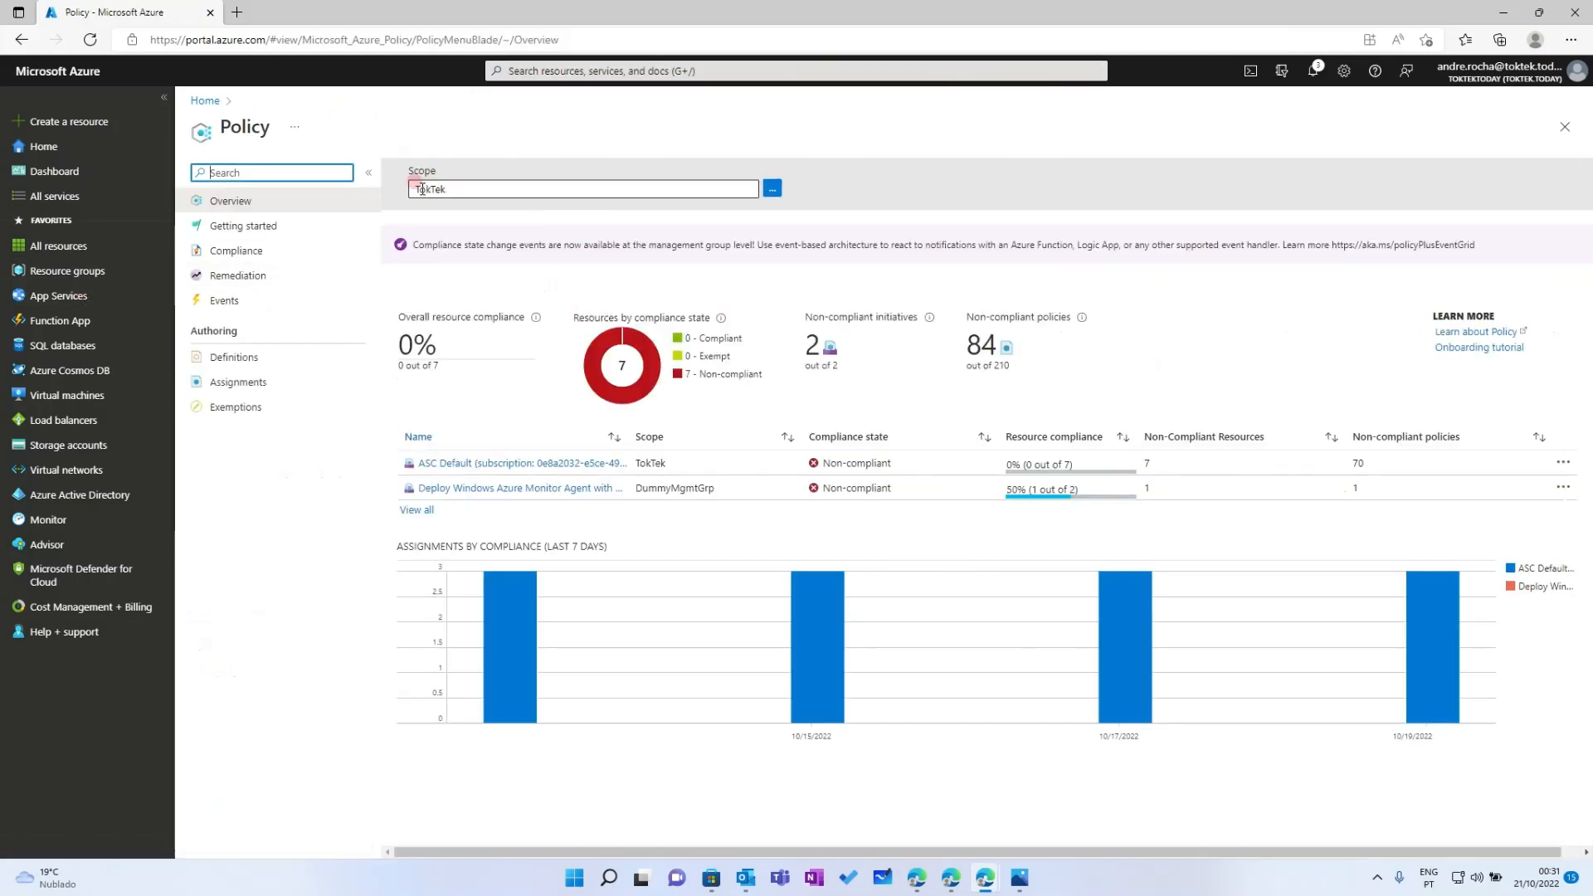
{"action": "left_click", "coordinate": [740, 468]}
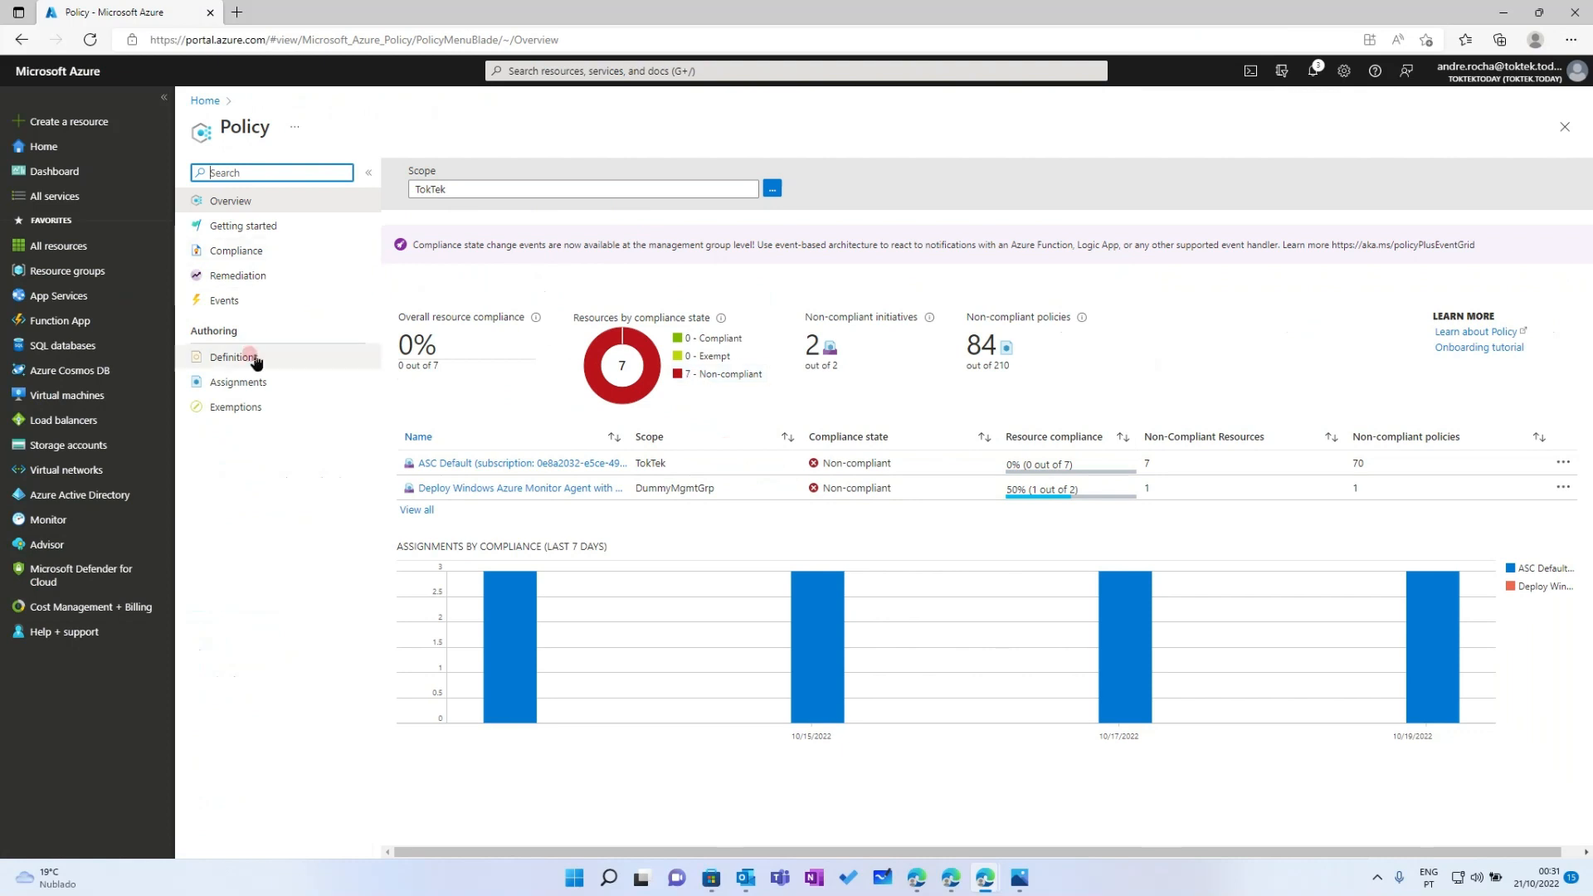
{"action": "left_click", "coordinate": [225, 250]}
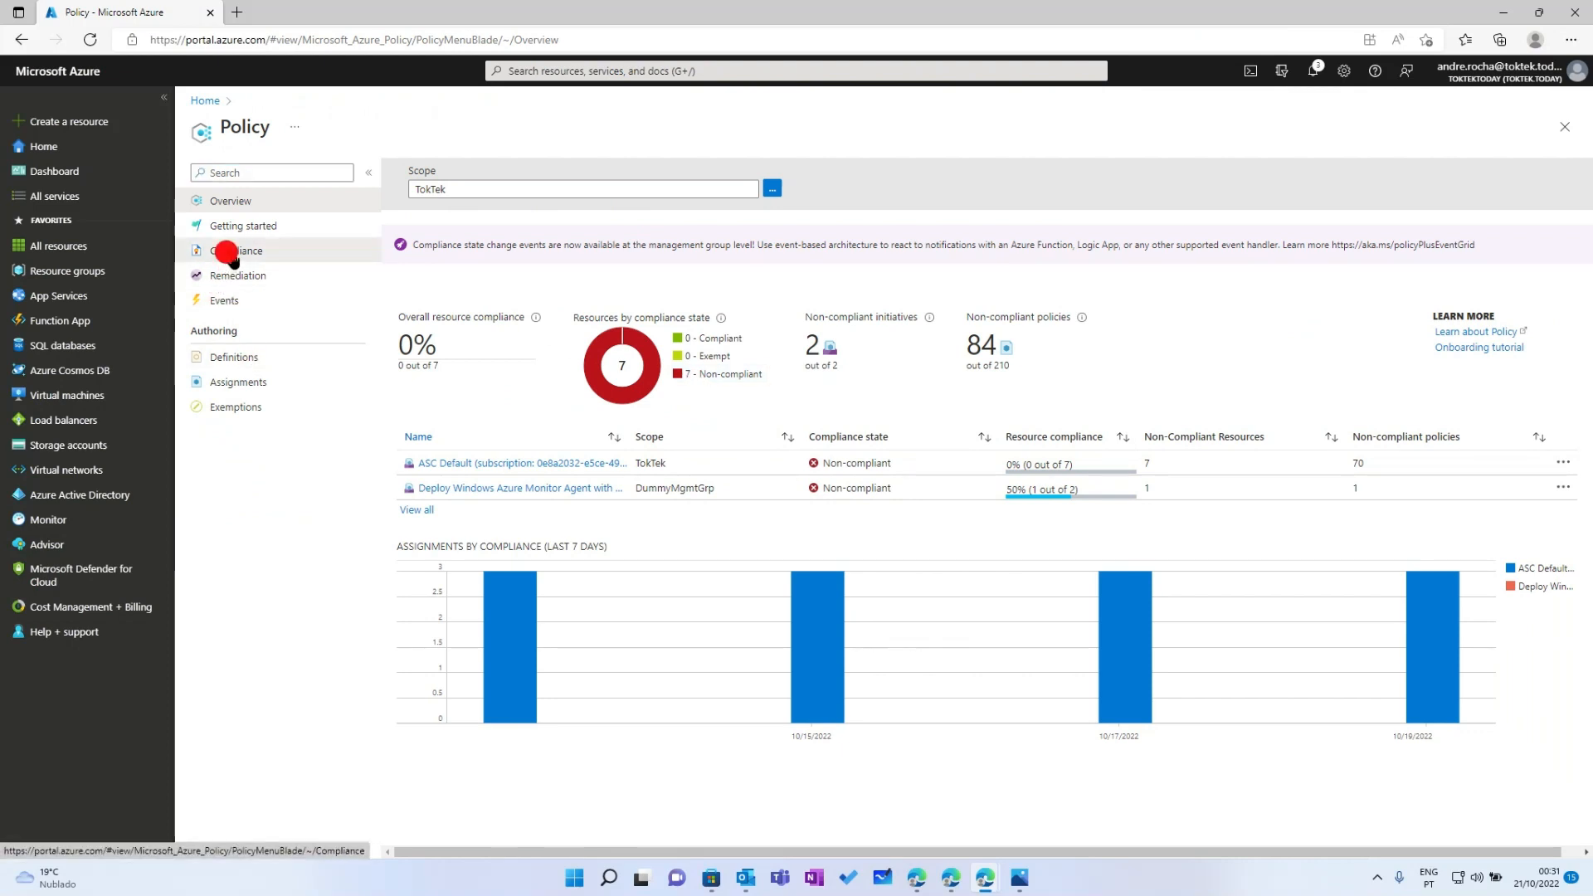
Compare the Remediation and Compliance views (0% of 7 resources compliant), then go to Resource groups
{"action": "left_click", "coordinate": [233, 283]}
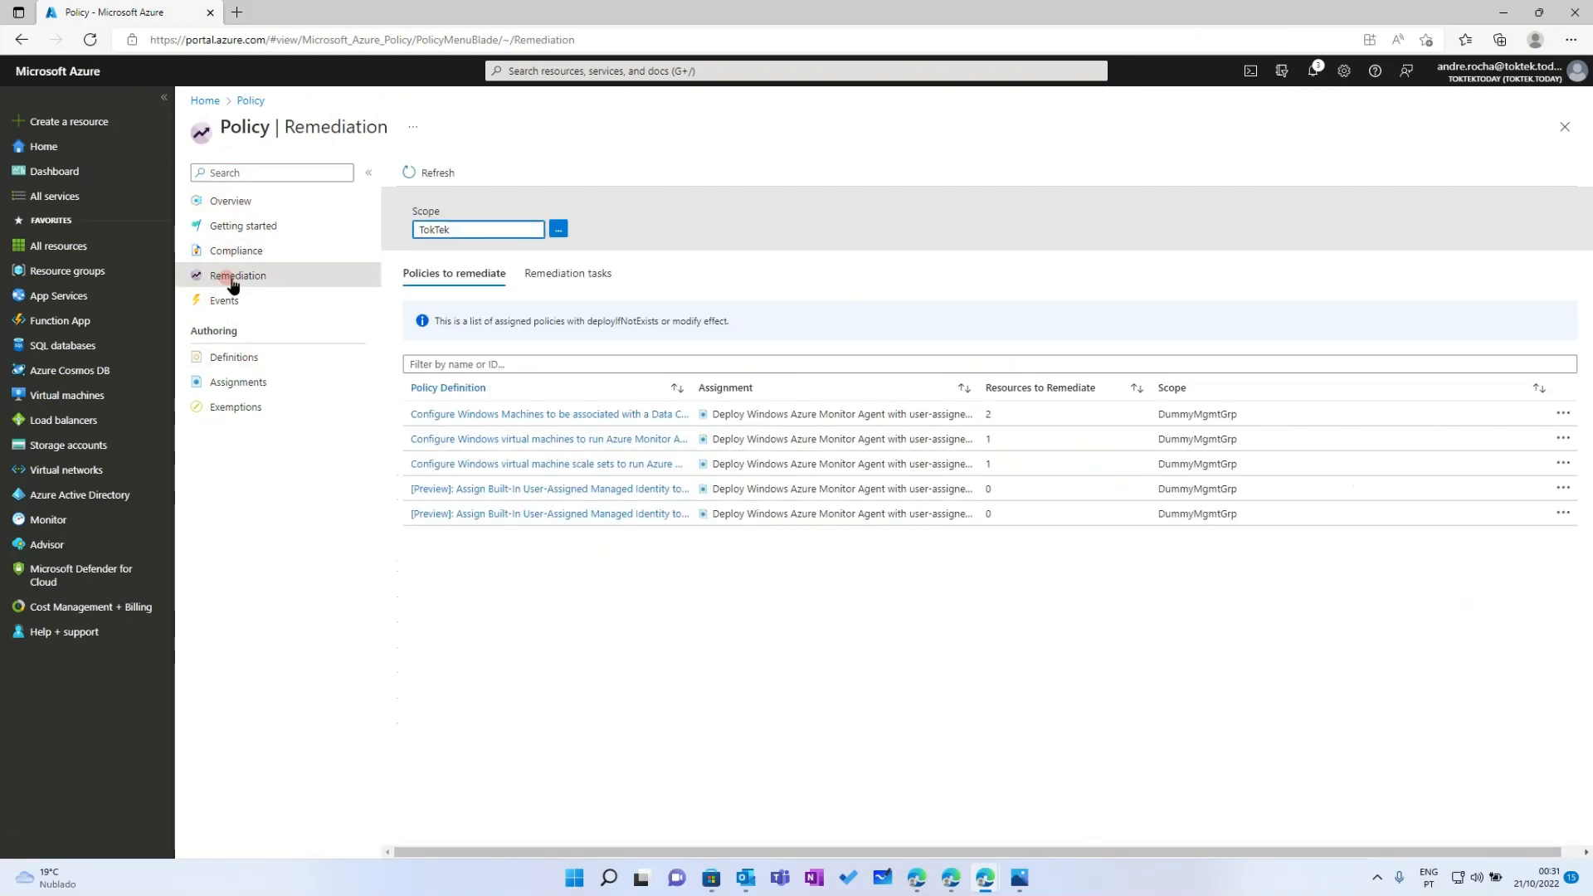
{"action": "left_click", "coordinate": [237, 251]}
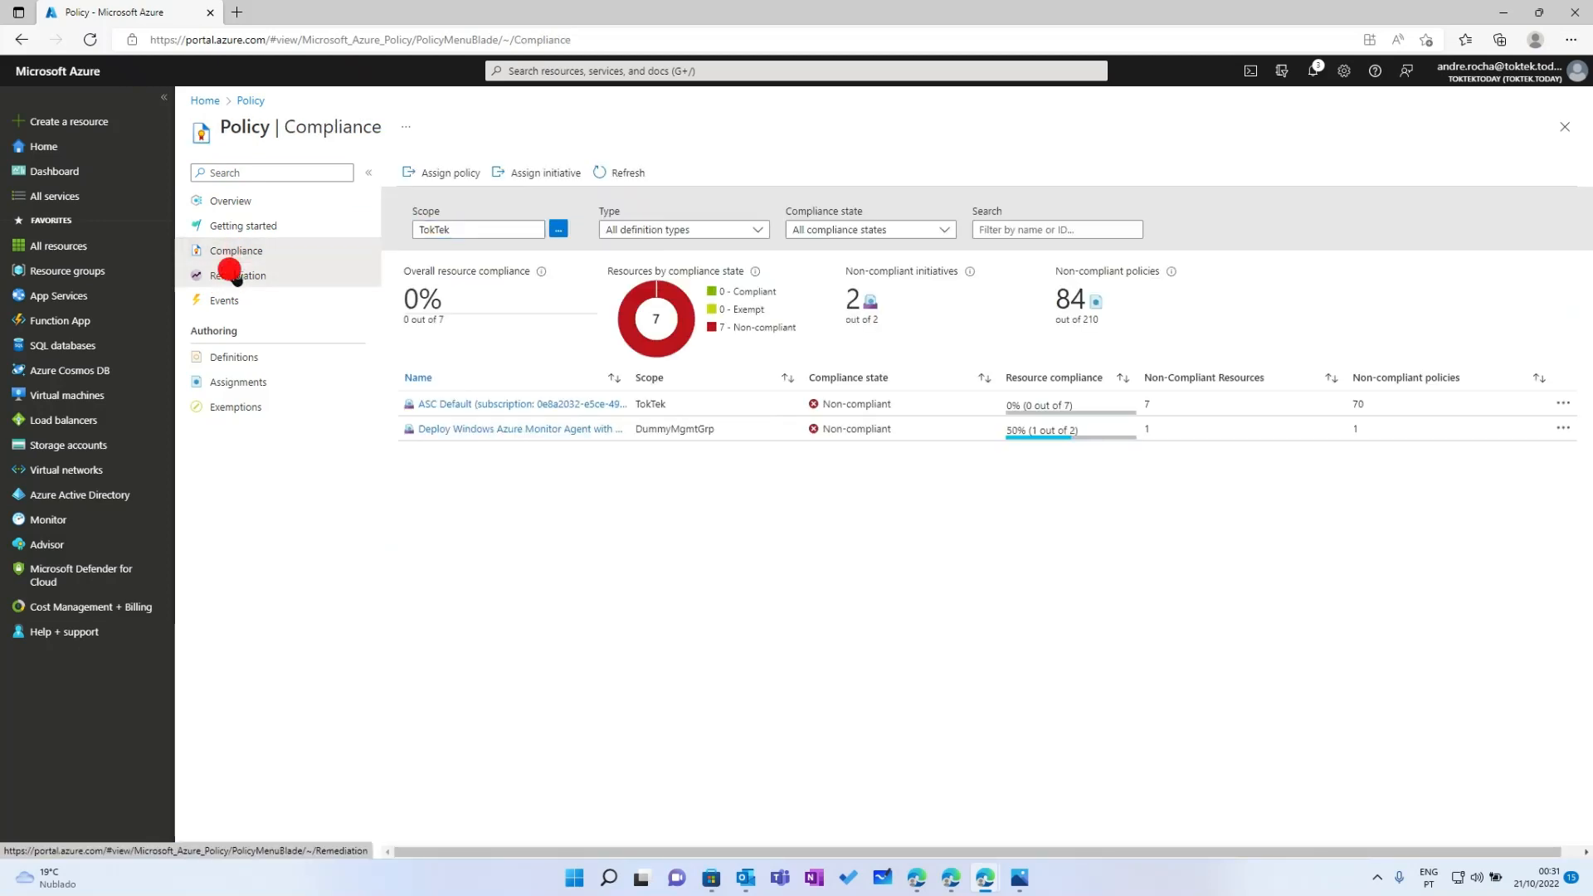
{"action": "left_click", "coordinate": [238, 278]}
{"action": "left_click", "coordinate": [239, 251]}
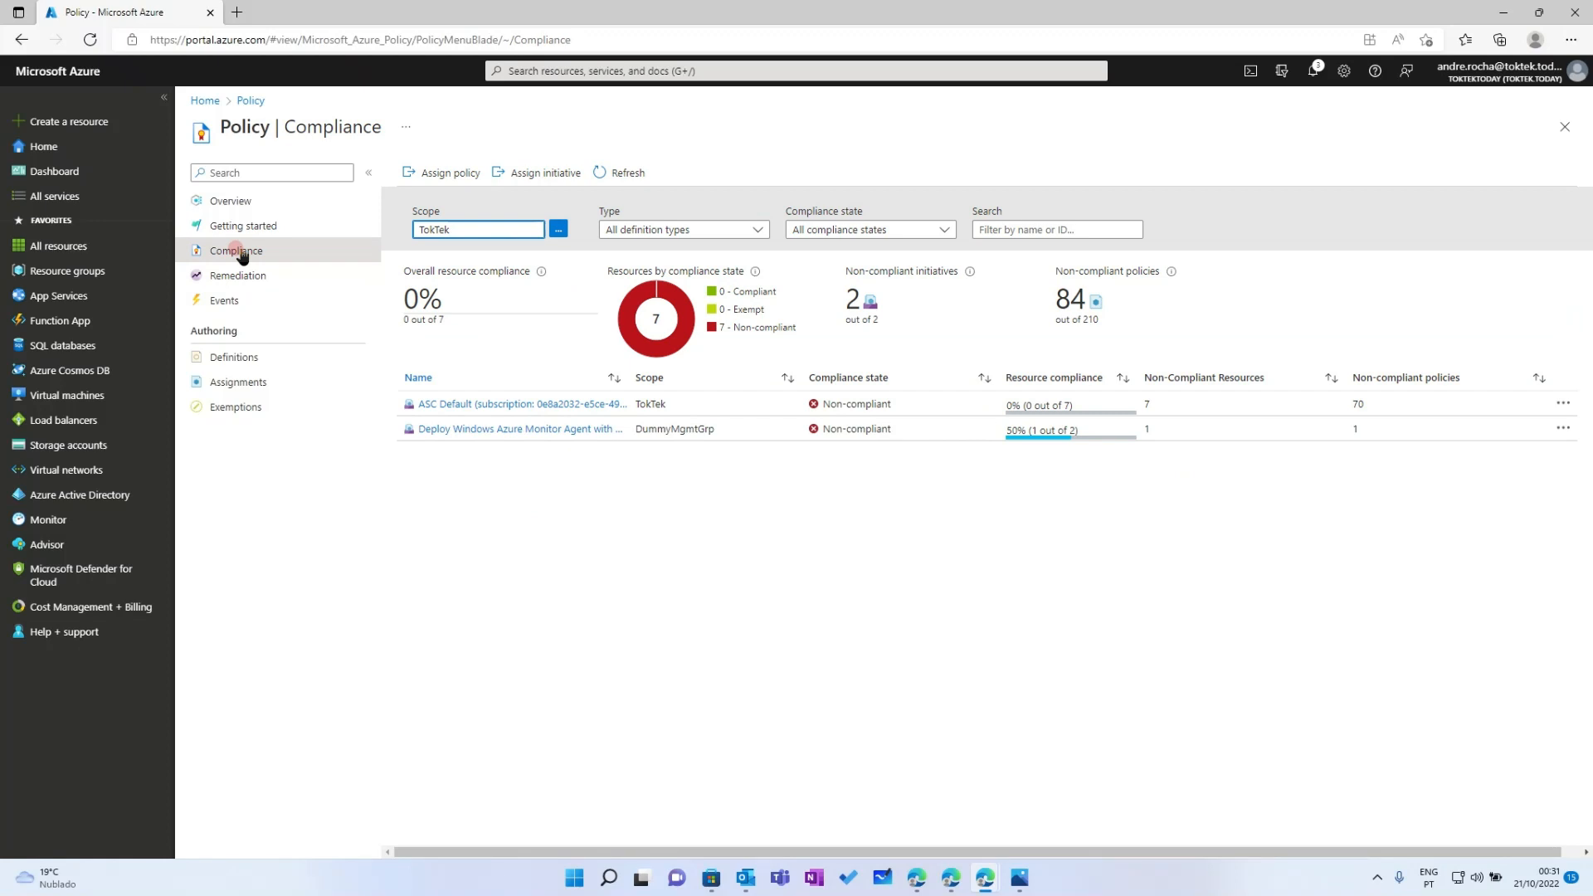
{"action": "left_click", "coordinate": [222, 276]}
{"action": "left_click", "coordinate": [222, 251]}
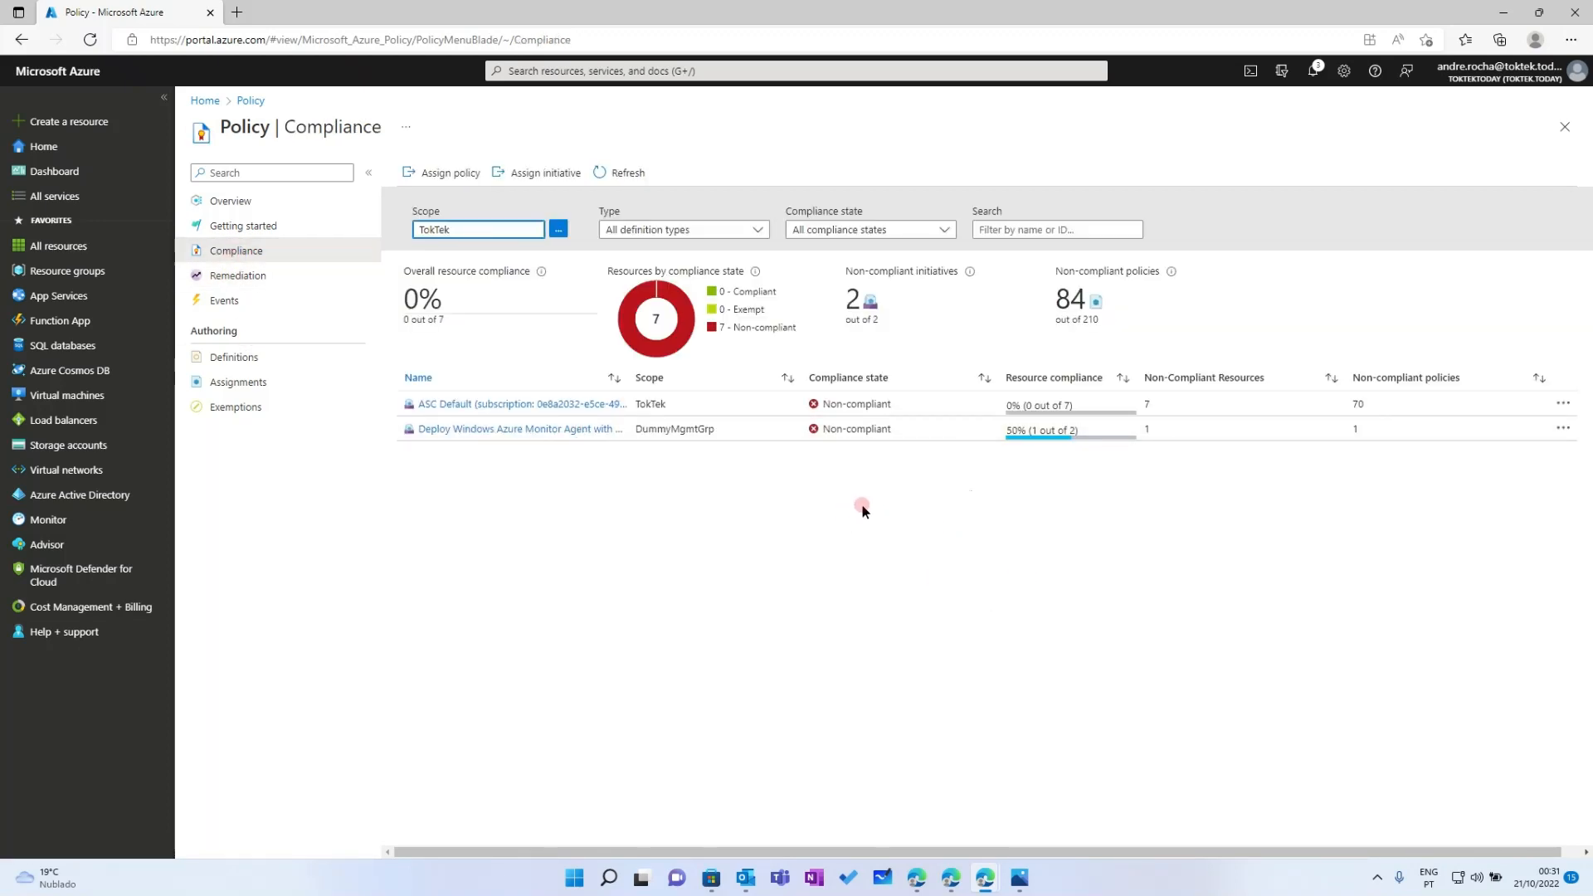
{"action": "left_click", "coordinate": [678, 498]}
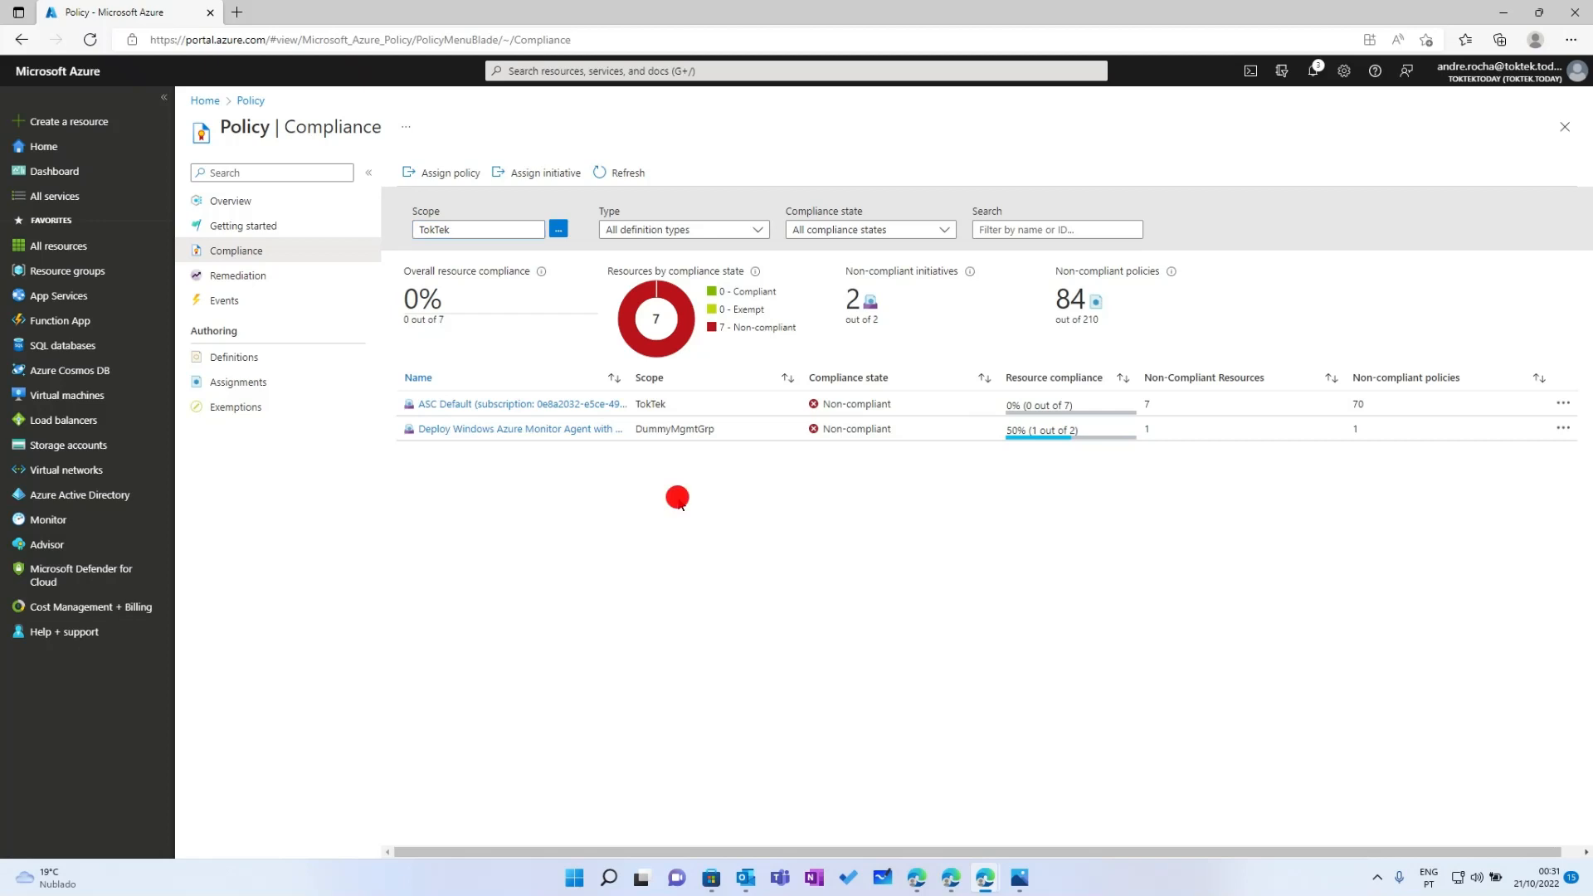
{"action": "left_click", "coordinate": [91, 274]}
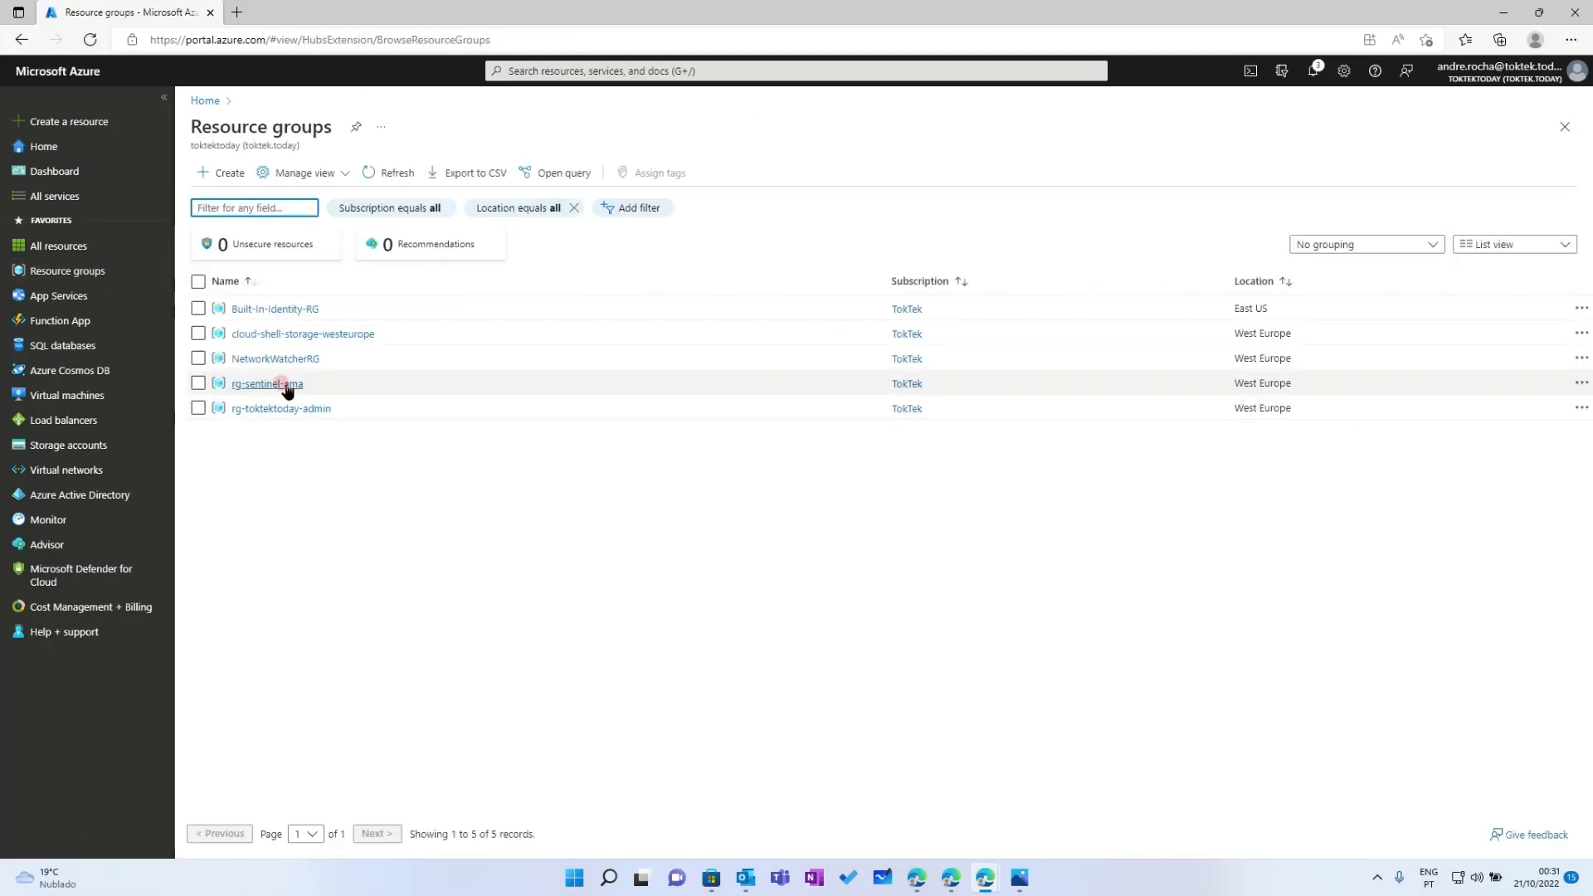
Open rg-sentinel-ama and its dcr-sentinel-ama-securityevents data collection rule
{"action": "left_click", "coordinate": [274, 383]}
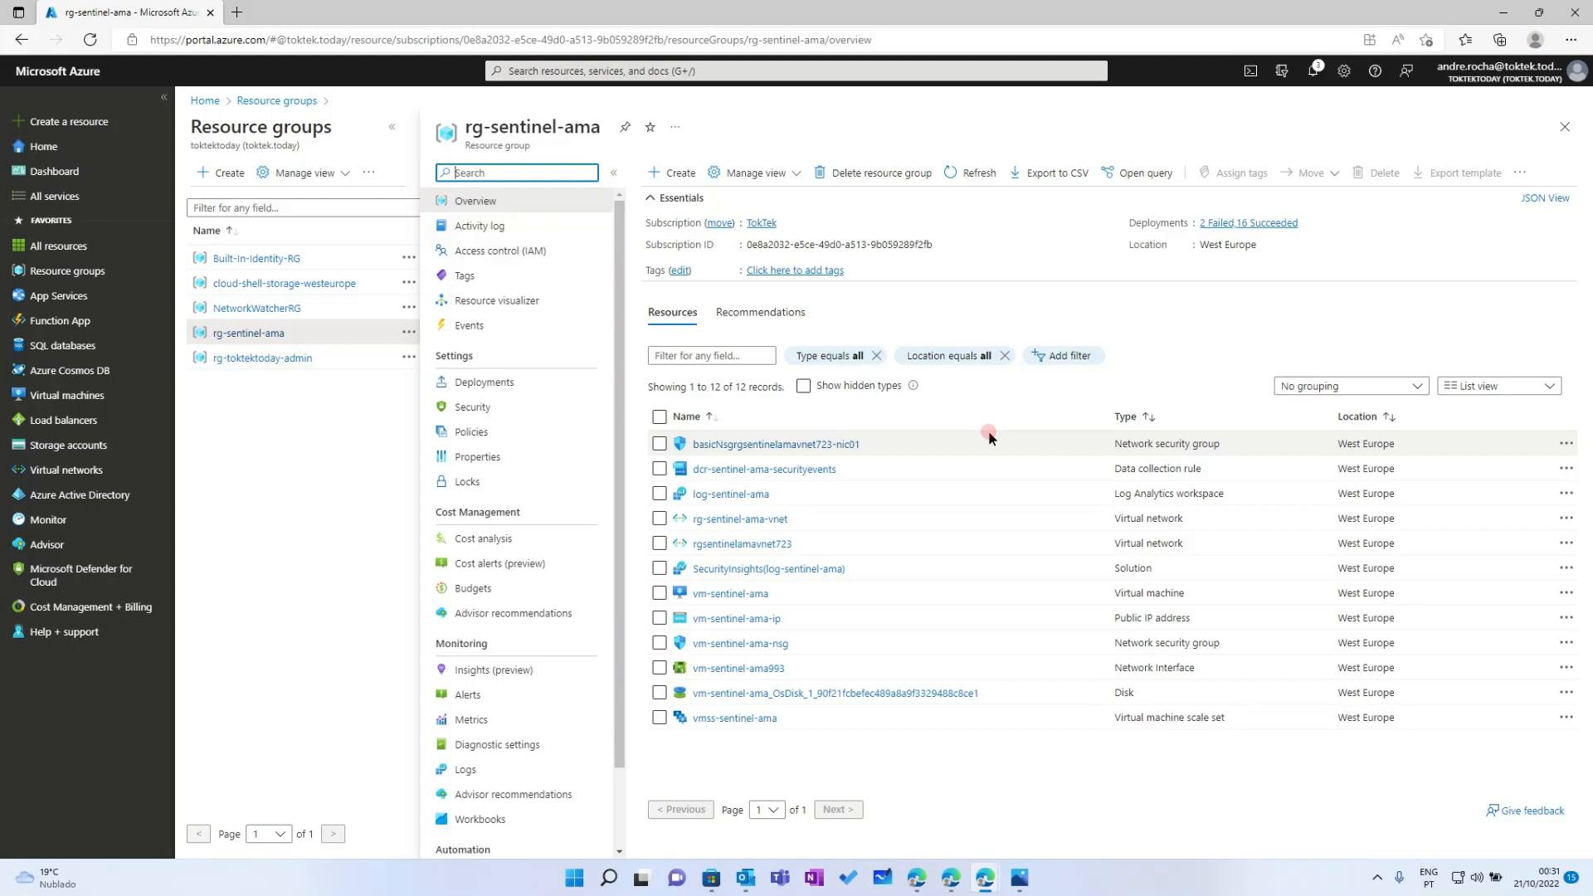
{"action": "left_click", "coordinate": [780, 470]}
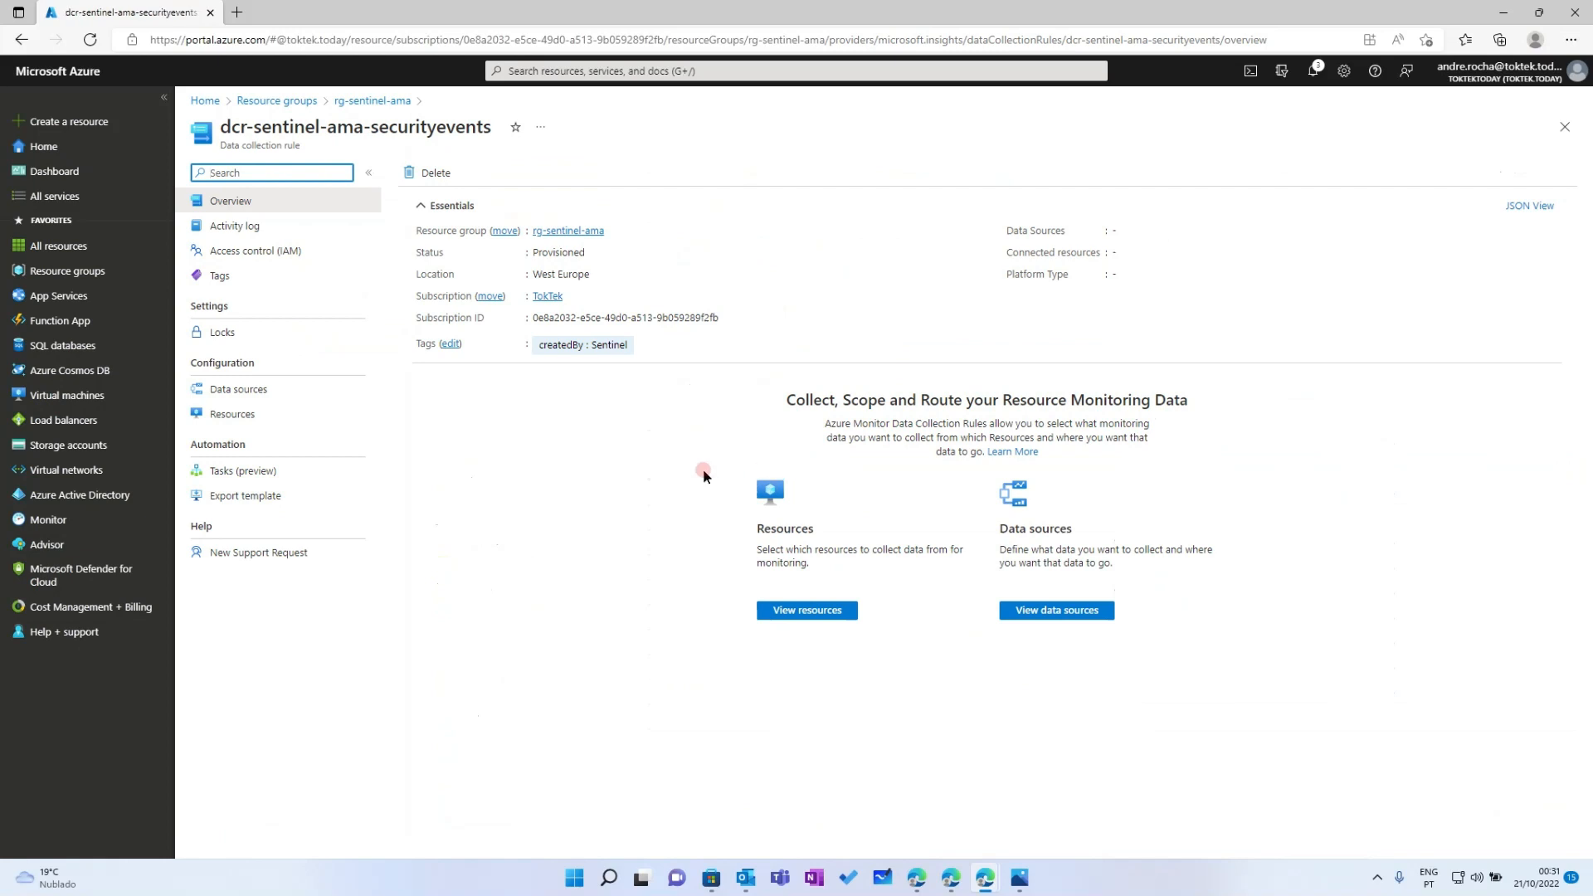
Check that the rule's Resources list vm-sentinel-ama and vmss-sentinel-ama, and review its Data sources
{"action": "left_click", "coordinate": [516, 415]}
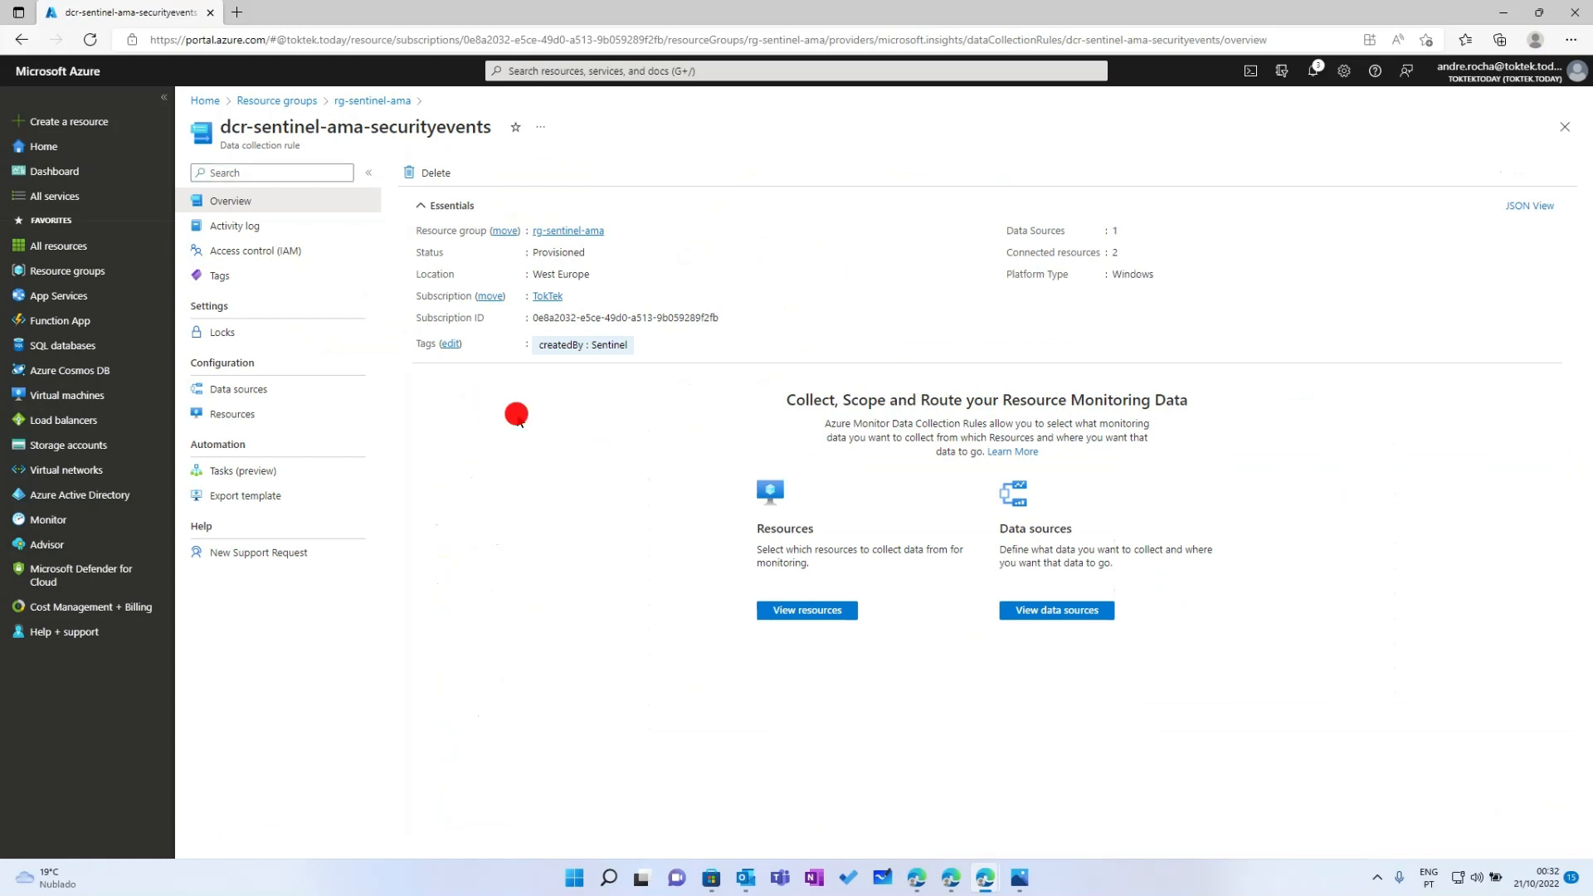
{"action": "left_click", "coordinate": [231, 417]}
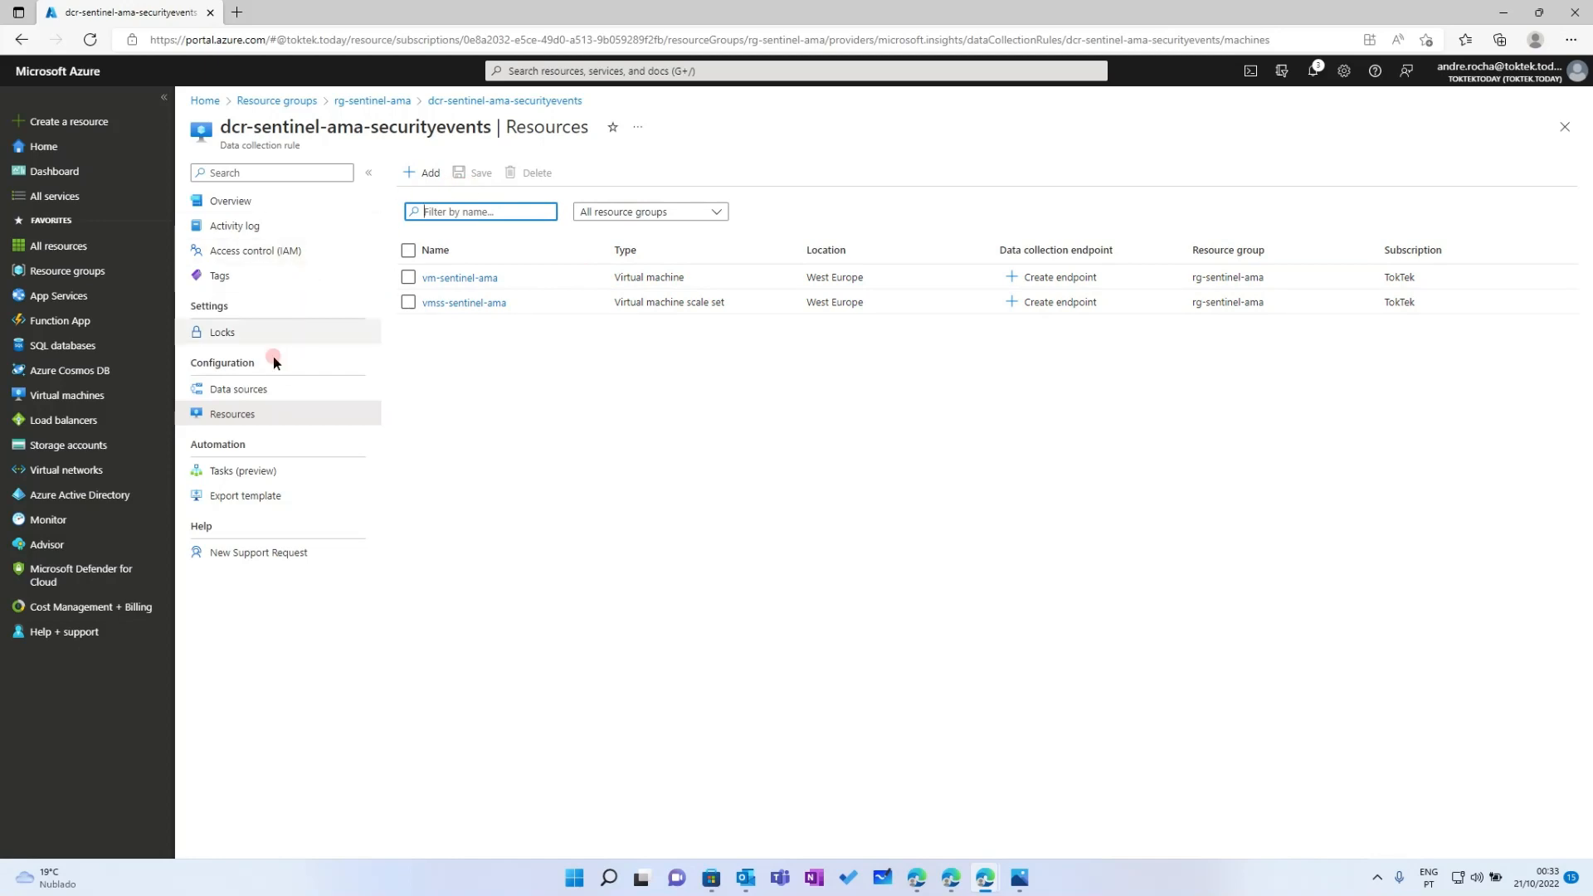
{"action": "left_click", "coordinate": [253, 394]}
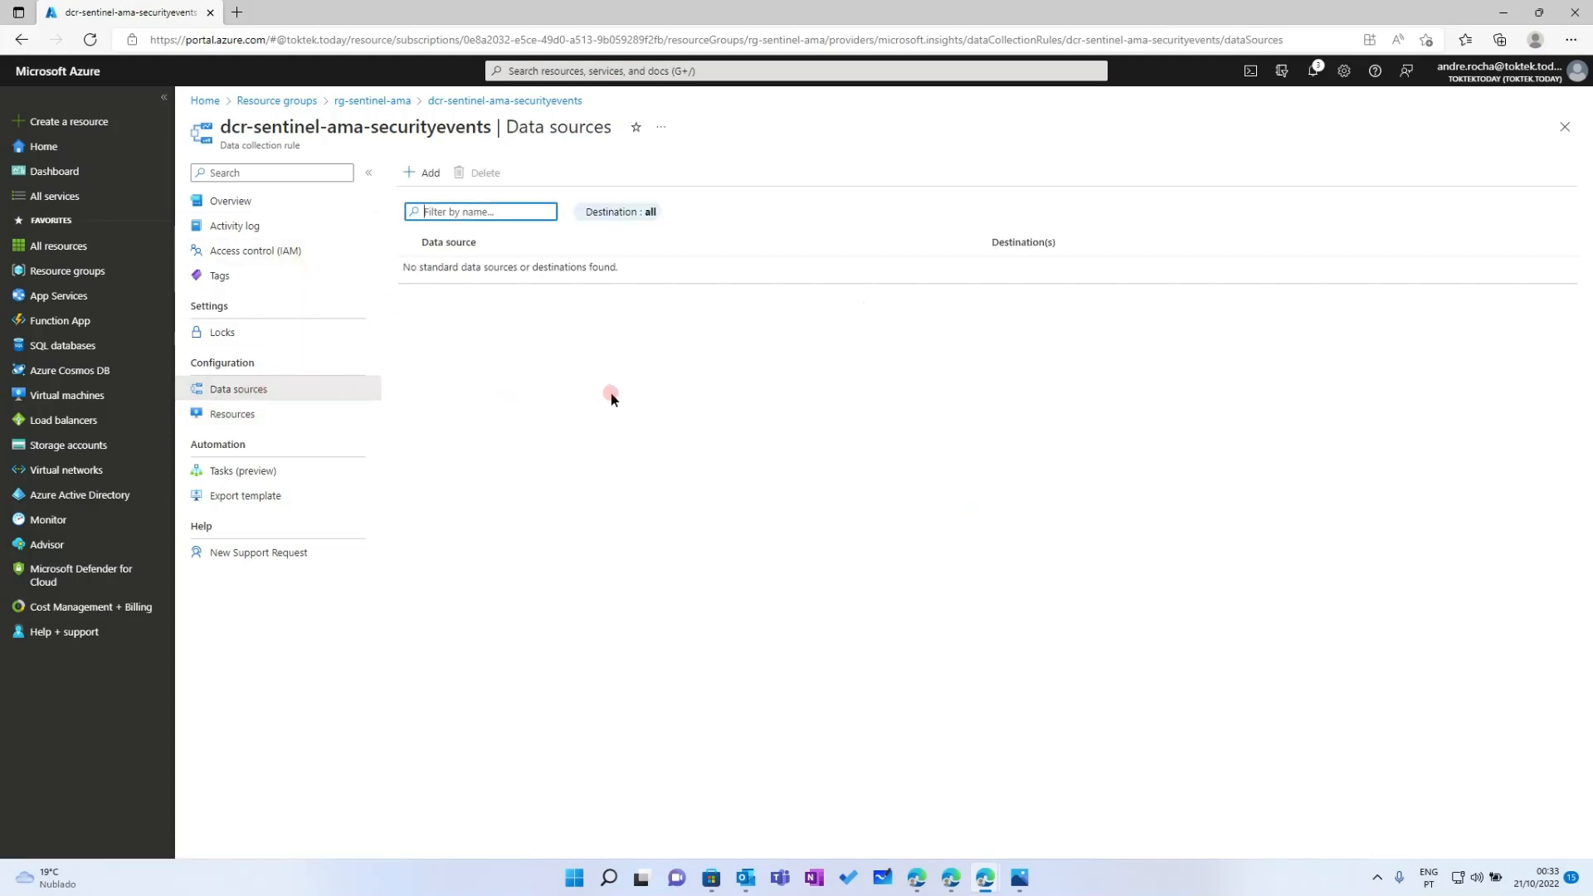
{"action": "left_click", "coordinate": [239, 413]}
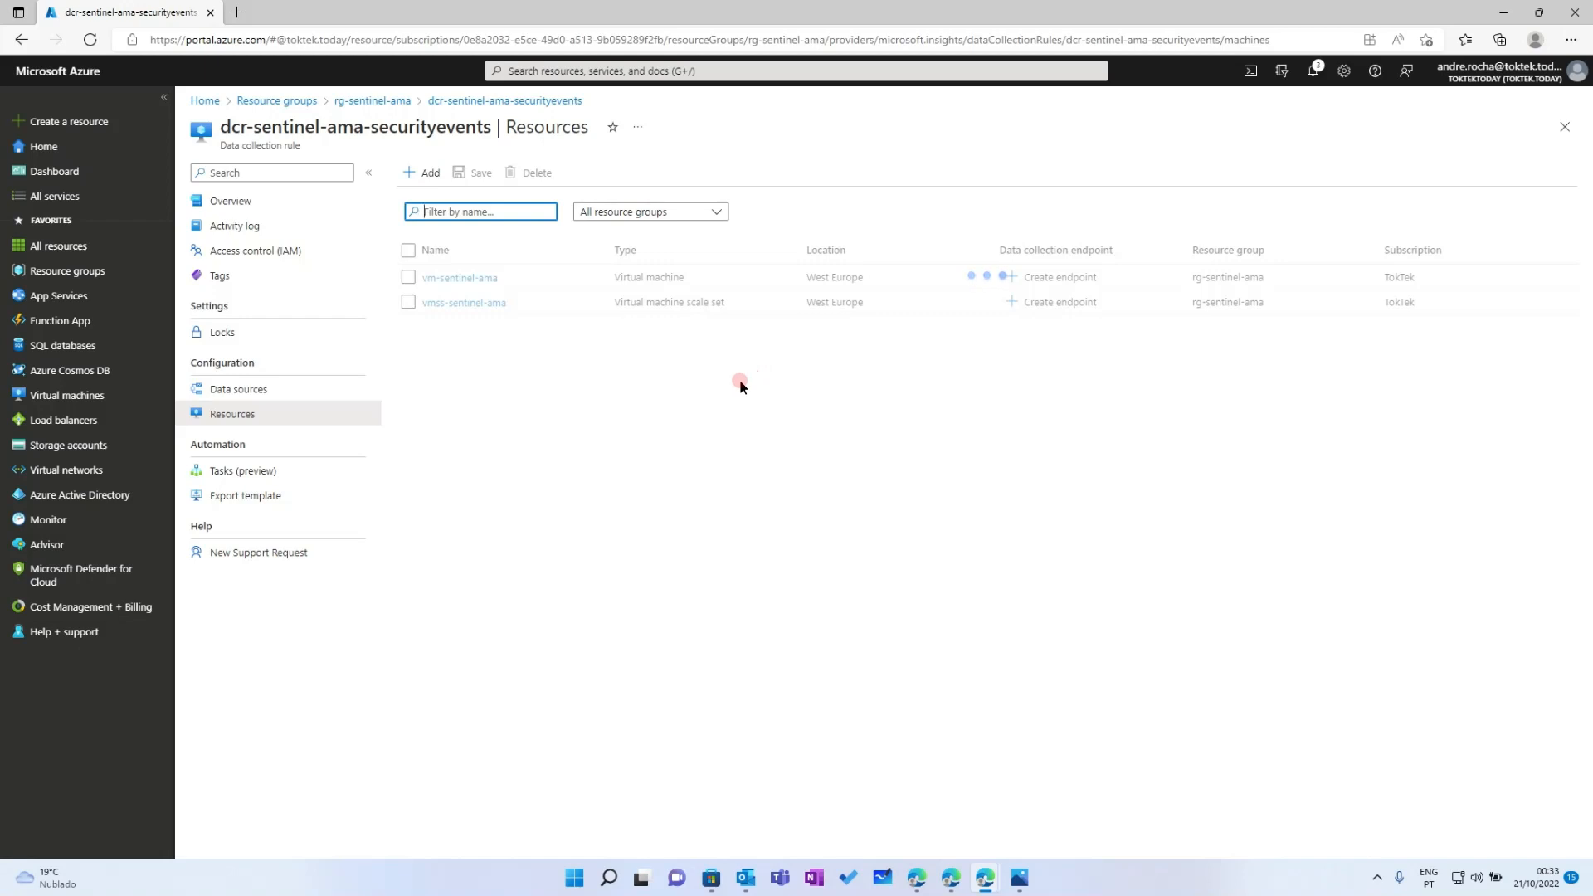
{"action": "left_click", "coordinate": [694, 413]}
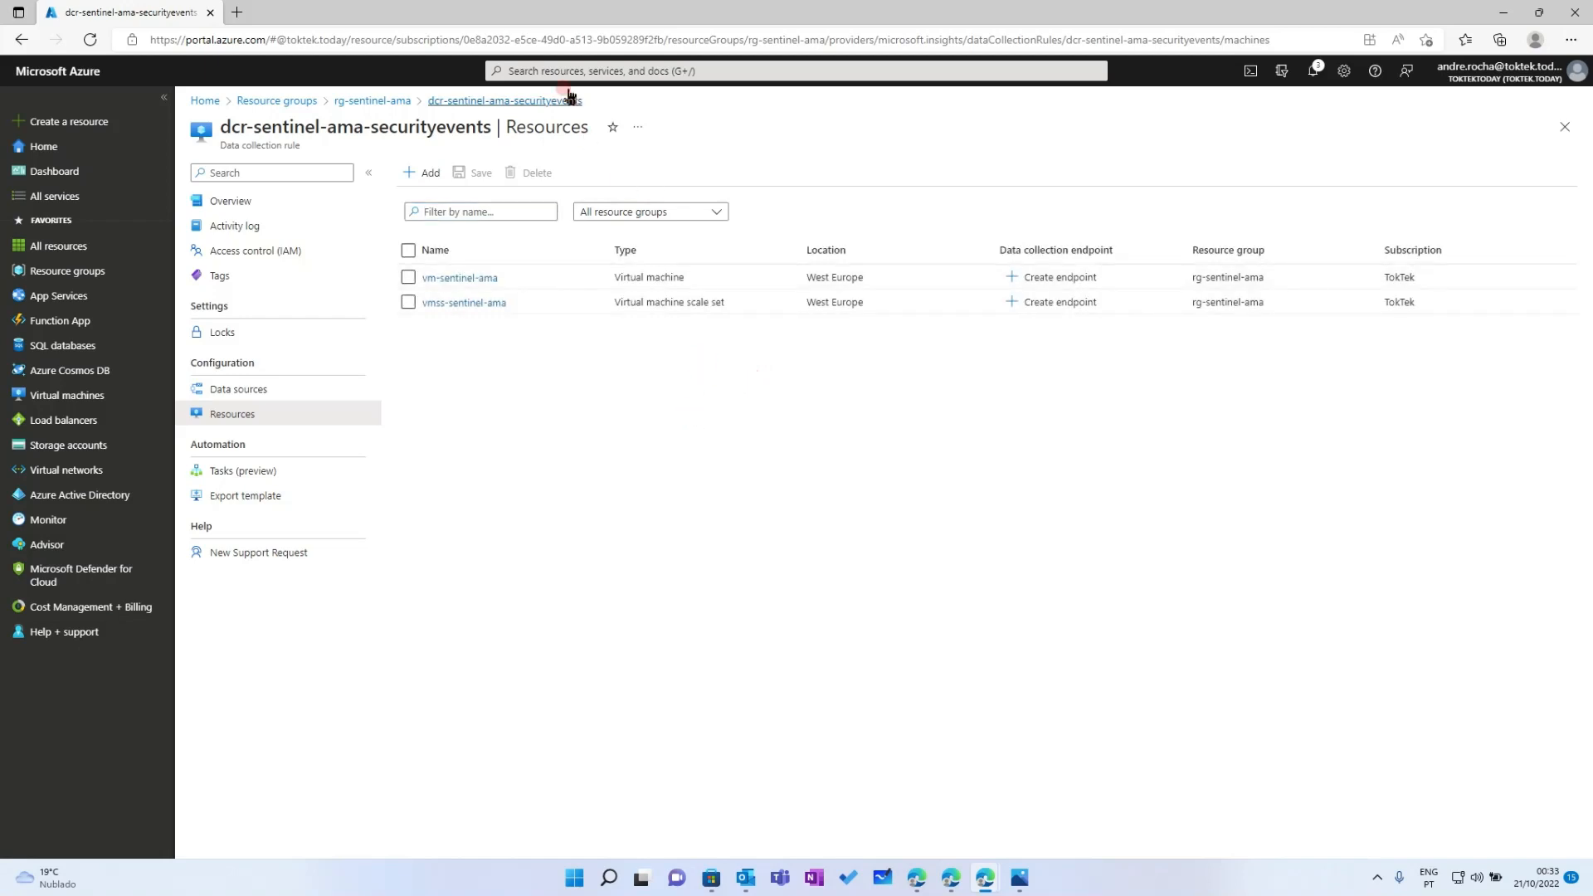
{"action": "left_click", "coordinate": [531, 70]}
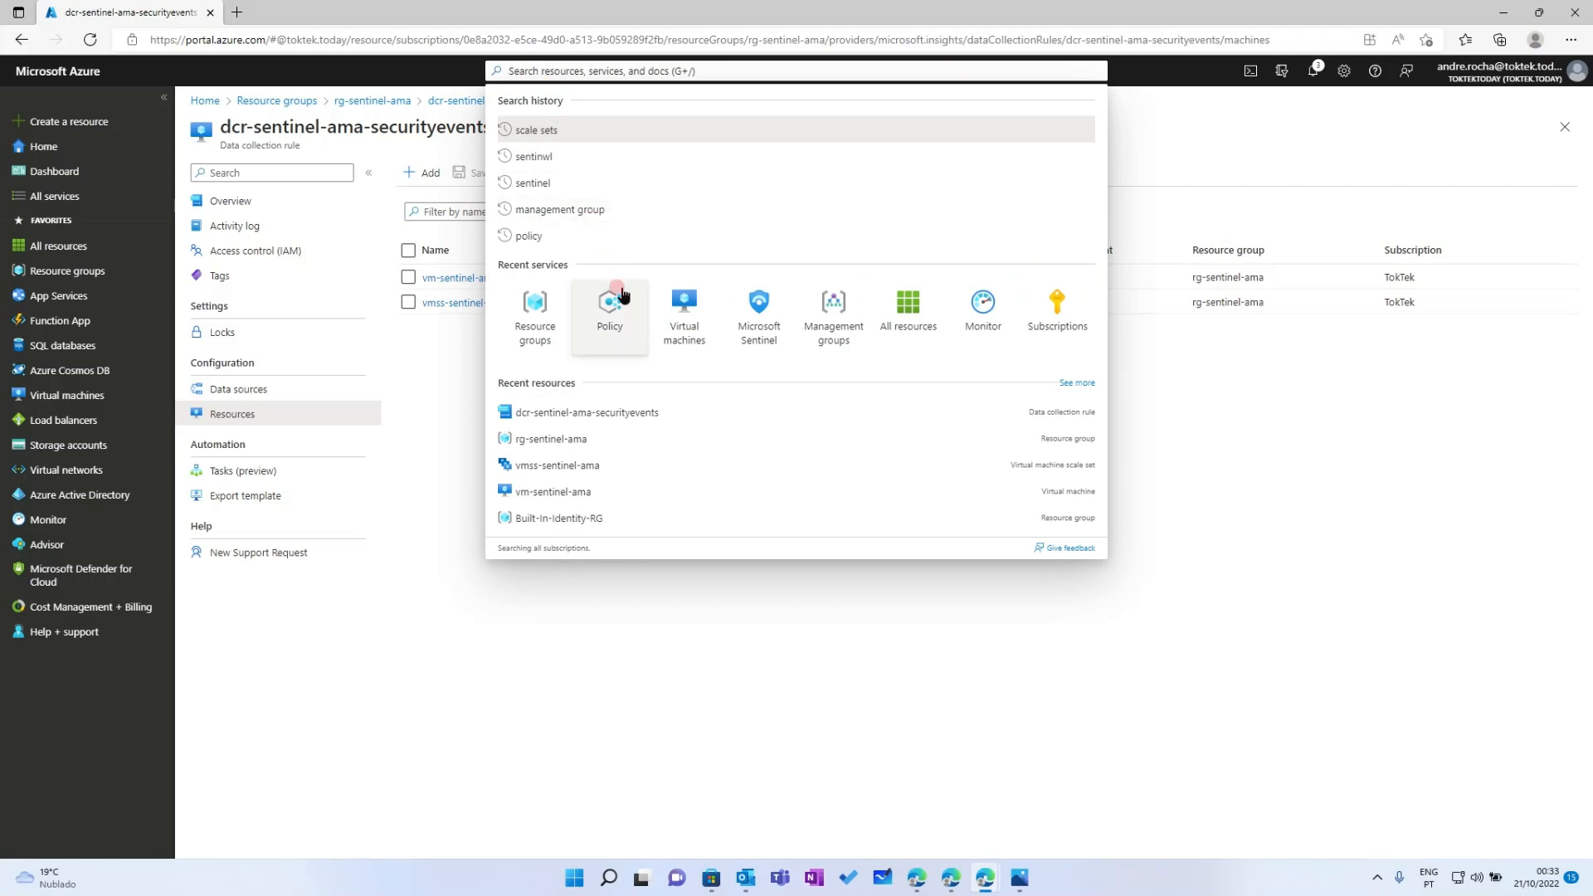
{"action": "left_click", "coordinate": [753, 314]}
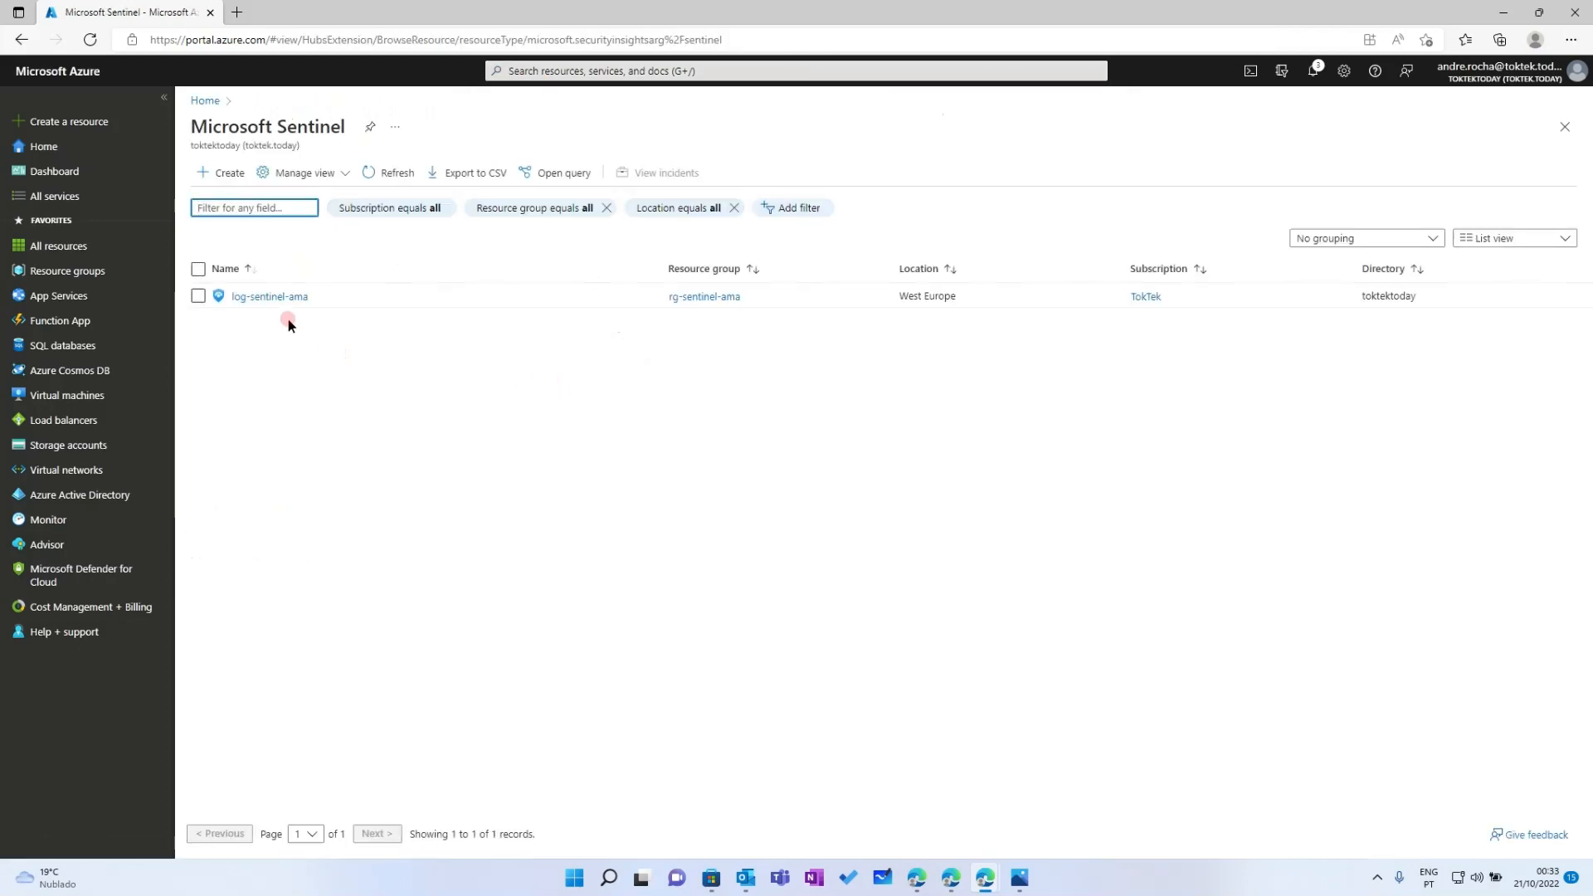
{"action": "left_click", "coordinate": [277, 297]}
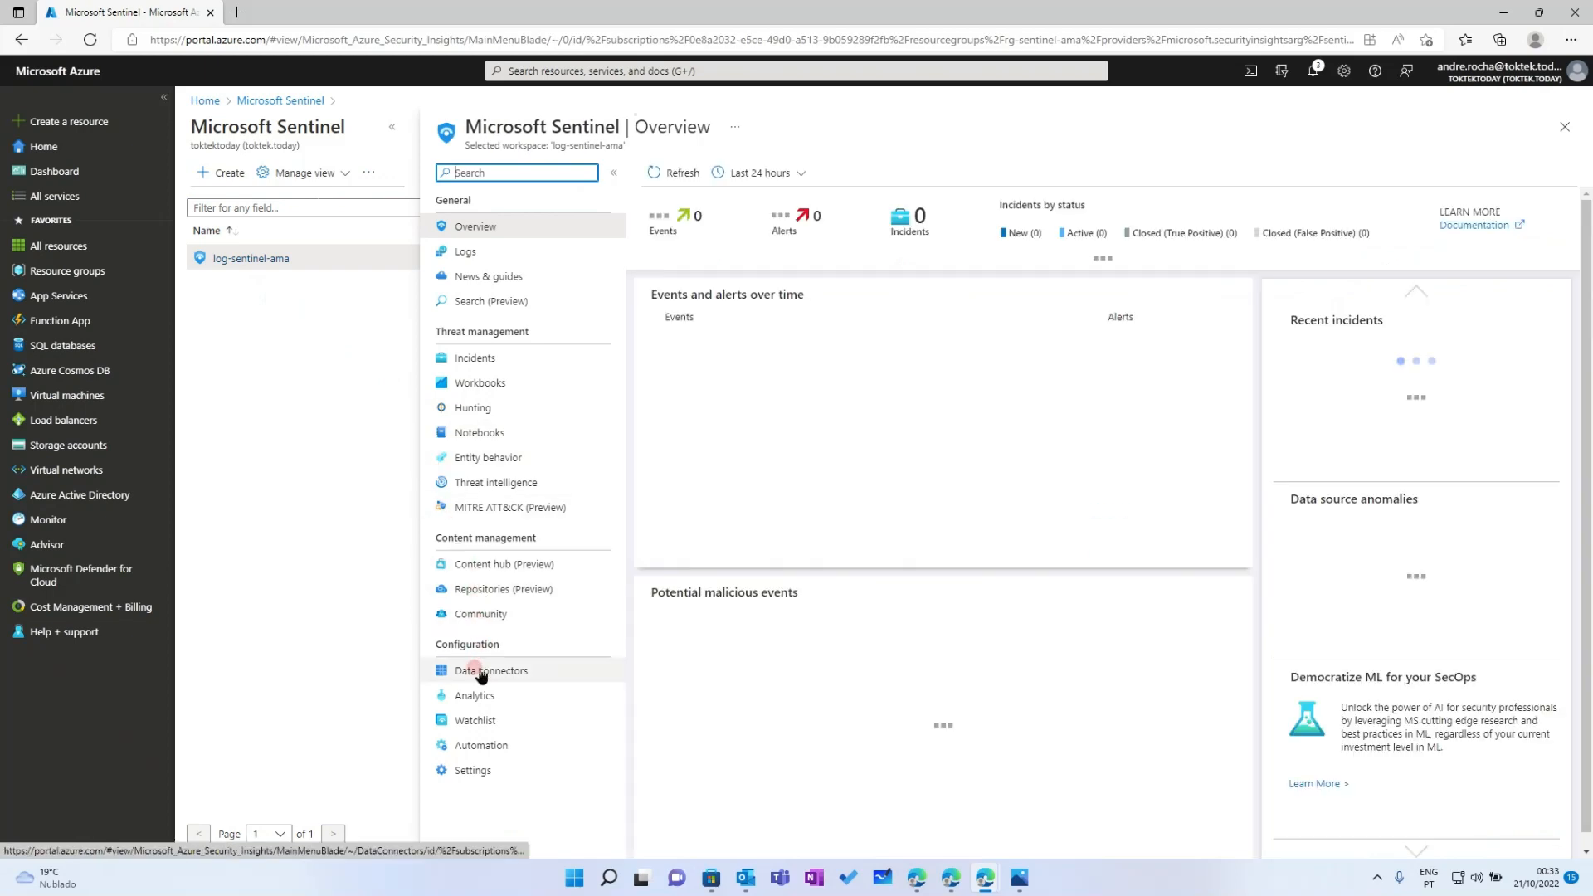
{"action": "left_click", "coordinate": [473, 669]}
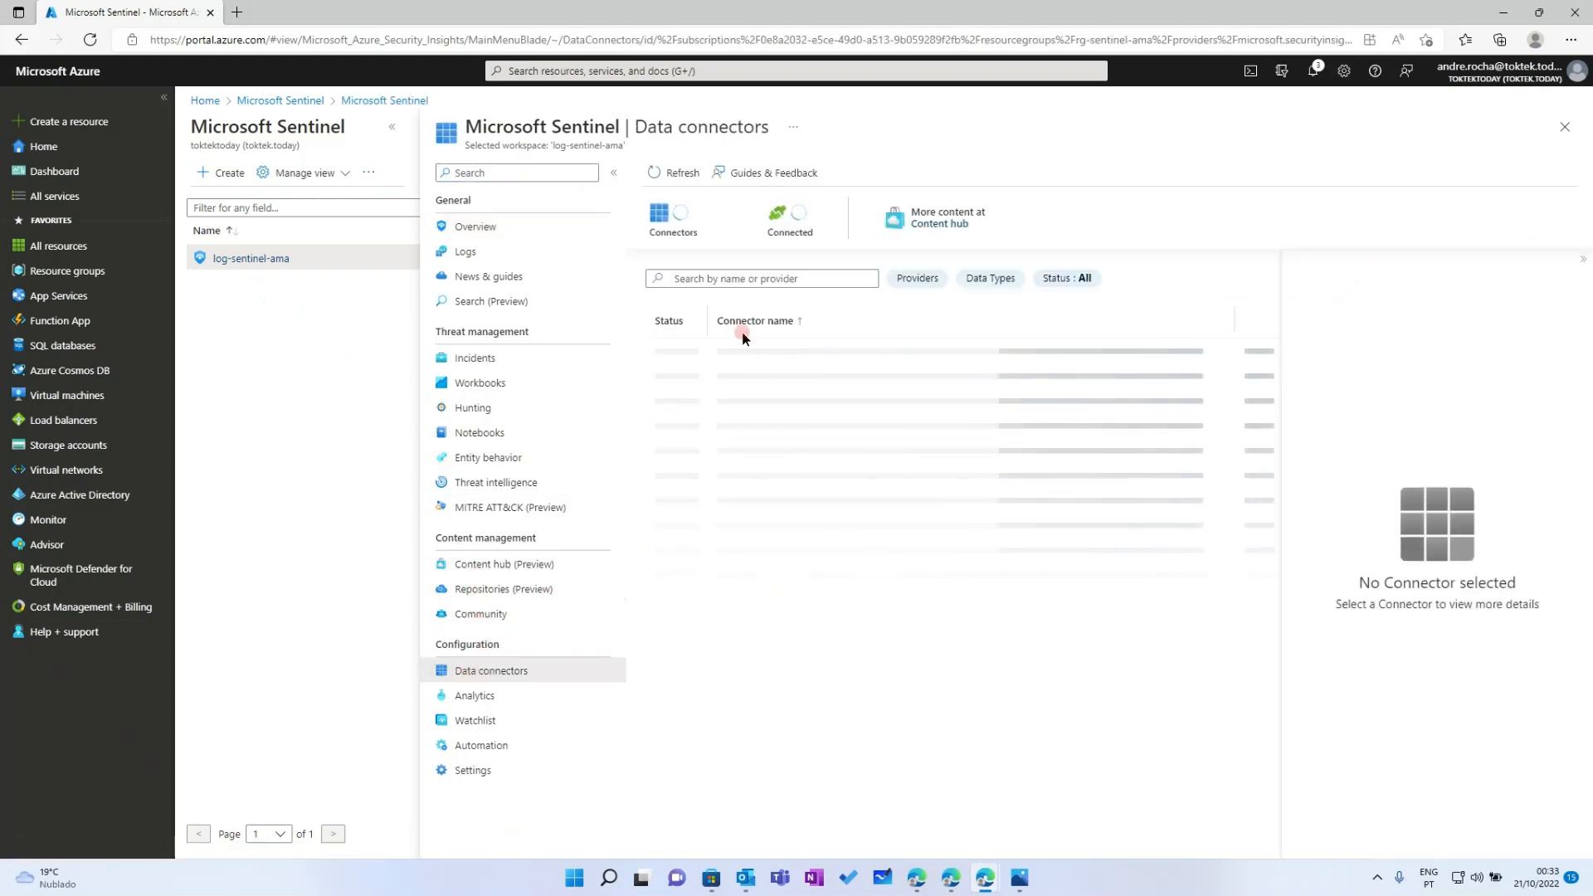
{"action": "left_click", "coordinate": [734, 280]}
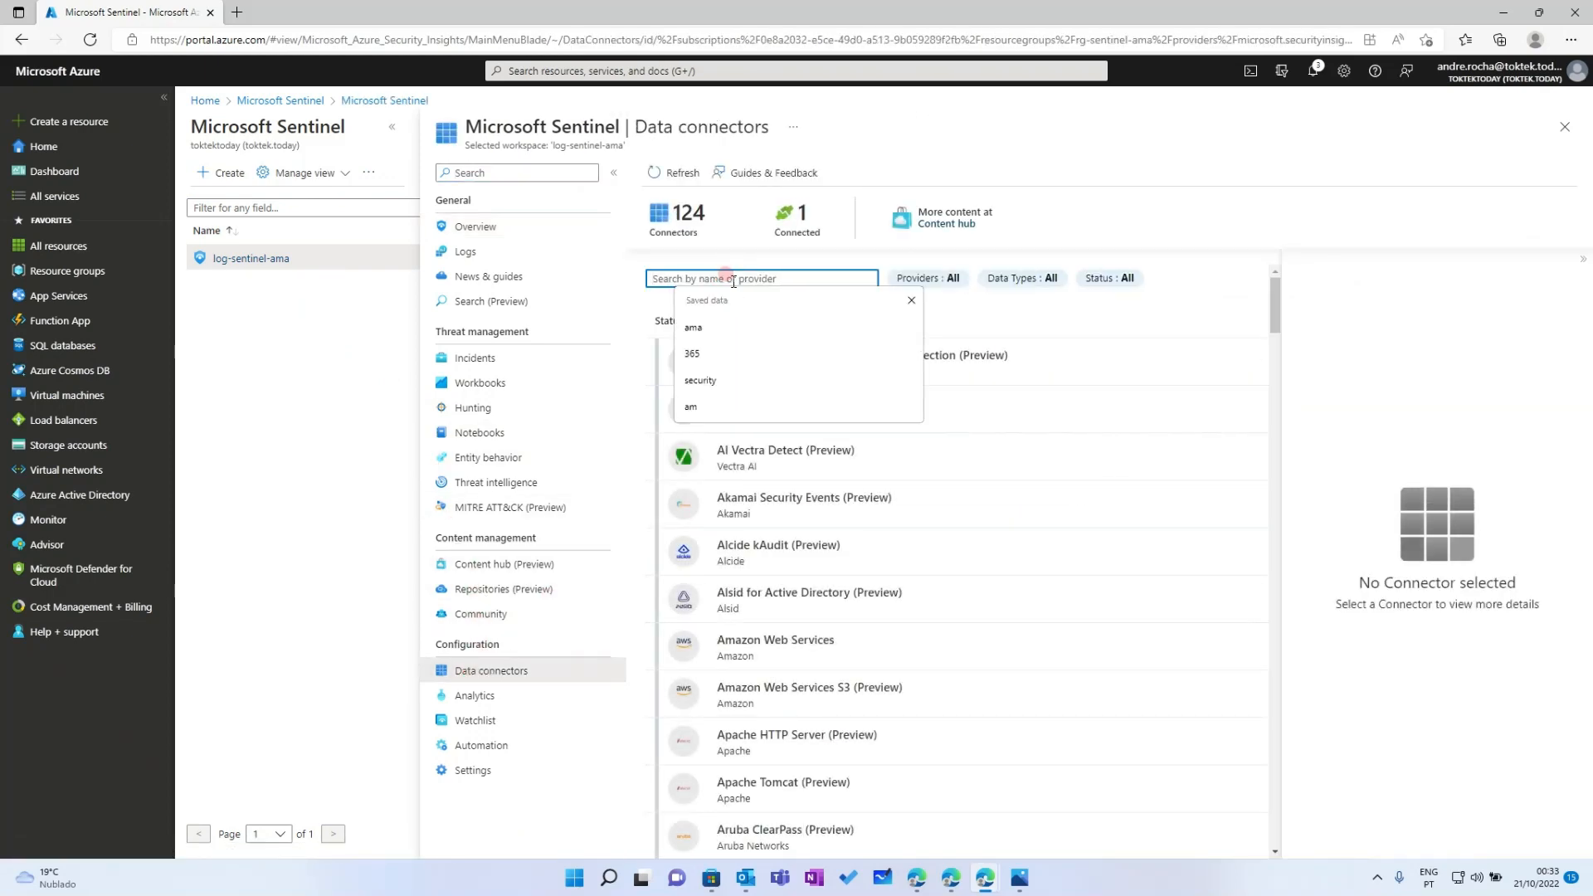
{"action": "type", "text": "ama"}
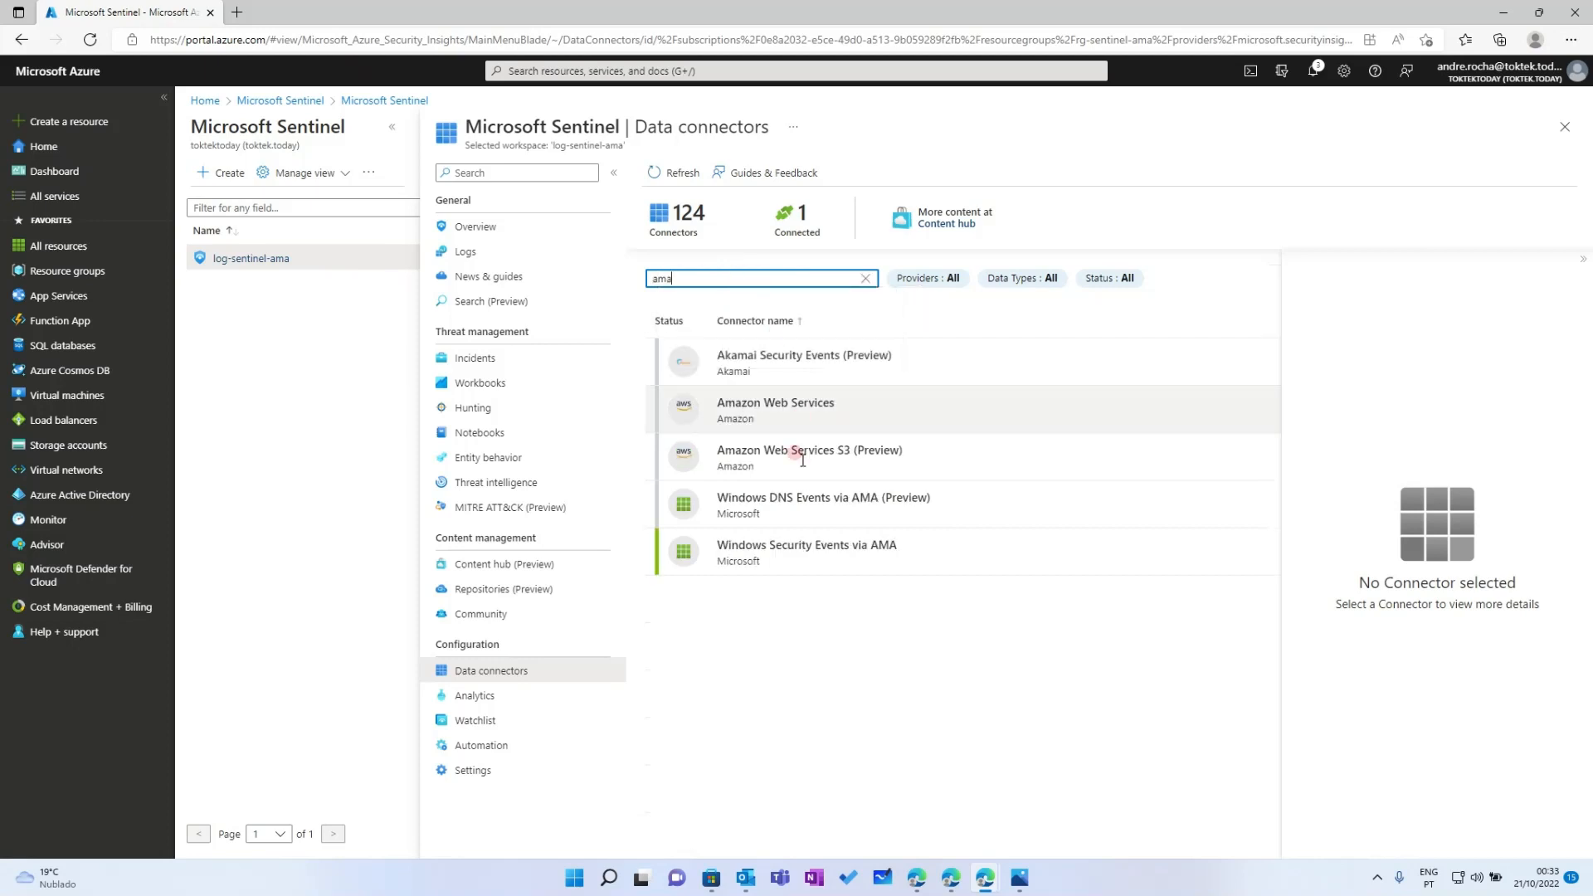
{"action": "left_click", "coordinate": [787, 550]}
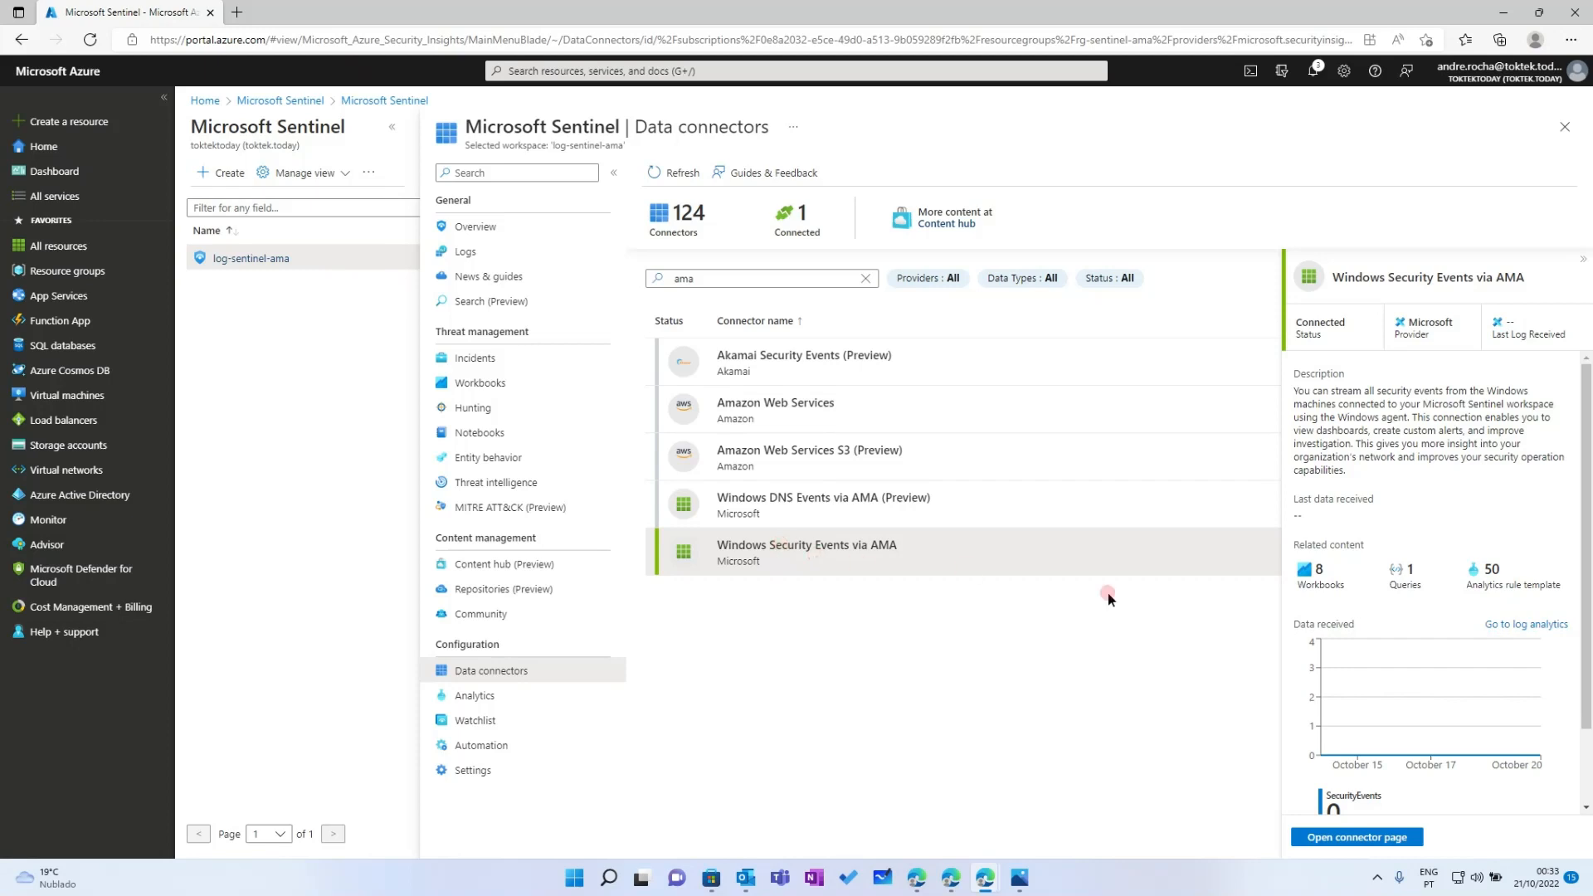
{"action": "scroll", "coordinate": [1432, 639], "scroll_direction": "down", "scroll_amount": 2}
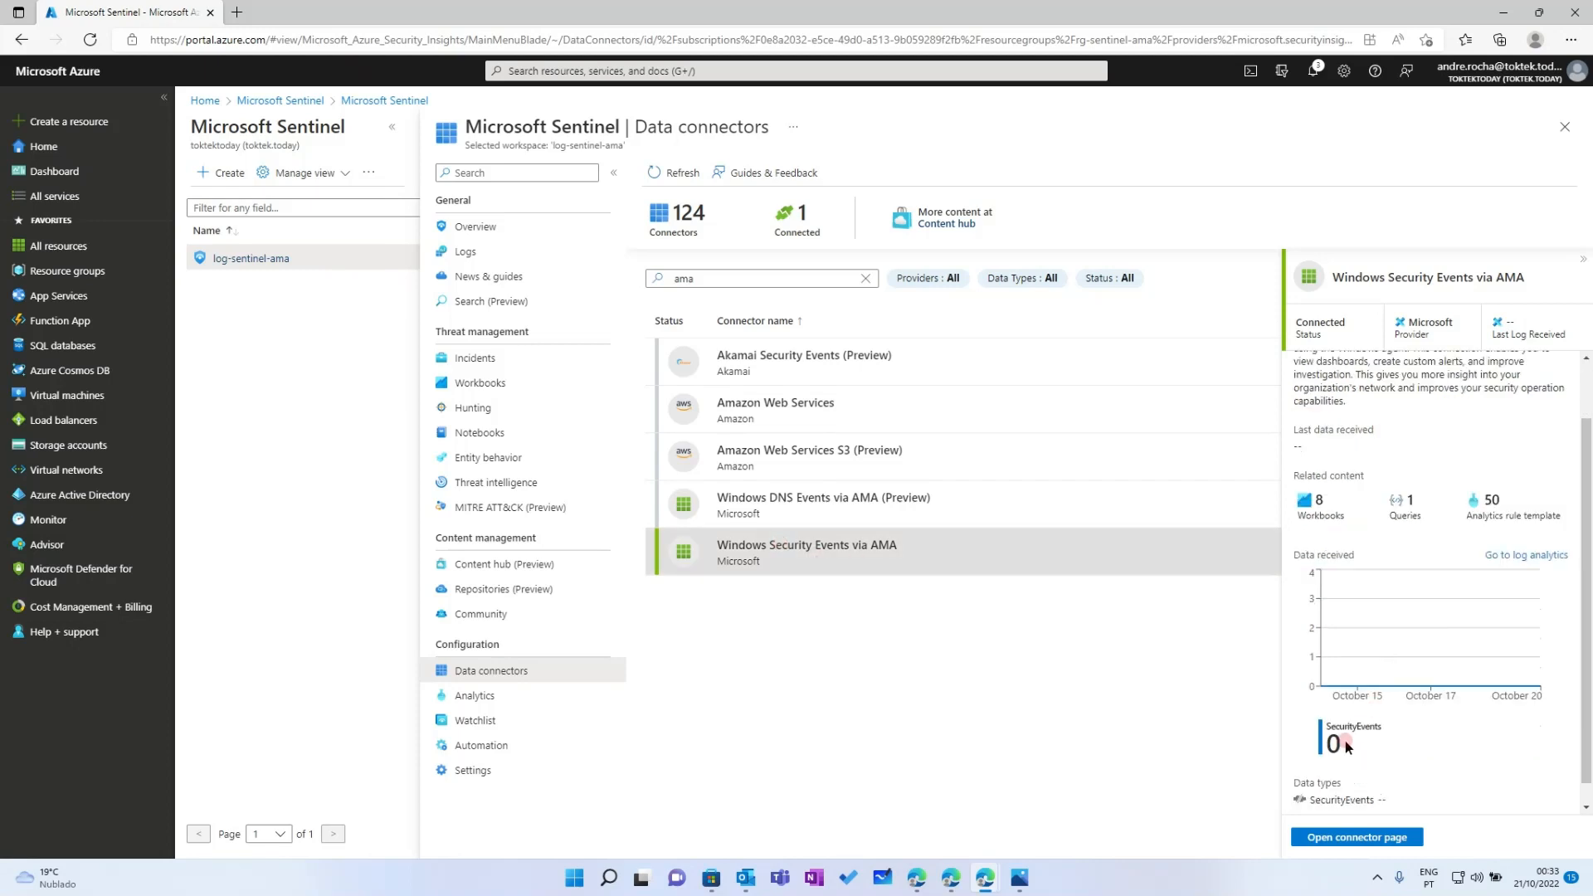
{"action": "left_click", "coordinate": [1356, 838]}
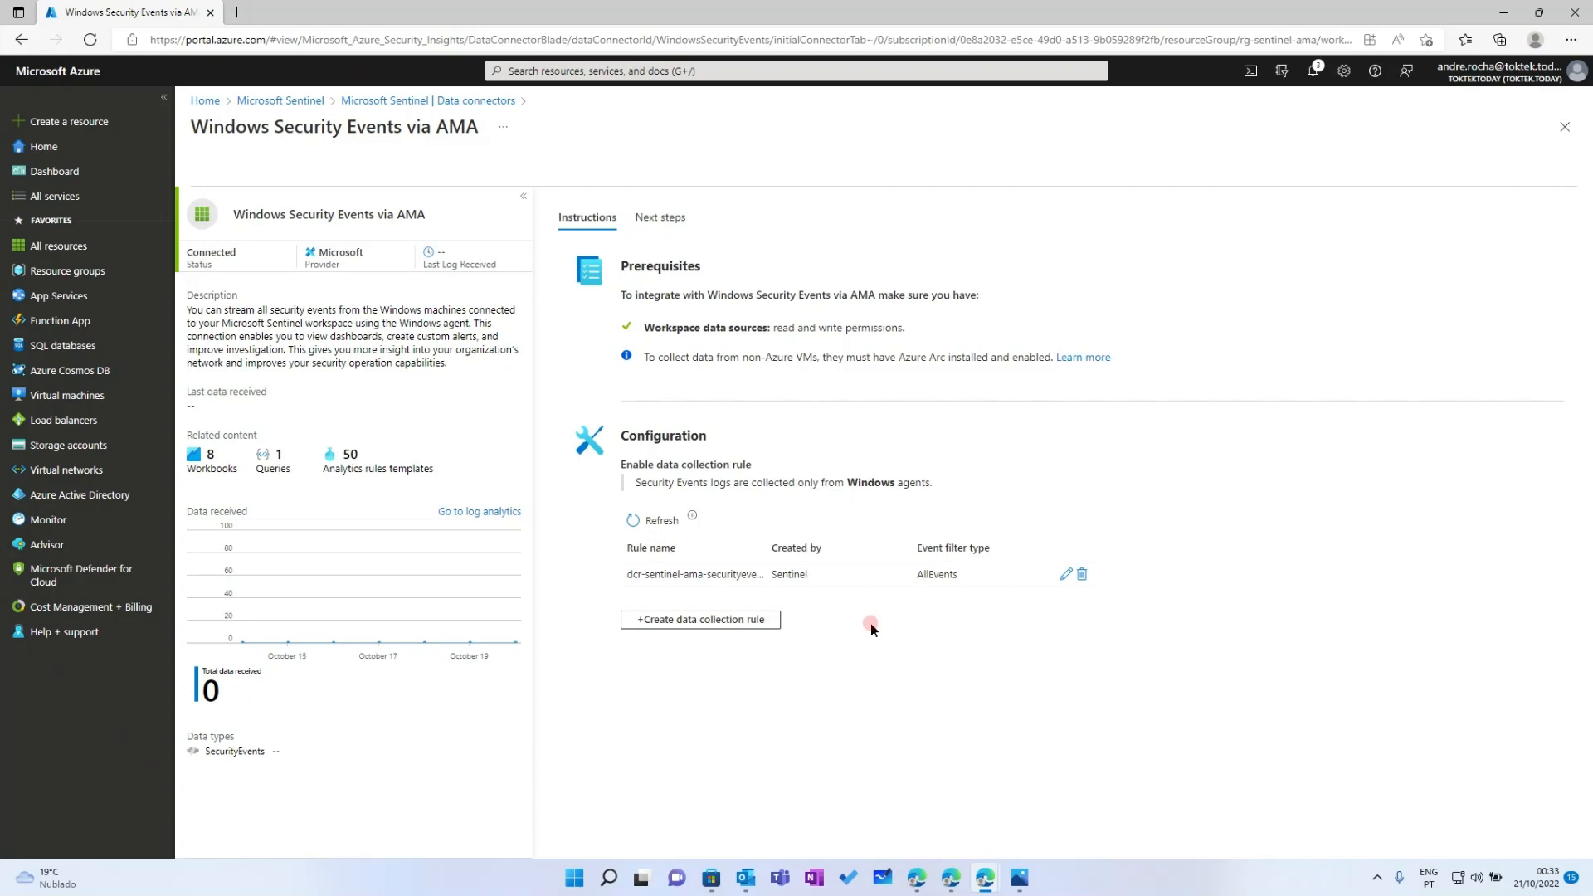
{"action": "left_click", "coordinate": [1565, 129]}
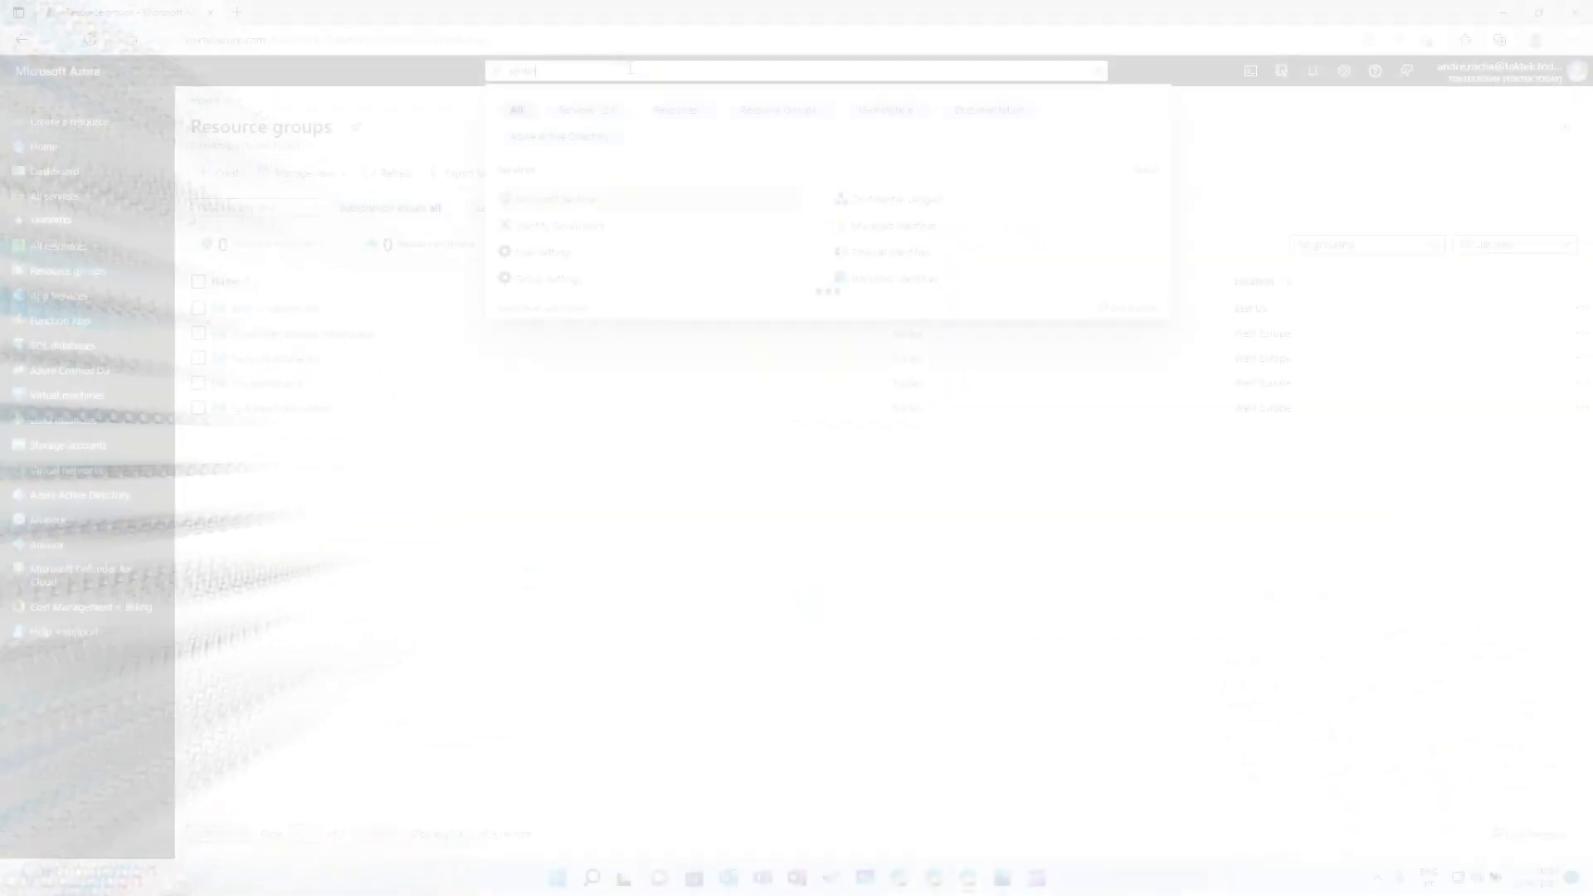
In log-sentinel-ama's data connectors, search 'ama' and select Windows Security Events via AMA to see 17 events received
{"action": "key", "text": "Return"}
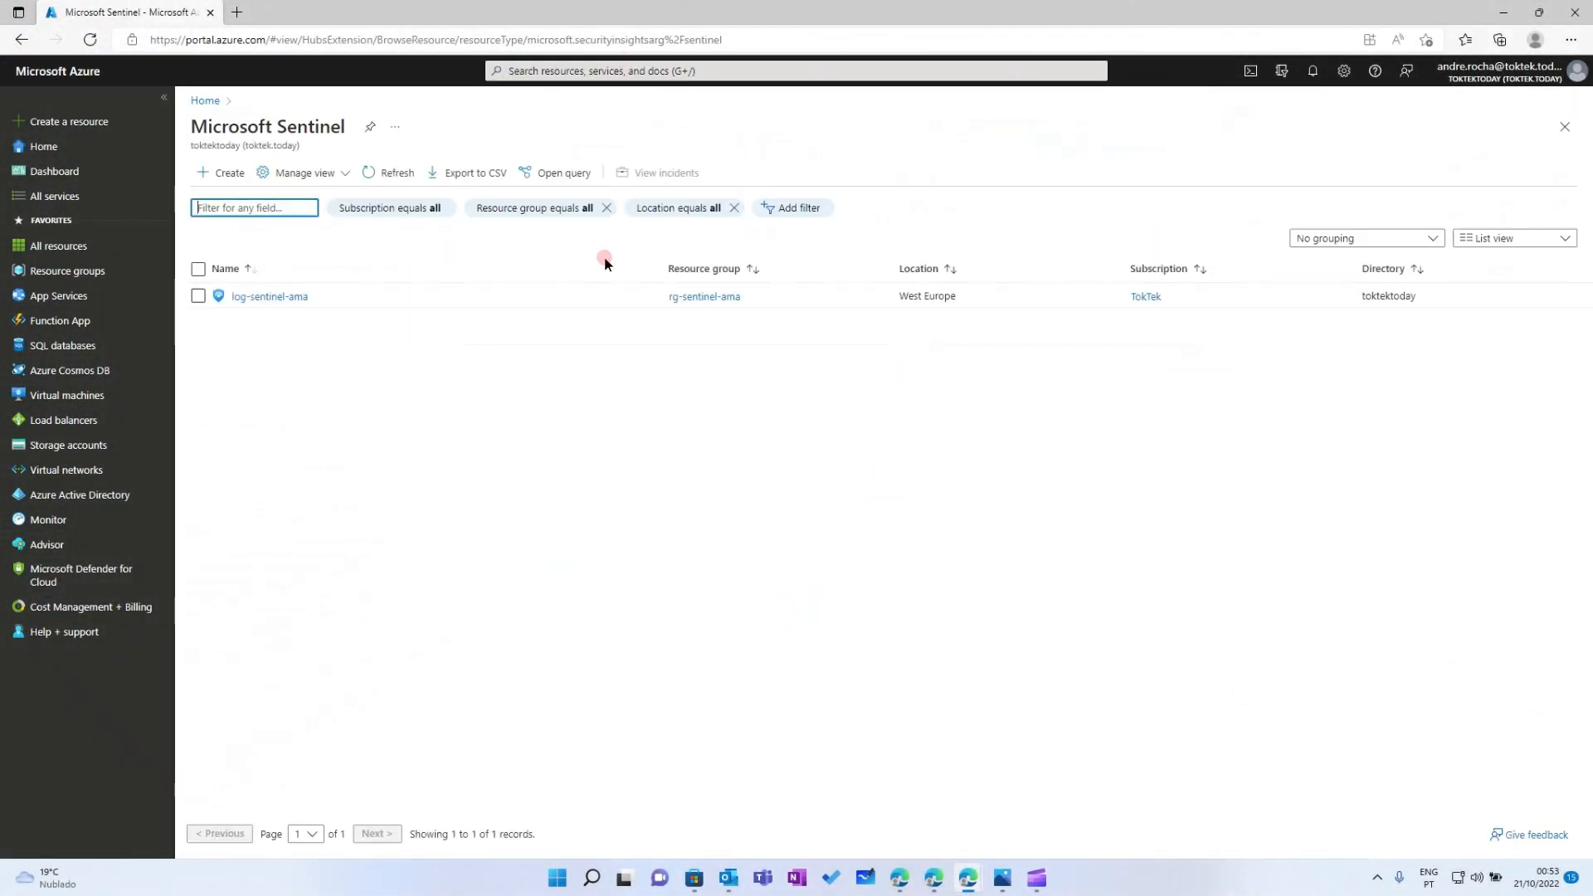
{"action": "left_click", "coordinate": [287, 296]}
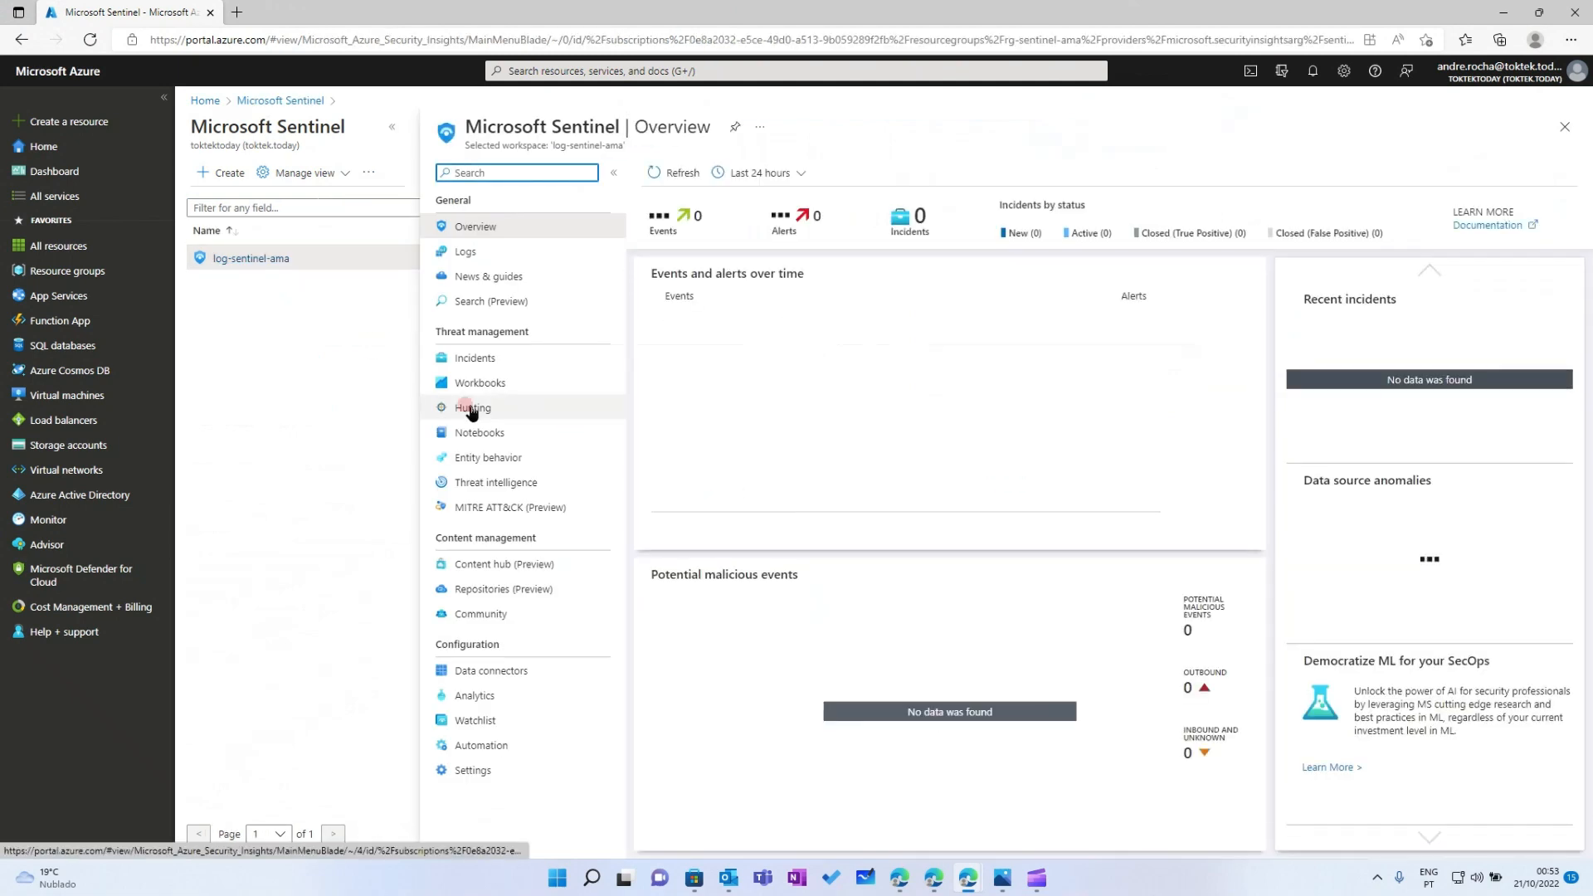
{"action": "left_click", "coordinate": [477, 670]}
{"action": "left_click", "coordinate": [709, 274]}
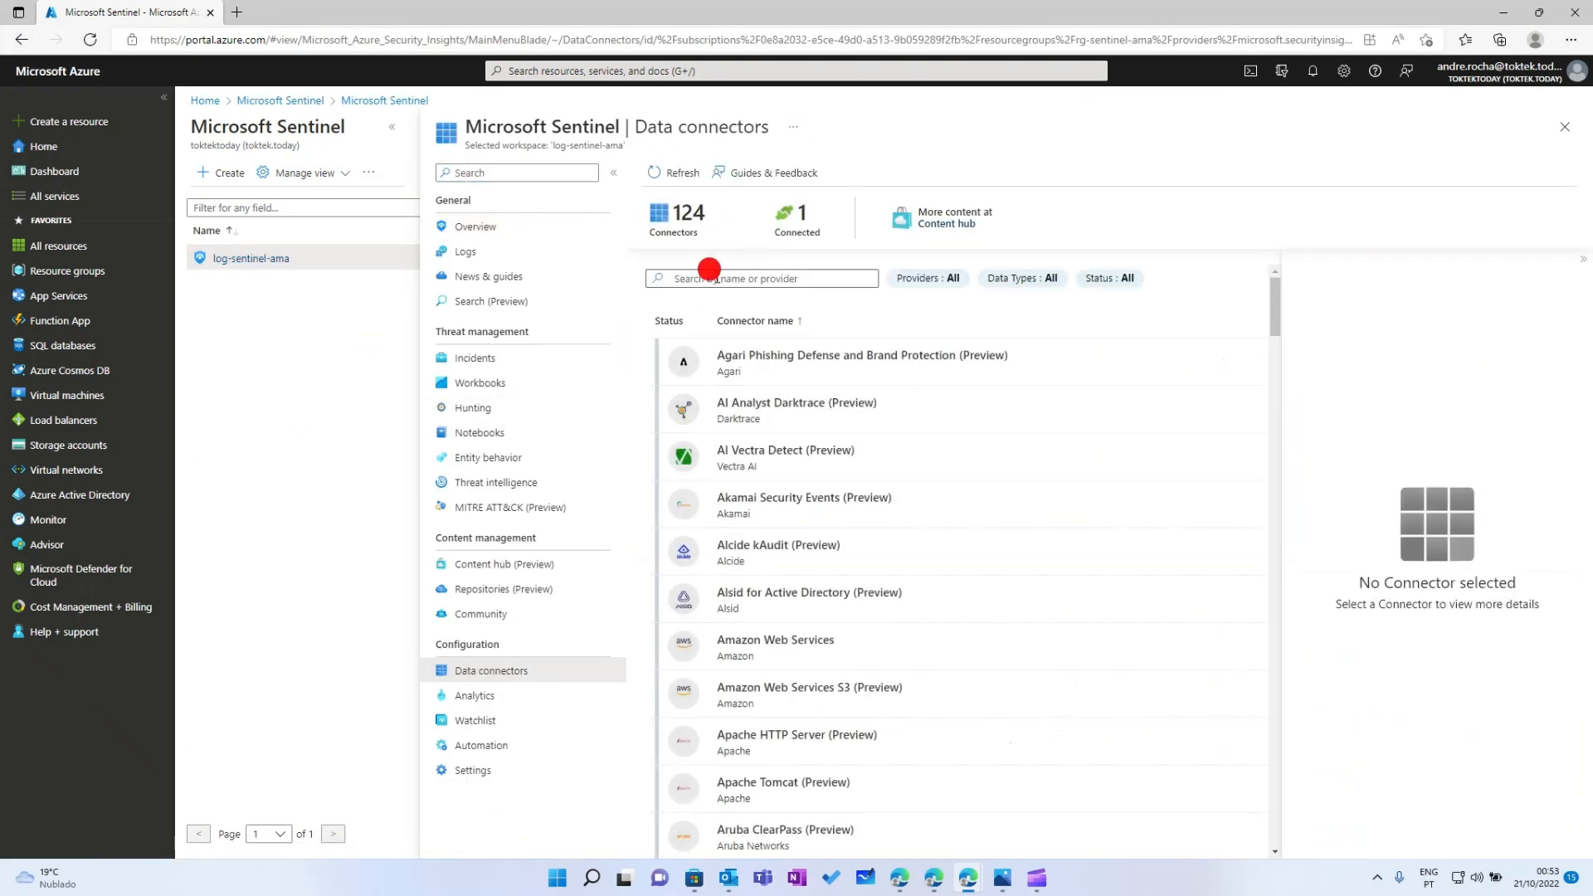
{"action": "type", "text": "ama"}
{"action": "key", "text": "BackSpace"}
{"action": "key", "text": "BackSpace"}
{"action": "key", "text": "BackSpace"}
{"action": "type", "text": "a"}
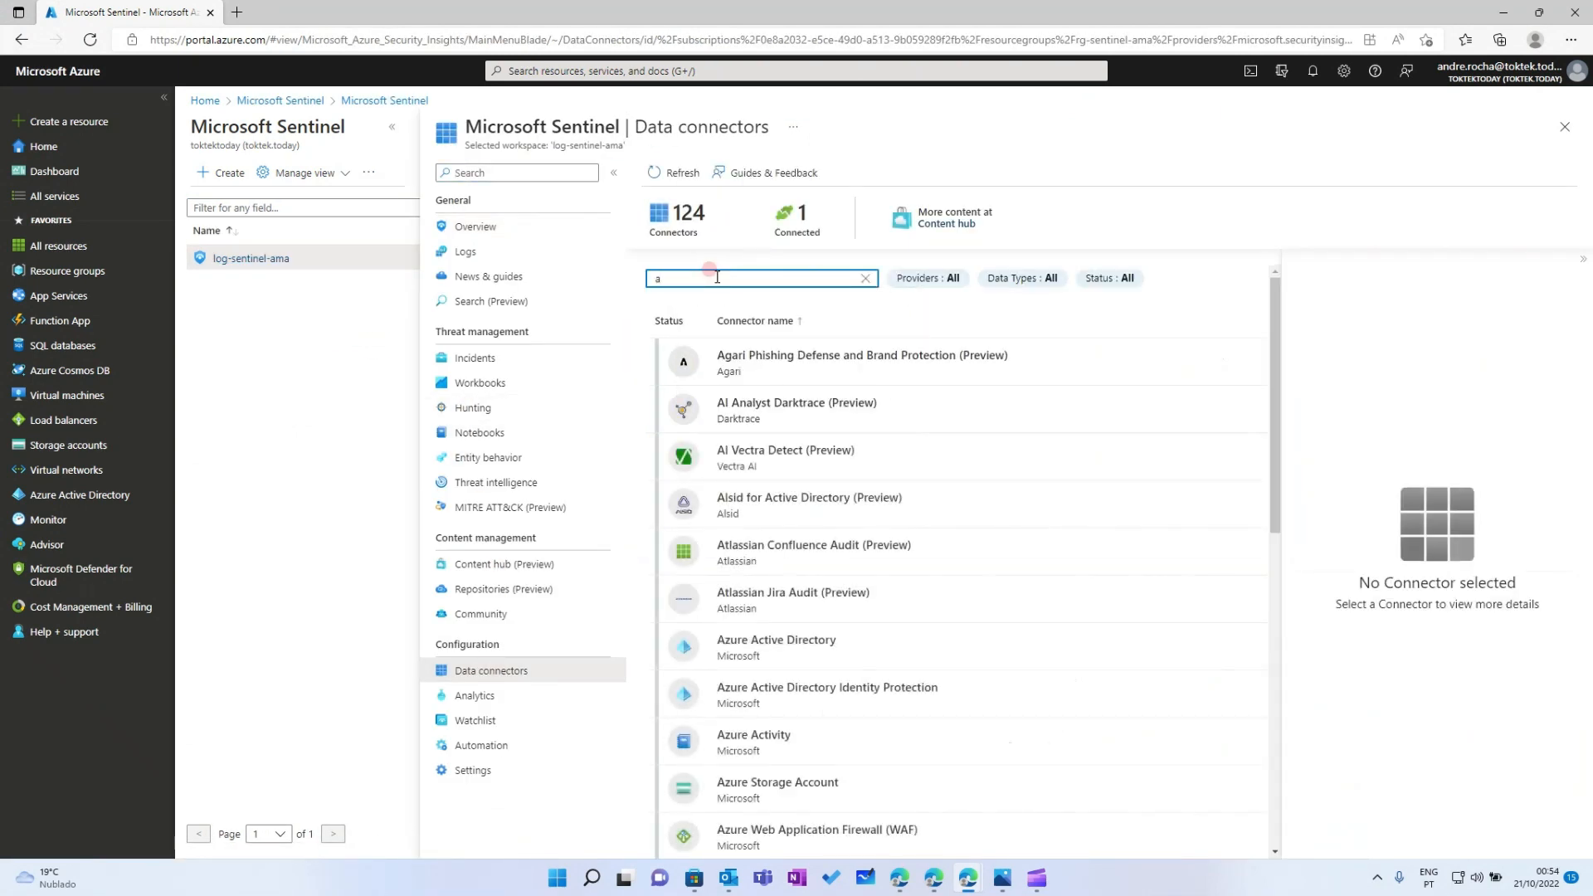
{"action": "type", "text": "ma"}
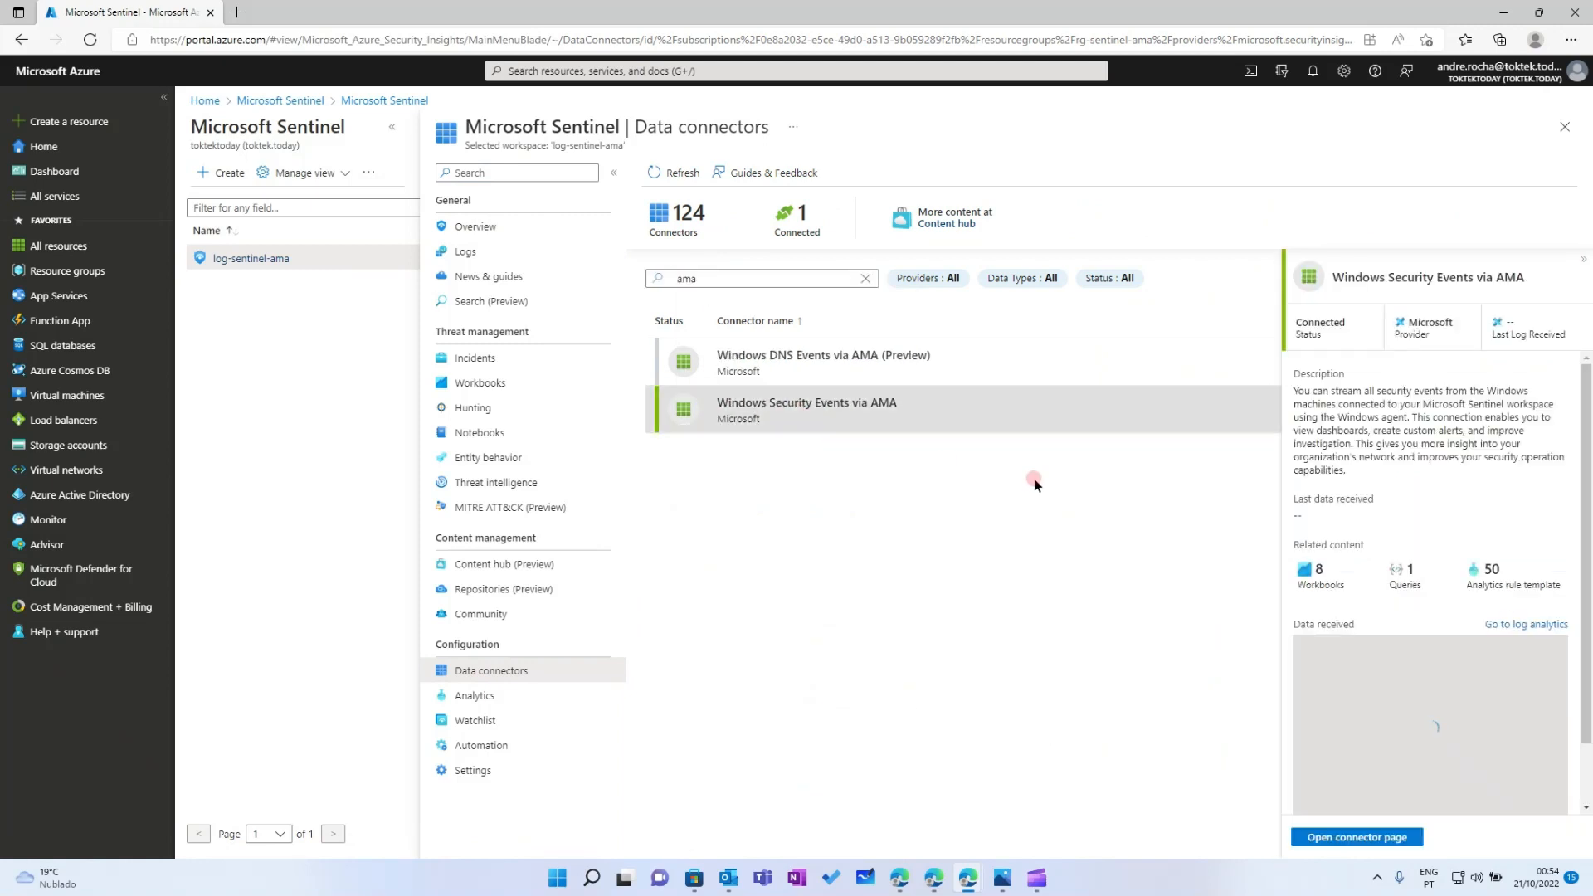
{"action": "left_click", "coordinate": [747, 411]}
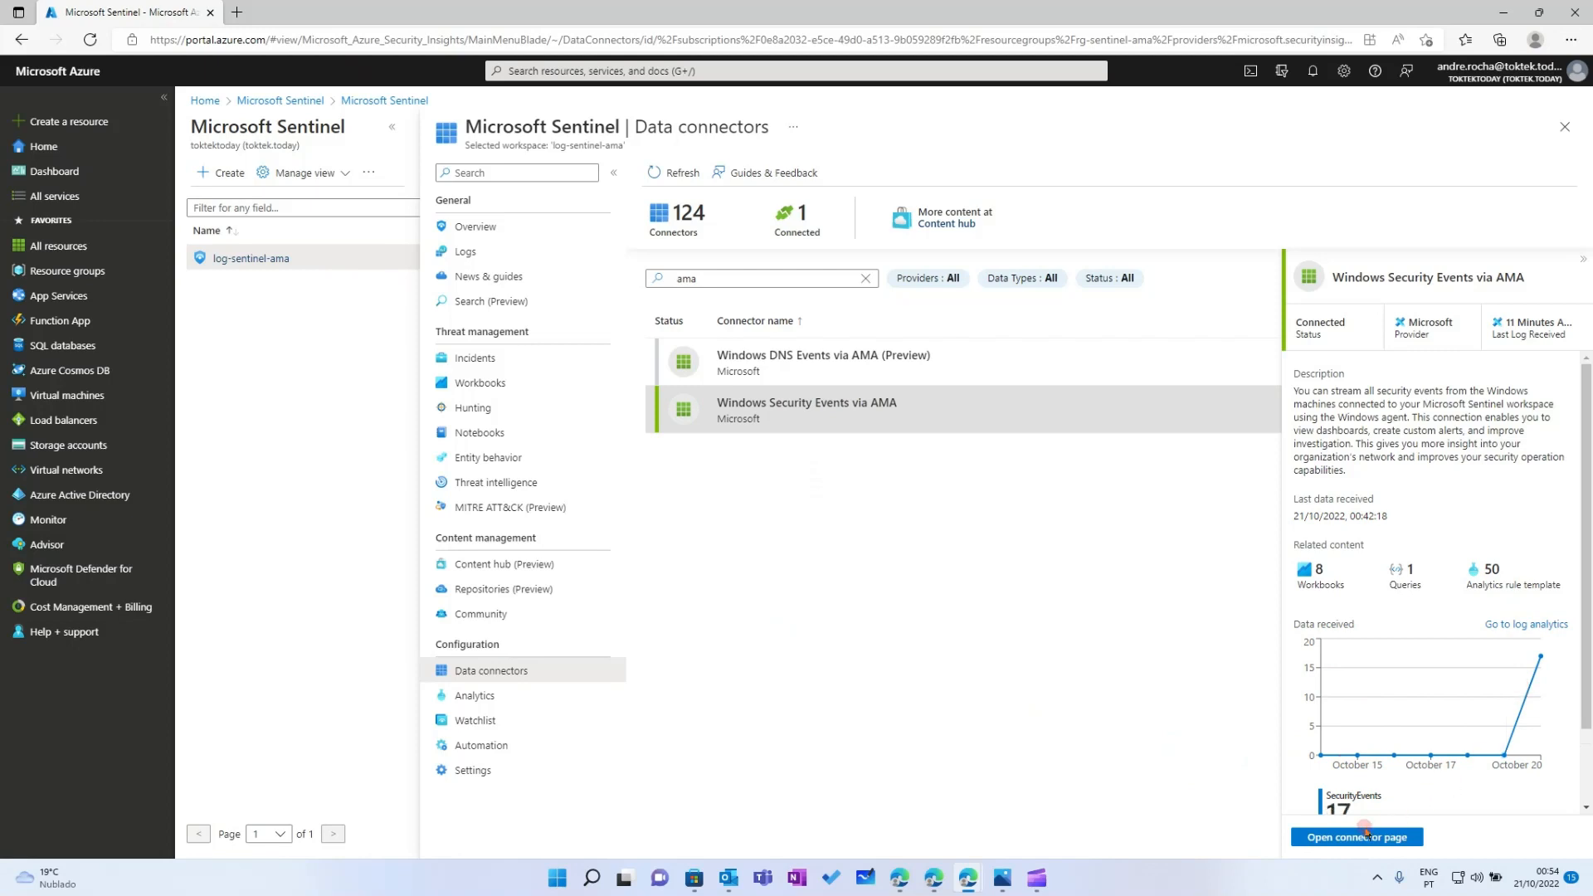
{"action": "scroll", "coordinate": [1356, 705], "scroll_direction": "down", "scroll_amount": 2}
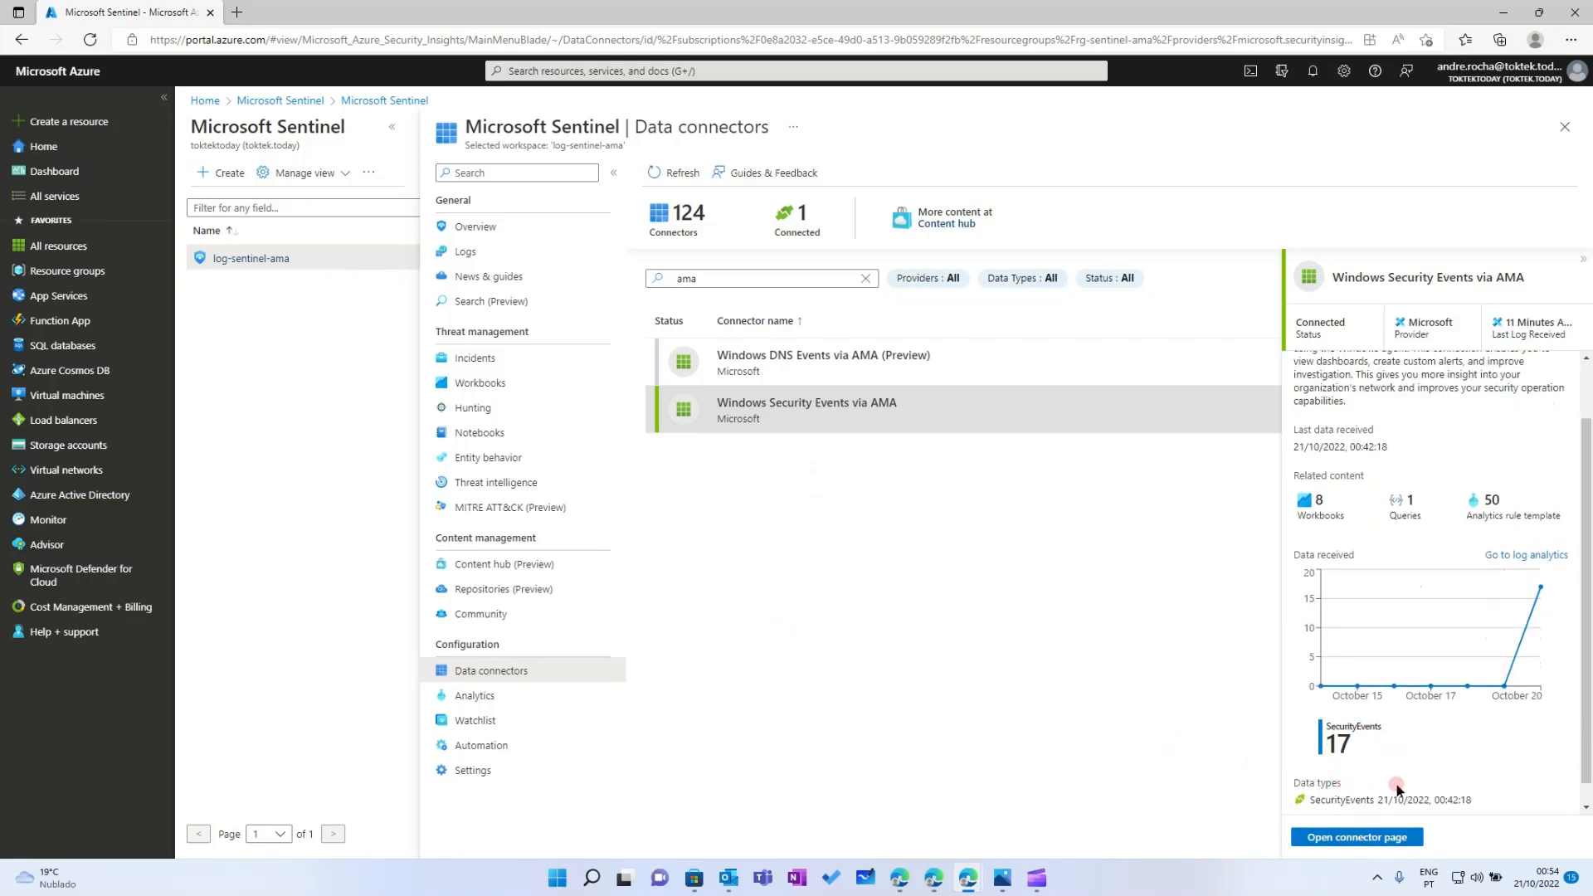
Open the connector page and widen the Rule name column to show dcr-sentinel-ama-securityevents in full
{"action": "left_click", "coordinate": [1354, 837]}
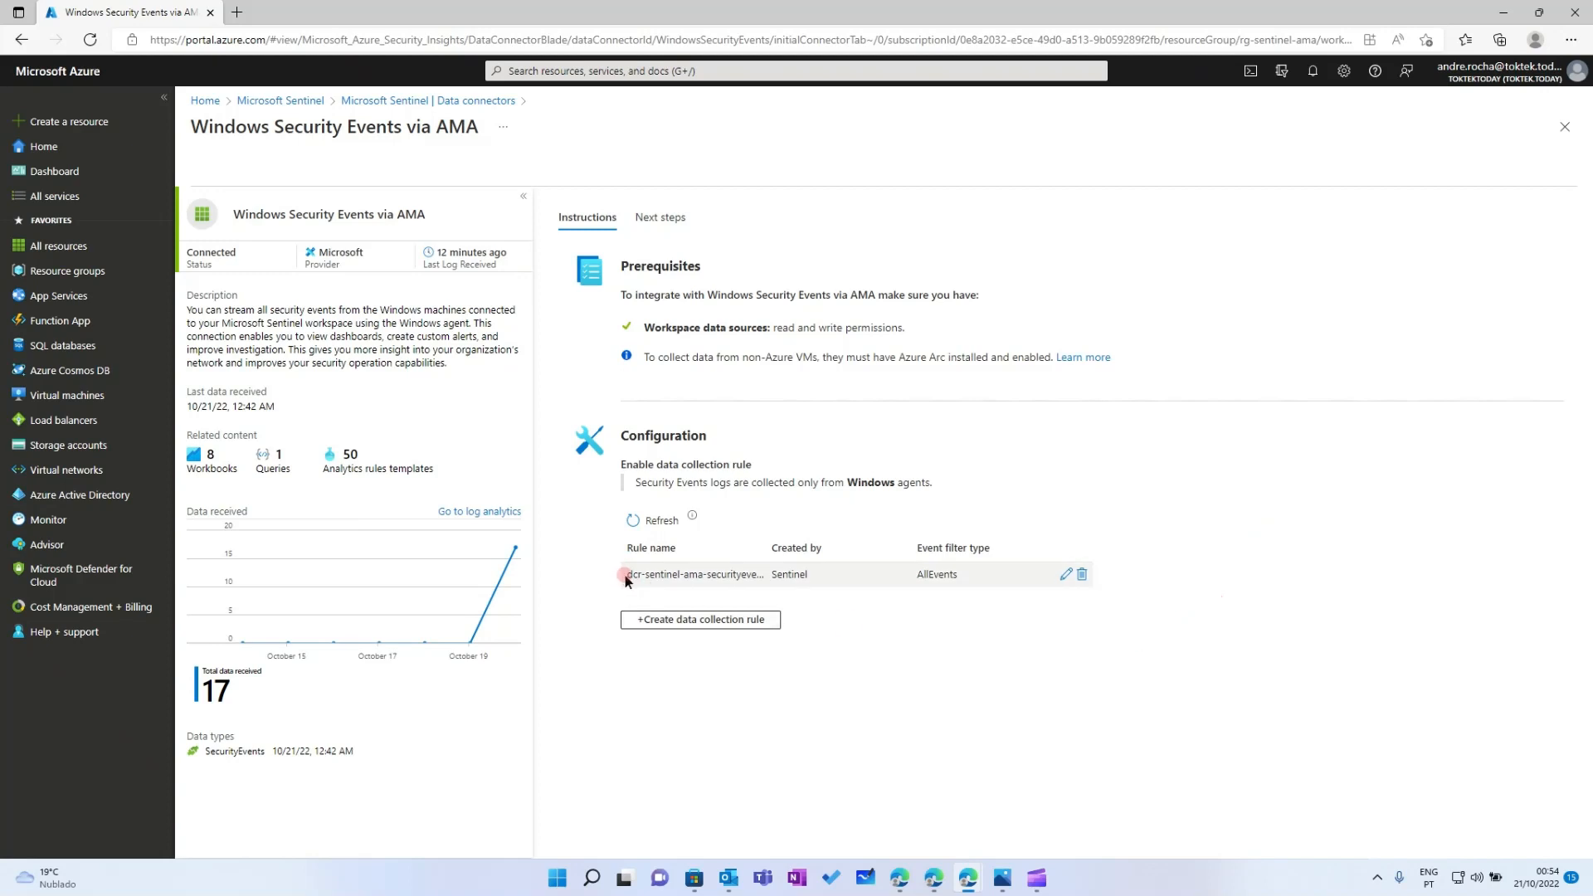
{"action": "left_click_drag", "start_coordinate": [625, 578], "coordinate": [776, 544]}
{"action": "left_click", "coordinate": [926, 432]}
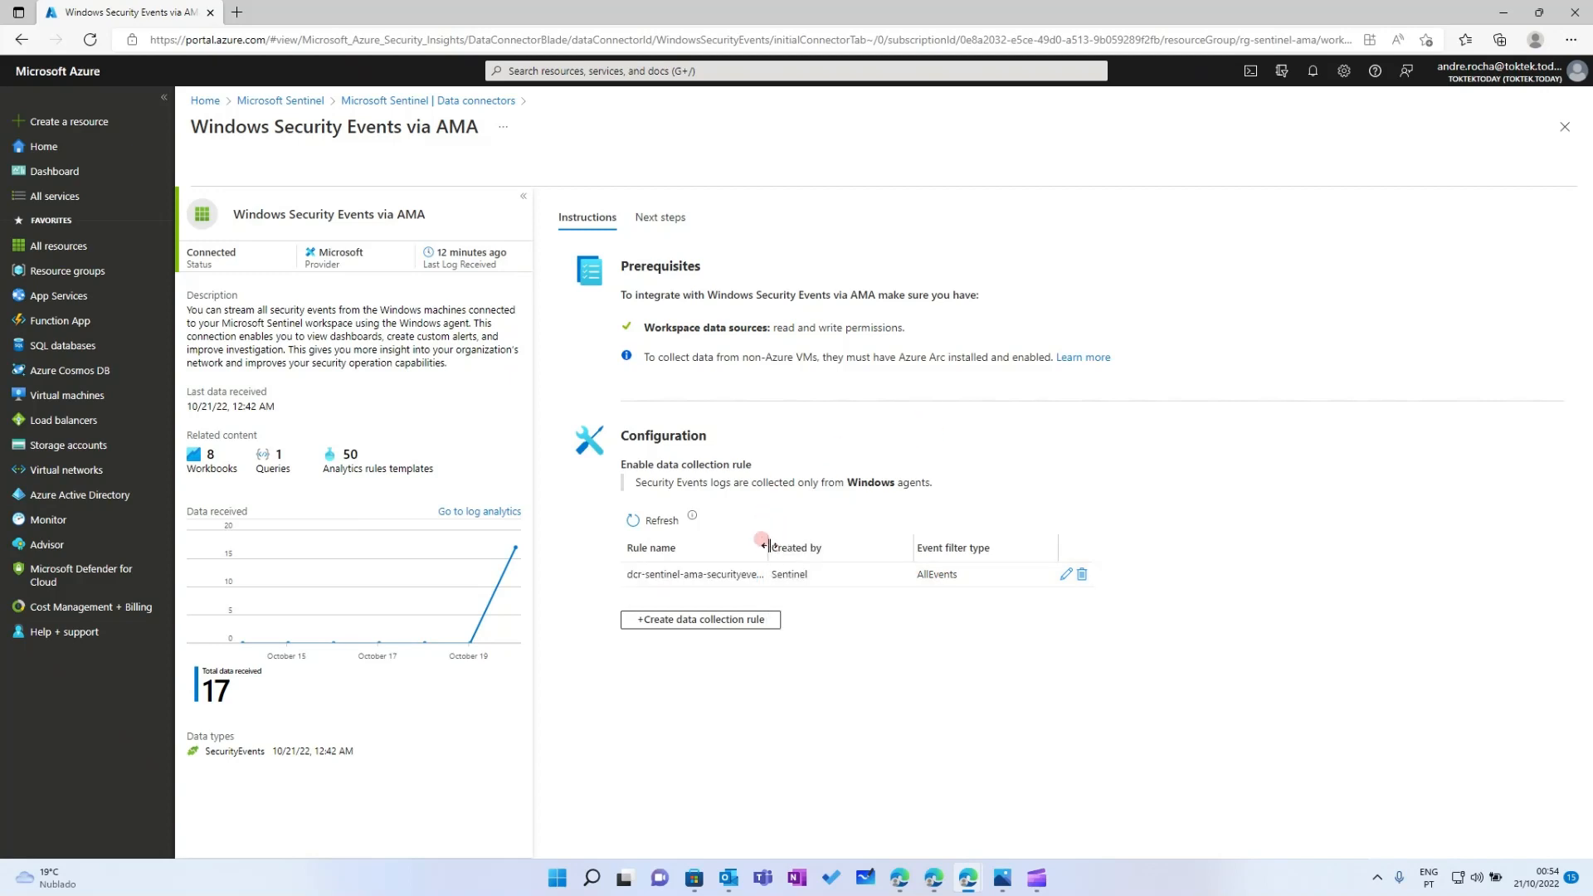
{"action": "double_click", "coordinate": [848, 545]}
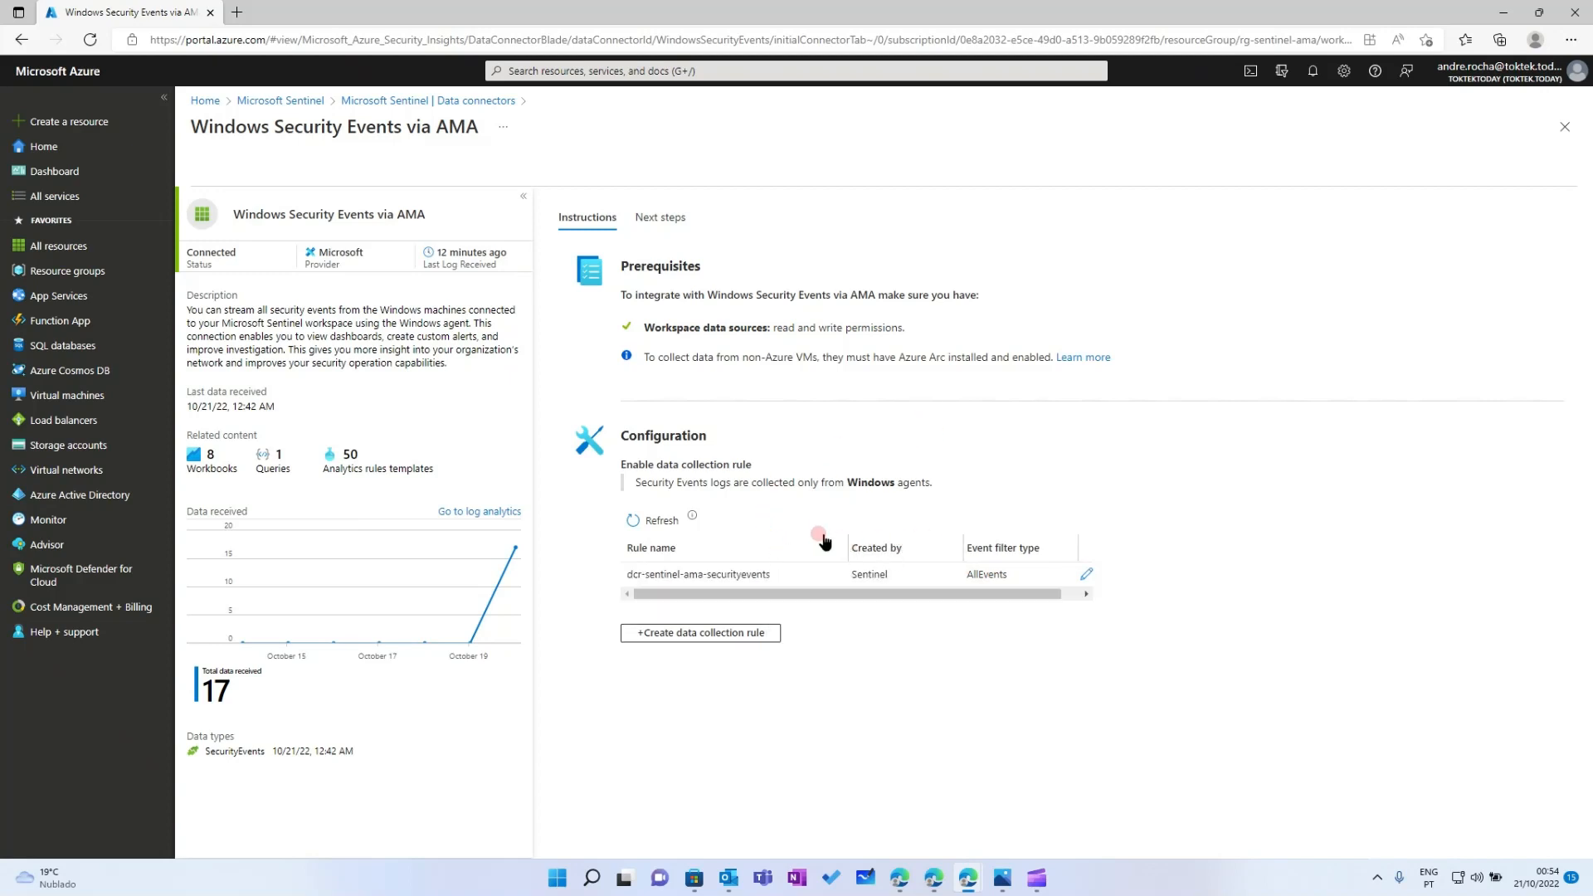
{"action": "left_click_drag", "start_coordinate": [848, 535], "coordinate": [852, 541]}
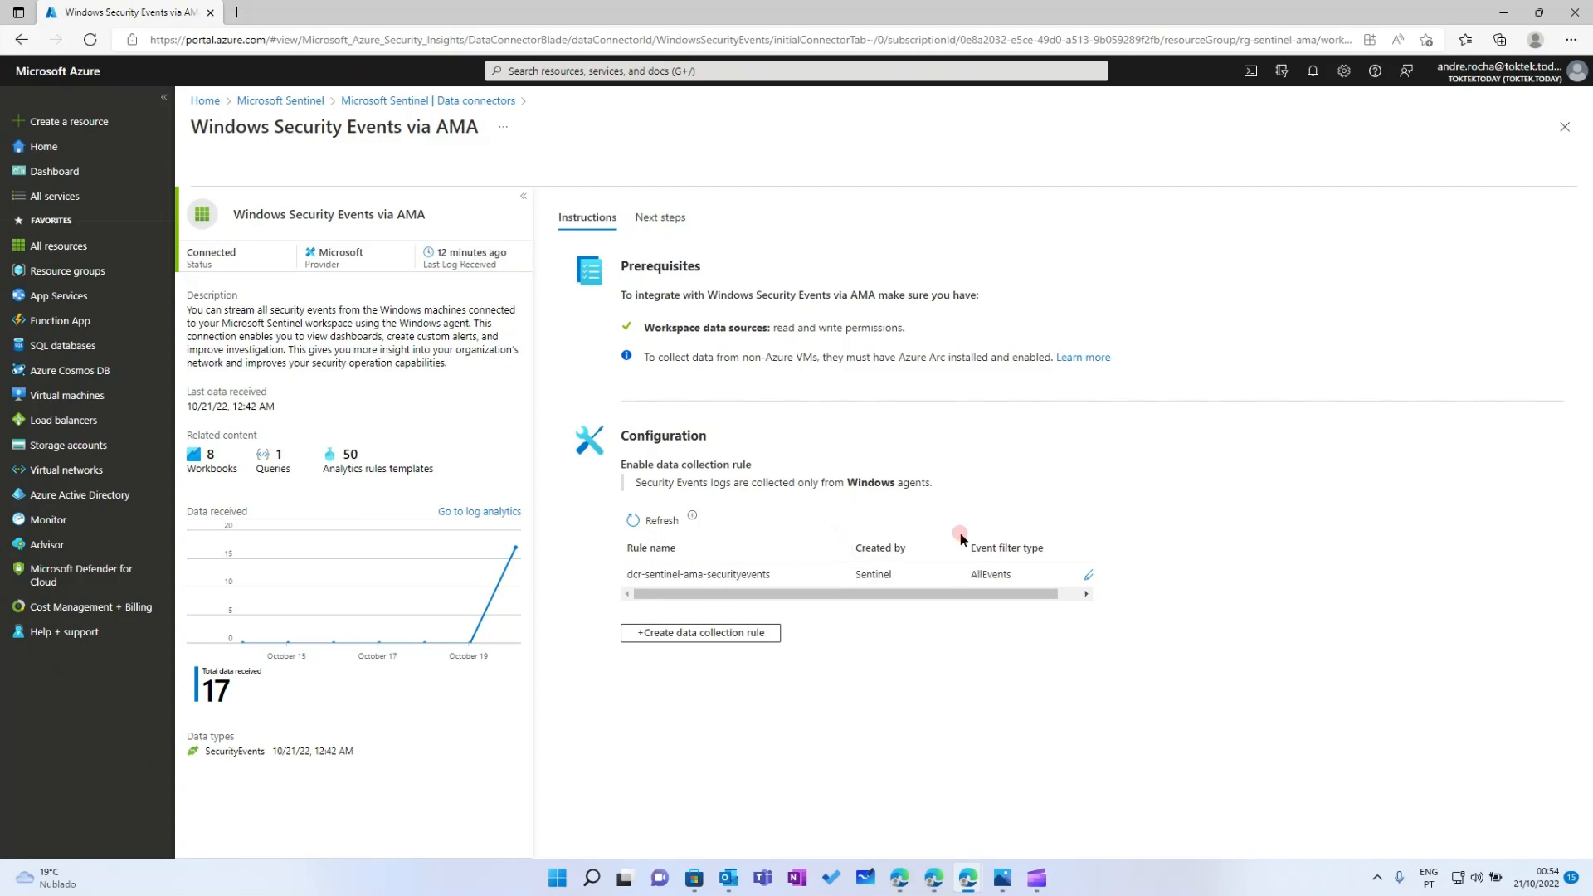
{"action": "left_click_drag", "start_coordinate": [968, 538], "coordinate": [996, 539]}
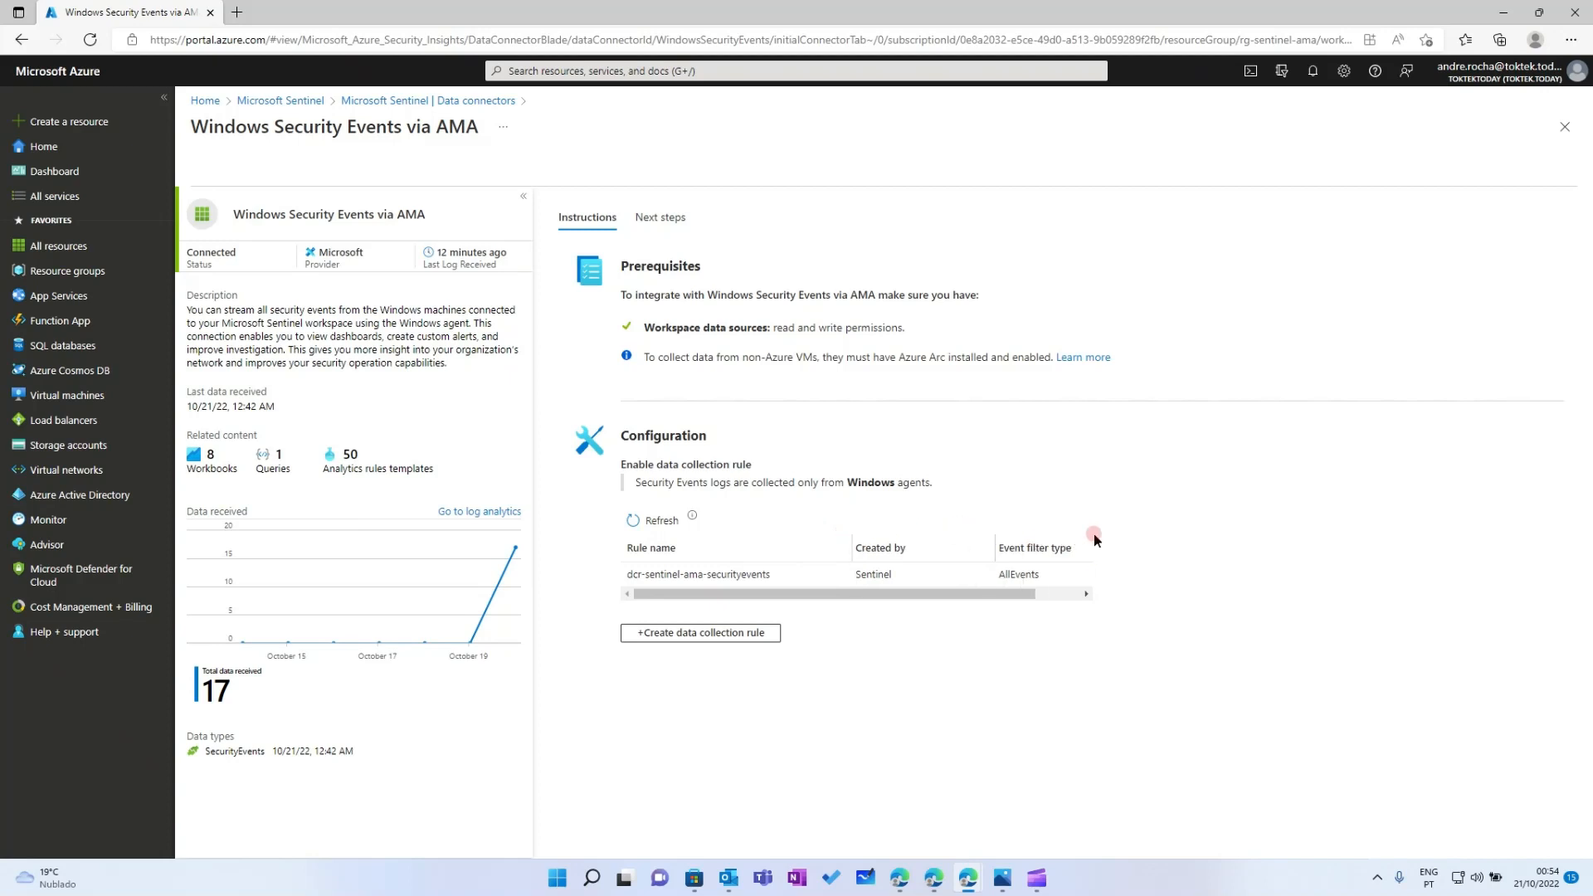
{"action": "left_click_drag", "start_coordinate": [1037, 594], "coordinate": [968, 594]}
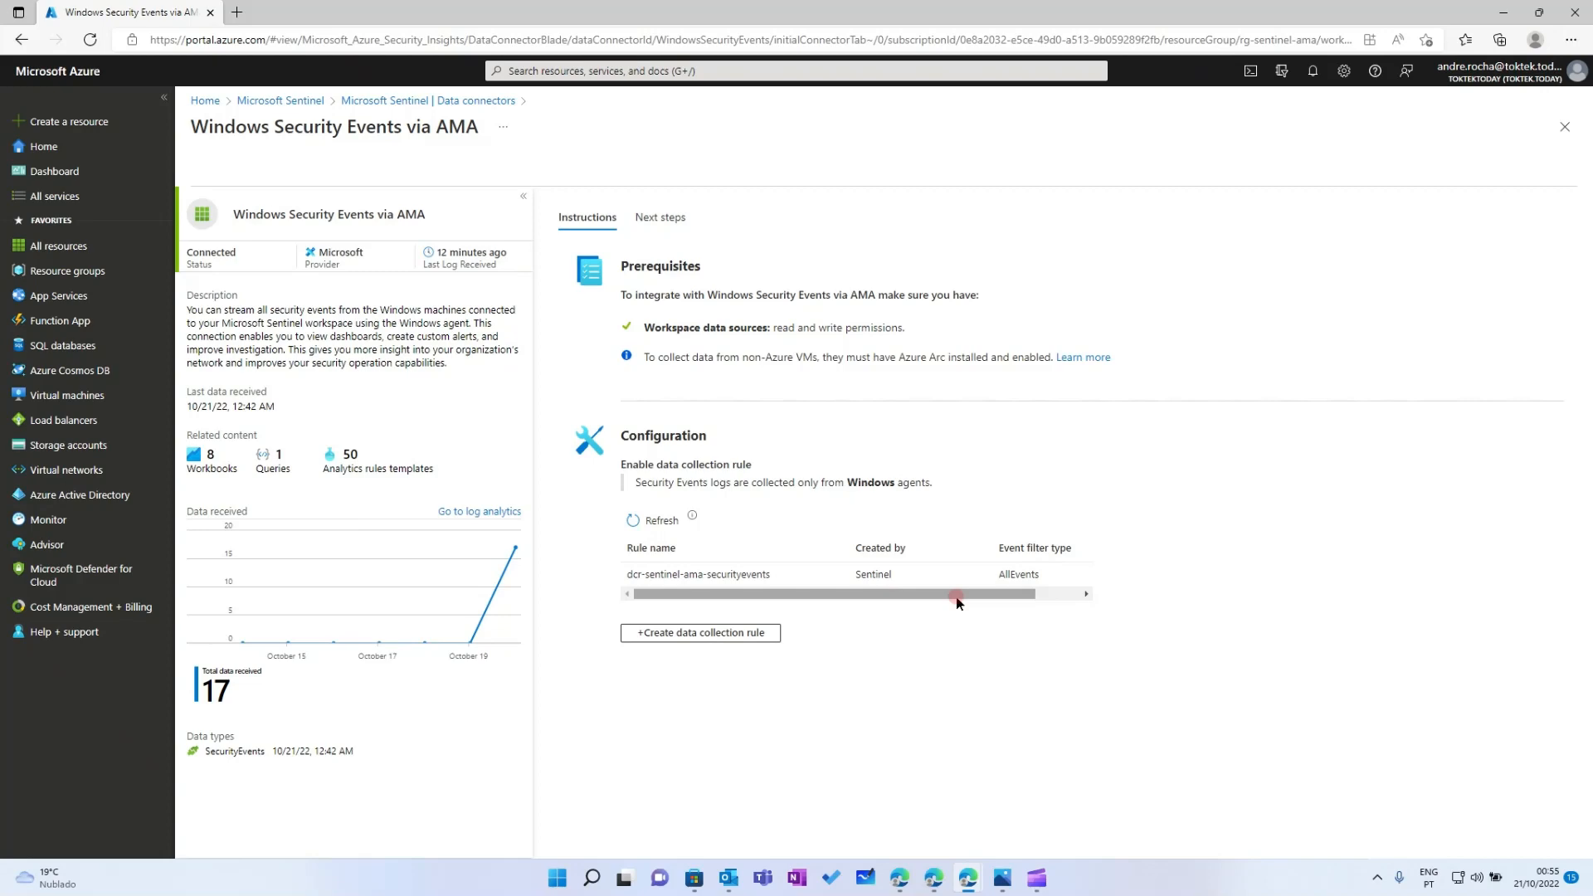
{"action": "left_click_drag", "start_coordinate": [957, 594], "coordinate": [809, 615]}
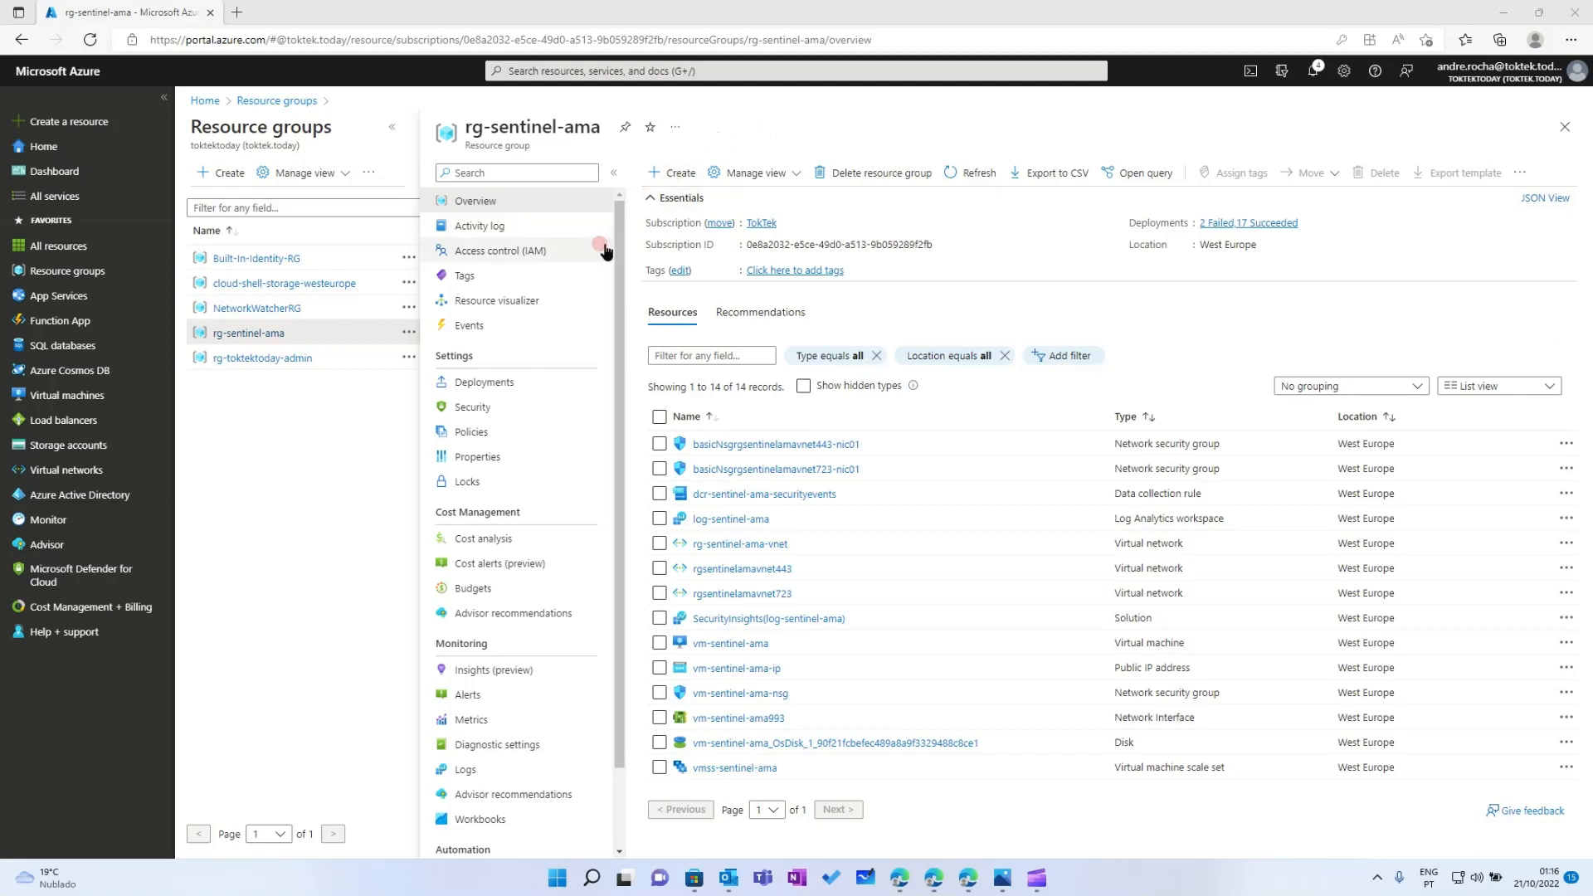
From rg-sentinel-ama's + Create, search the Marketplace for 'virtual machine' and start creating a Virtual machine
{"action": "left_click_drag", "start_coordinate": [624, 201], "coordinate": [624, 201]}
{"action": "left_click", "coordinate": [680, 174]}
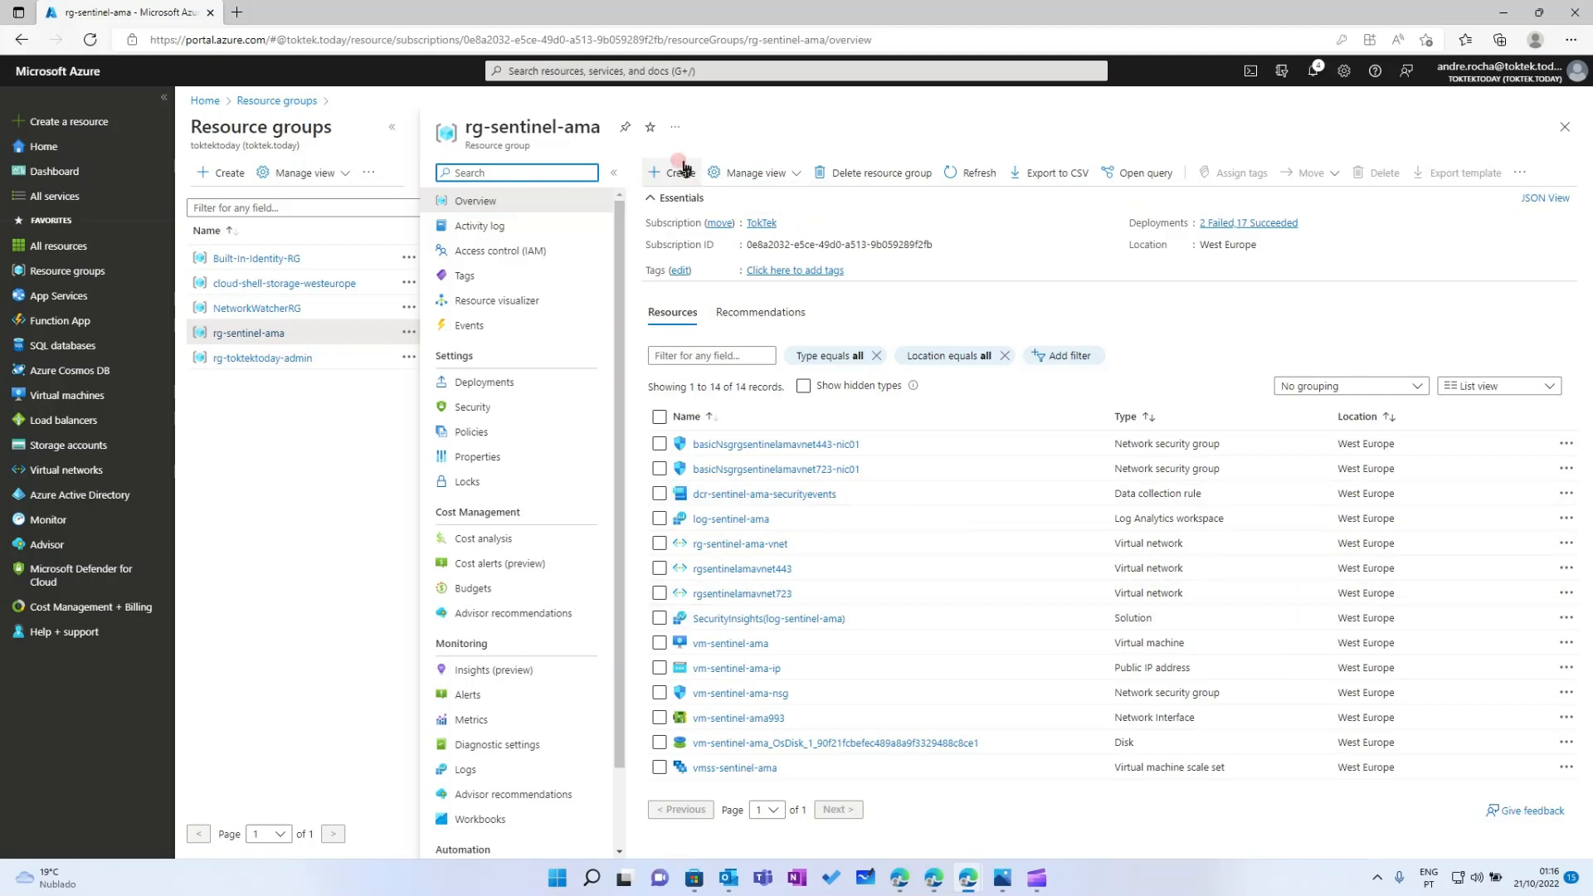
{"action": "left_click", "coordinate": [677, 174]}
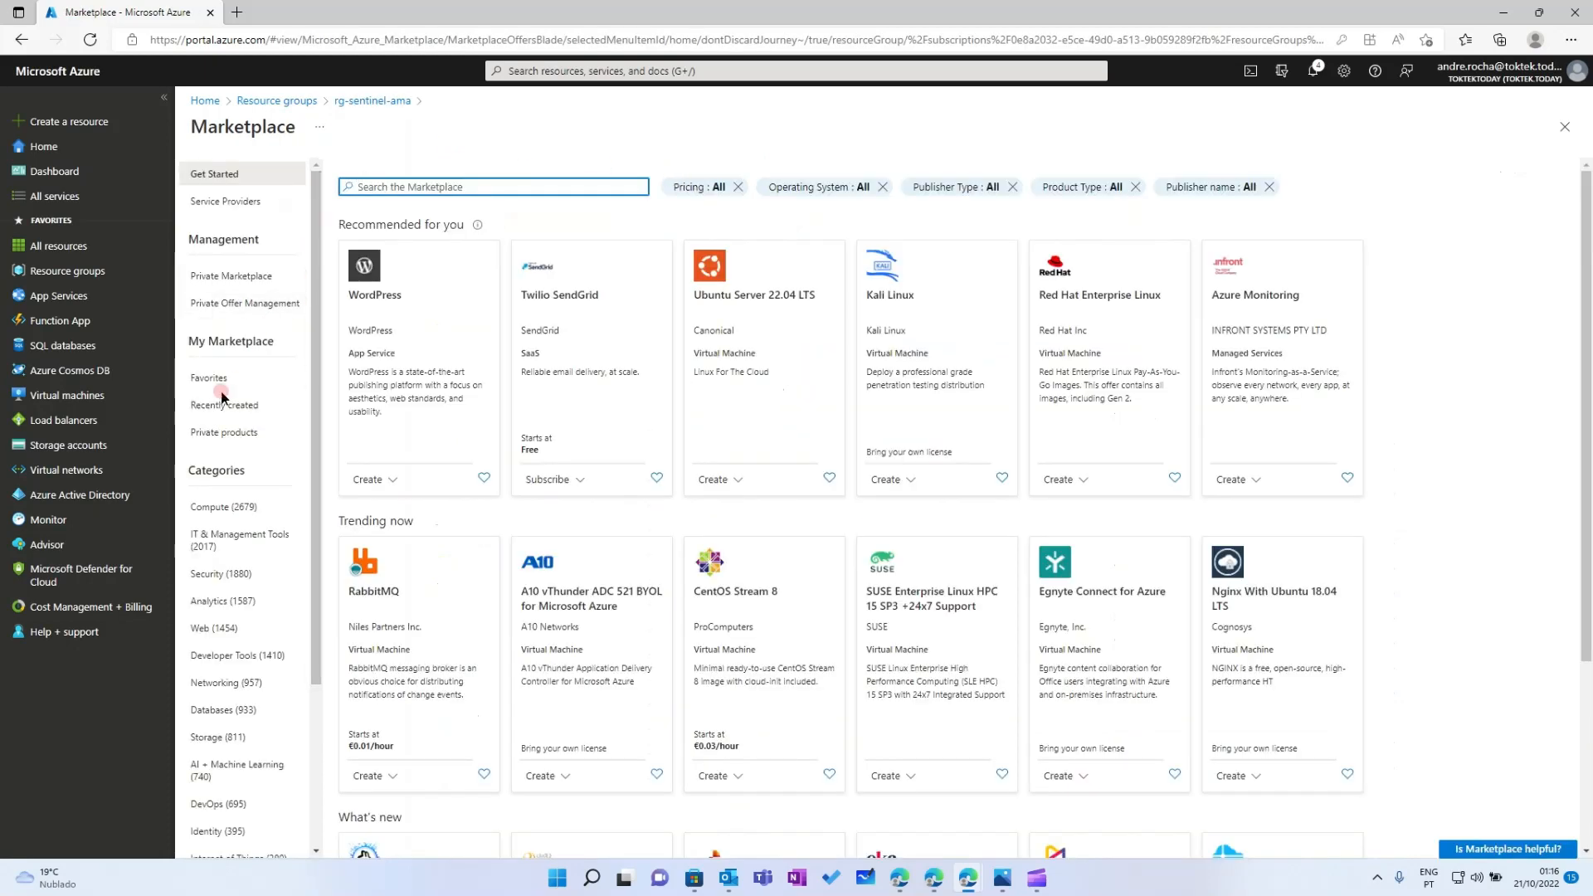
{"action": "left_click", "coordinate": [390, 198]}
{"action": "type", "text": "virtual"}
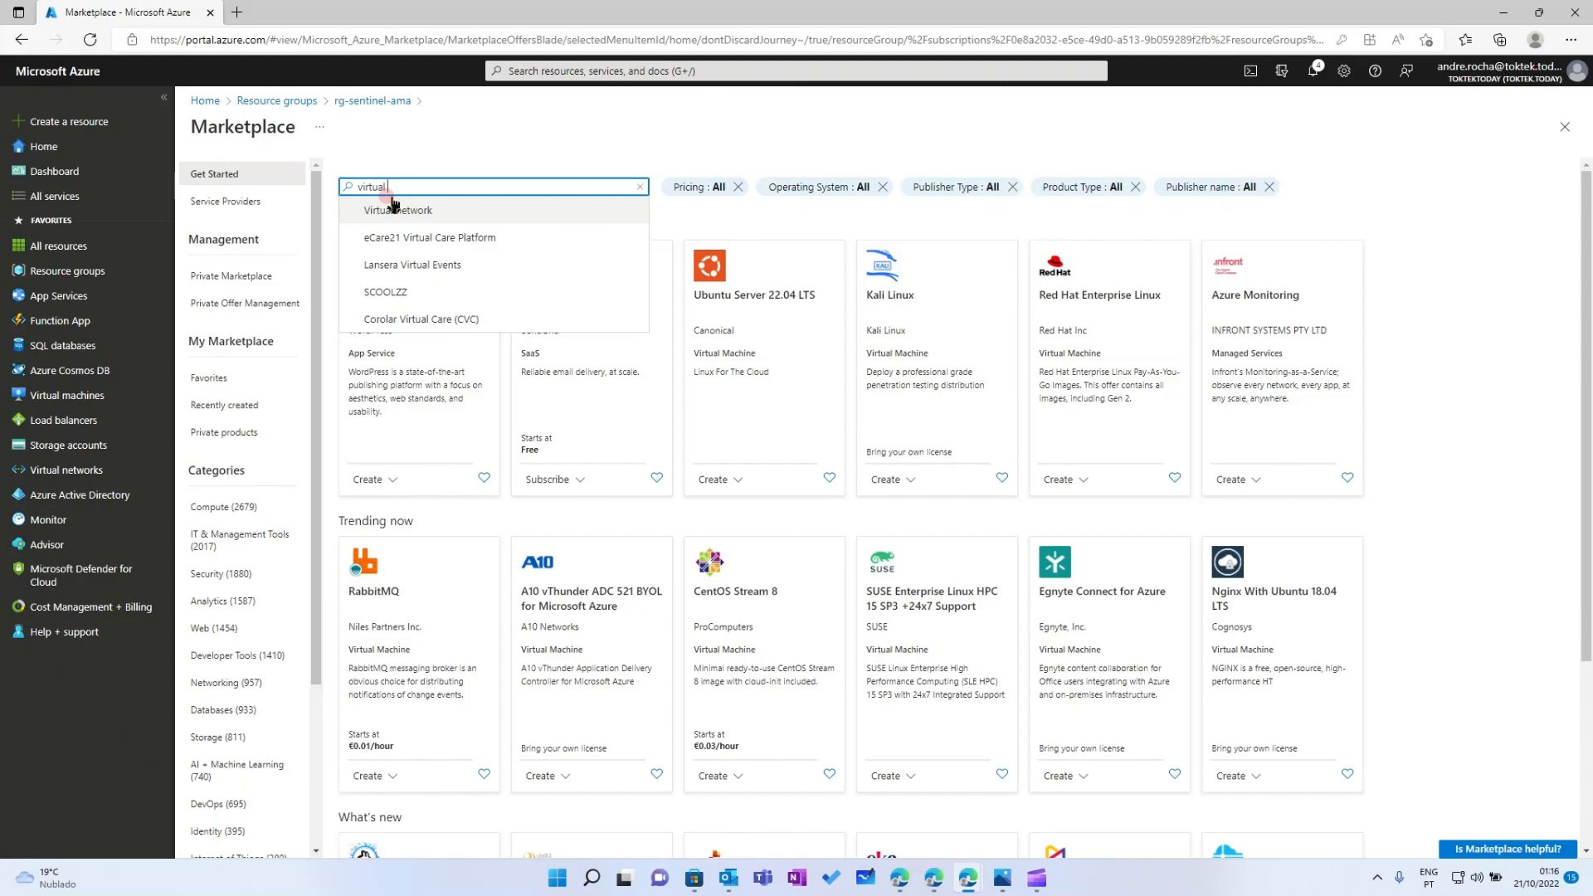
{"action": "type", "text": "machine"}
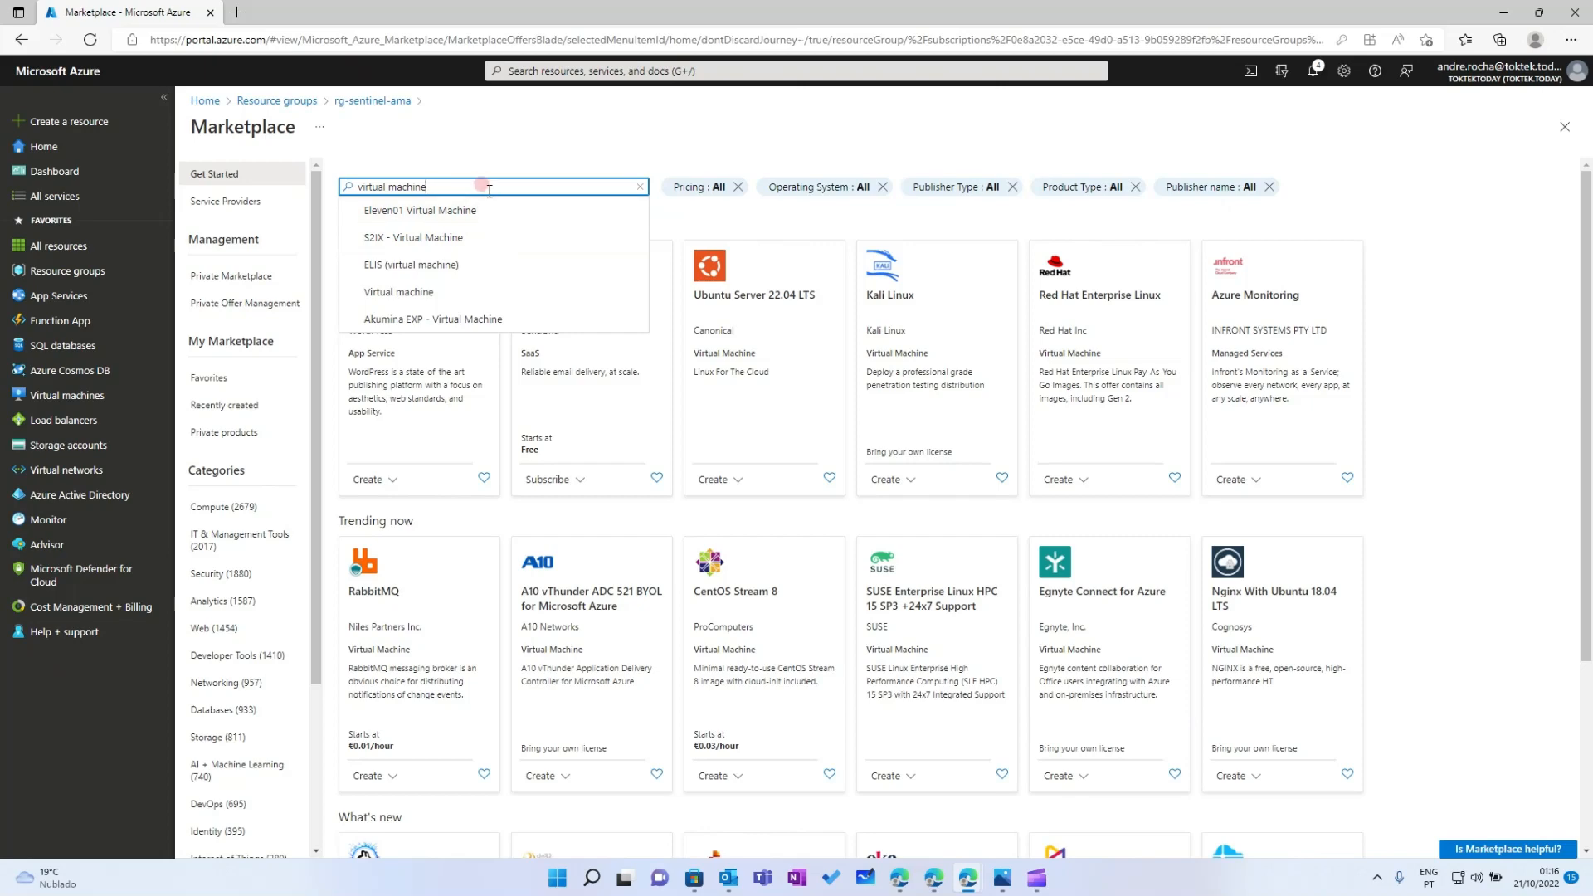
{"action": "key", "text": "Return"}
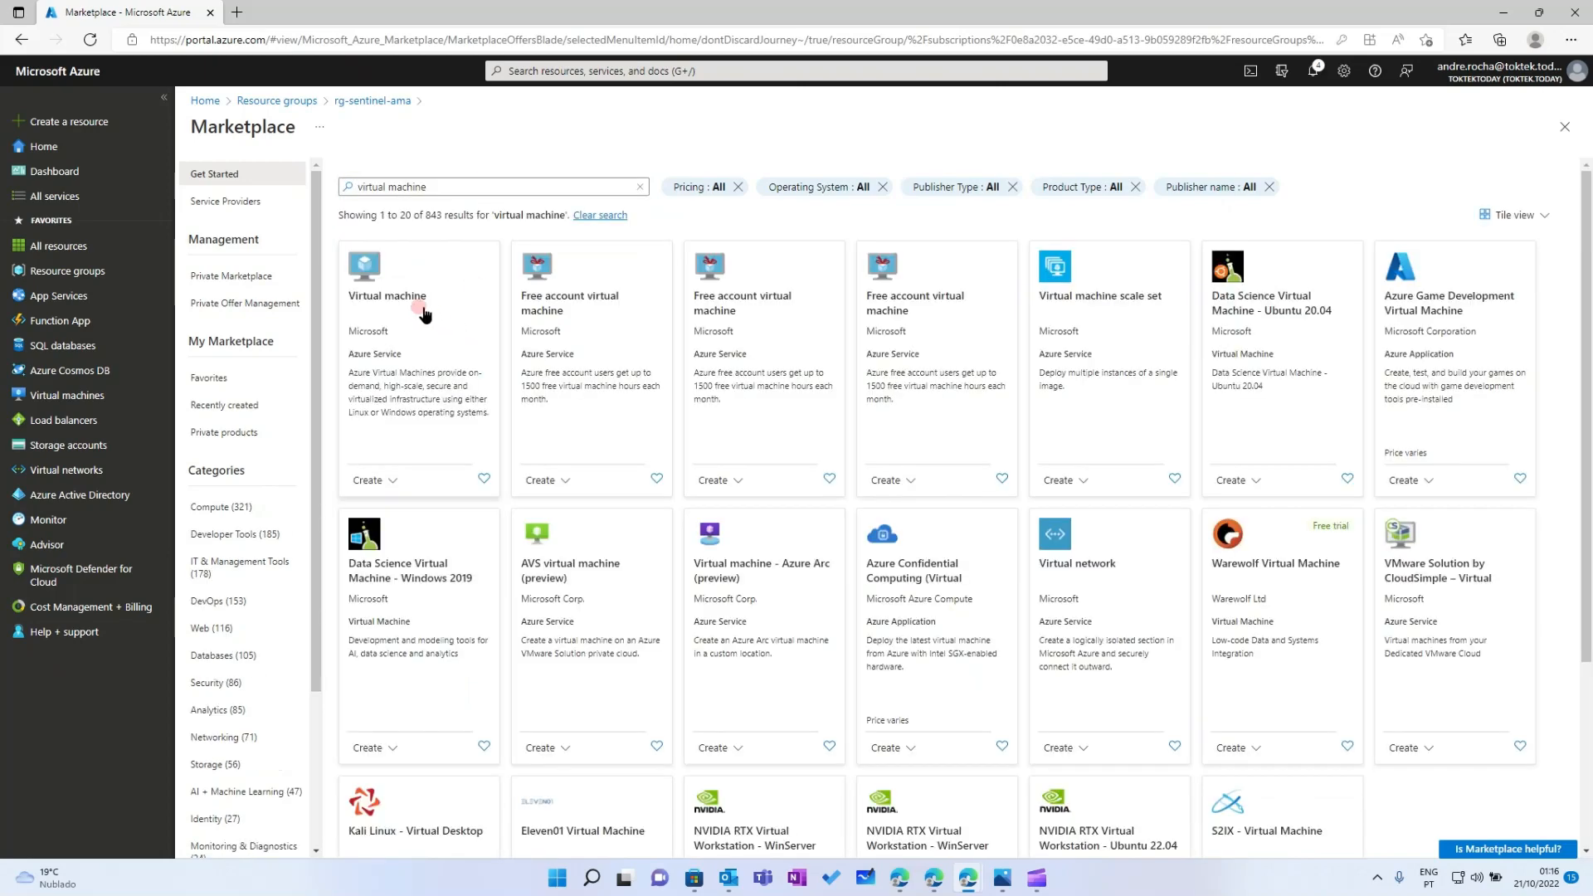
{"action": "left_click", "coordinate": [423, 309]}
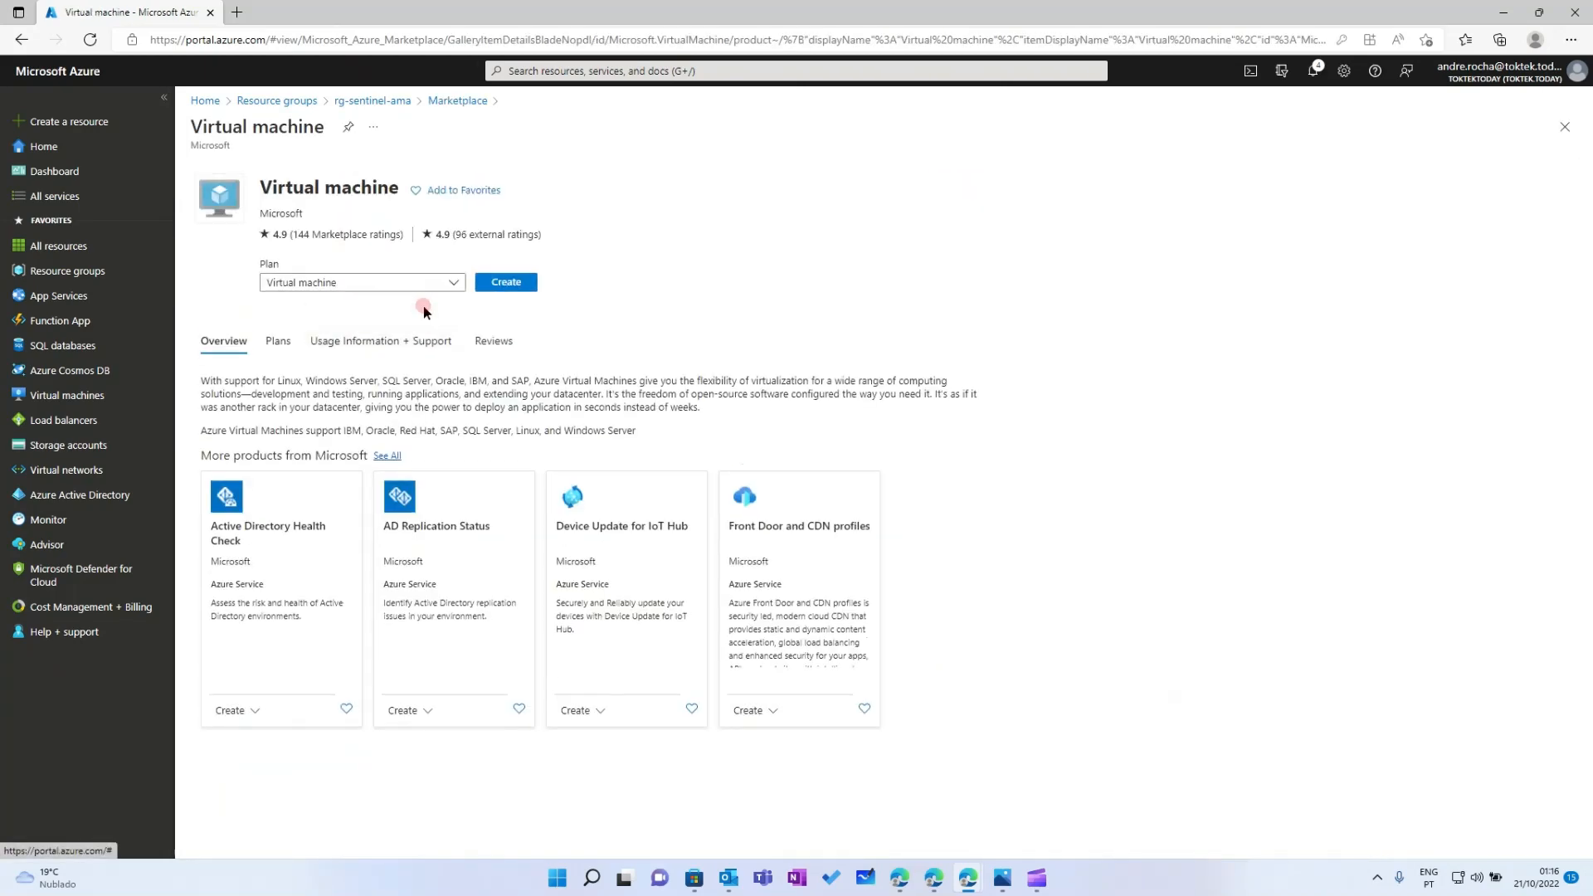
{"action": "left_click", "coordinate": [506, 283]}
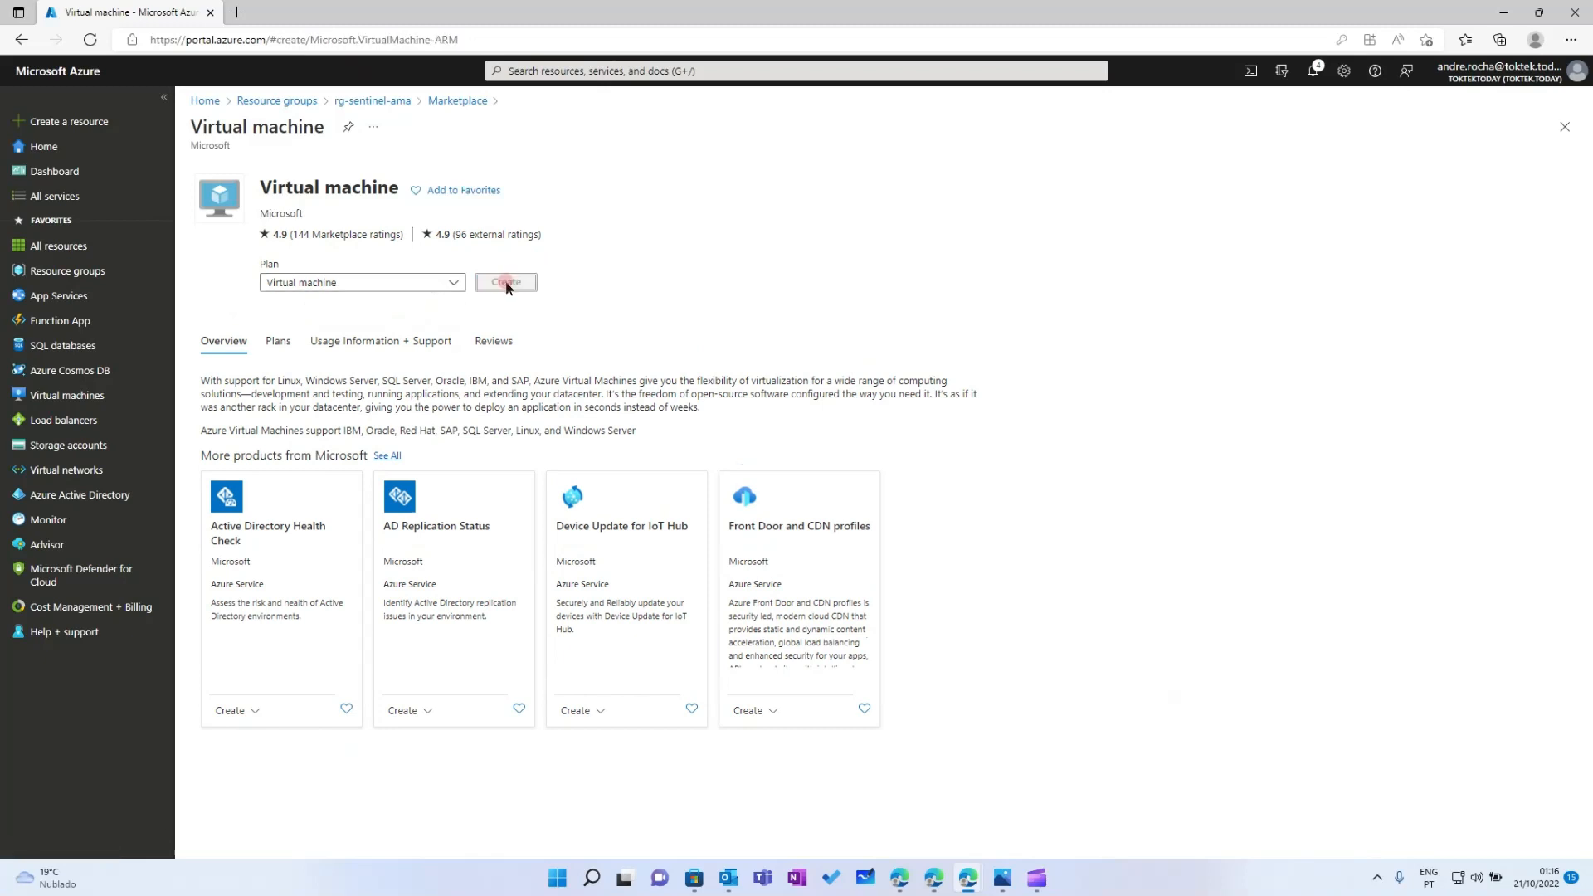
{"action": "left_click", "coordinate": [396, 442]}
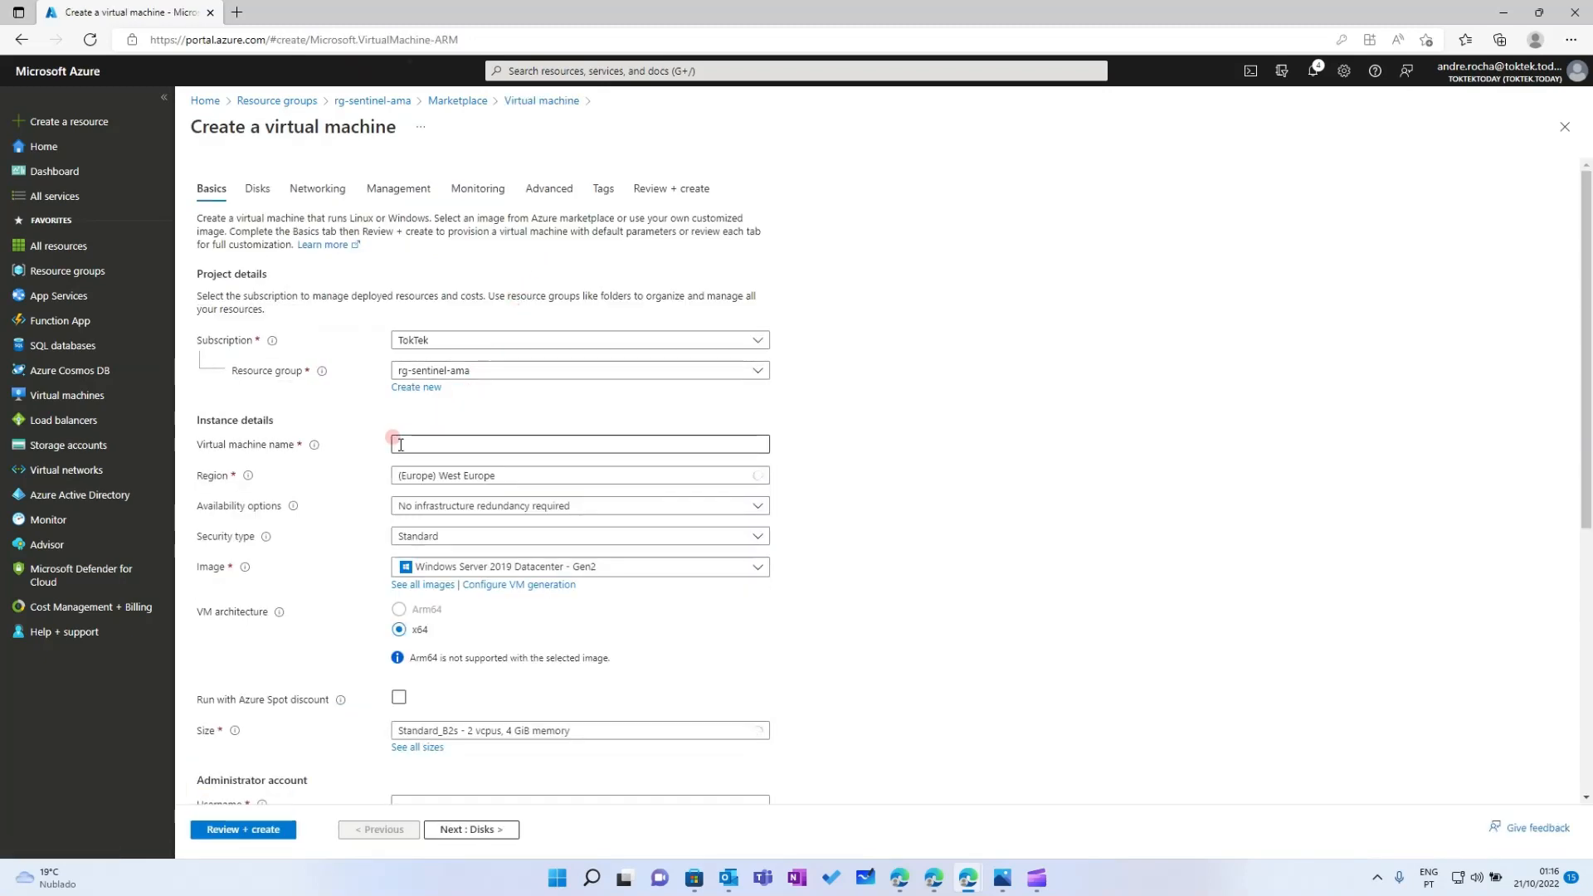
Name the new virtual machine 'vm-sentinel-ama-win2'
{"action": "left_click", "coordinate": [447, 444]}
{"action": "type", "text": "vm"}
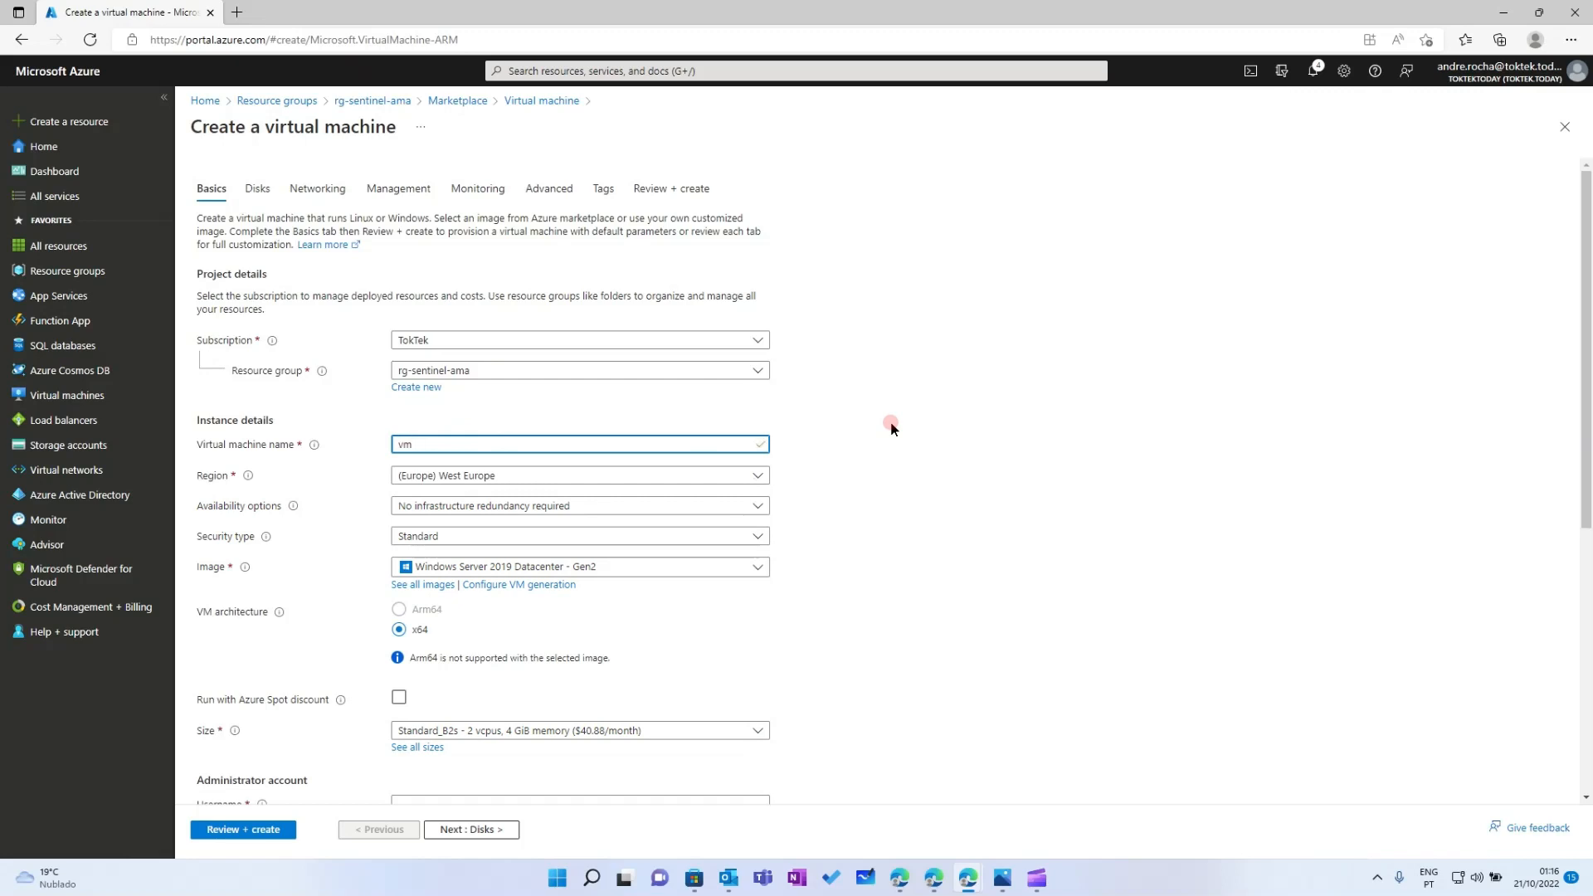
{"action": "type", "text": "-senti"}
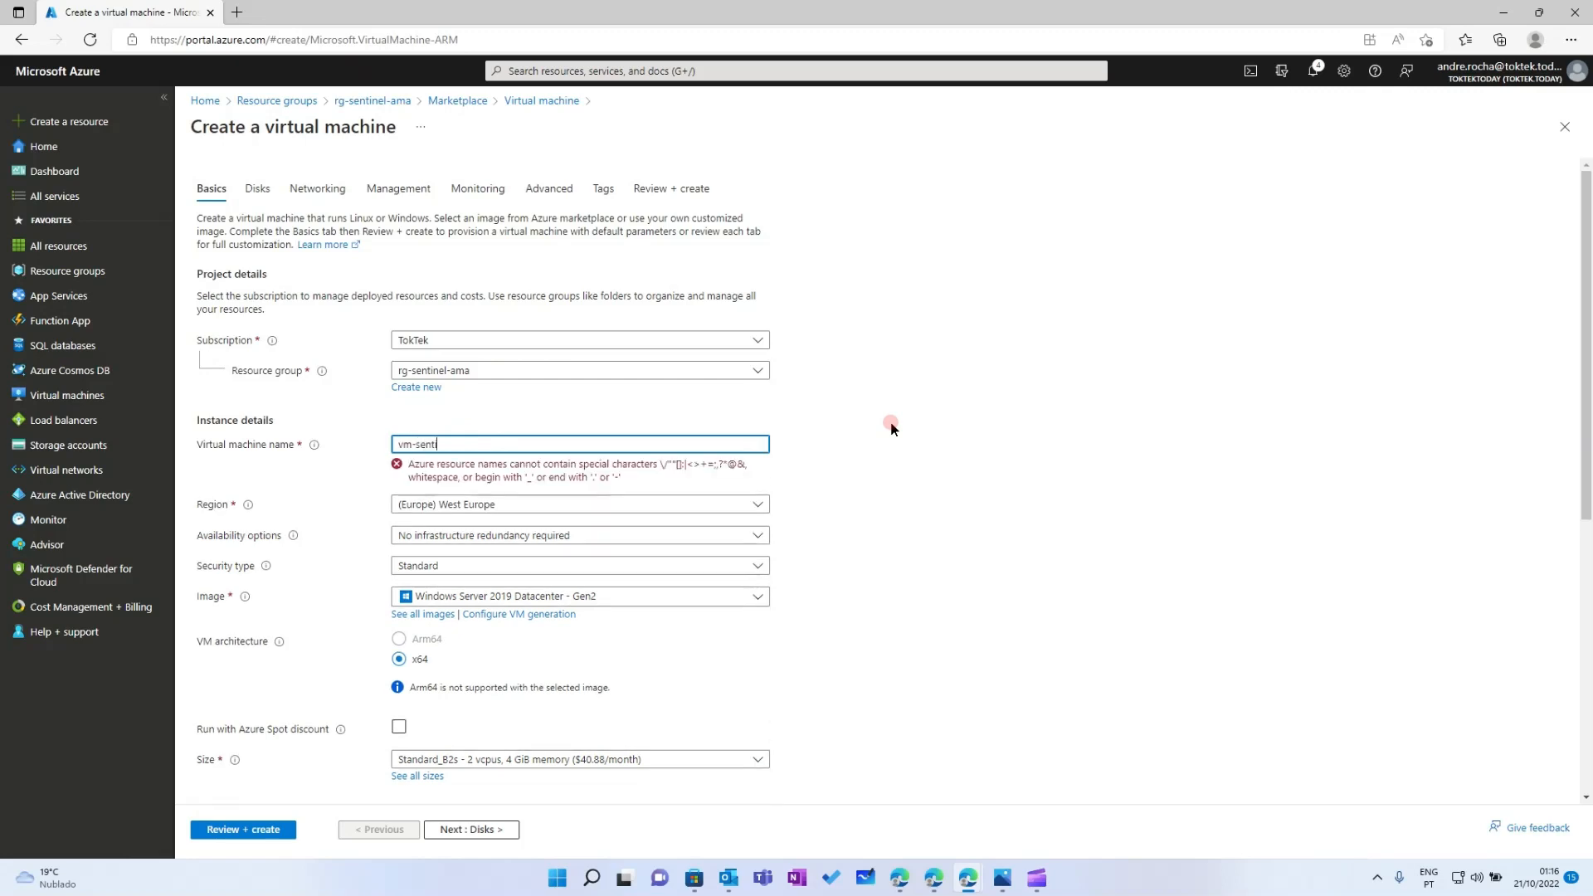
{"action": "type", "text": "nel-ama-win2"}
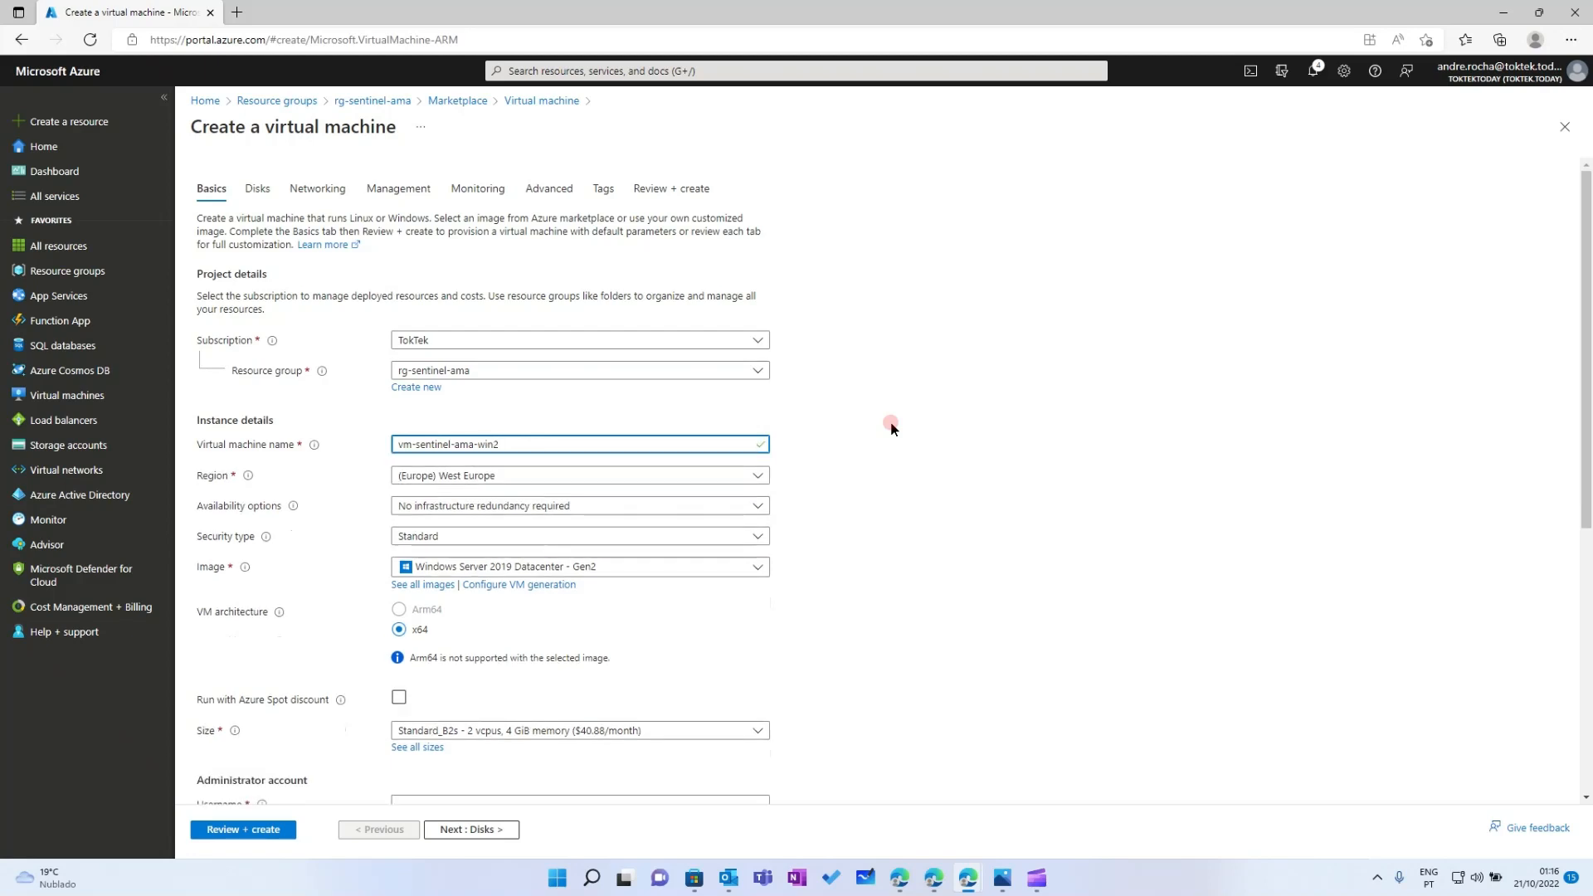
{"action": "left_click", "coordinate": [890, 427]}
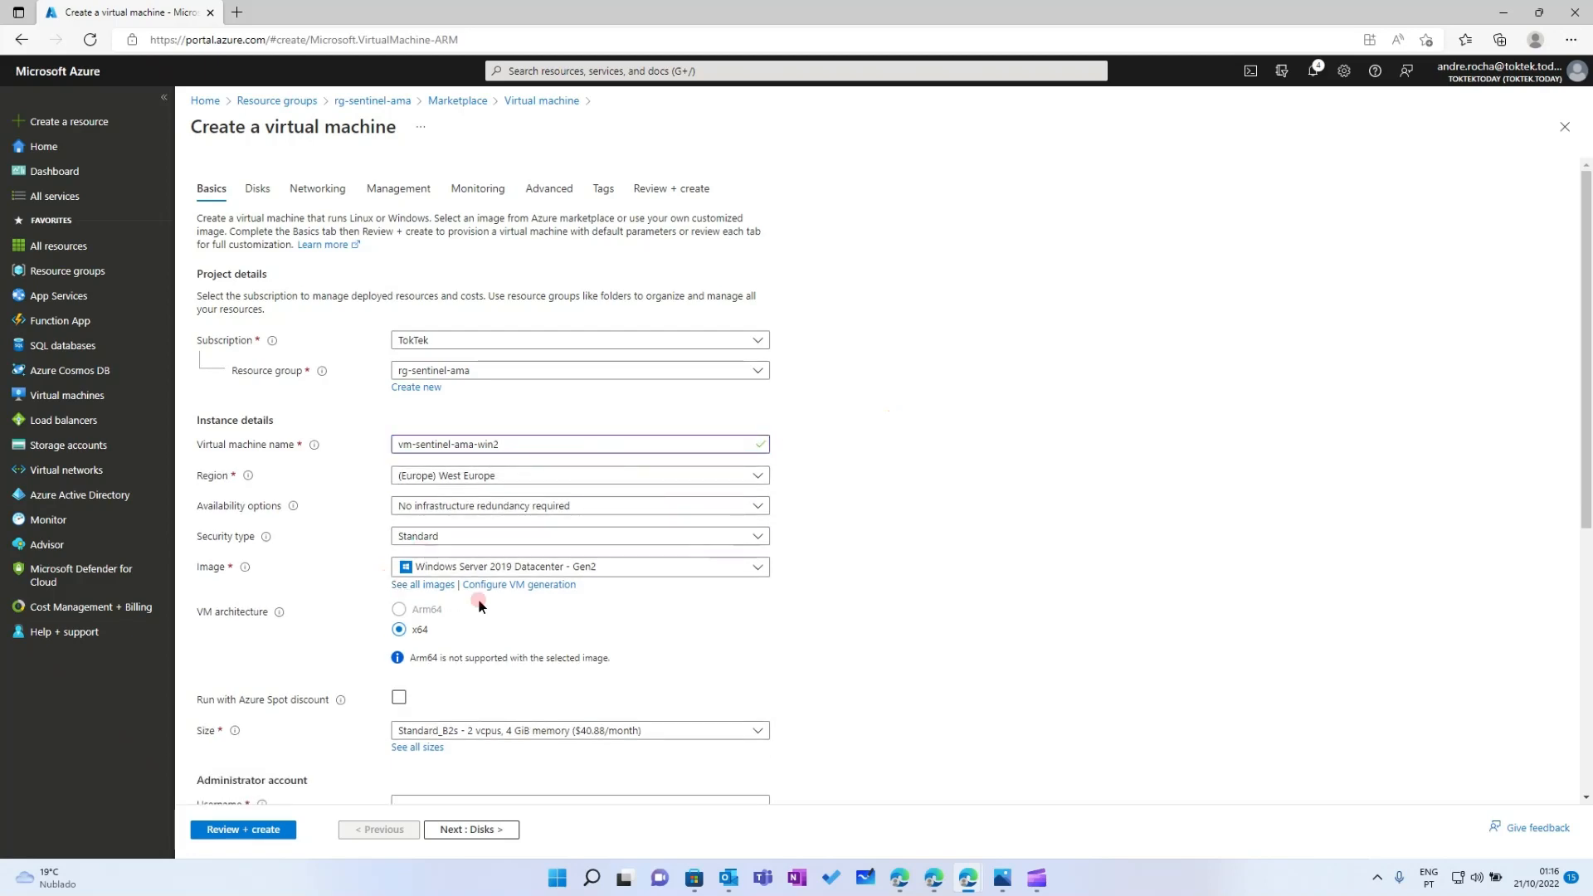
{"action": "scroll", "coordinate": [780, 606], "scroll_direction": "down", "scroll_amount": 2}
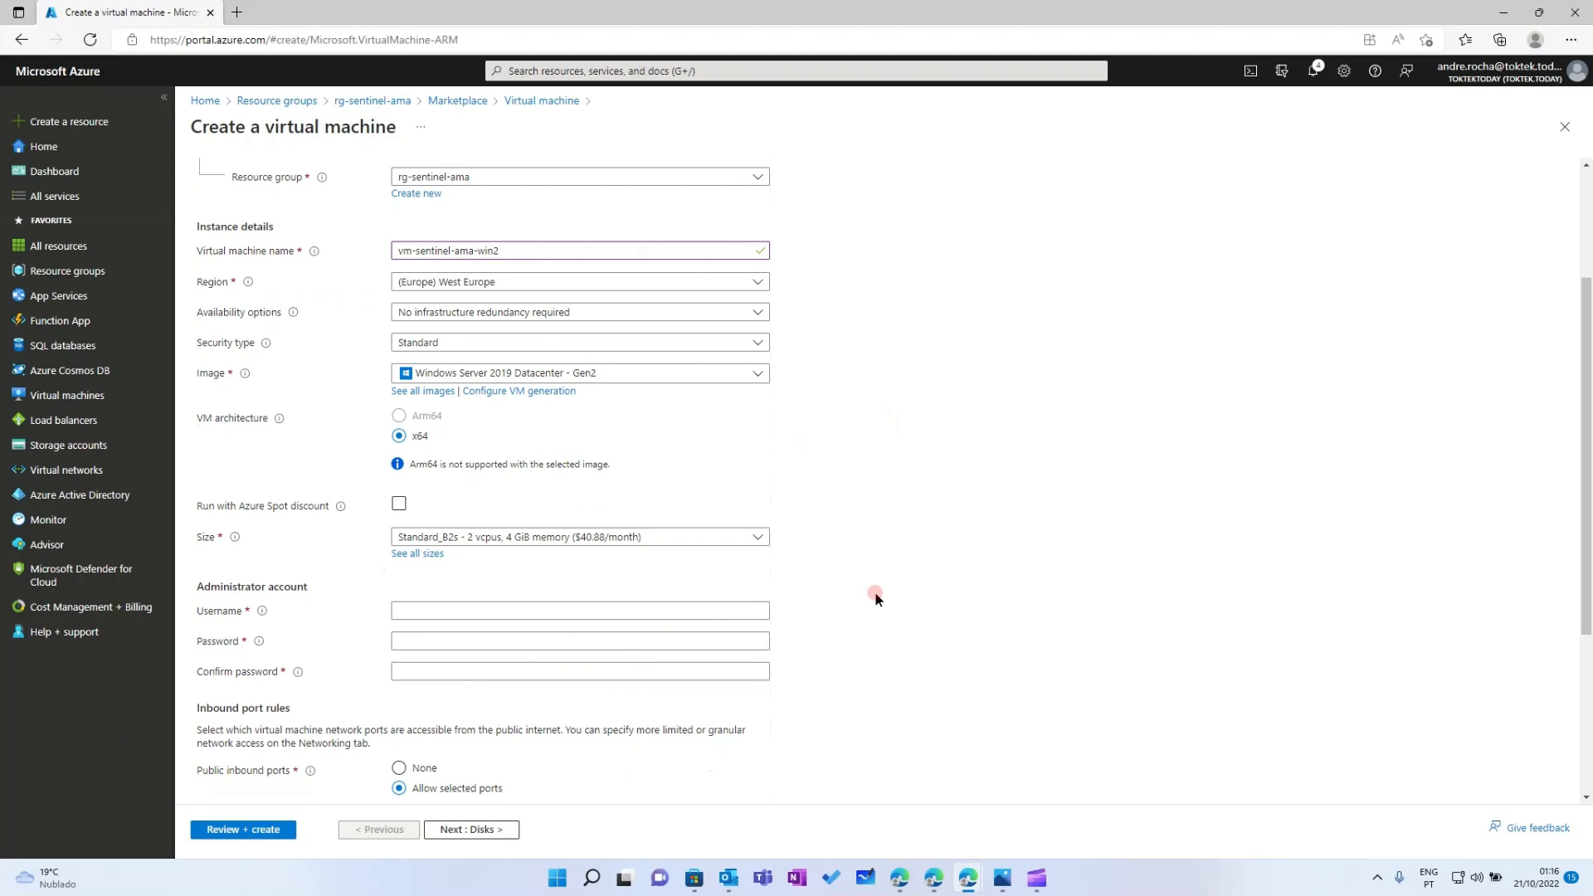
{"action": "scroll", "coordinate": [874, 591], "scroll_direction": "down", "scroll_amount": 1}
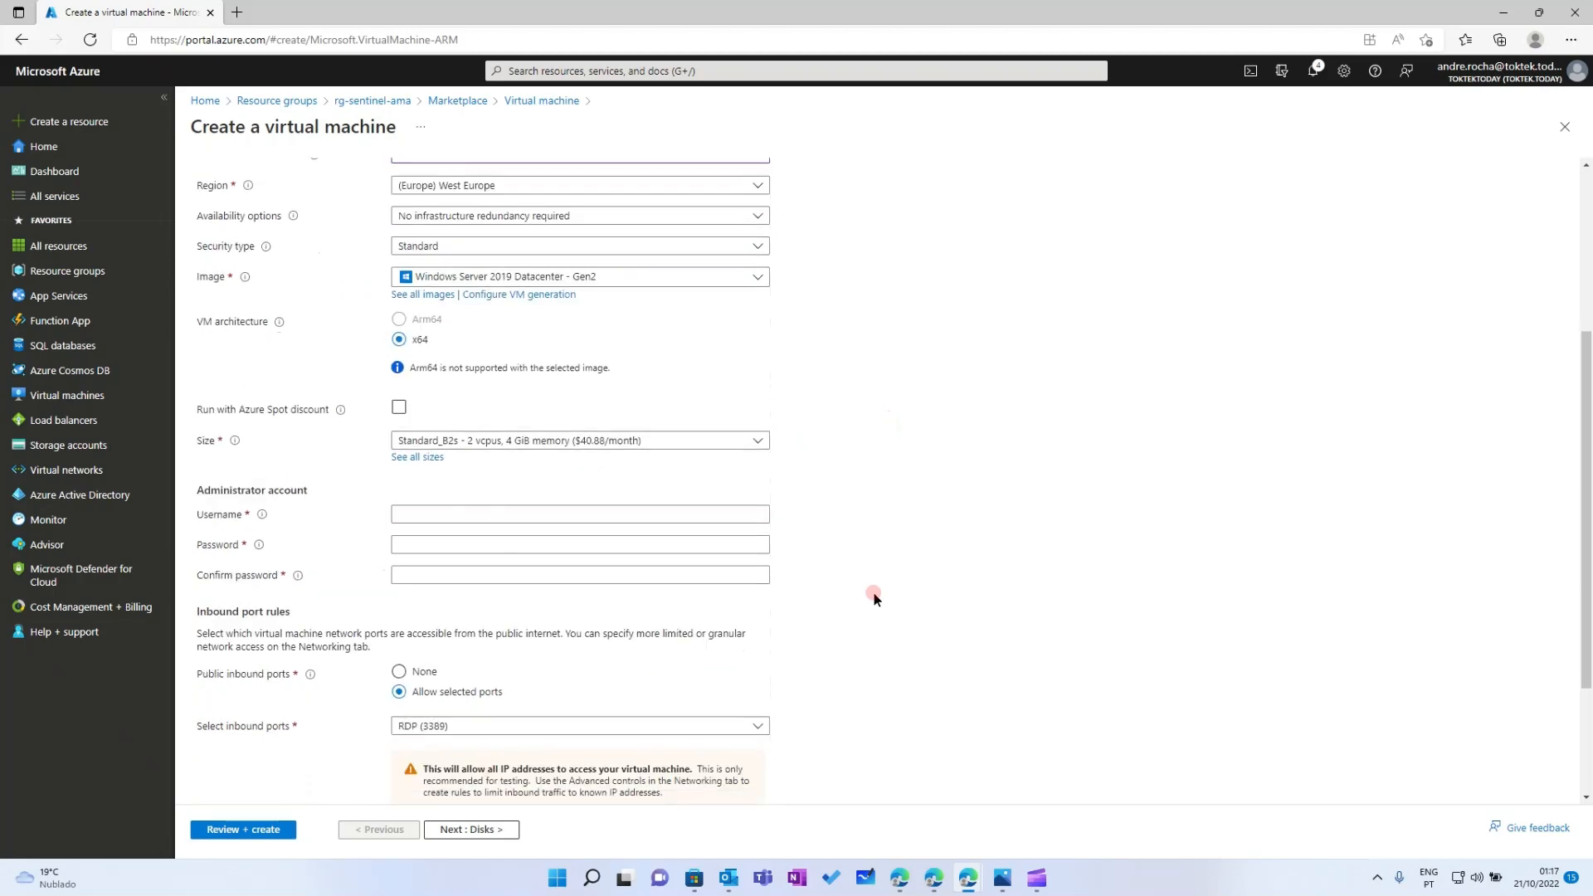
Enter the administrator username and a matching password and confirmation
{"action": "left_click", "coordinate": [440, 515]}
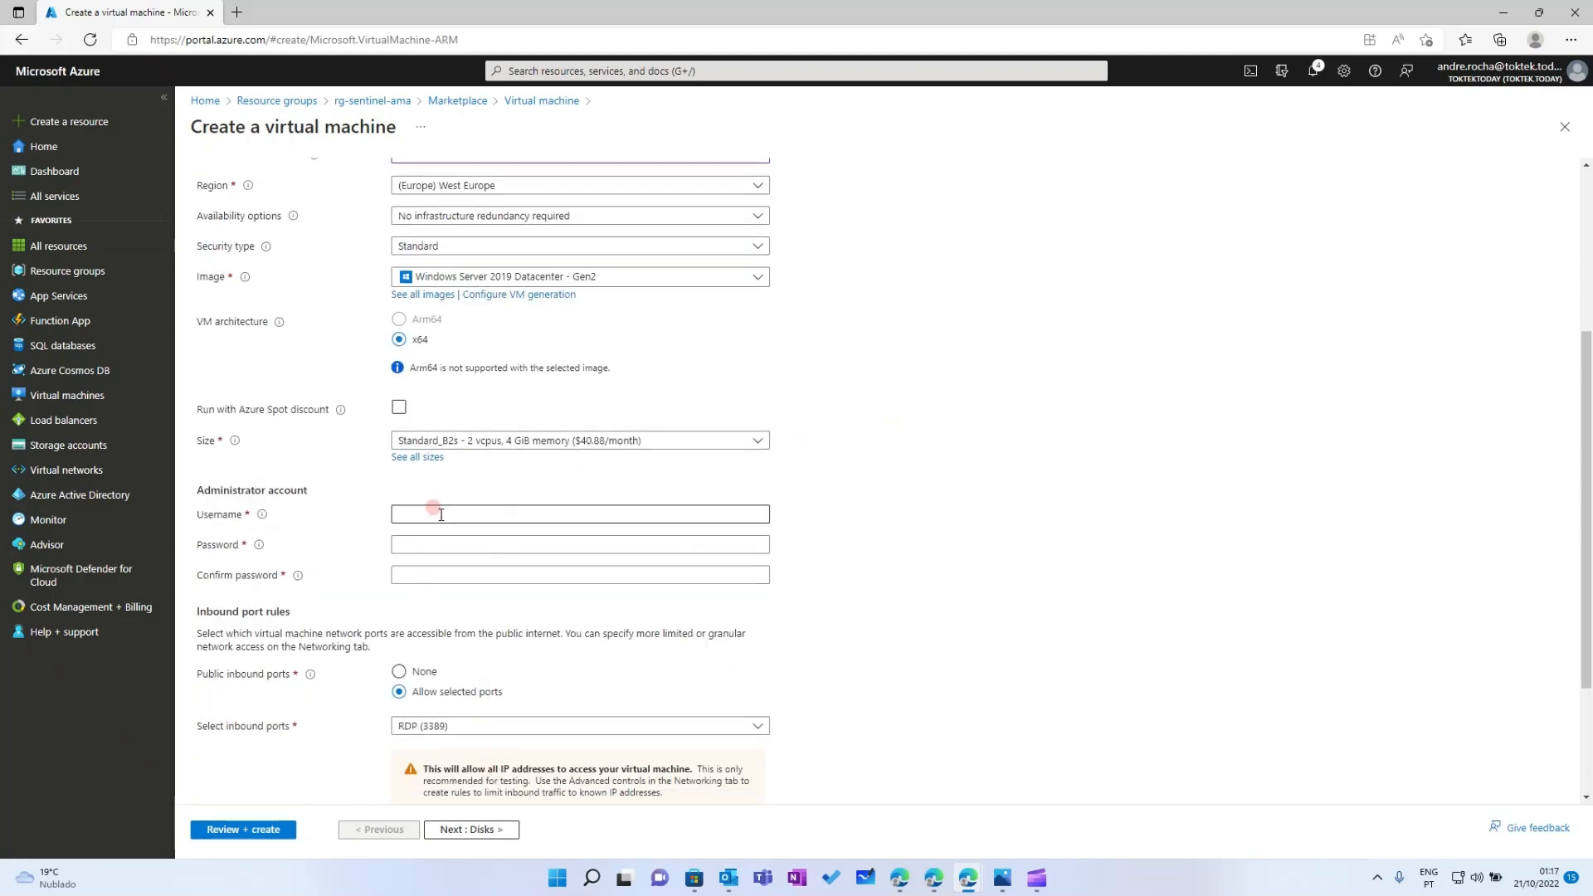
{"action": "left_click", "coordinate": [441, 514]}
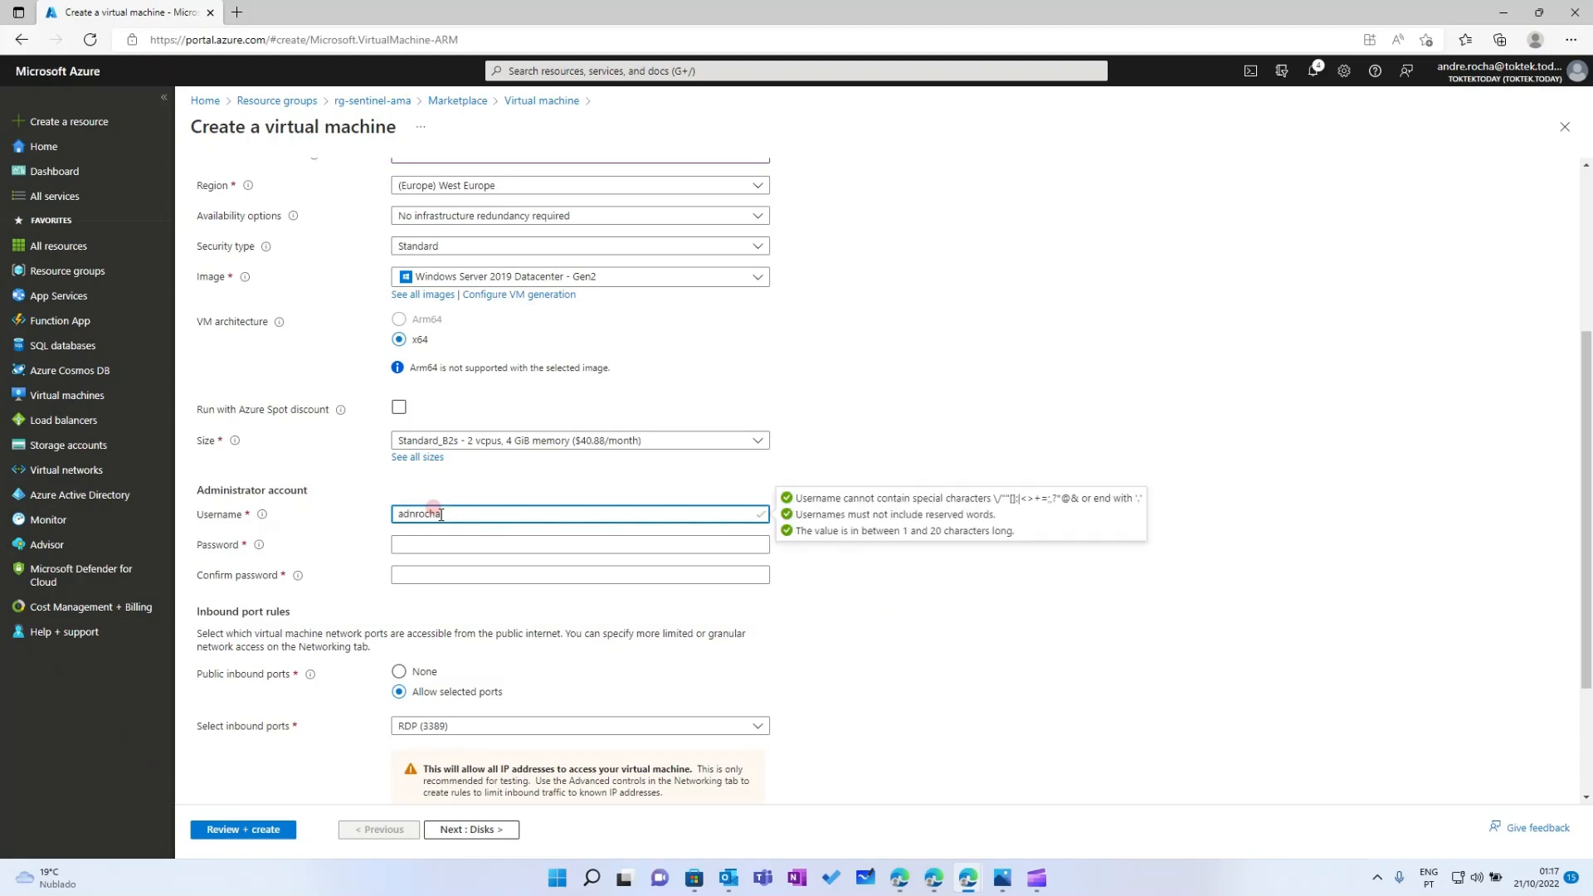
{"action": "key", "text": "Tab"}
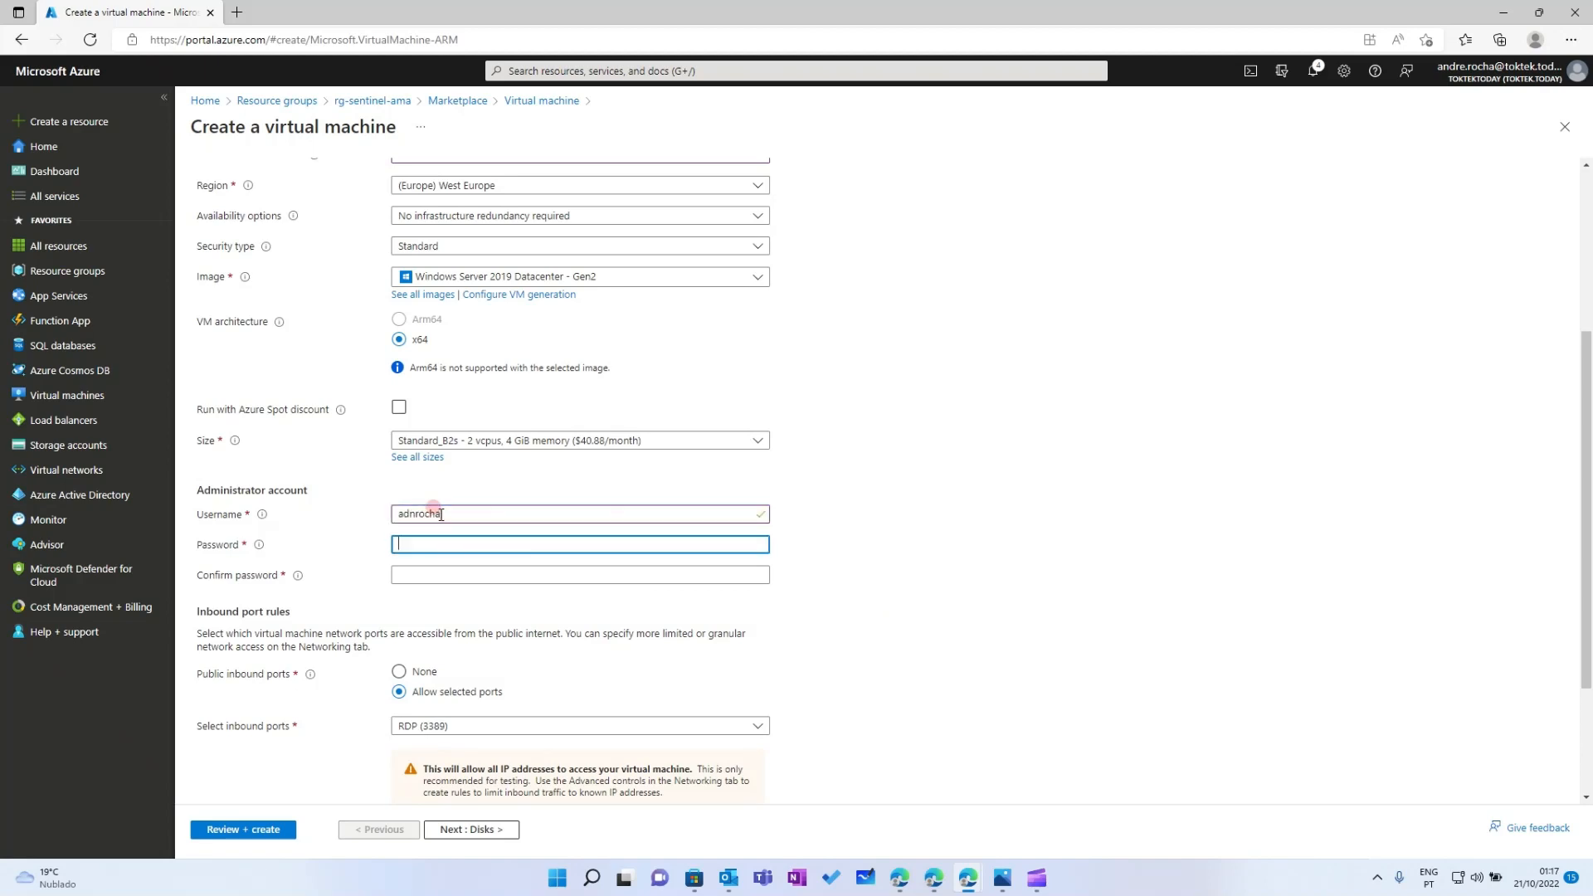
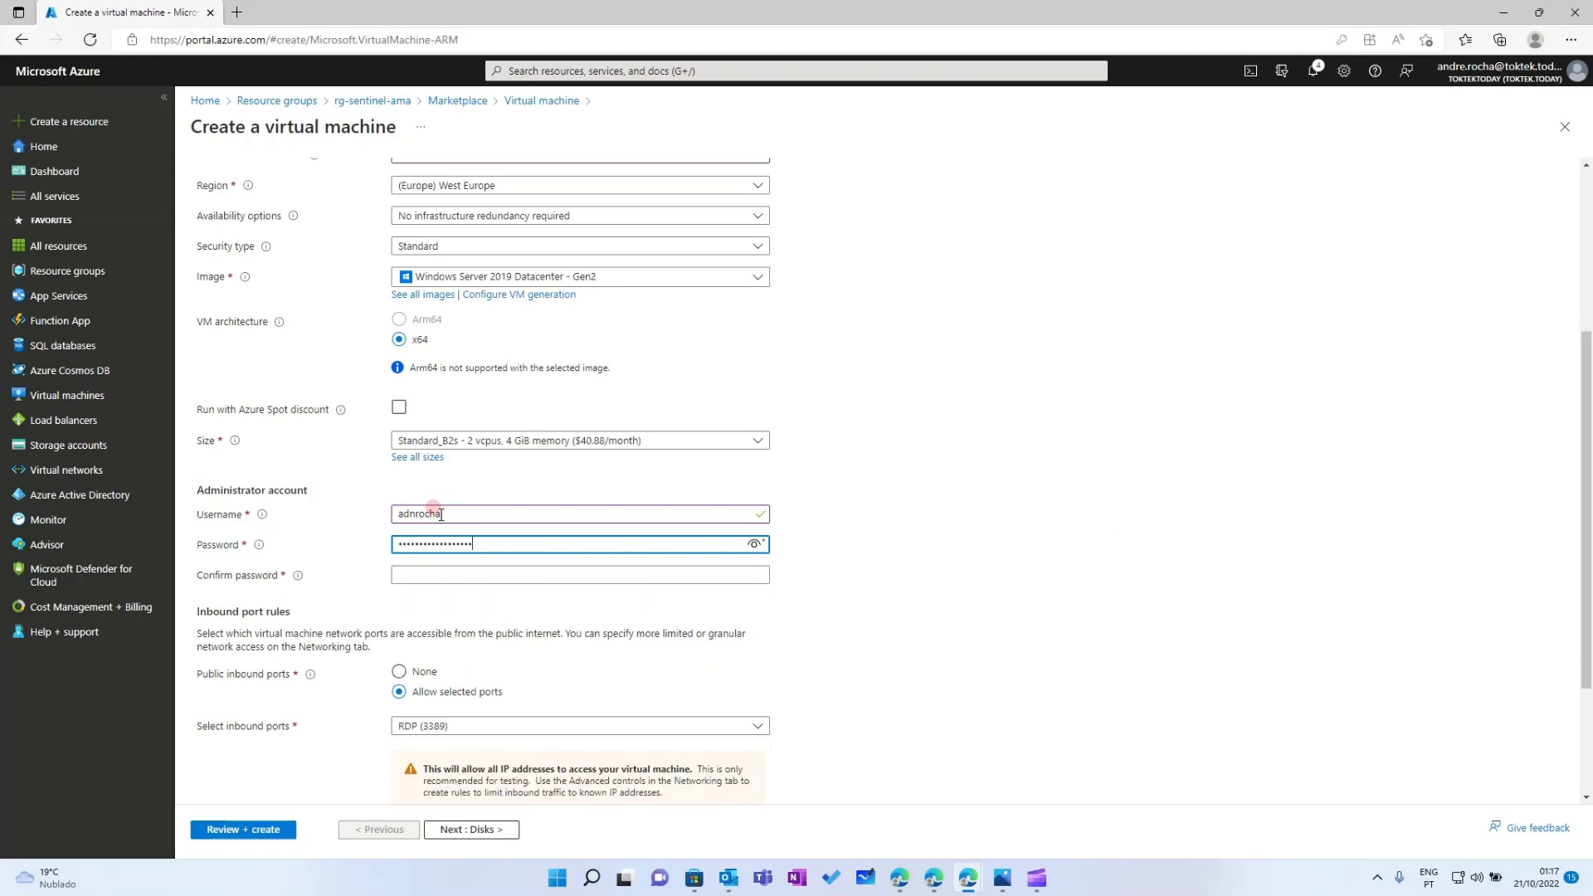
{"action": "key", "text": "Tab"}
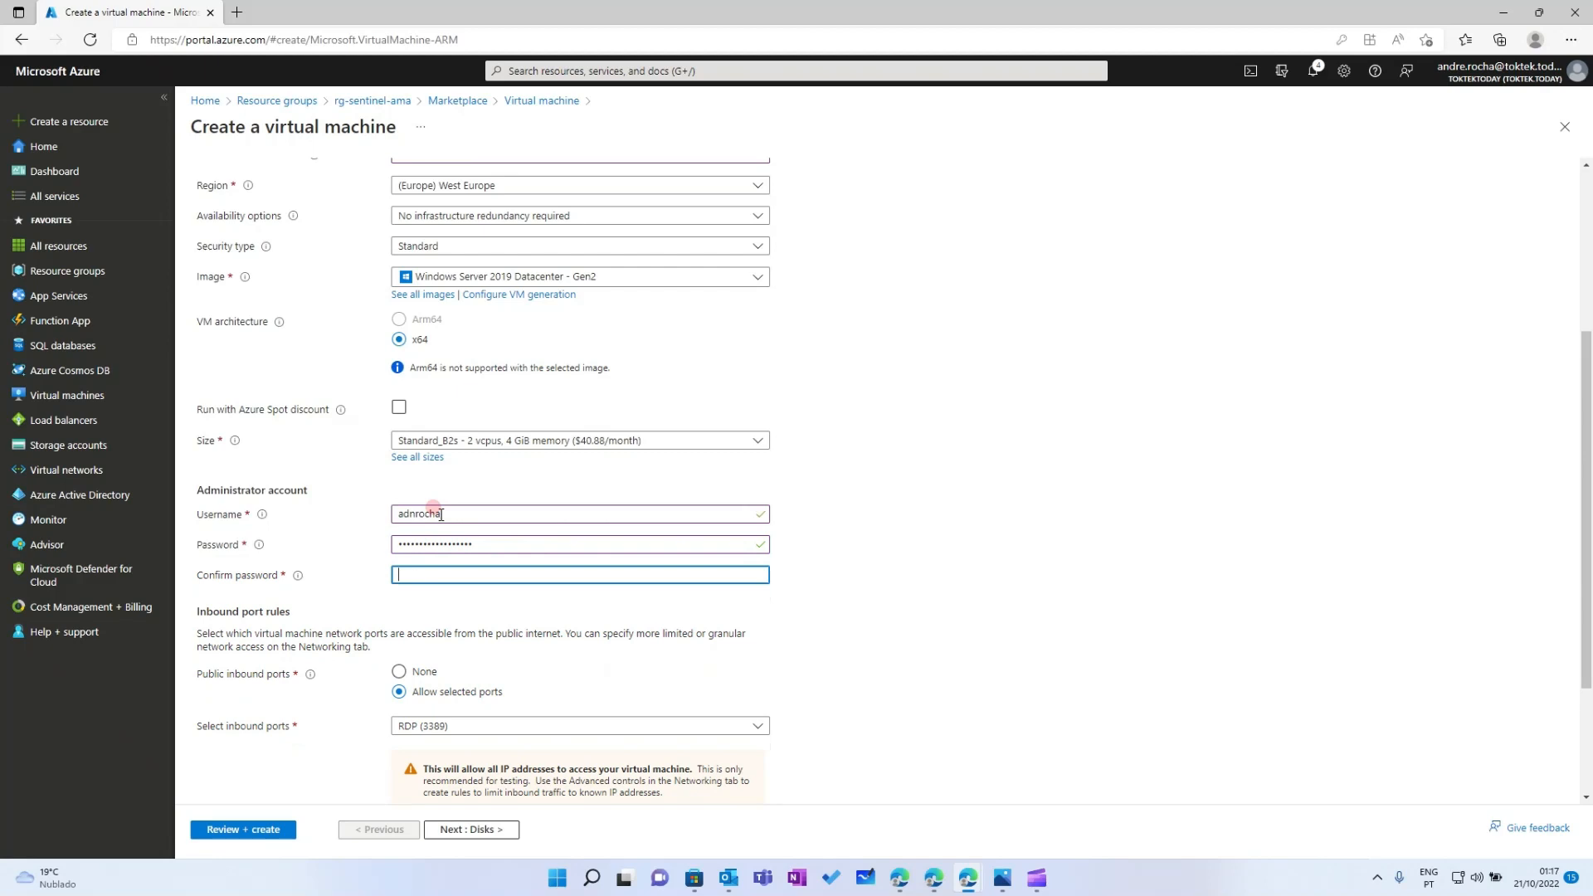
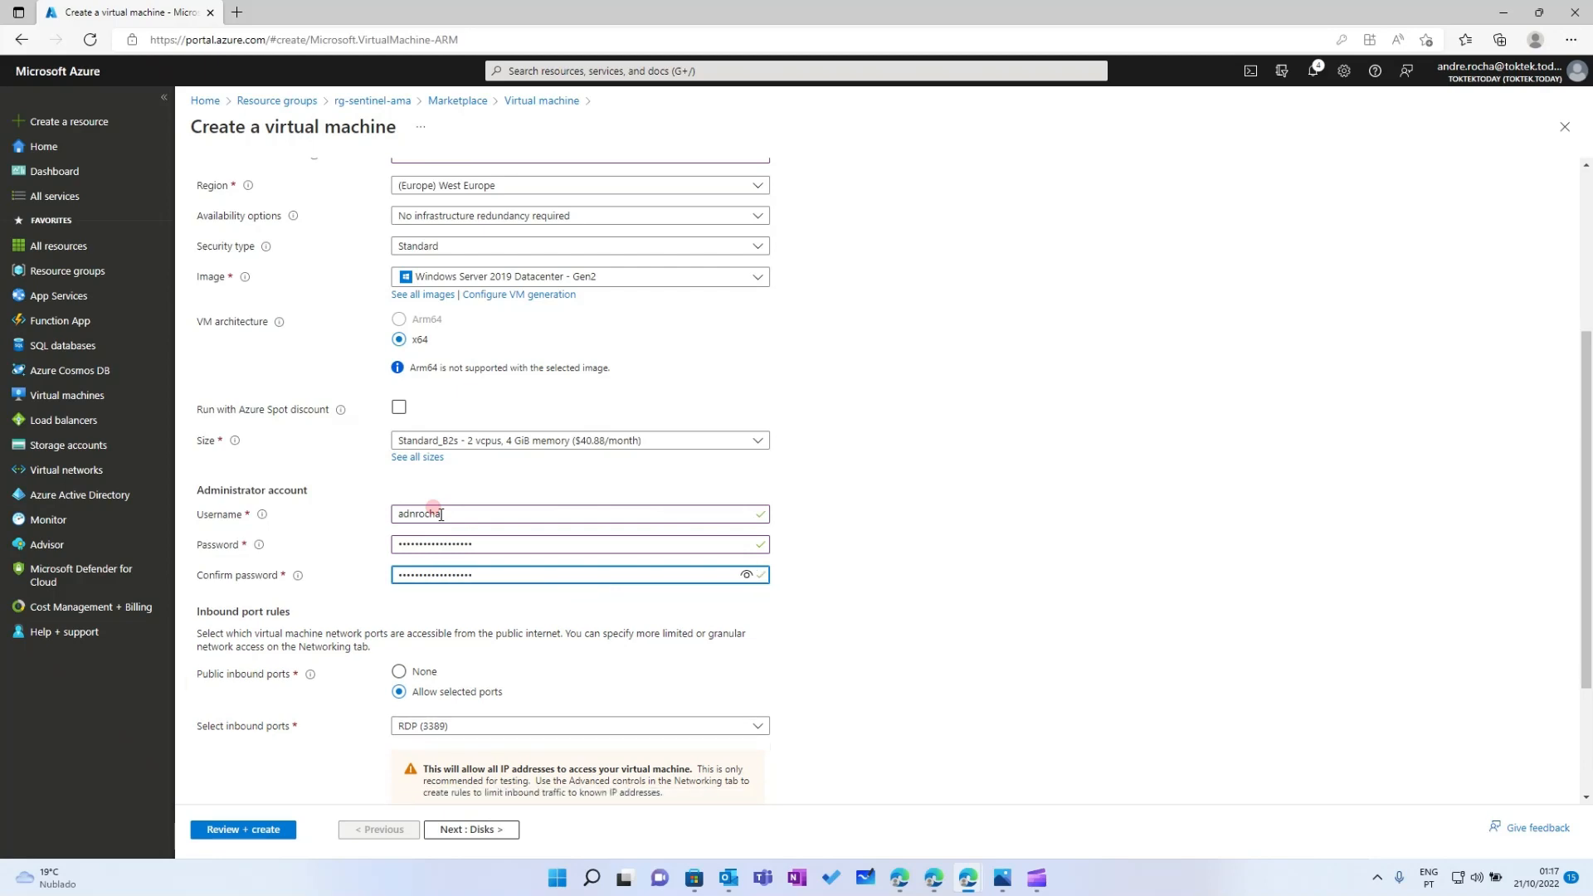
{"action": "left_click", "coordinate": [659, 685]}
{"action": "scroll", "coordinate": [659, 686], "scroll_direction": "down", "scroll_amount": 1}
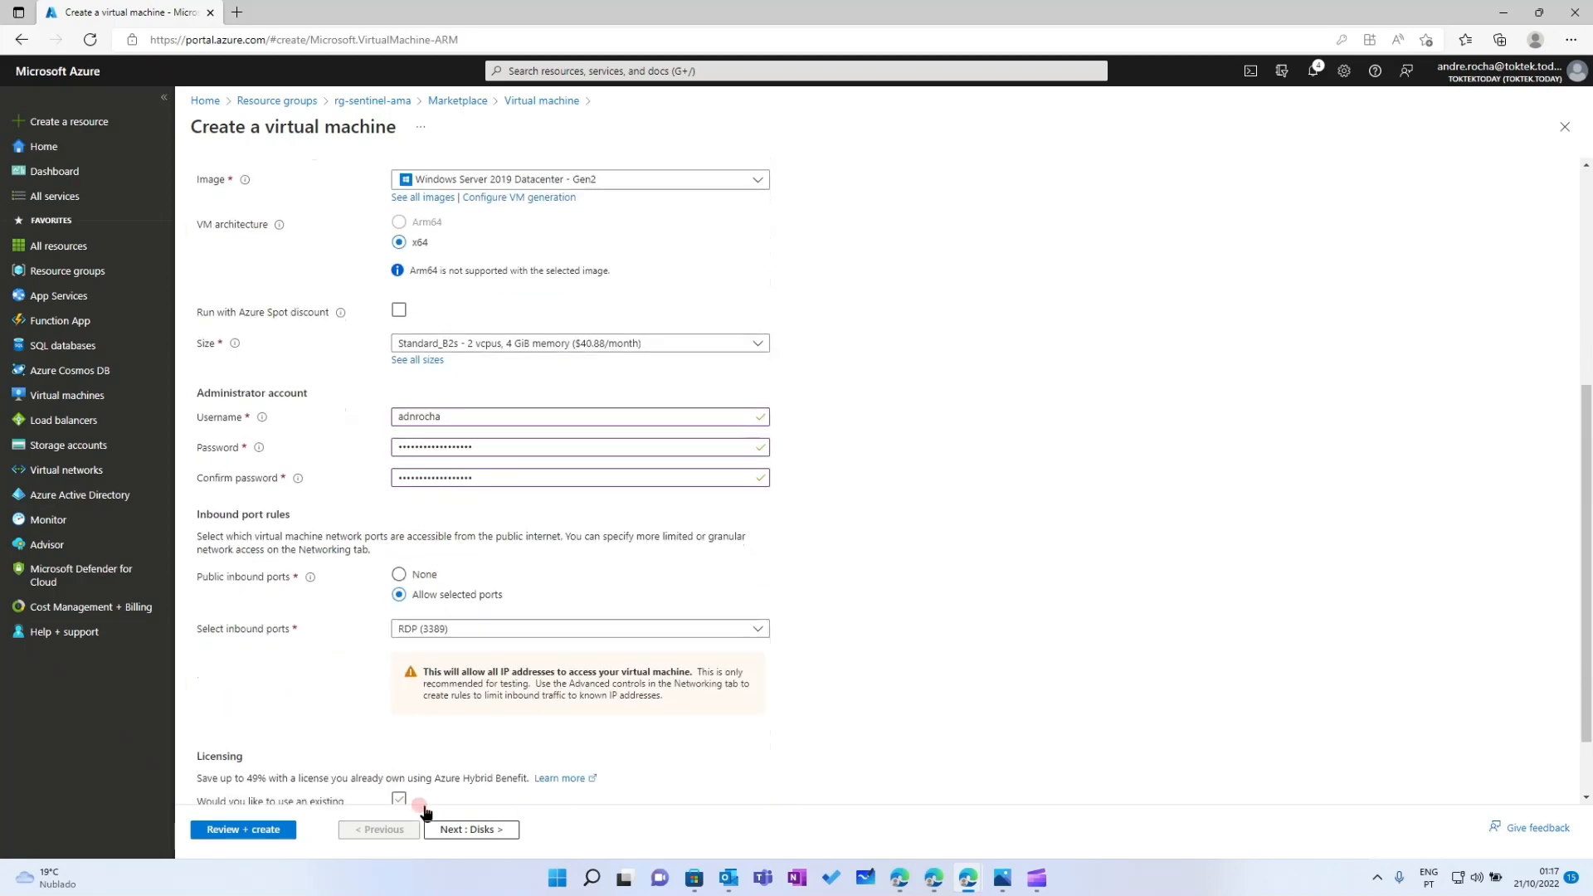
{"action": "left_click", "coordinate": [444, 825]}
Set the OS disk type to Standard HDD and create vm-sentinel-ama-win2, confirming leaving the page
{"action": "left_click", "coordinate": [495, 281]}
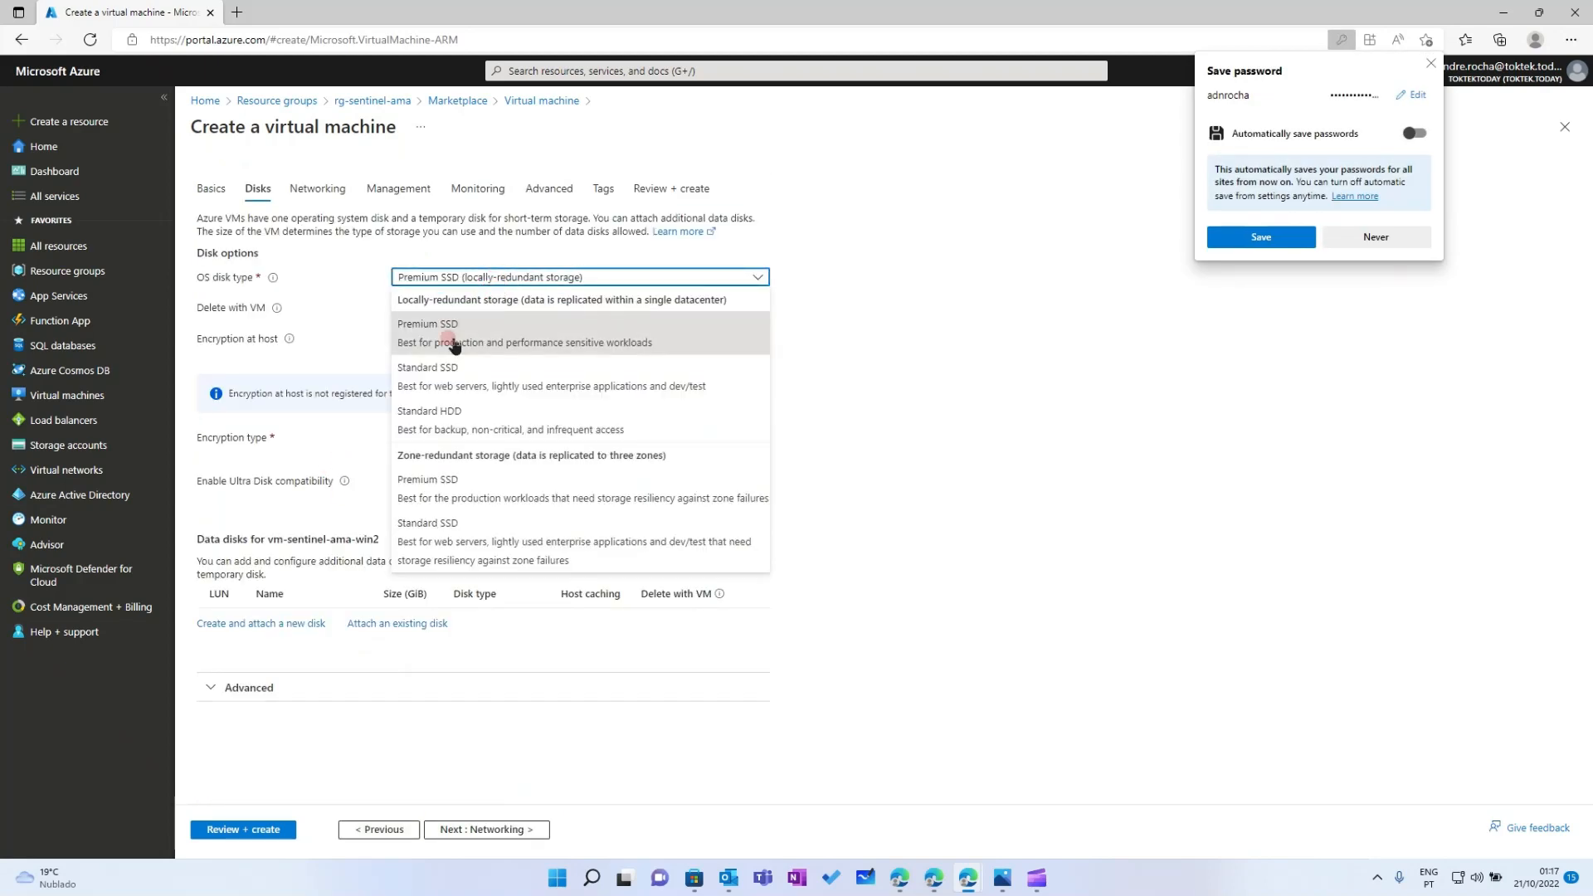
{"action": "left_click", "coordinate": [428, 416]}
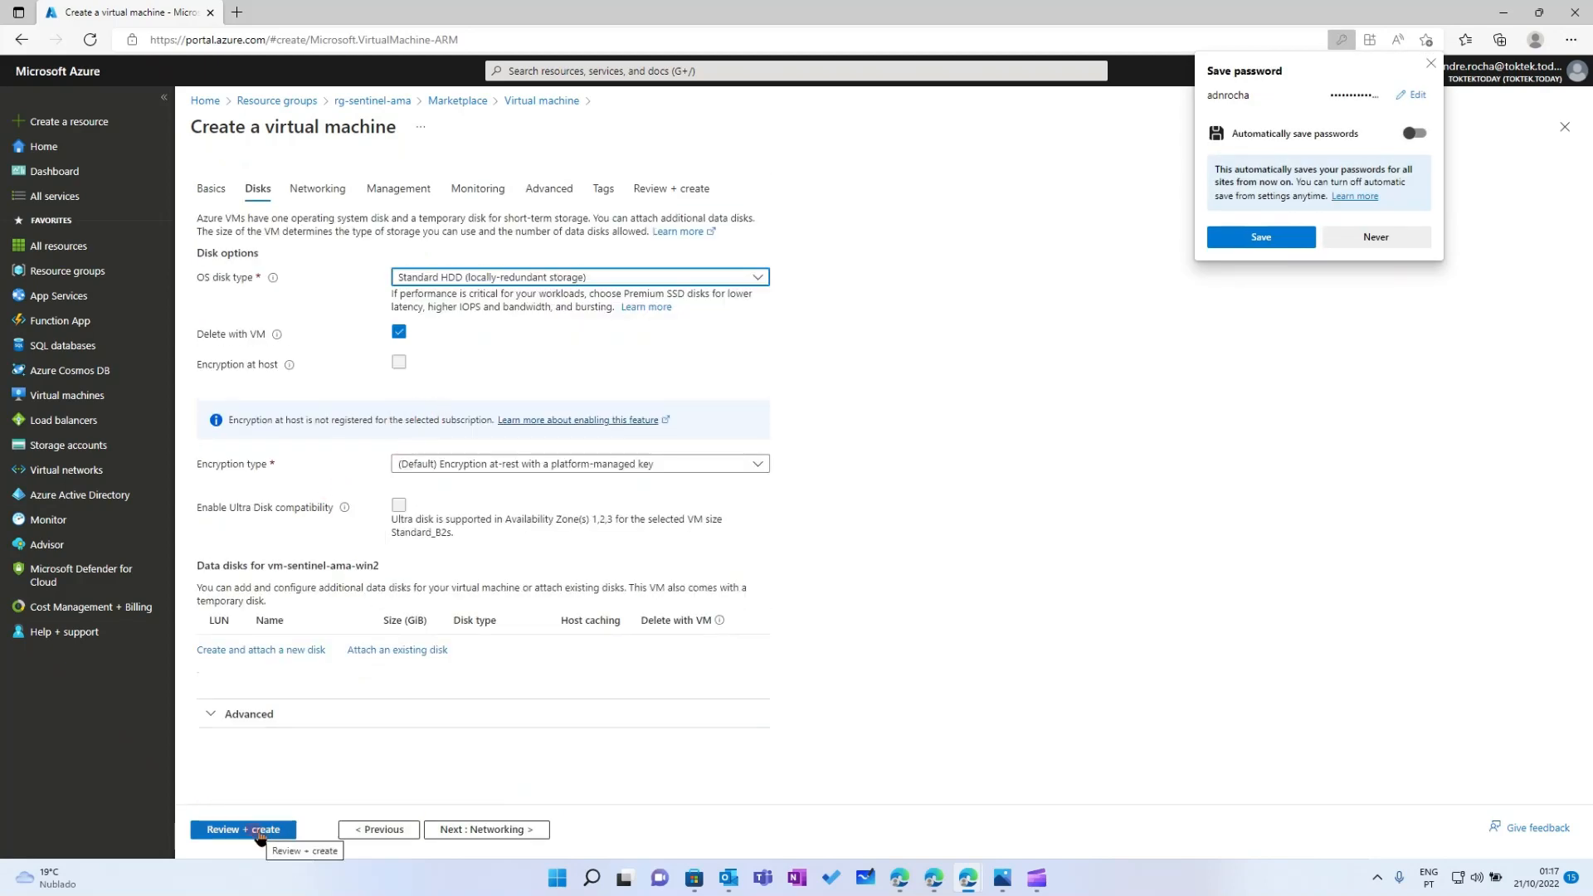
{"action": "left_click", "coordinate": [257, 830]}
{"action": "left_click", "coordinate": [259, 830]}
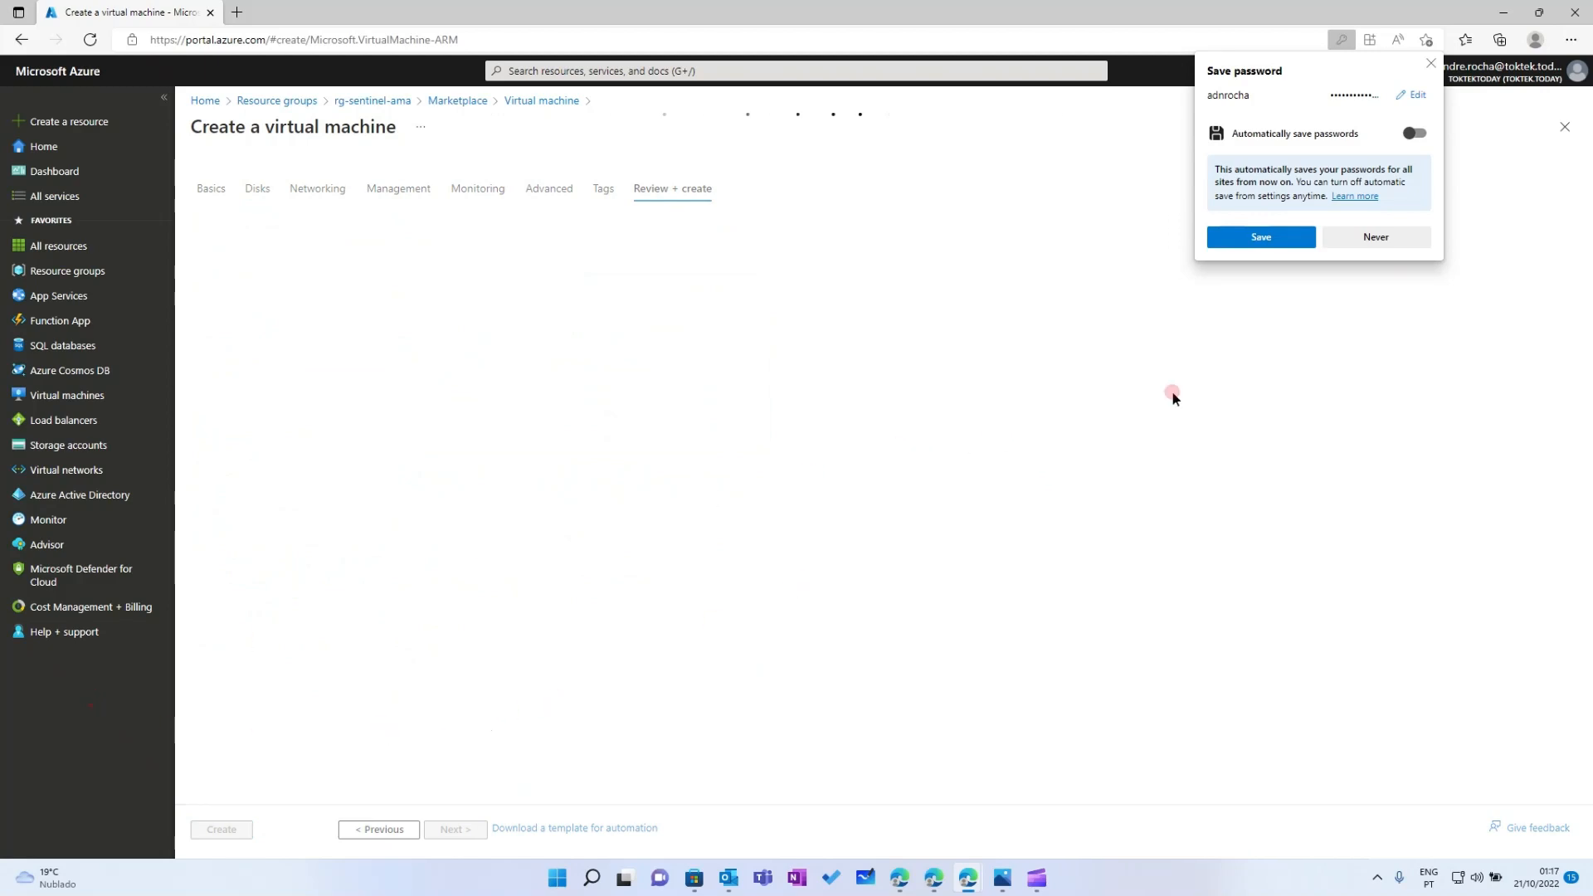
{"action": "left_click", "coordinate": [1431, 63]}
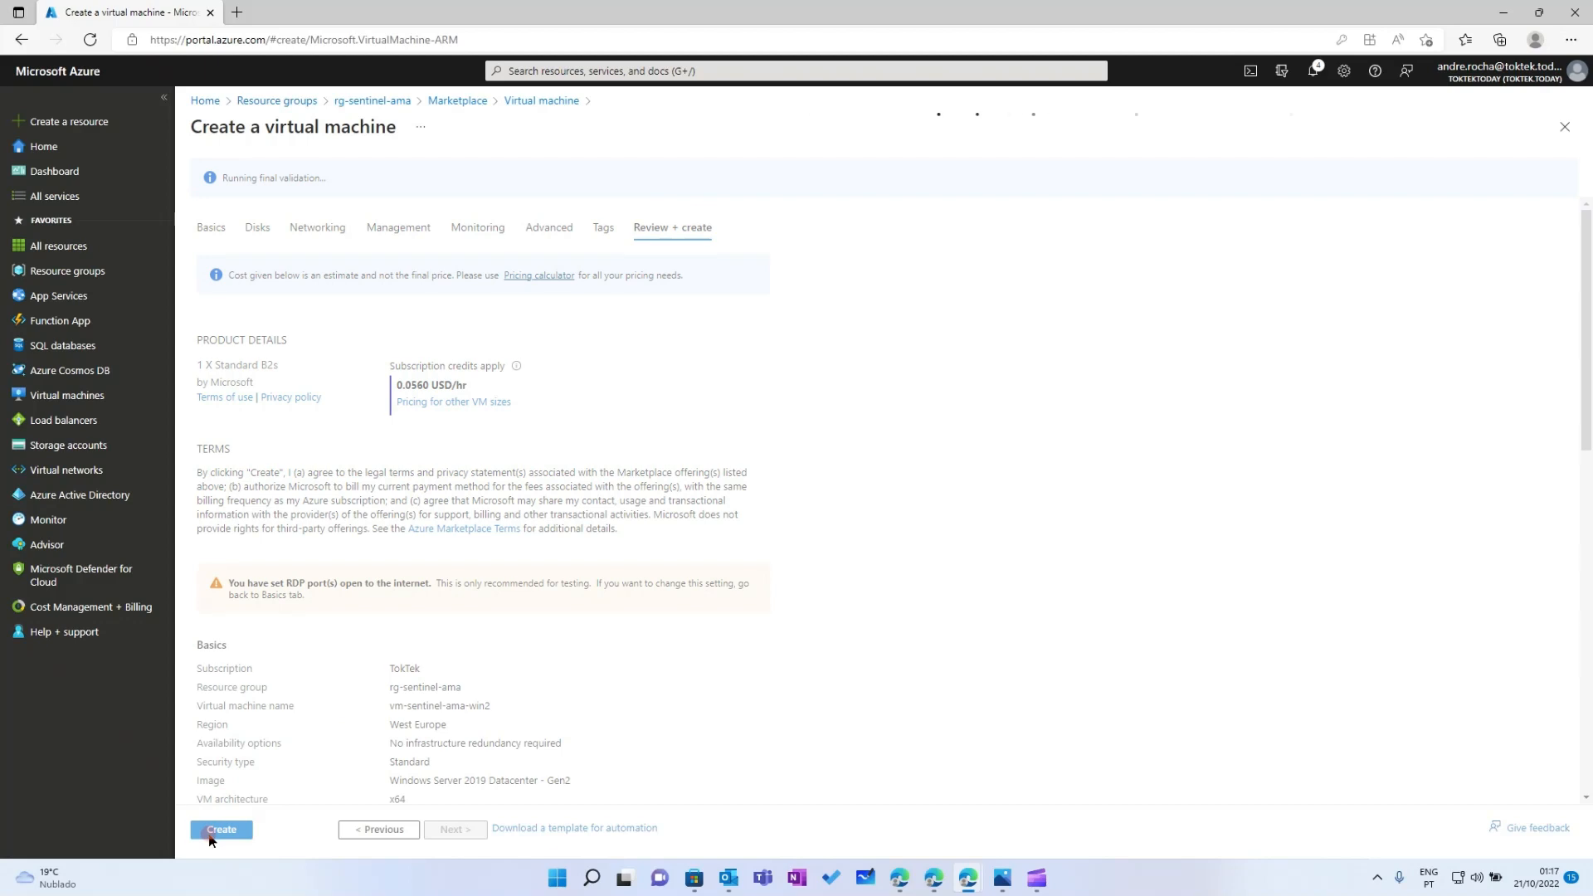
{"action": "left_click", "coordinate": [211, 832]}
{"action": "left_click", "coordinate": [75, 277]}
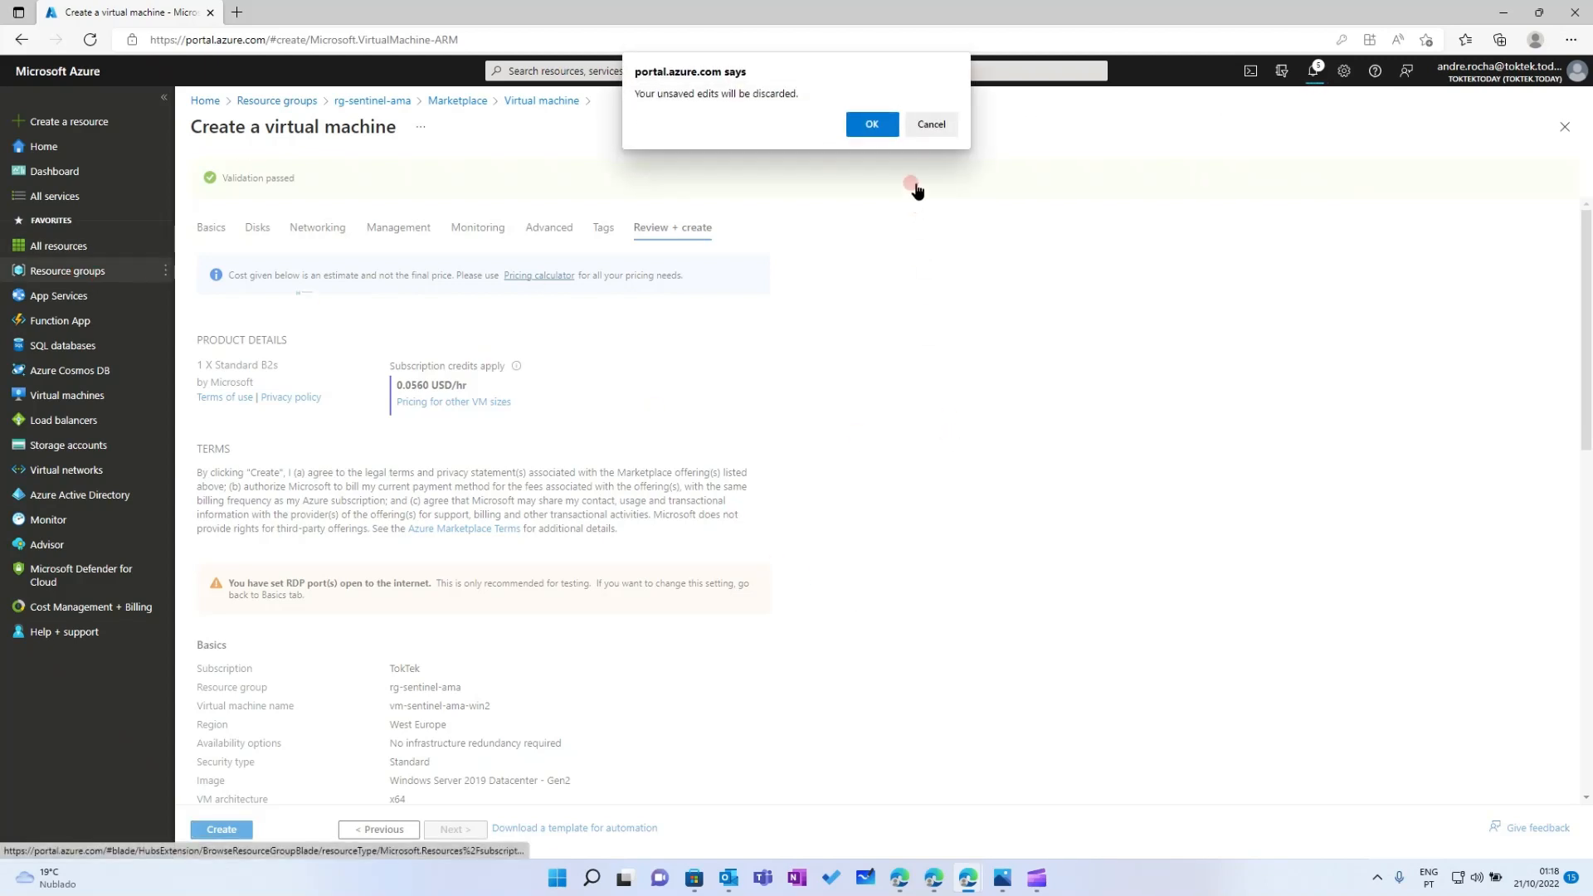
{"action": "left_click", "coordinate": [932, 127]}
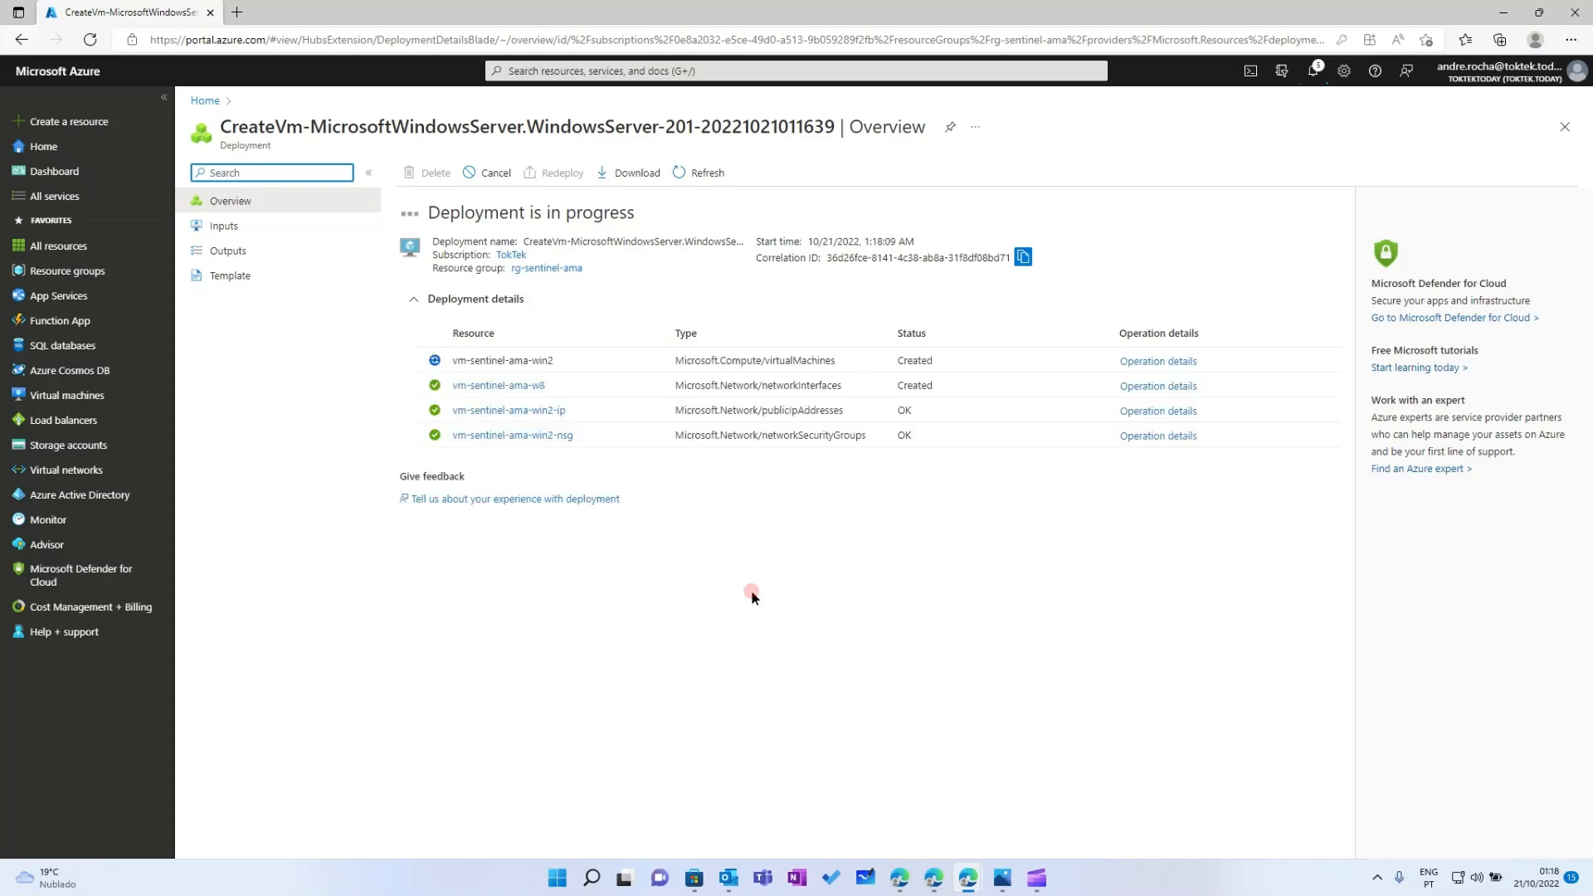
Open the vm-sentinel-ama-win2 virtual machine from the rg-sentinel-ama resource list
{"action": "left_click", "coordinate": [25, 272]}
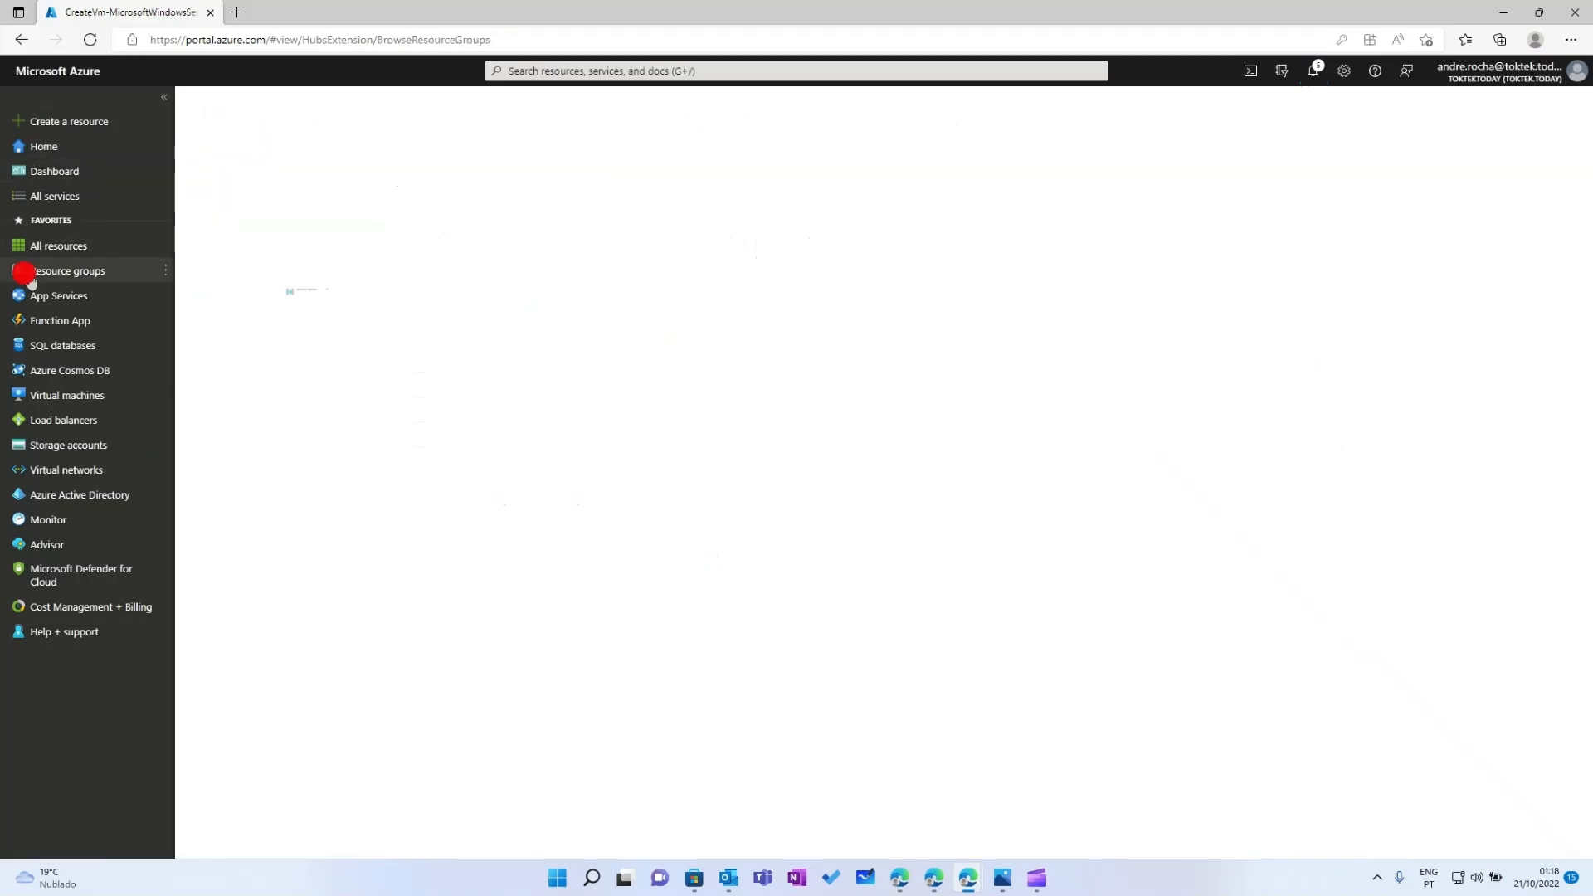
{"action": "left_click", "coordinate": [474, 576]}
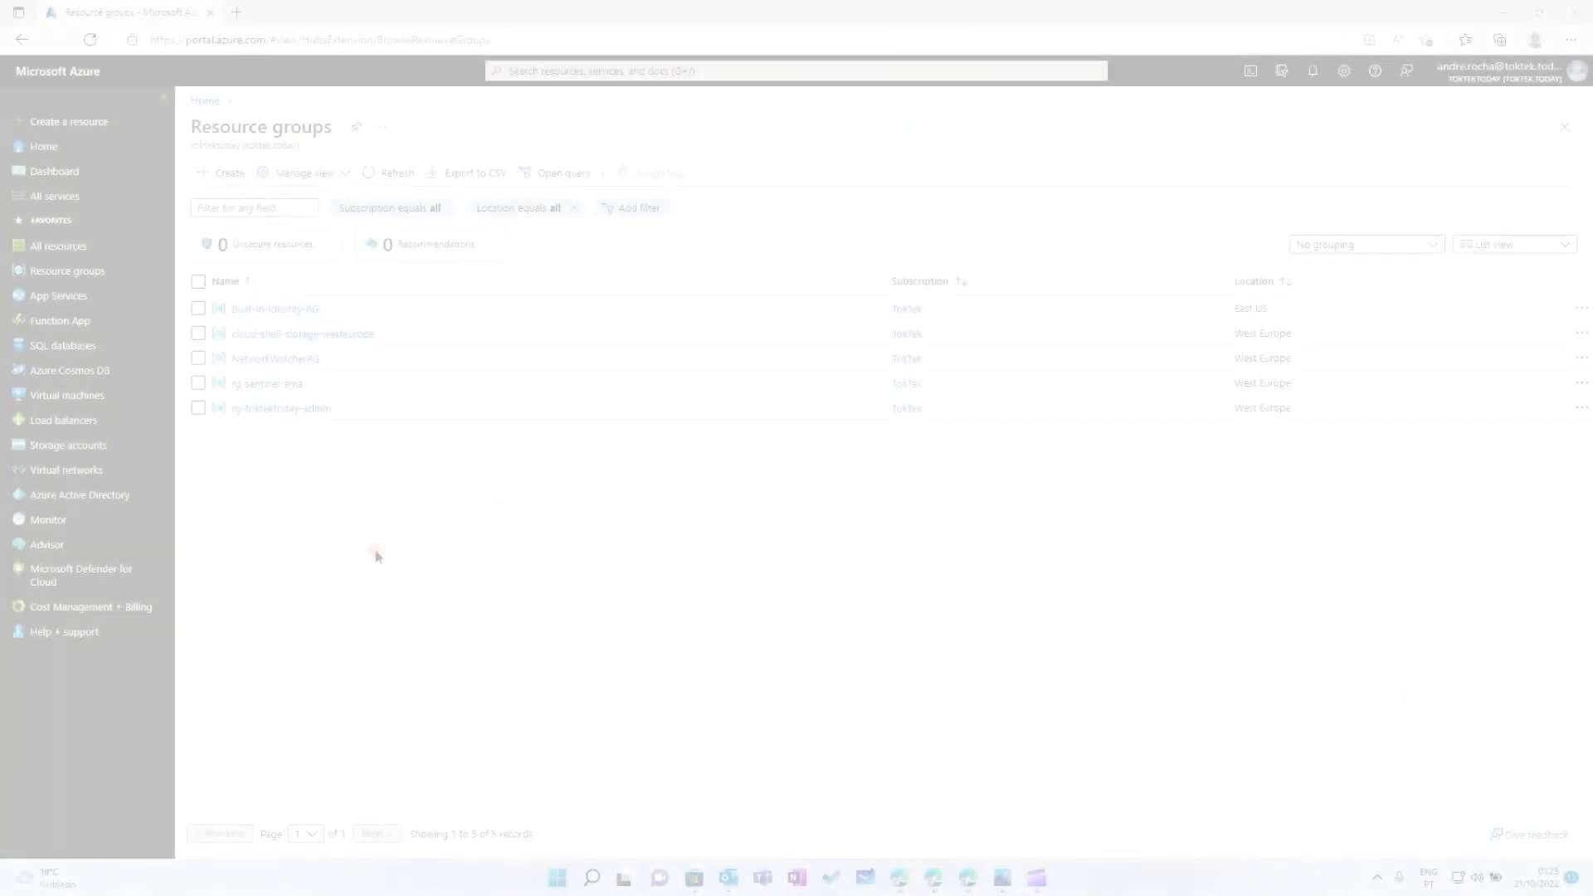
{"action": "left_click", "coordinate": [281, 409]}
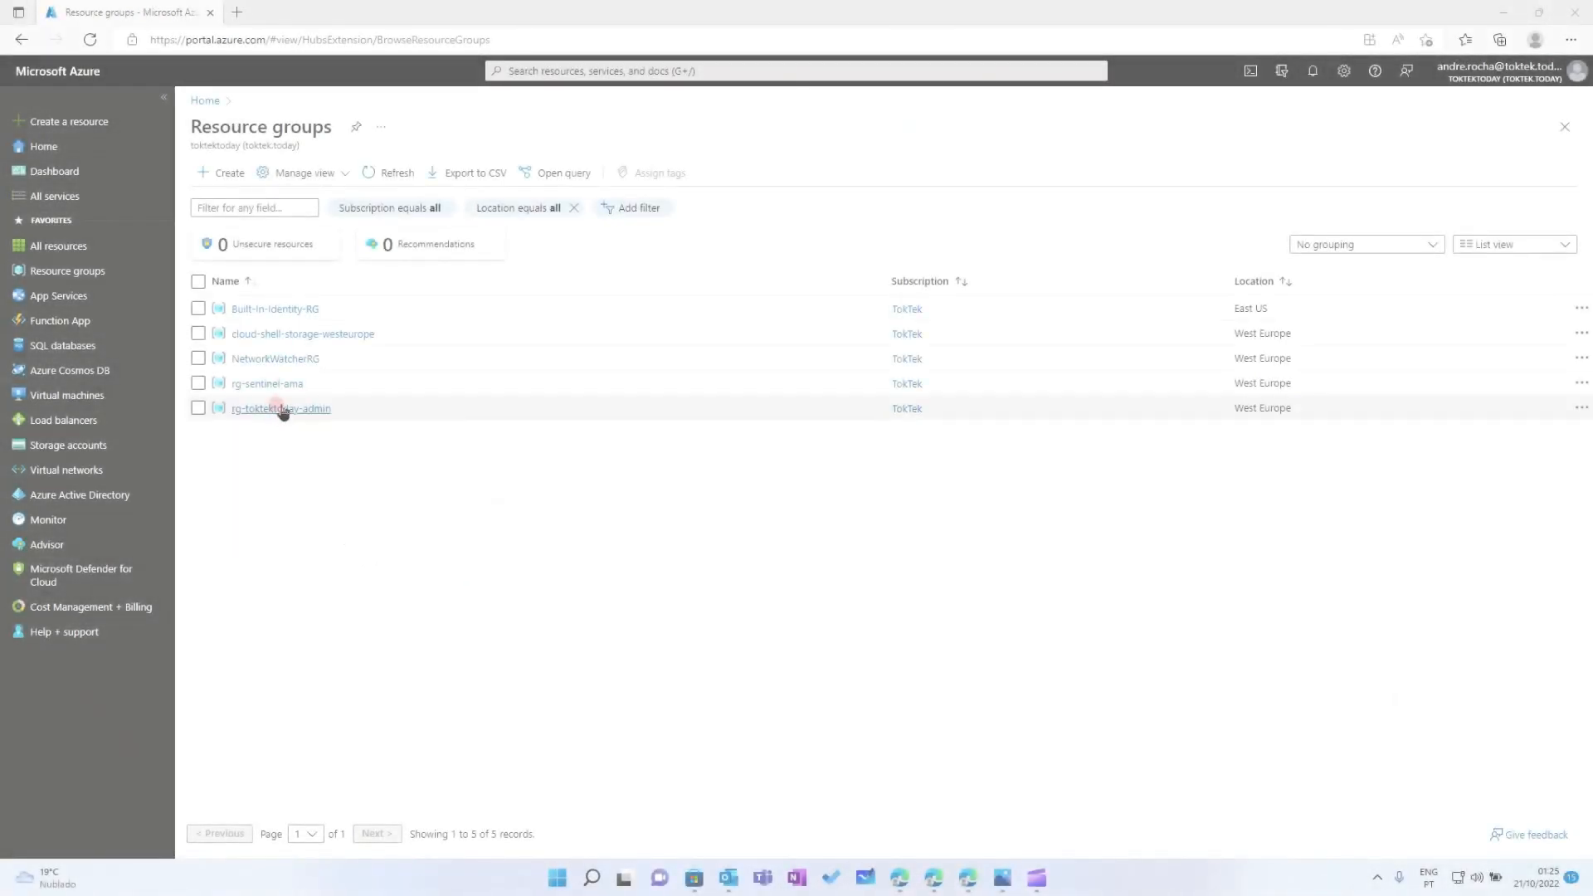
{"action": "left_click", "coordinate": [267, 383]}
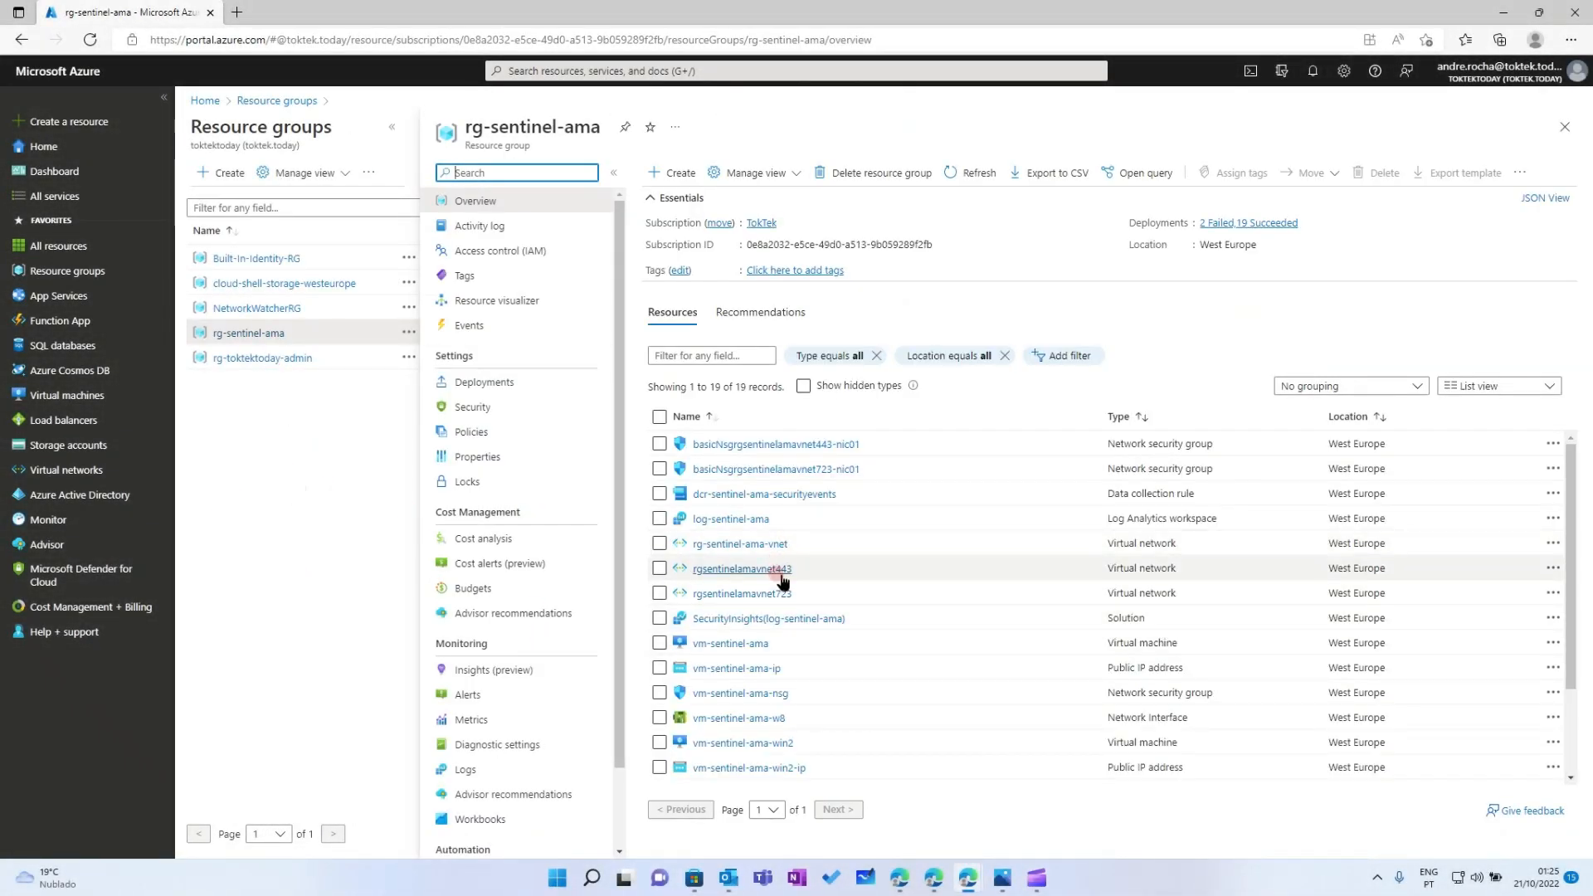
{"action": "scroll", "coordinate": [881, 609], "scroll_direction": "down", "scroll_amount": 3}
{"action": "left_click", "coordinate": [739, 632]}
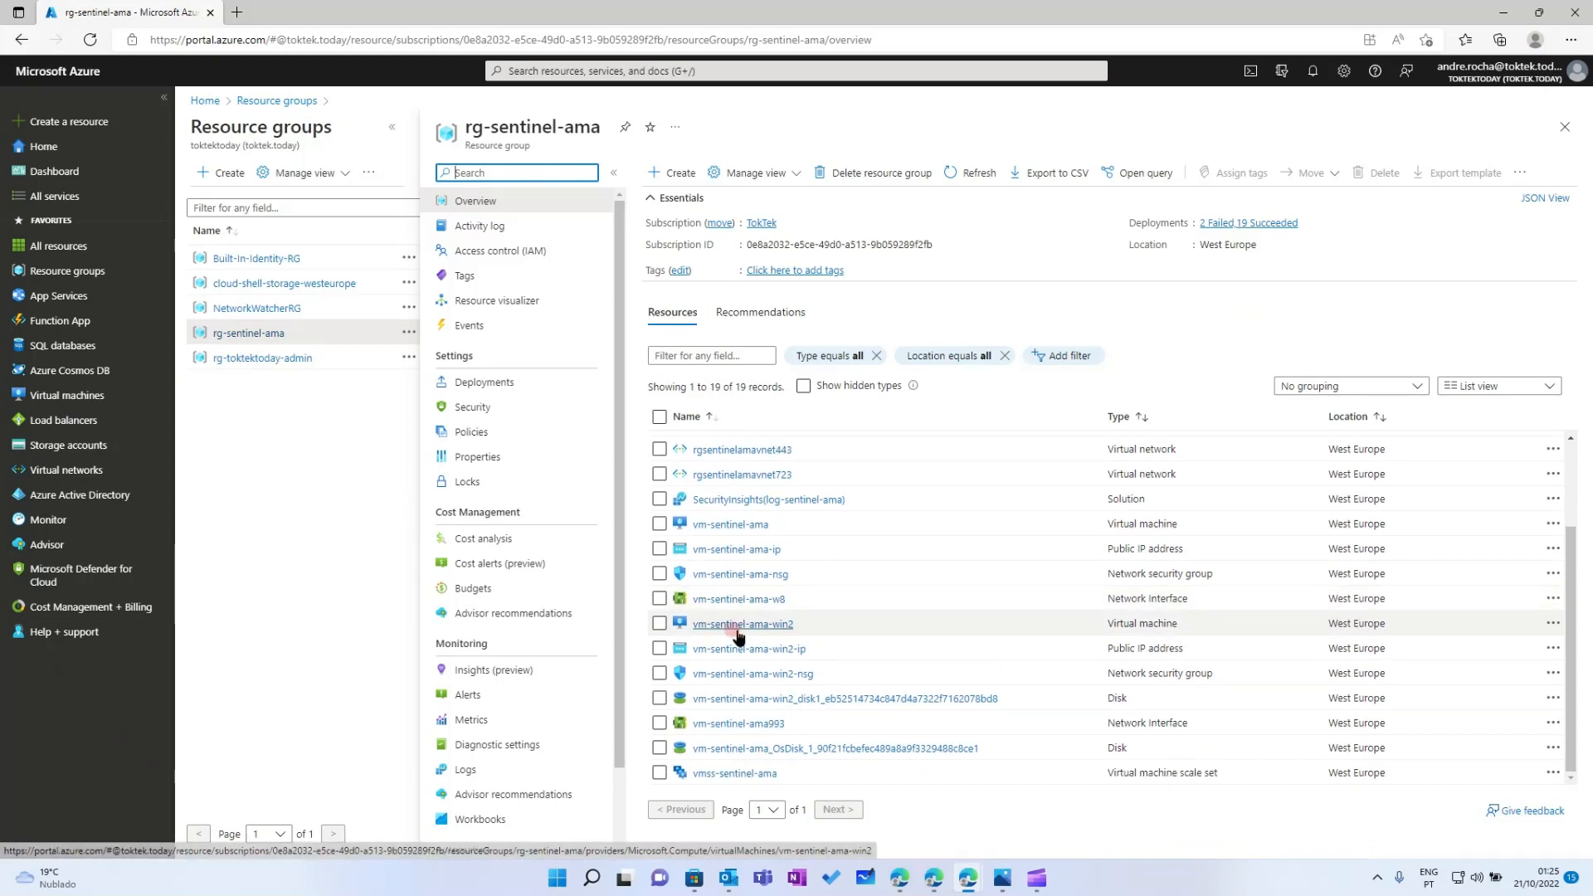
{"action": "left_click", "coordinate": [743, 633]}
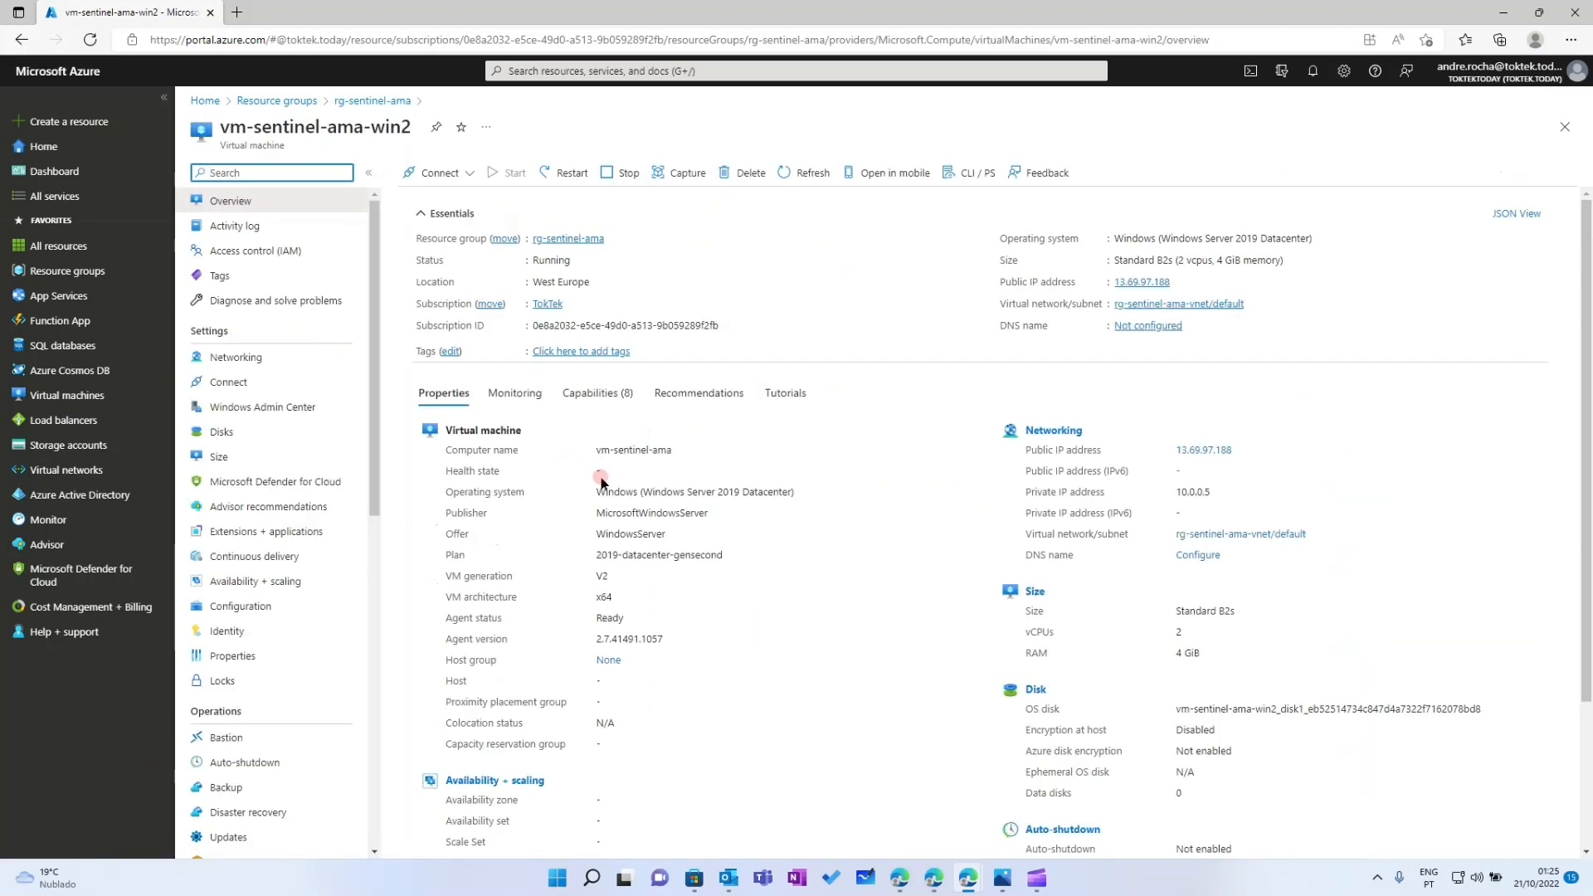
Confirm vm-sentinel-ama-win2 has built-in-identity-westeurope as its user-assigned identity and no extensions yet
{"action": "left_click", "coordinate": [226, 631]}
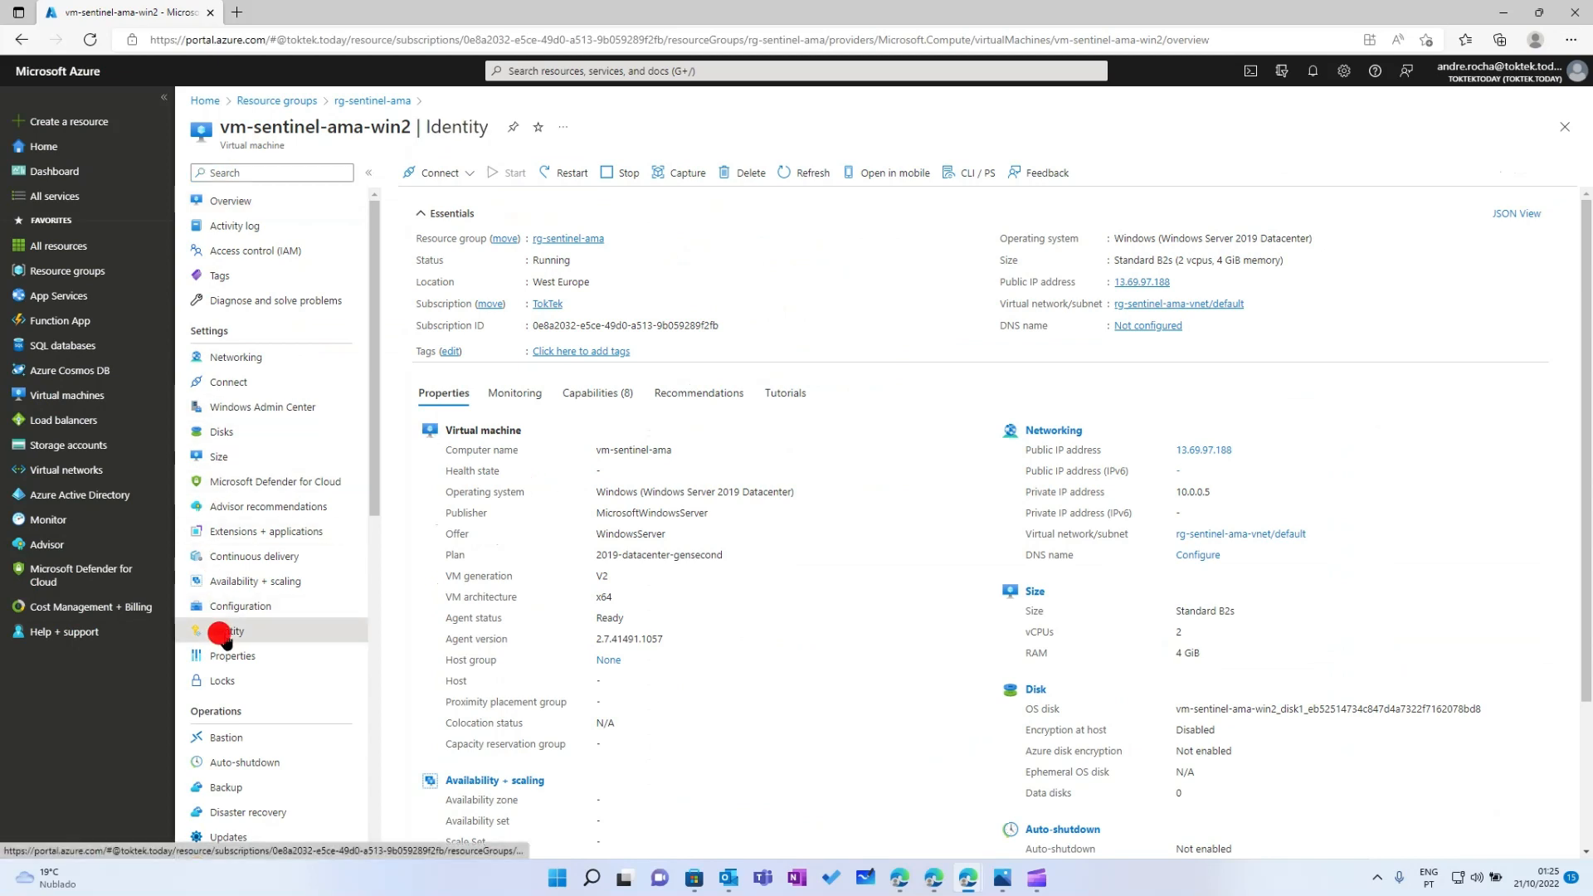
{"action": "left_click", "coordinate": [549, 180]}
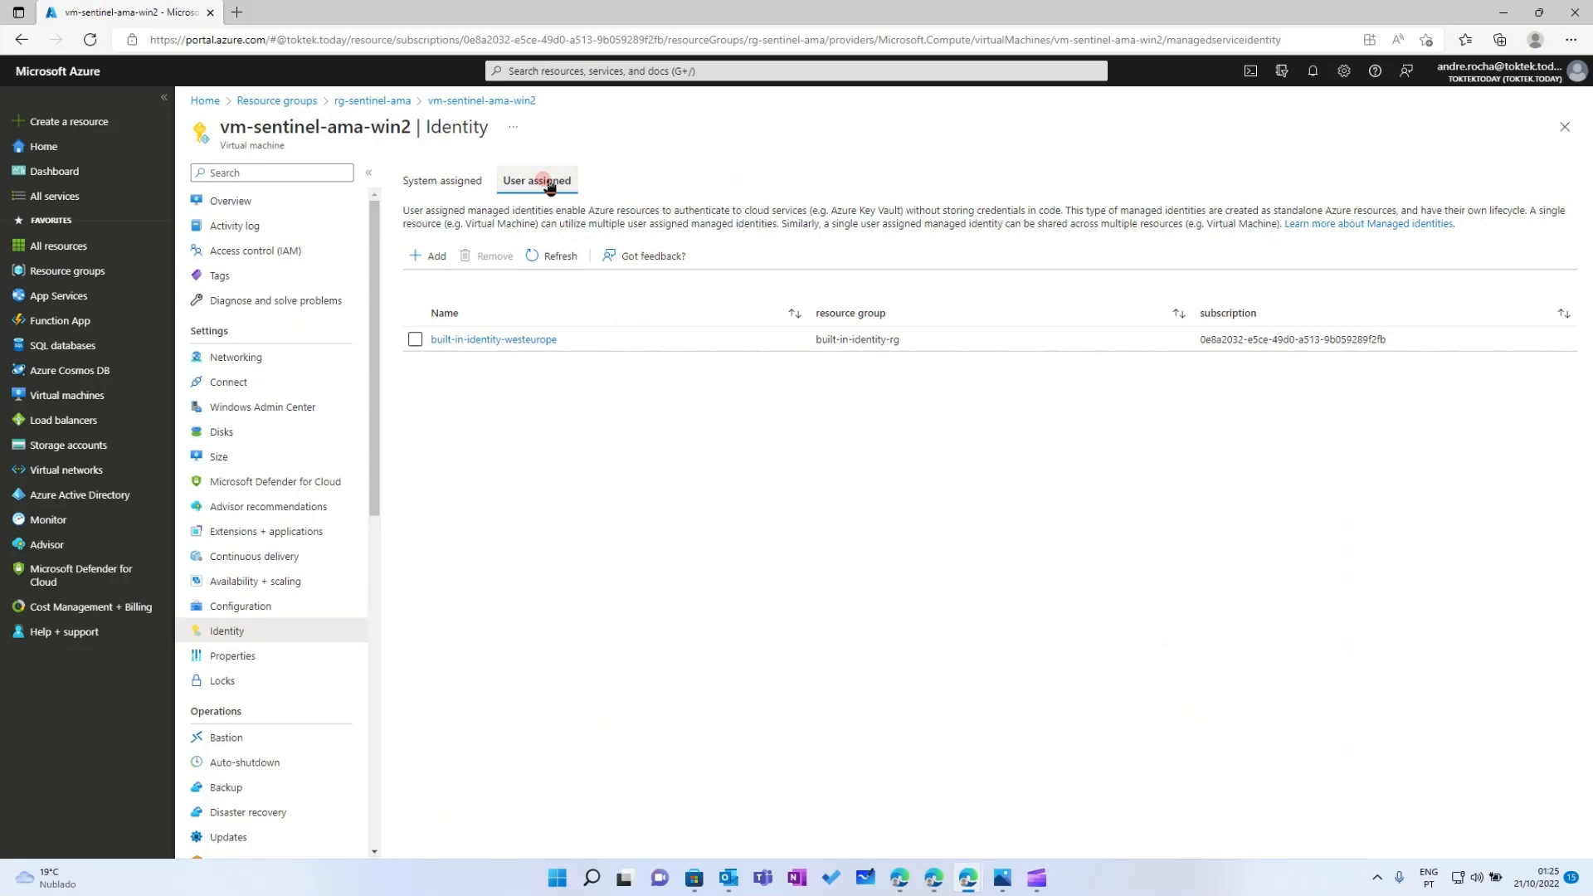
{"action": "left_click", "coordinate": [256, 535]}
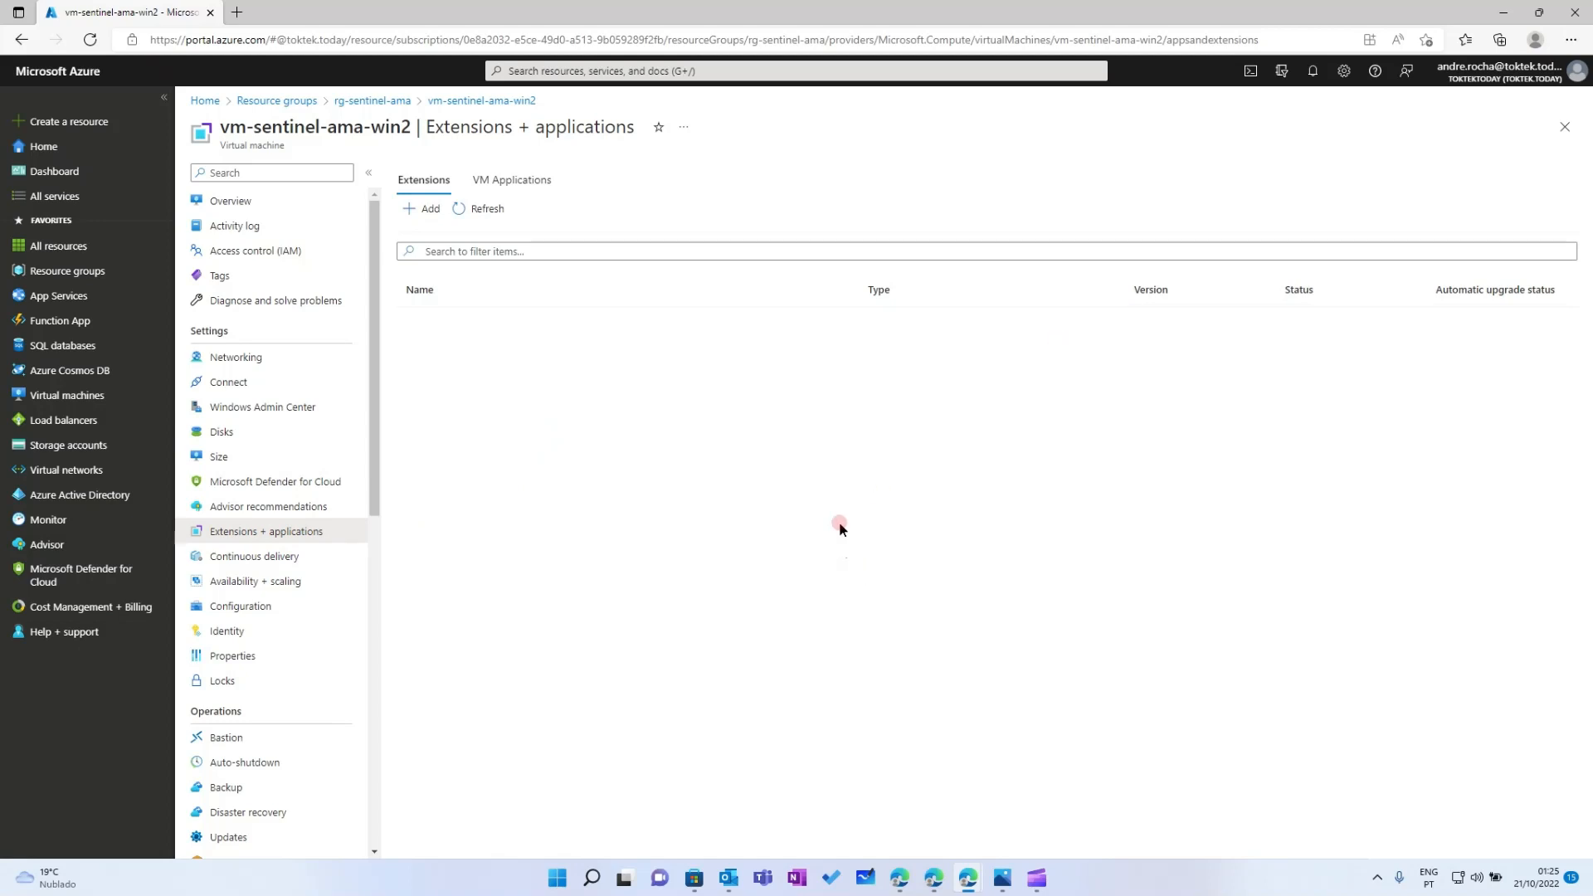
{"action": "left_click", "coordinate": [234, 637]}
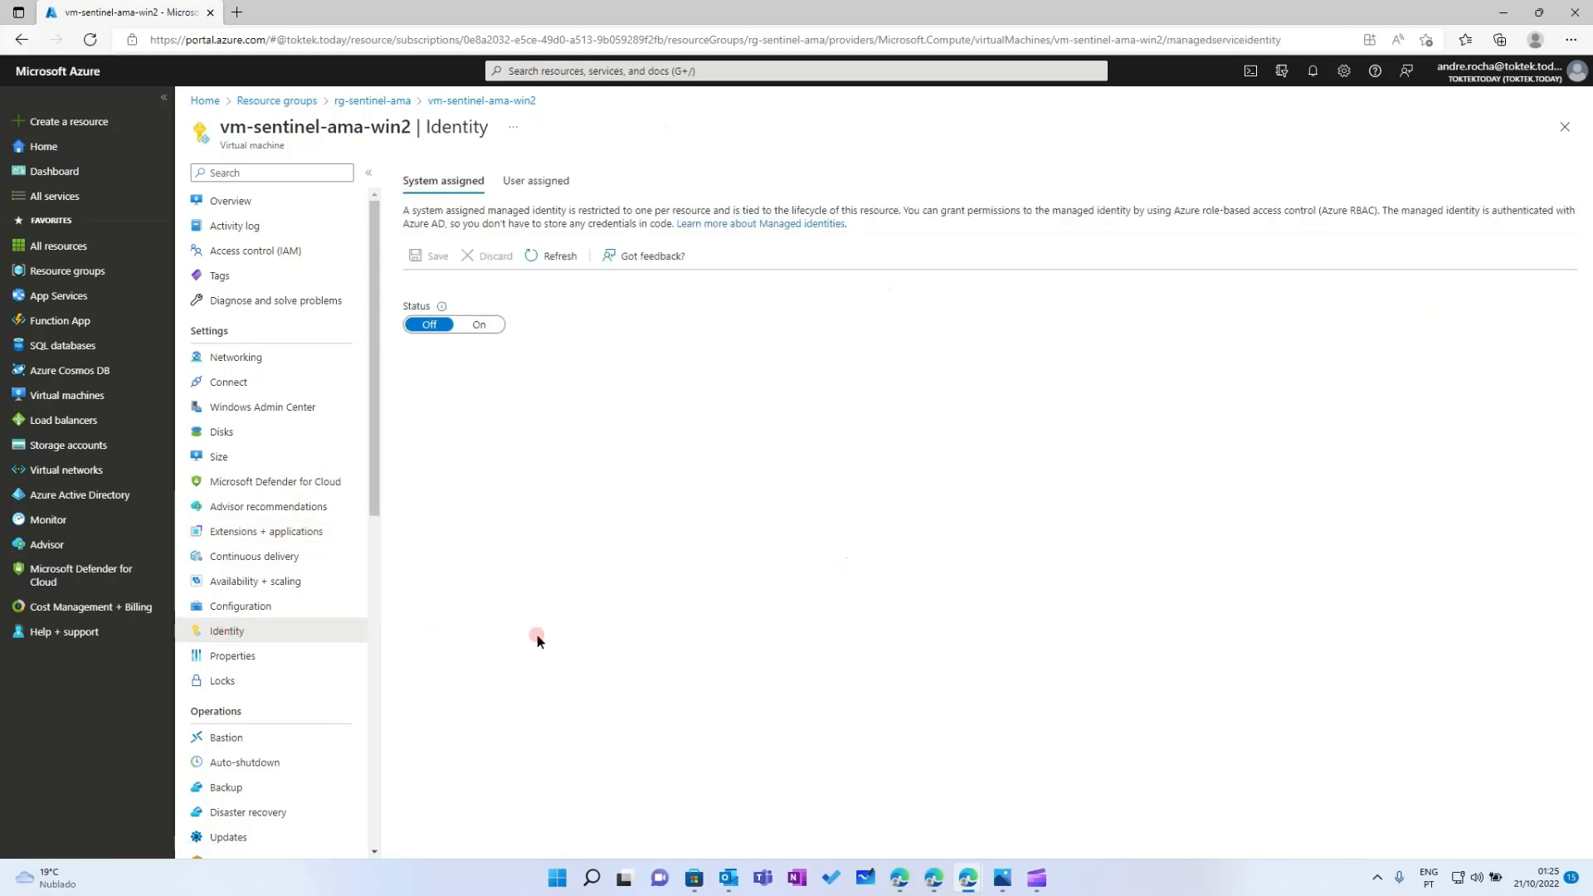
{"action": "left_click", "coordinate": [536, 180]}
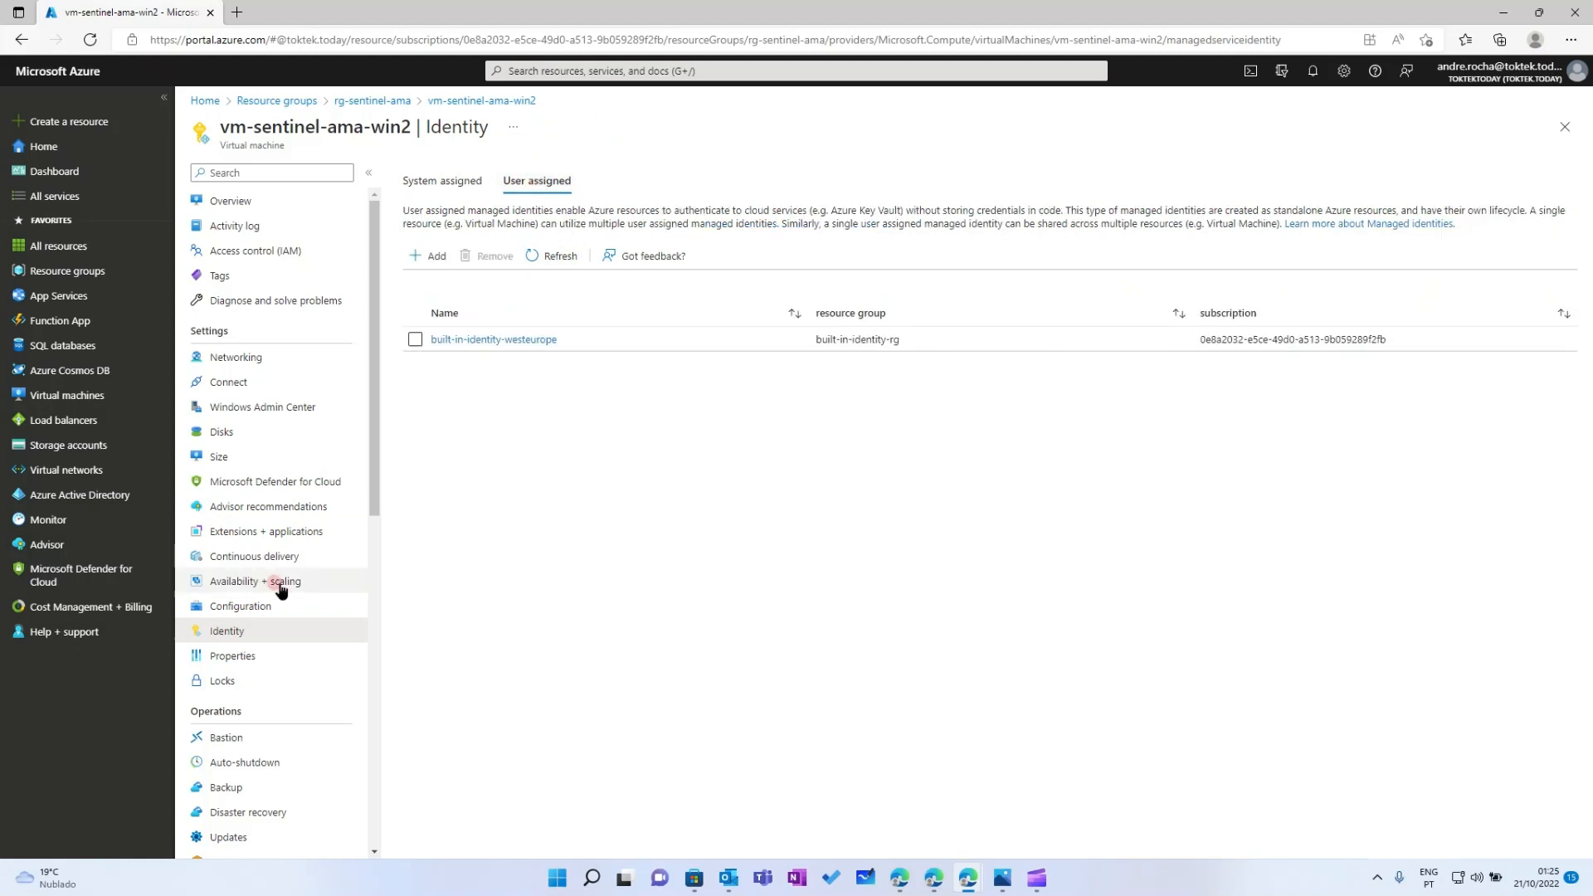
{"action": "left_click", "coordinate": [240, 532]}
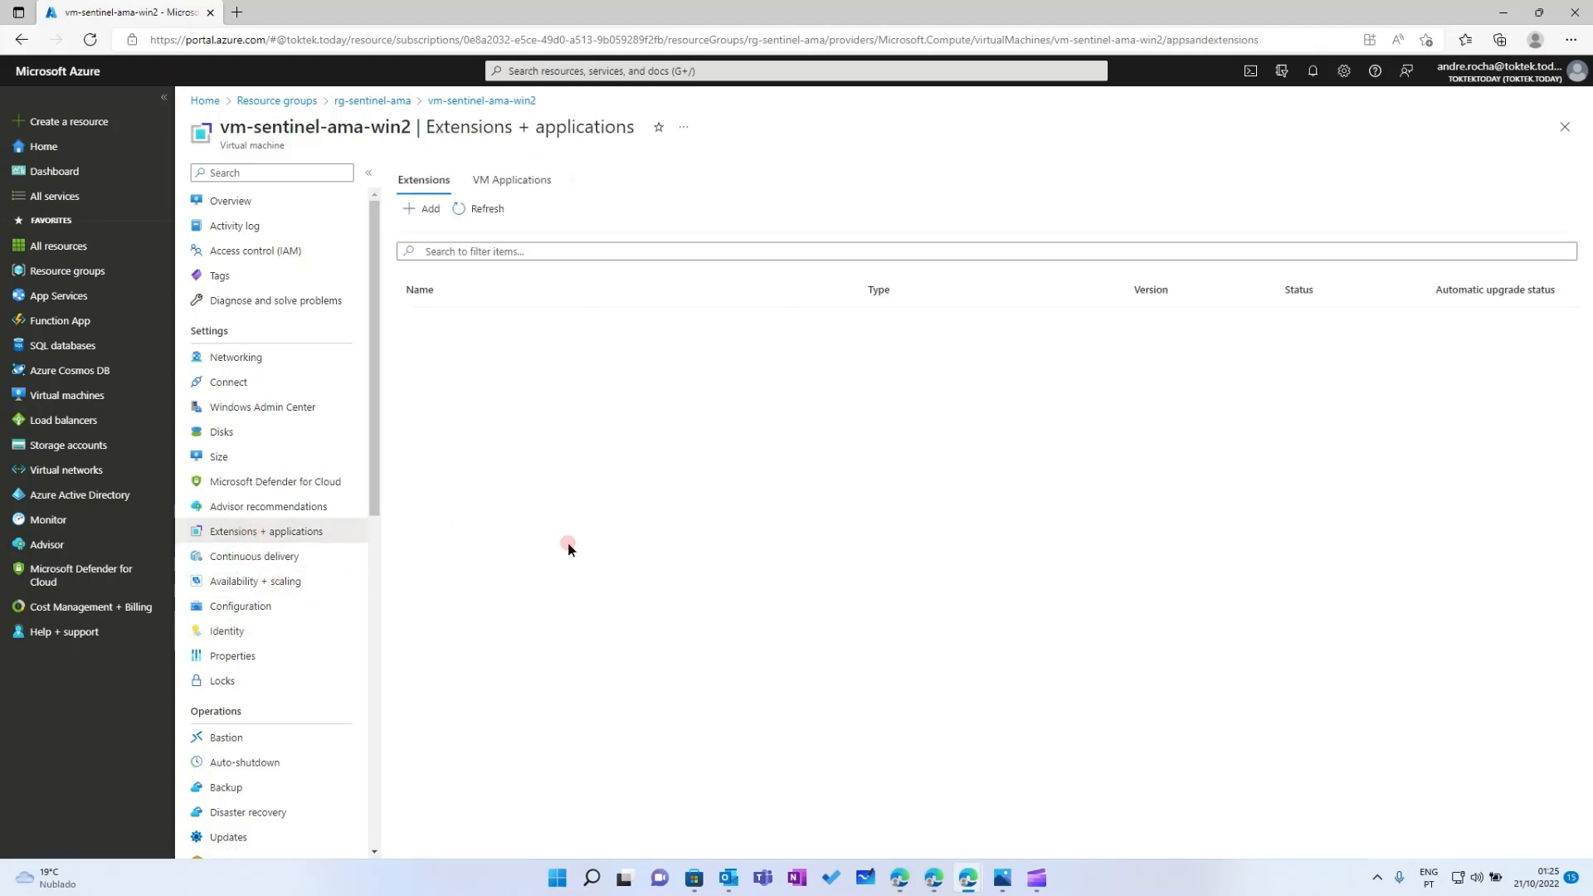
{"action": "left_click", "coordinate": [571, 71]}
Check the Deploy Windows Azure Monitor Agent assignment's compliance (100%, 1 of 1), then return to Resource groups
{"action": "left_click", "coordinate": [682, 309]}
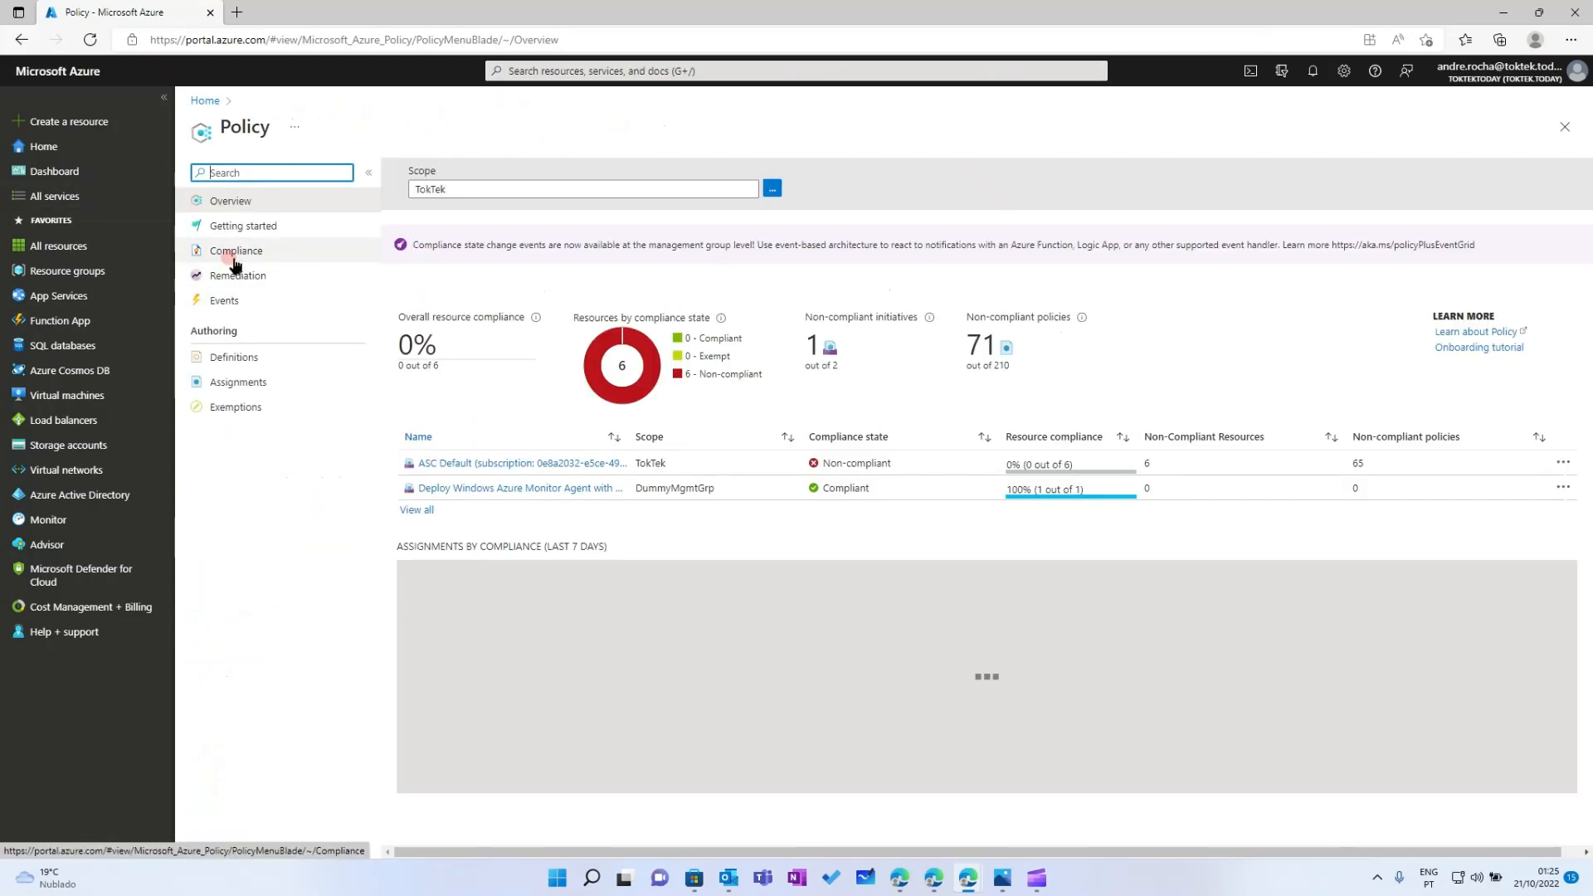
{"action": "left_click", "coordinate": [235, 262]}
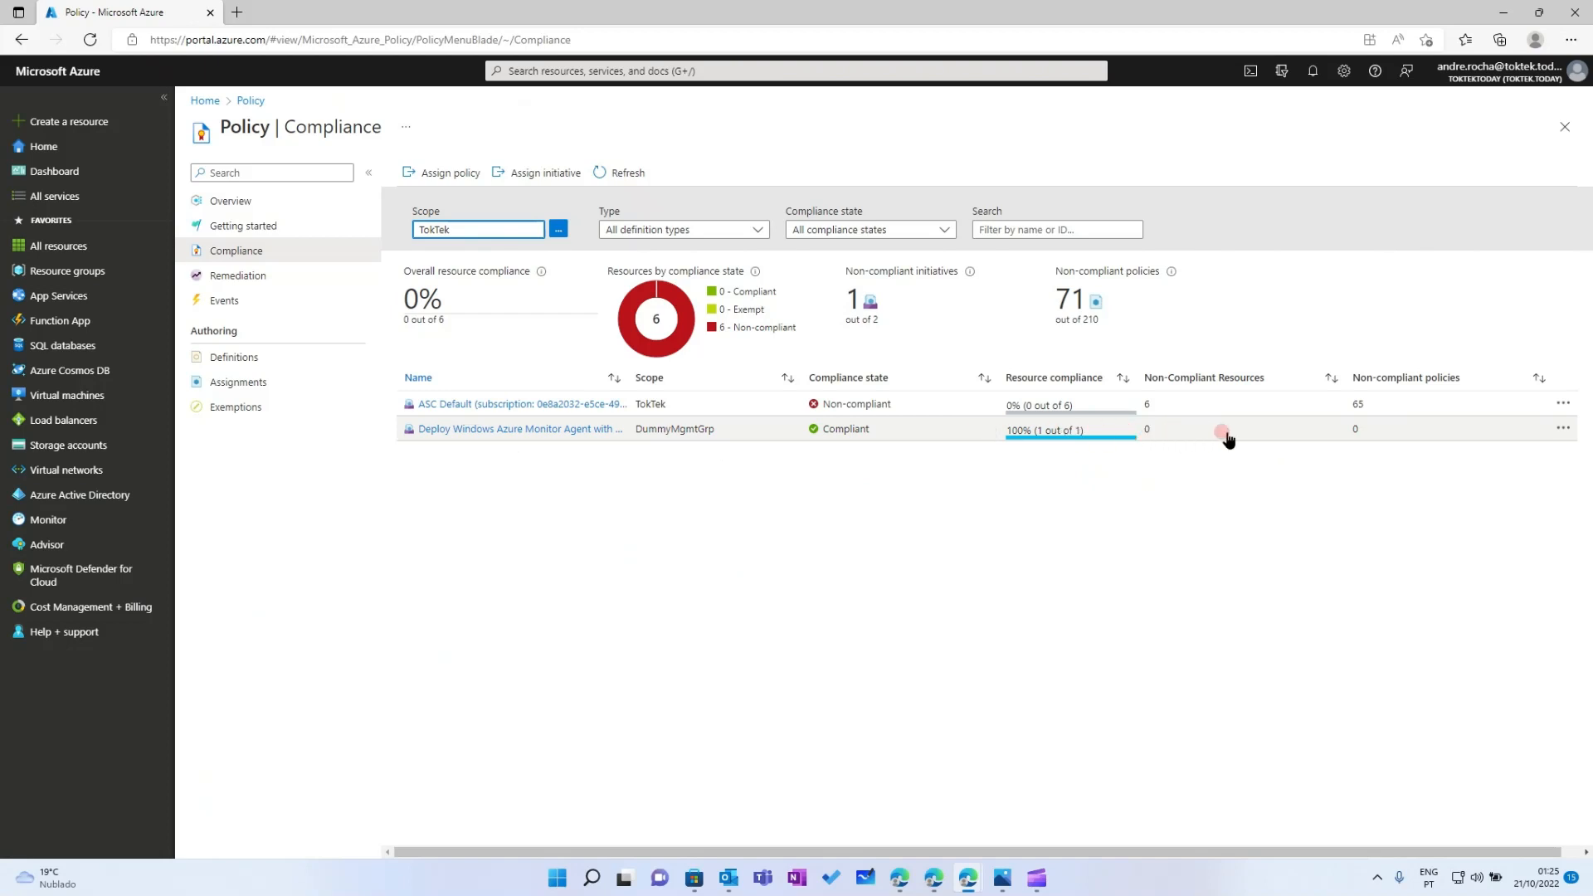
{"action": "left_click", "coordinate": [502, 430]}
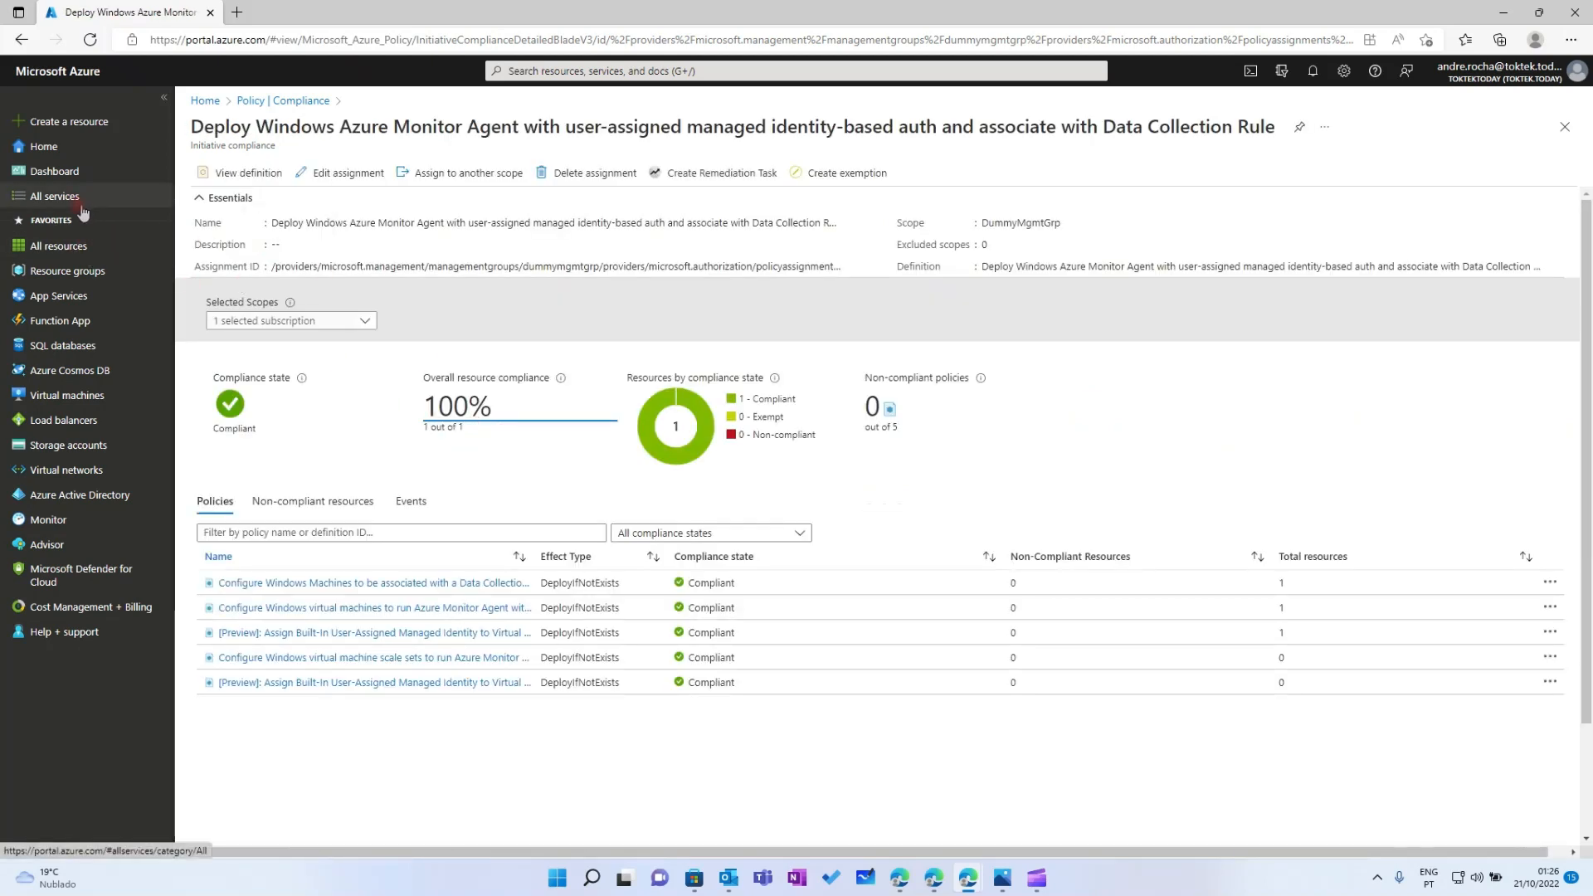
{"action": "left_click", "coordinate": [556, 70]}
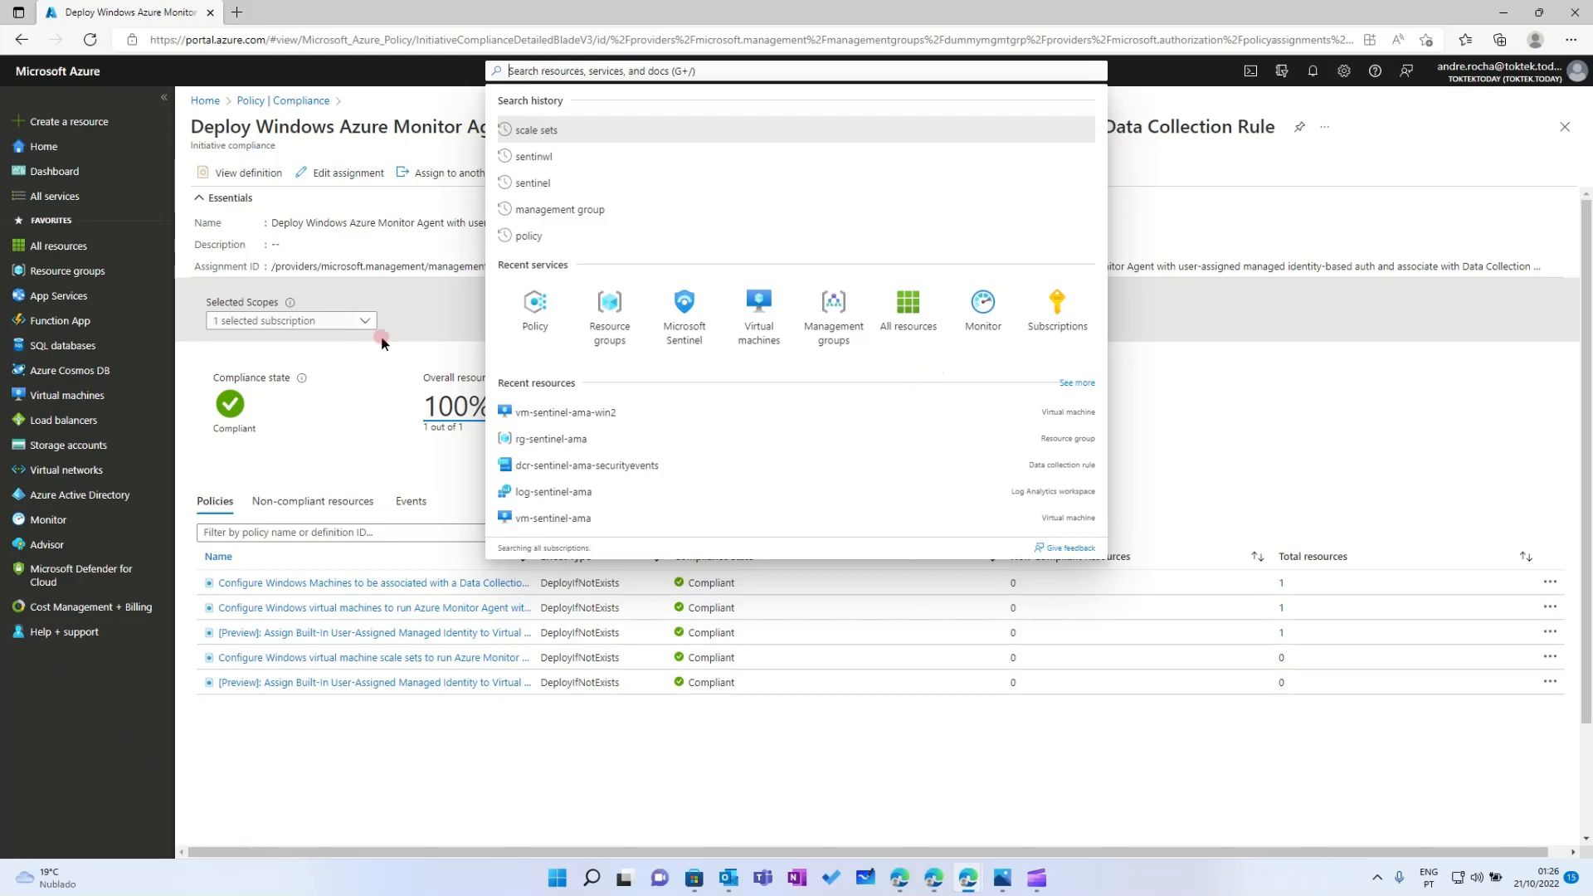
{"action": "left_click", "coordinate": [79, 280]}
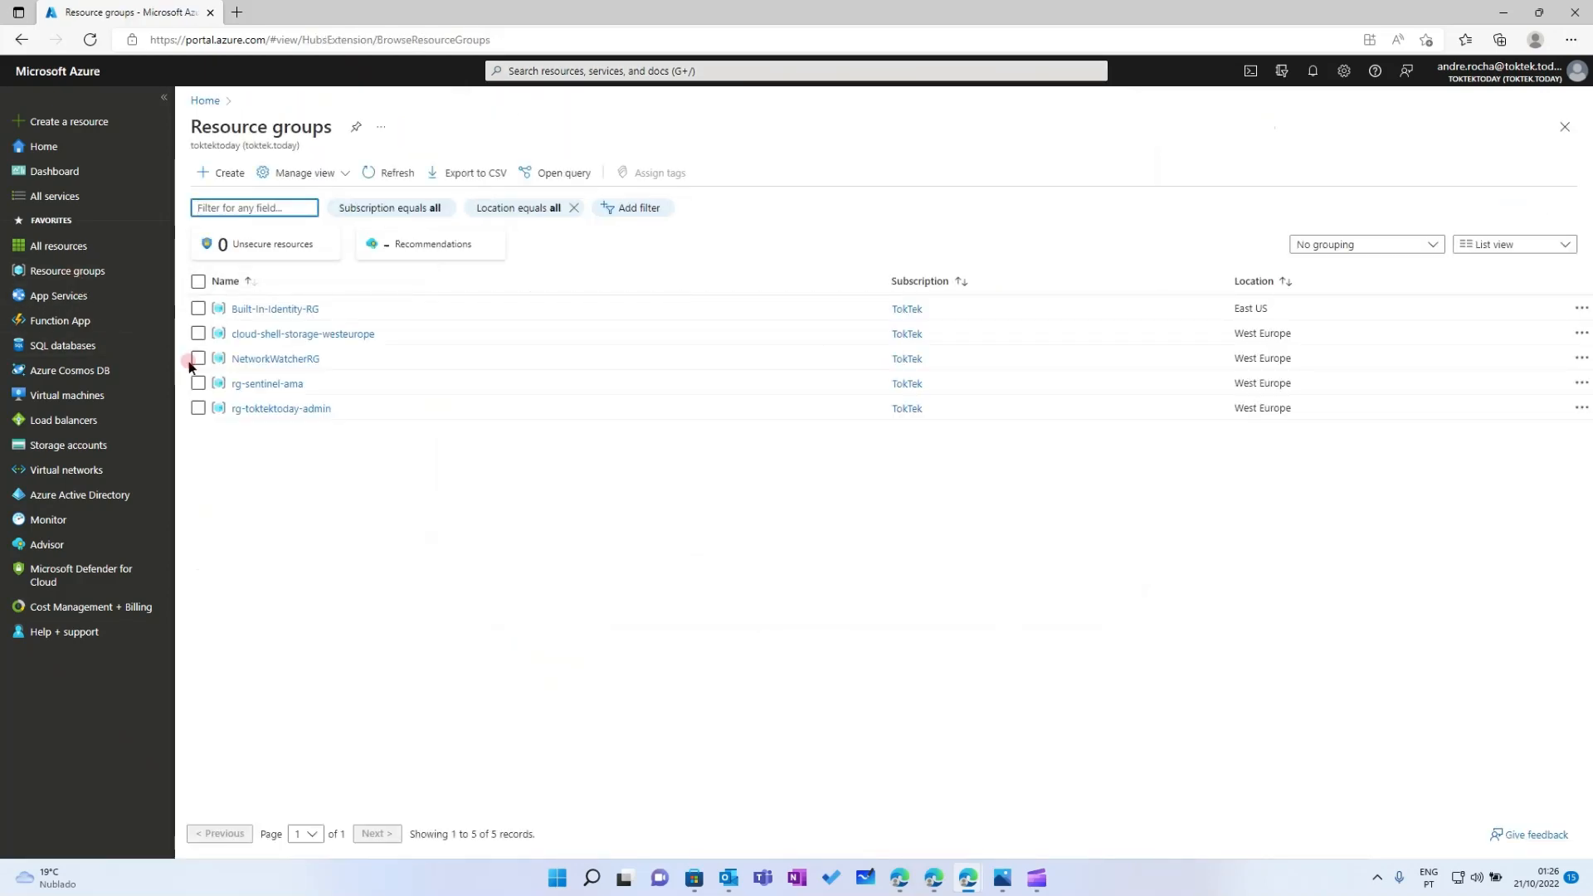
Check that vm-sentinel-ama in rg-sentinel-ama already lists the monitoring agent extension
{"action": "left_click", "coordinate": [266, 385]}
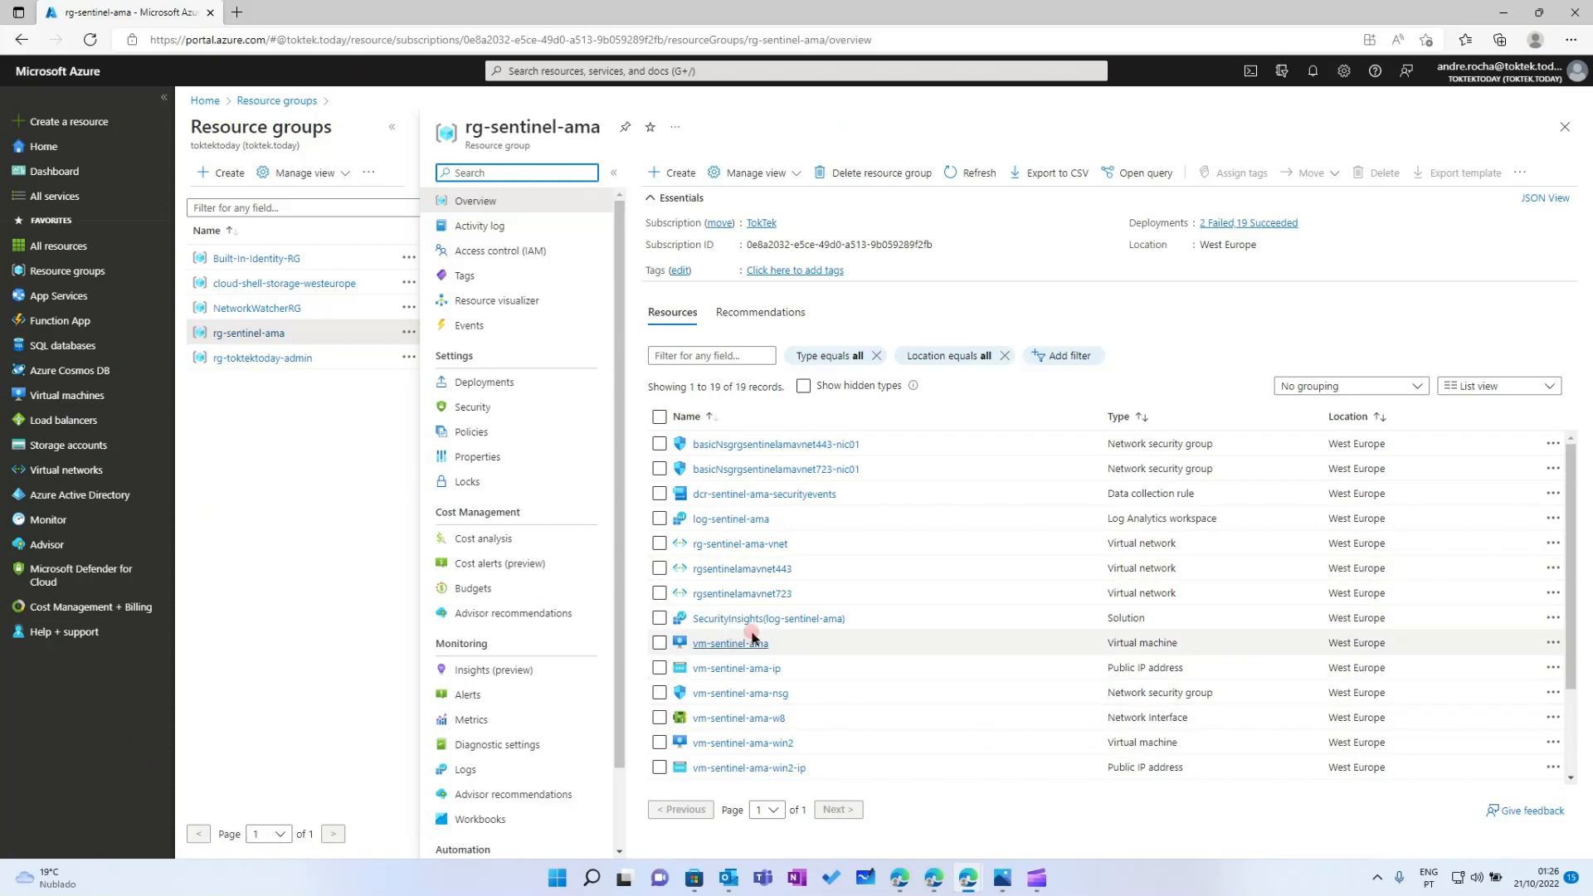
{"action": "left_click", "coordinate": [736, 652]}
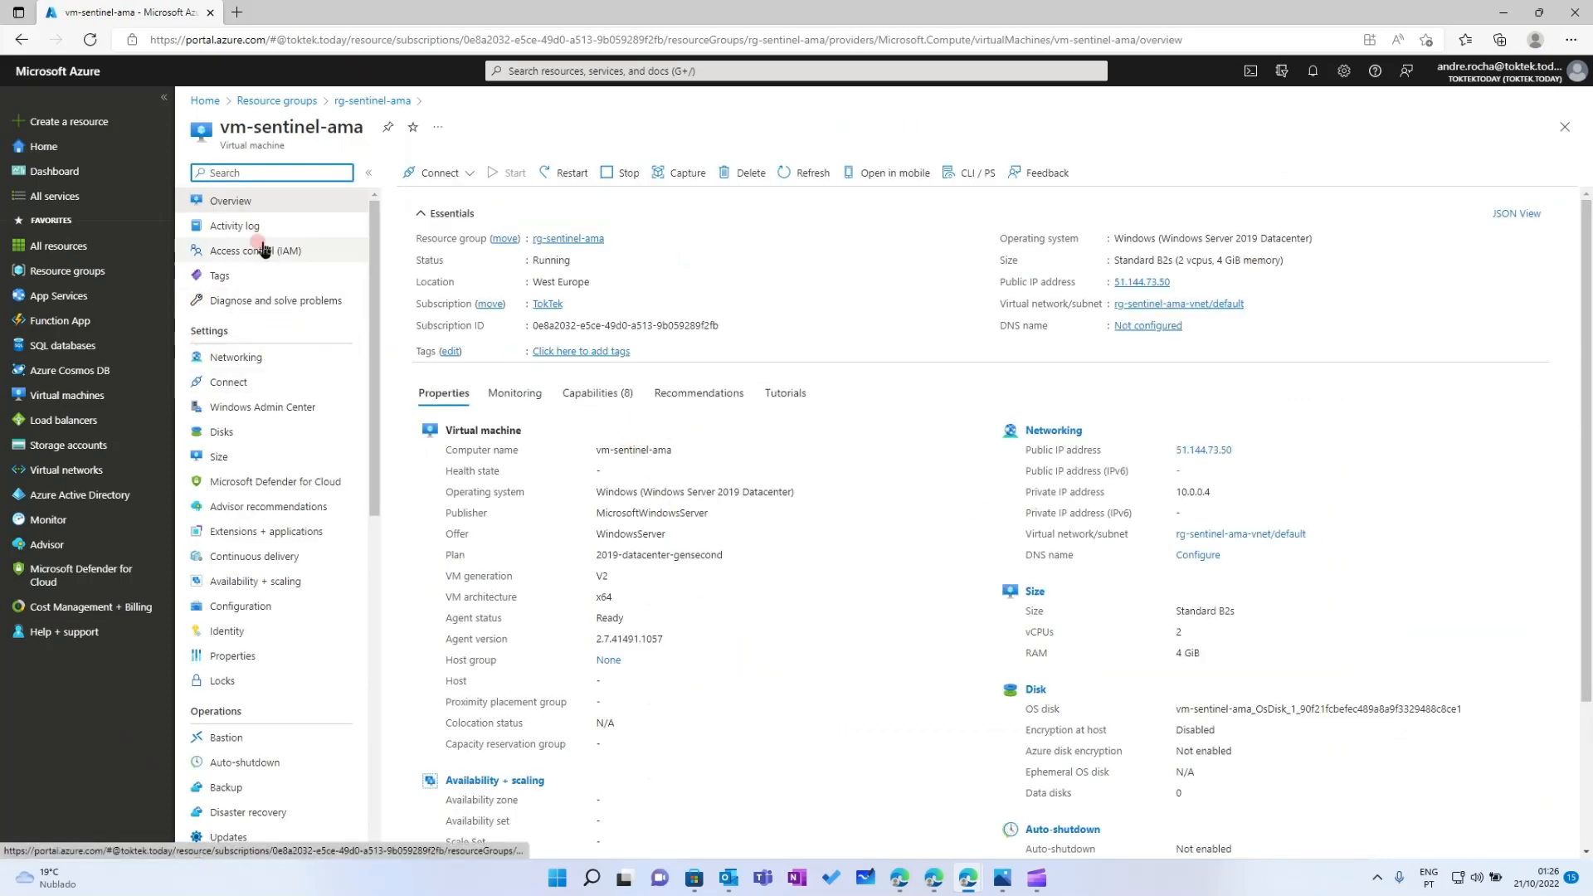
{"action": "scroll", "coordinate": [258, 399], "scroll_direction": "down", "scroll_amount": 2}
{"action": "left_click", "coordinate": [268, 434]}
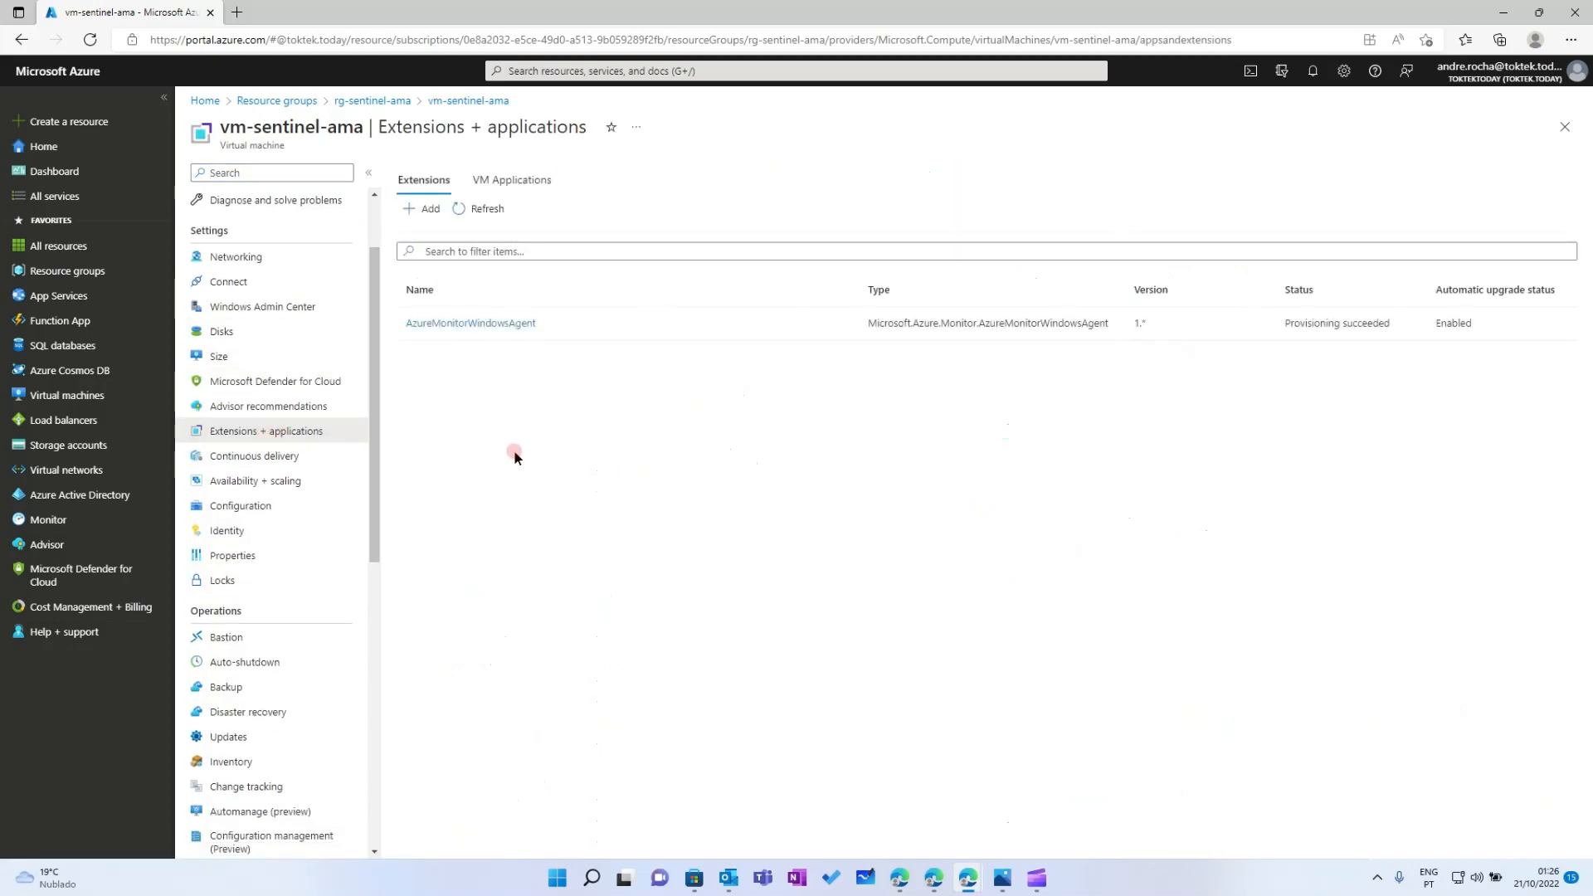
Check vm-sentinel-ama-win2's extensions, still empty after a refresh
{"action": "left_click", "coordinate": [67, 270]}
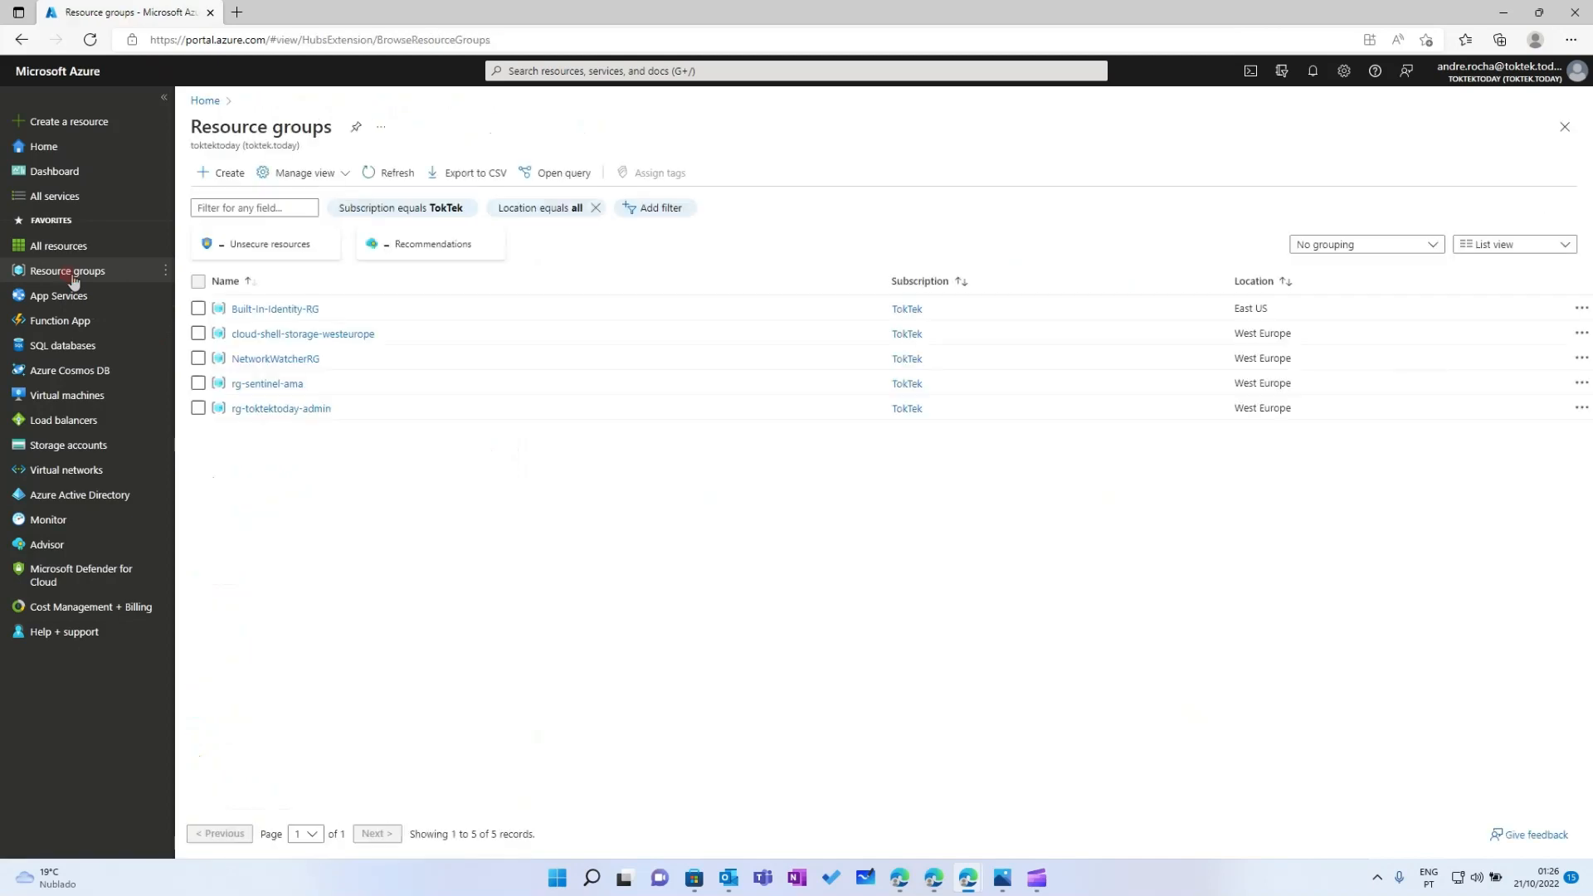
{"action": "left_click", "coordinate": [279, 385]}
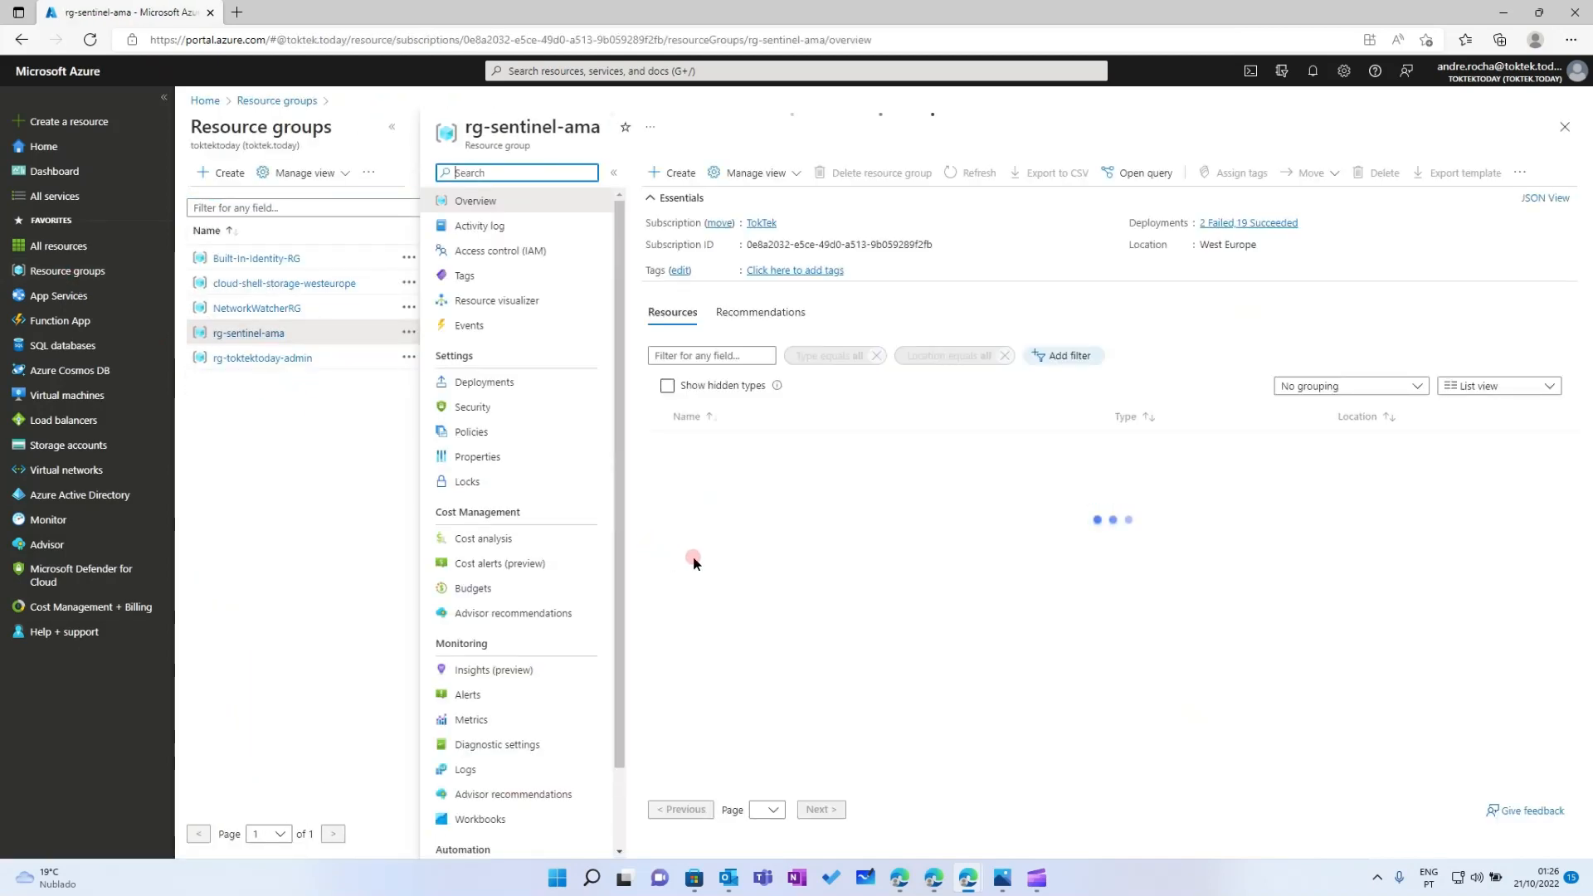
{"action": "scroll", "coordinate": [811, 611], "scroll_direction": "down", "scroll_amount": 3}
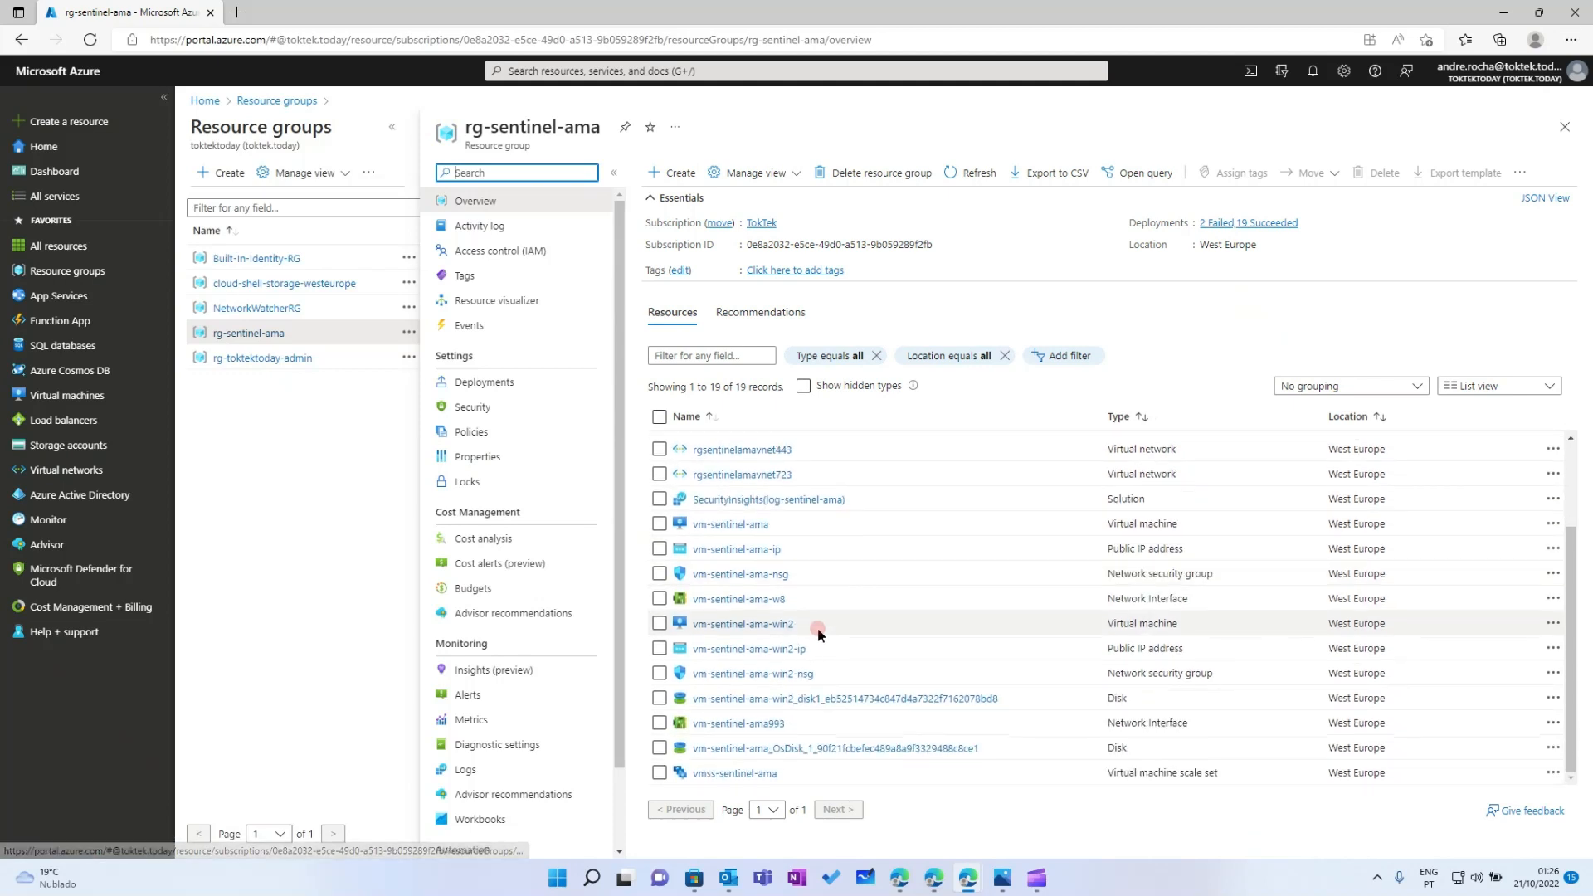
{"action": "left_click", "coordinate": [734, 625]}
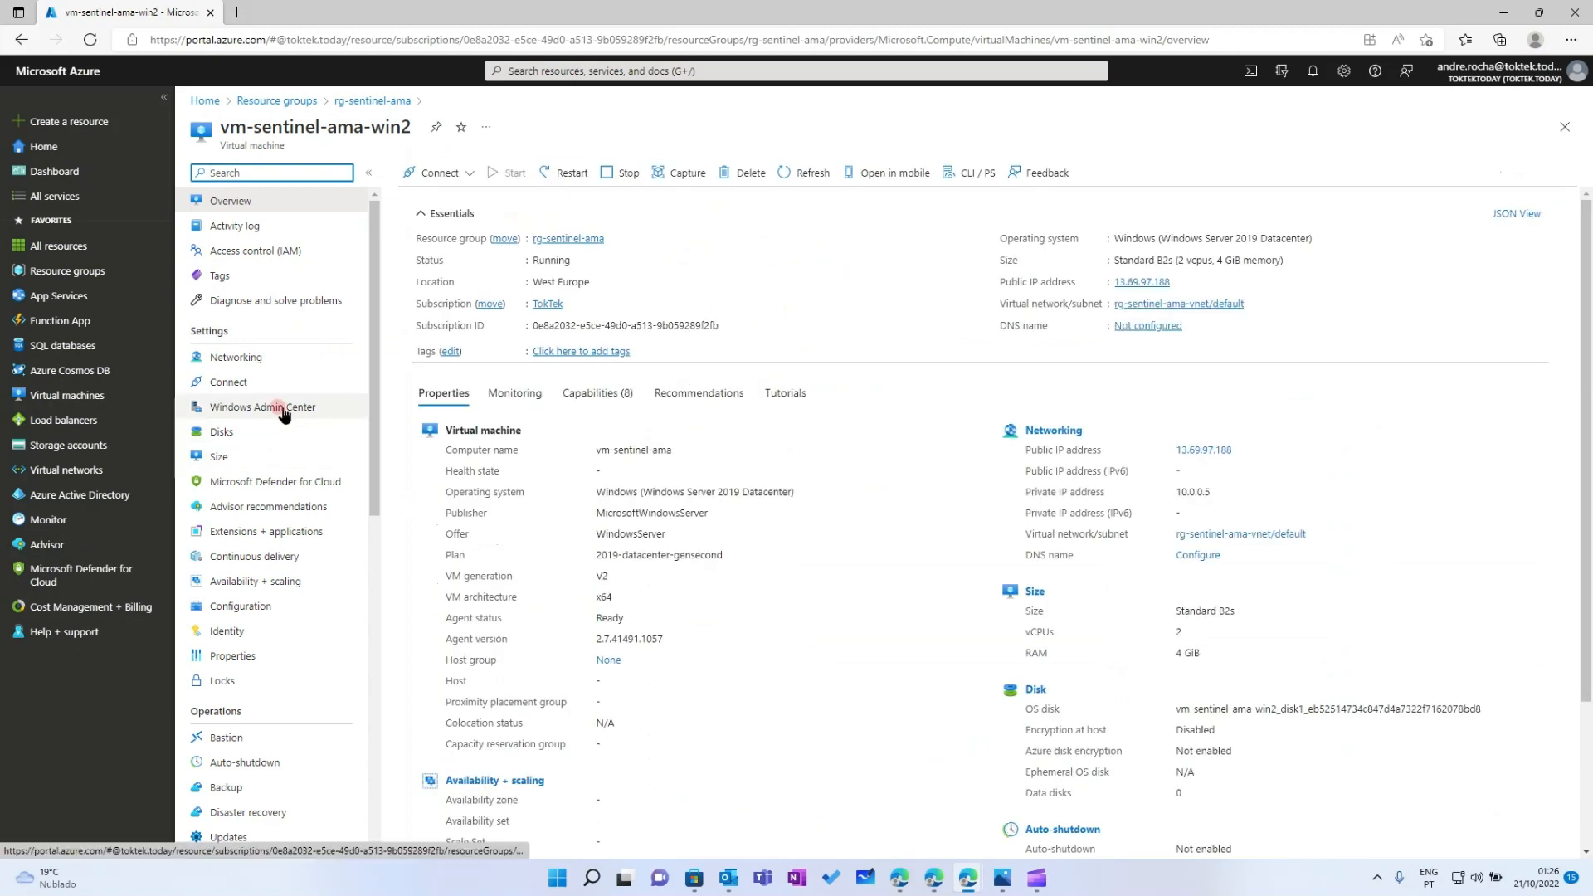
{"action": "left_click", "coordinate": [250, 534]}
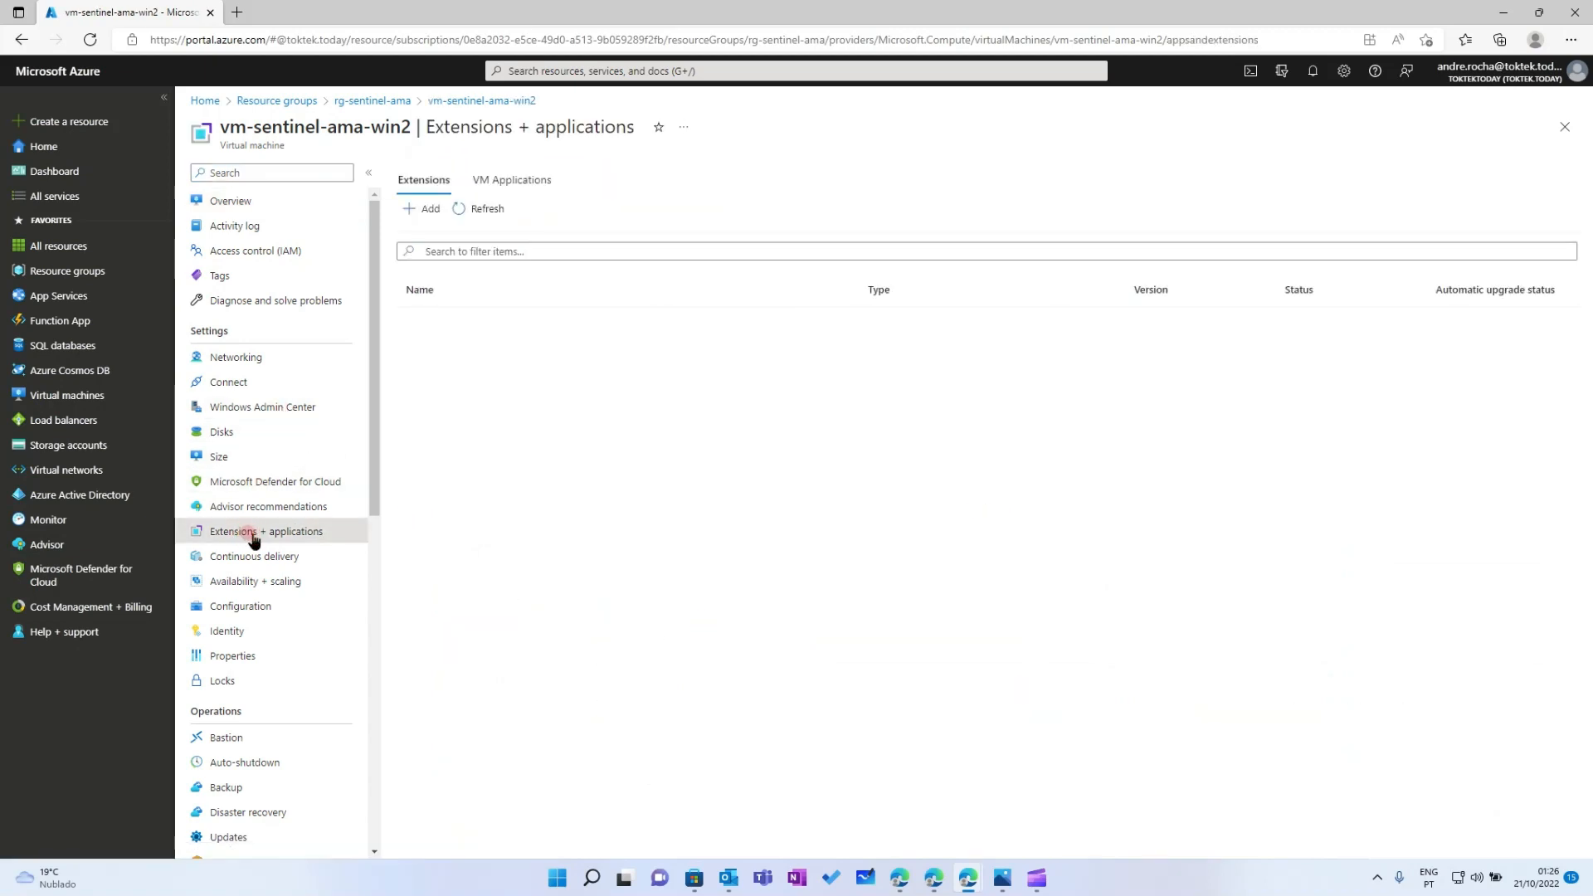
{"action": "left_click", "coordinate": [488, 211]}
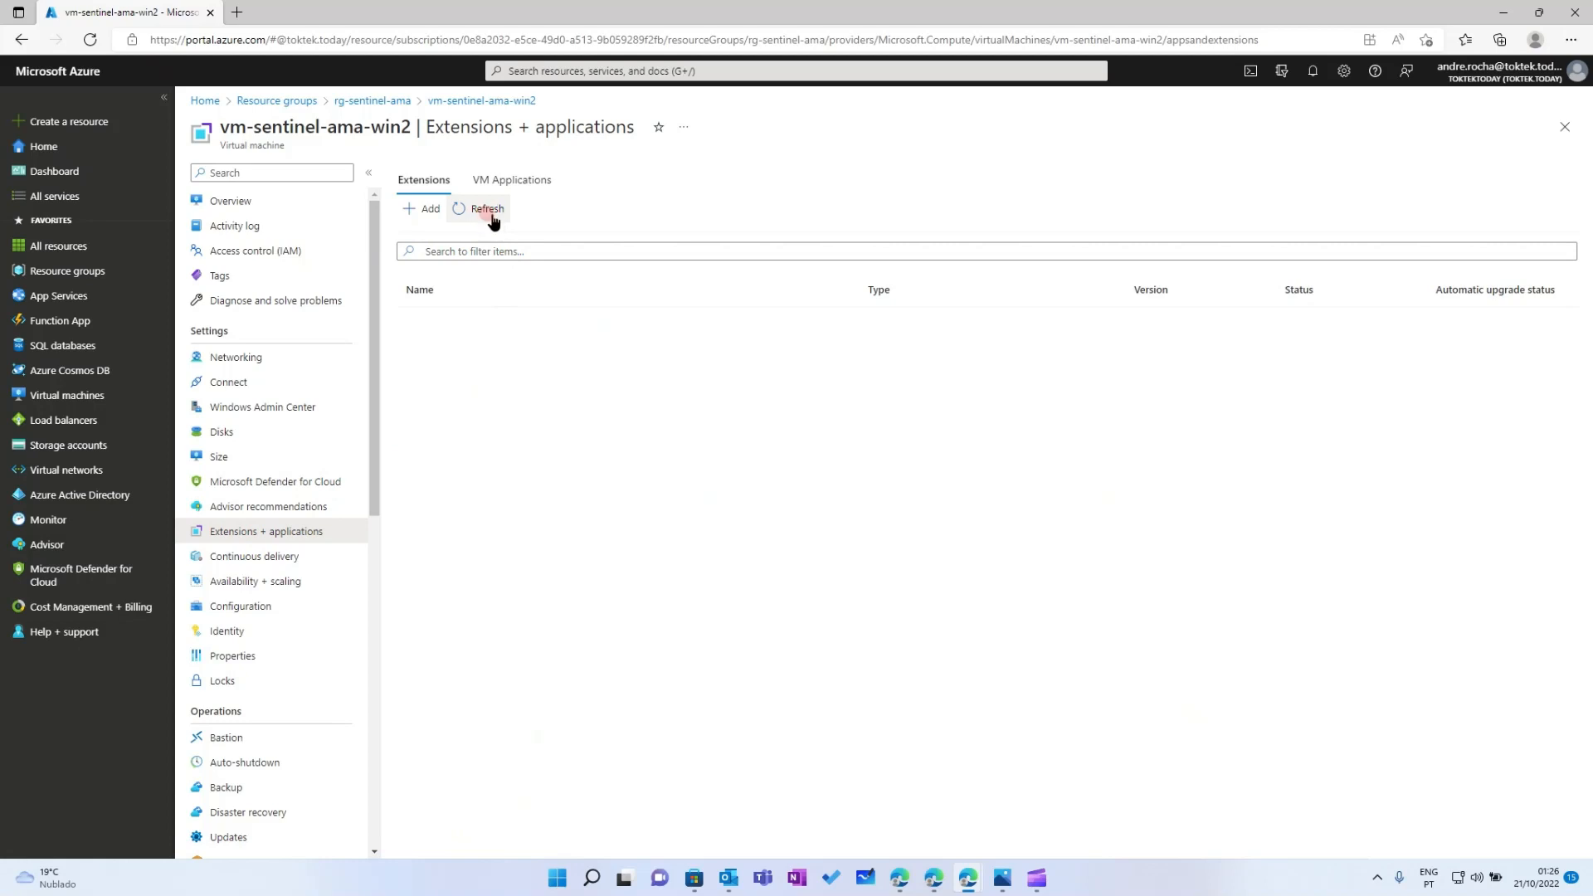
{"action": "left_click", "coordinate": [91, 286]}
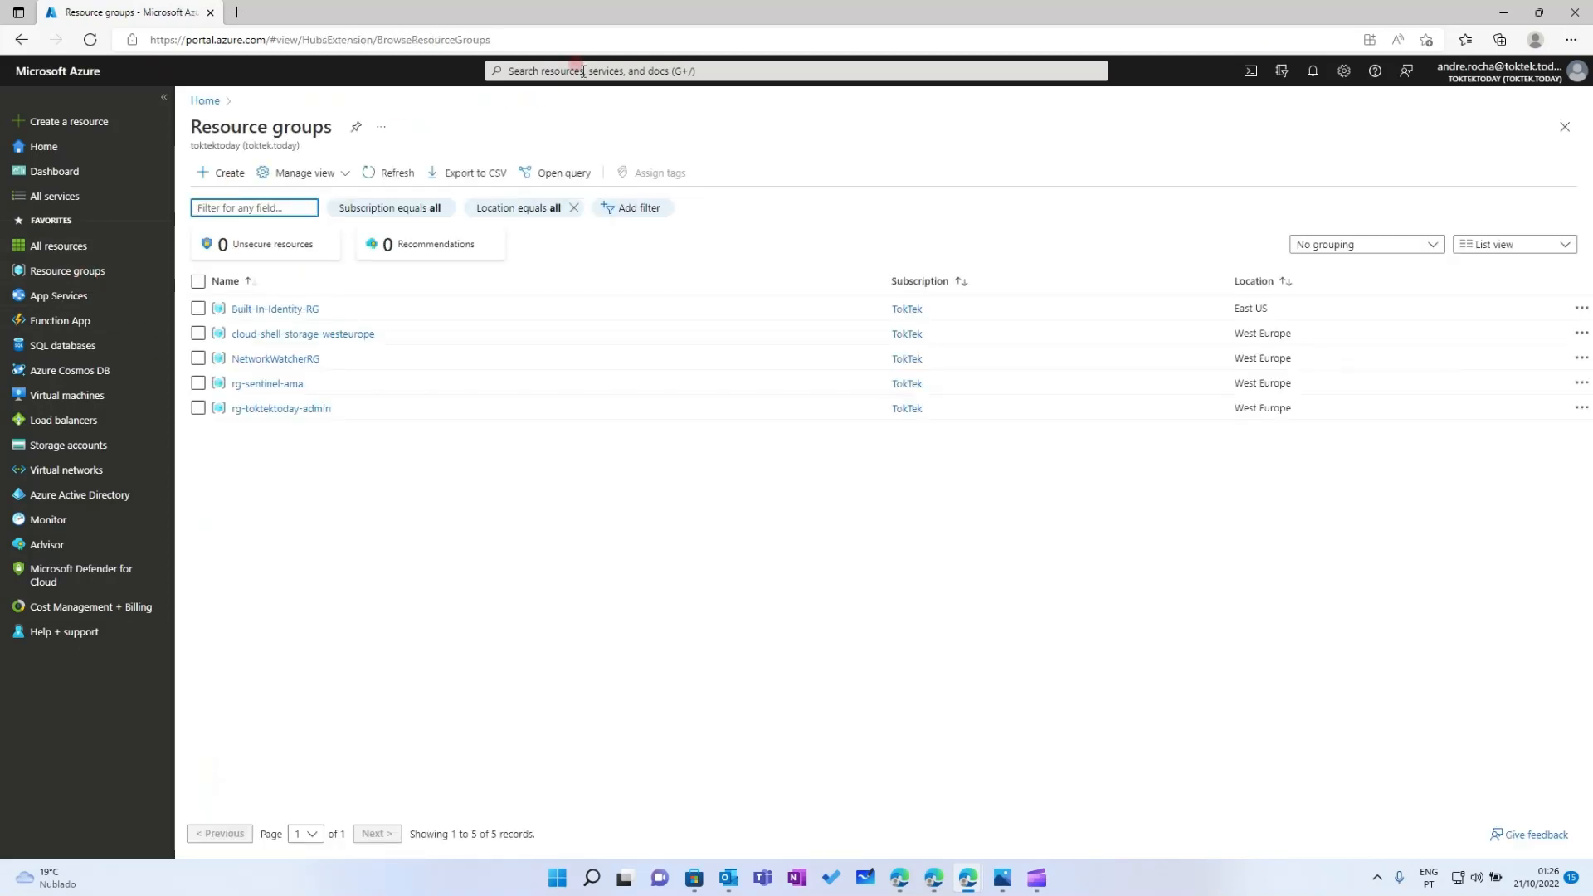
{"action": "left_click", "coordinate": [583, 71]}
{"action": "left_click", "coordinate": [601, 313]}
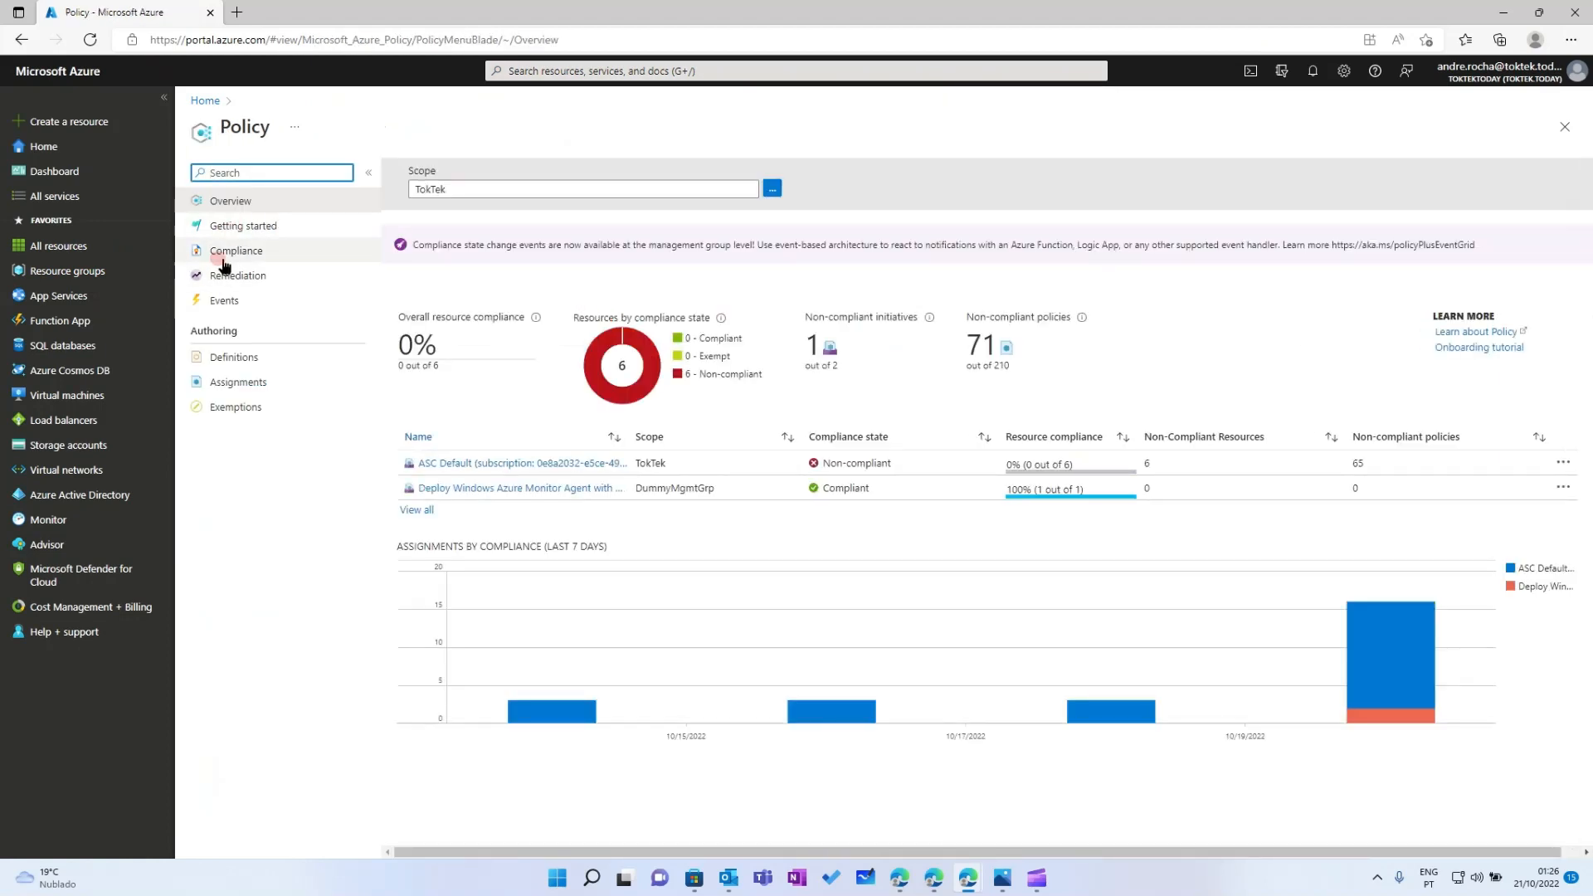
{"action": "left_click", "coordinate": [222, 261]}
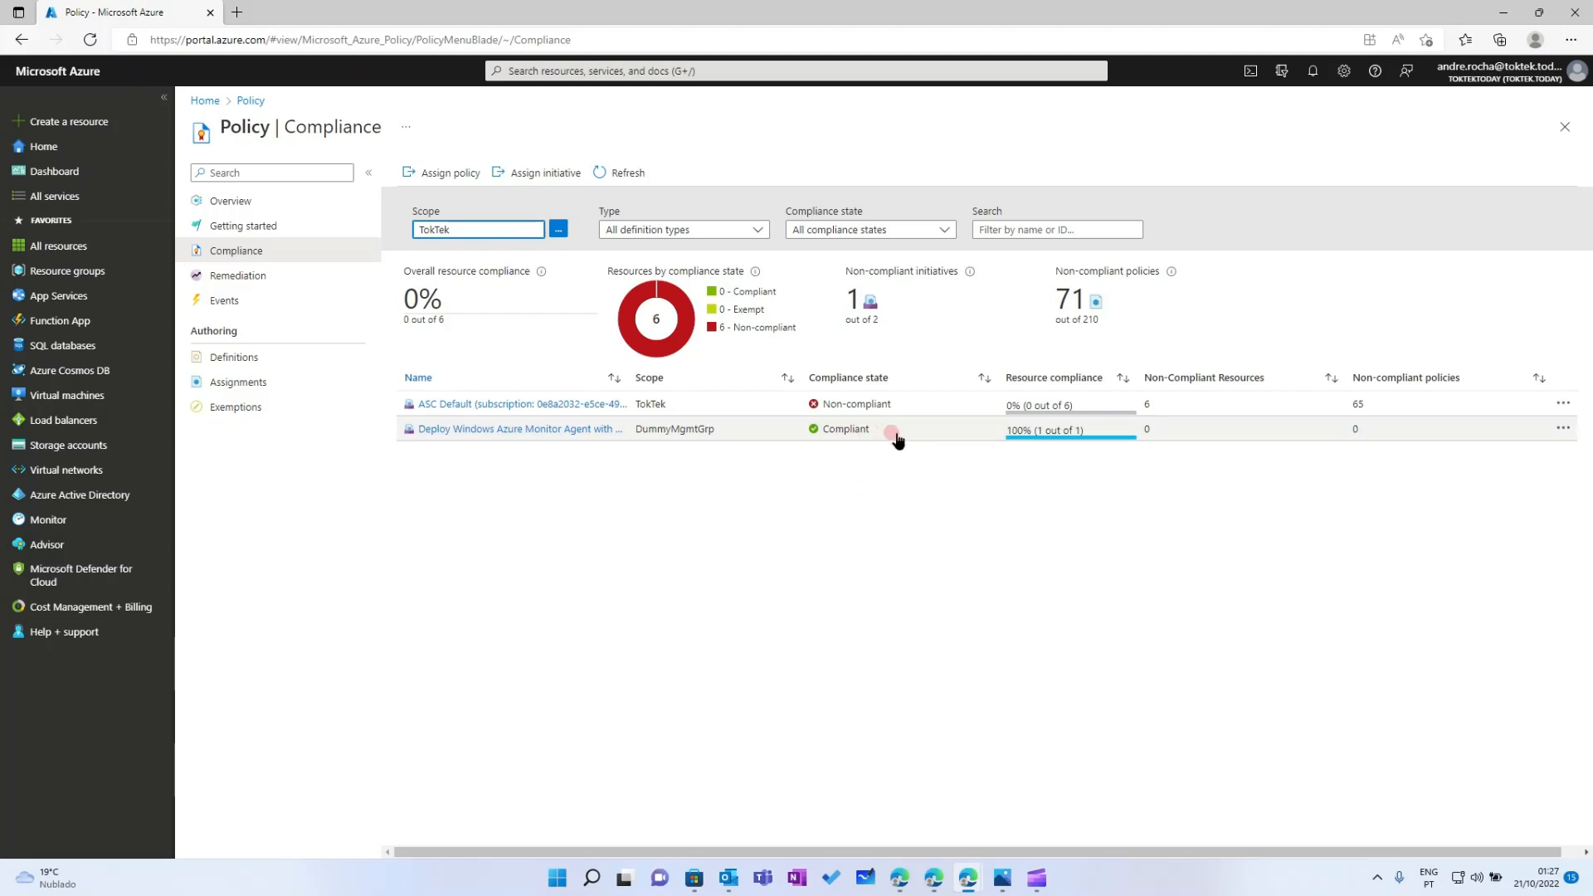
{"action": "left_click", "coordinate": [254, 282]}
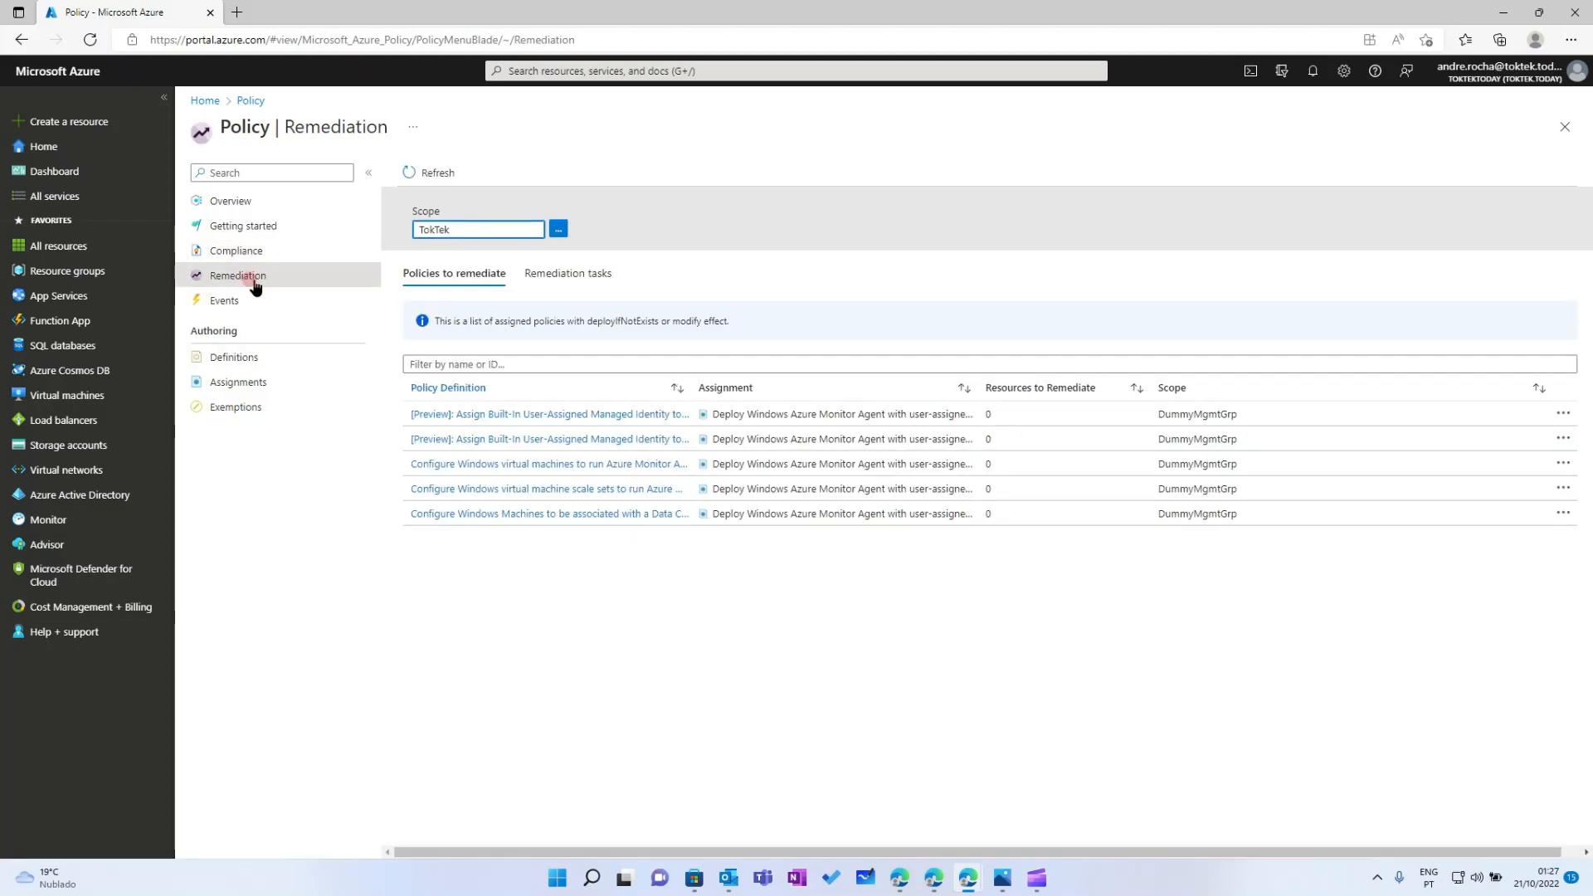
{"action": "left_click", "coordinate": [237, 251]}
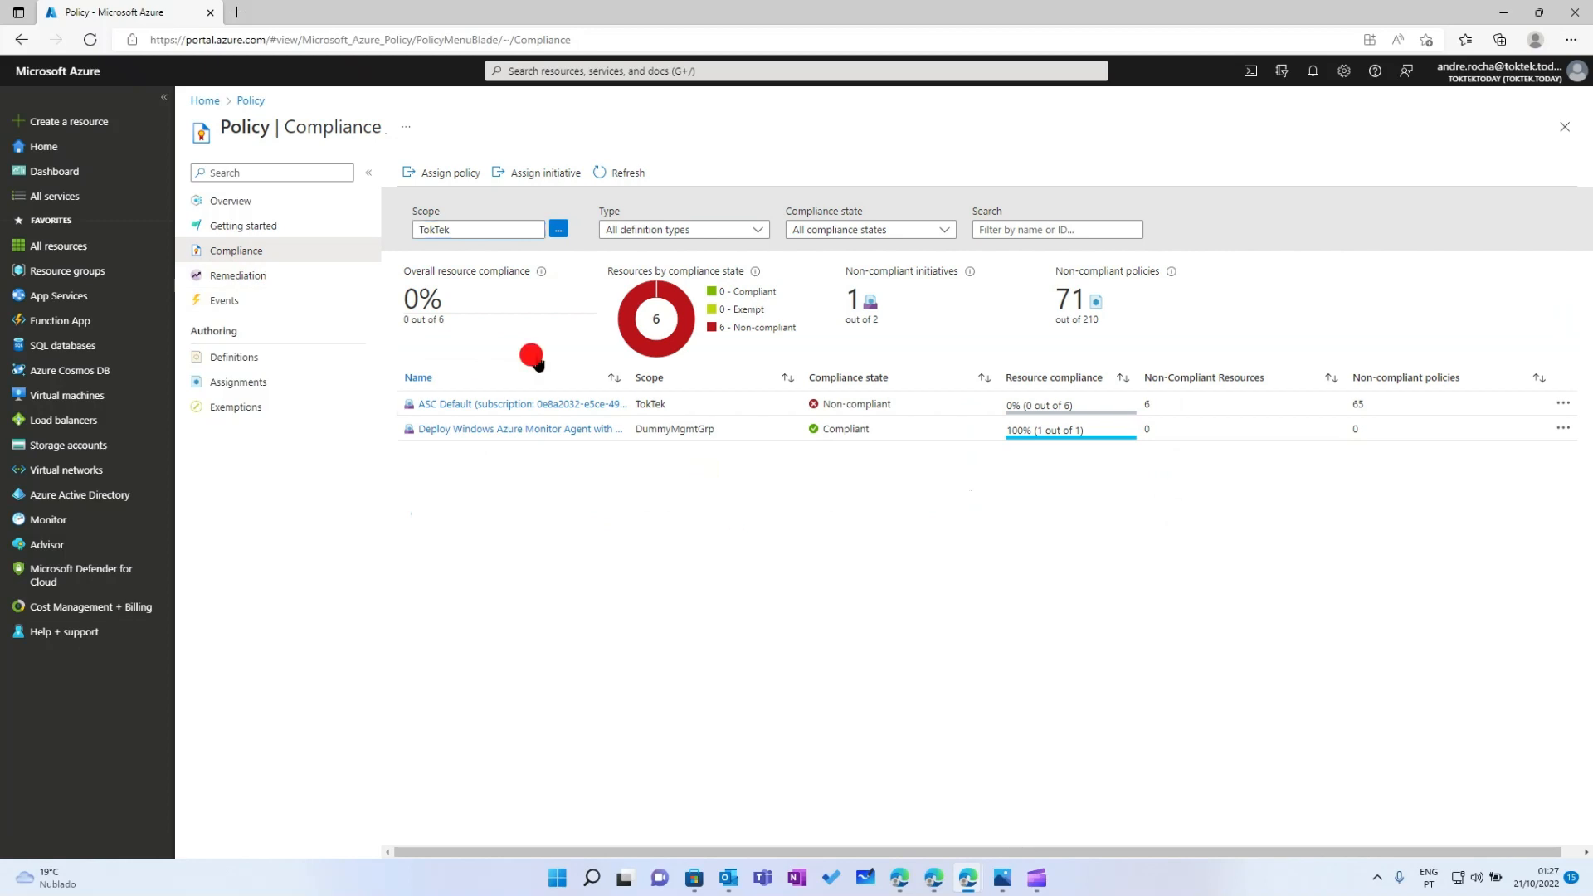
{"action": "left_click", "coordinate": [609, 188]}
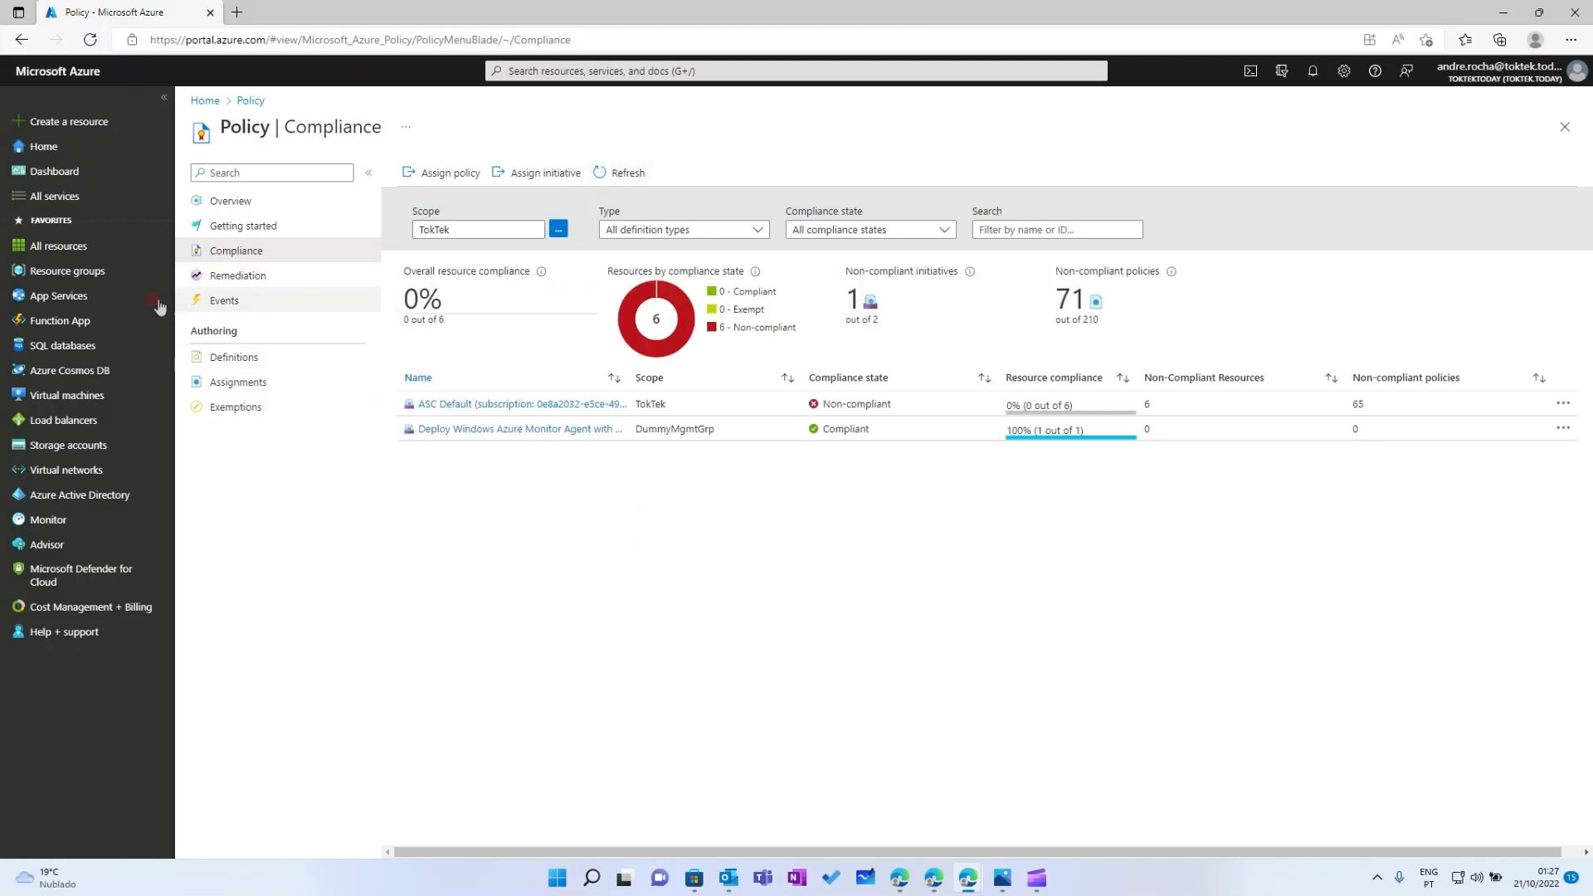
{"action": "left_click", "coordinate": [65, 271]}
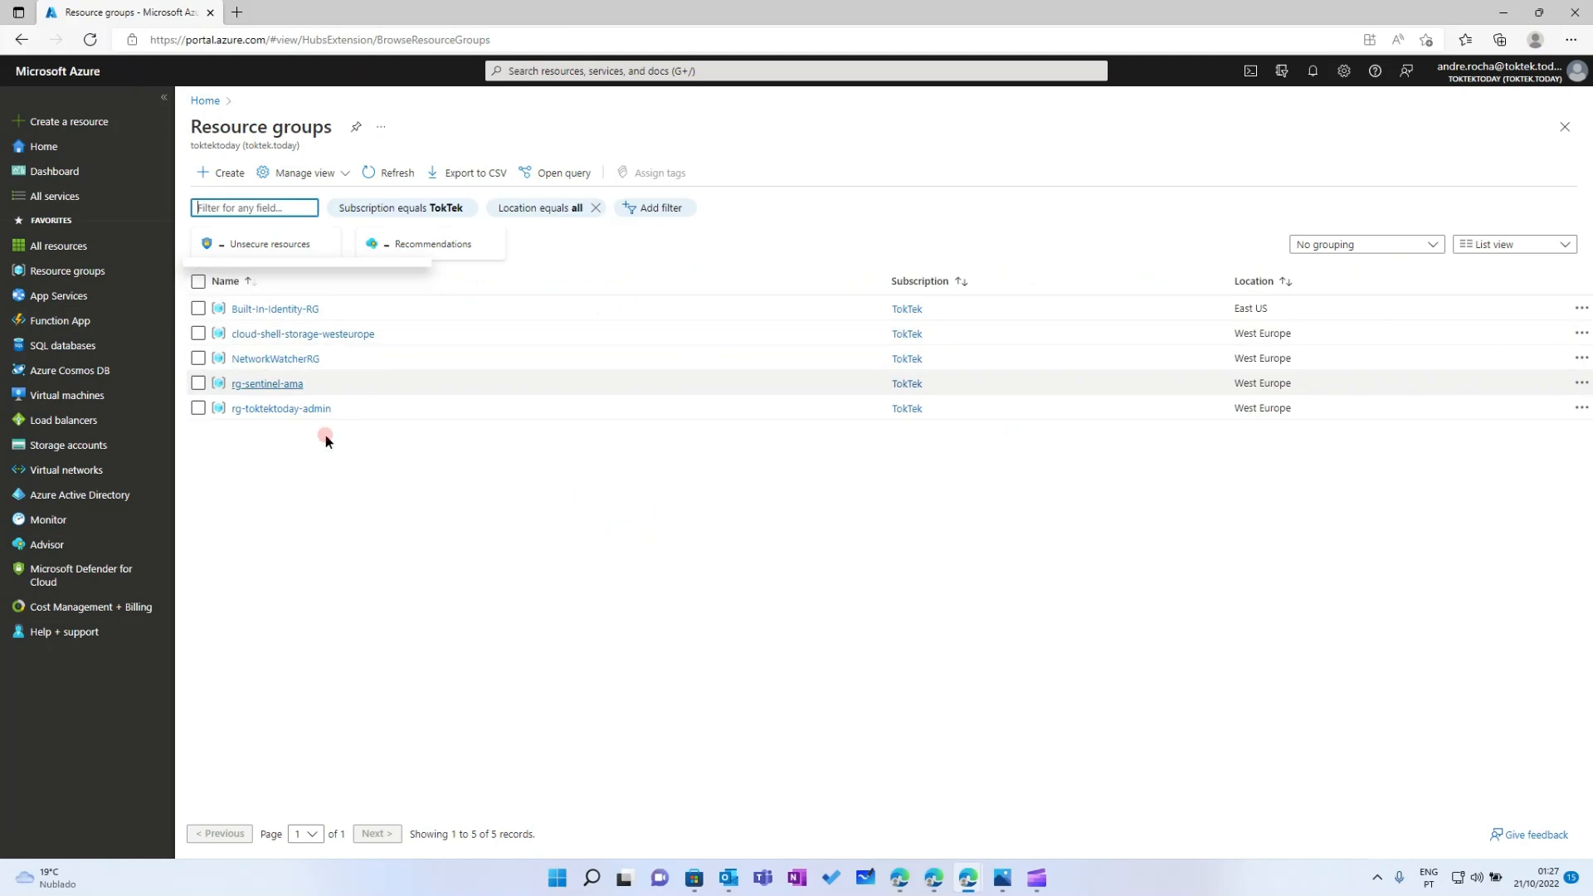
{"action": "left_click", "coordinate": [267, 384]}
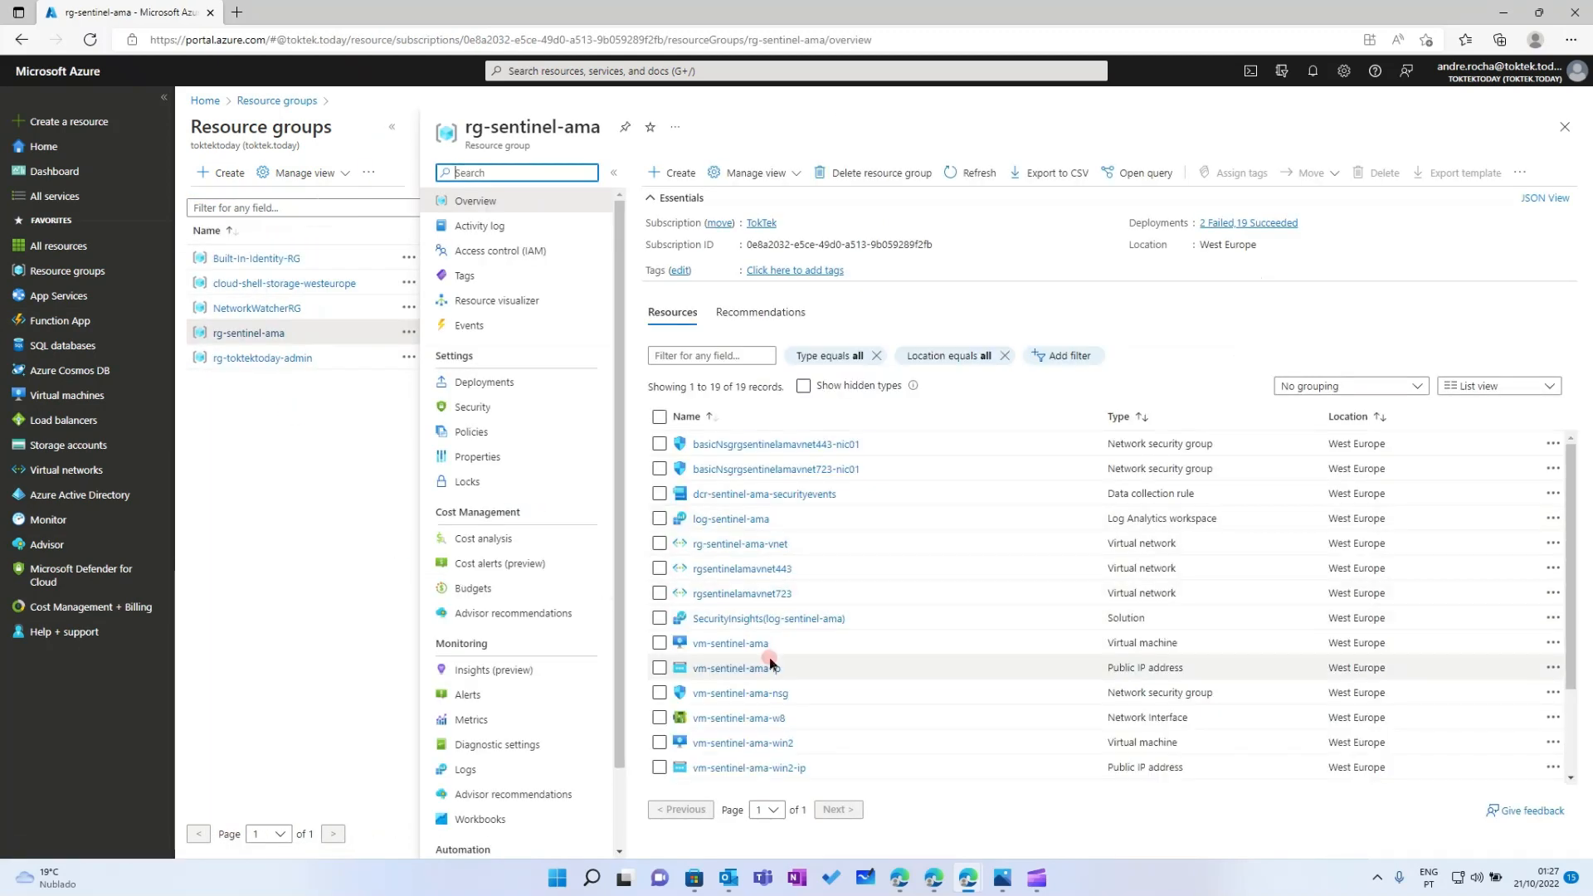
{"action": "left_click", "coordinate": [732, 743]}
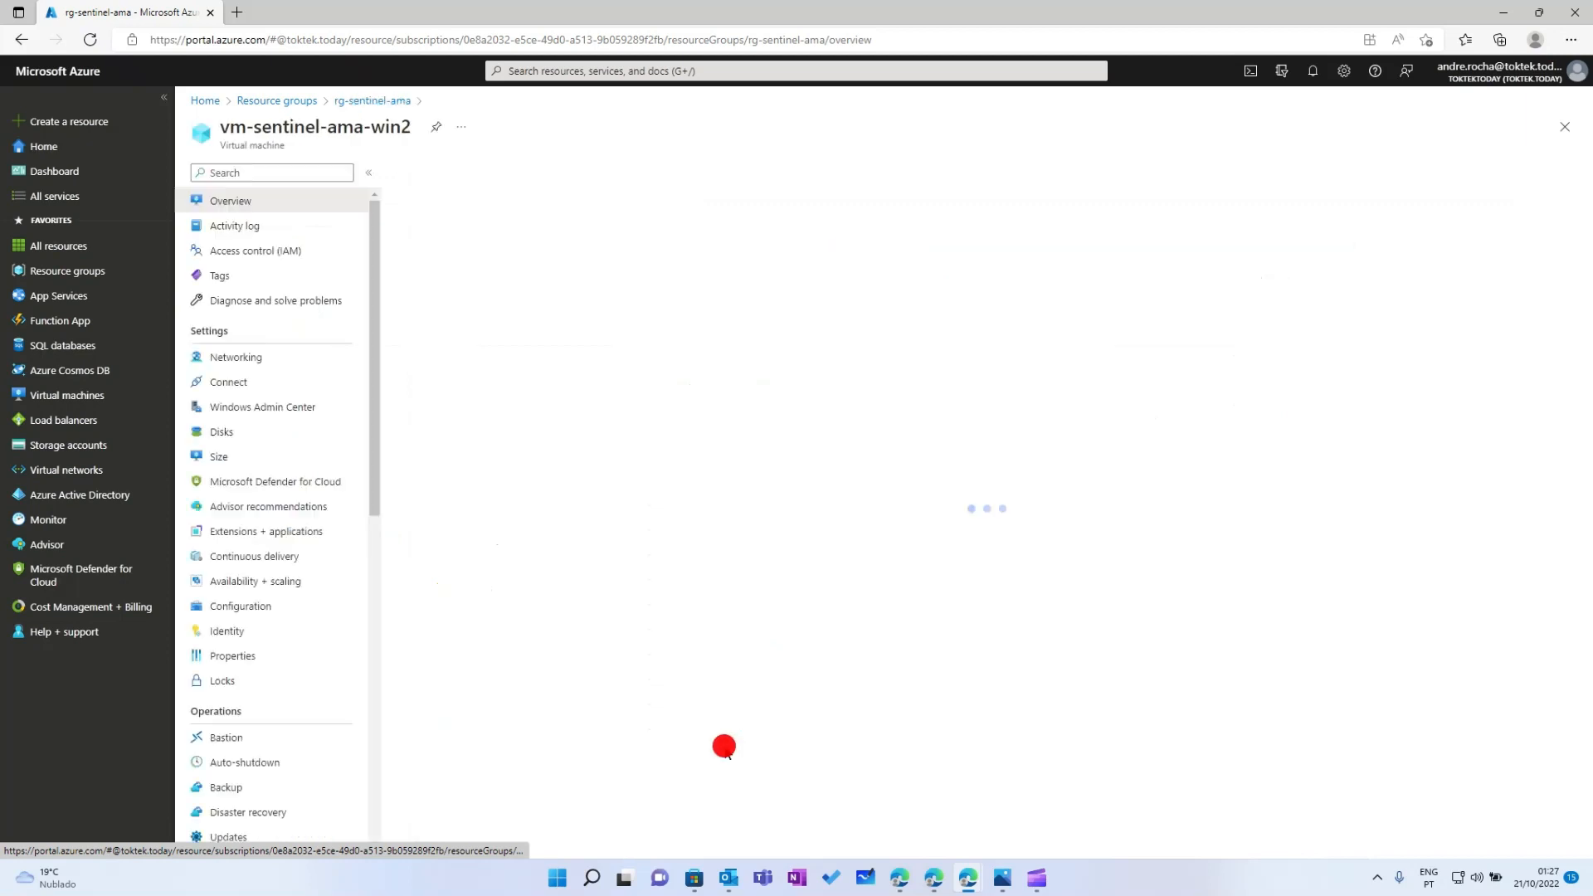
{"action": "left_click", "coordinate": [247, 532]}
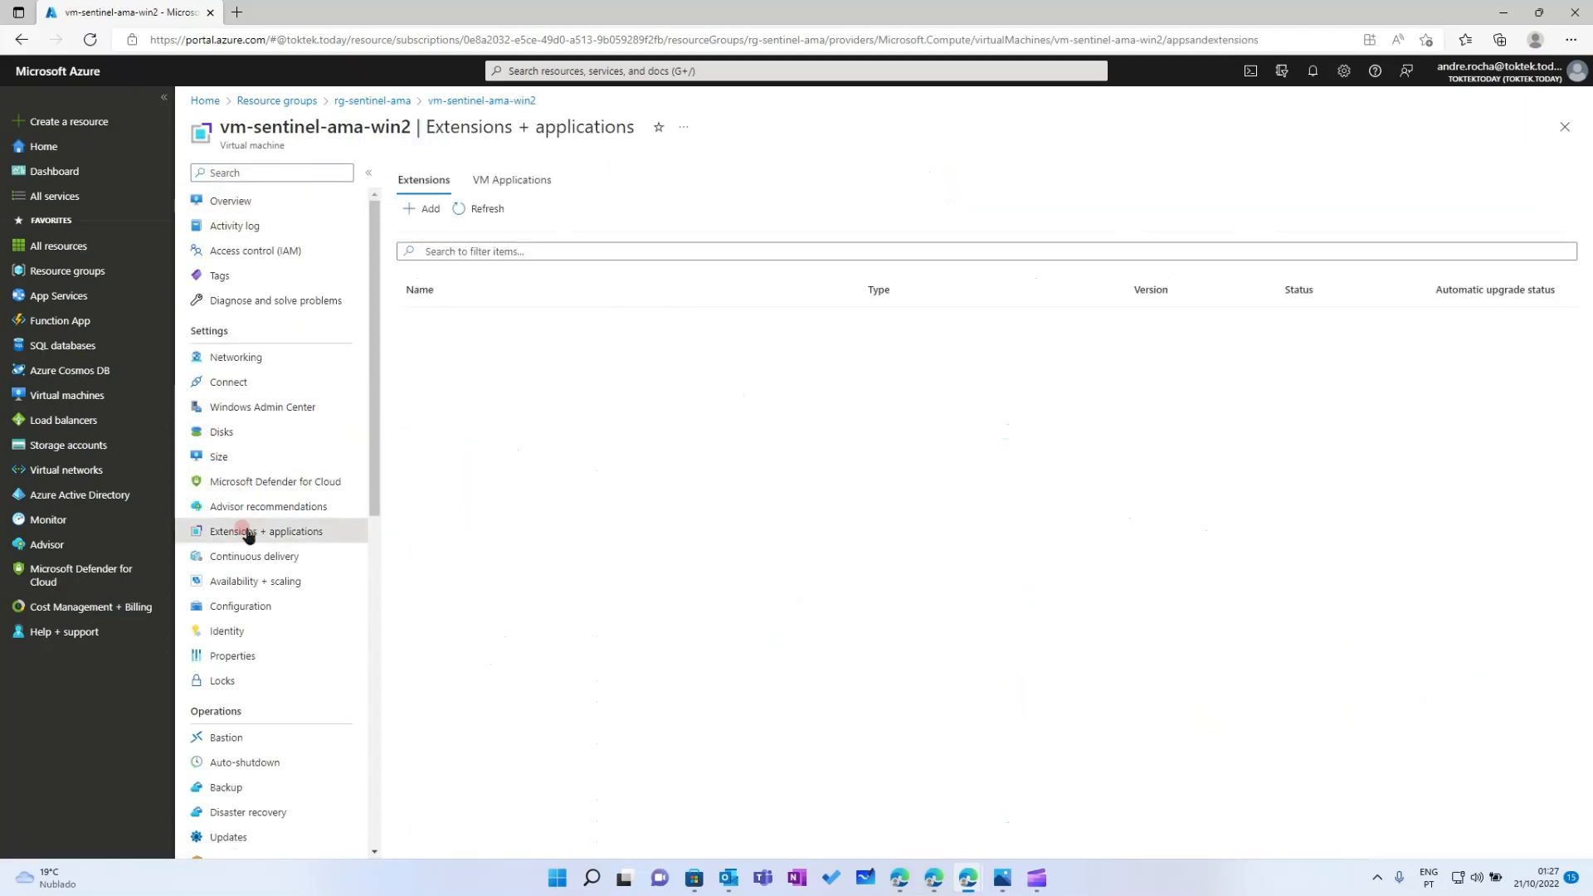
{"action": "left_click", "coordinate": [487, 209]}
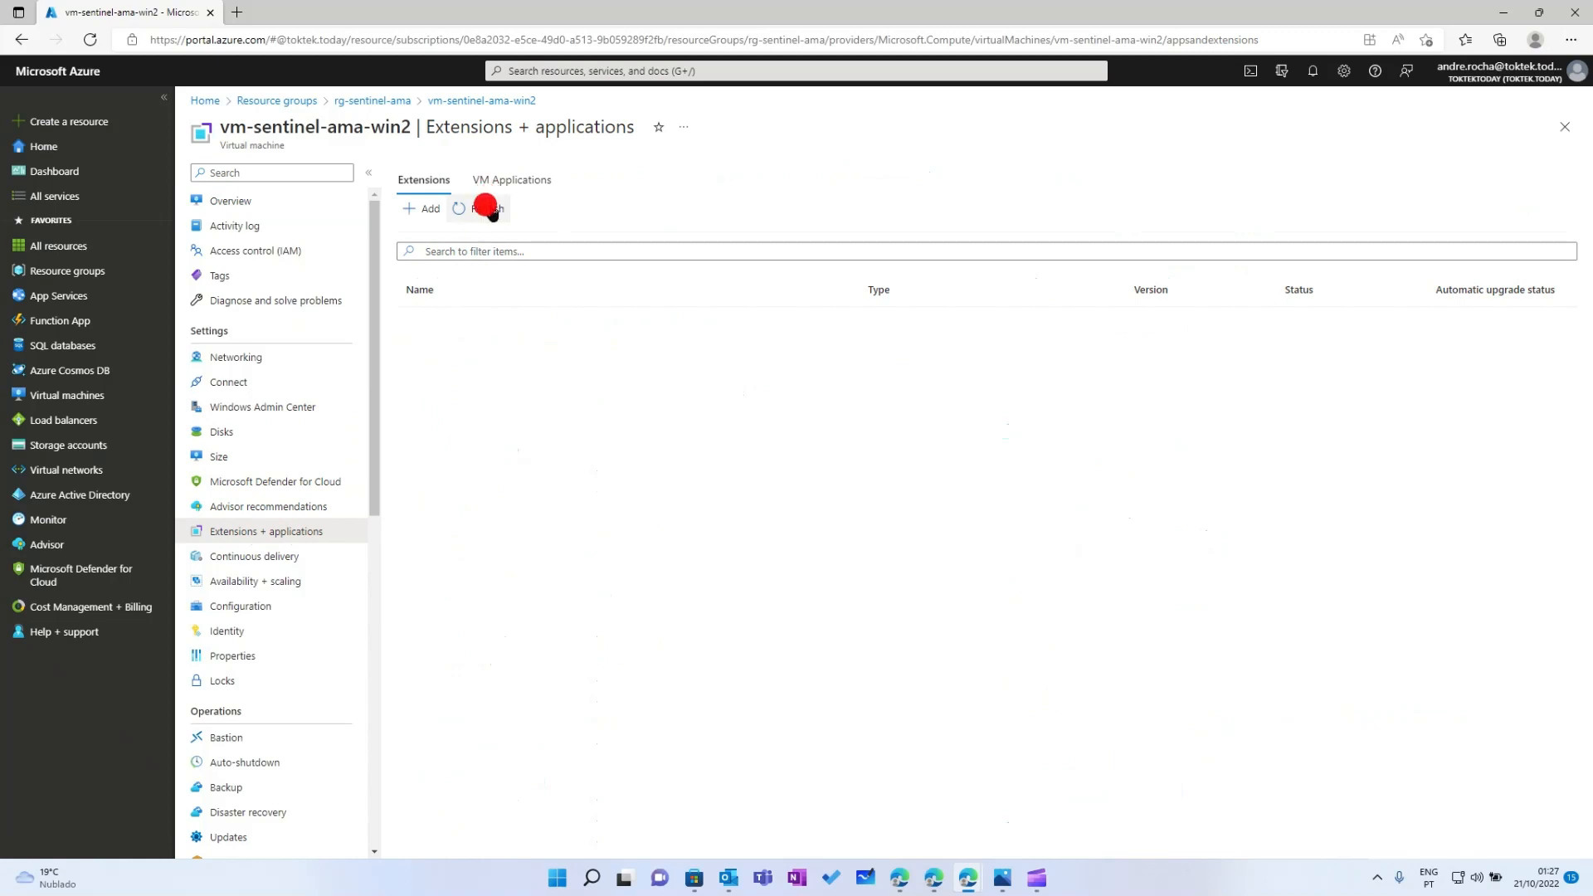
{"action": "left_click", "coordinate": [1305, 290]}
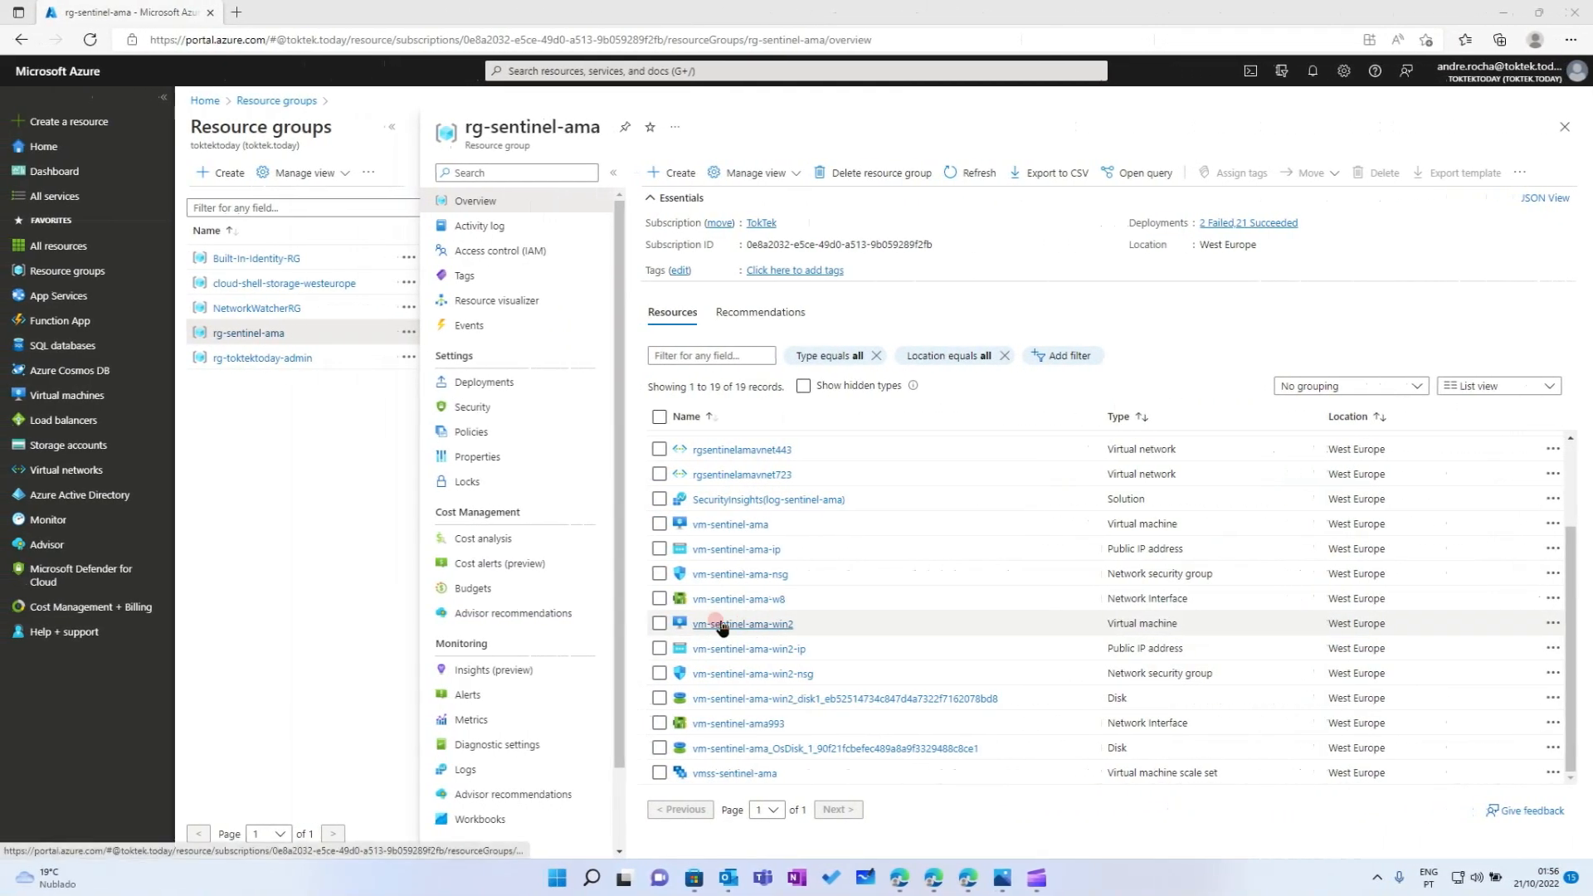
{"action": "left_click", "coordinate": [718, 623]}
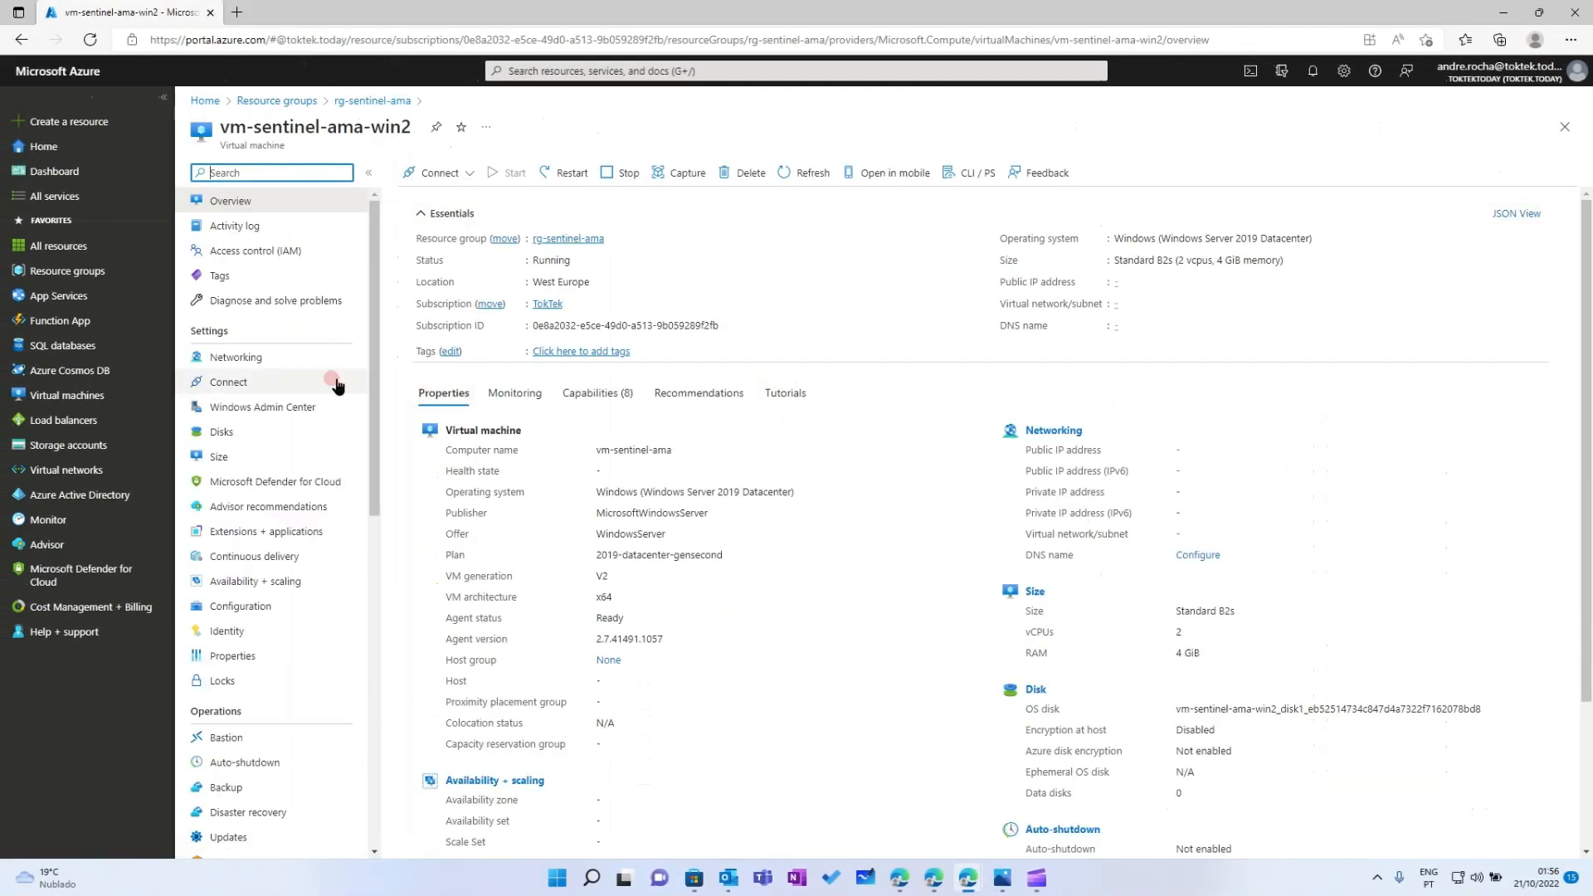
{"action": "mouse_move", "coordinate": [368, 442]}
{"action": "left_mouse_down"}
{"action": "mouse_move", "coordinate": [367, 515]}
{"action": "mouse_move", "coordinate": [368, 428]}
{"action": "left_mouse_up"}
{"action": "left_click", "coordinate": [225, 631]}
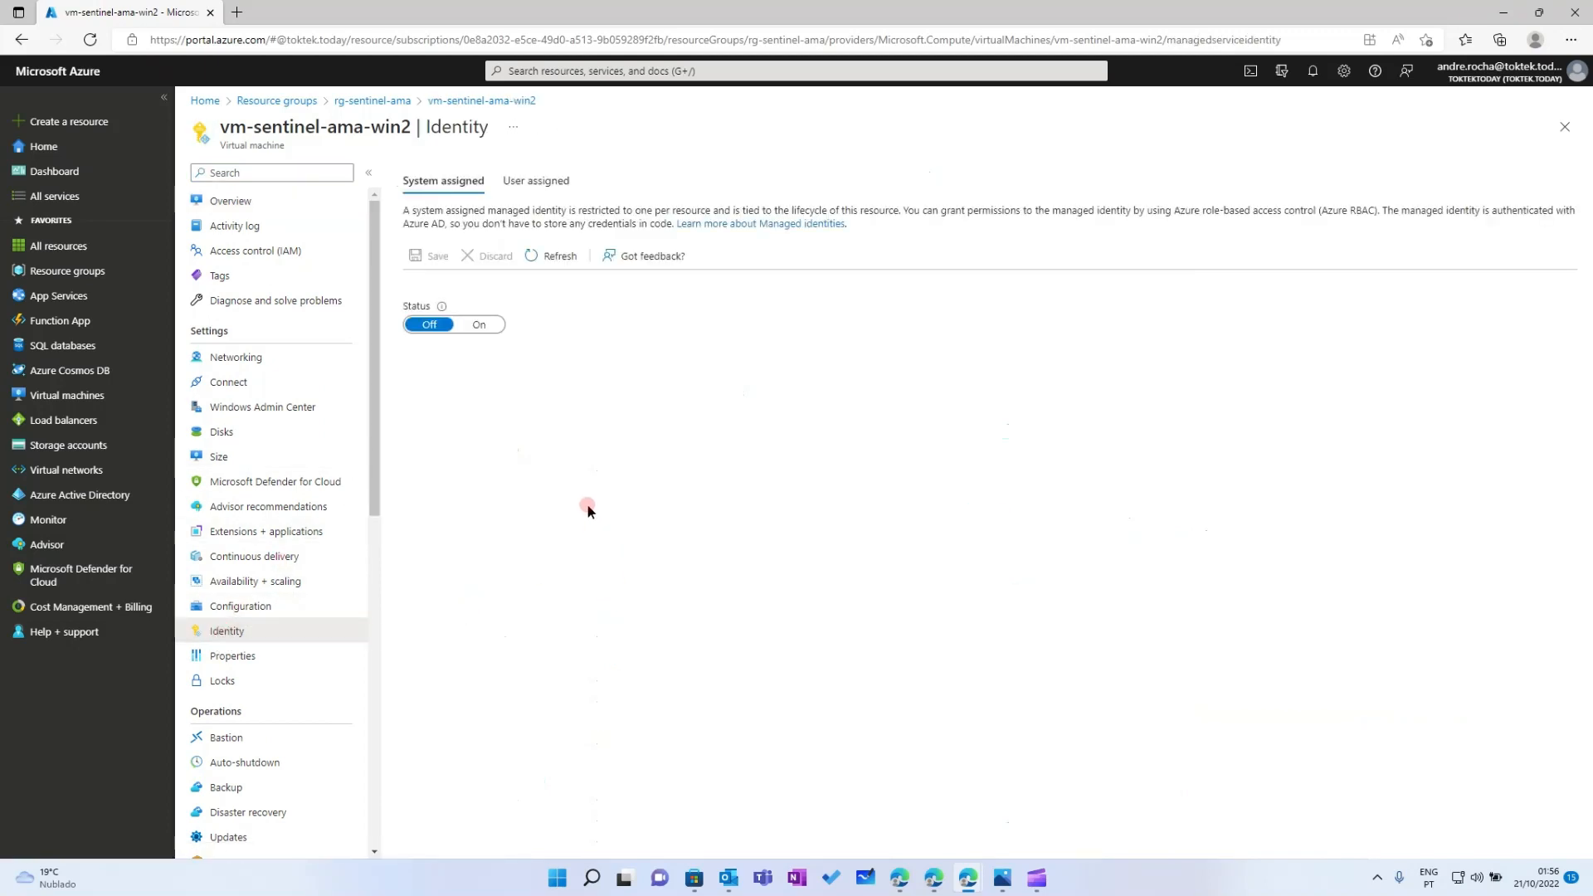
{"action": "left_click", "coordinate": [536, 181]}
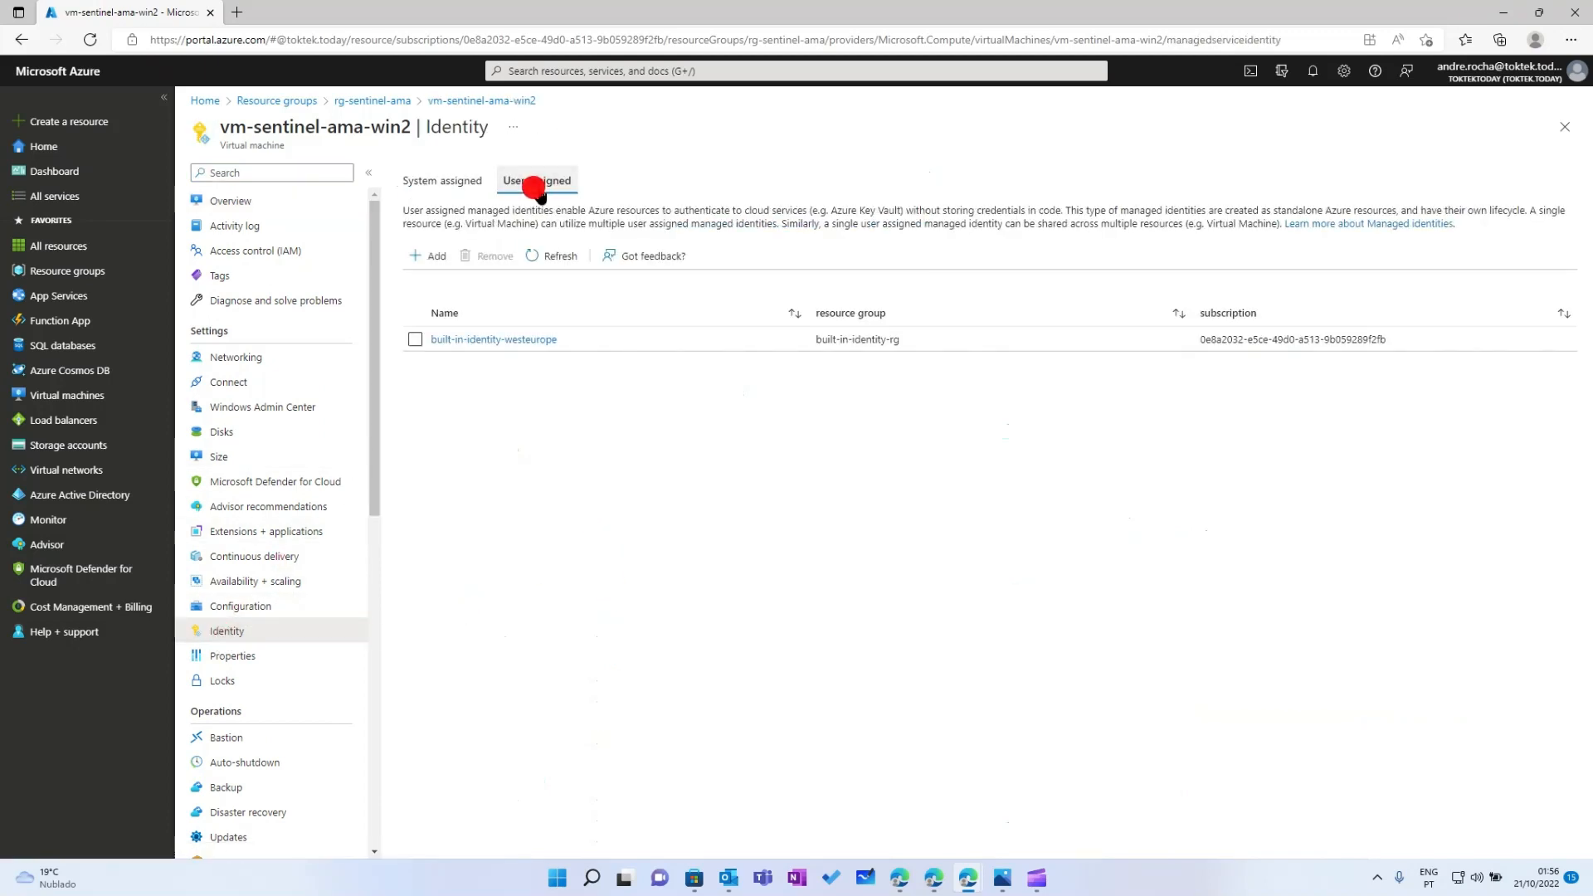
{"action": "left_click", "coordinate": [290, 538]}
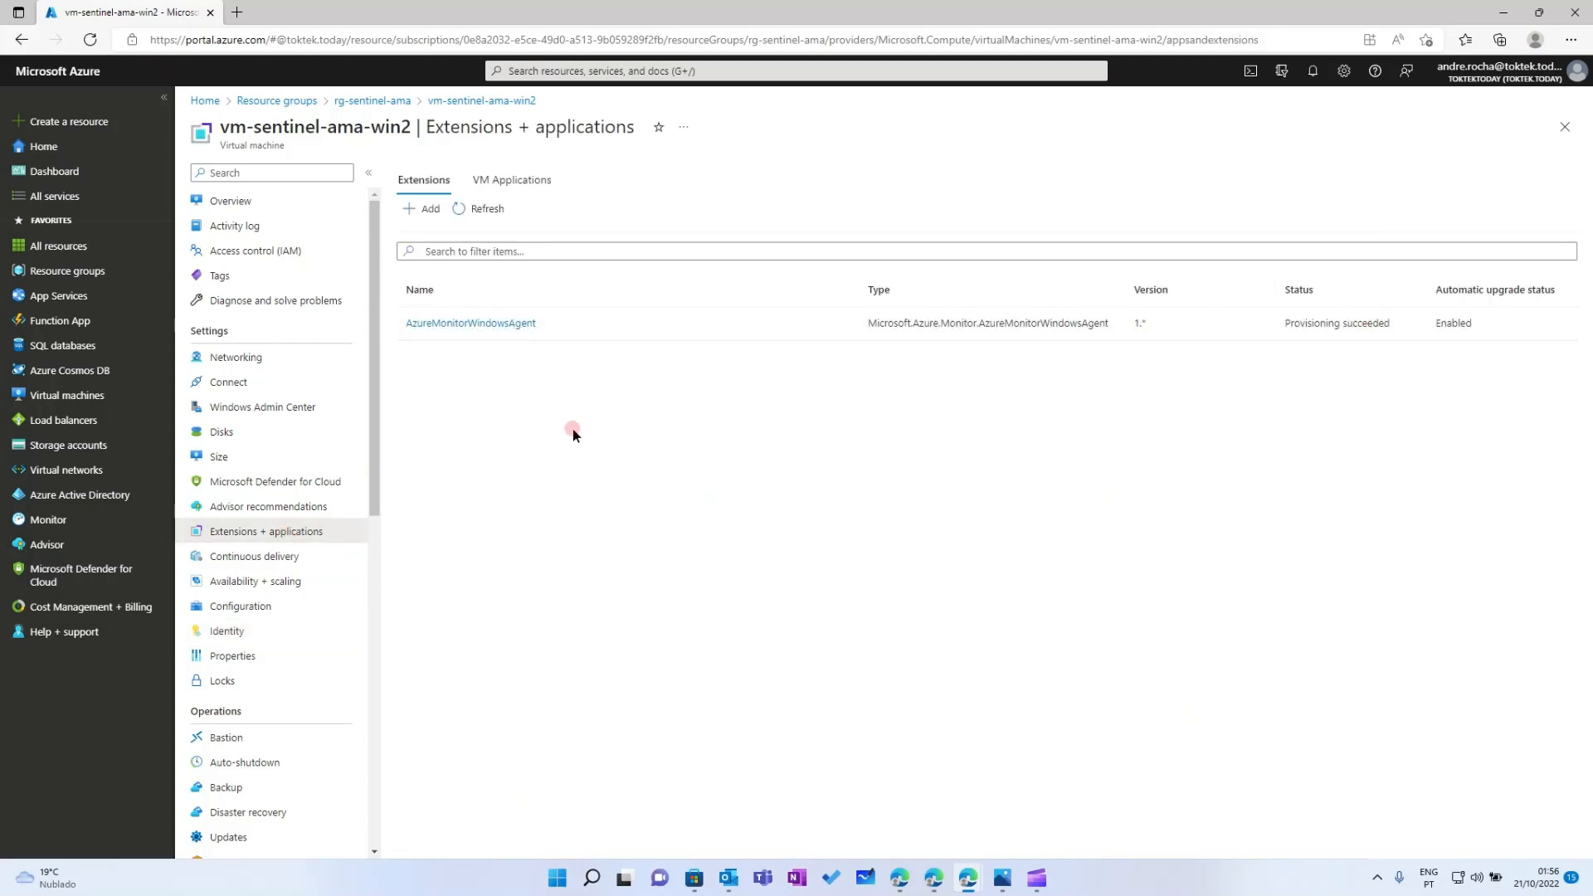
{"action": "left_click", "coordinate": [557, 470]}
{"action": "left_click", "coordinate": [73, 272]}
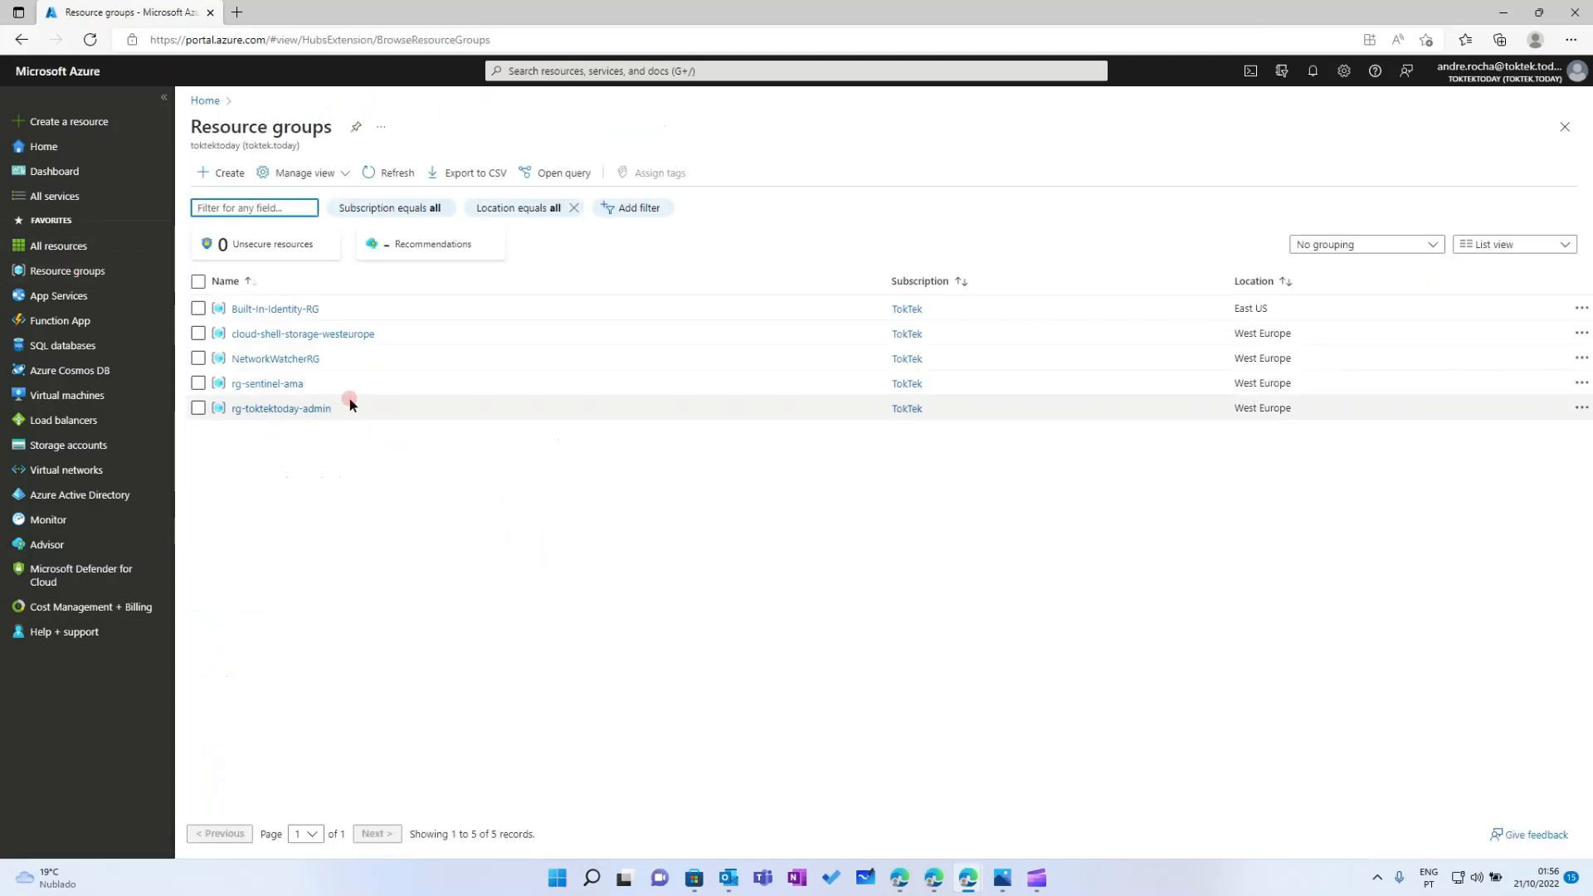
List dcr-sentinel-ama-securityevents' resources: vm-sentinel-ama, vm-sentinel-ama-win2 and vmss-sentinel-ama
{"action": "left_click", "coordinate": [287, 384]}
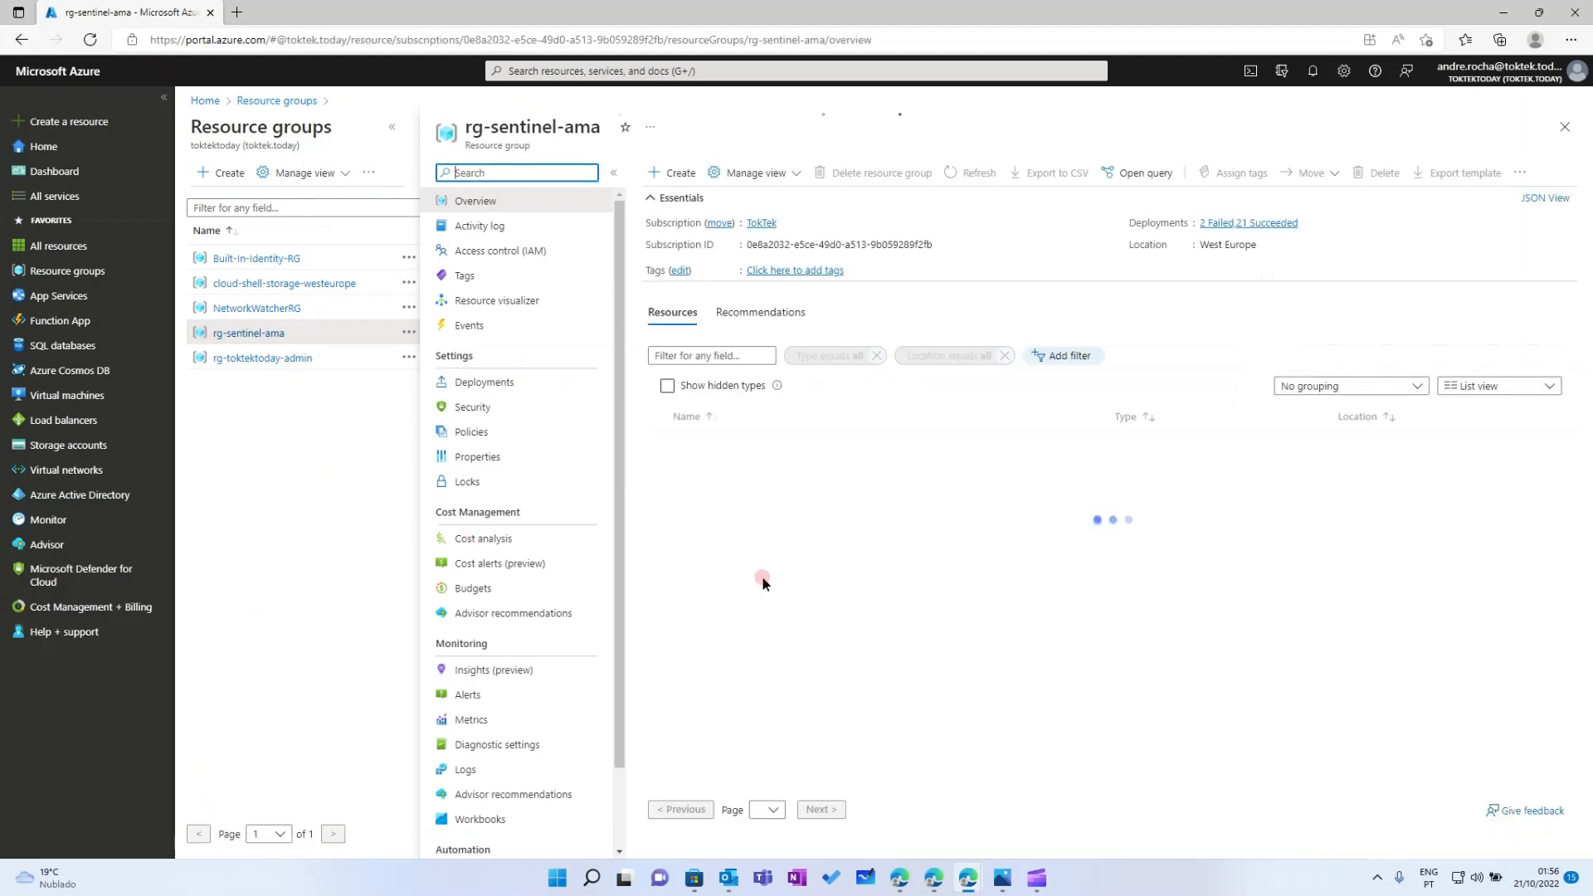
{"action": "left_click", "coordinate": [708, 489]}
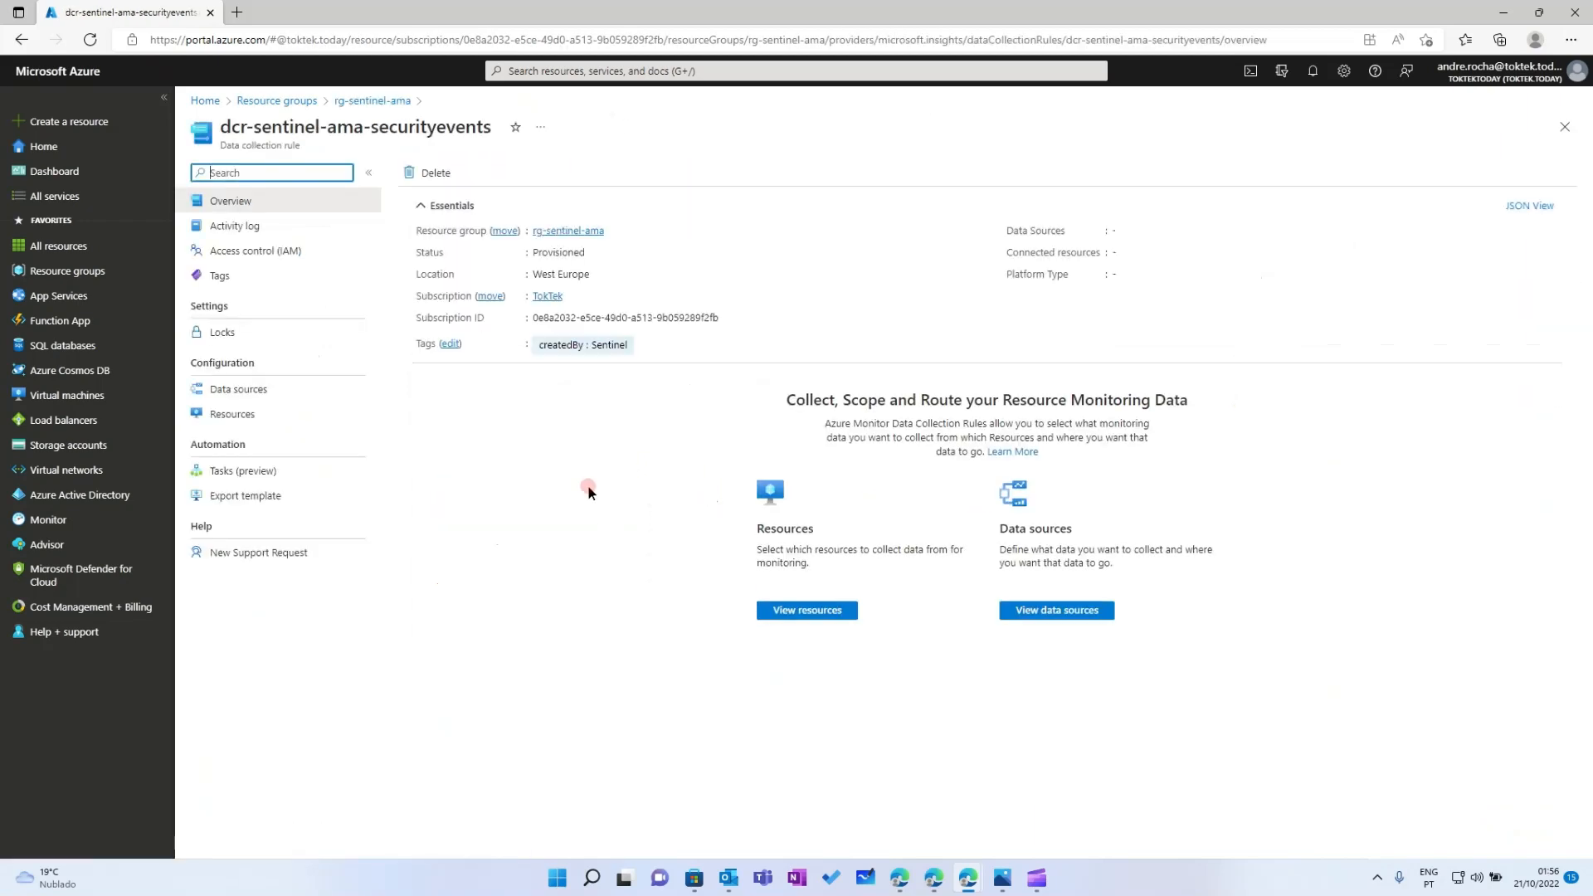
{"action": "left_click", "coordinate": [231, 416]}
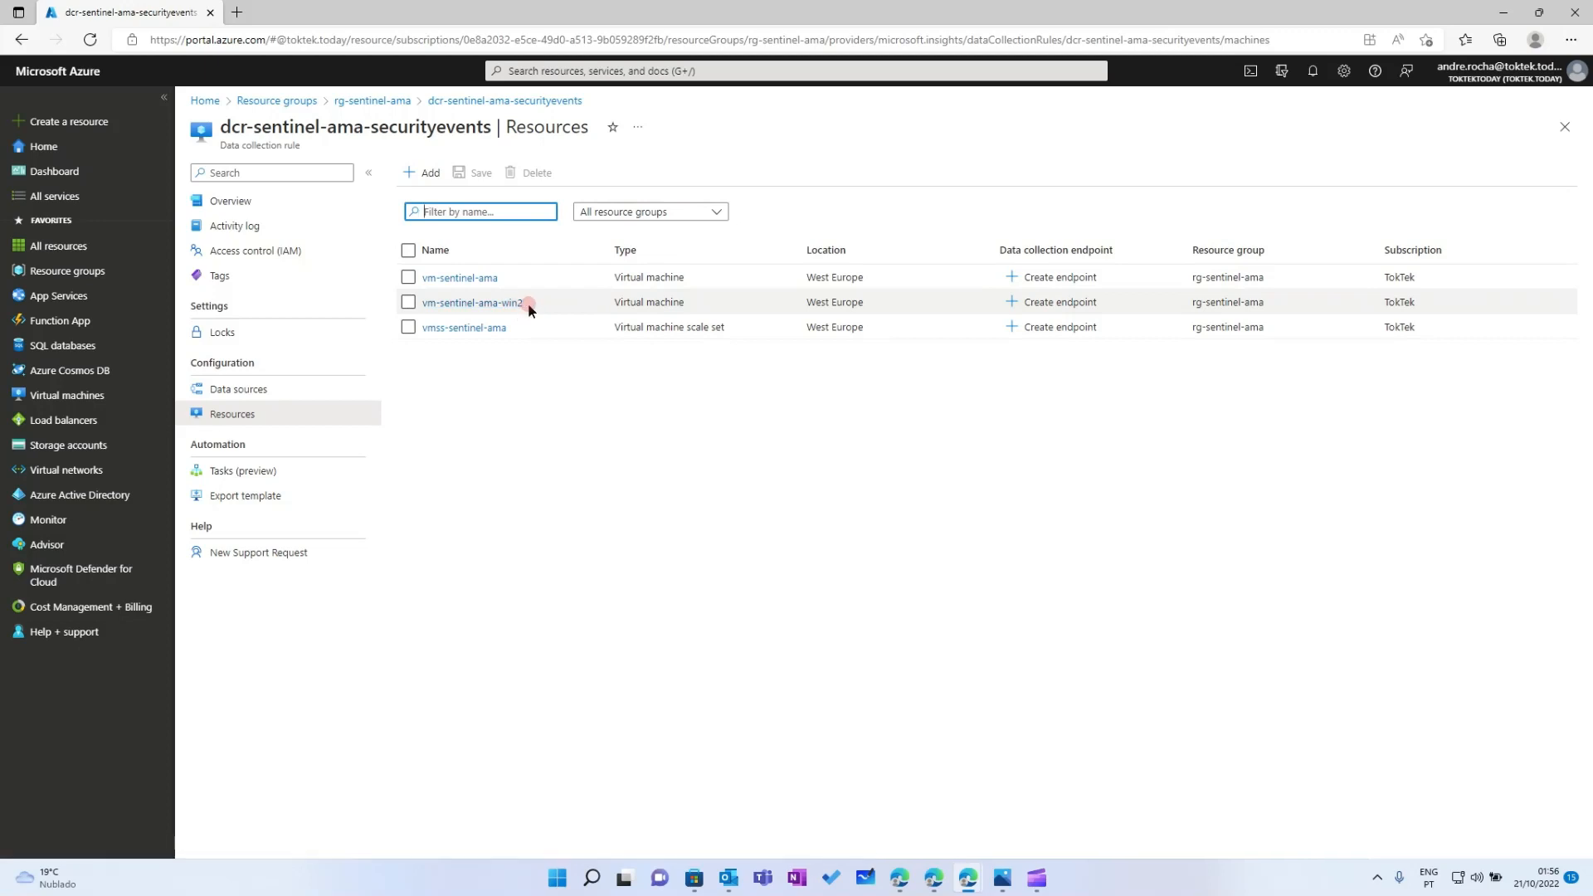
{"action": "left_click", "coordinate": [519, 490]}
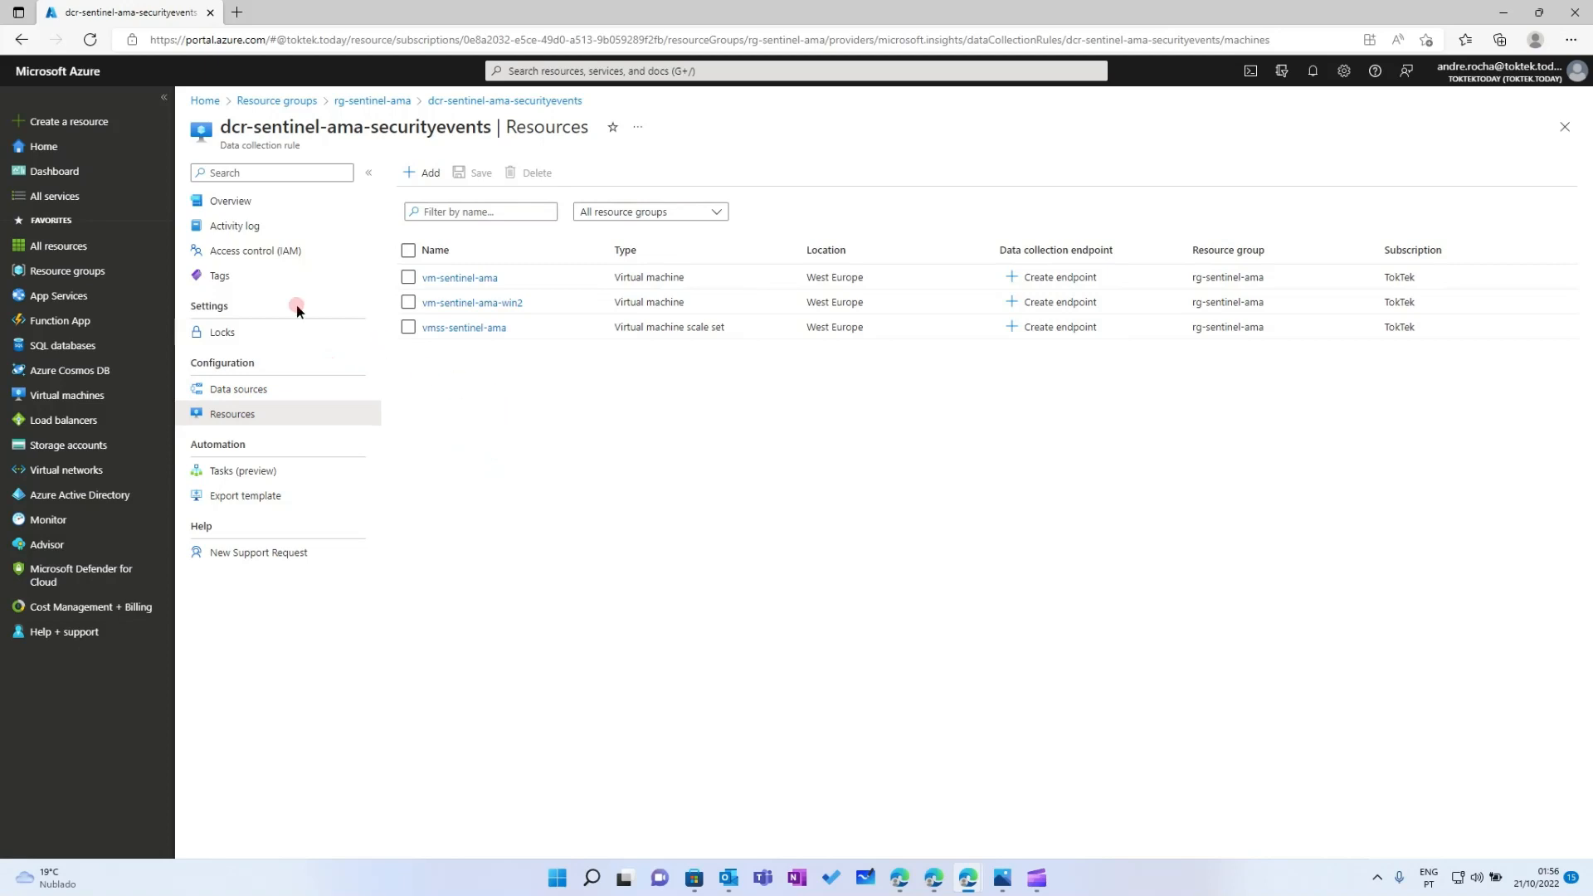
{"action": "left_click", "coordinate": [521, 70]}
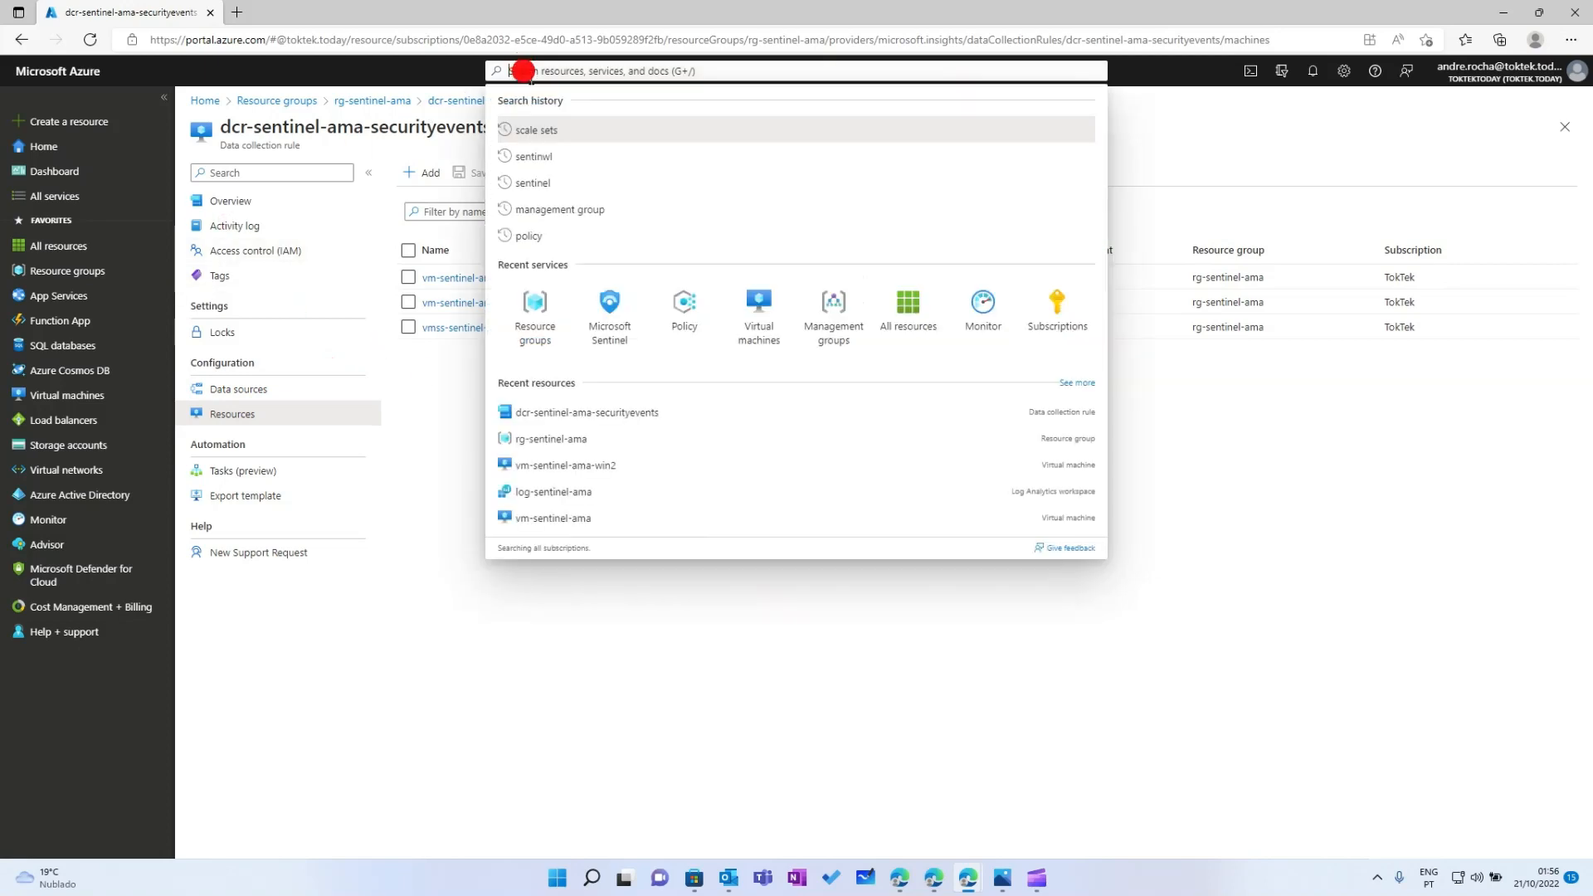
Review Policy compliance, now showing the Azure Monitor Agent initiative at 67% (2 of 3), then go to Resource groups
{"action": "left_click", "coordinate": [683, 302]}
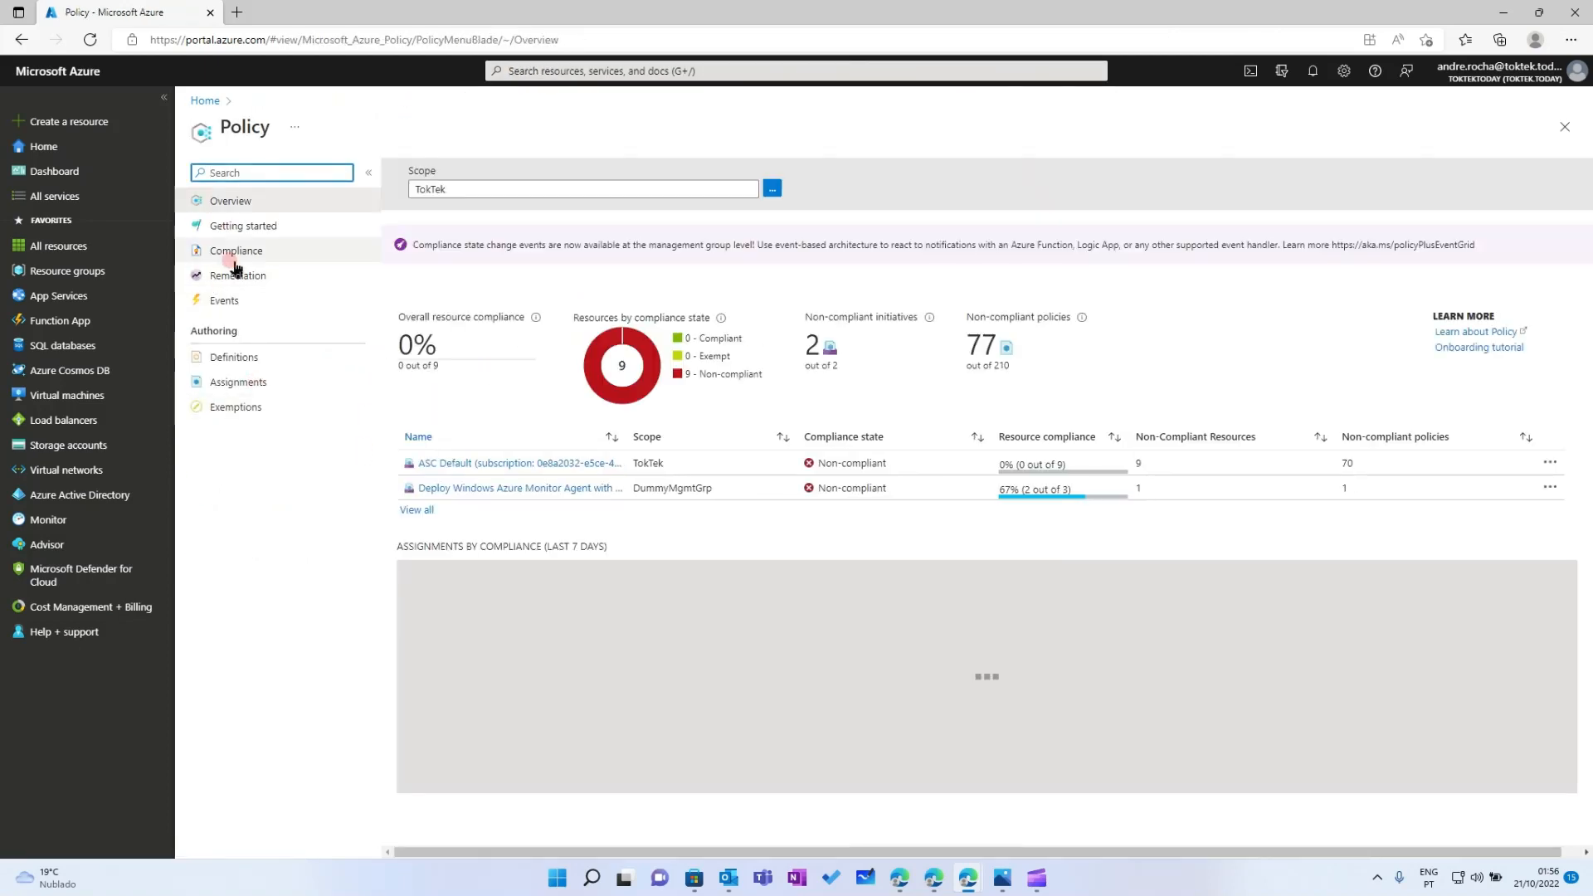
{"action": "left_click", "coordinate": [238, 253]}
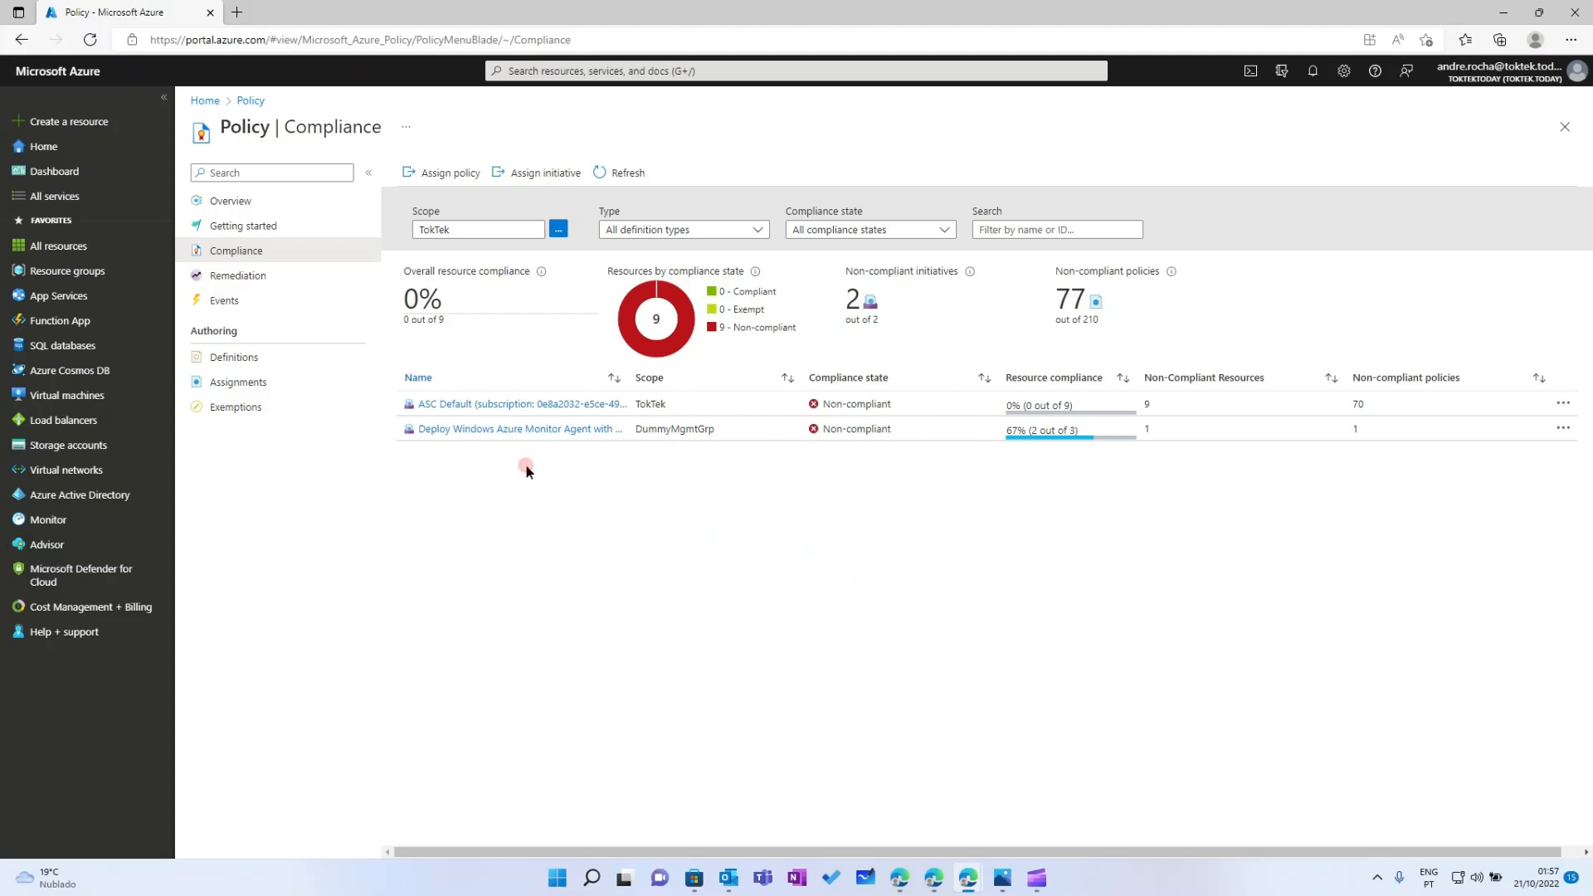
{"action": "left_click", "coordinate": [486, 88]}
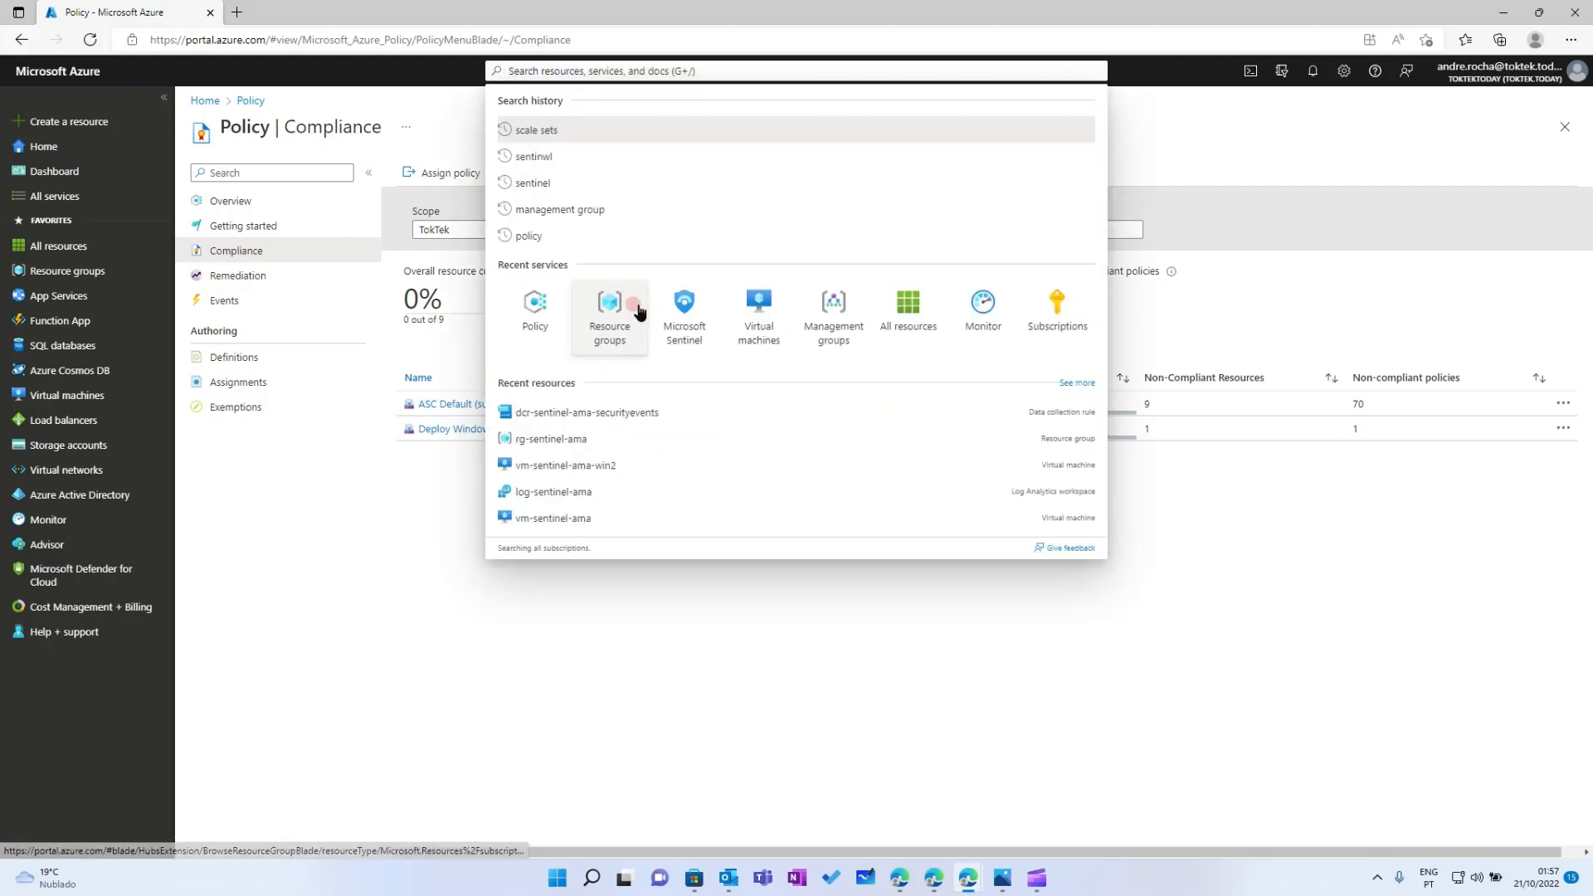
{"action": "left_click", "coordinate": [605, 622]}
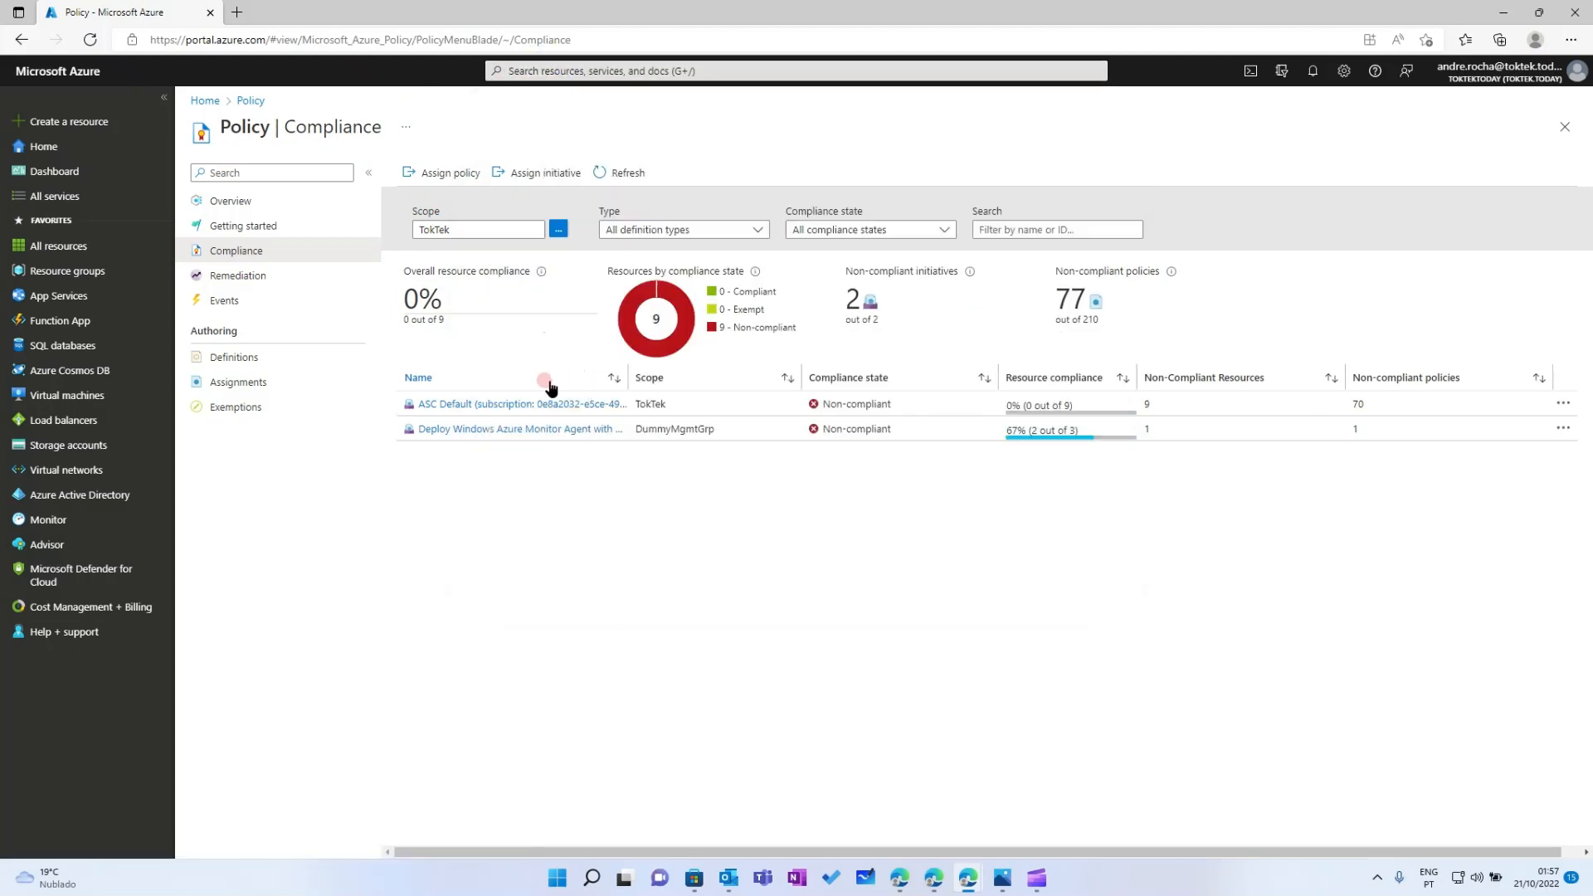
{"action": "left_click", "coordinate": [573, 76]}
{"action": "left_click", "coordinate": [606, 314]}
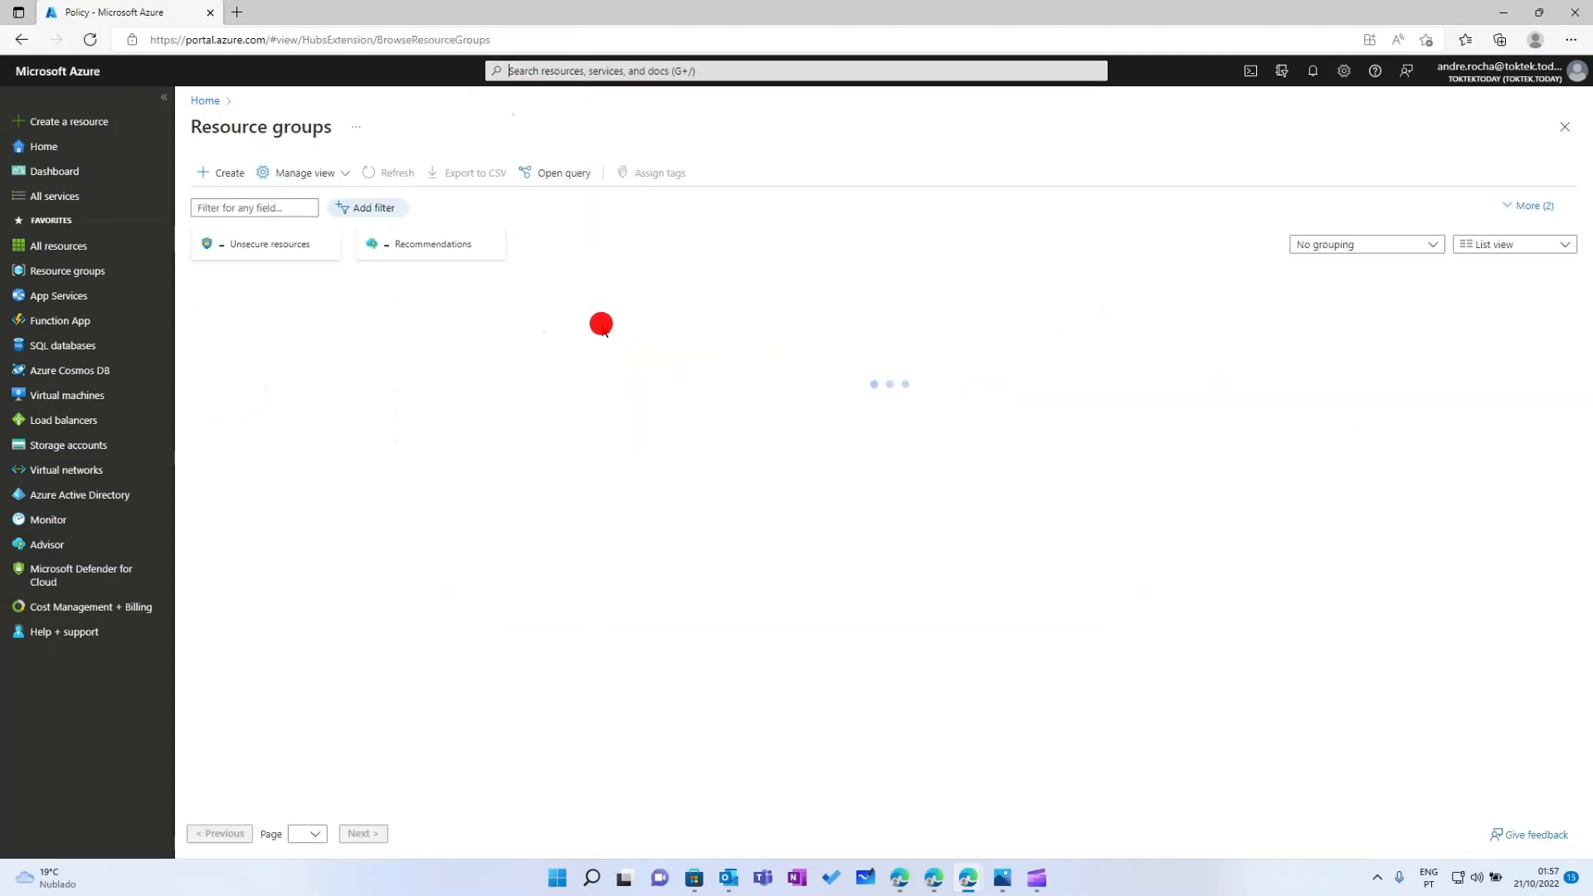
Open the activity log of vm-sentinel-ama-win2 in rg-sentinel-ama
{"action": "left_click", "coordinate": [296, 438]}
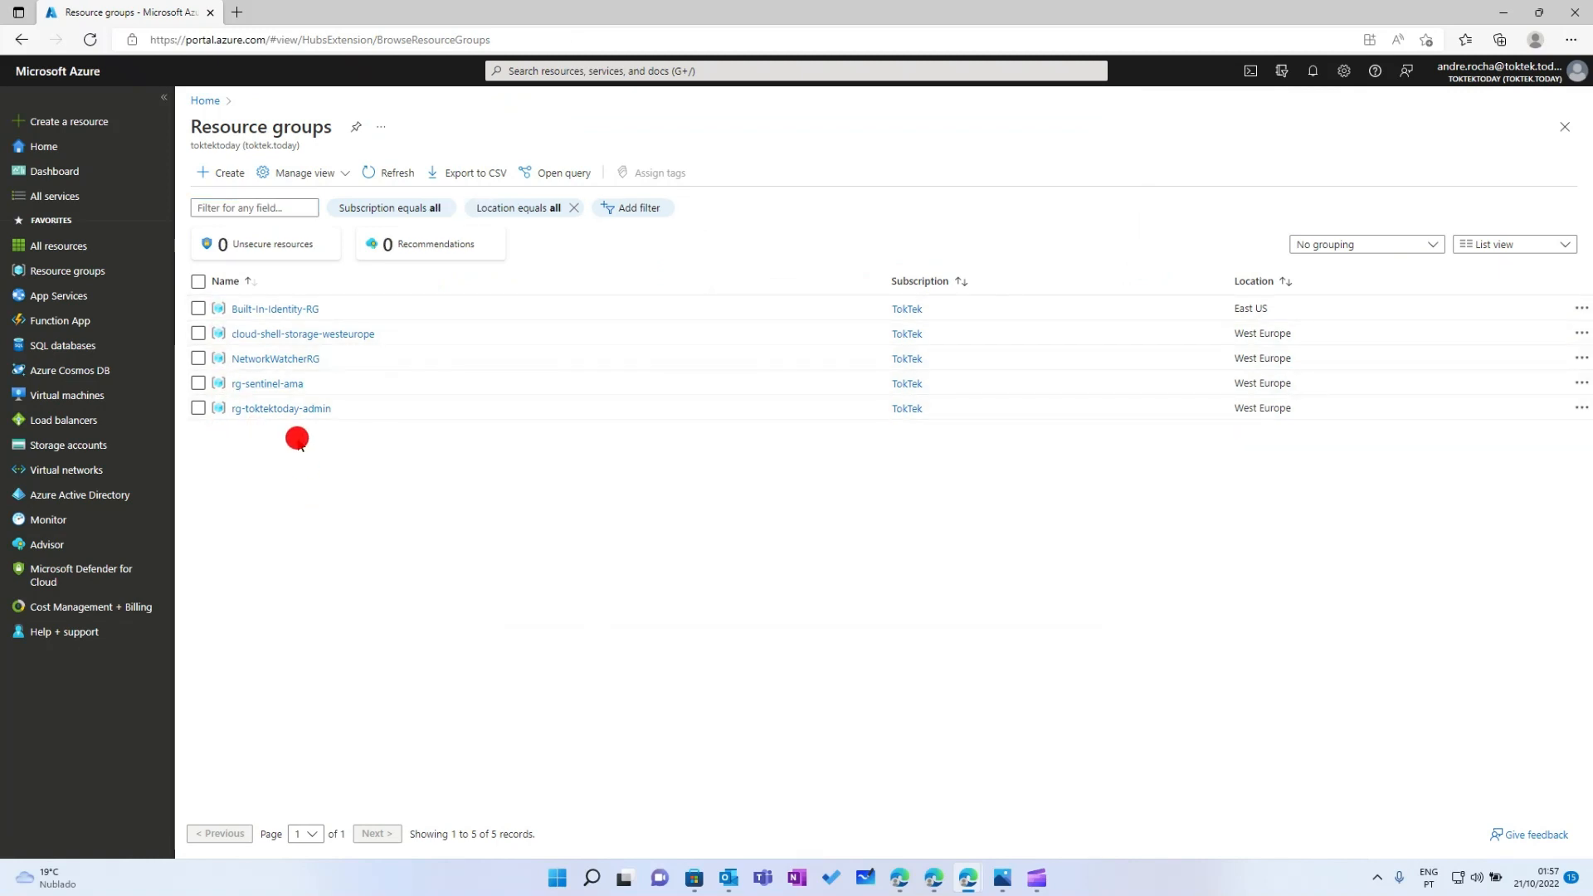
{"action": "left_click", "coordinate": [262, 386]}
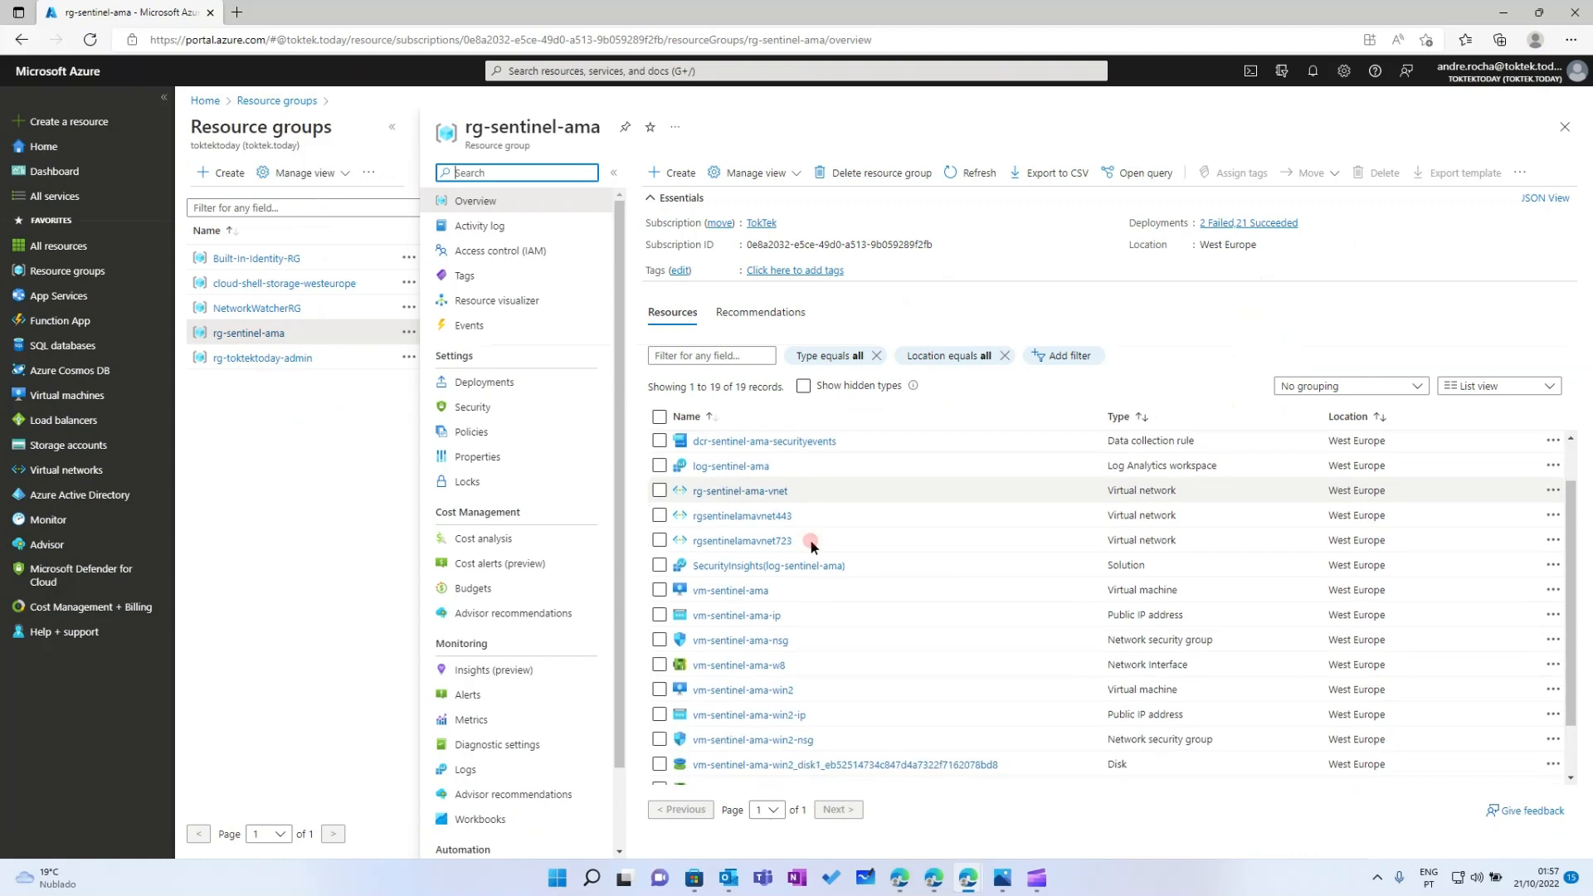
{"action": "scroll", "coordinate": [815, 565], "scroll_direction": "down", "scroll_amount": 1}
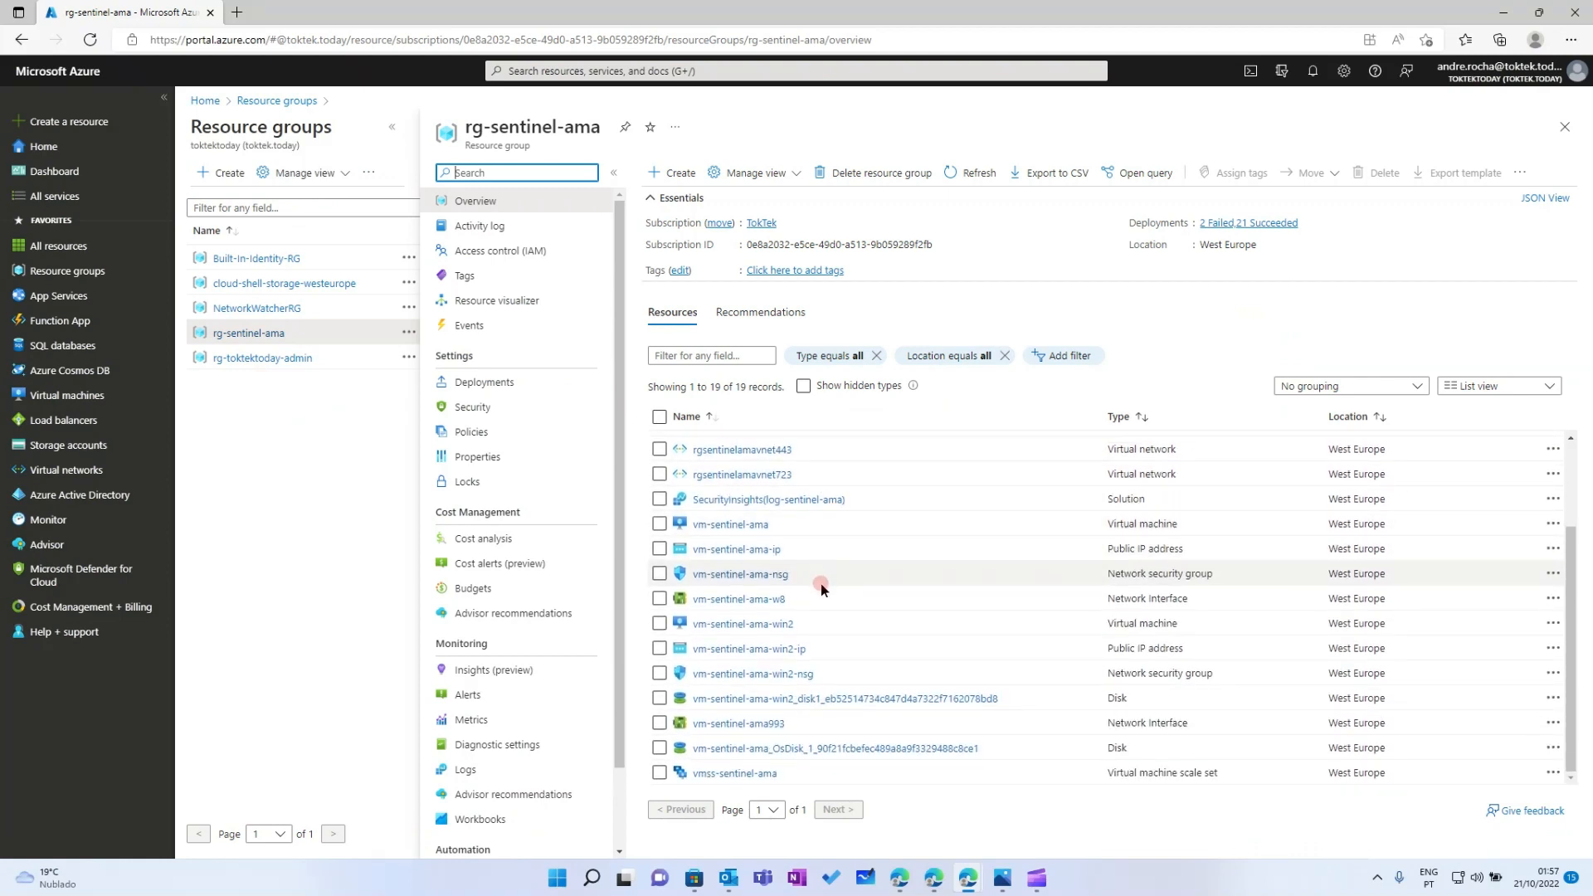
{"action": "left_click", "coordinate": [731, 624]}
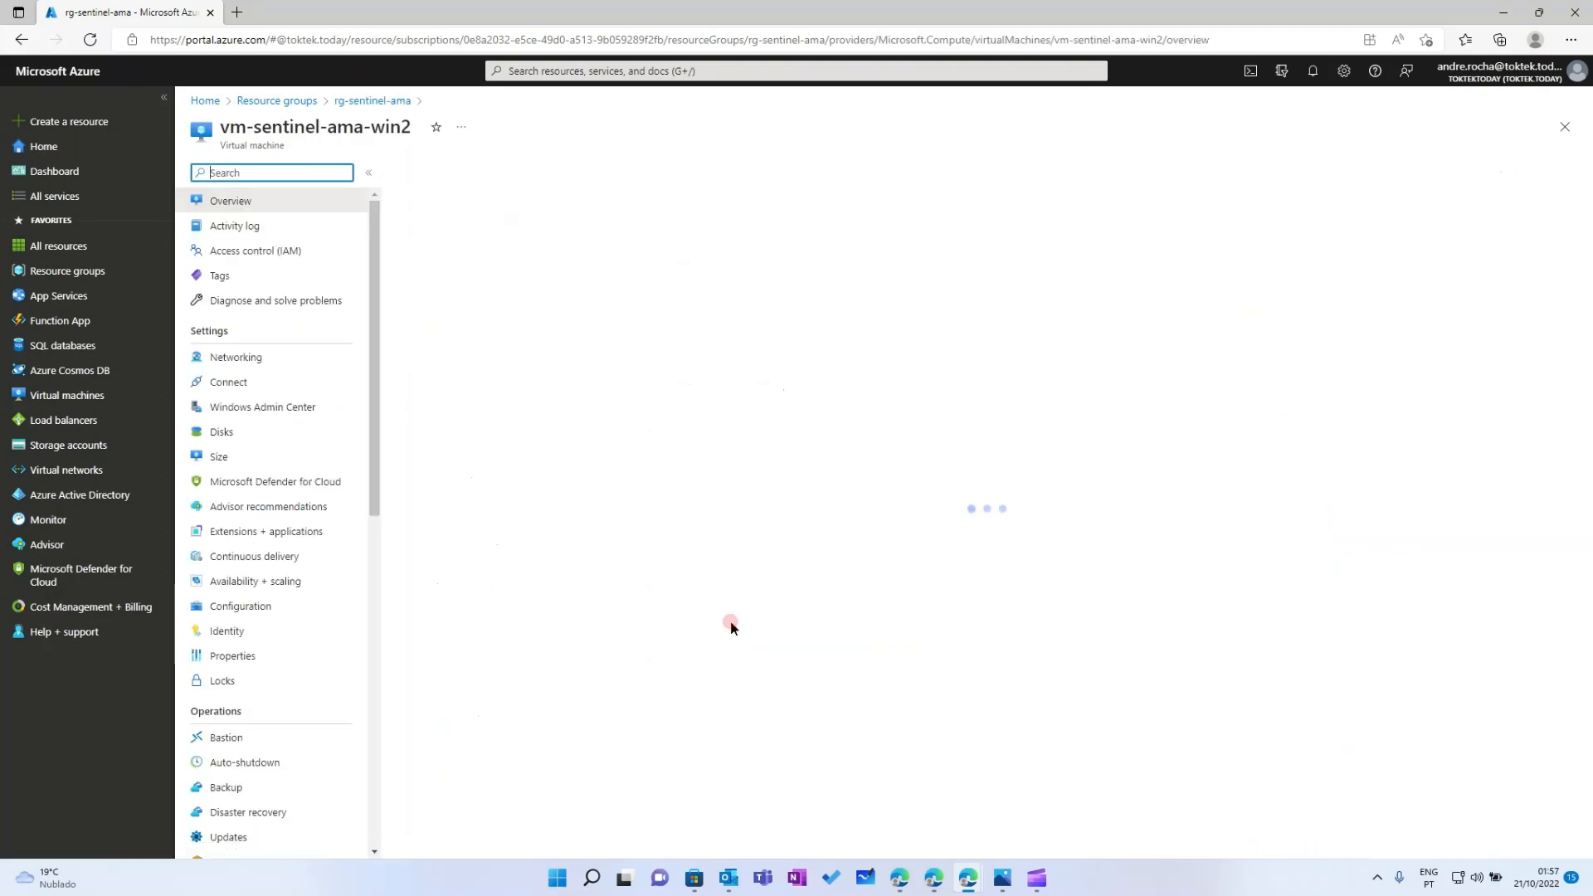
{"action": "left_click", "coordinate": [235, 231]}
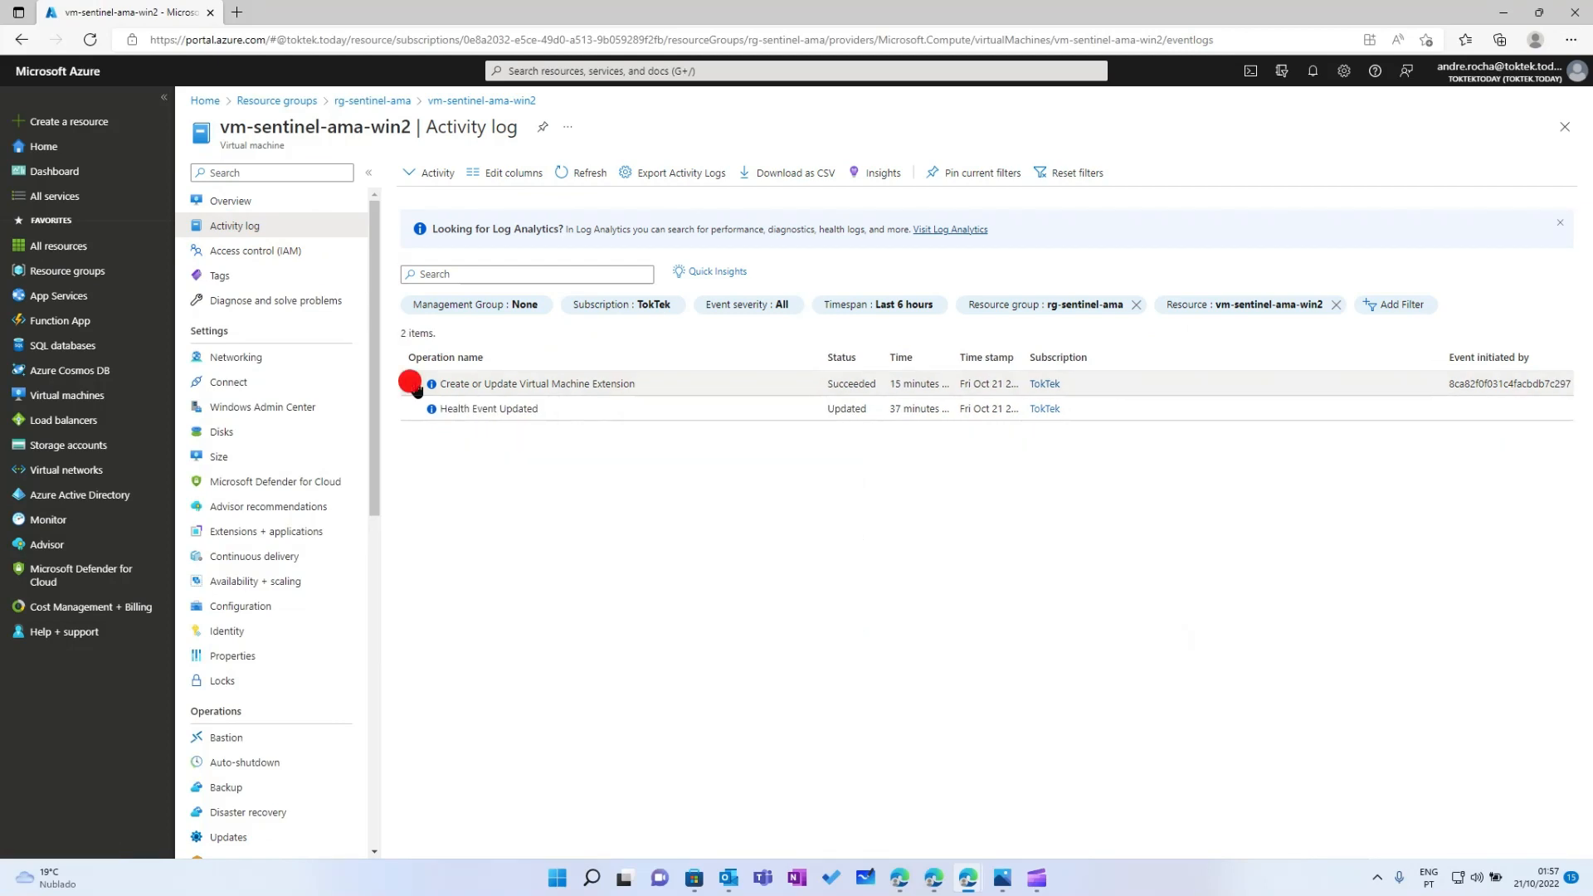
Expand the Create or Update Virtual Machine Extension entry and review its succeeded events
{"action": "left_click", "coordinate": [410, 384]}
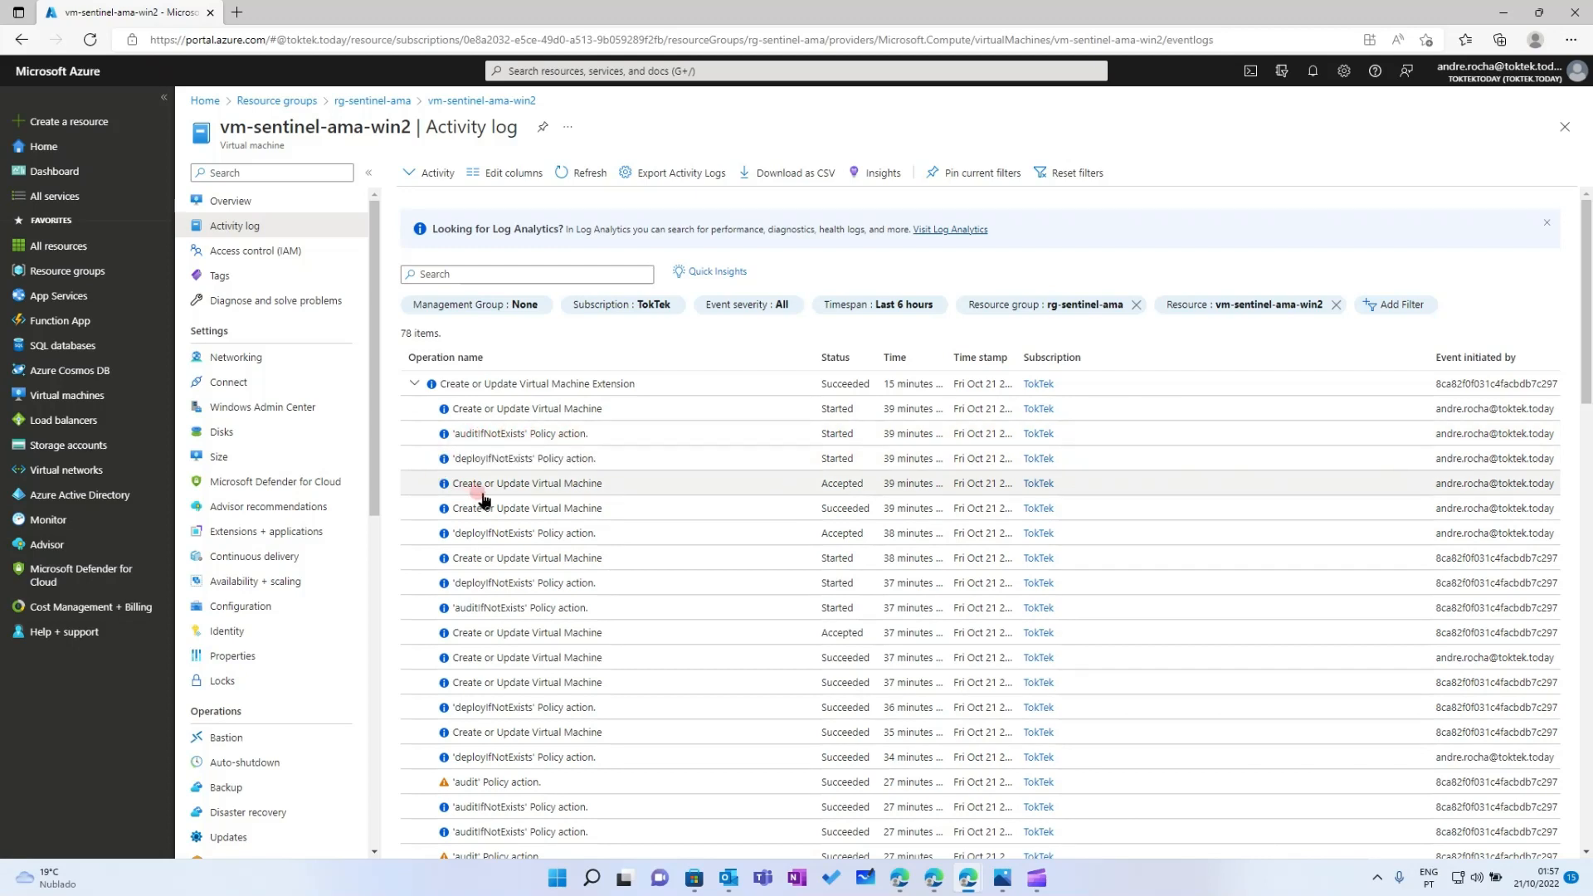
{"action": "scroll", "coordinate": [502, 553], "scroll_direction": "down", "scroll_amount": 1}
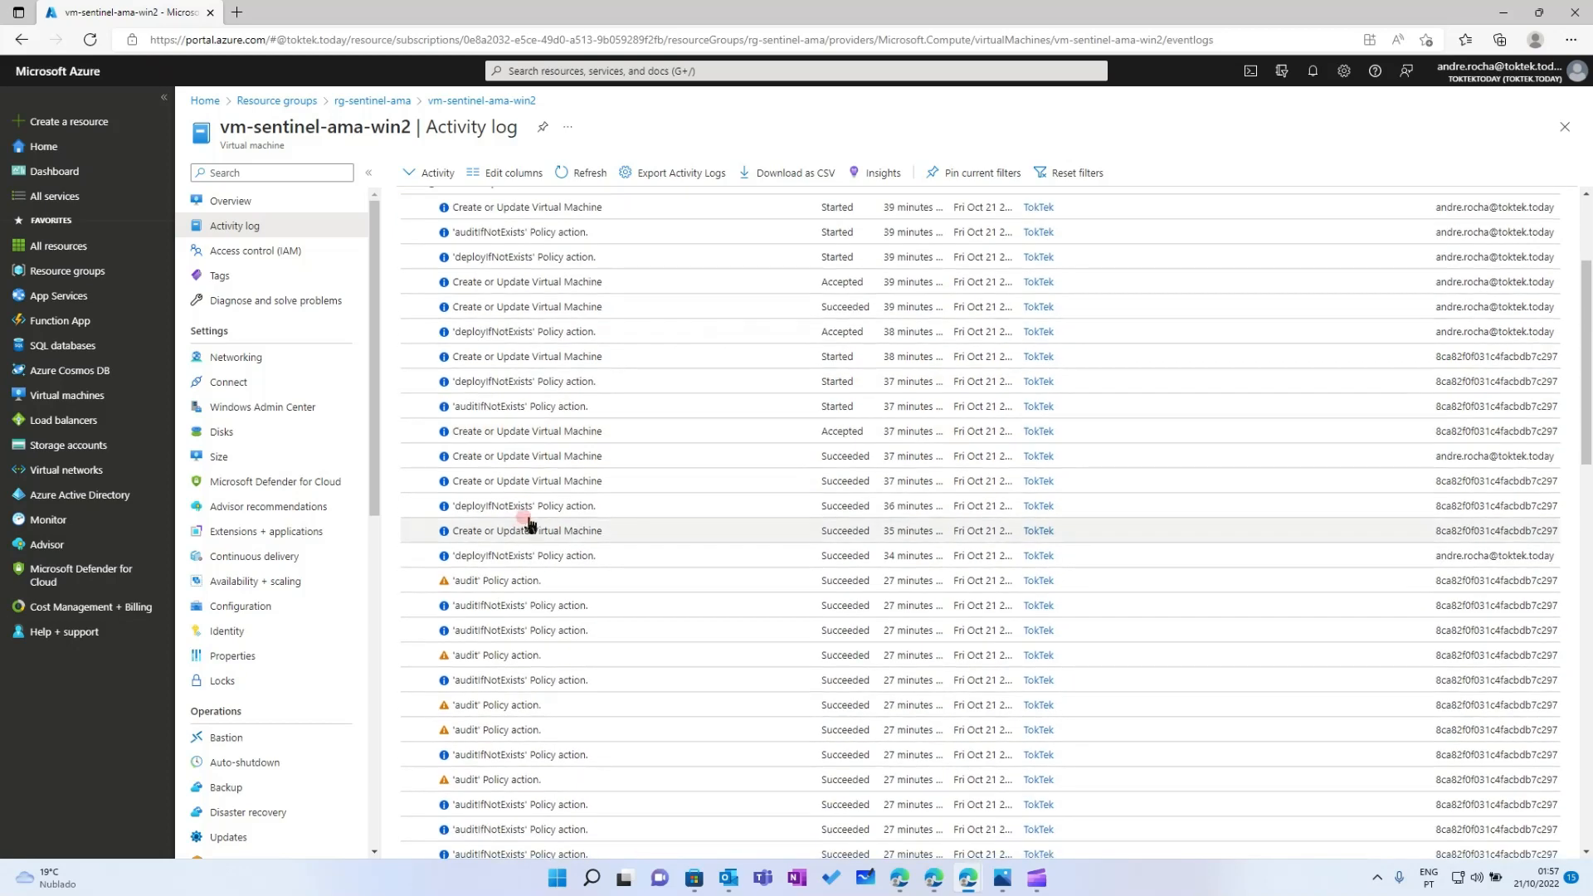
{"action": "scroll", "coordinate": [531, 531], "scroll_direction": "up", "scroll_amount": 1}
{"action": "scroll", "coordinate": [544, 564], "scroll_direction": "down", "scroll_amount": 1}
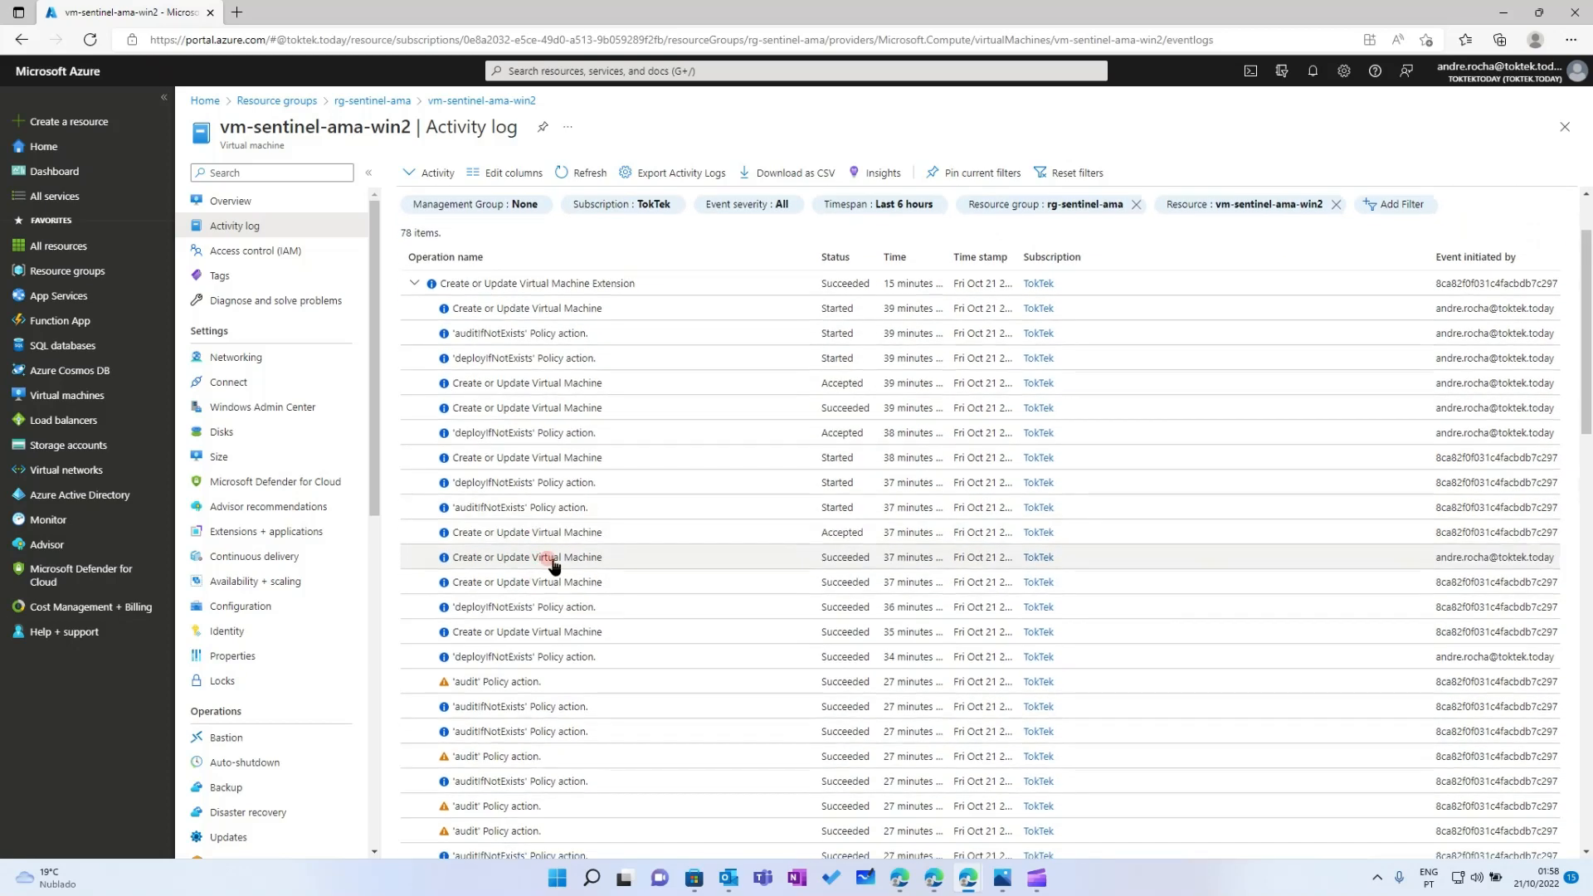
{"action": "scroll", "coordinate": [660, 461], "scroll_direction": "down", "scroll_amount": 1}
{"action": "scroll", "coordinate": [655, 458], "scroll_direction": "down", "scroll_amount": 6}
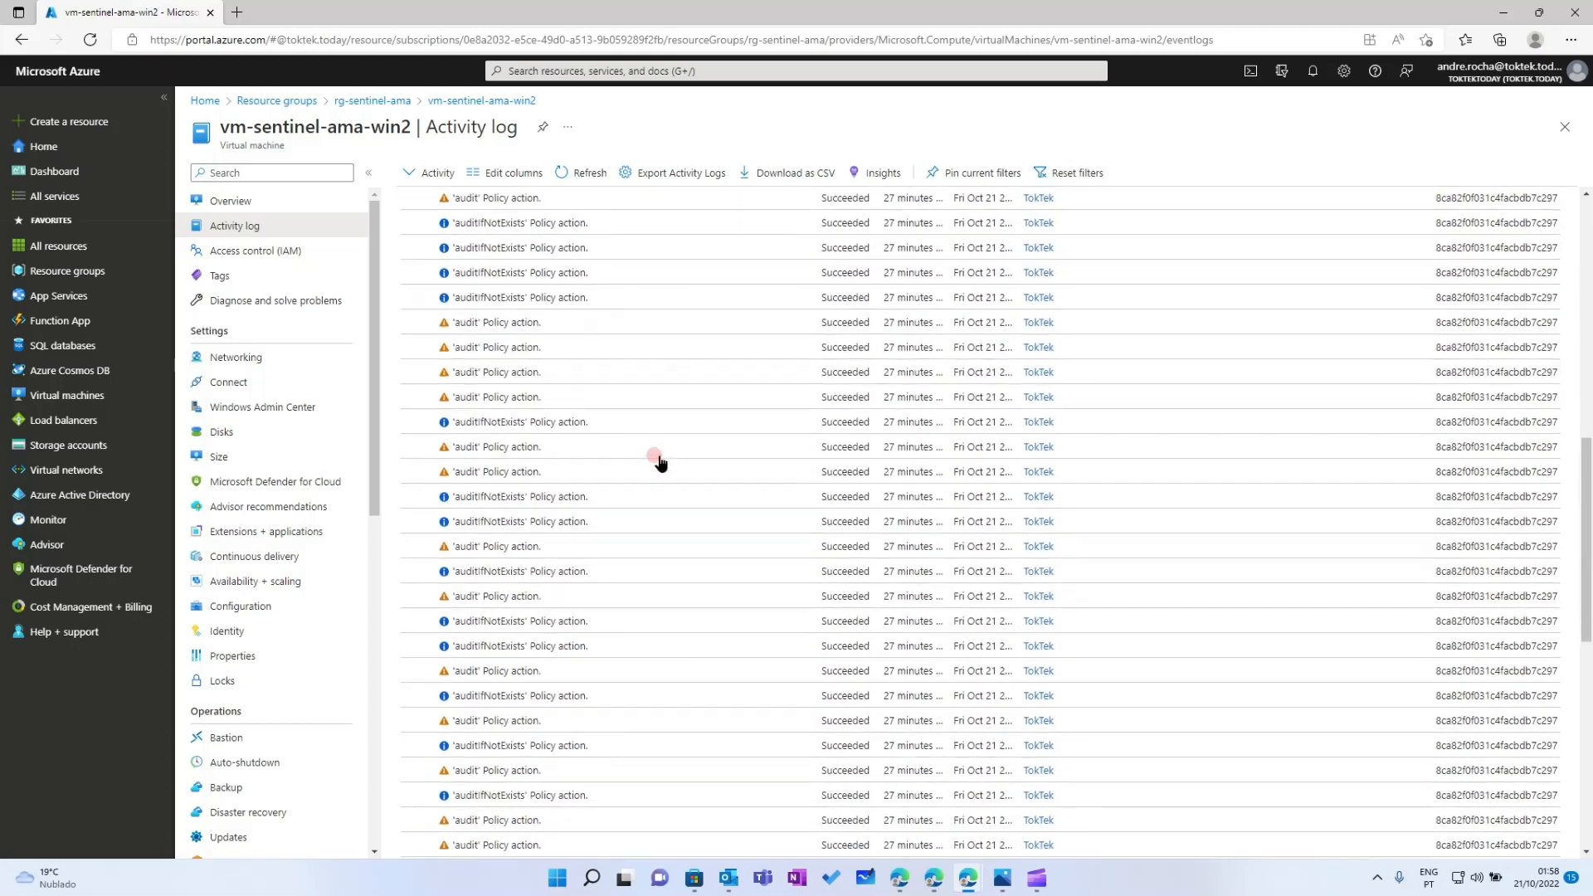
{"action": "scroll", "coordinate": [651, 457], "scroll_direction": "up", "scroll_amount": 6}
{"action": "scroll", "coordinate": [652, 465], "scroll_direction": "down", "scroll_amount": 7}
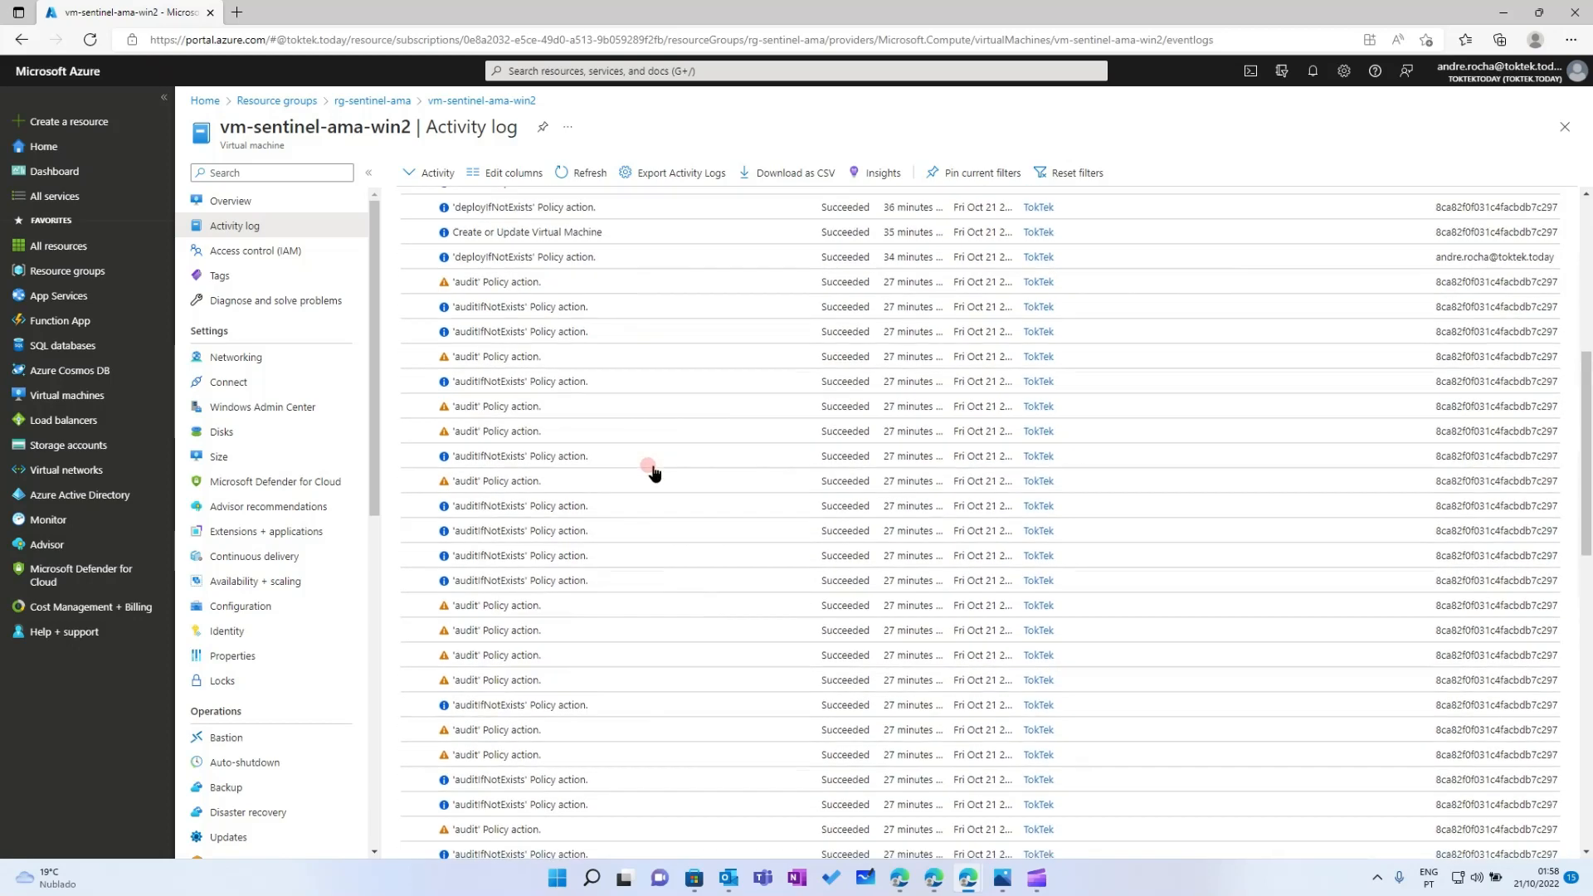
{"action": "scroll", "coordinate": [655, 473], "scroll_direction": "down", "scroll_amount": 5}
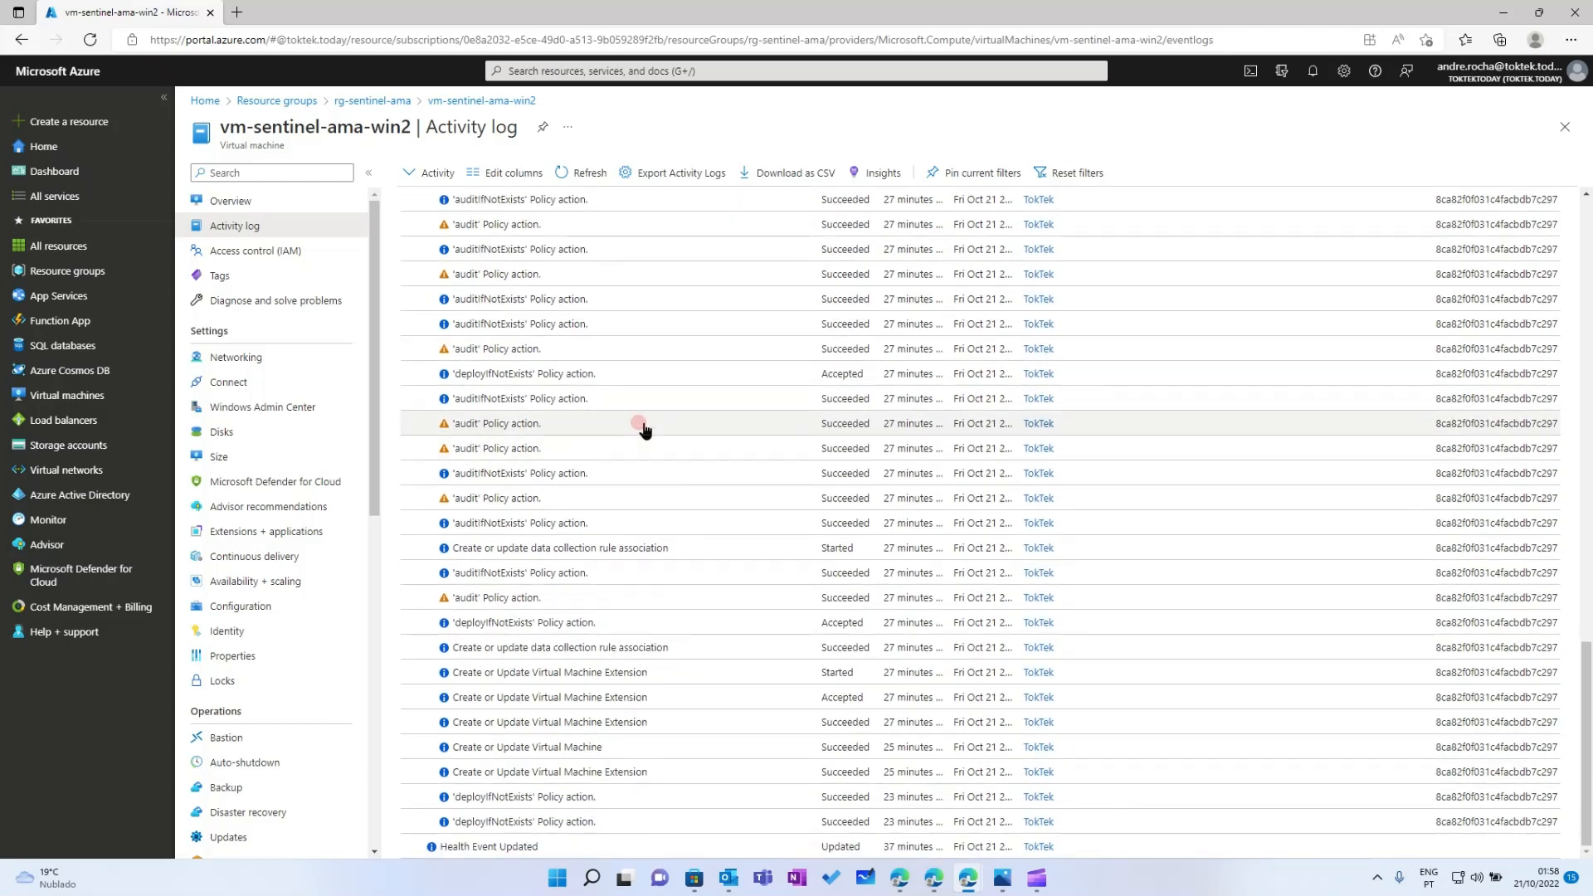
{"action": "scroll", "coordinate": [655, 469], "scroll_direction": "up", "scroll_amount": 6}
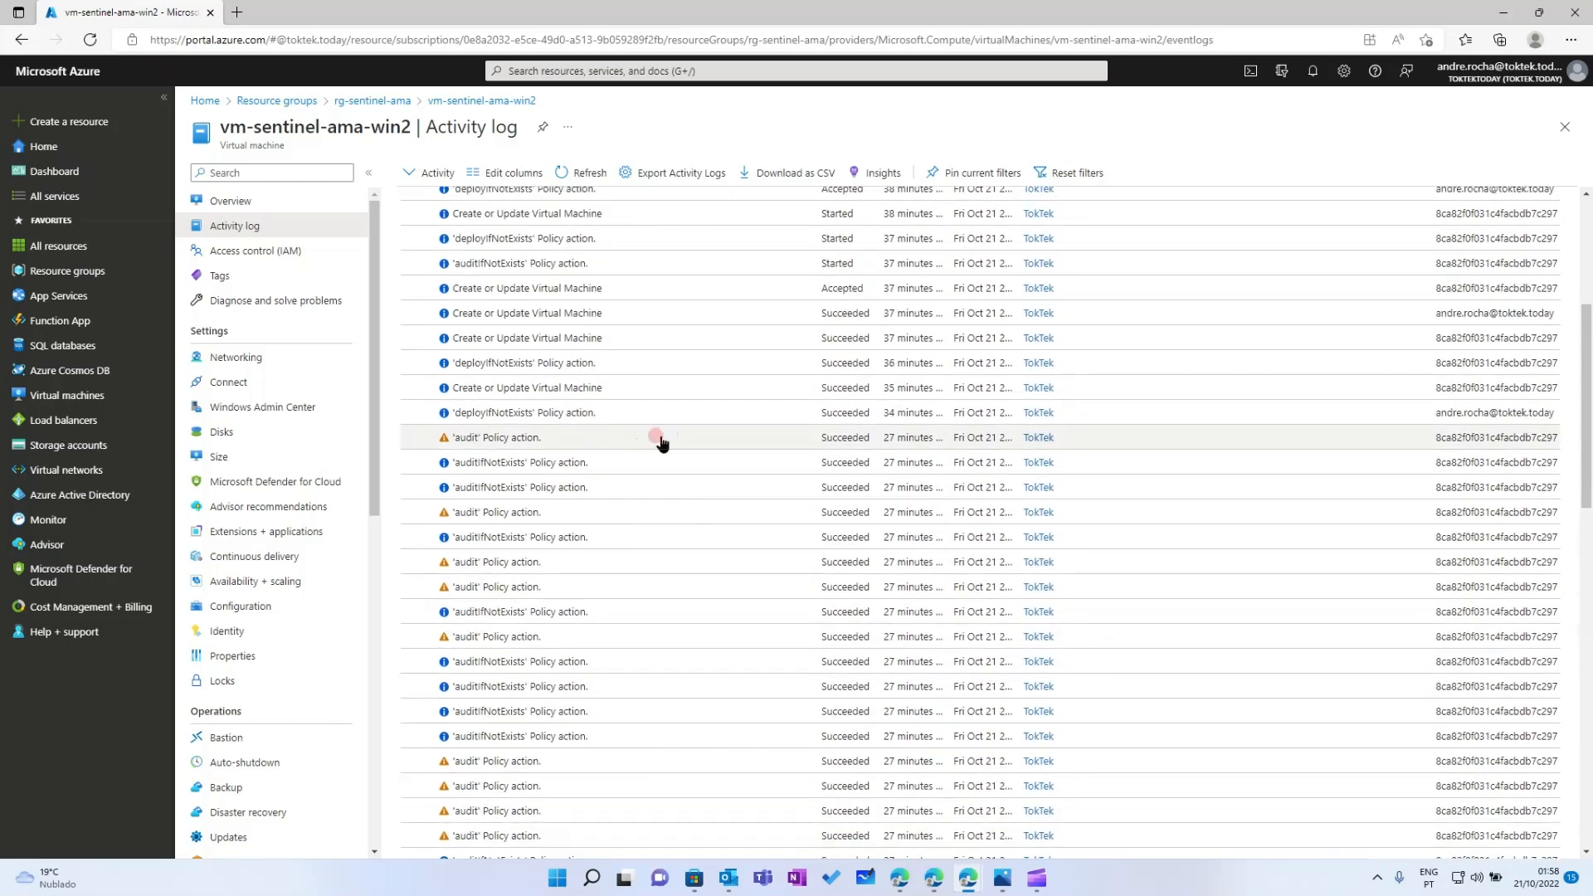
{"action": "scroll", "coordinate": [657, 439], "scroll_direction": "up", "scroll_amount": 5}
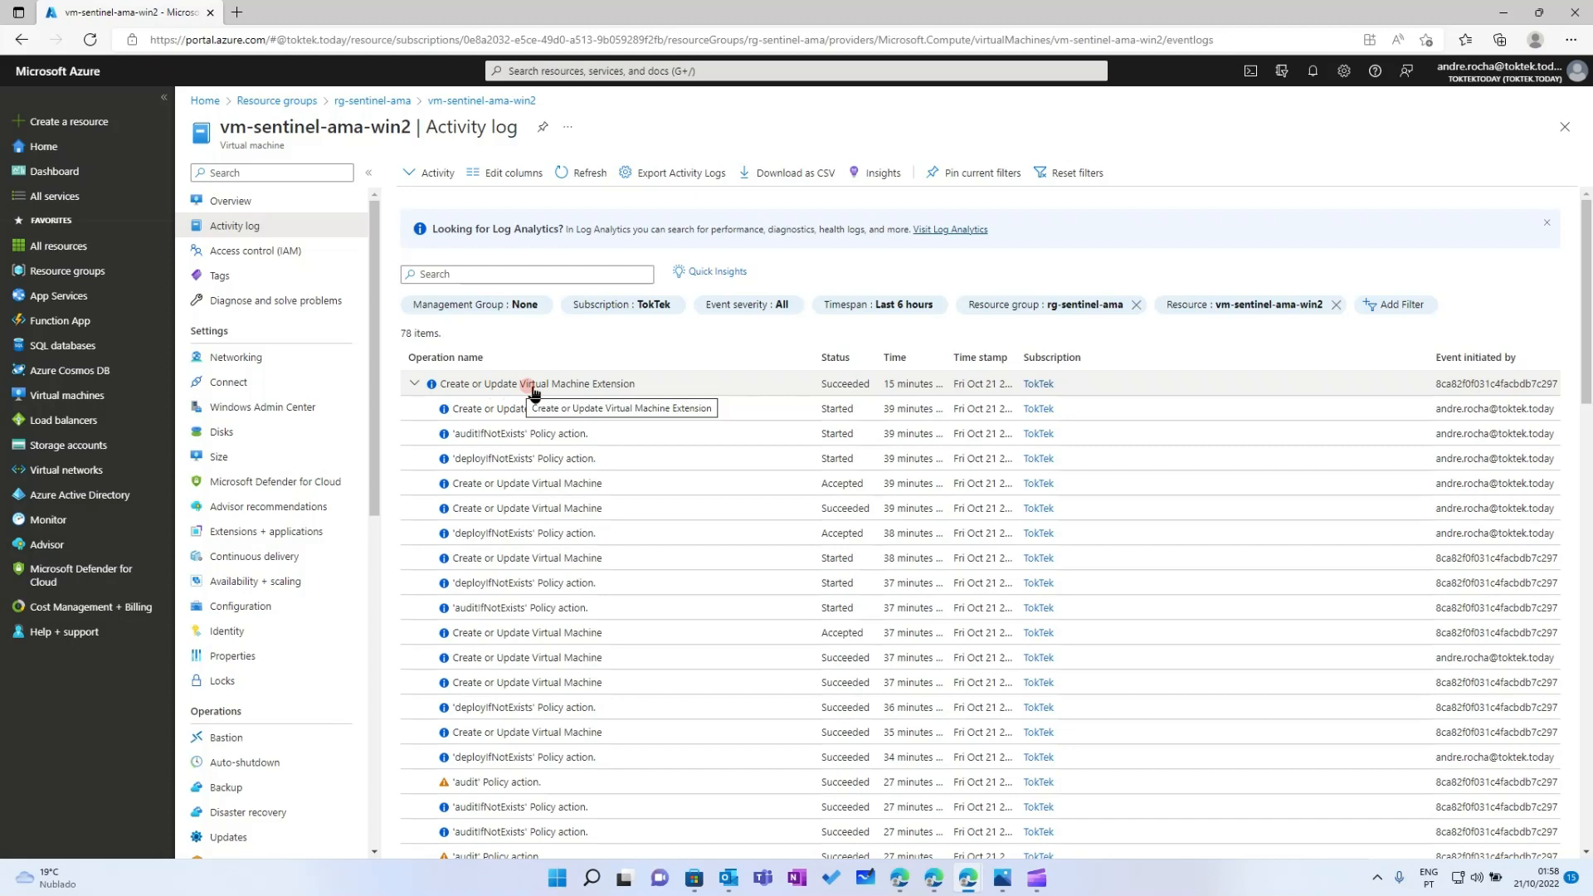
{"action": "left_click", "coordinate": [412, 386]}
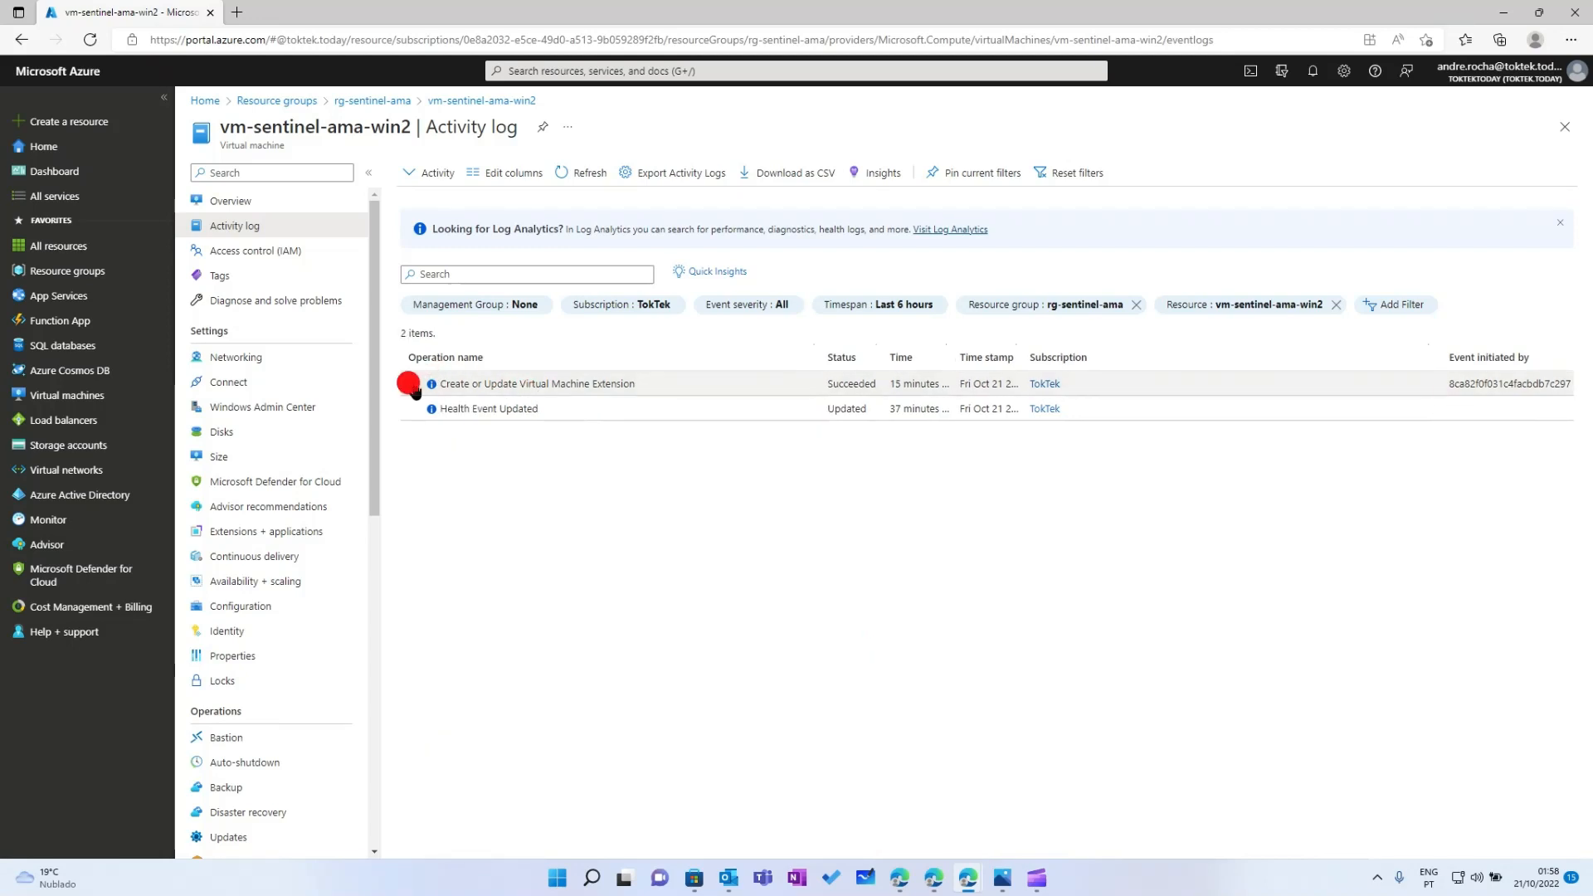
{"action": "left_click", "coordinate": [410, 387]}
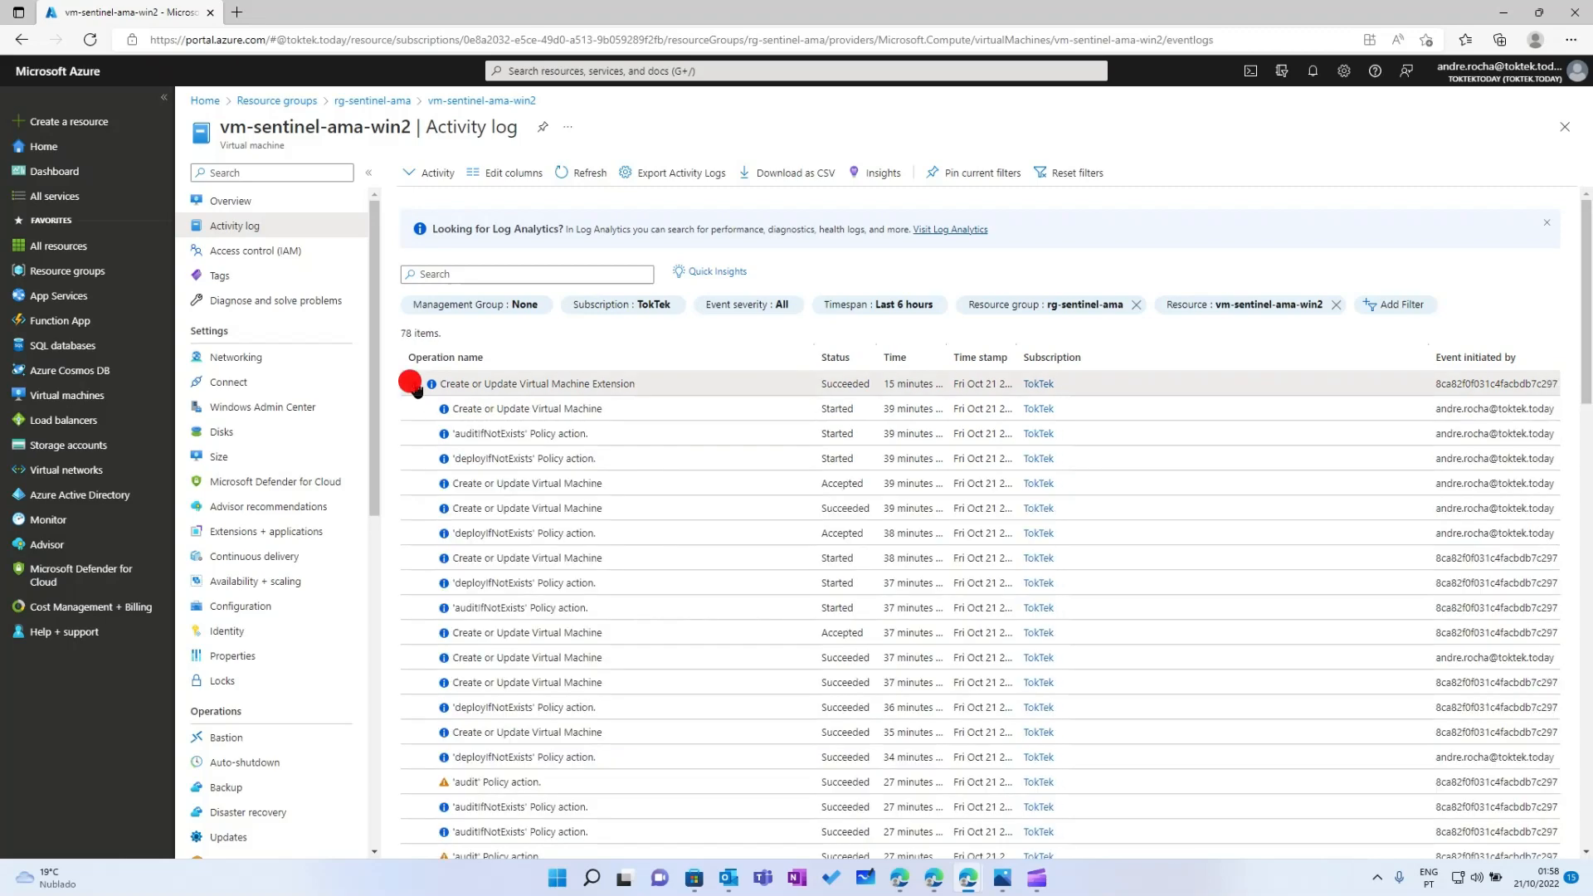
{"action": "left_click", "coordinate": [412, 387]}
{"action": "left_click", "coordinate": [414, 387]}
{"action": "scroll", "coordinate": [643, 535], "scroll_direction": "down", "scroll_amount": 15}
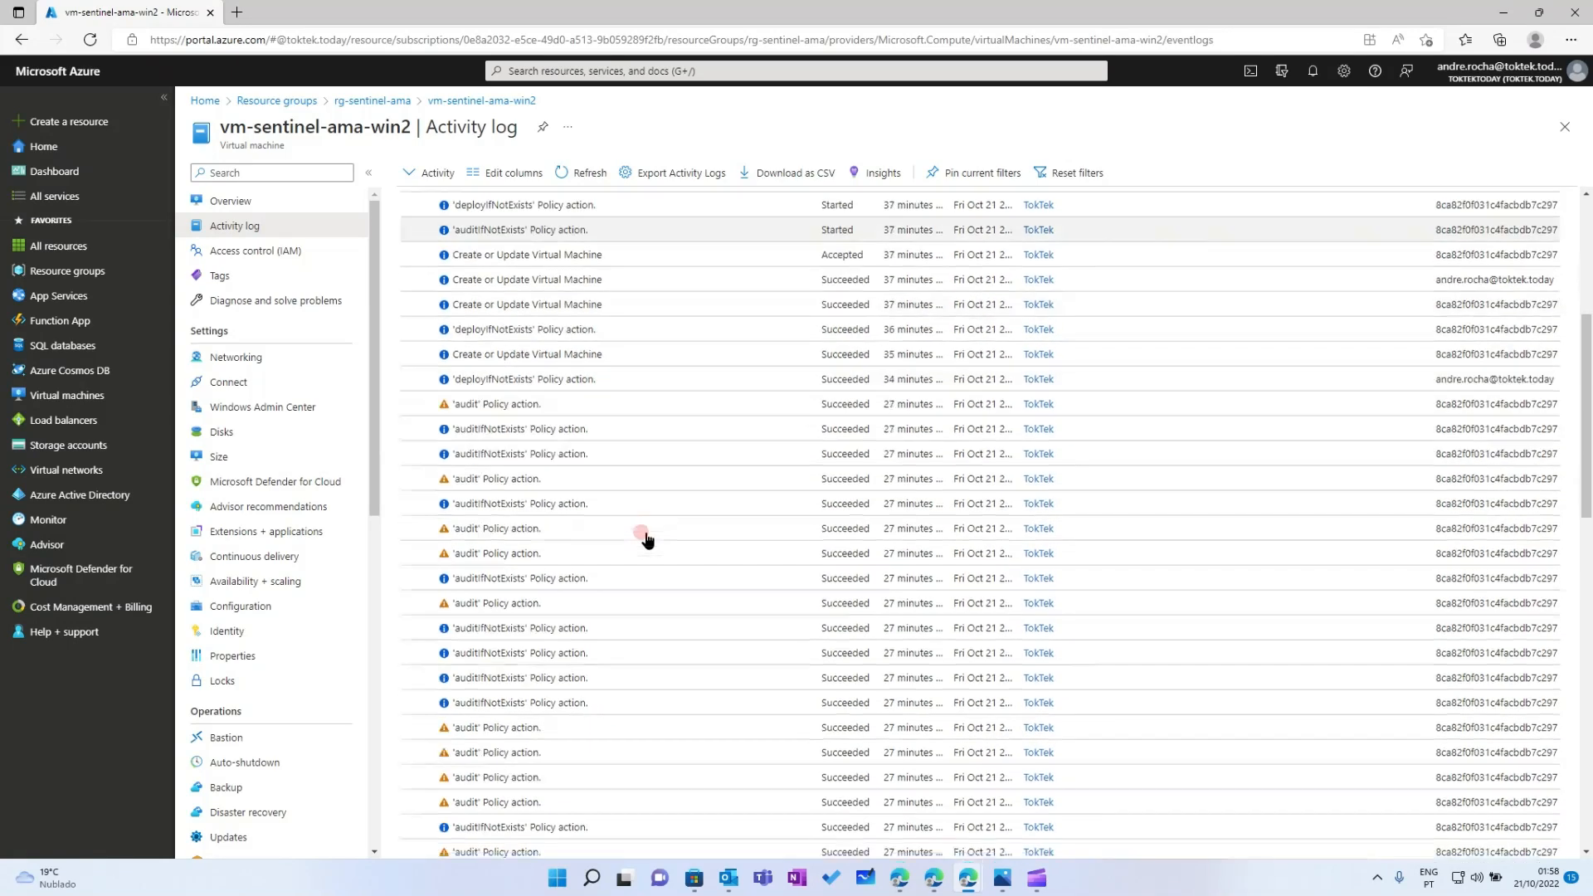
{"action": "scroll", "coordinate": [646, 535], "scroll_direction": "up", "scroll_amount": 10}
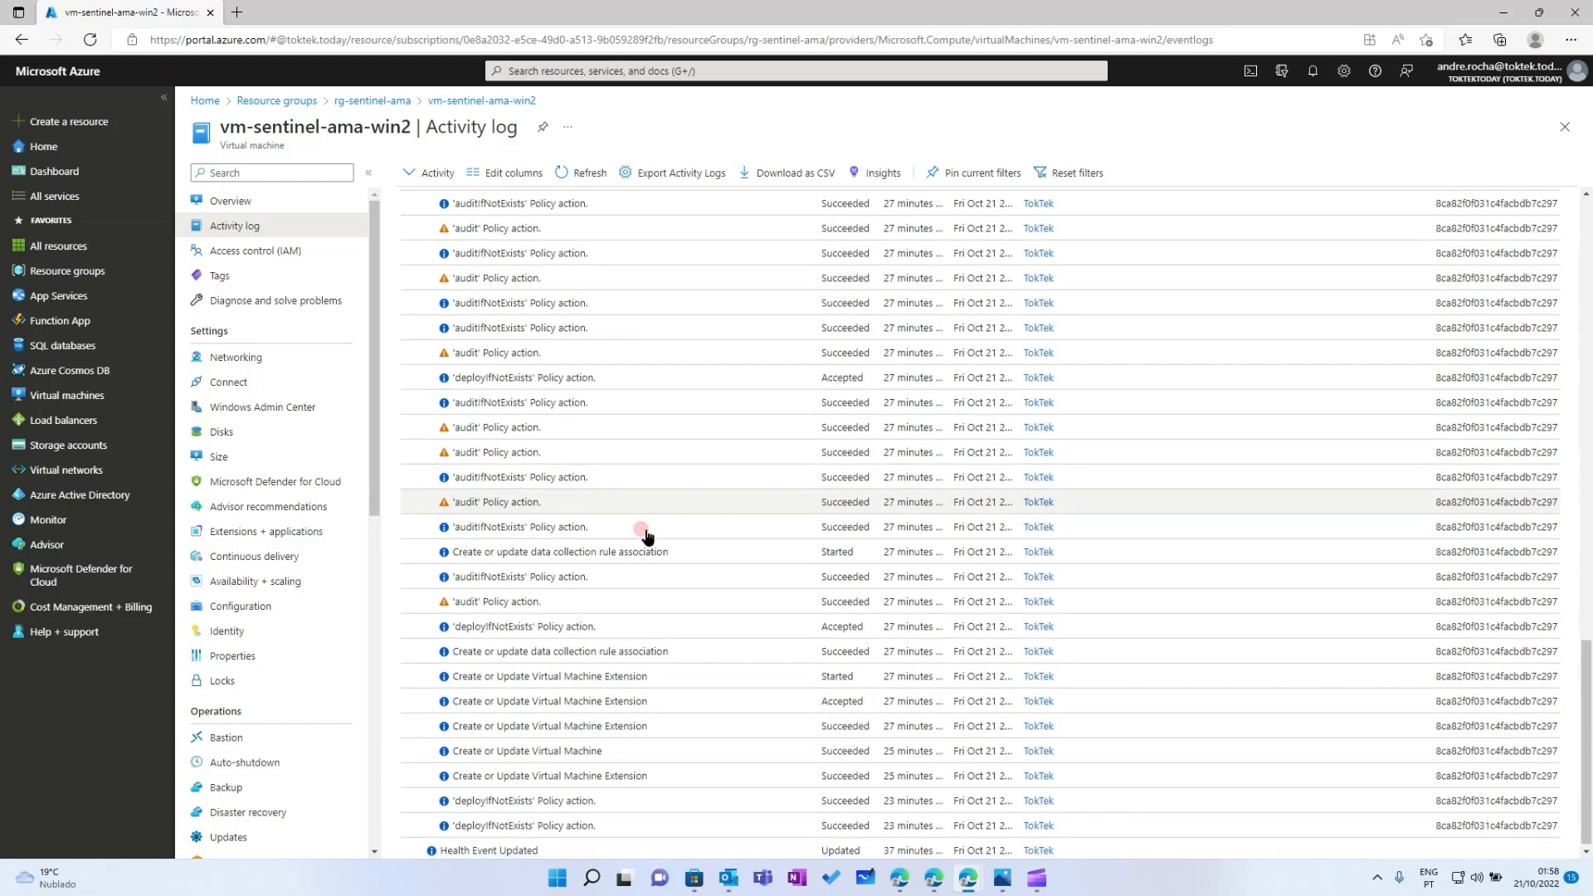
{"action": "scroll", "coordinate": [452, 253], "scroll_direction": "up", "scroll_amount": 5}
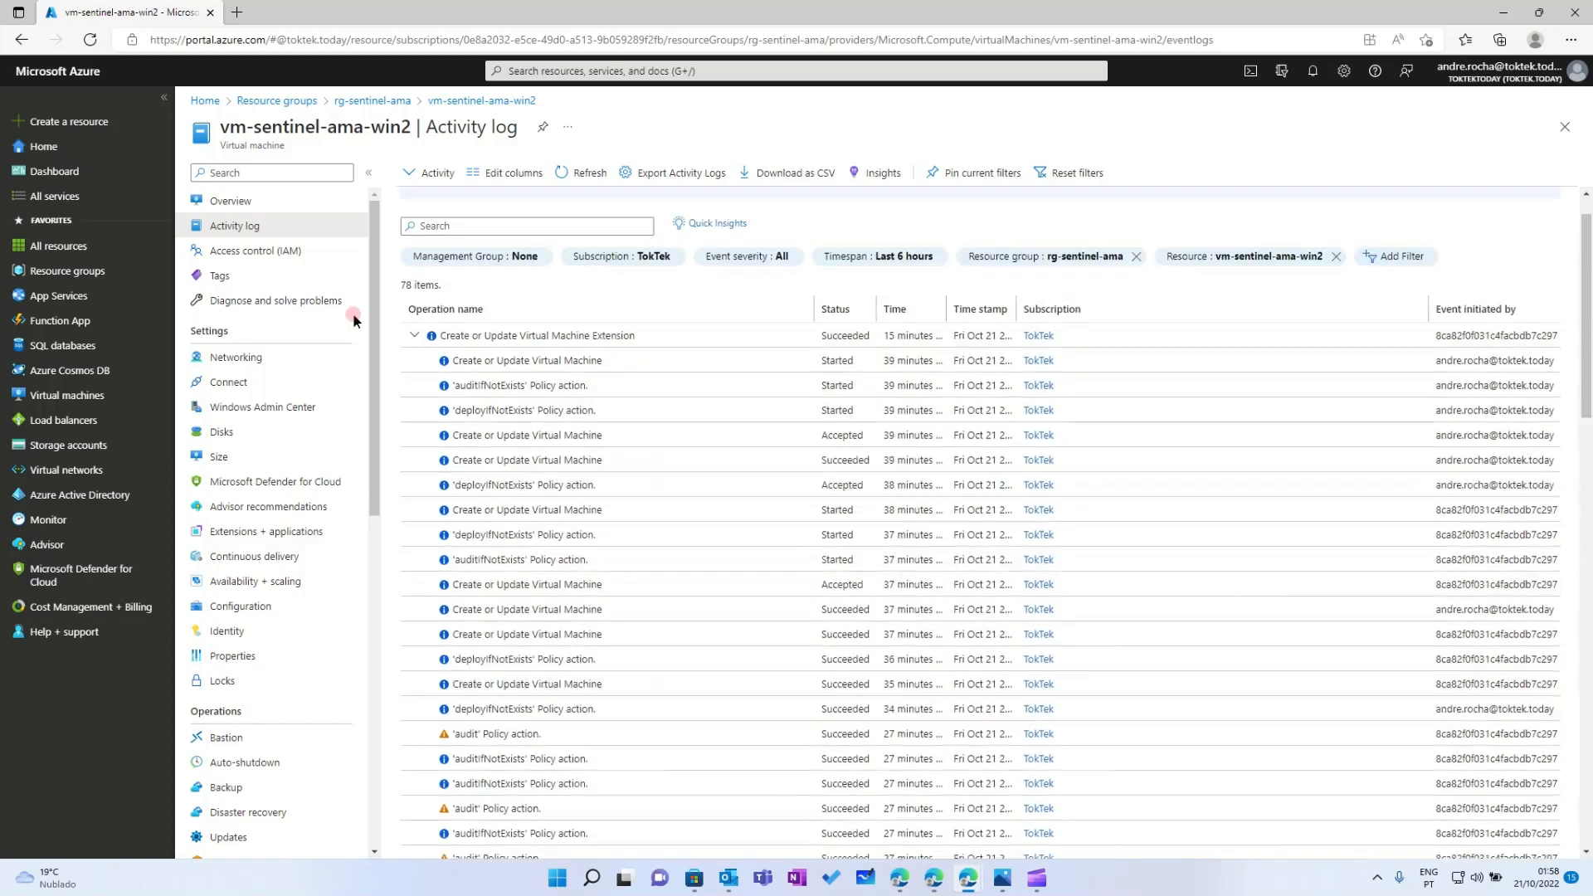
Review vm-sentinel-ama's activity log, then go to the Microsoft Sentinel workspaces list showing log-sentinel-ama
{"action": "left_click", "coordinate": [50, 270]}
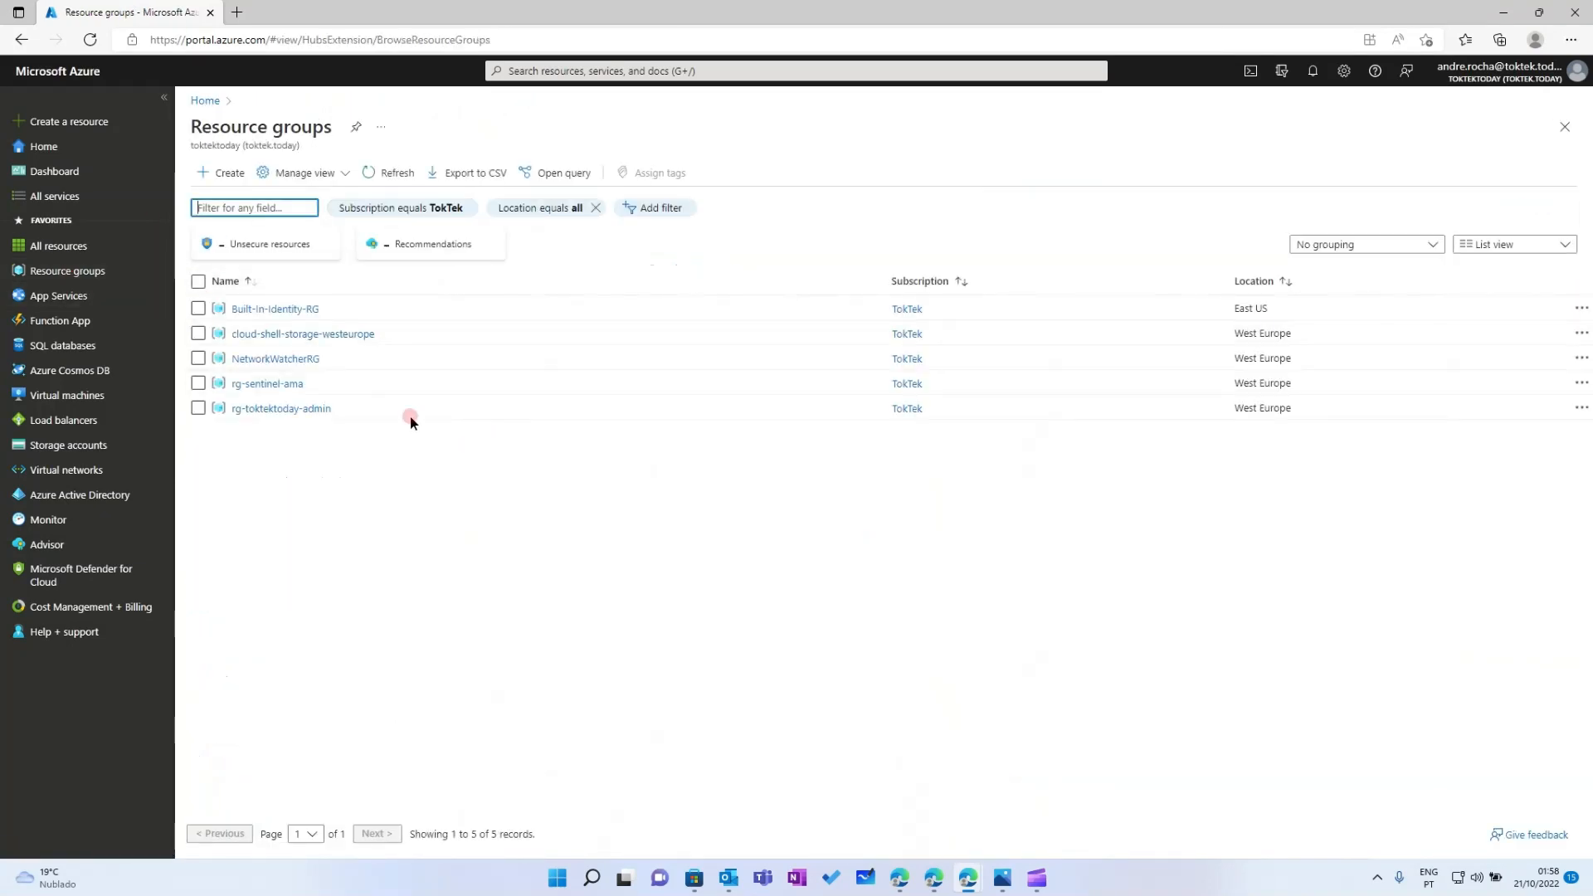
{"action": "left_click", "coordinate": [277, 380]}
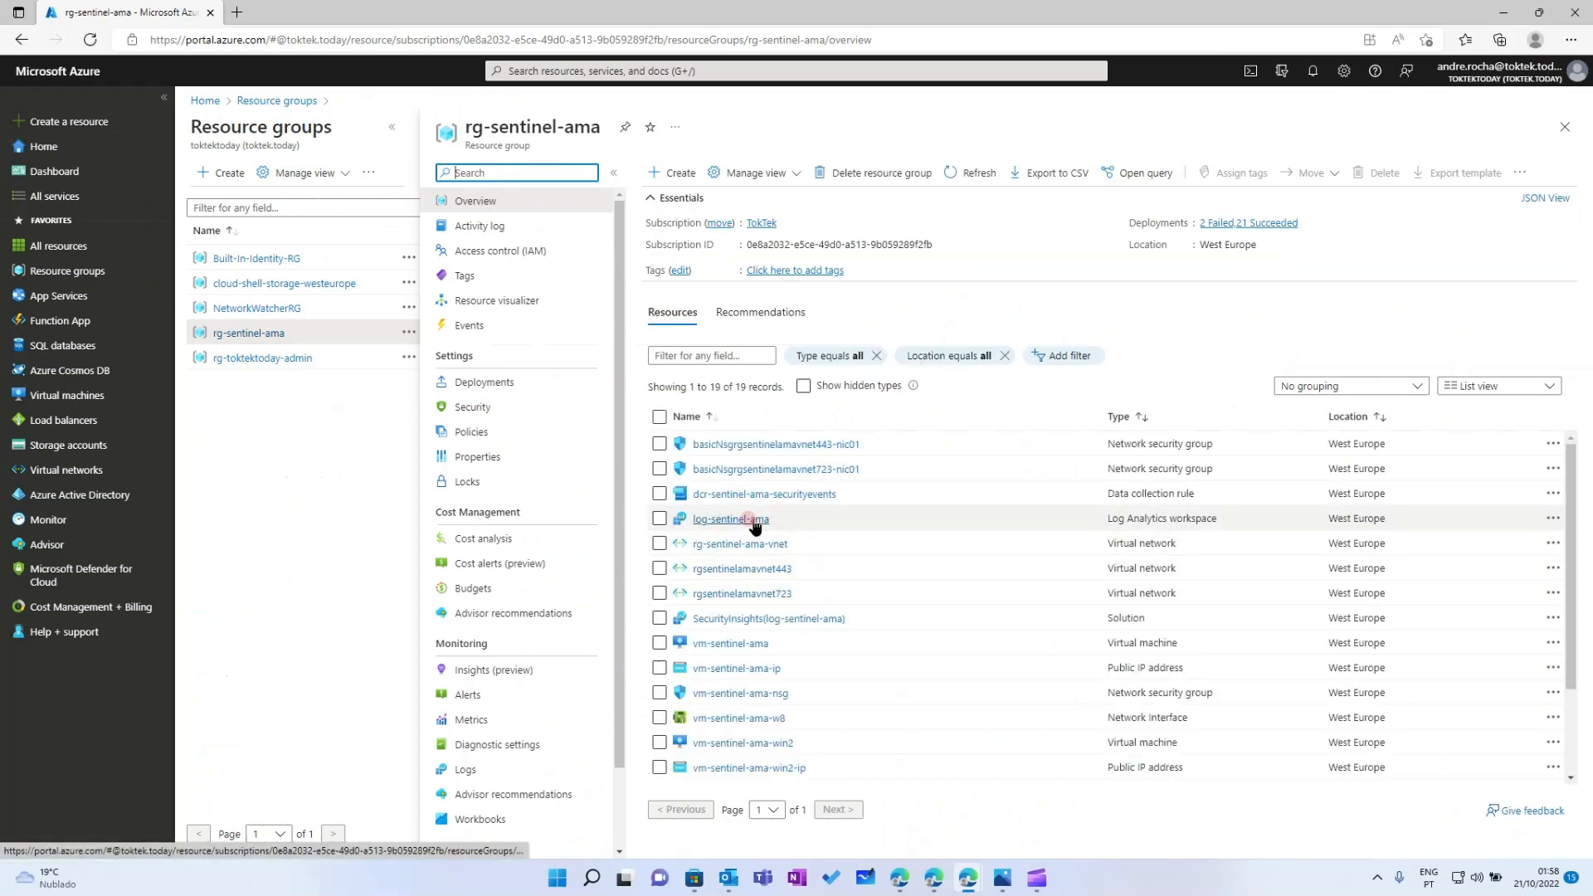
{"action": "left_click", "coordinate": [751, 521]}
{"action": "left_click", "coordinate": [34, 270]}
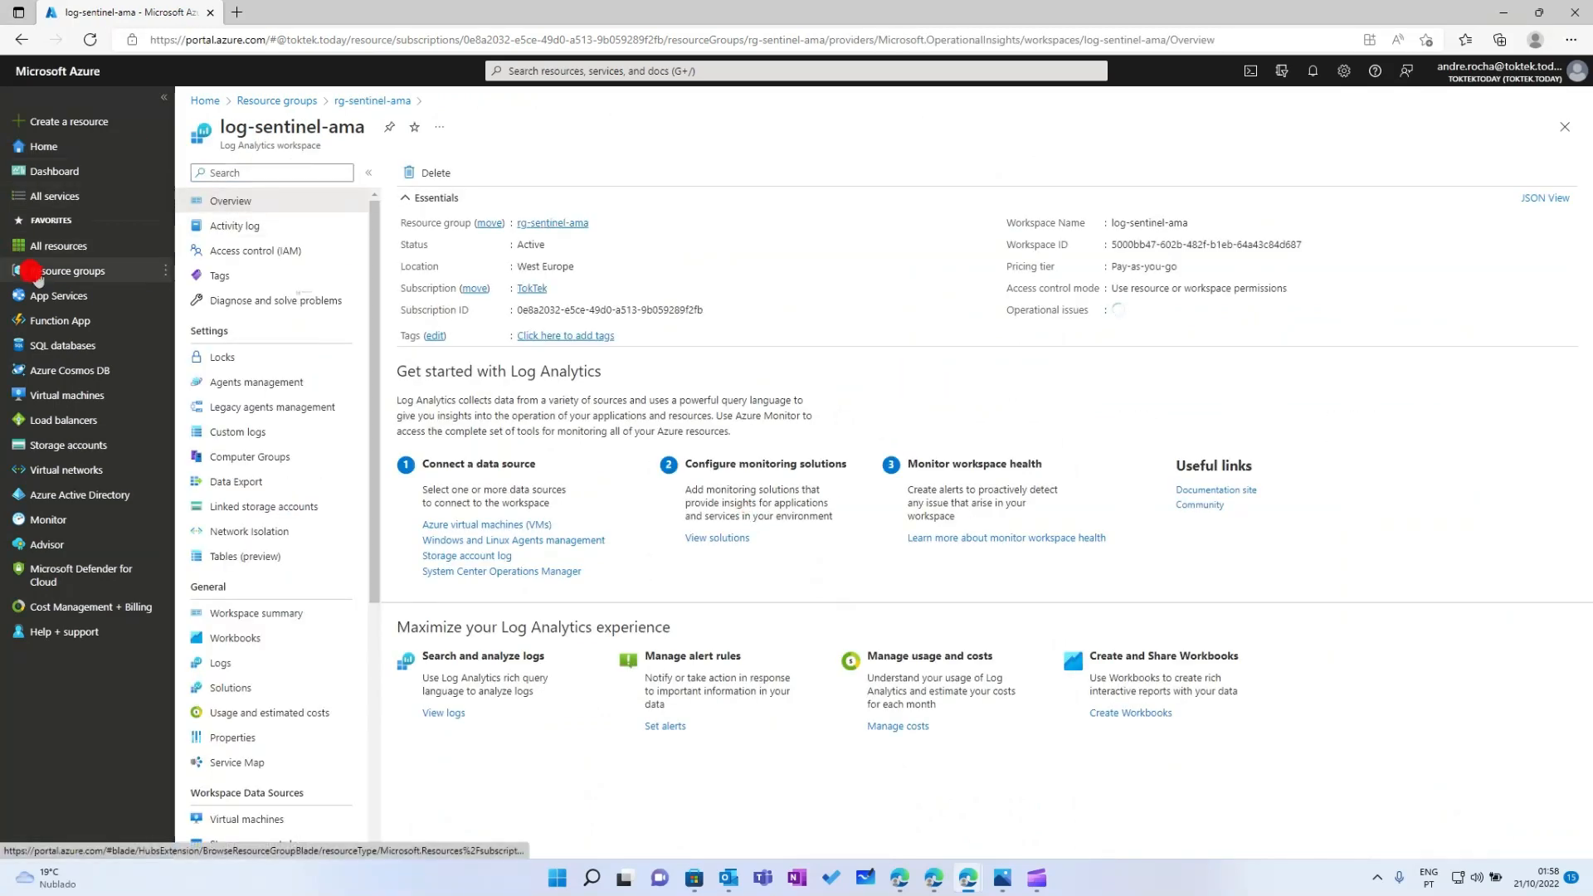
{"action": "left_click", "coordinate": [256, 389]}
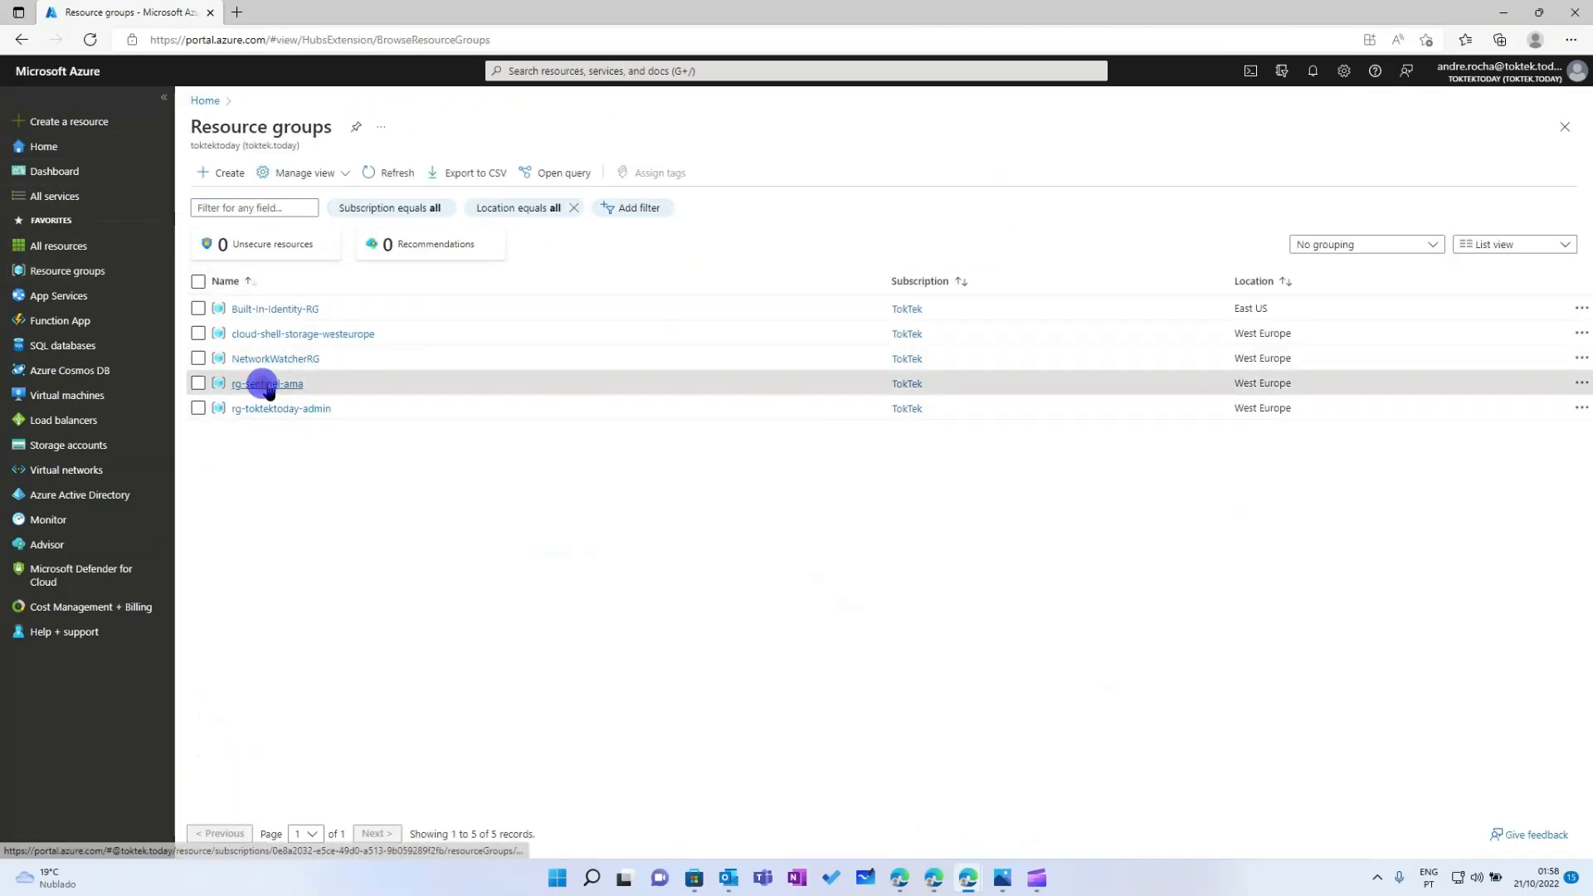
{"action": "left_click", "coordinate": [749, 519]}
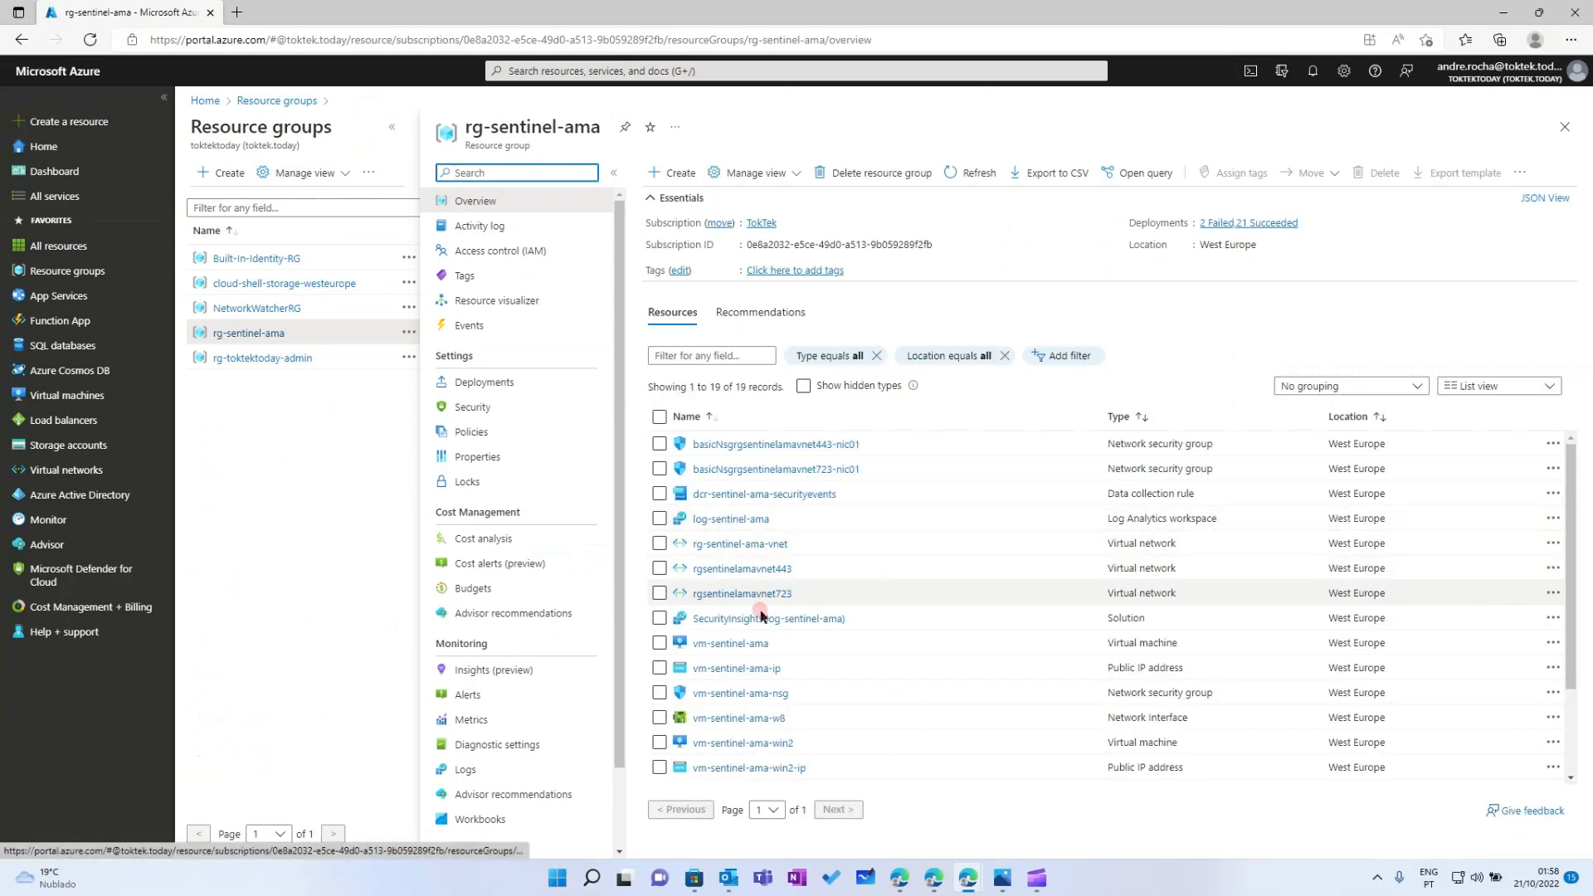
{"action": "left_click", "coordinate": [741, 644]}
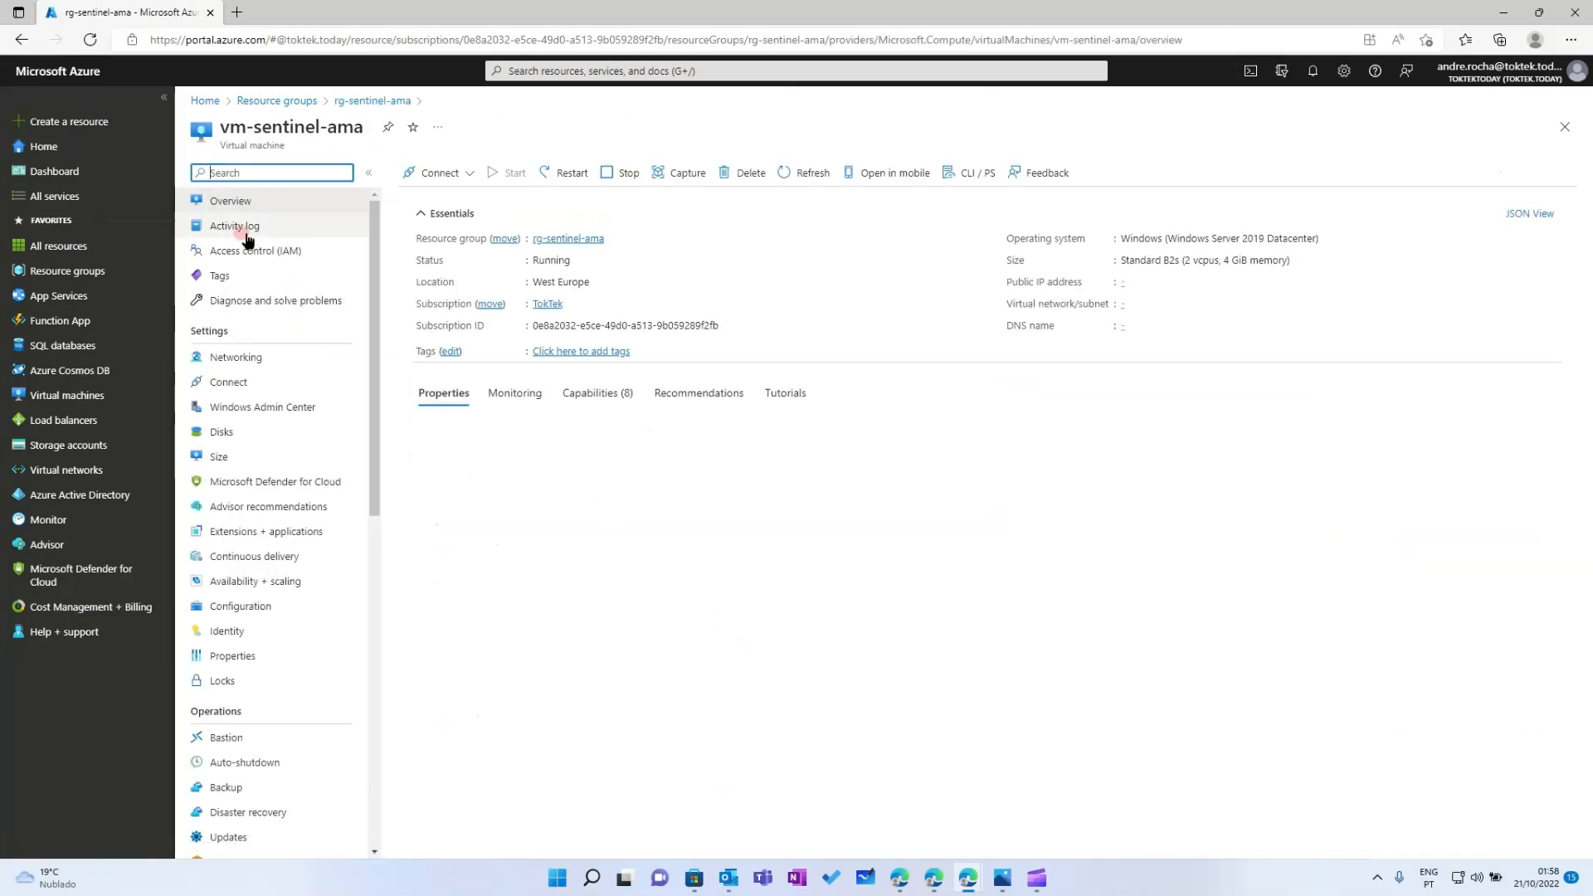
{"action": "left_click", "coordinate": [253, 228]}
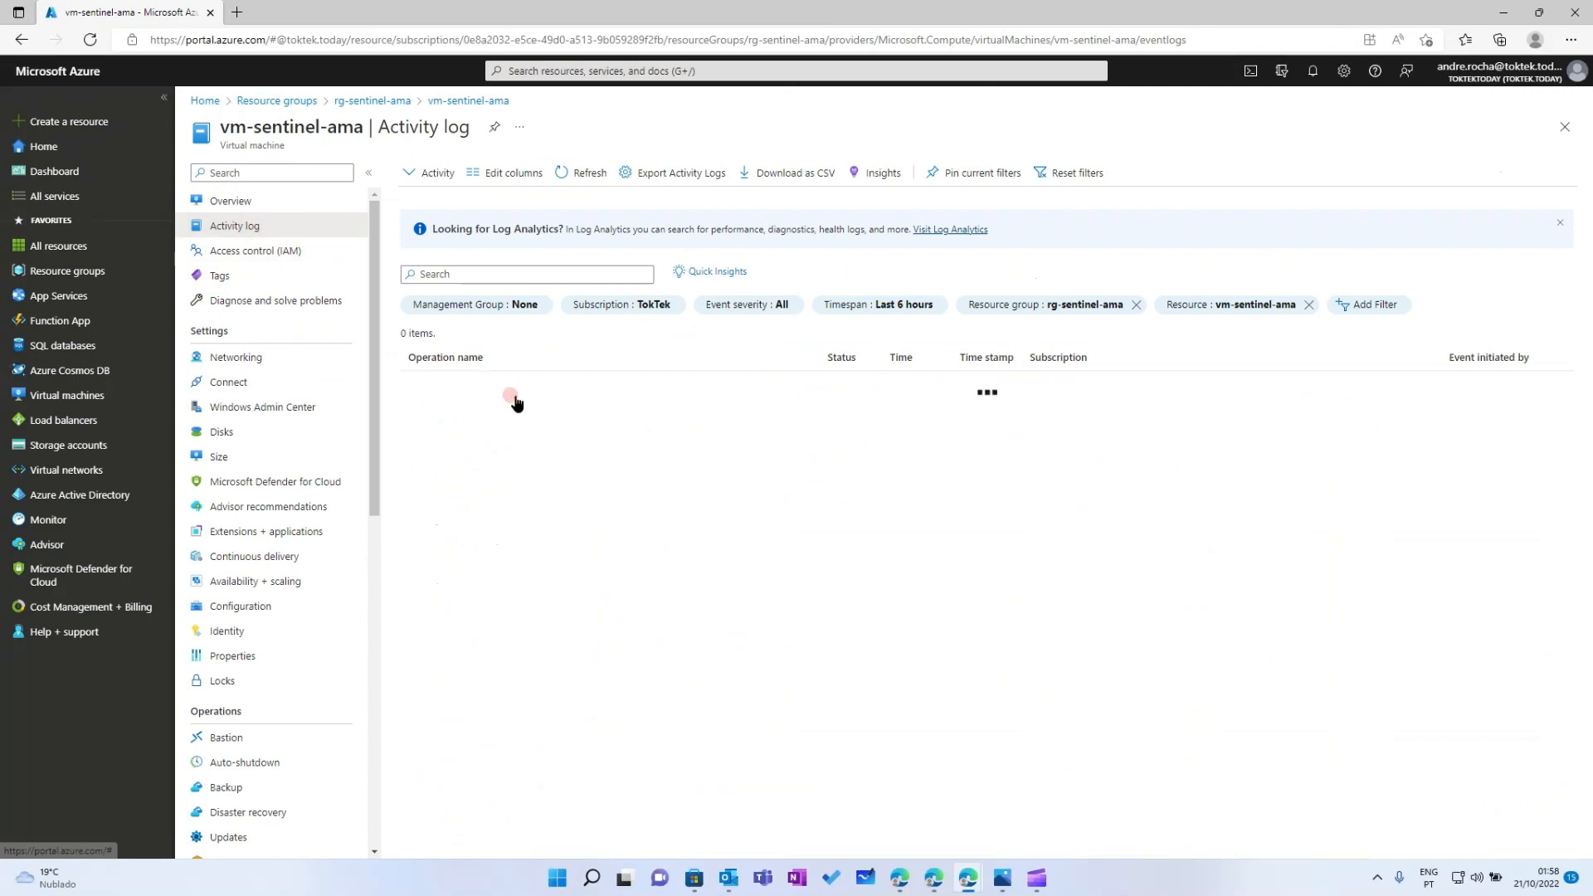
{"action": "left_click", "coordinate": [512, 398]}
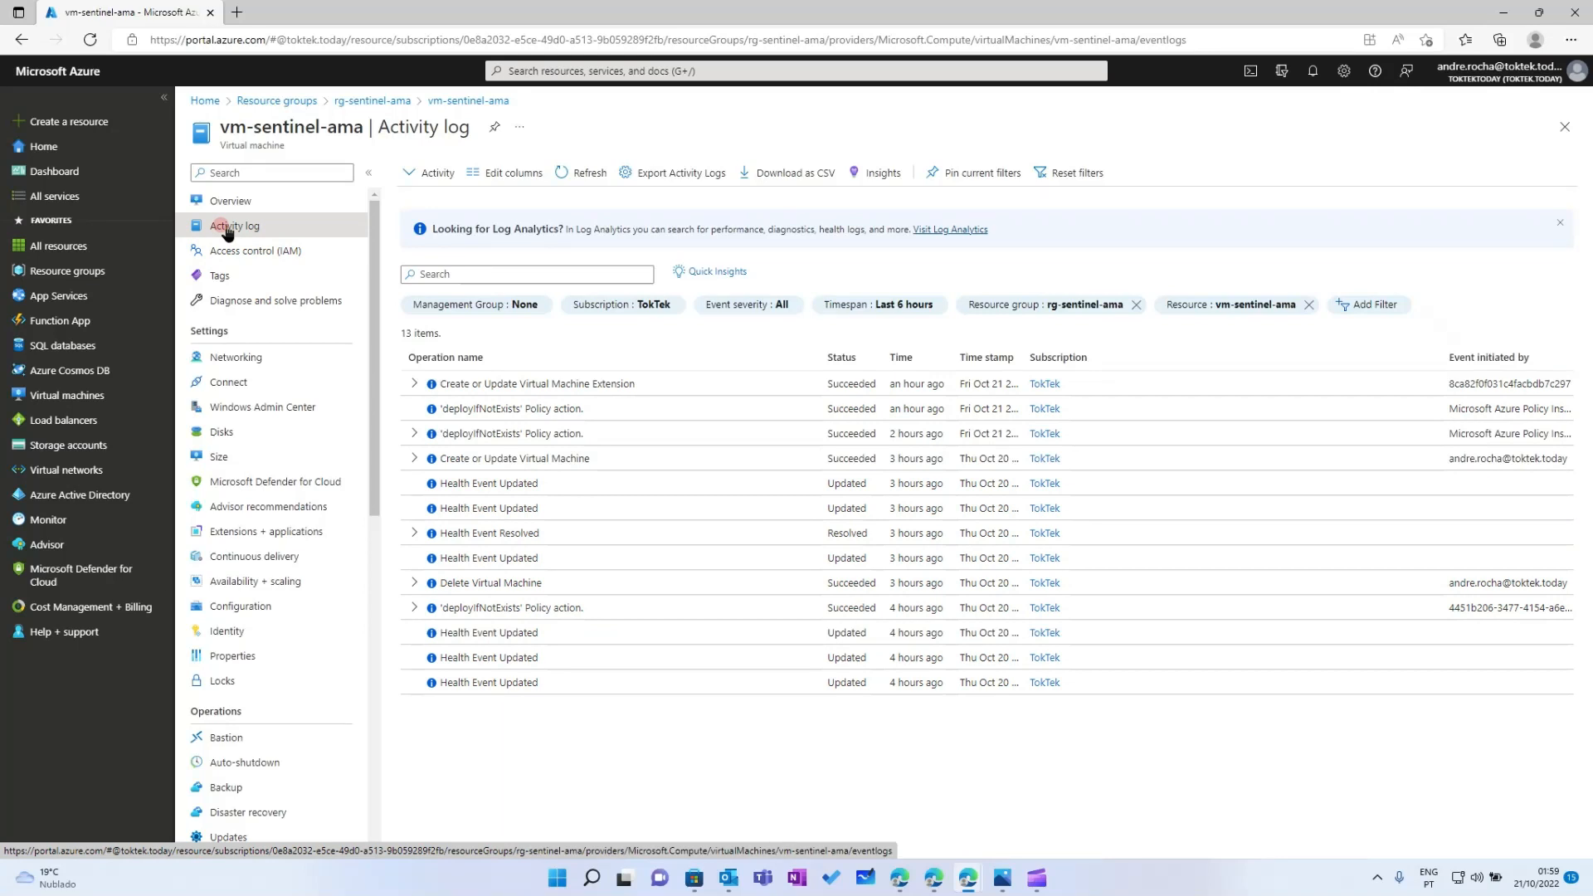
{"action": "left_click", "coordinate": [535, 70]}
{"action": "left_click", "coordinate": [670, 282]}
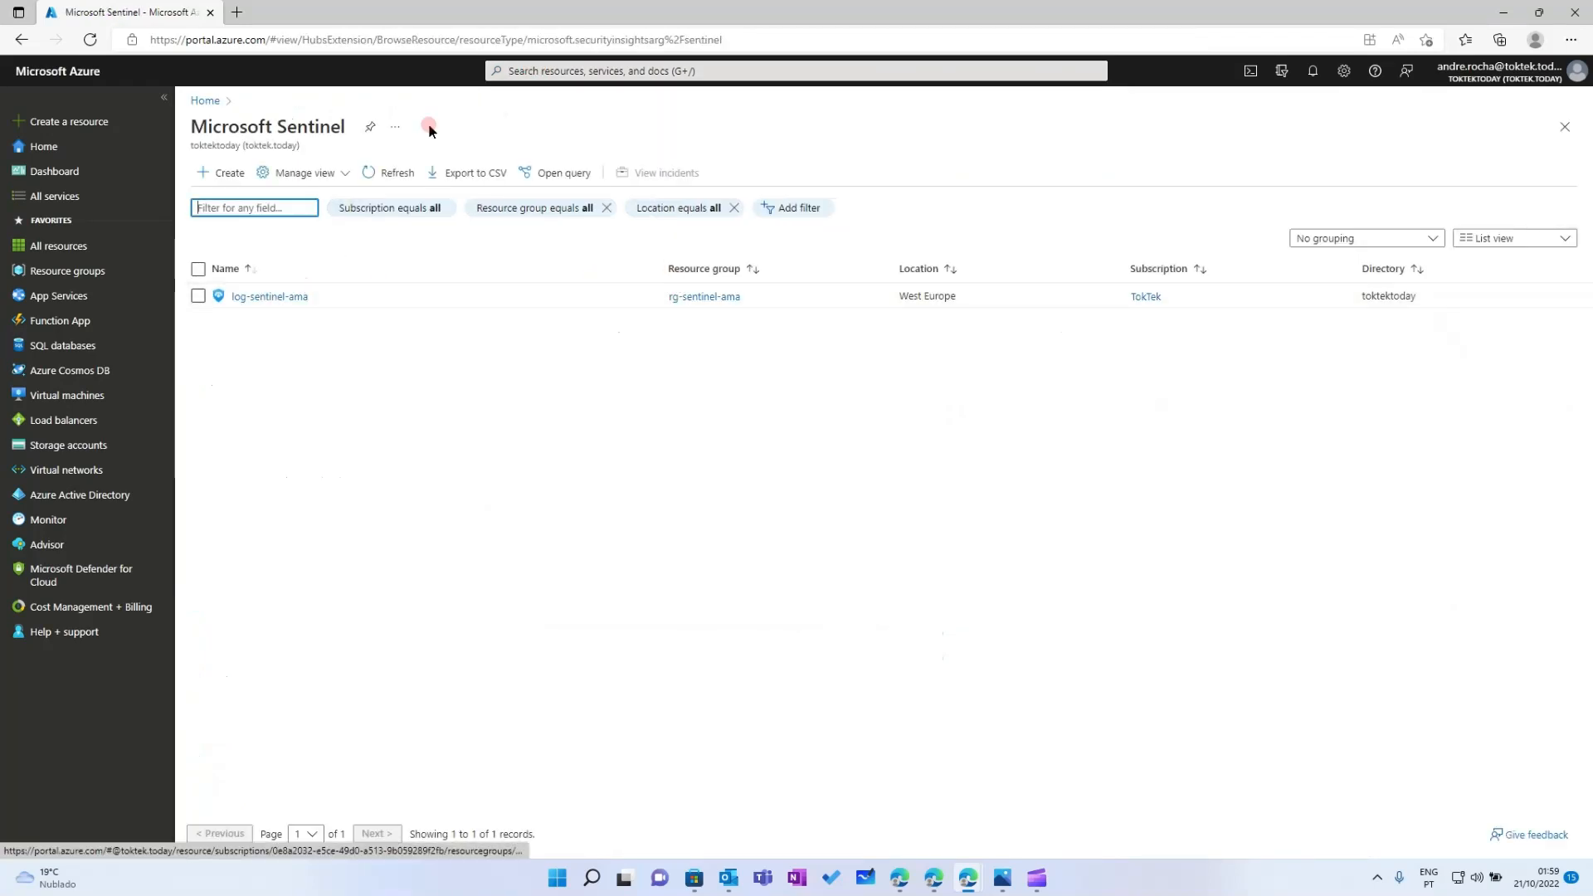
Refresh Policy compliance (Azure Monitor Agent initiative still 67%) and return to Microsoft Sentinel workspaces
{"action": "left_click", "coordinate": [521, 71]}
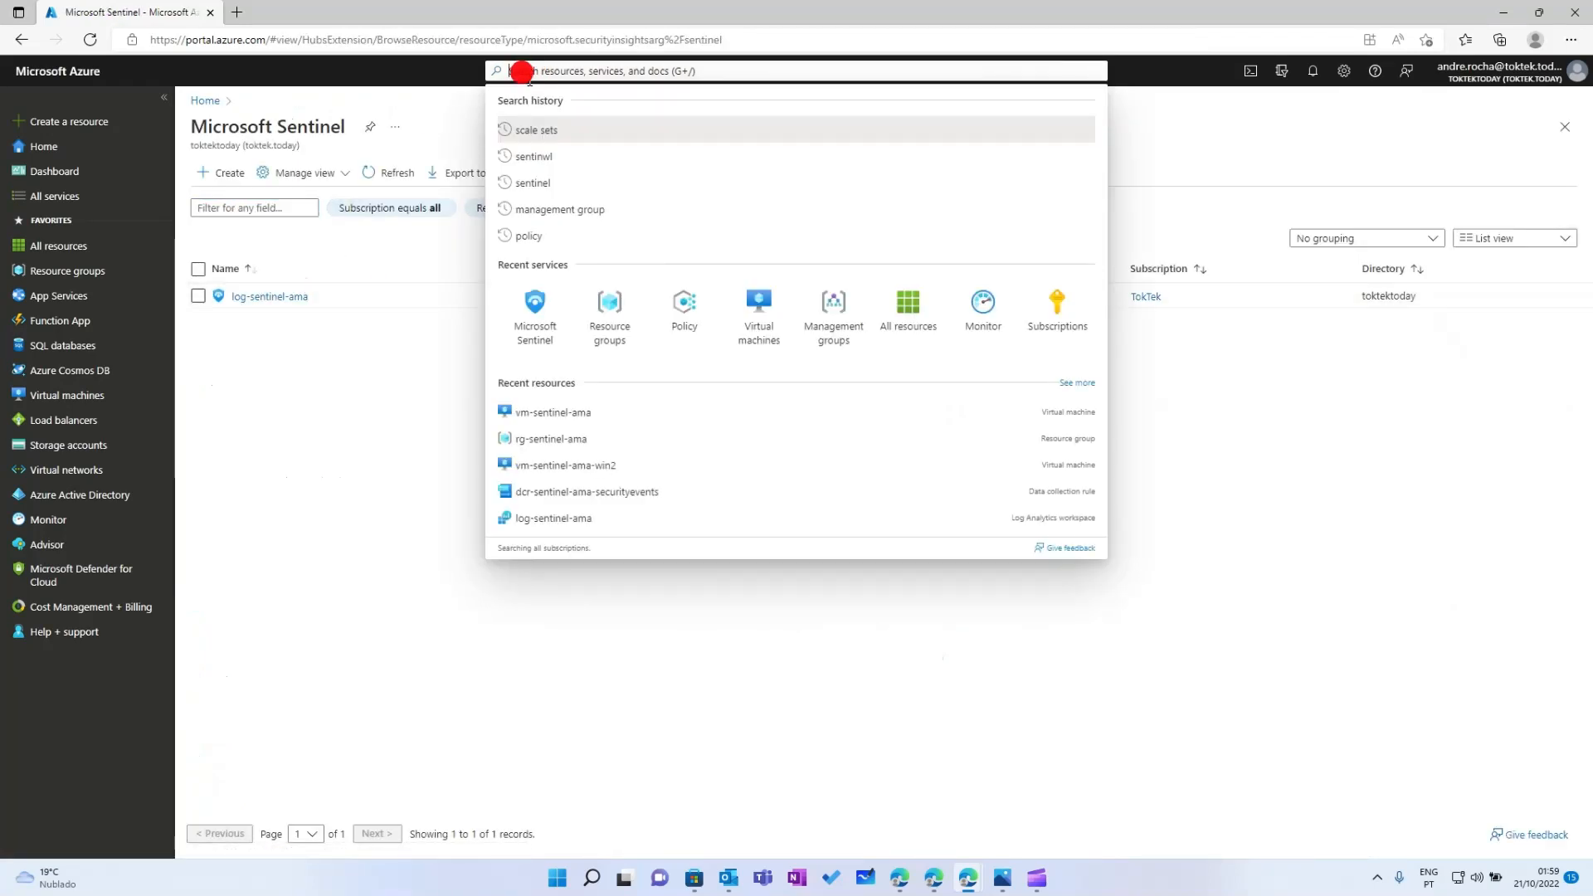
{"action": "left_click", "coordinate": [694, 311]}
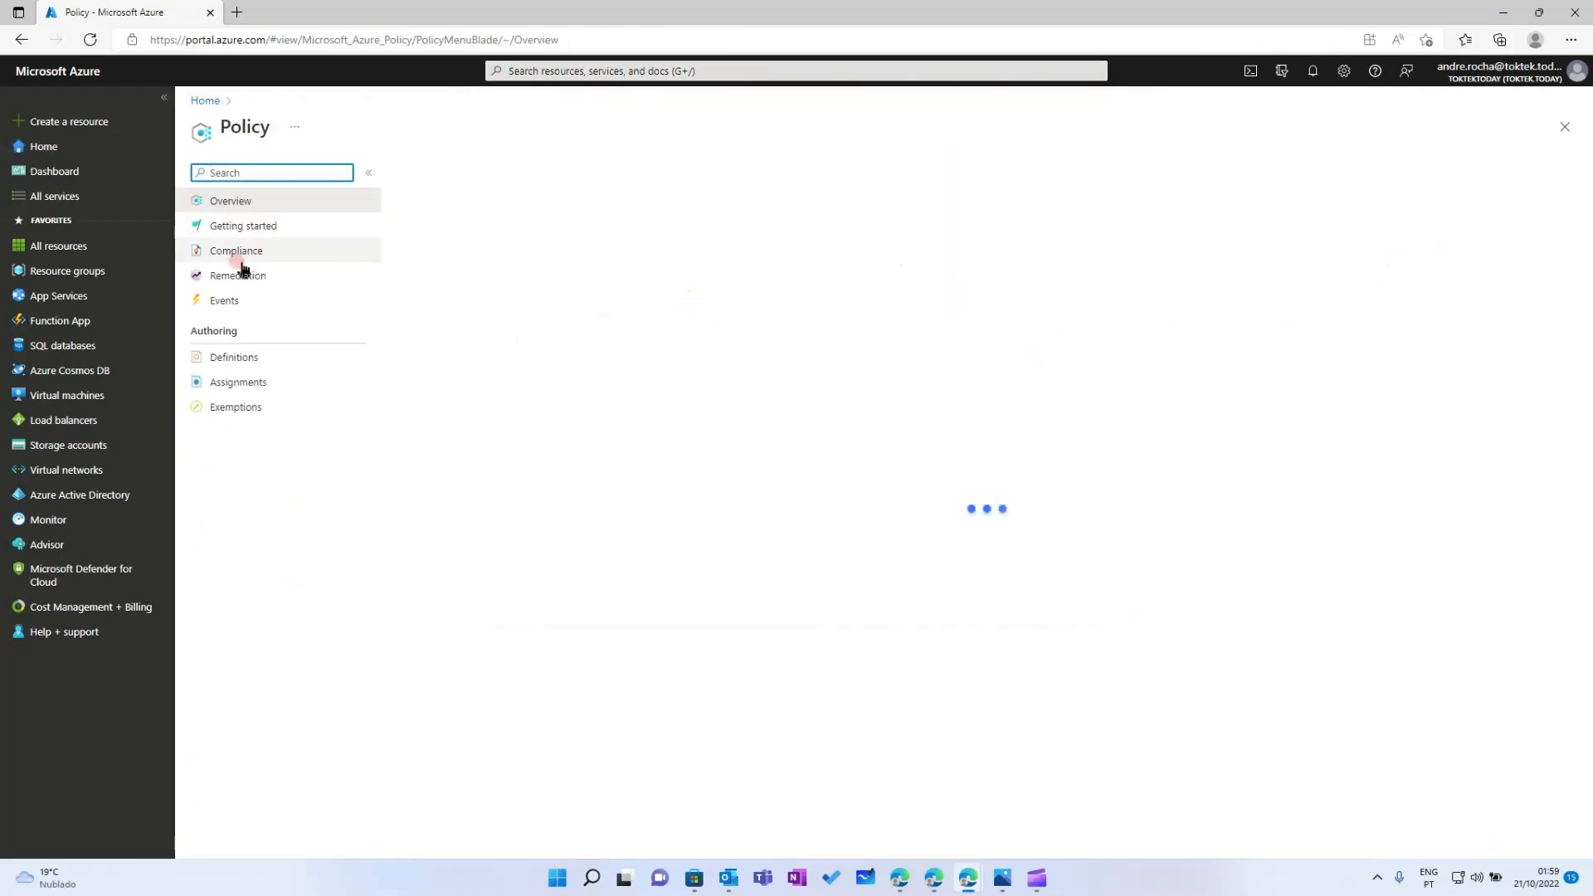
{"action": "left_click", "coordinate": [249, 251]}
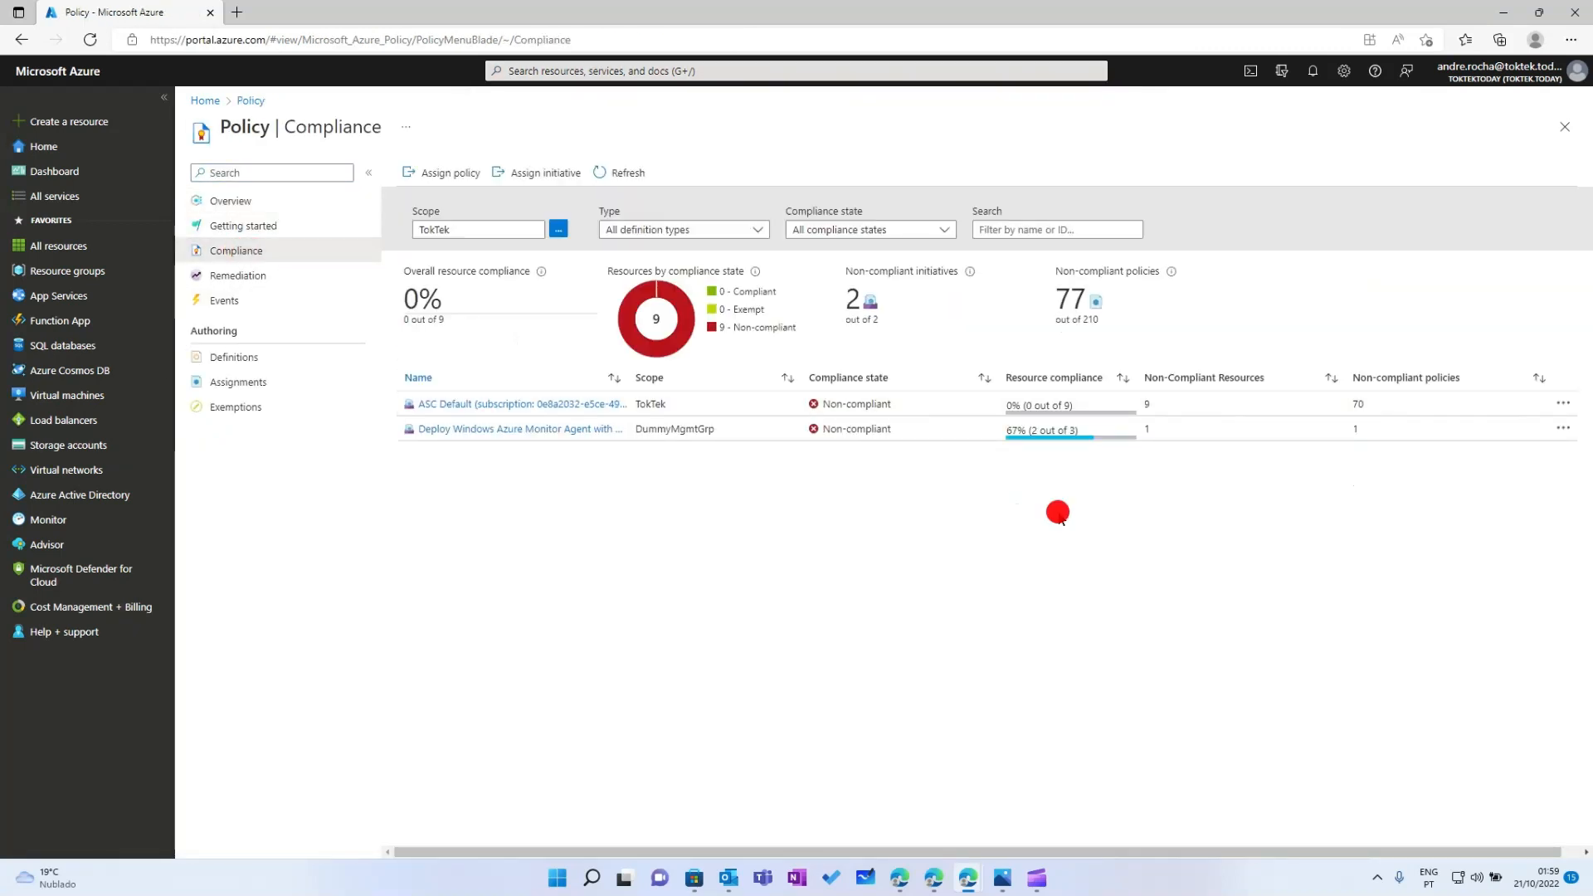
{"action": "left_click", "coordinate": [614, 171]}
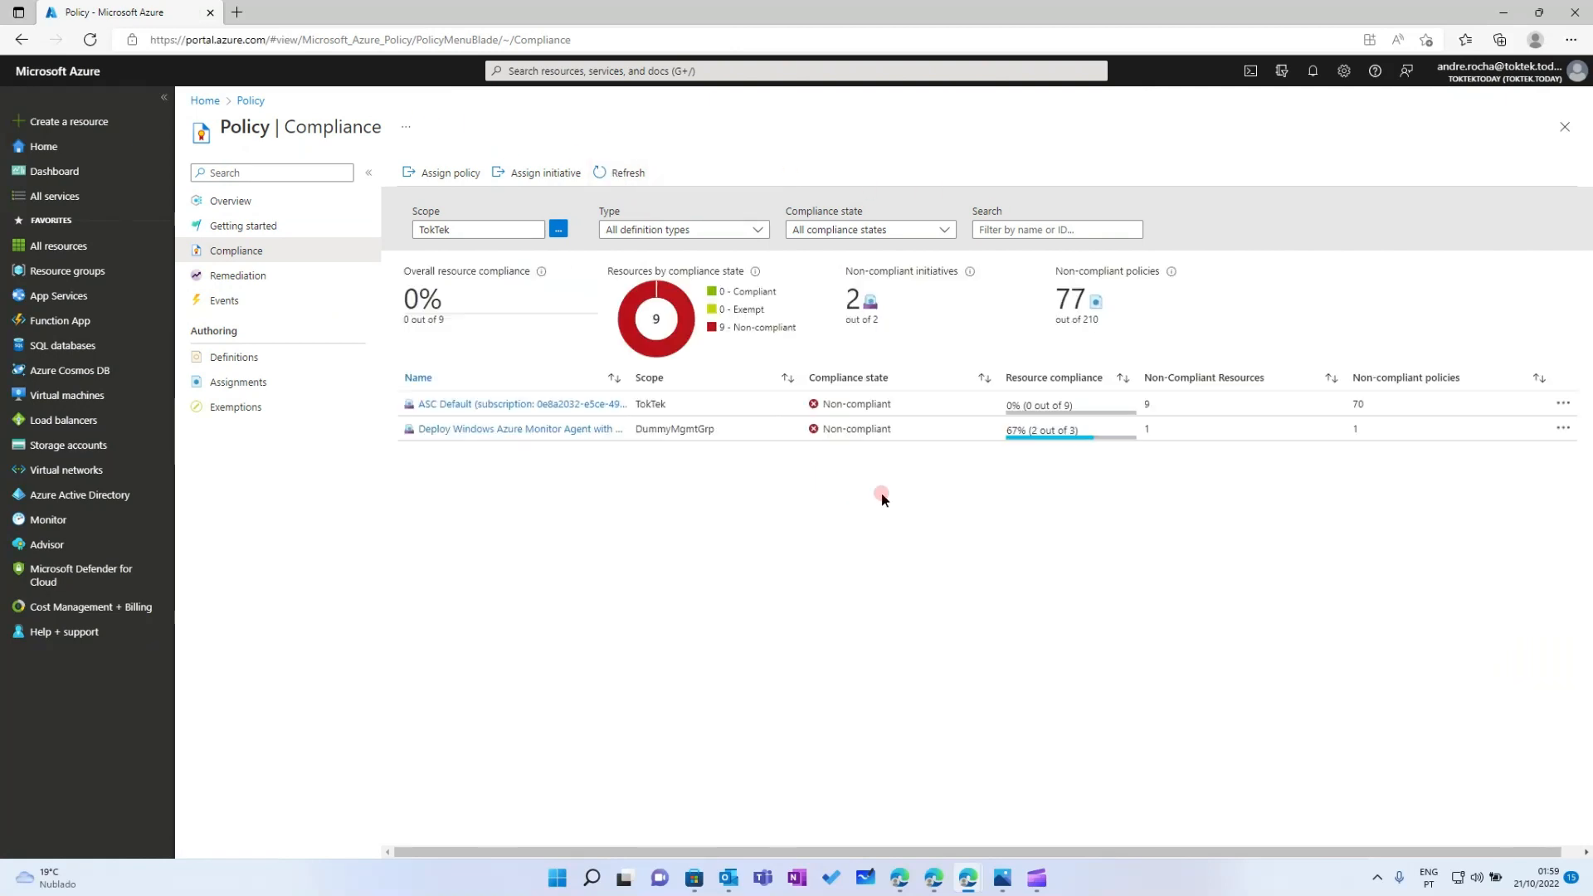
{"action": "left_click", "coordinate": [574, 72]}
{"action": "left_click", "coordinate": [610, 303]}
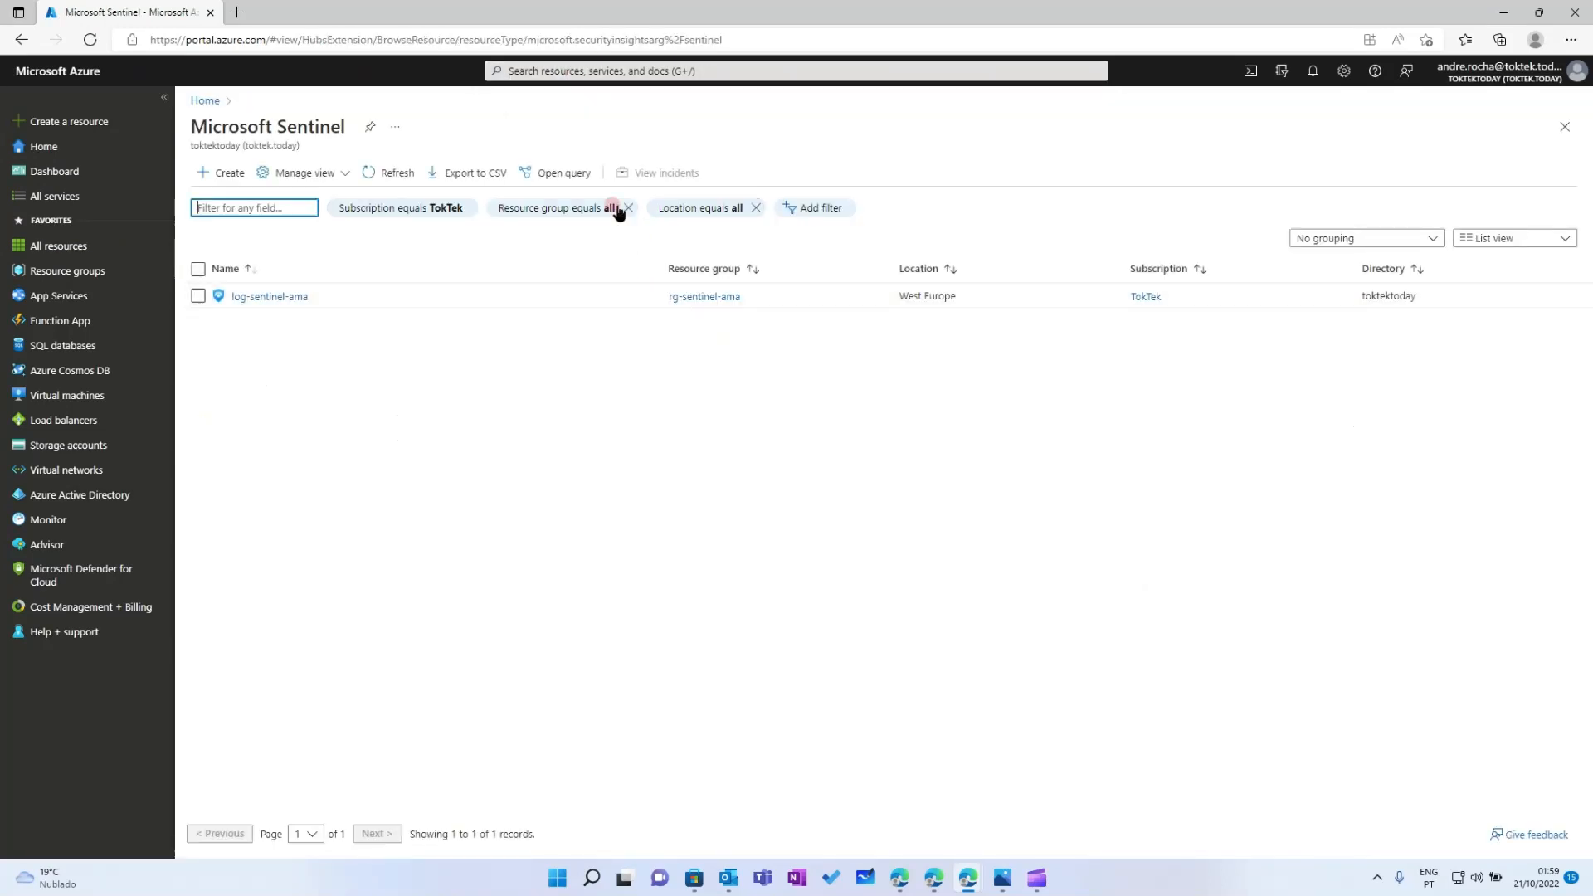
Filter log-sentinel-ama's data connectors by 'ama' and open the Windows Security Events via AMA page, showing Connected with 42 events
{"action": "left_click", "coordinate": [278, 298]}
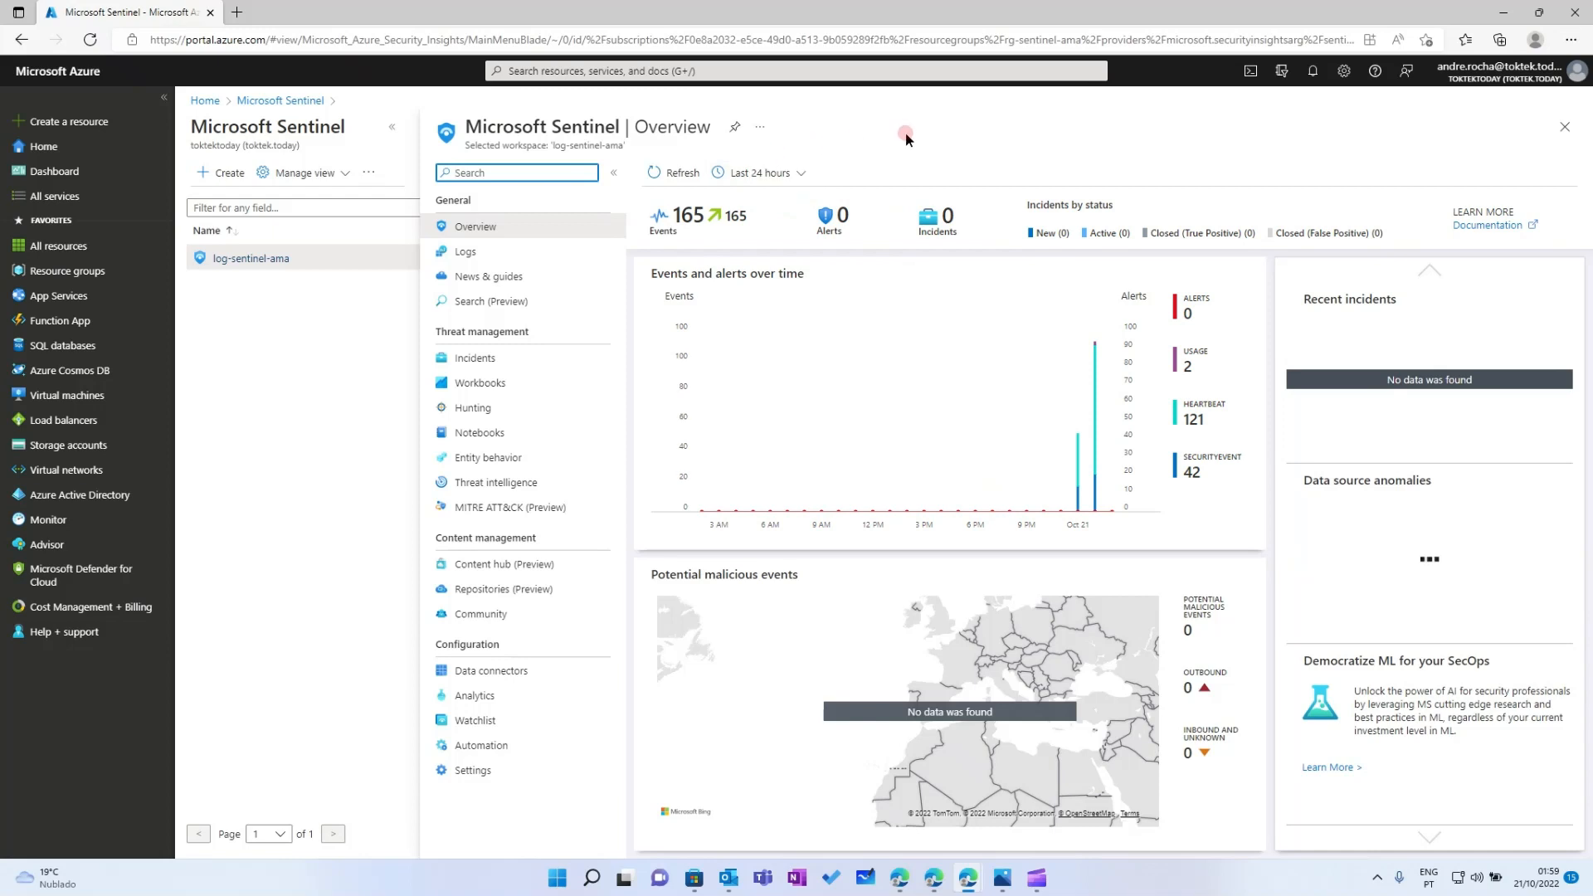
{"action": "left_click", "coordinate": [467, 671]}
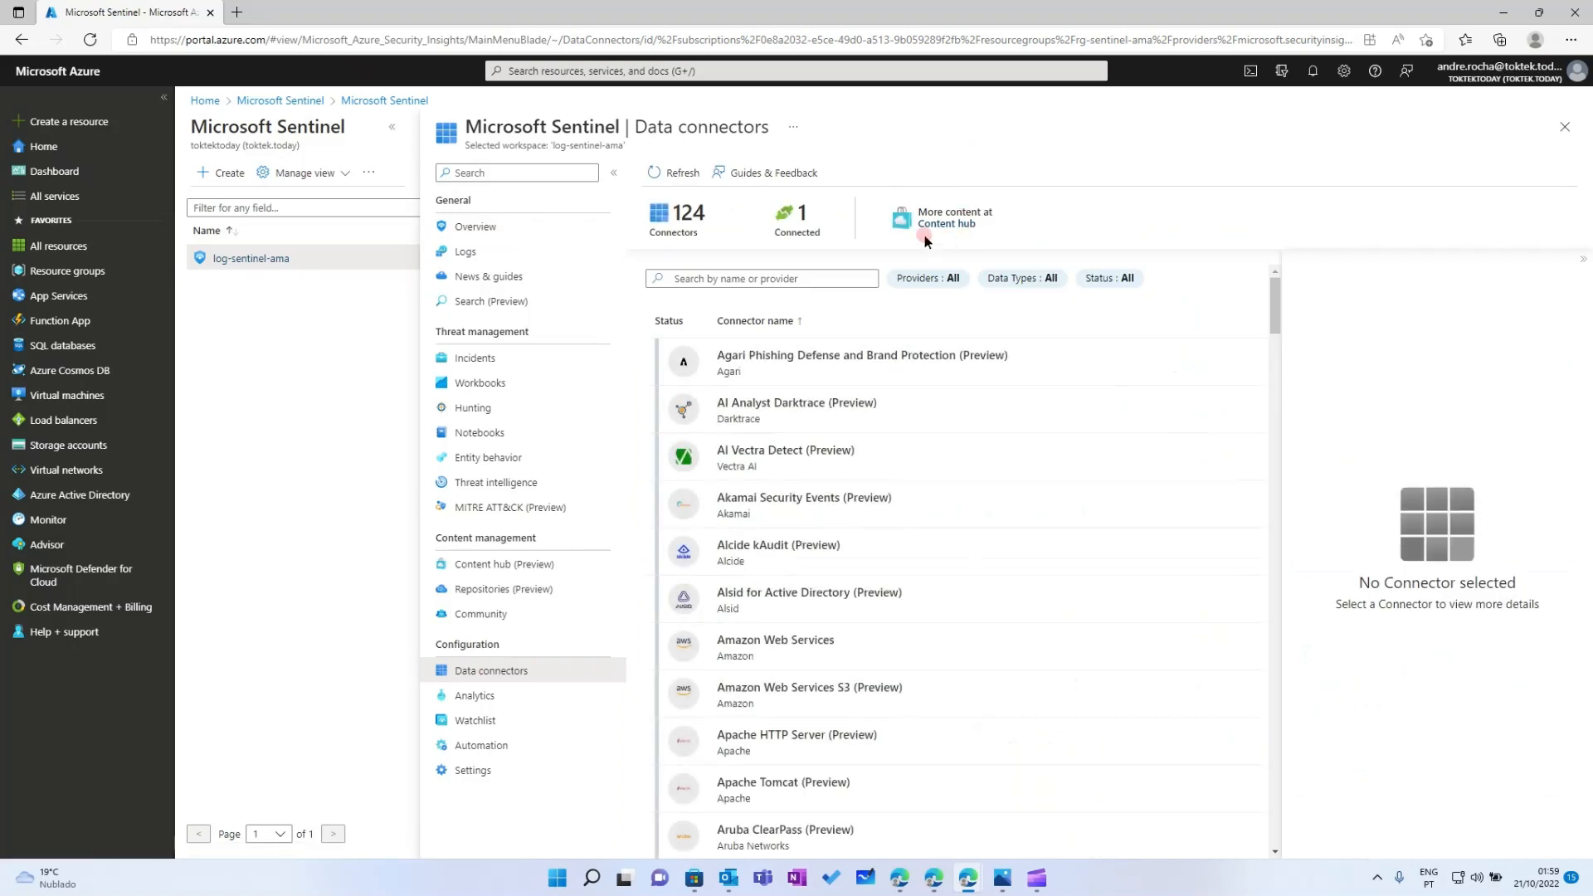
{"action": "left_click", "coordinate": [811, 277]}
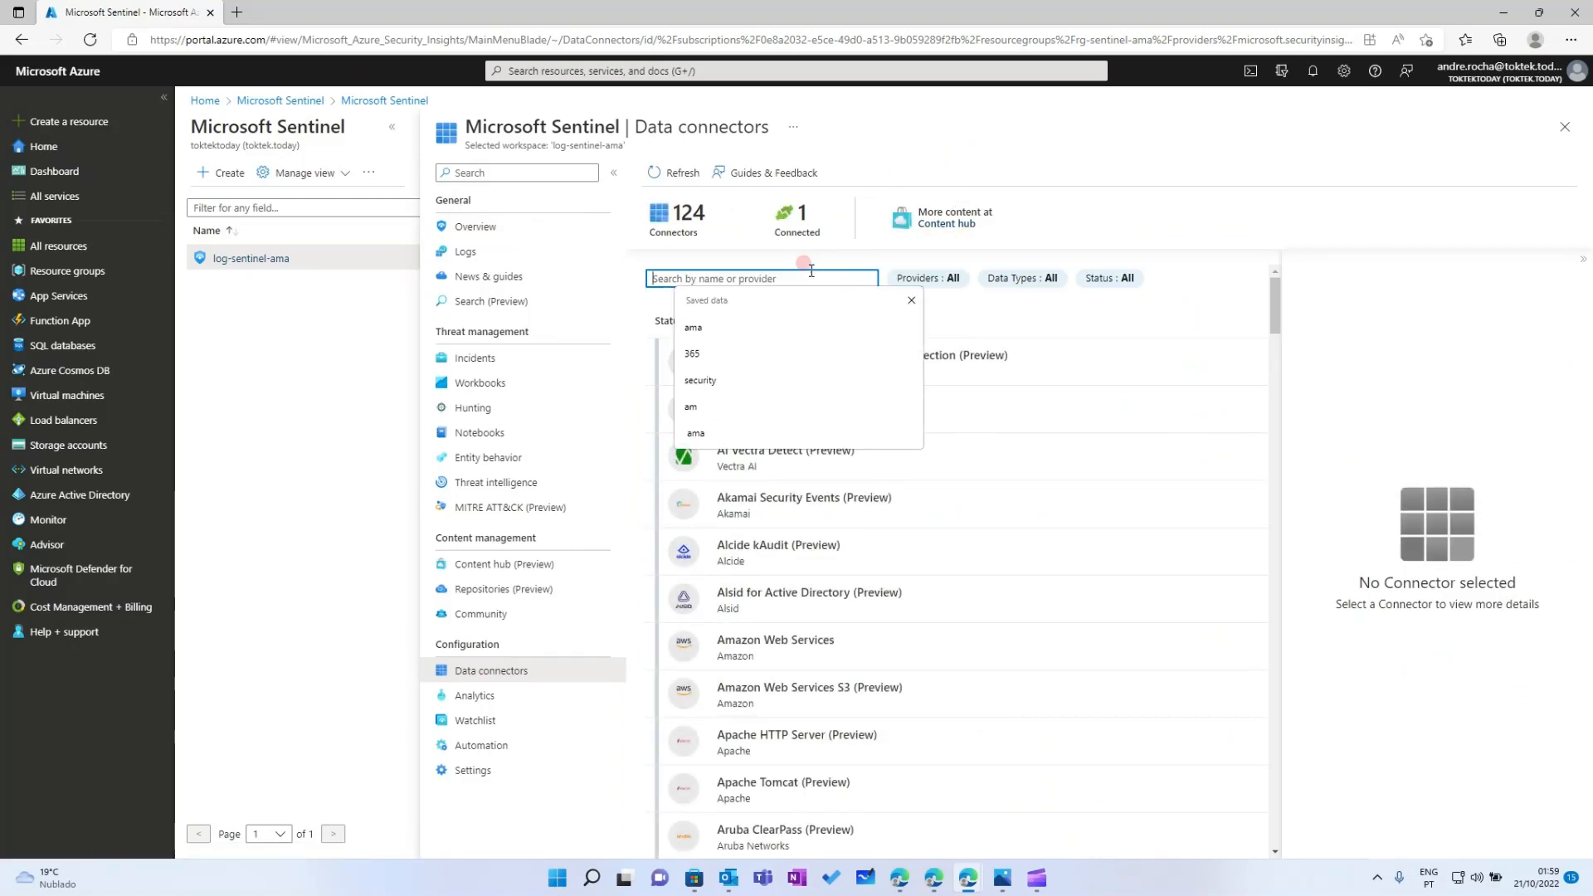
{"action": "type", "text": "ama"}
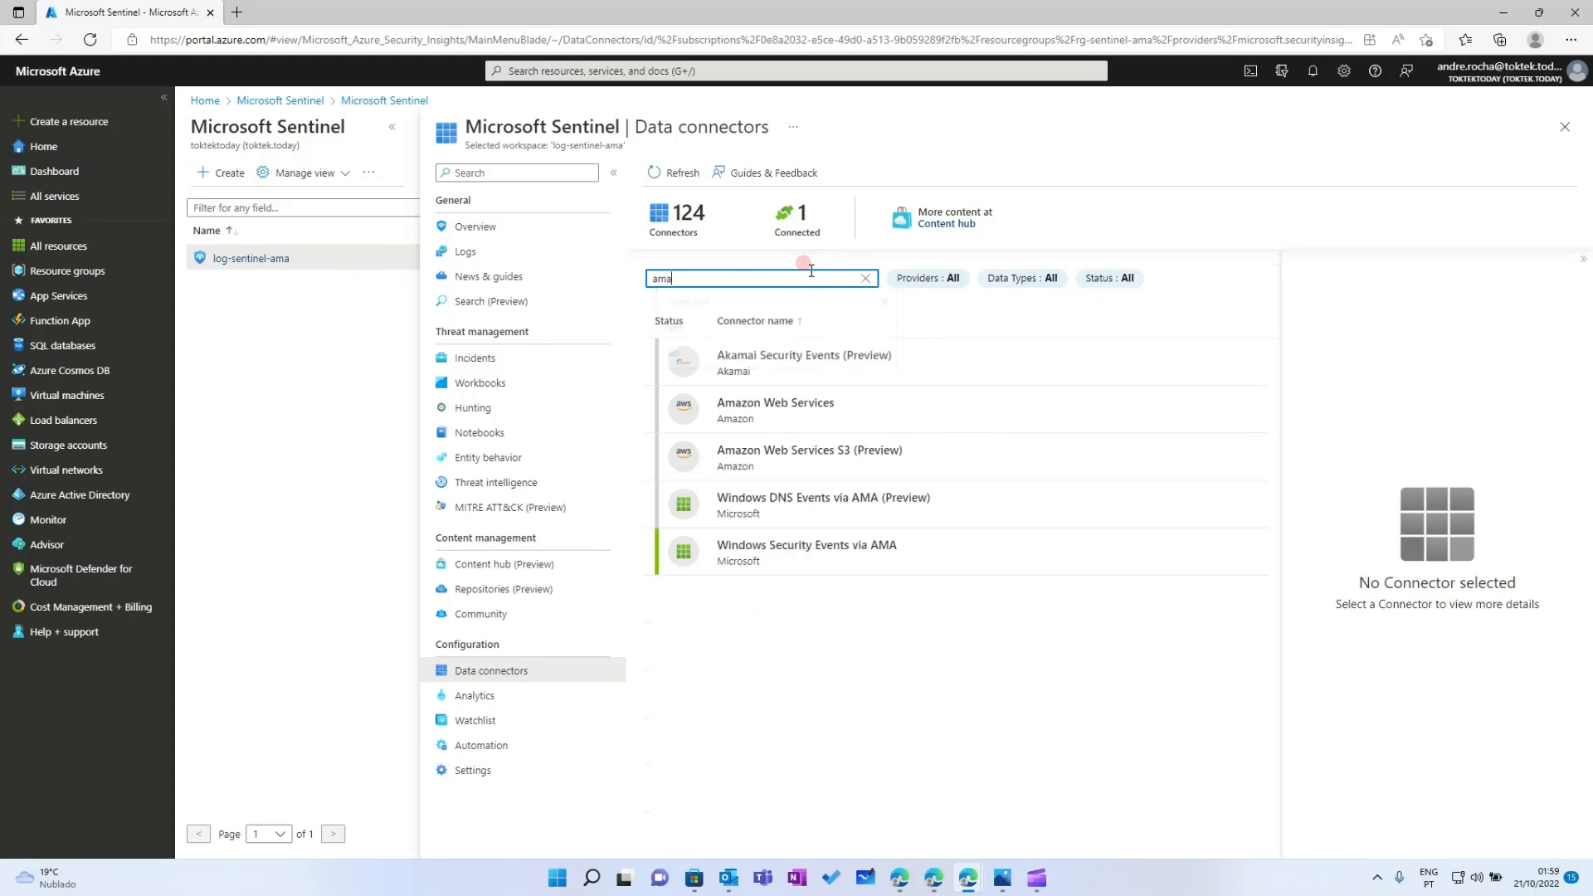
{"action": "left_click", "coordinate": [919, 556]}
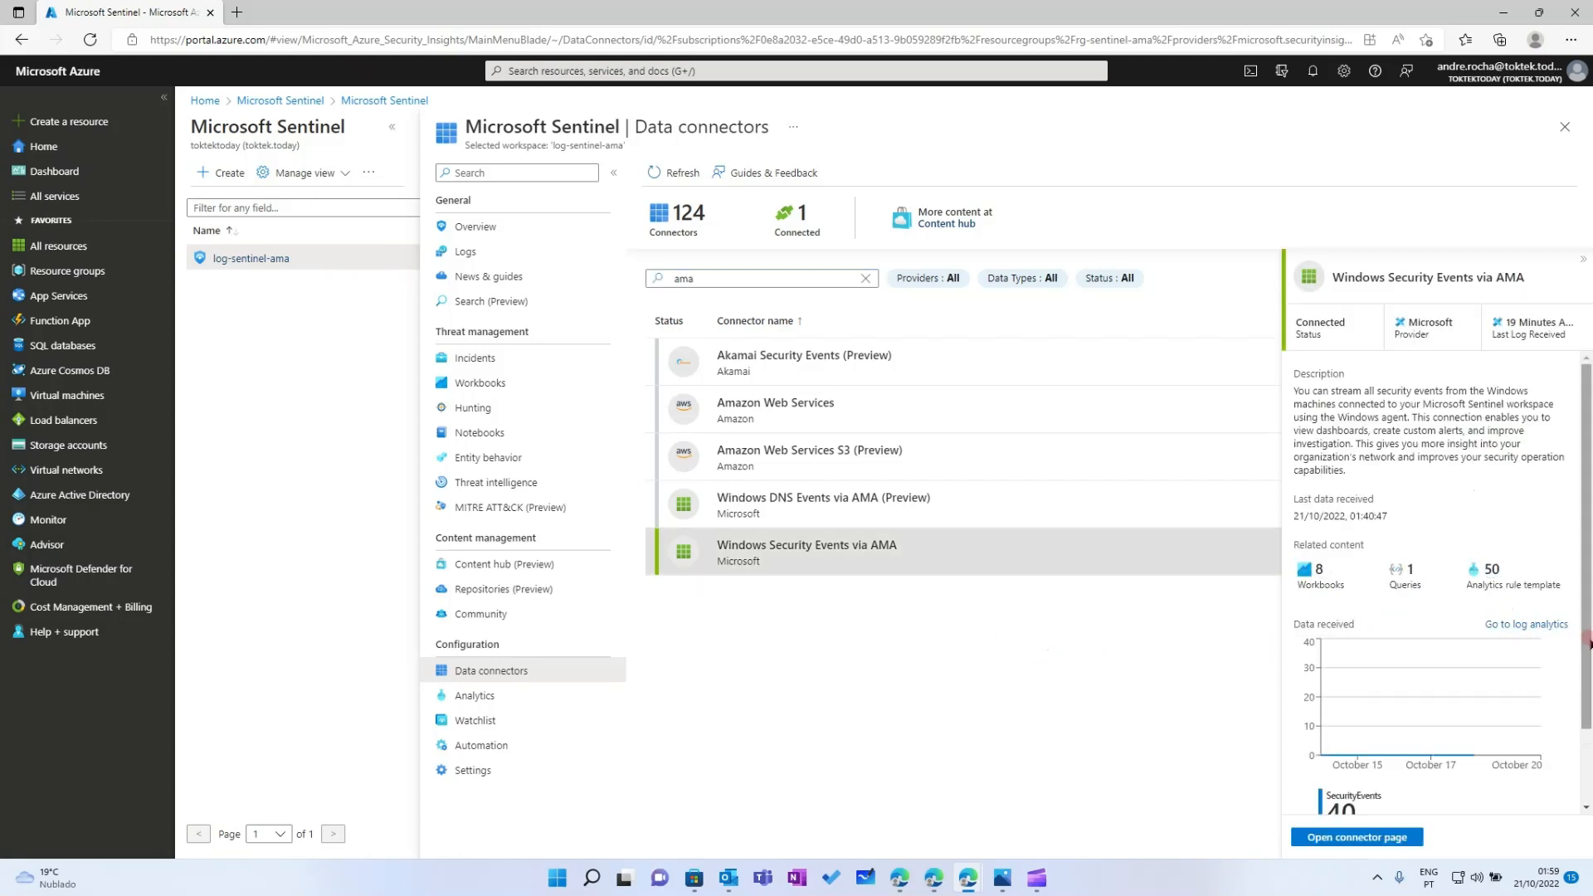
{"action": "left_click_drag", "start_coordinate": [1590, 645], "coordinate": [1590, 754]}
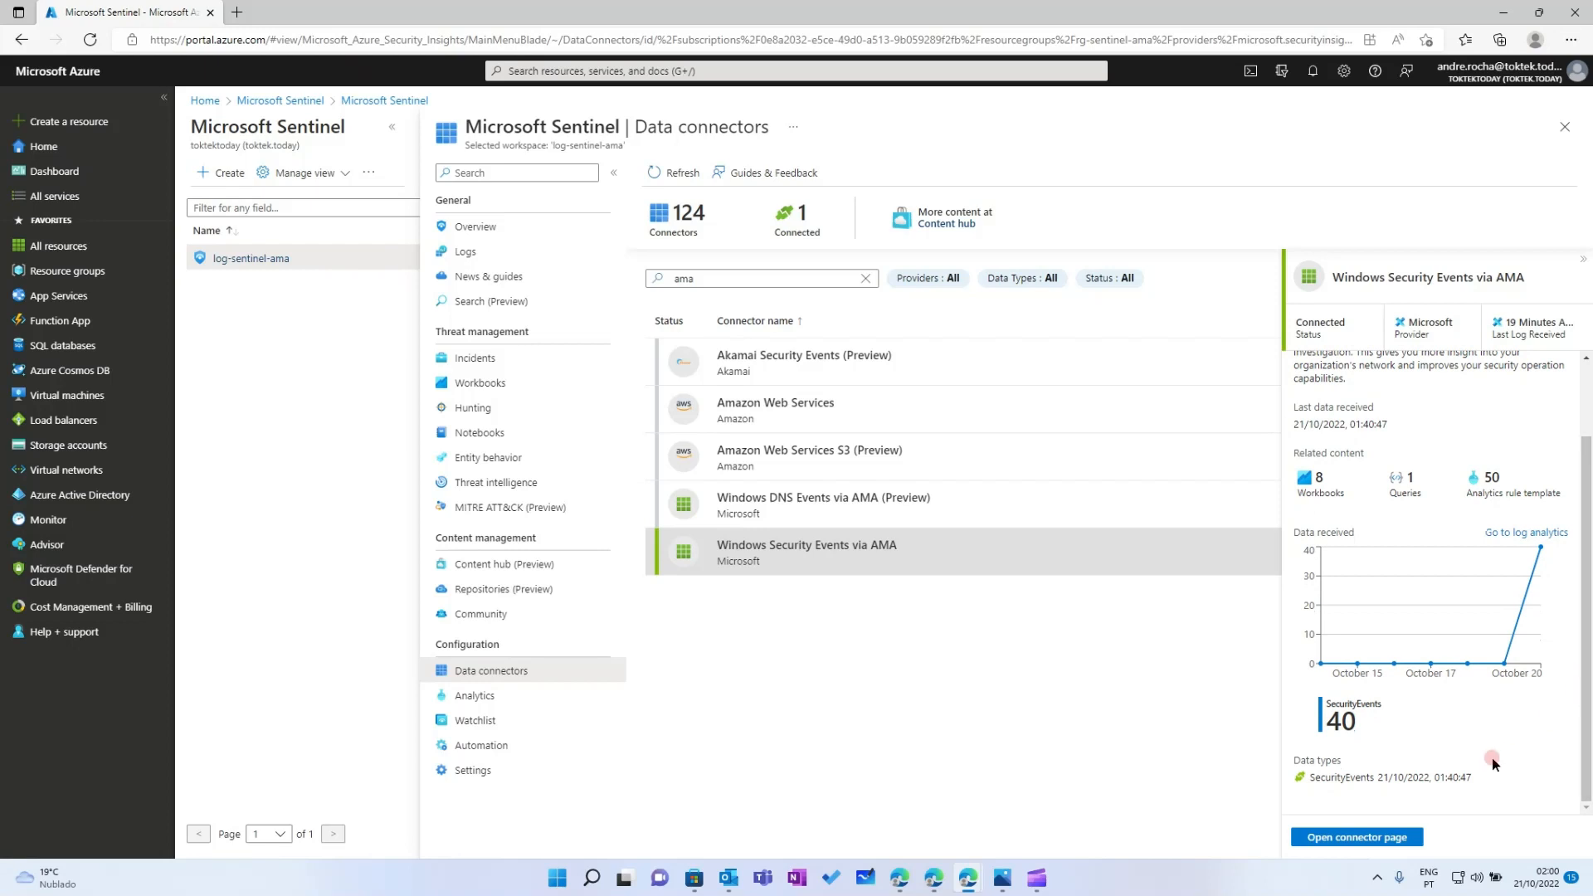
{"action": "left_click", "coordinate": [1352, 835]}
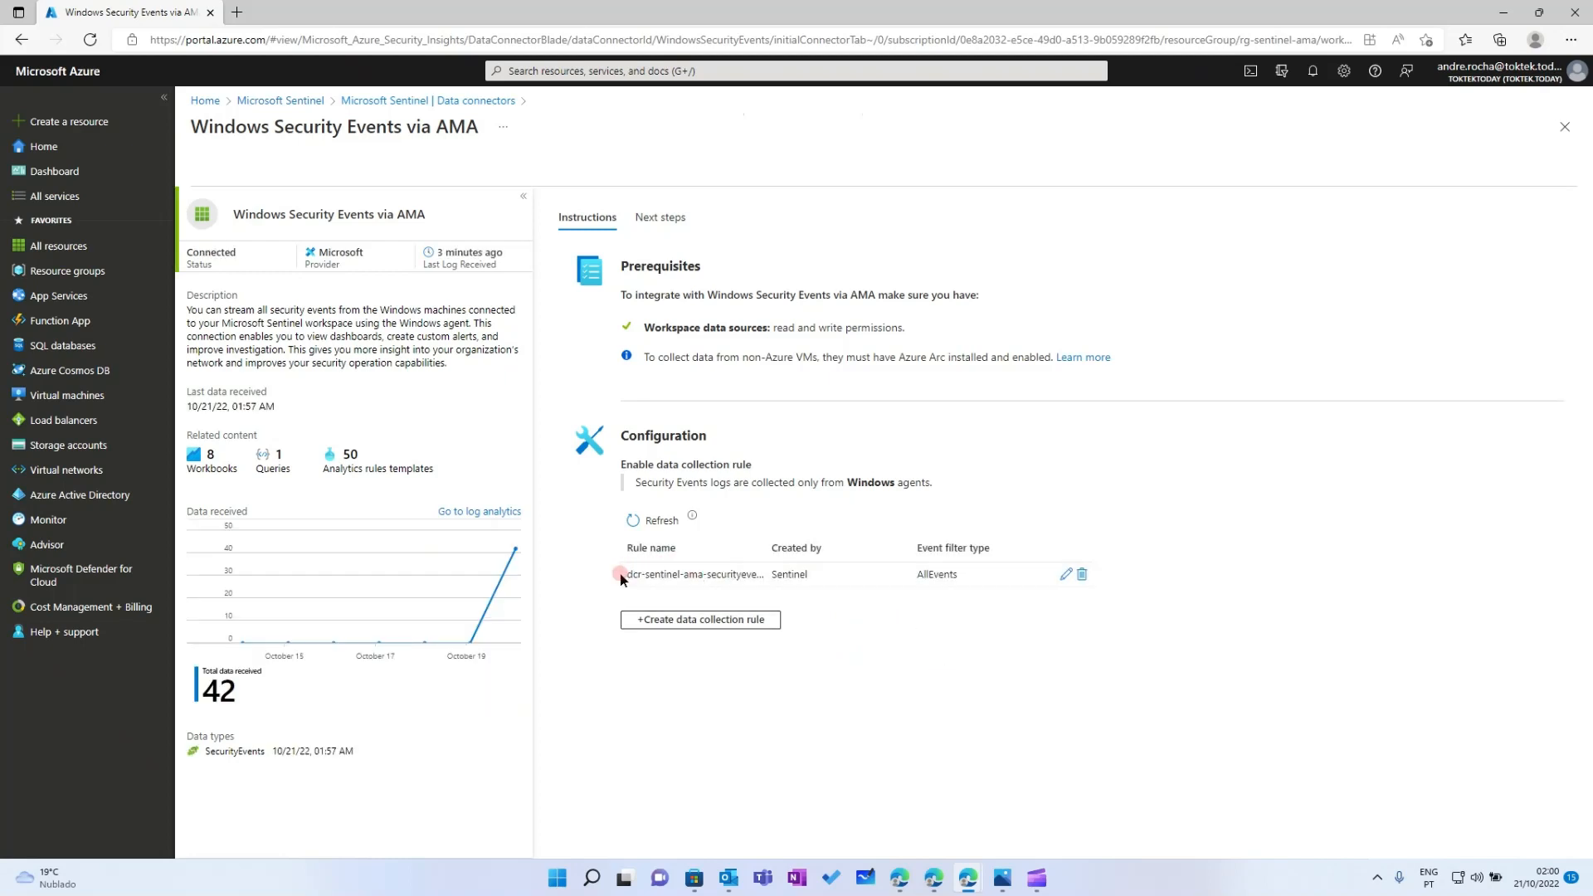
Show dcr-sentinel-ama-securityevents' Resources page listing vm-sentinel-ama, vm-sentinel-ama-win2 and vmss-sentinel-ama in West Europe
{"action": "left_click", "coordinate": [75, 274]}
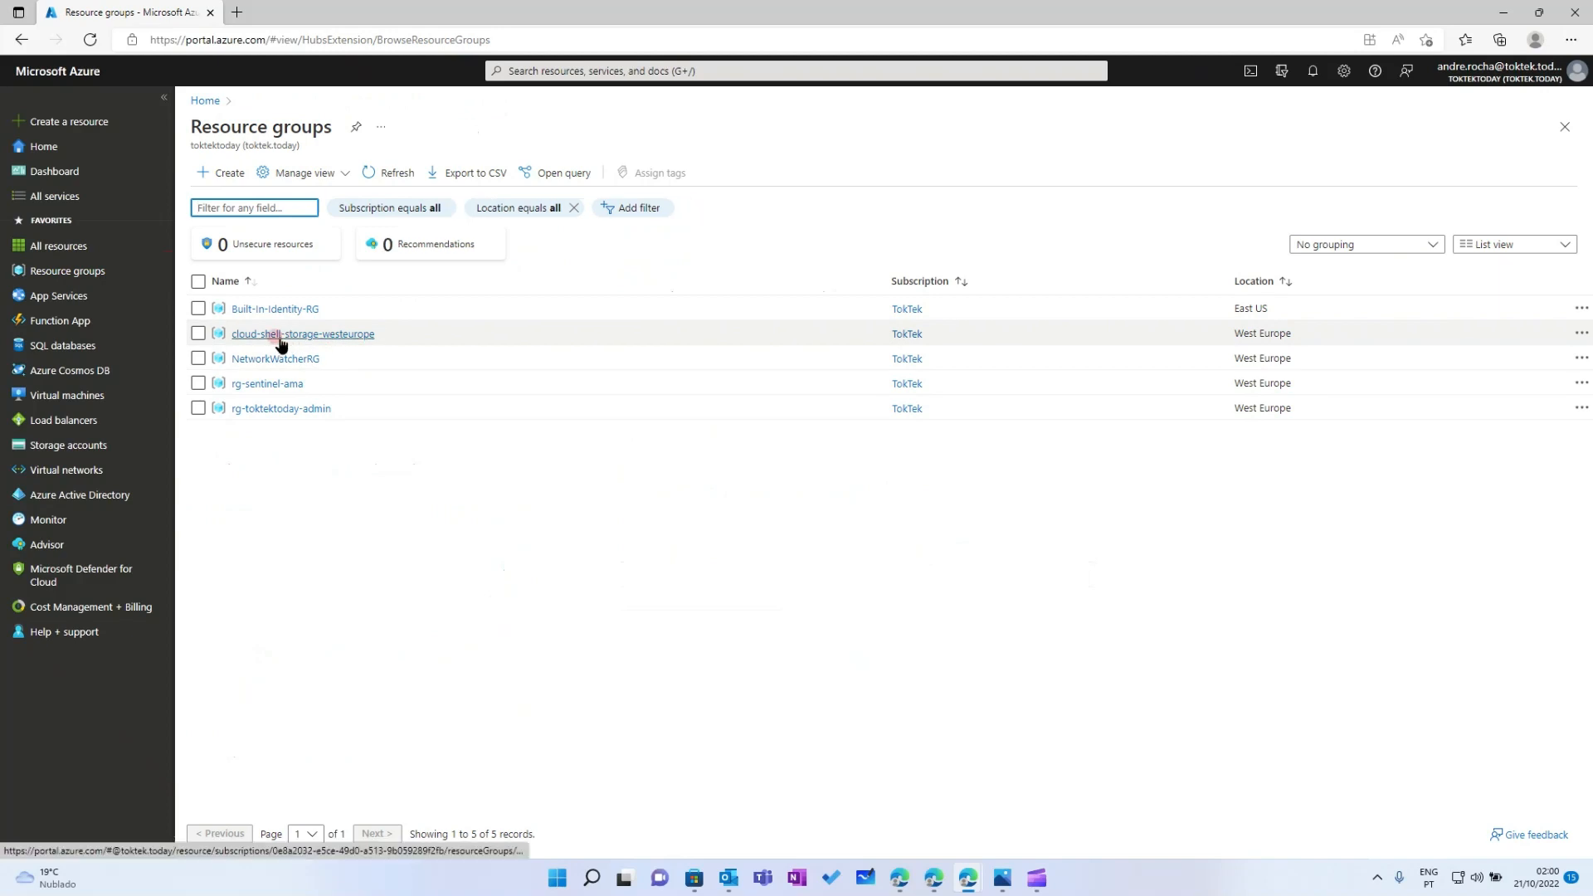
{"action": "left_click", "coordinate": [274, 383]}
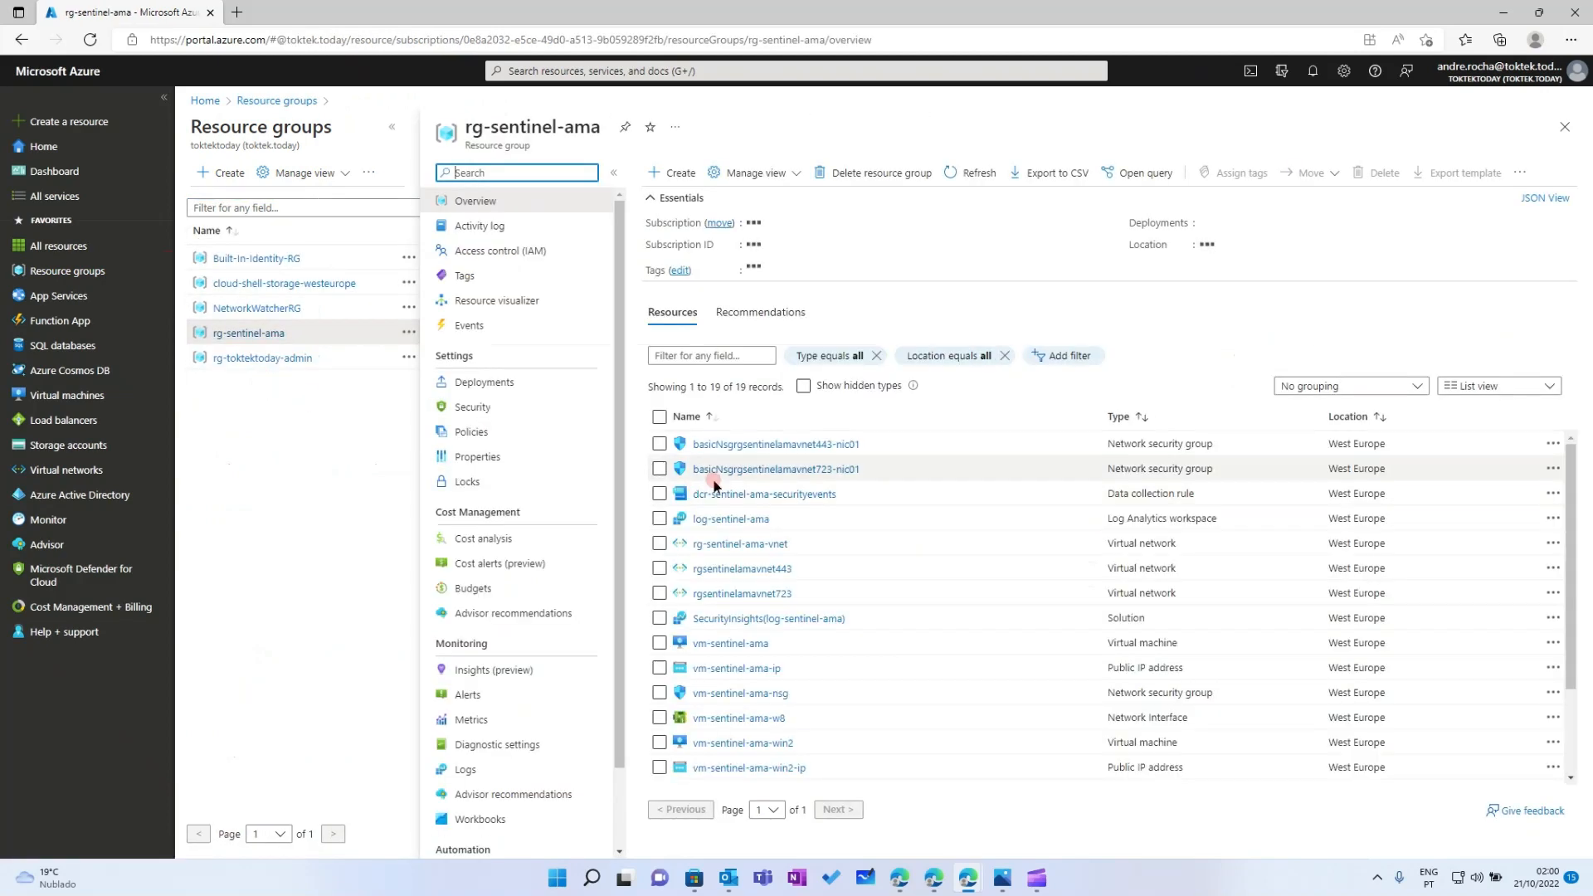
{"action": "left_click", "coordinate": [809, 496]}
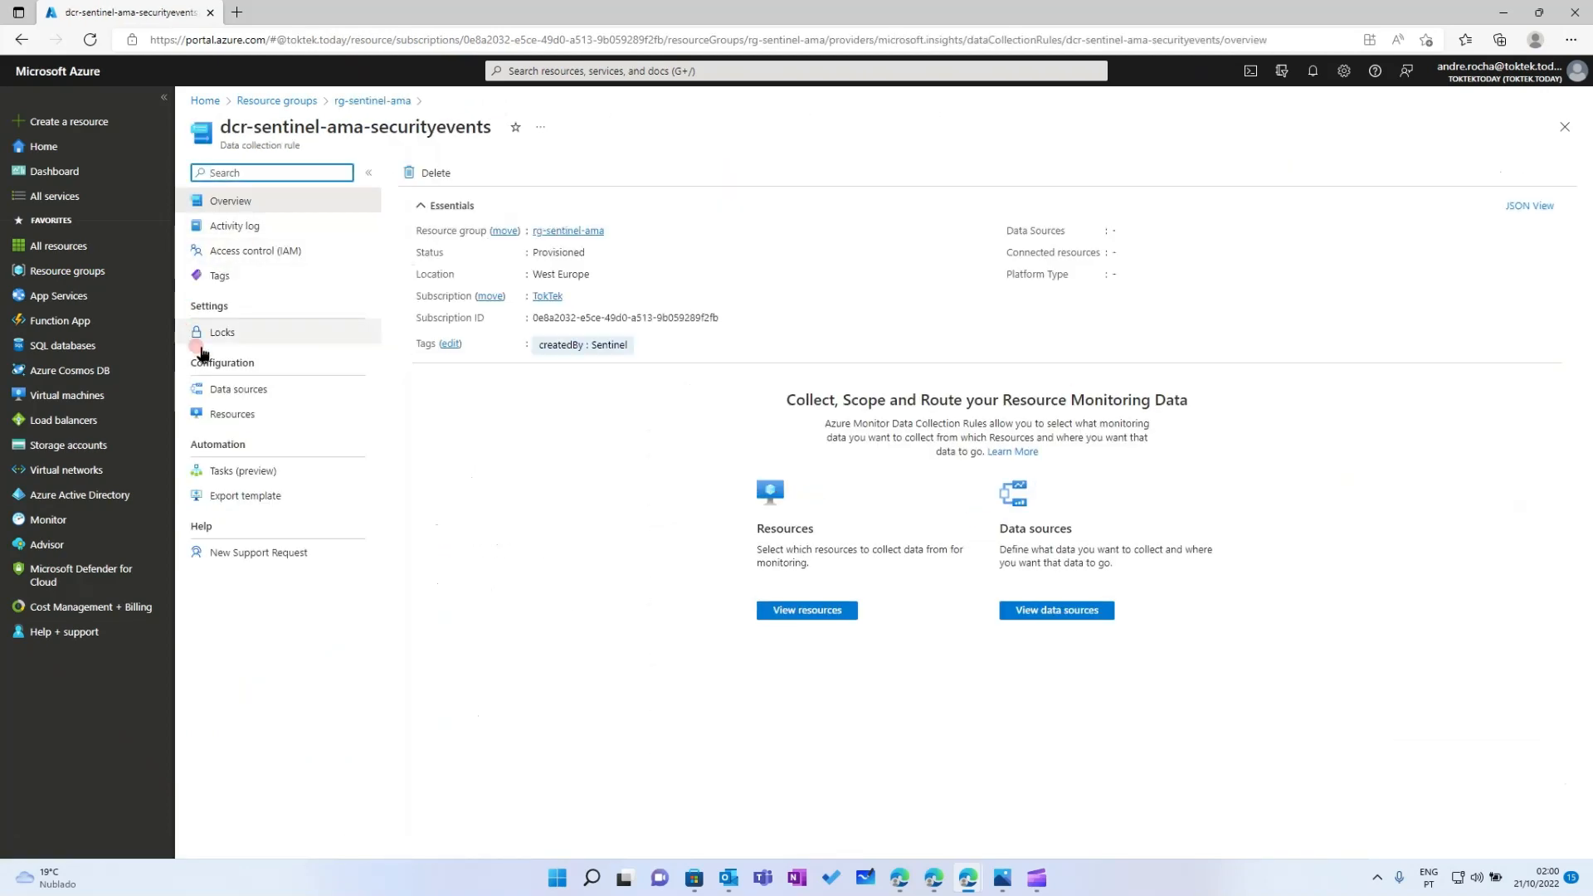
{"action": "left_click", "coordinate": [234, 414]}
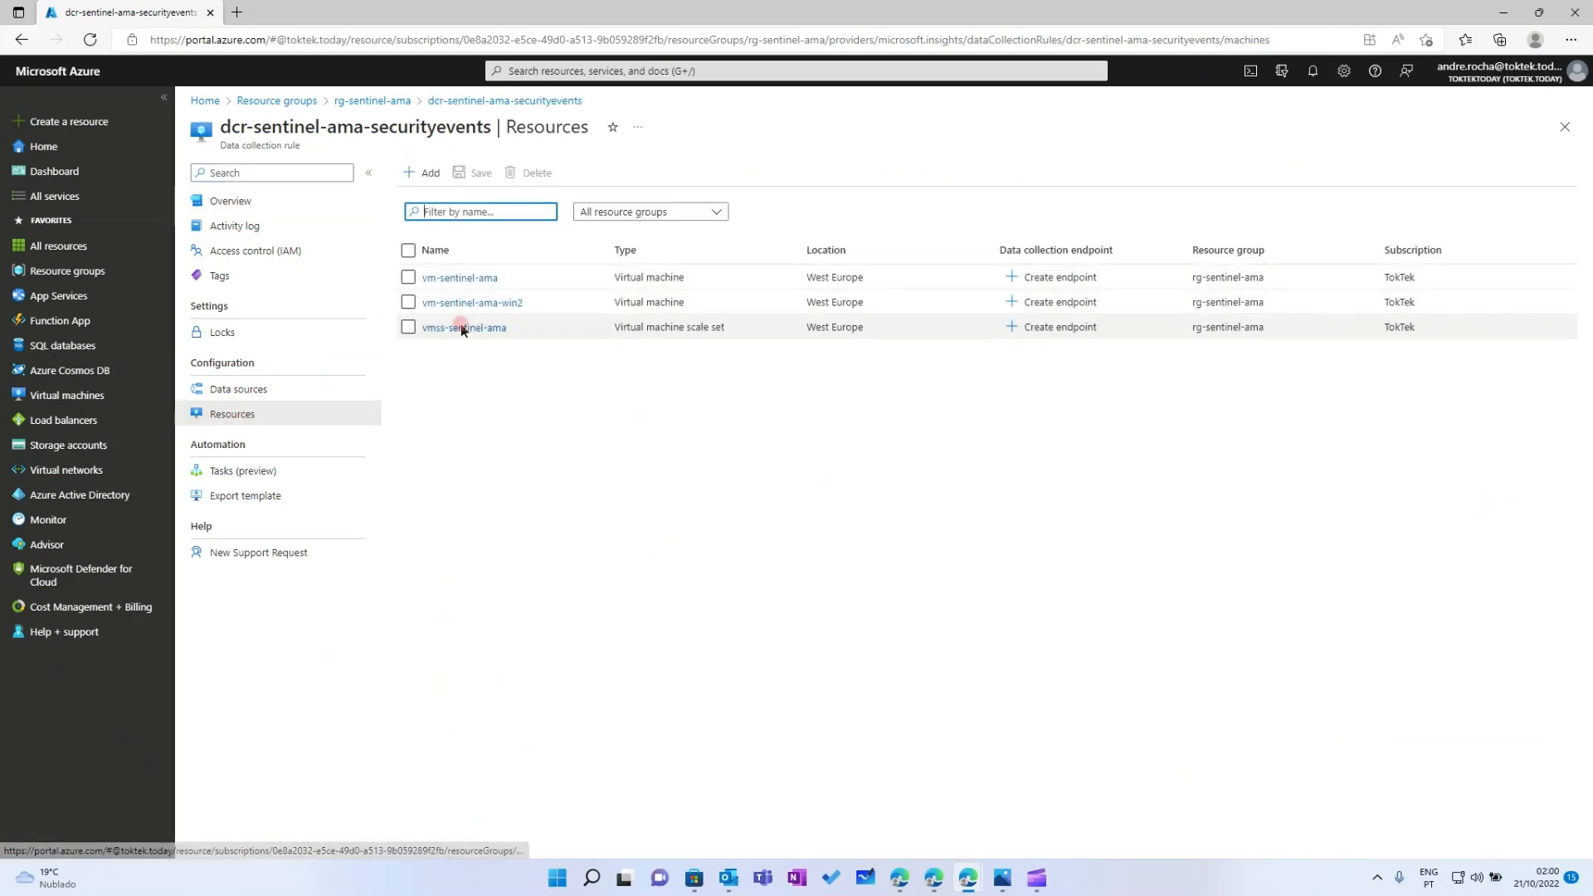
{"action": "left_click_drag", "start_coordinate": [488, 365], "coordinate": [594, 332]}
{"action": "left_click", "coordinate": [650, 416]}
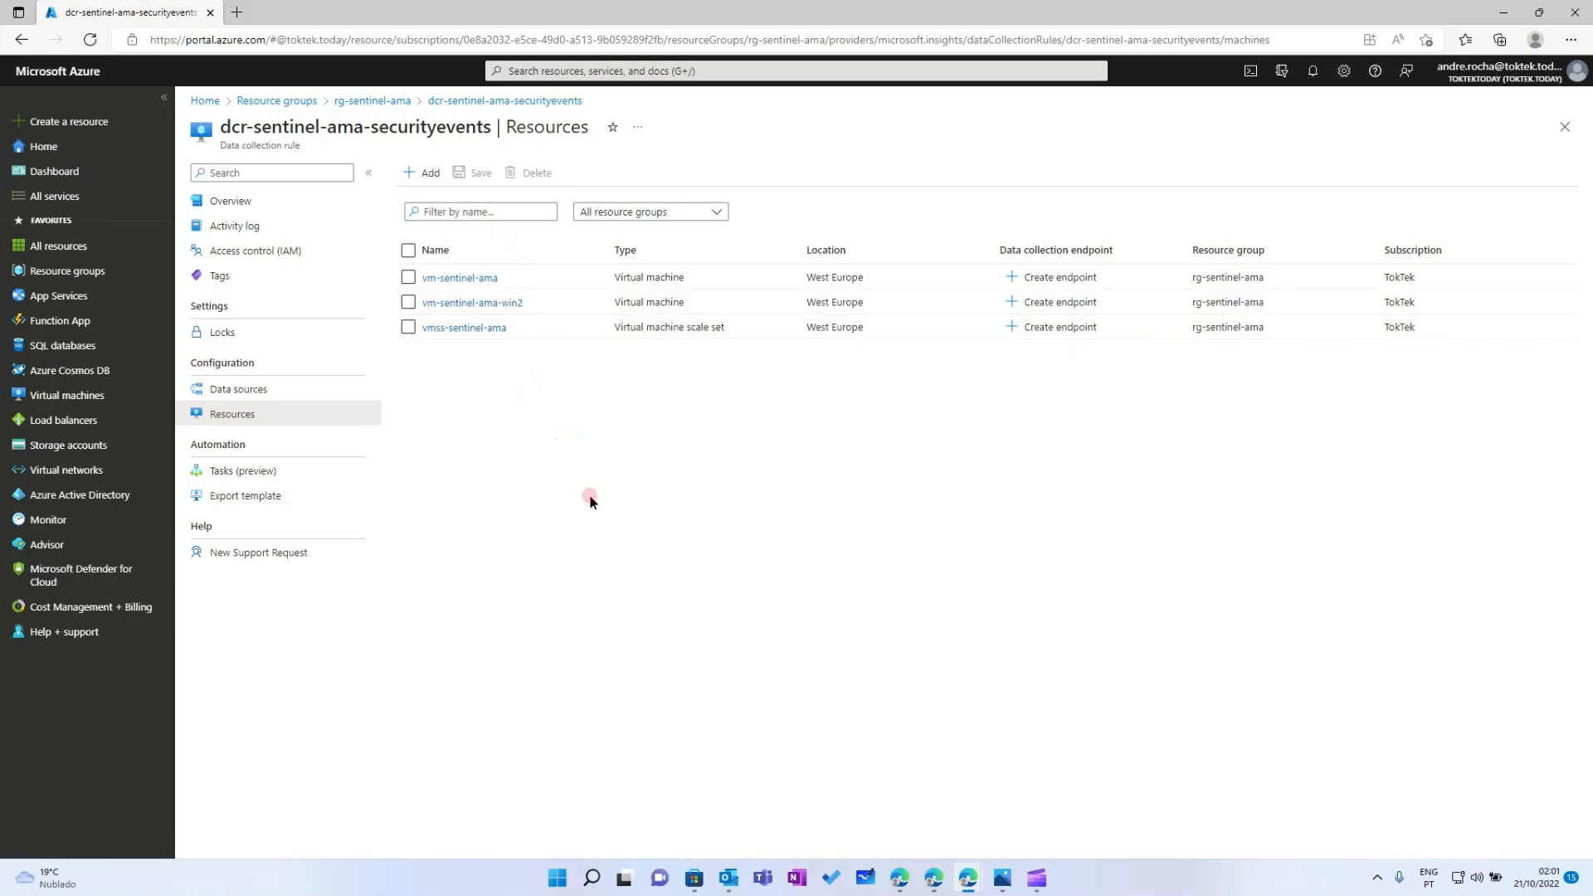
Open the Data connectors page of the log-sentinel-ama Microsoft Sentinel workspace
{"action": "left_click", "coordinate": [576, 71]}
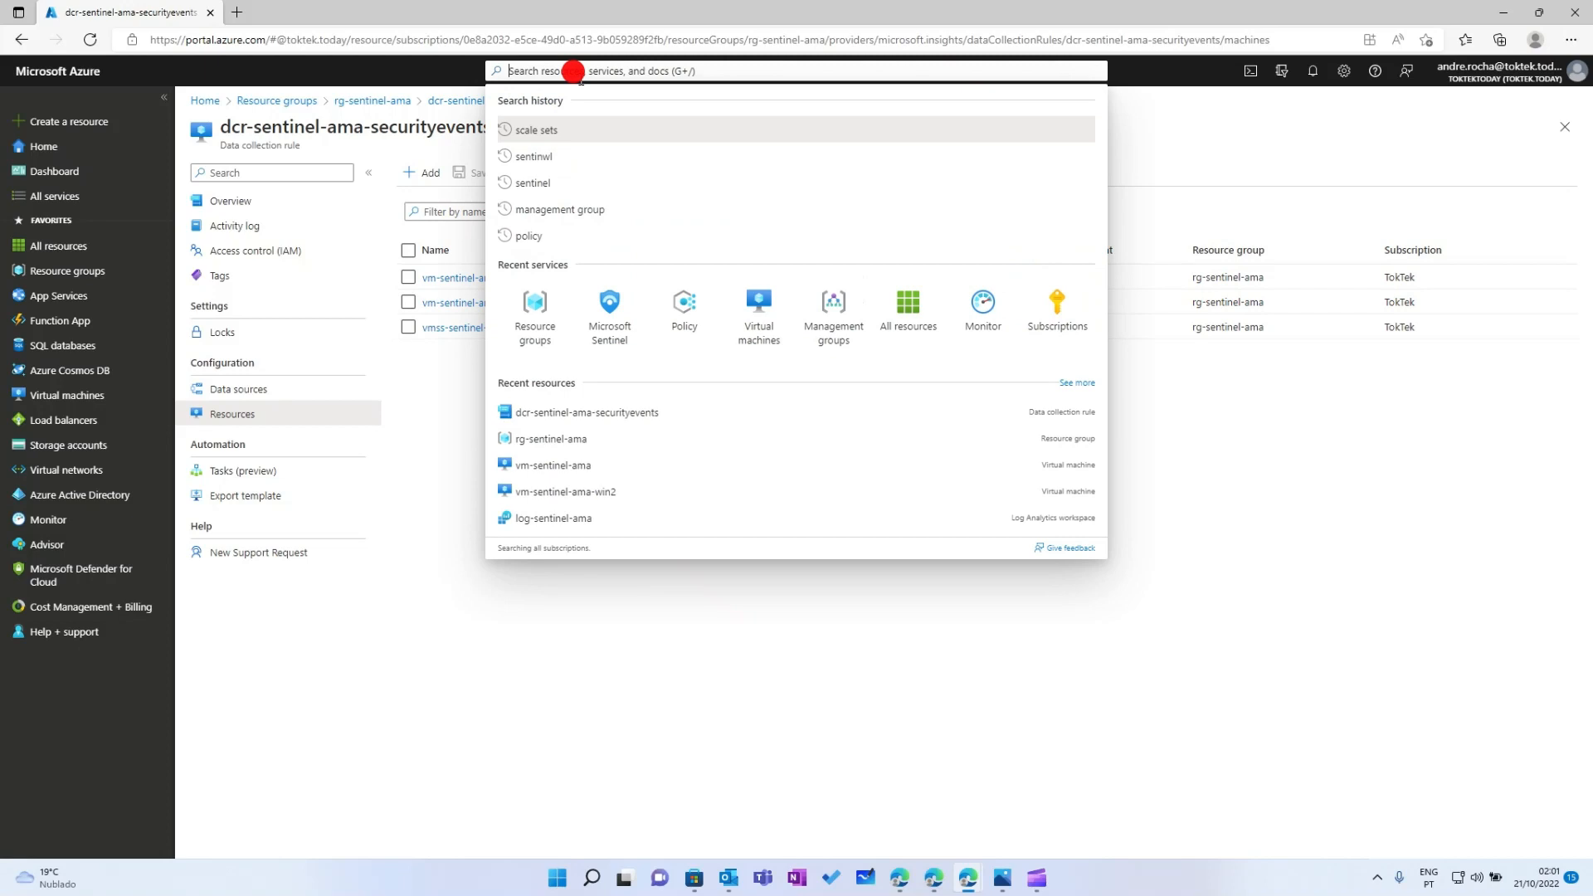
{"action": "left_click", "coordinate": [610, 304]}
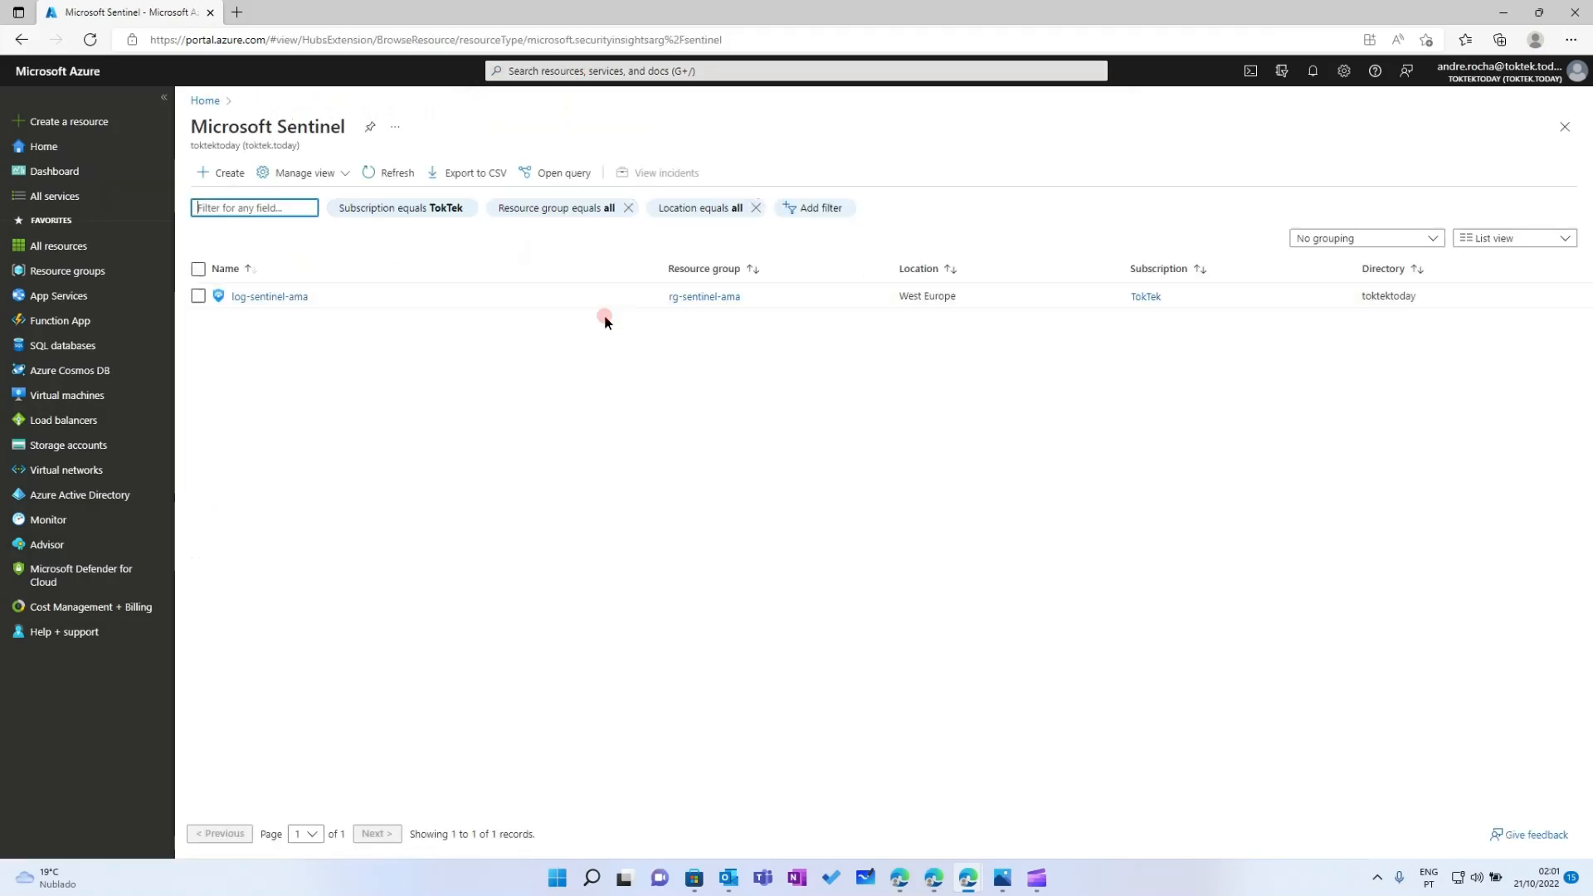
{"action": "left_click", "coordinate": [247, 290]}
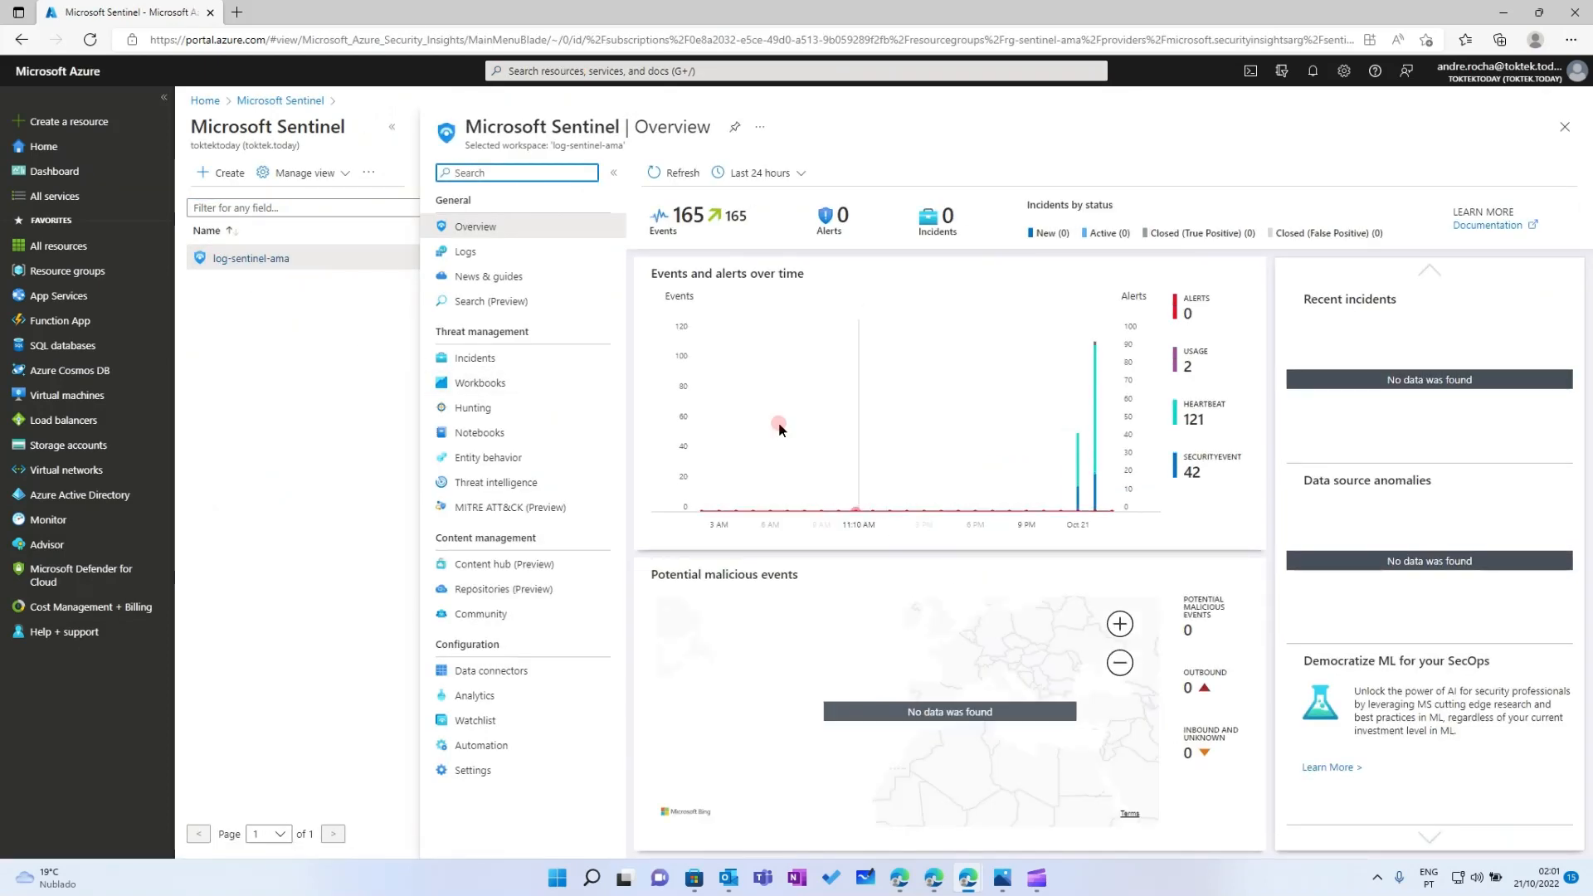
{"action": "left_click", "coordinate": [496, 668]}
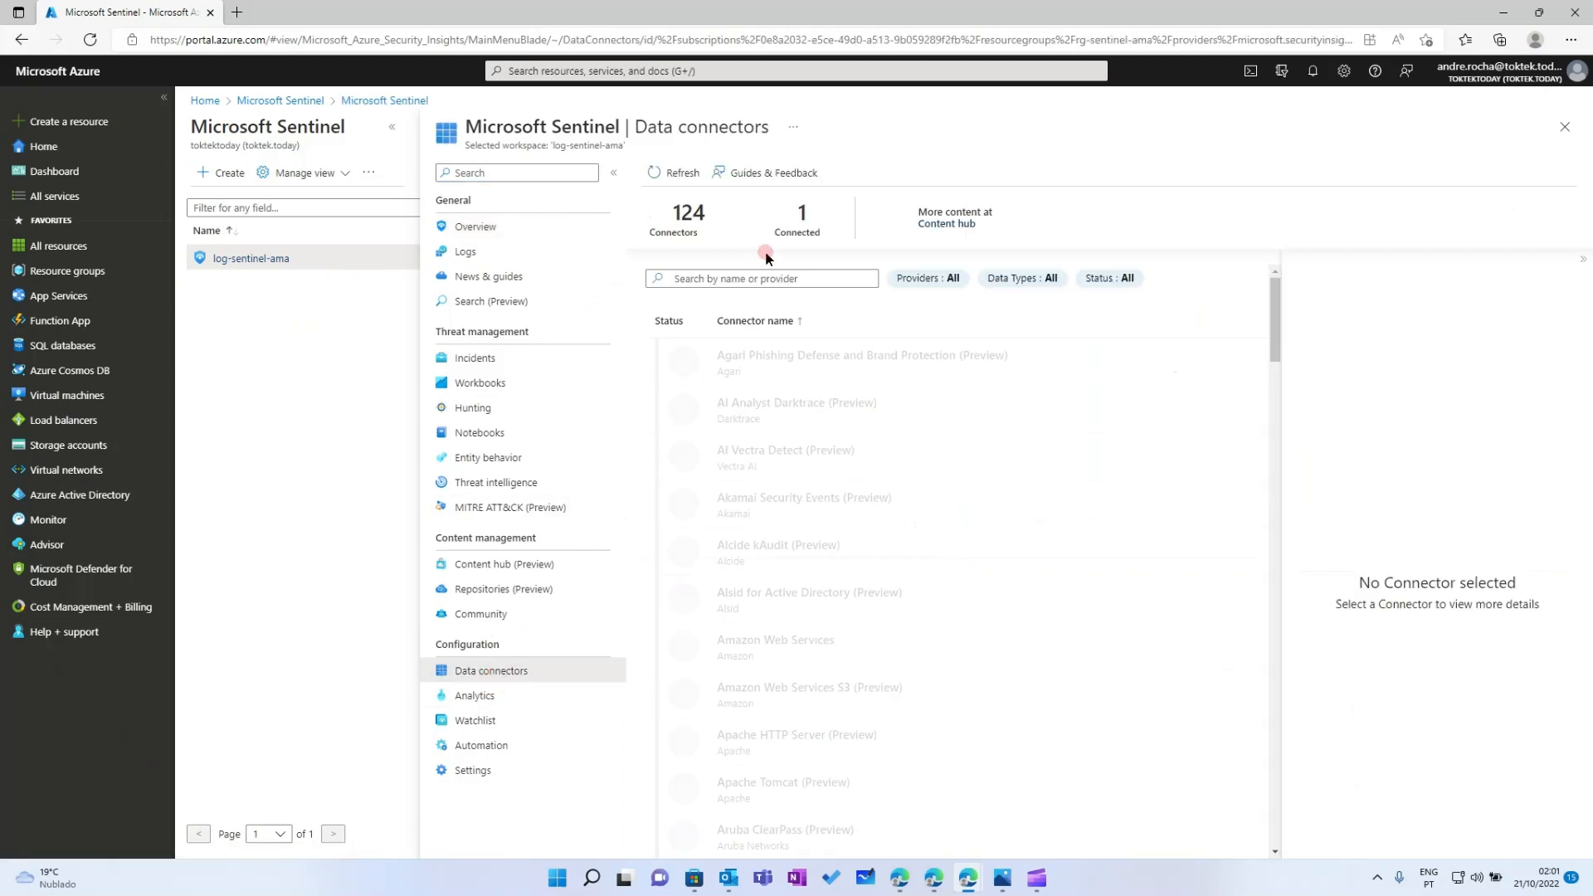
Filter connectors by 'ama' and view Windows Security Events via AMA details: Connected, 42 SecurityEvents received
{"action": "left_click", "coordinate": [745, 280]}
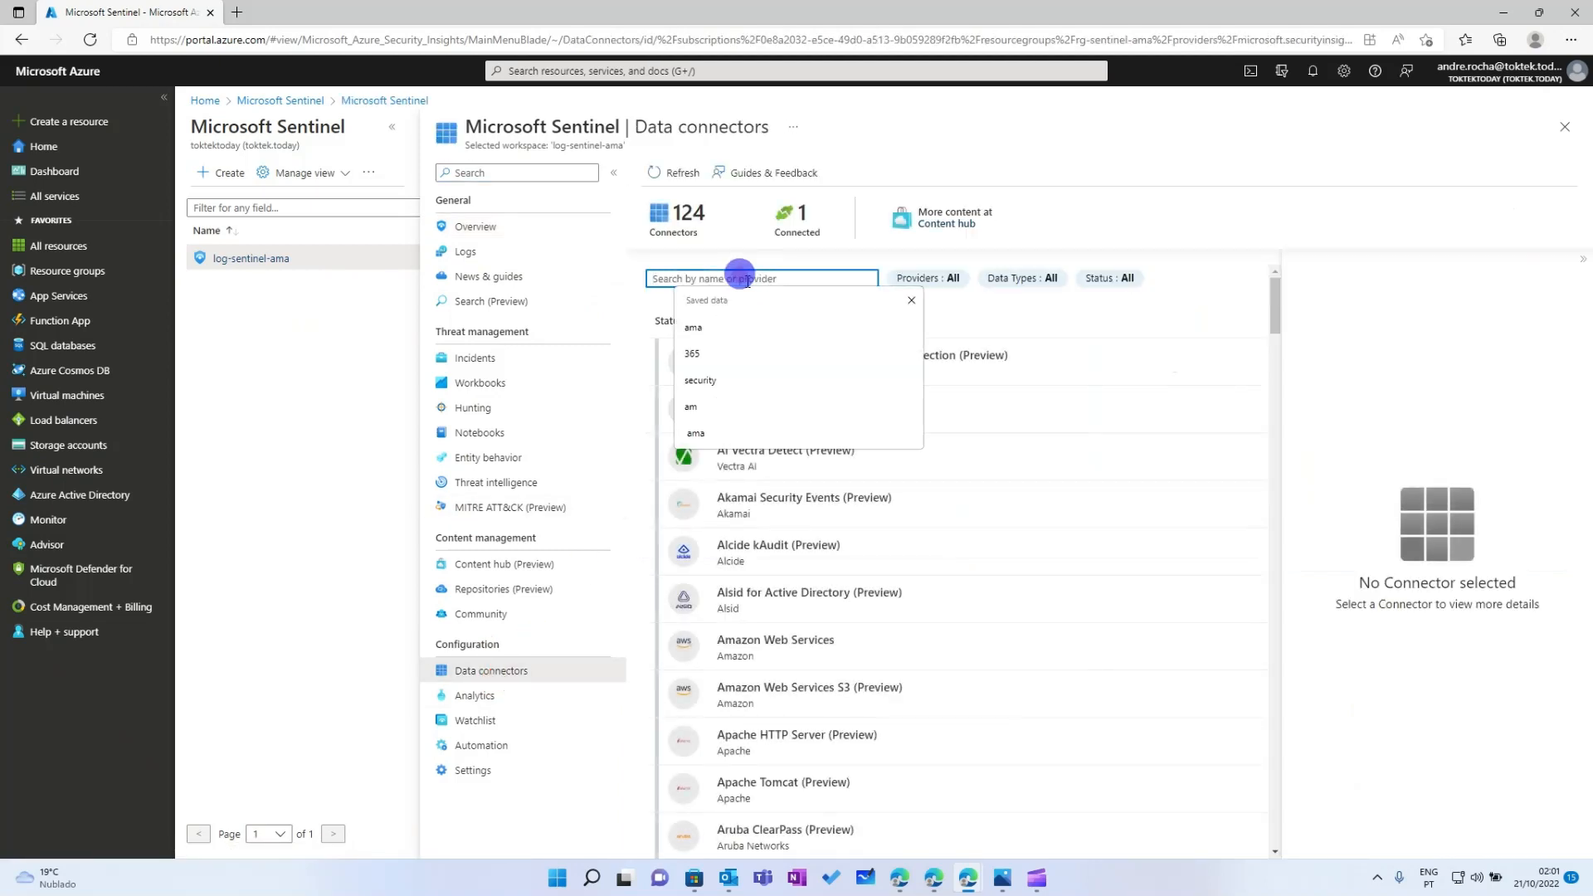
{"action": "type", "text": "ama"}
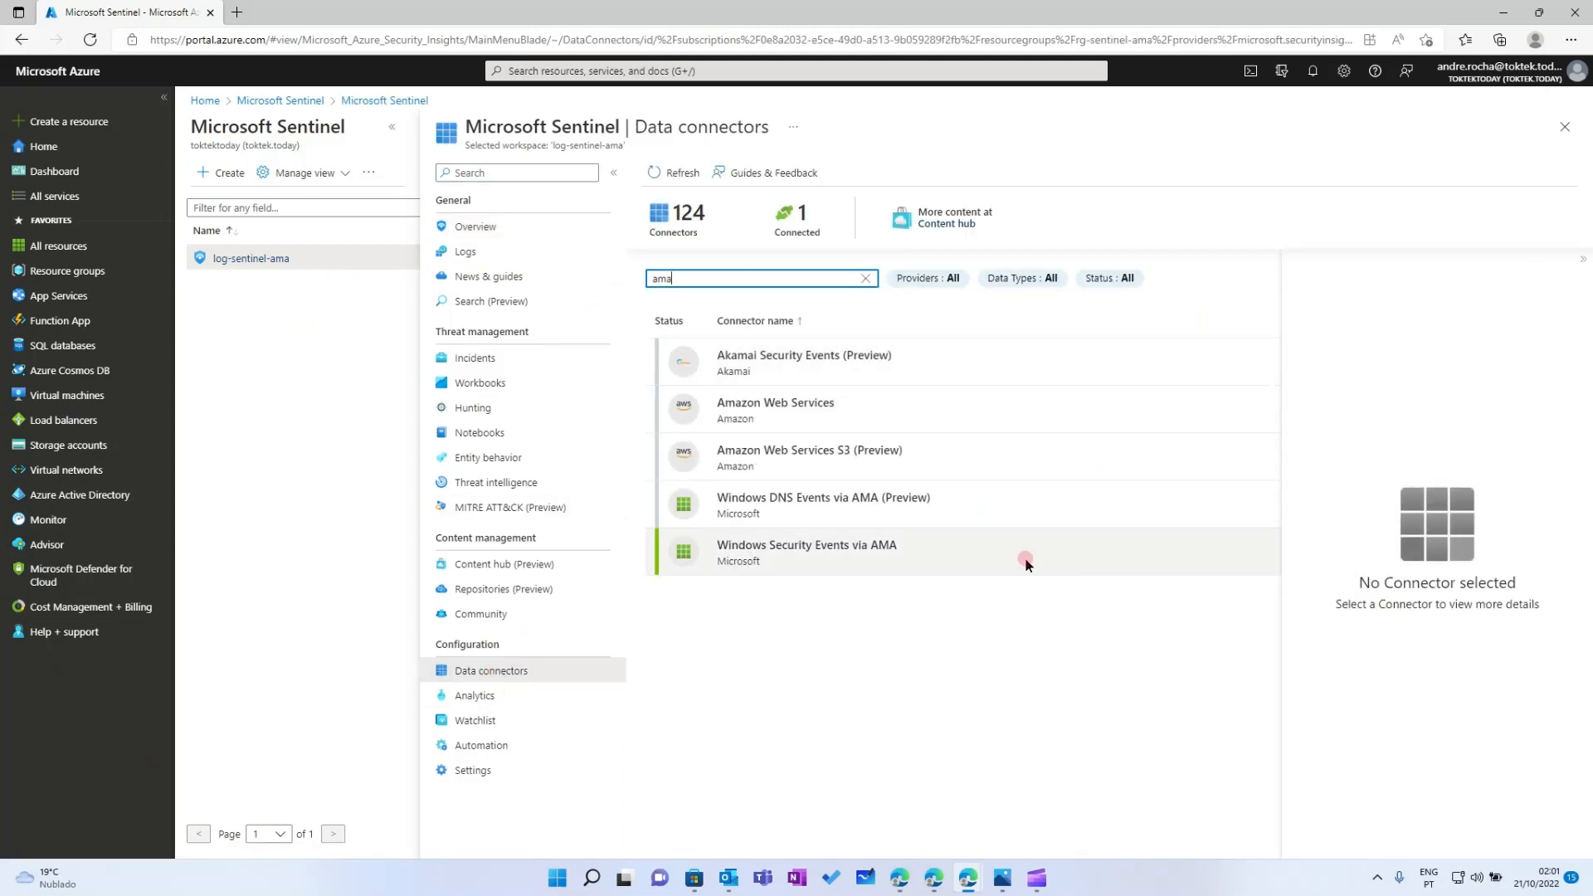
{"action": "left_click", "coordinate": [984, 561]}
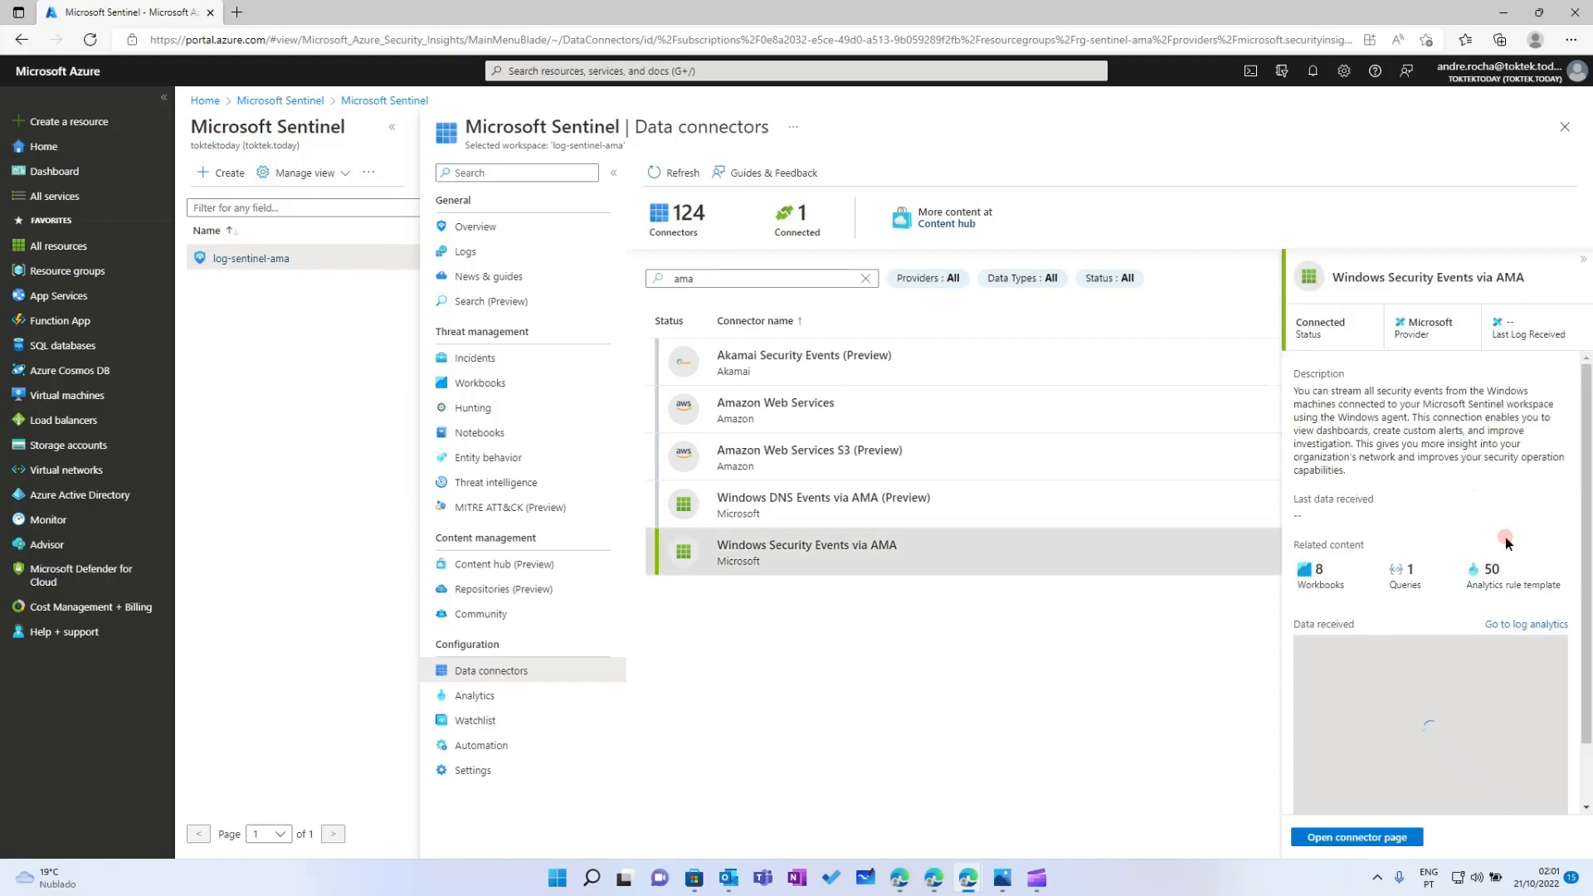
{"action": "left_click_drag", "start_coordinate": [1586, 531], "coordinate": [1587, 645]}
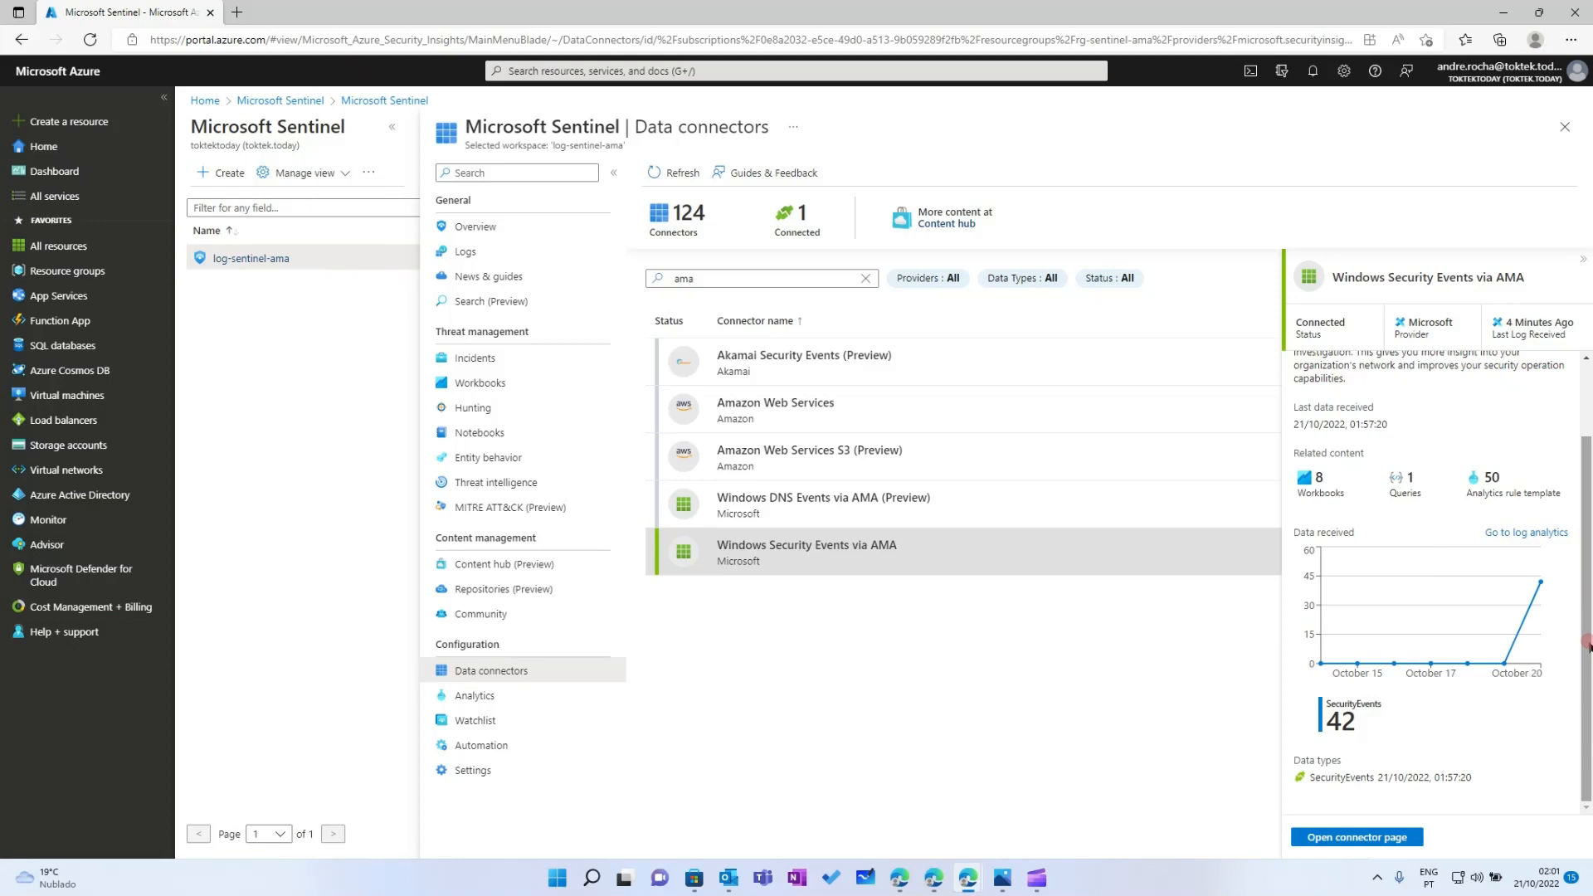